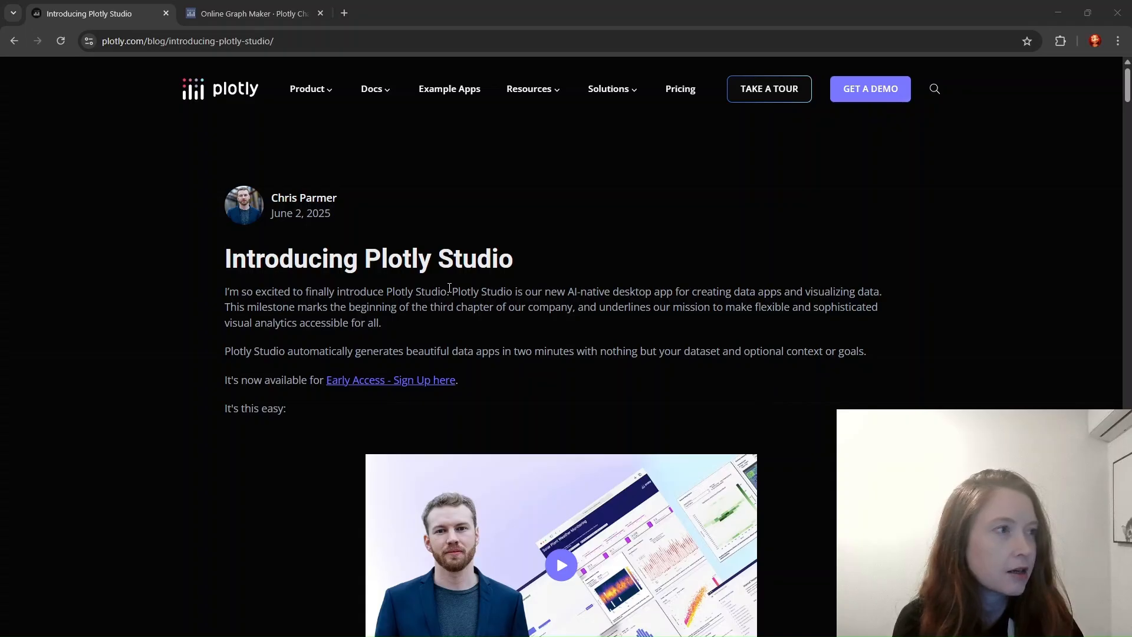
- Read the opening paragraph, highlighting the sentence introducing Plotly Studio and the phrase about its mission for visual analytics
drag(451, 294, 890, 293)
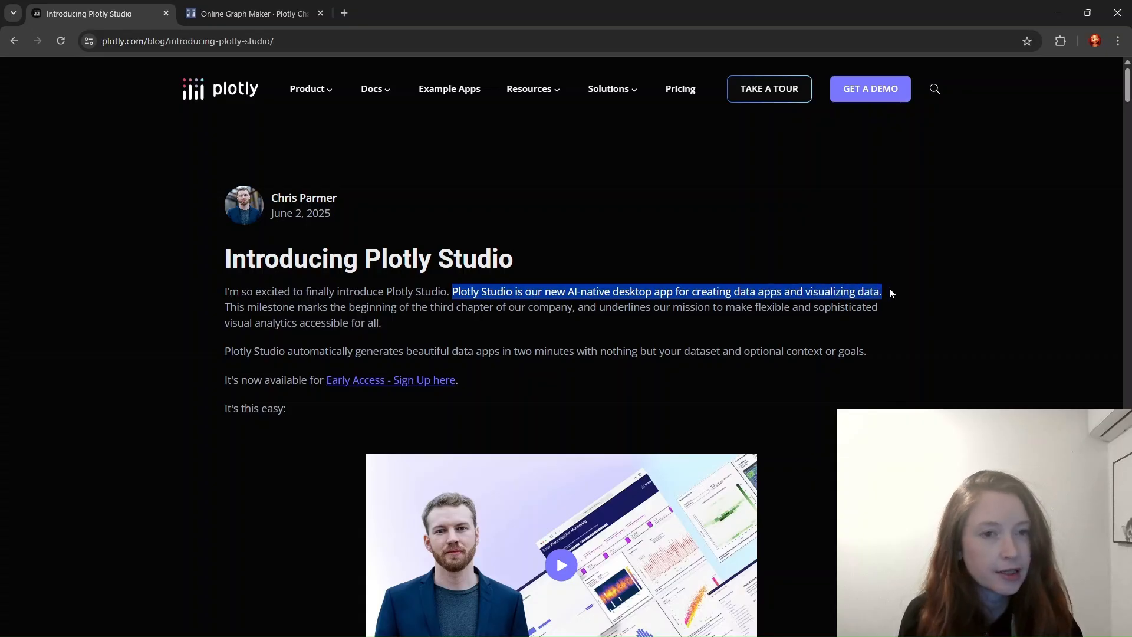
drag(599, 307, 838, 334)
drag(444, 333, 378, 324)
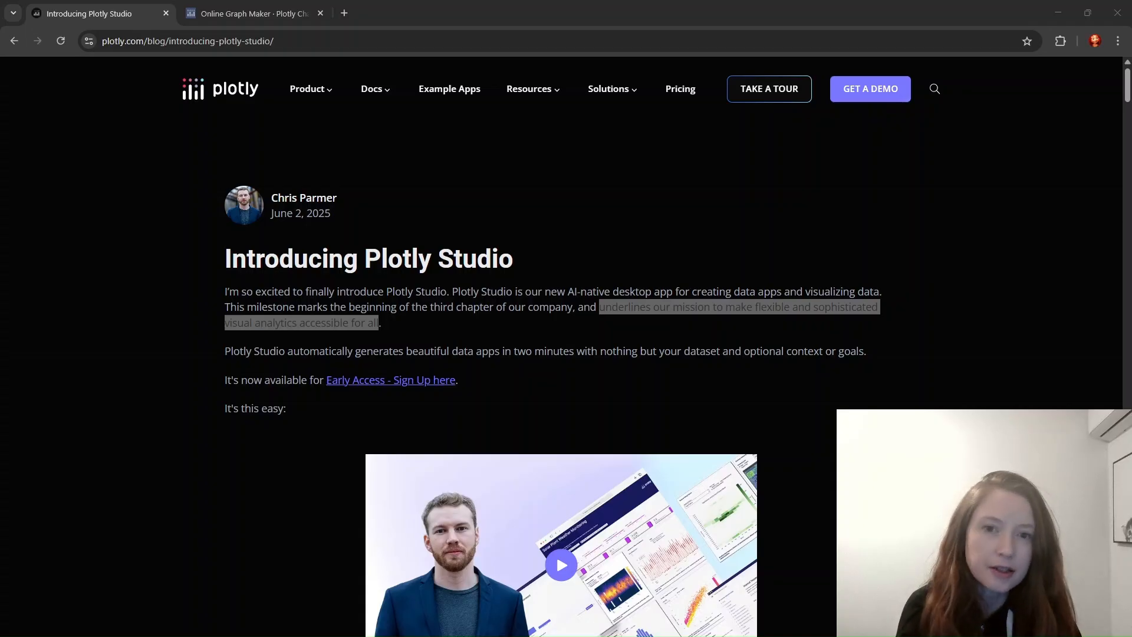
click(313, 499)
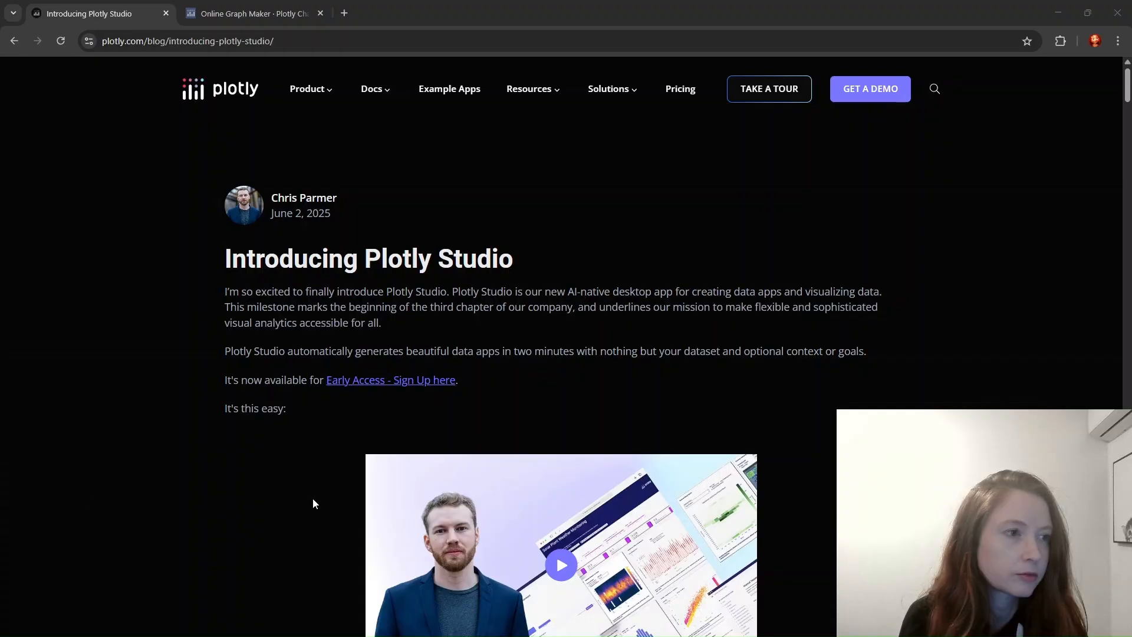
- Read the paragraphs below the introduction video about how Plotly Studio's data apps are built
scroll(287, 509, down, 5)
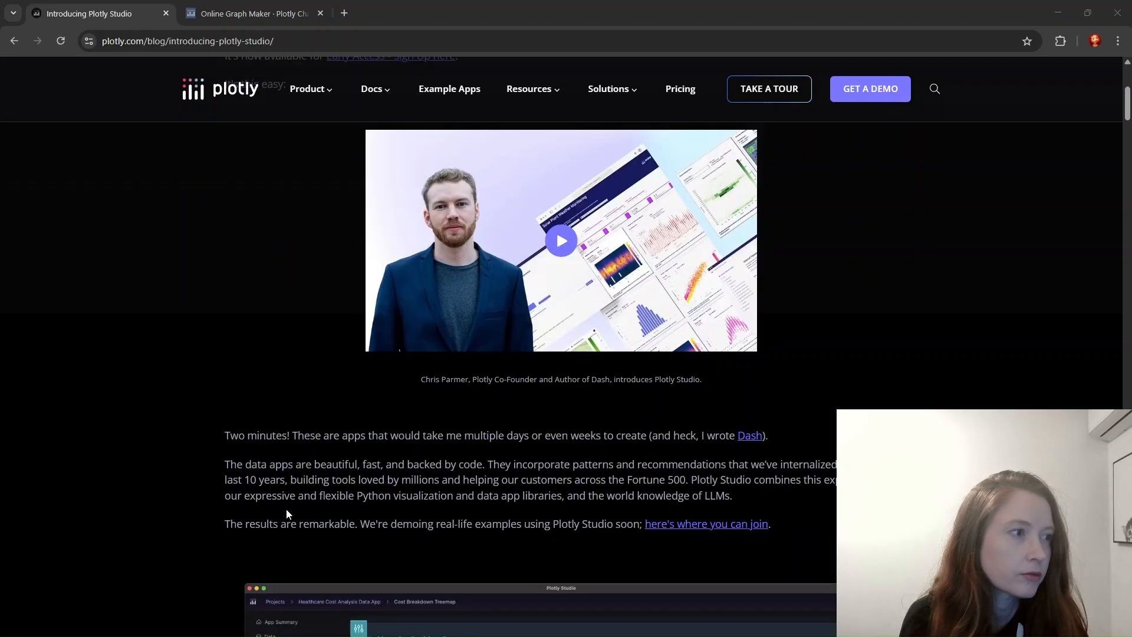
scroll(286, 514, down, 1)
scroll(287, 514, down, 1)
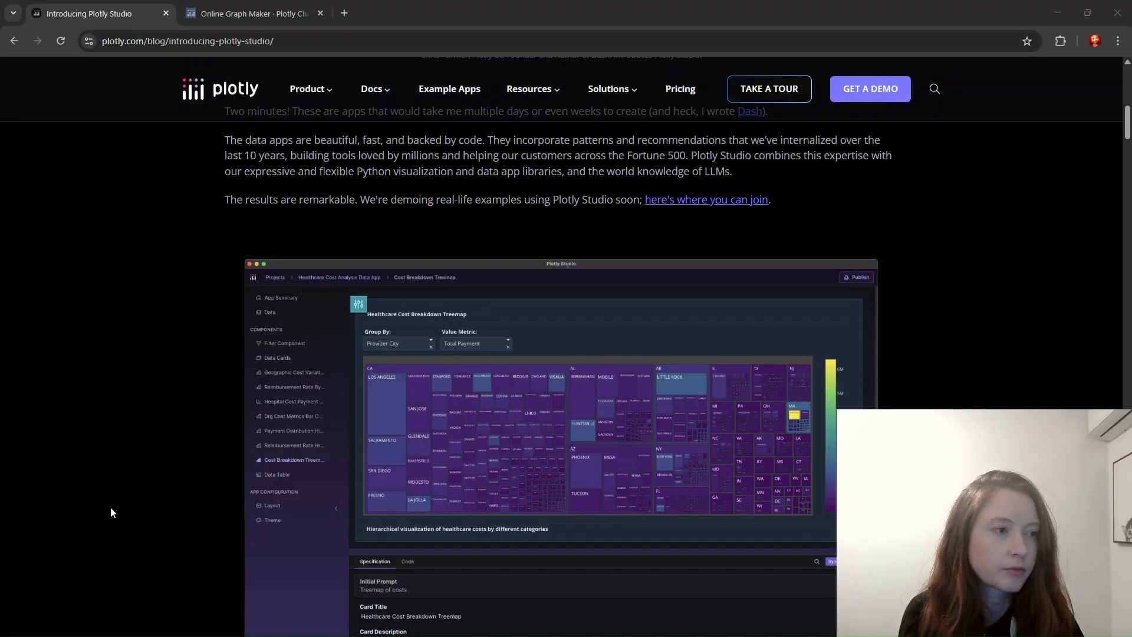
- Examine the example app screenshots: healthcare cost treemap, solar panel performance, trading desk and US airport analysis
scroll(111, 507, down, 2)
scroll(111, 508, down, 9)
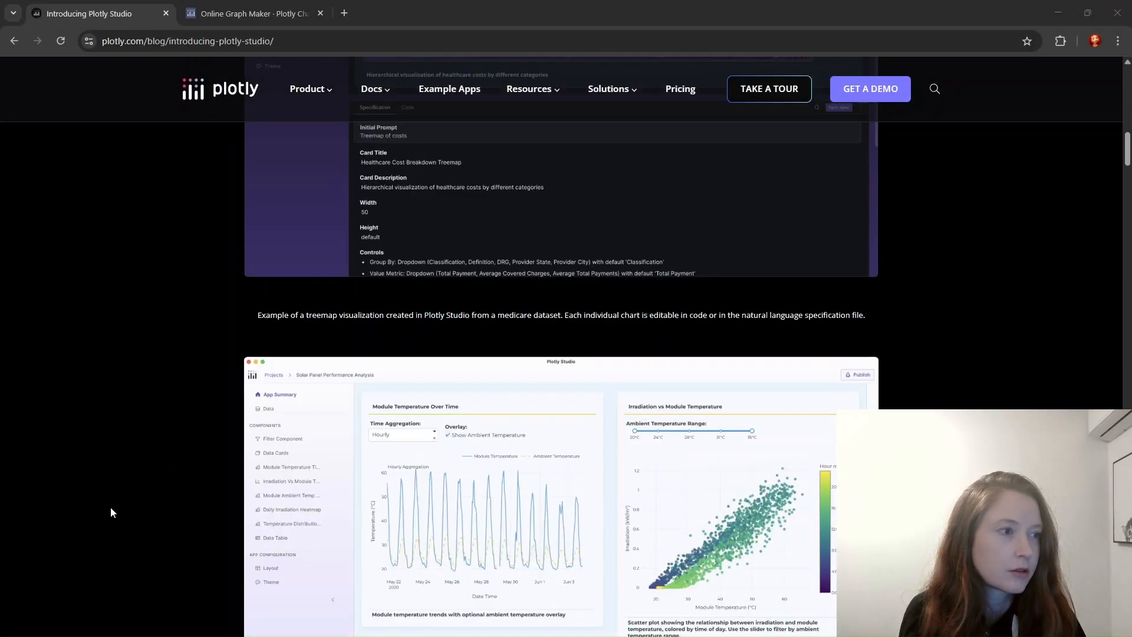
scroll(111, 512, down, 3)
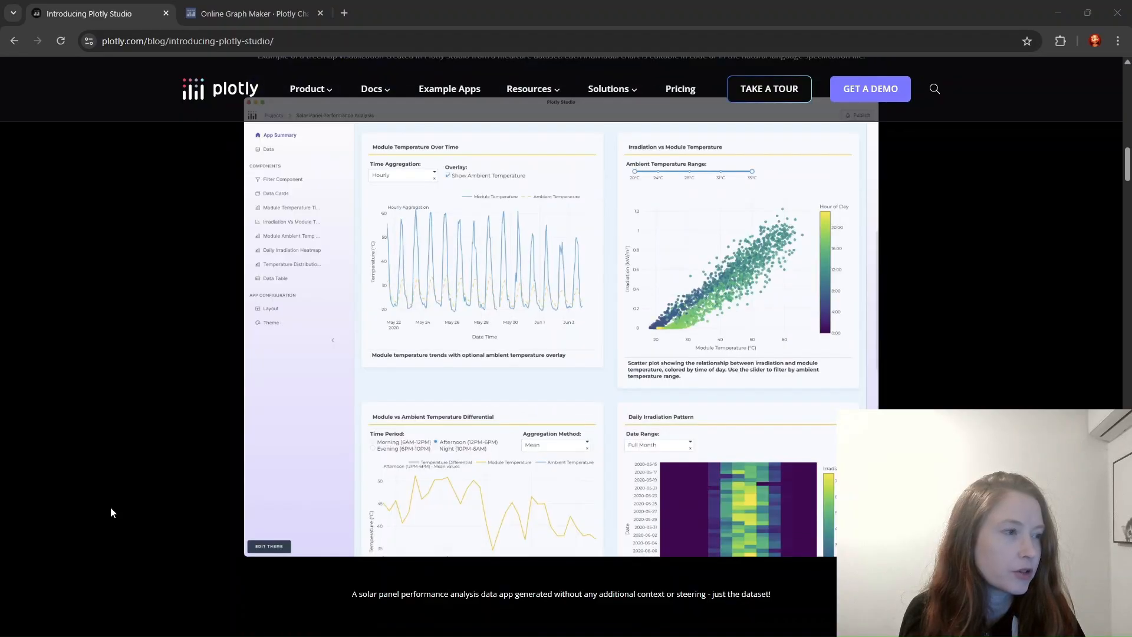
scroll(111, 512, down, 3)
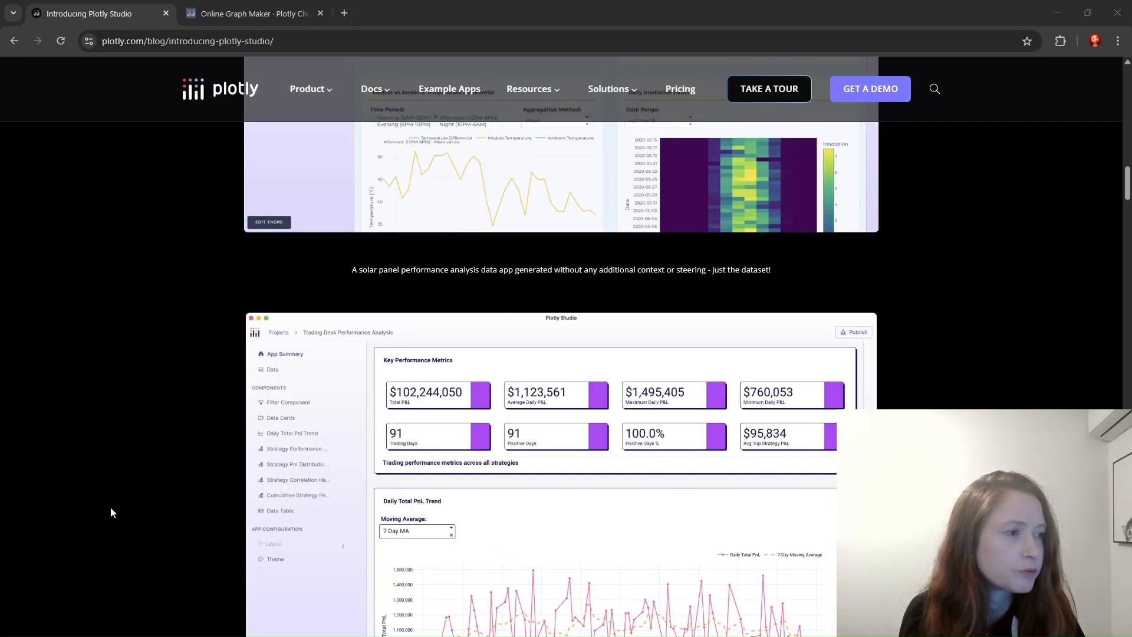
scroll(111, 512, down, 2)
scroll(111, 512, down, 5)
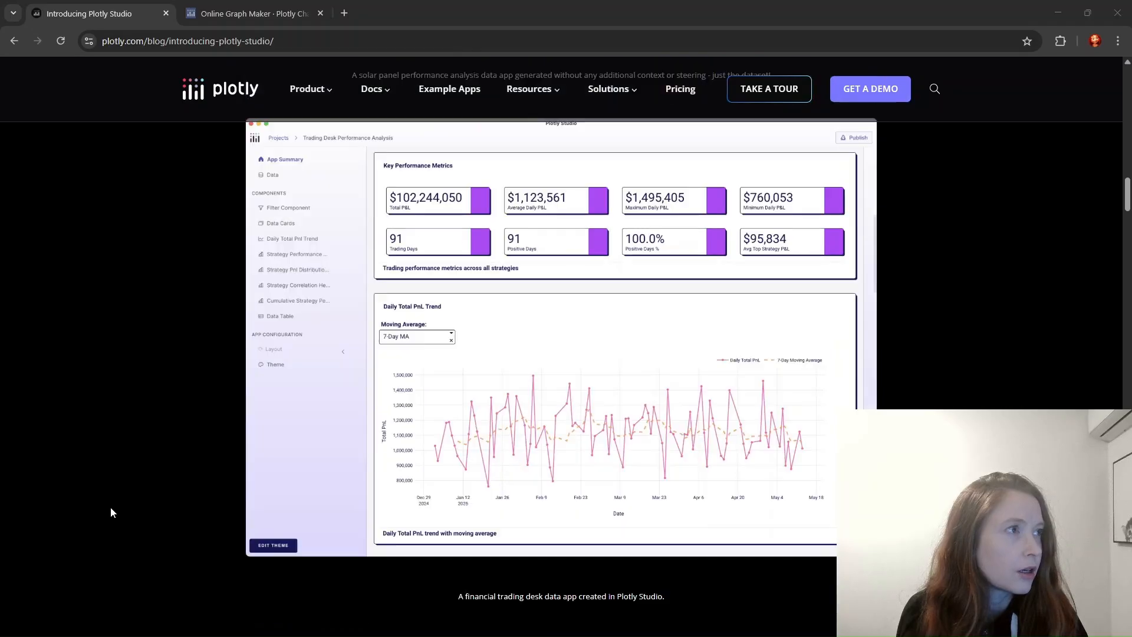
scroll(111, 512, down, 3)
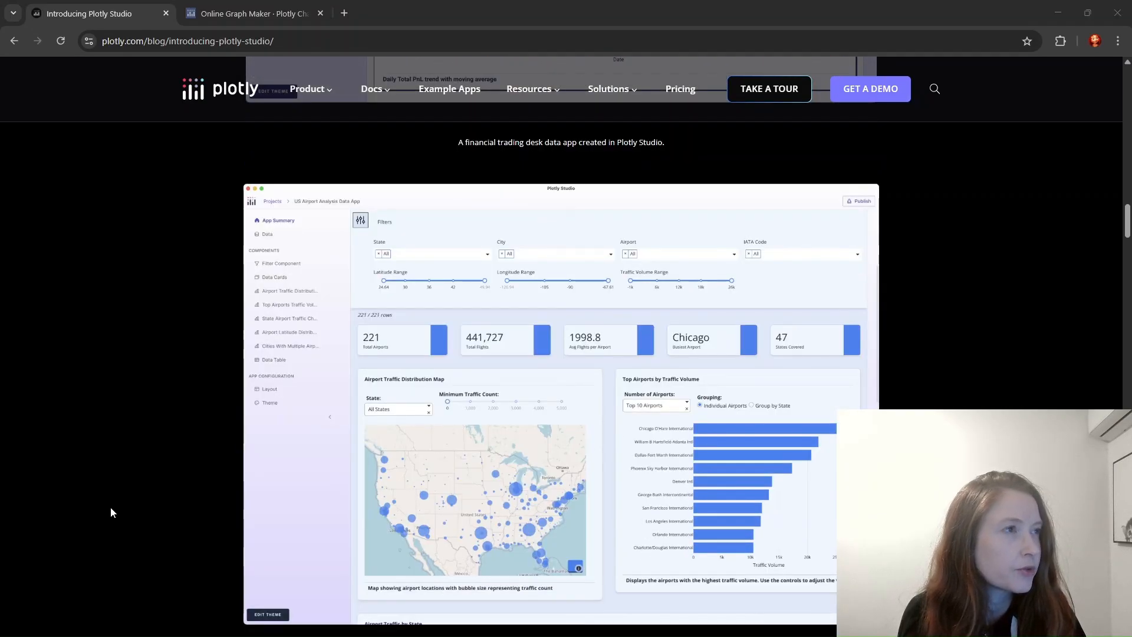
scroll(110, 509, down, 1)
scroll(111, 512, up, 18)
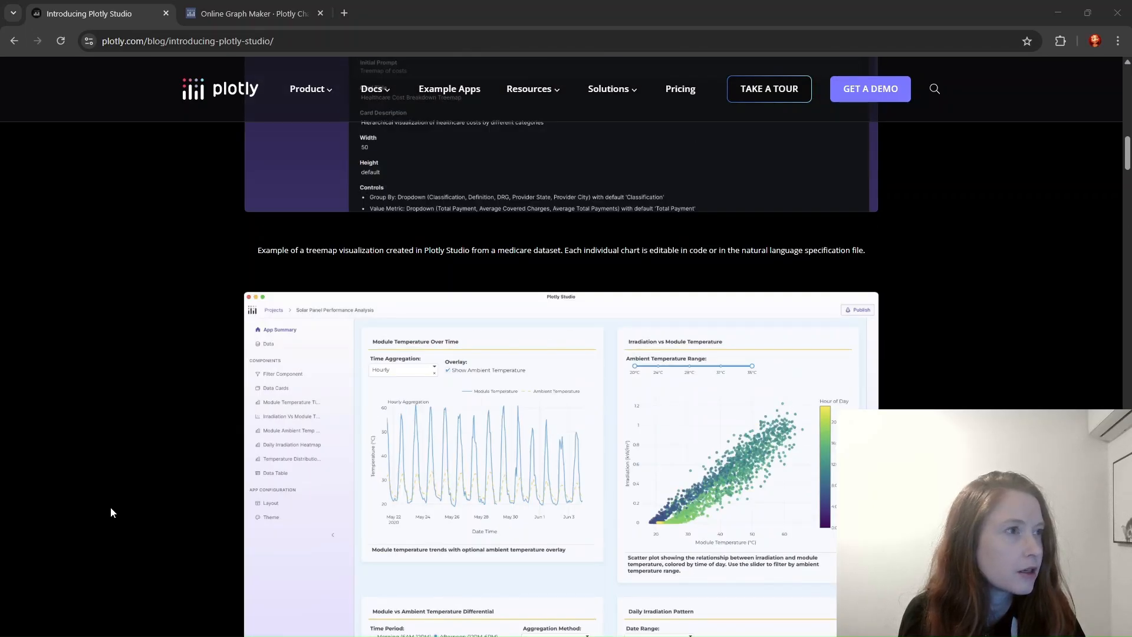
scroll(111, 511, down, 20)
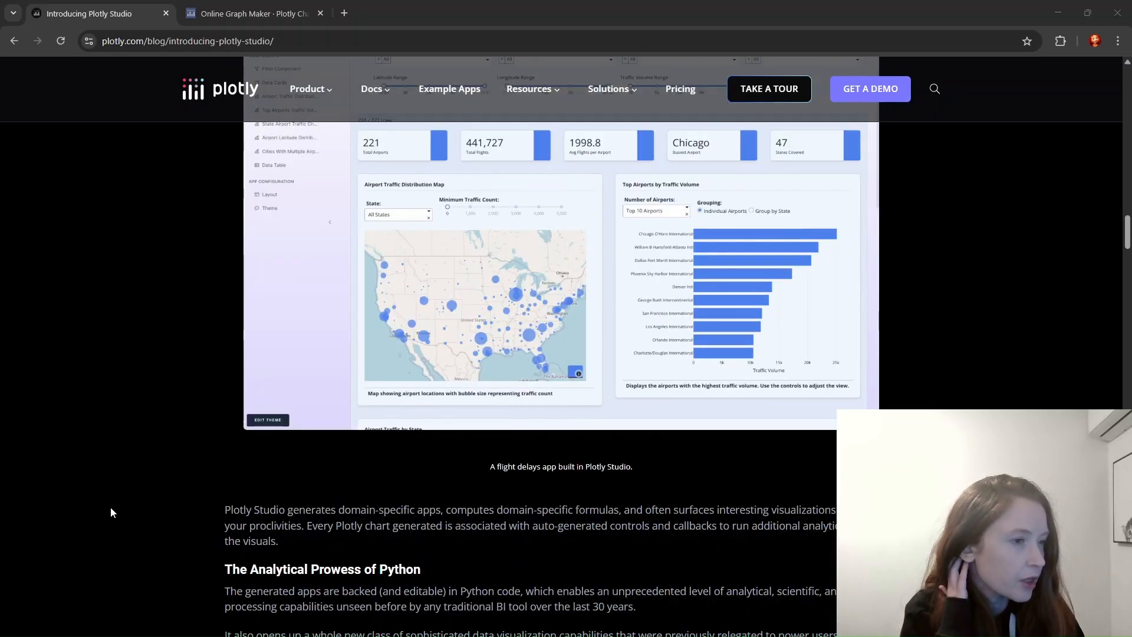
- Read the section "The Analytical Prowess of Python" and examine its treemap and heatmap examples
scroll(112, 512, down, 3)
scroll(112, 512, down, 1)
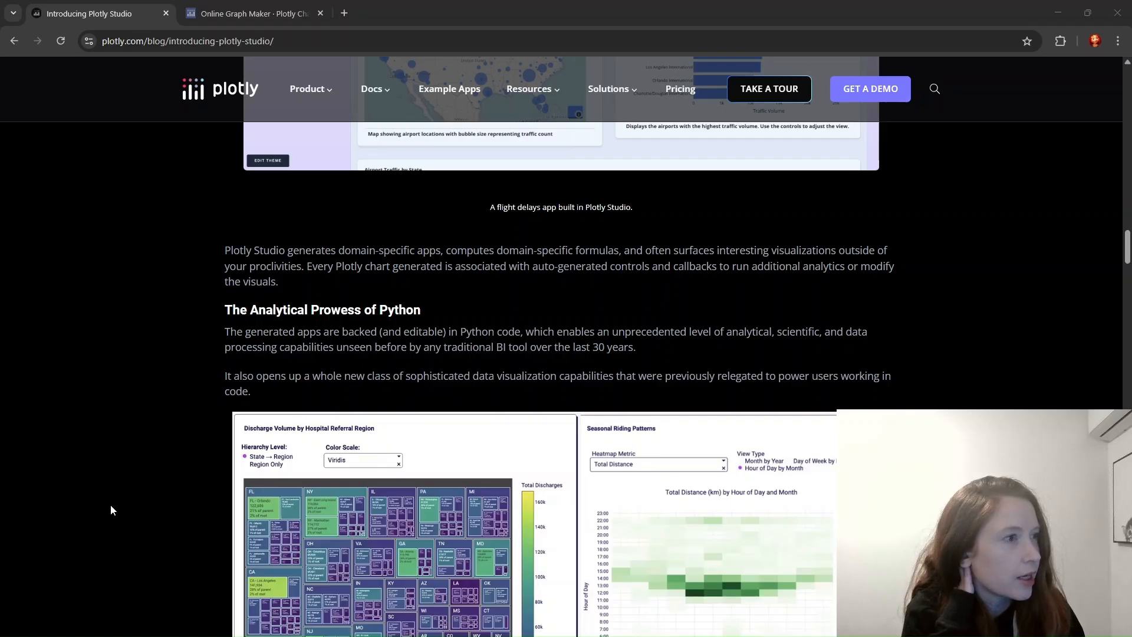
scroll(112, 508, down, 1)
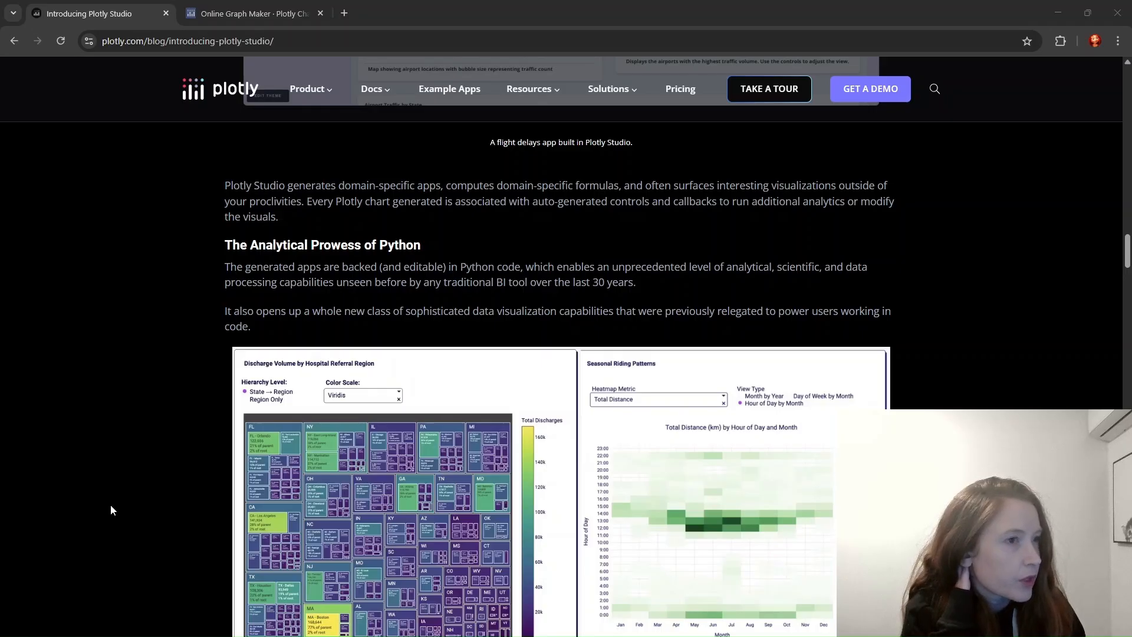
scroll(111, 508, down, 1)
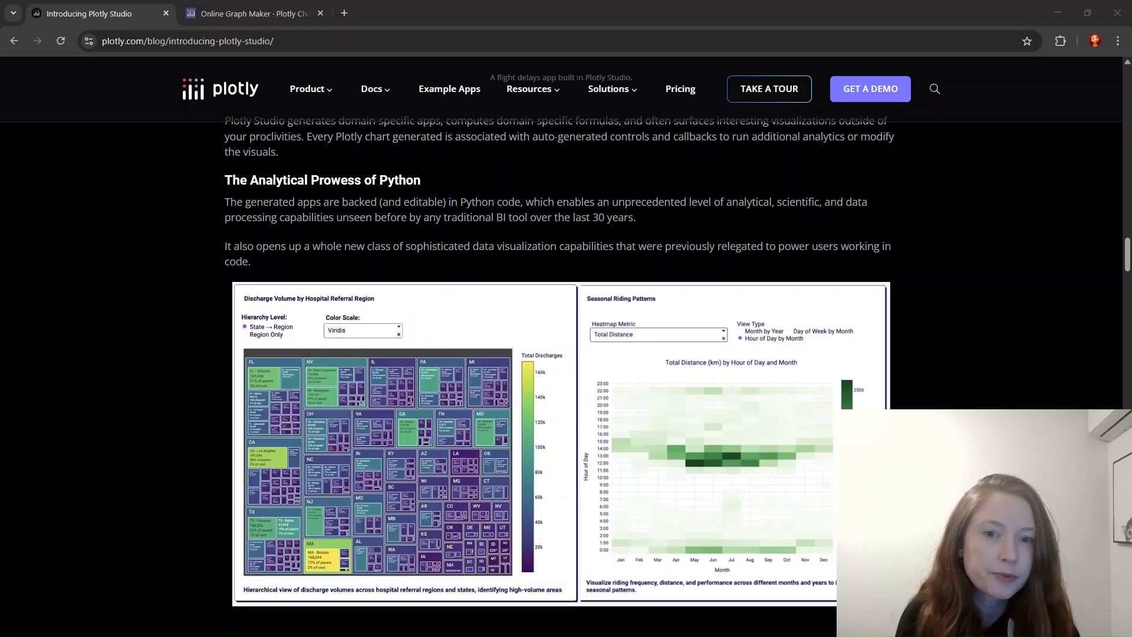
- Read the sections "Editing in Code or in Specification Files" and "Dog Fooding"
scroll(192, 458, down, 3)
scroll(192, 458, down, 1)
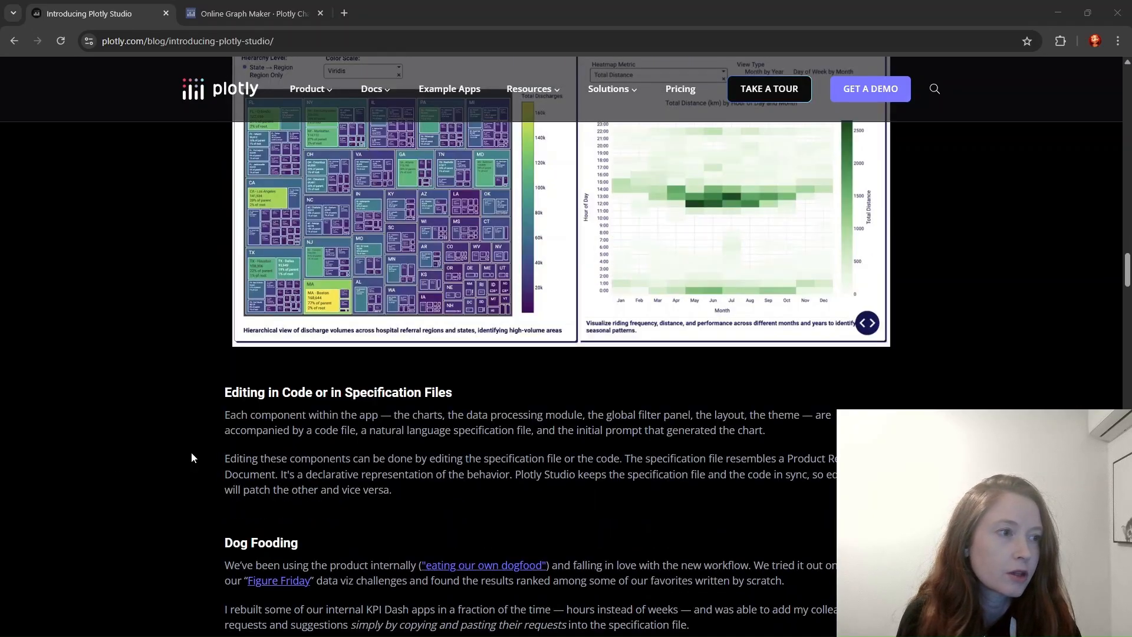
scroll(191, 457, down, 1)
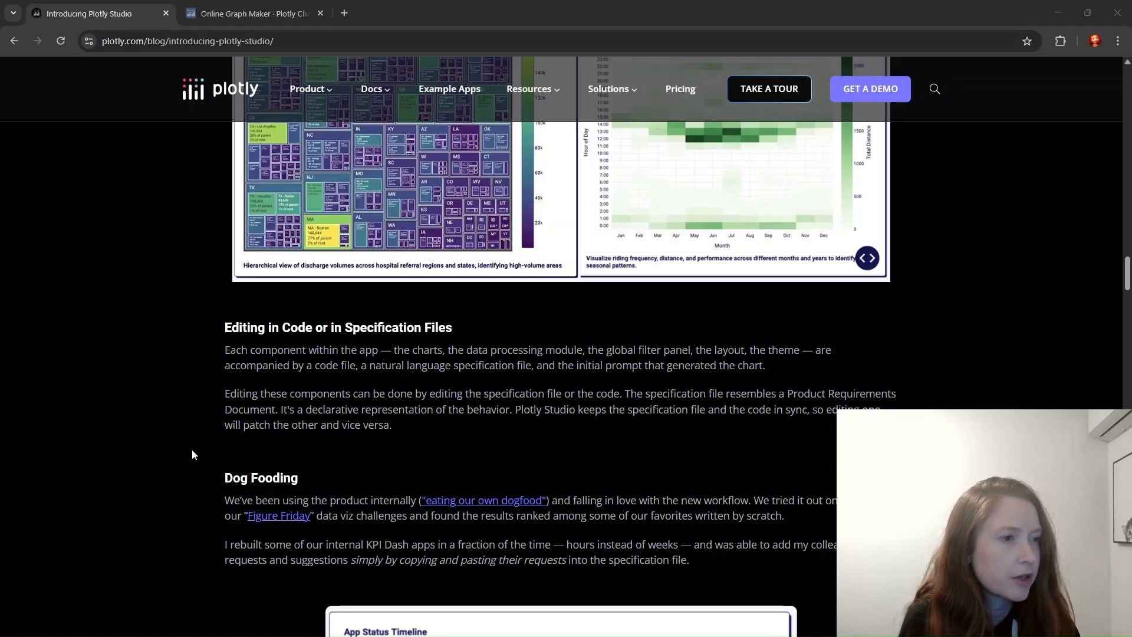
scroll(193, 454, down, 2)
scroll(192, 454, down, 1)
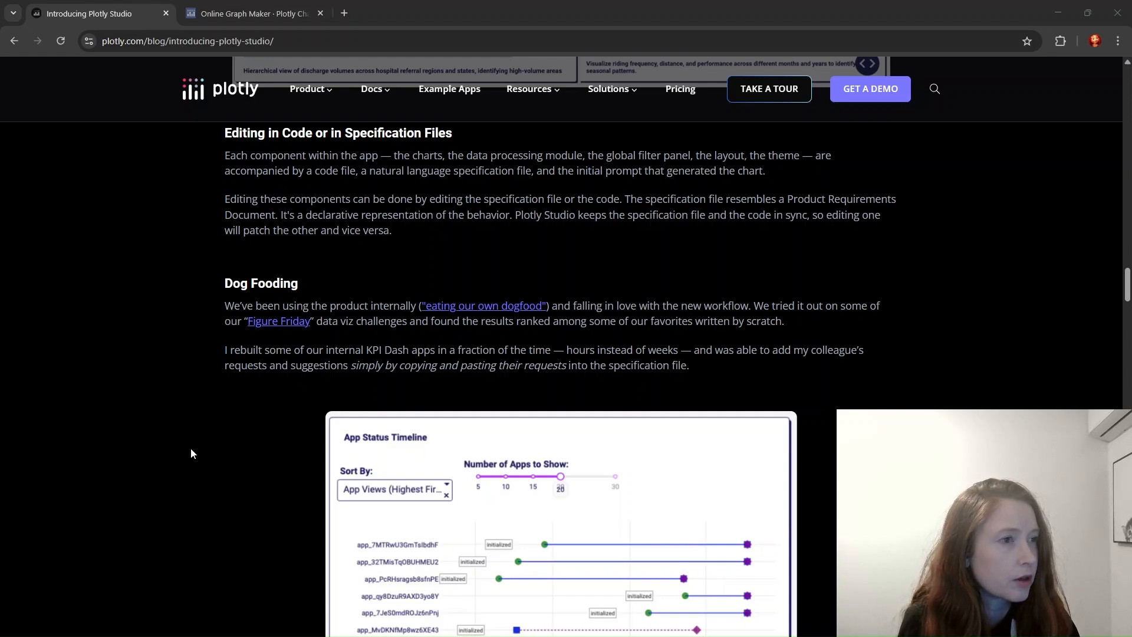
scroll(191, 452, down, 1)
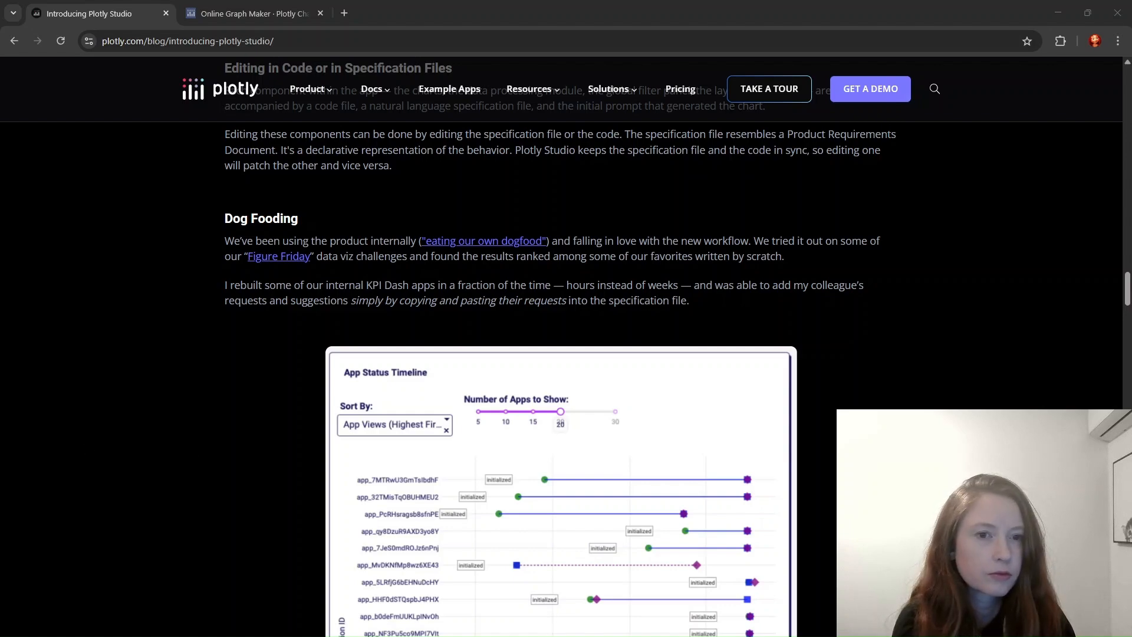
- Examine the App Status Timeline and Spatial Braking Analysis charts, highlighting part of the timeline's caption
scroll(137, 412, down, 6)
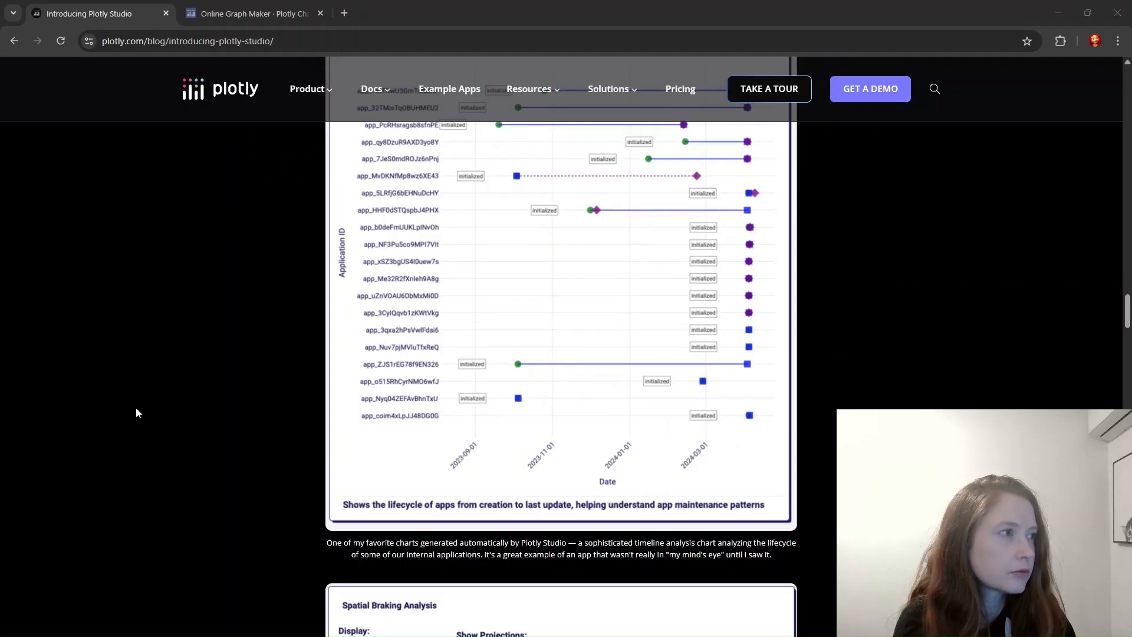
scroll(136, 412, down, 2)
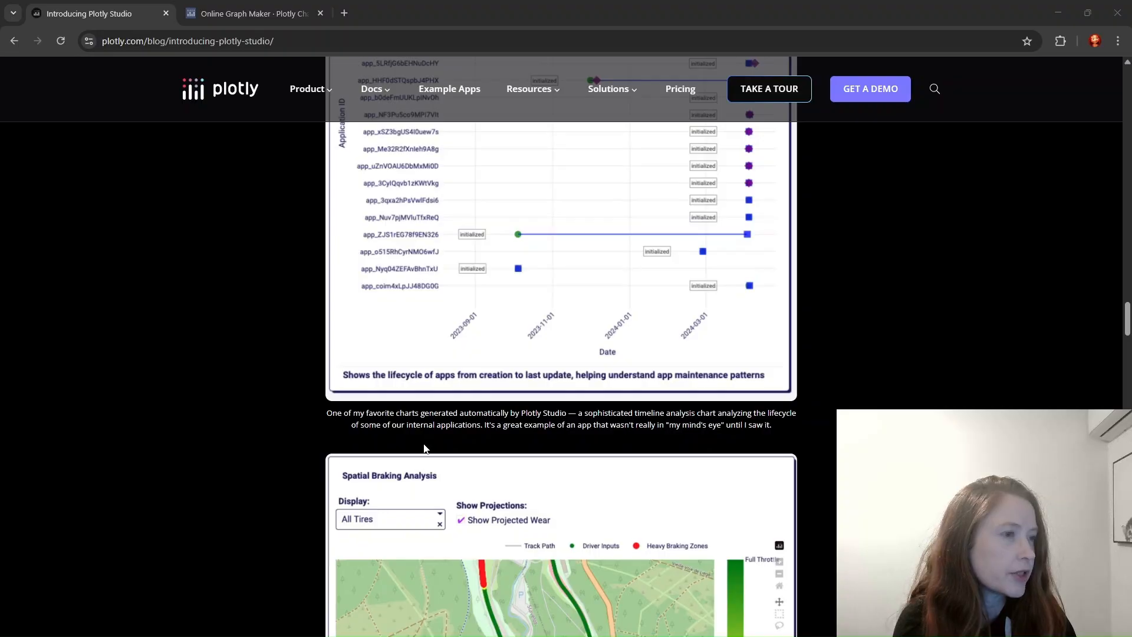
drag(401, 414, 789, 414)
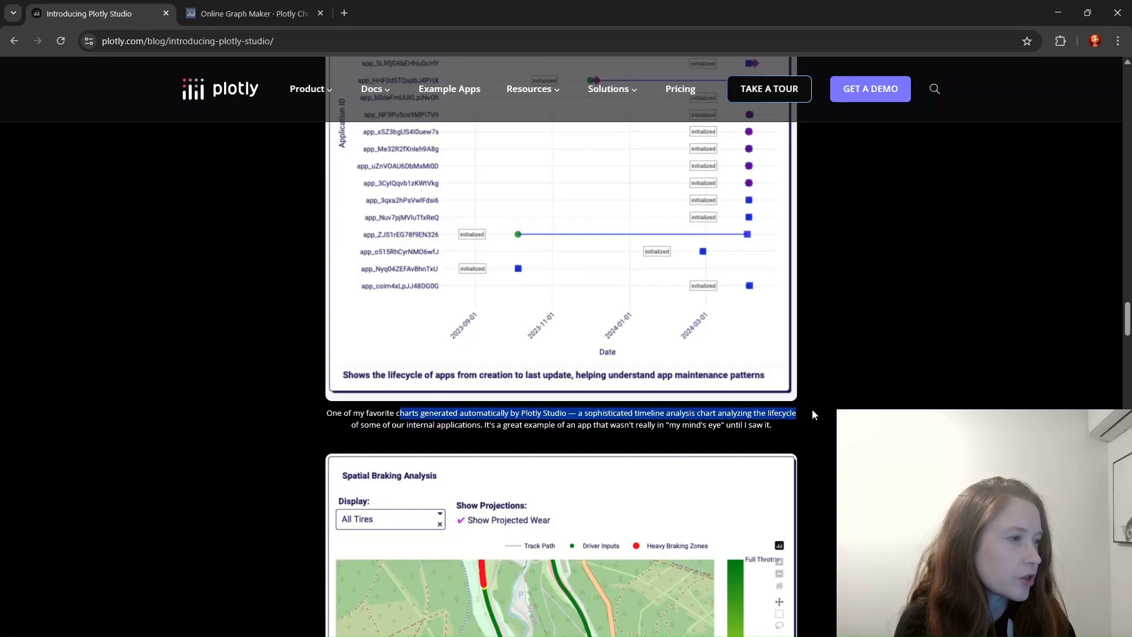
scroll(813, 413, up, 4)
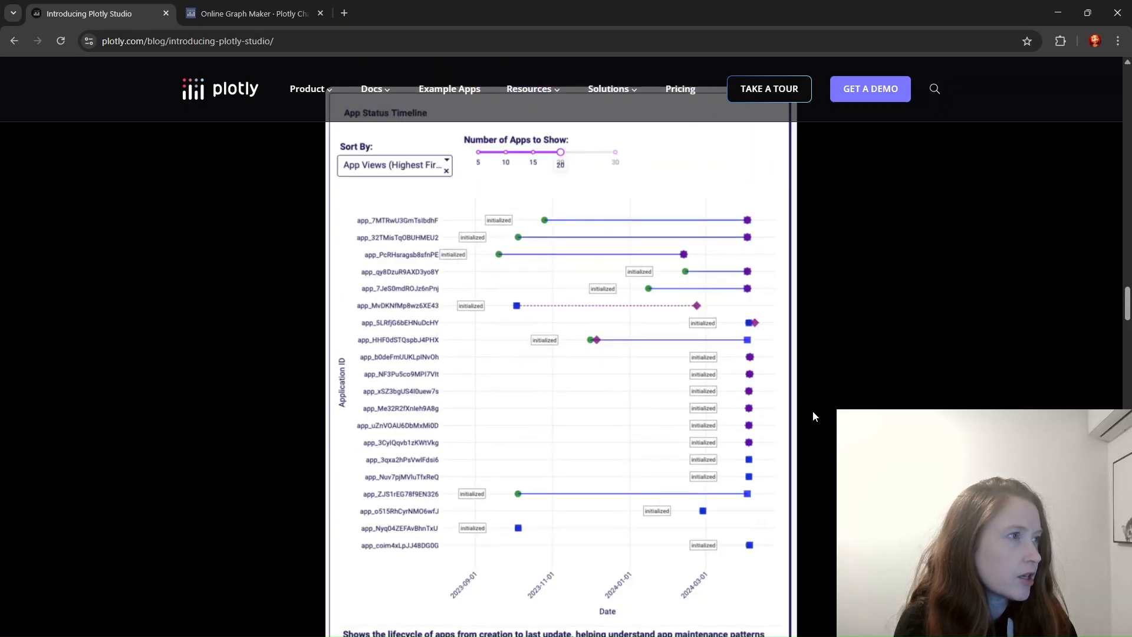
scroll(812, 413, up, 1)
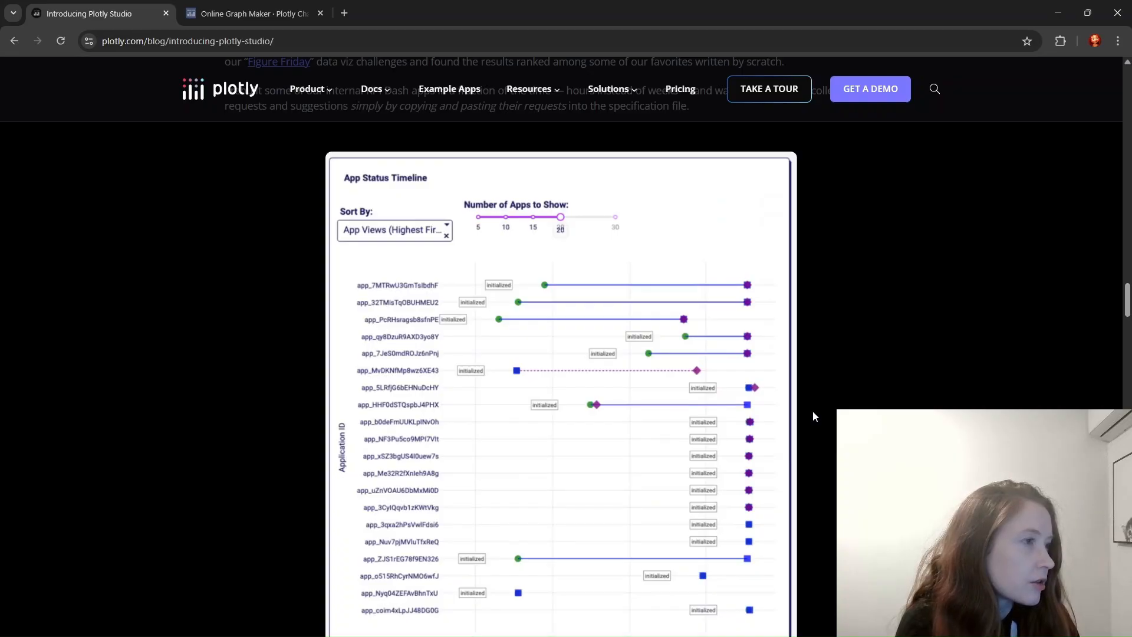
scroll(813, 412, down, 1)
scroll(813, 412, down, 10)
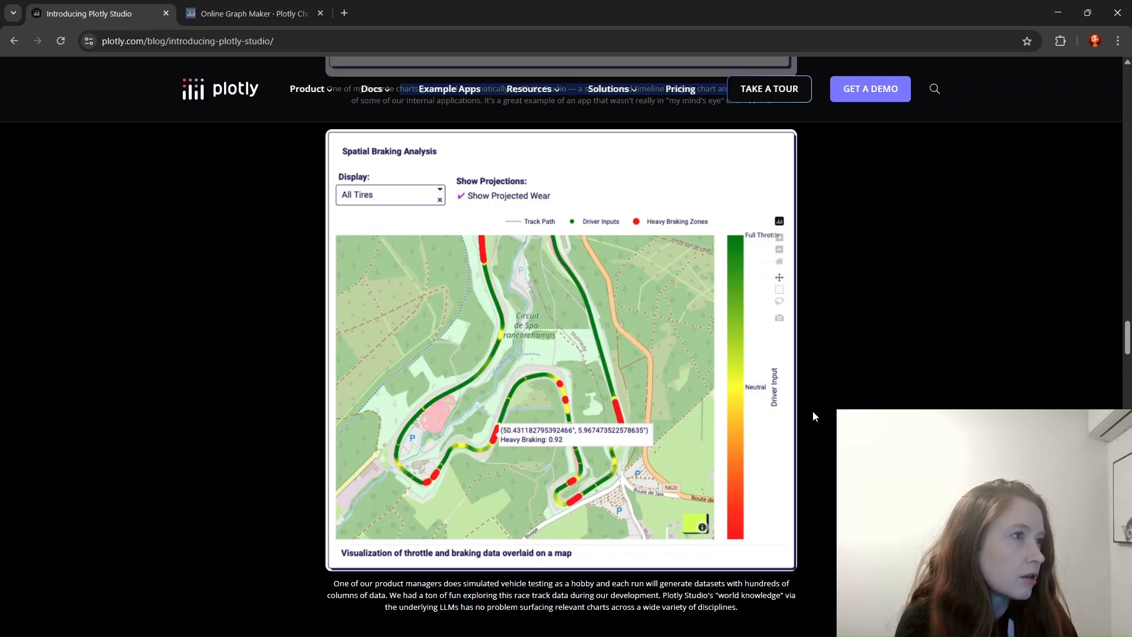
- Read the "Dash For All" section, highlighting the phrases on building Dash apps, the learning curve and prompt hacking
scroll(813, 411, down, 5)
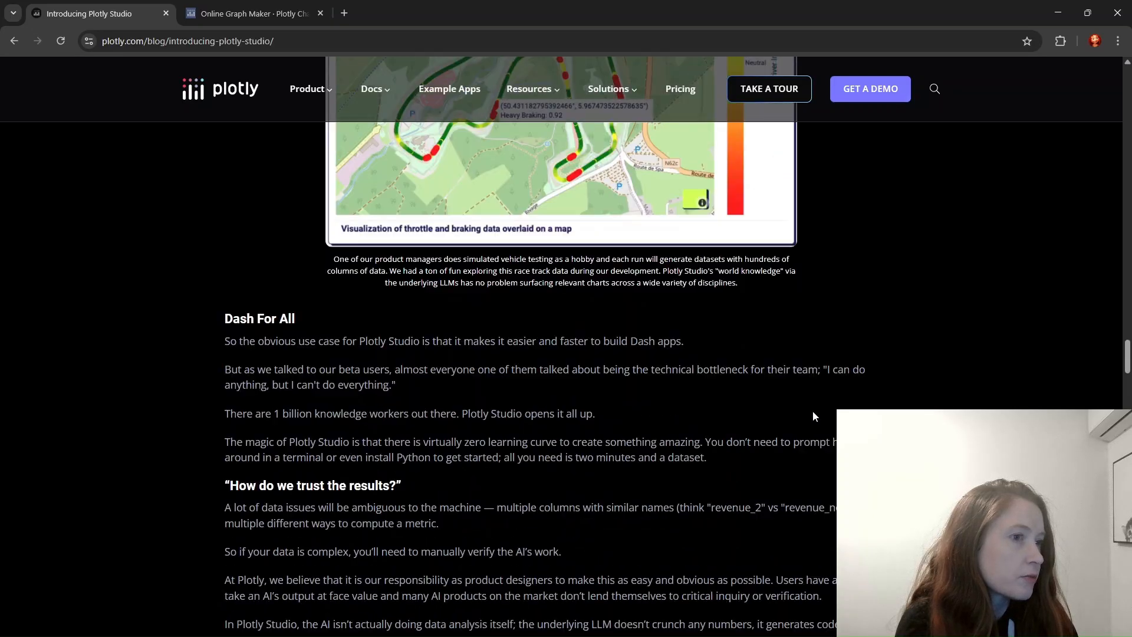
scroll(813, 411, down, 1)
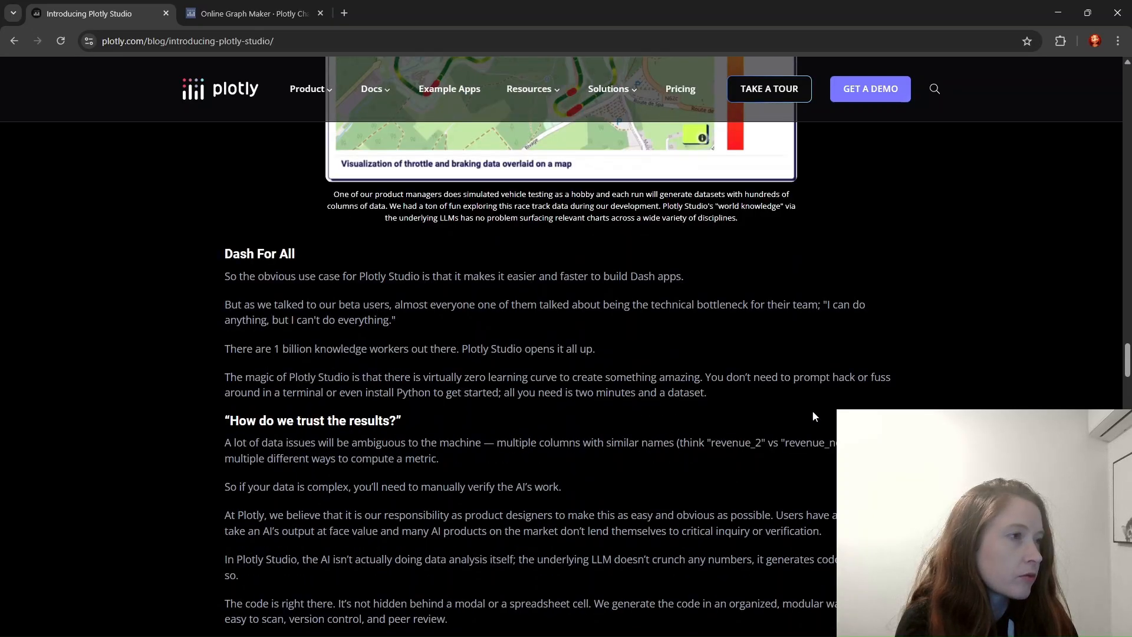
scroll(812, 411, down, 1)
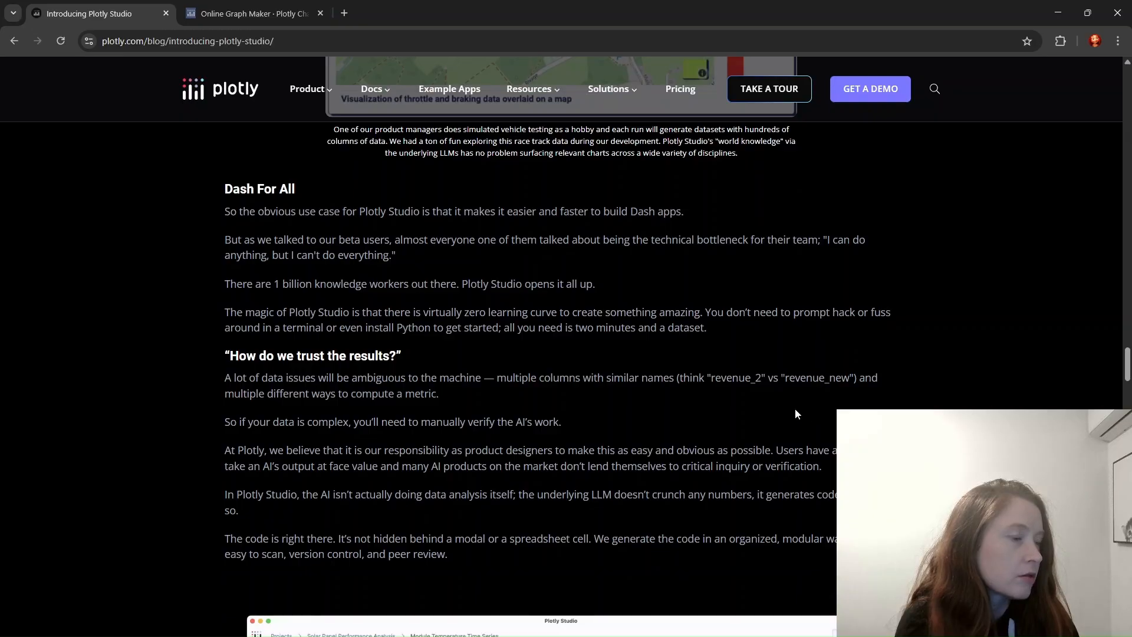
drag(321, 212, 670, 215)
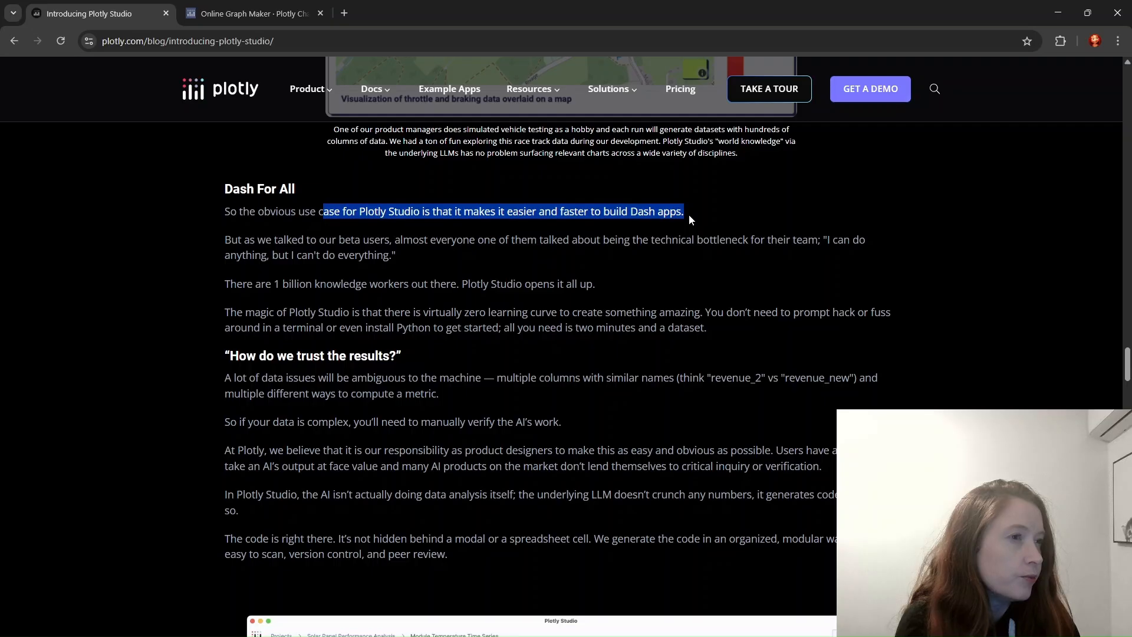
drag(228, 314, 699, 318)
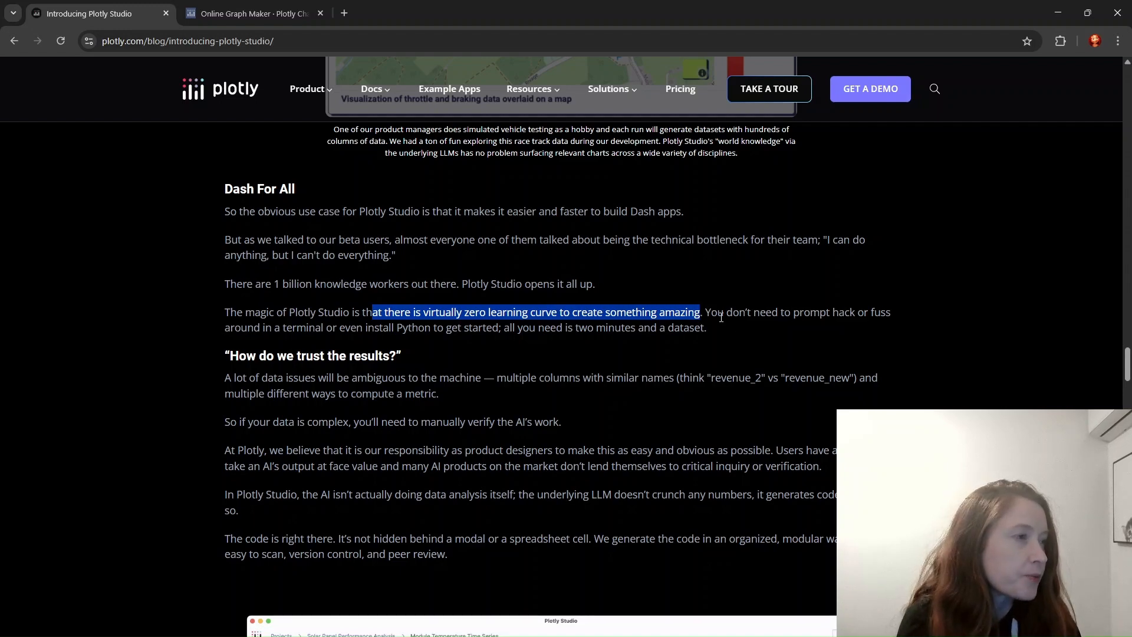
drag(706, 314, 857, 312)
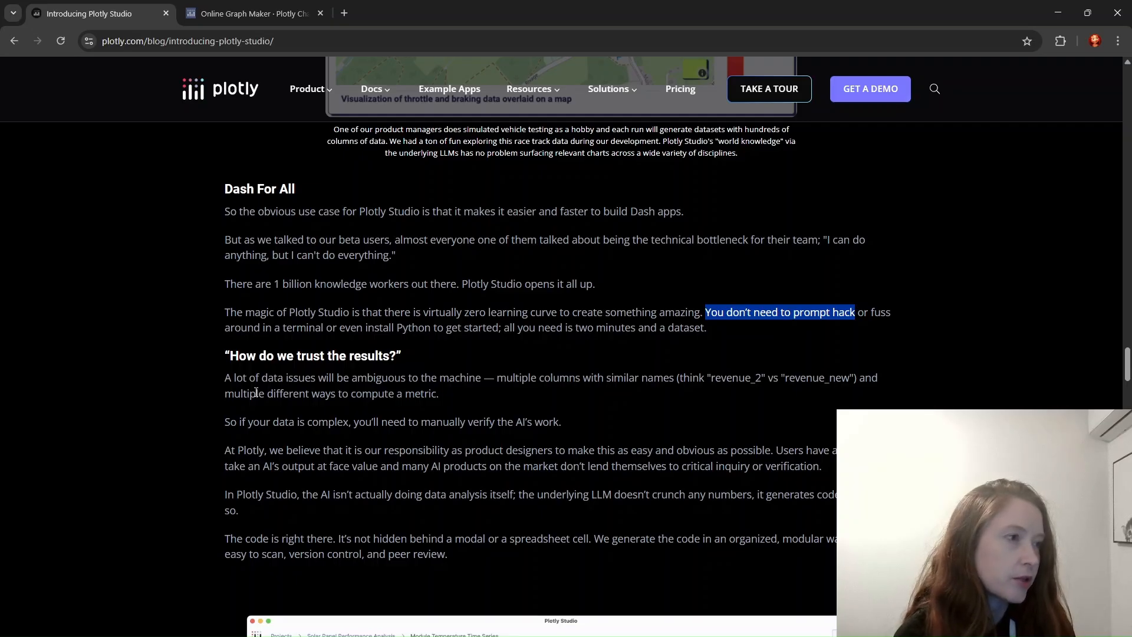
- Read the section "How do we trust the results?" down to the code screenshot, highlighting "ways to compute a metric"
drag(314, 390, 593, 393)
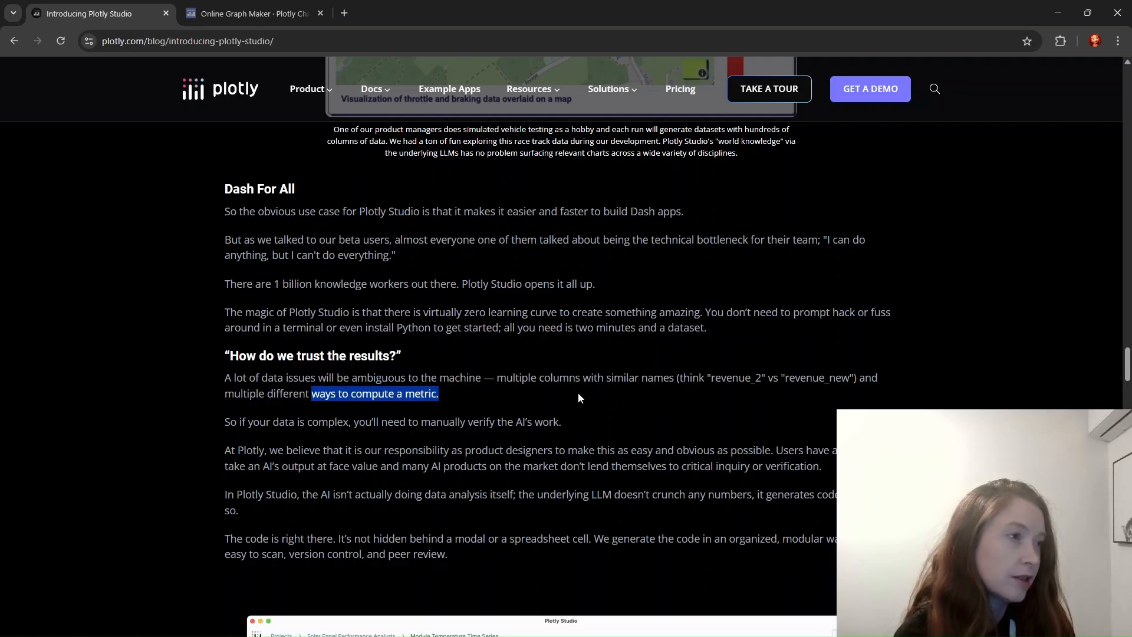
click(578, 394)
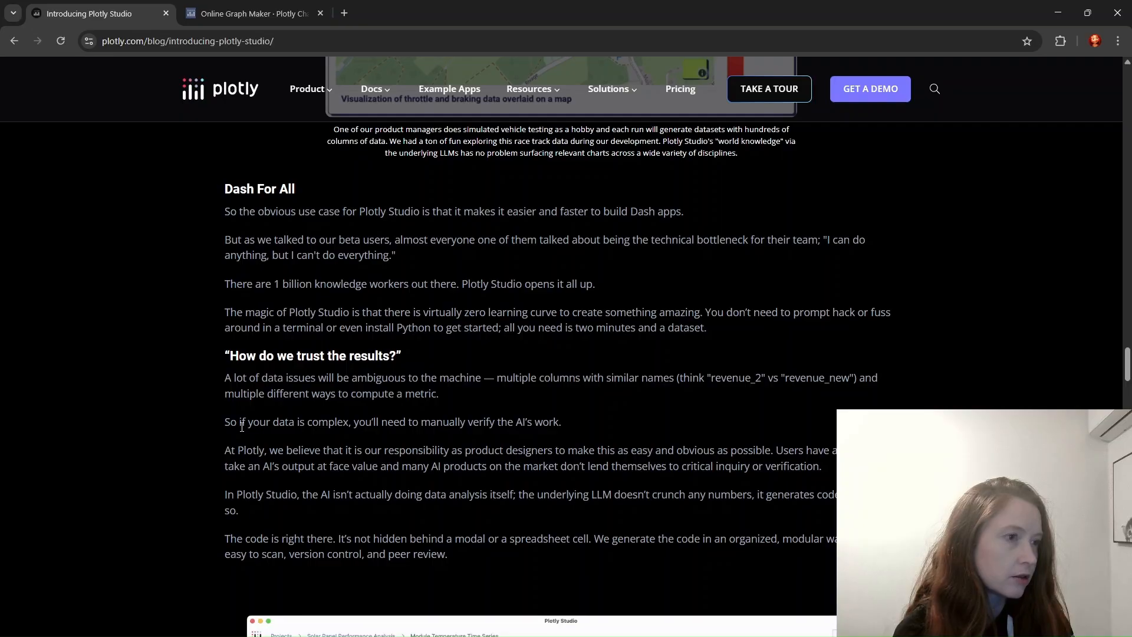
scroll(242, 427, down, 1)
scroll(242, 427, down, 1)
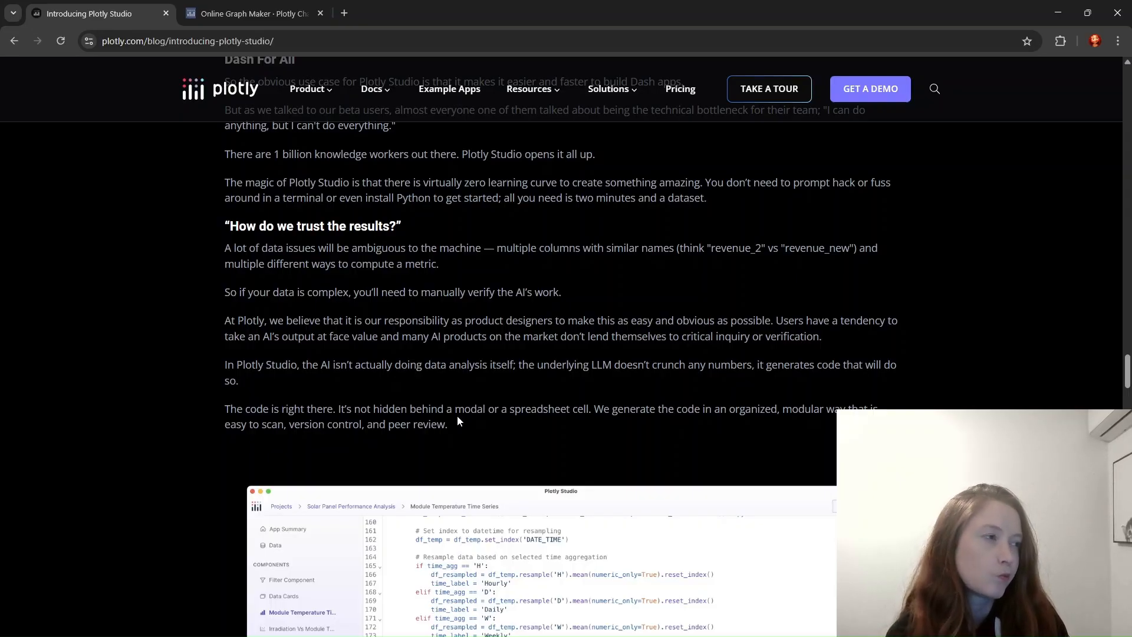
scroll(457, 415, down, 1)
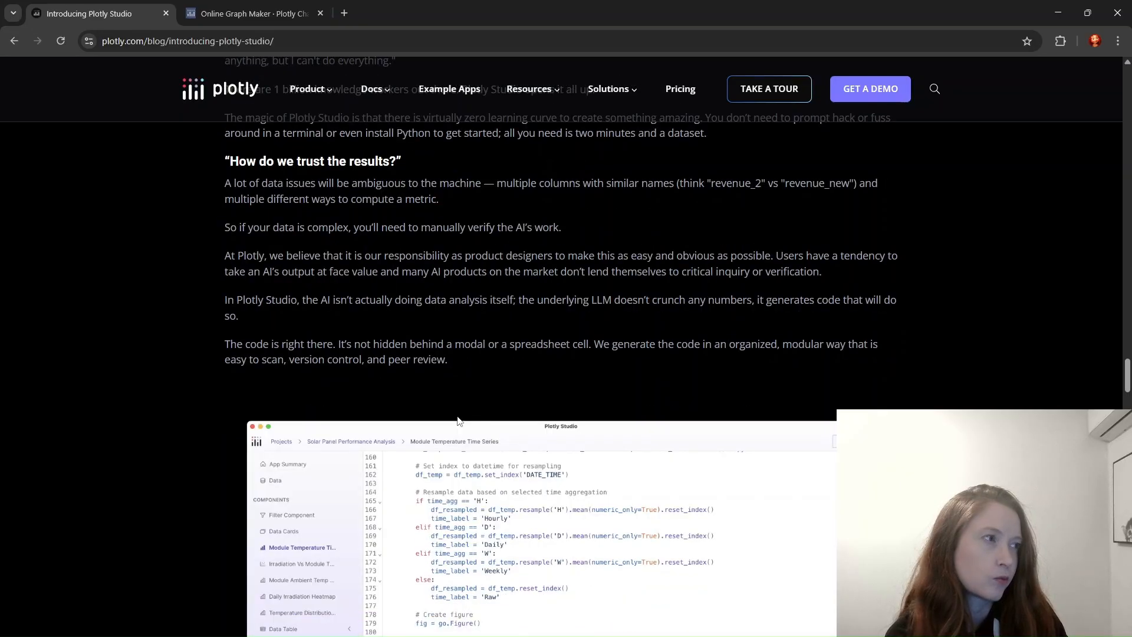
- Examine the Module Temperature Time Series code screenshot and its caption in the section on trusting the results
scroll(458, 420, down, 1)
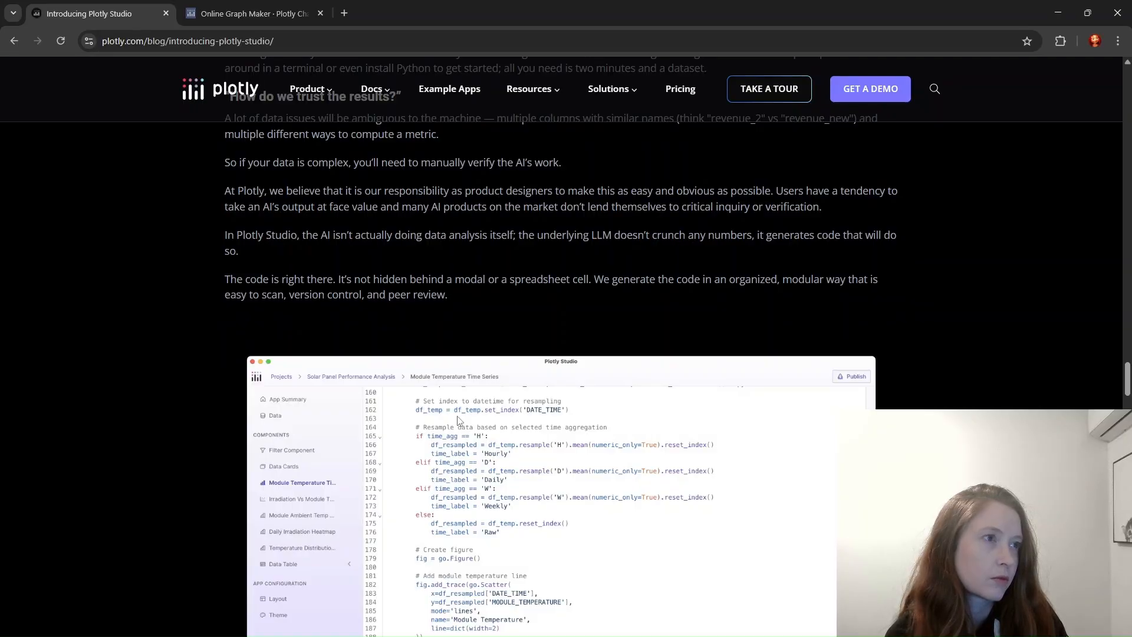
scroll(459, 420, down, 2)
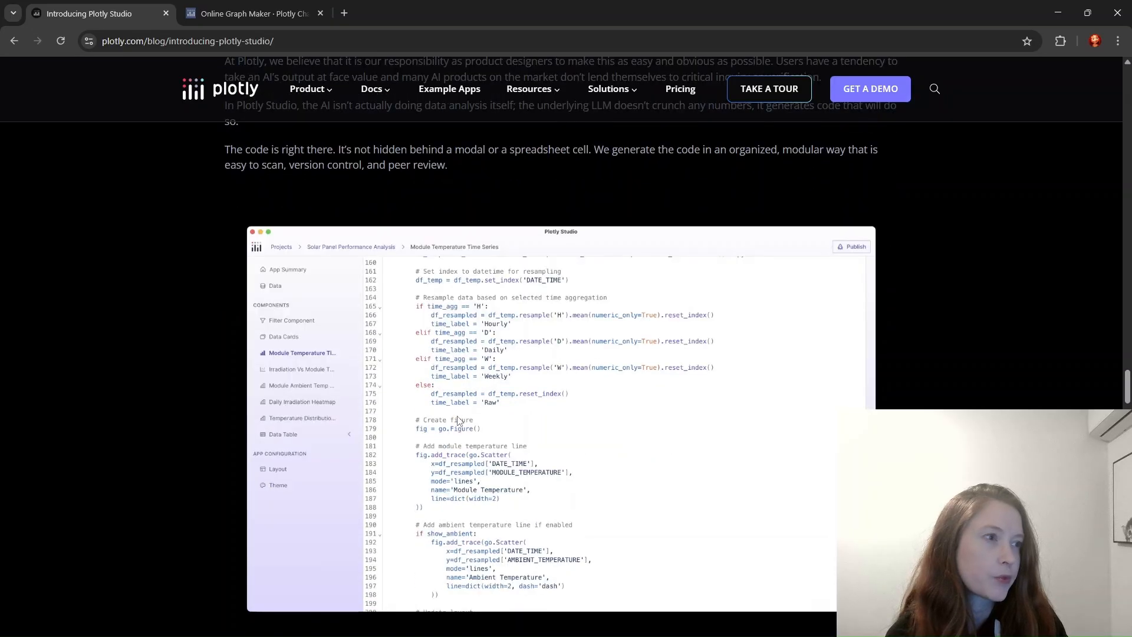
scroll(458, 420, down, 3)
scroll(458, 421, down, 2)
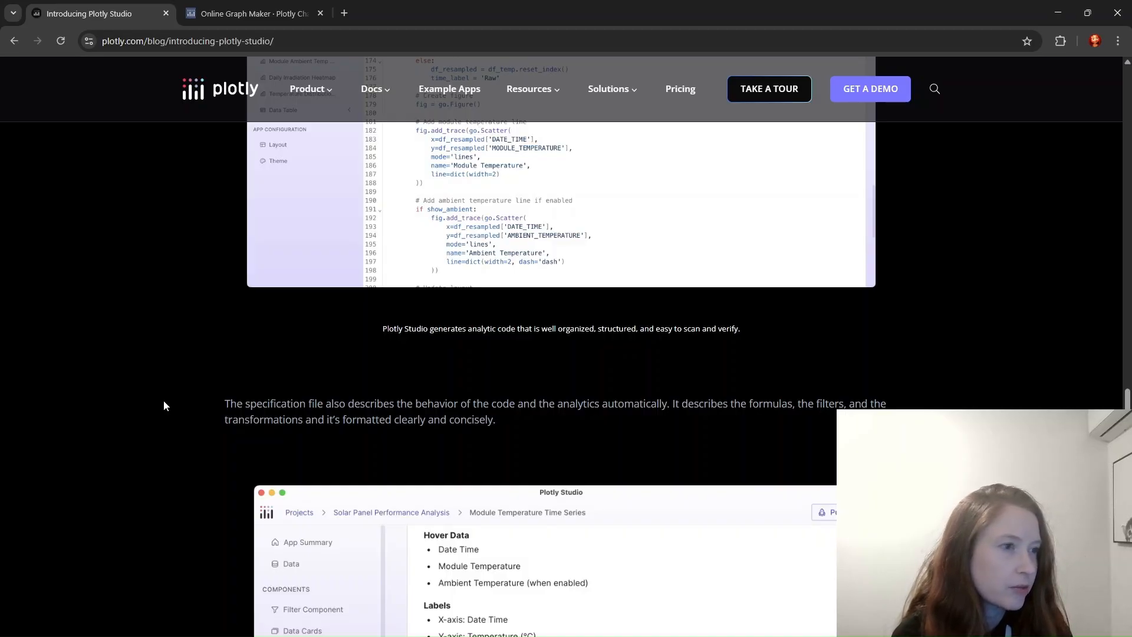
- Read the paragraph on the specification file and examine the screenshot listing the chart's hover data, labels and formulas
scroll(164, 405, down, 2)
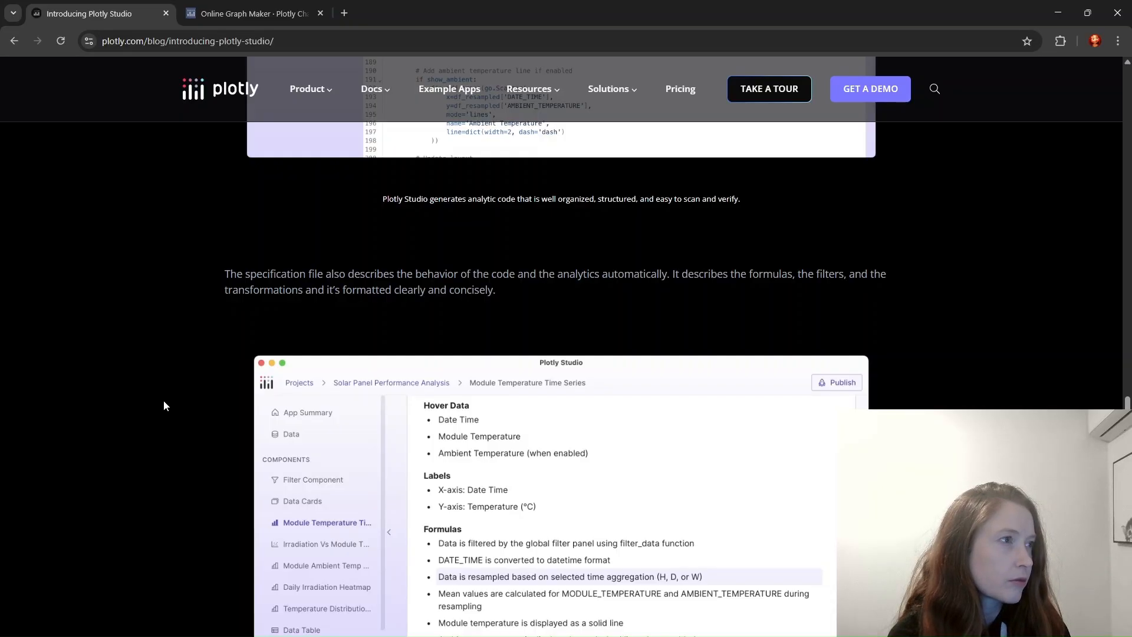
scroll(164, 401, down, 1)
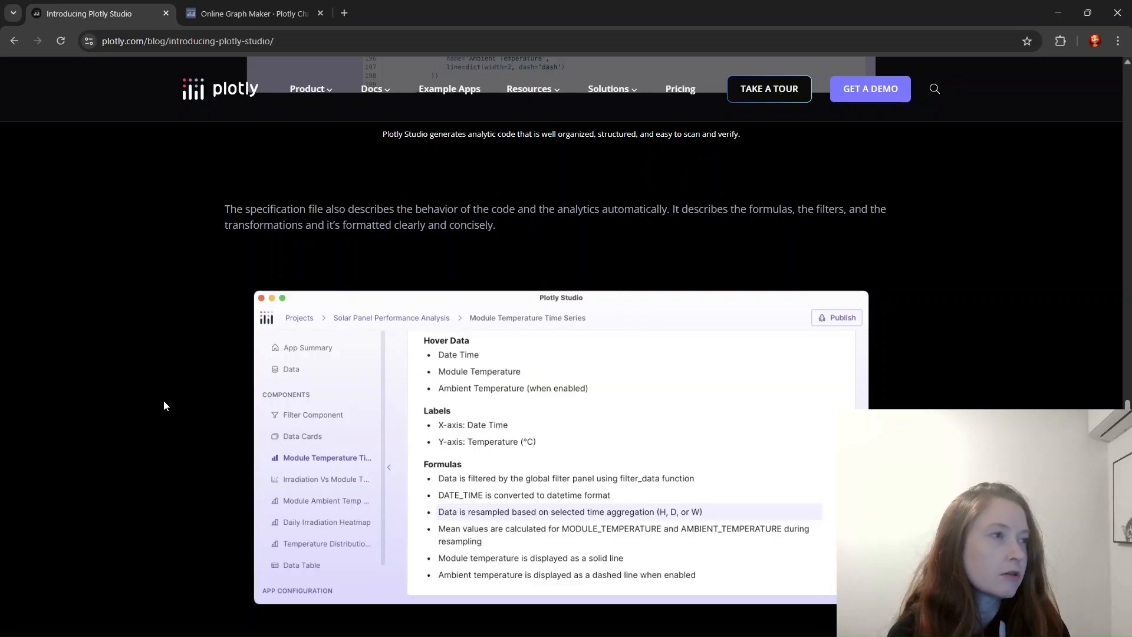
scroll(164, 401, down, 1)
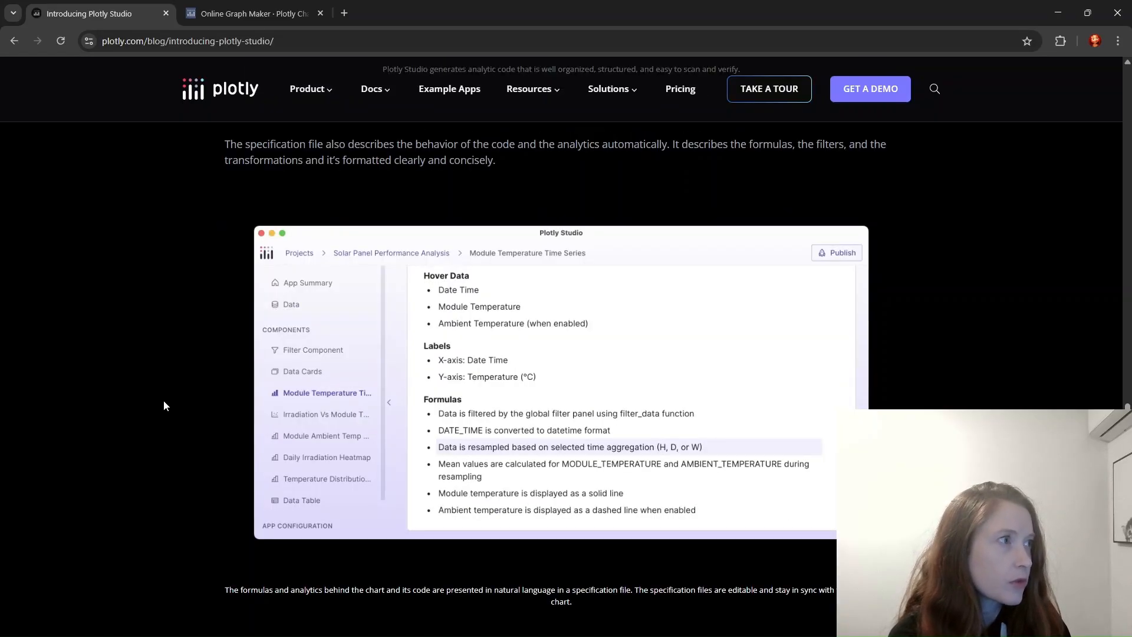
scroll(164, 401, down, 2)
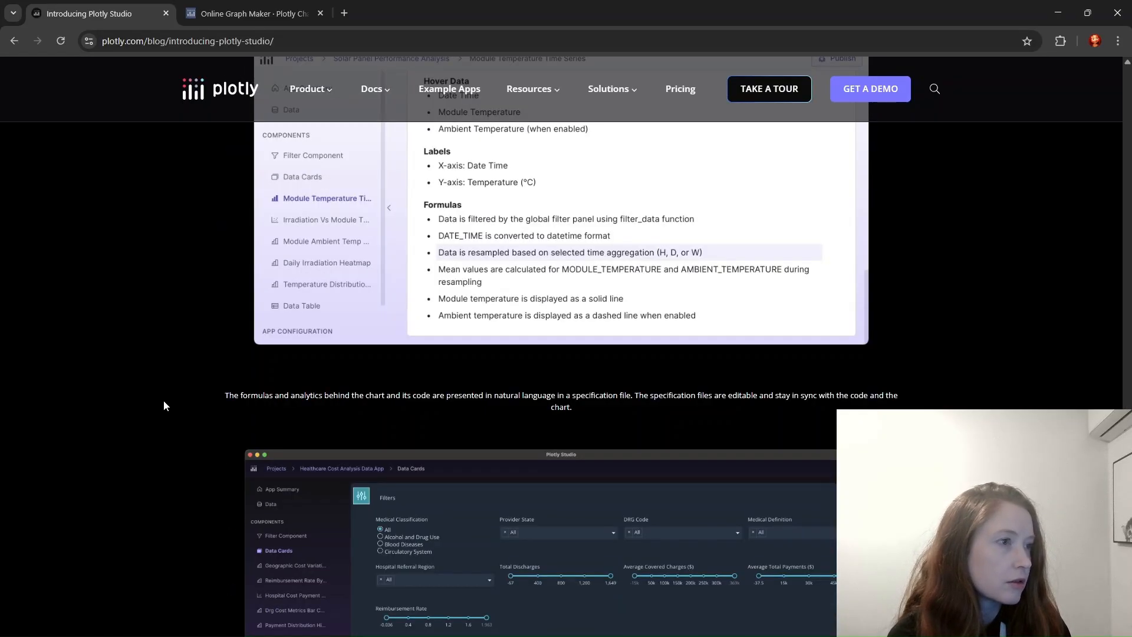
scroll(164, 401, up, 2)
scroll(164, 405, up, 1)
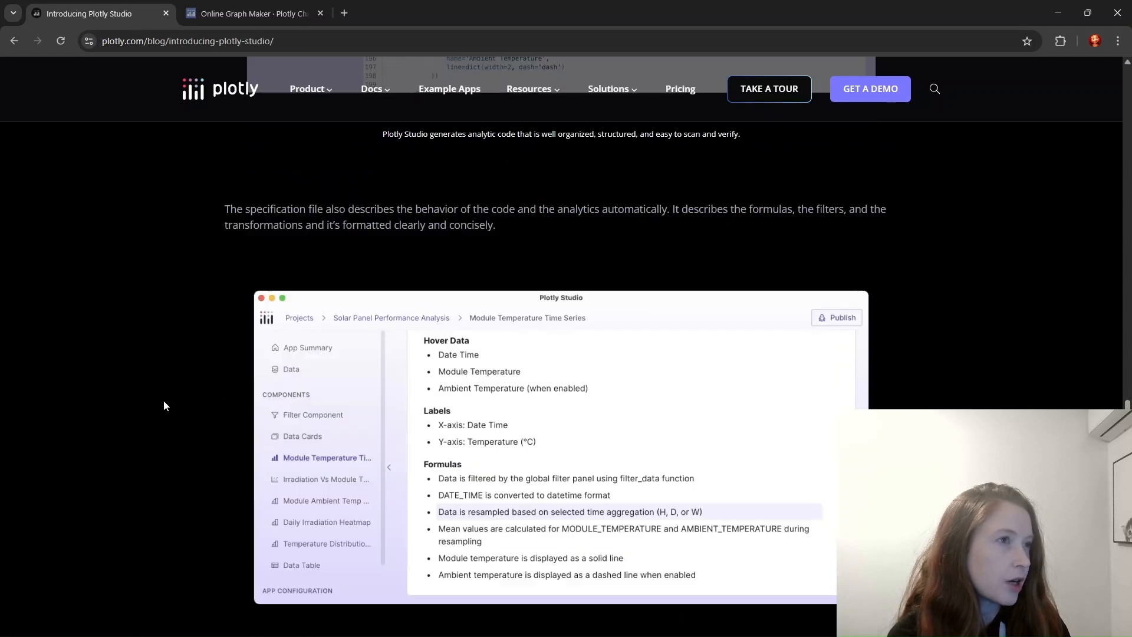
scroll(163, 405, down, 1)
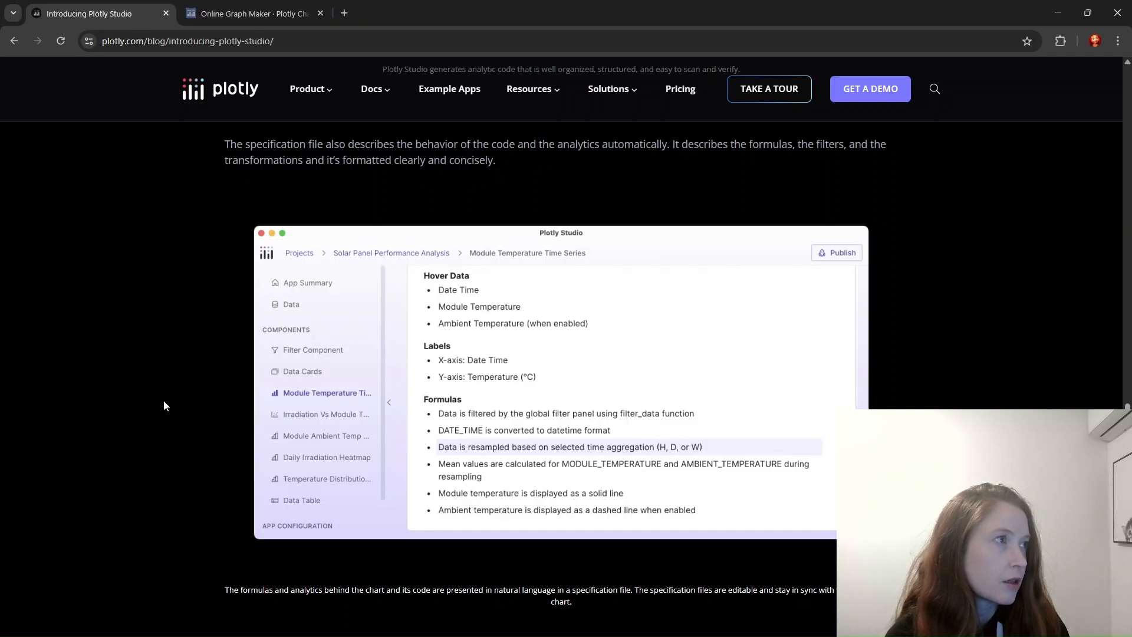
- Examine the Healthcare Cost Analysis screenshot with the data cards' specification and read its caption
scroll(164, 406, down, 5)
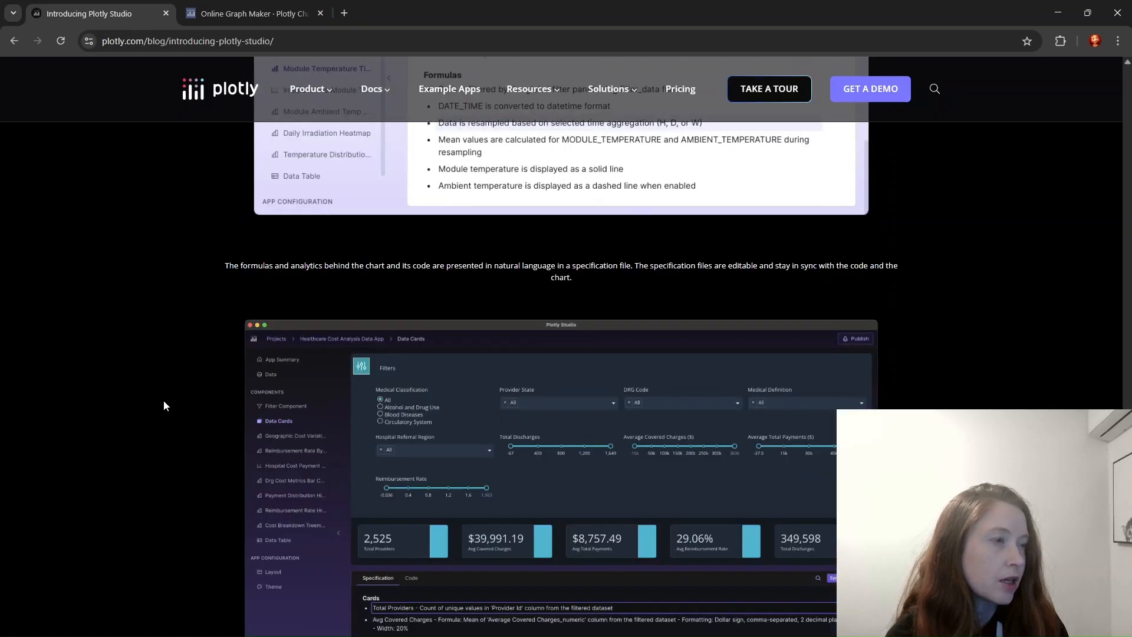
scroll(164, 406, down, 1)
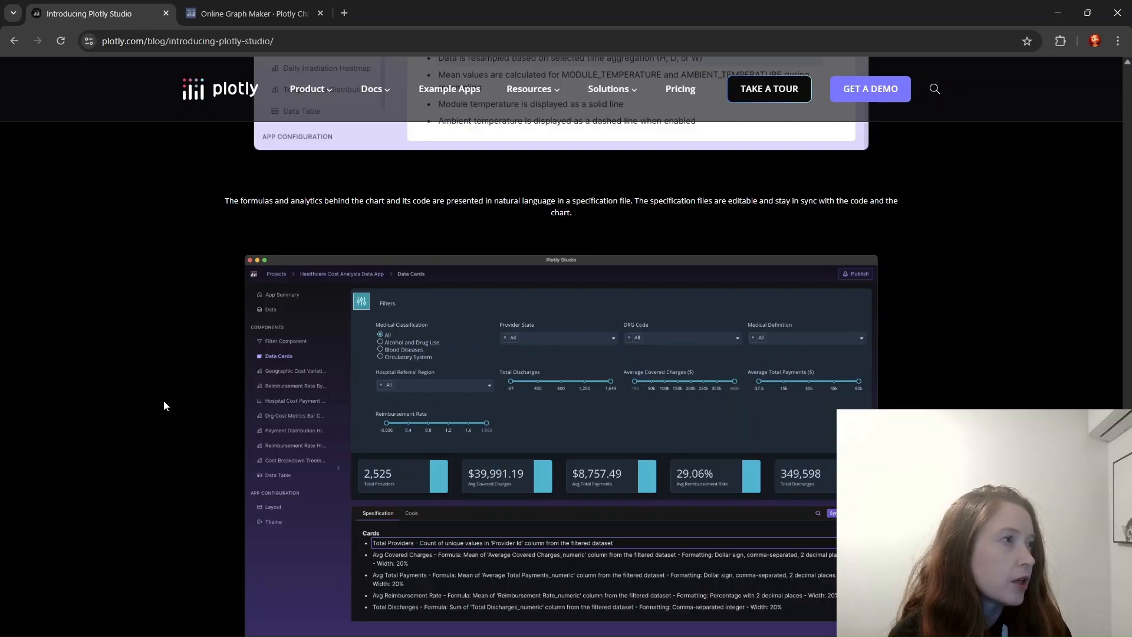
scroll(164, 405, down, 3)
scroll(164, 405, down, 2)
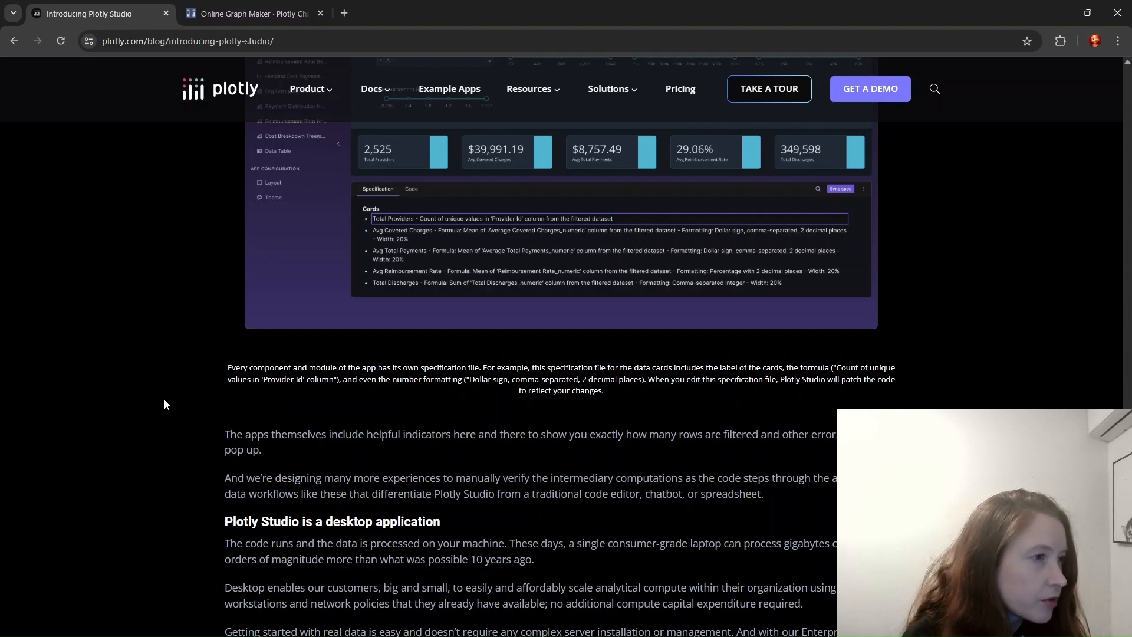
- Read the paragraphs on row-filter indicators and manual verification, and the section "Plotly Studio is a desktop application"
scroll(164, 399, down, 1)
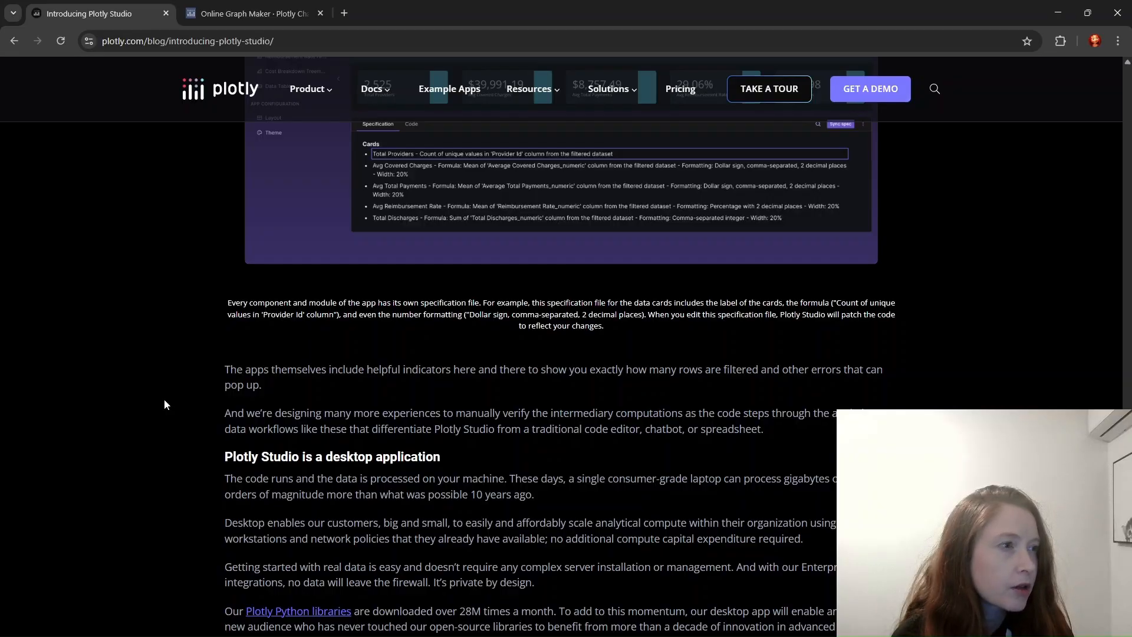
scroll(164, 405, down, 1)
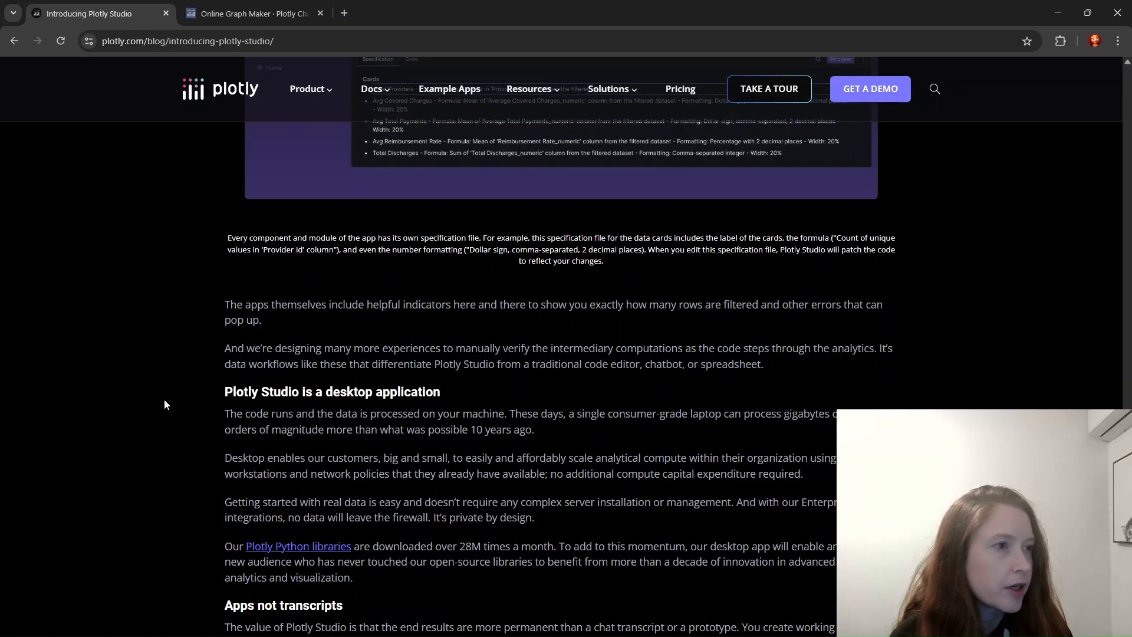
scroll(164, 405, down, 1)
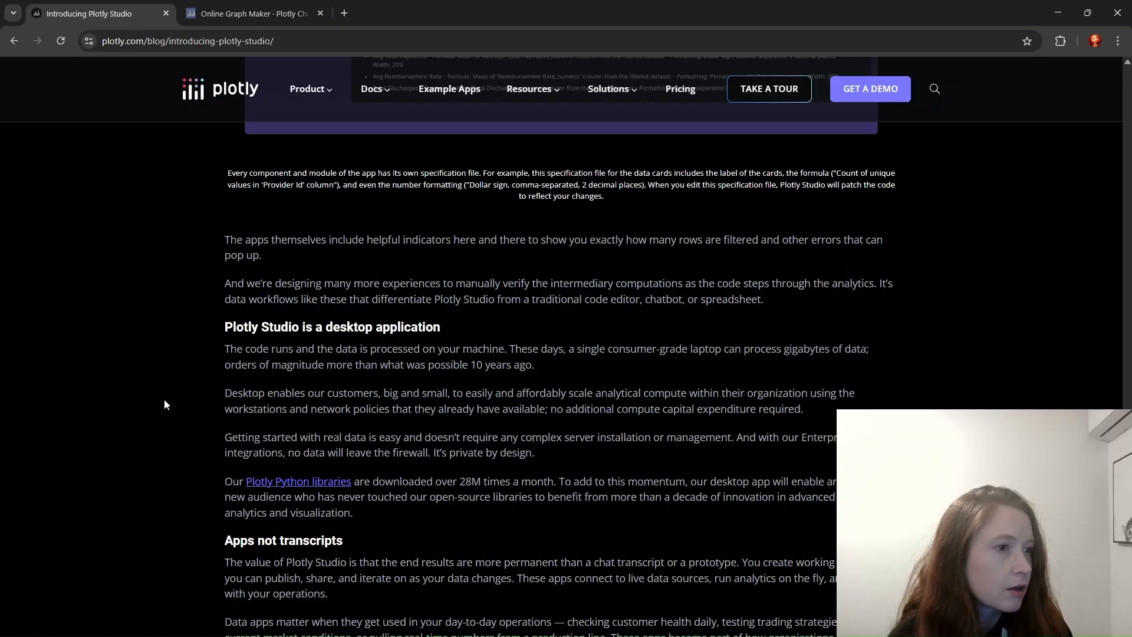
scroll(165, 401, down, 2)
scroll(165, 405, down, 1)
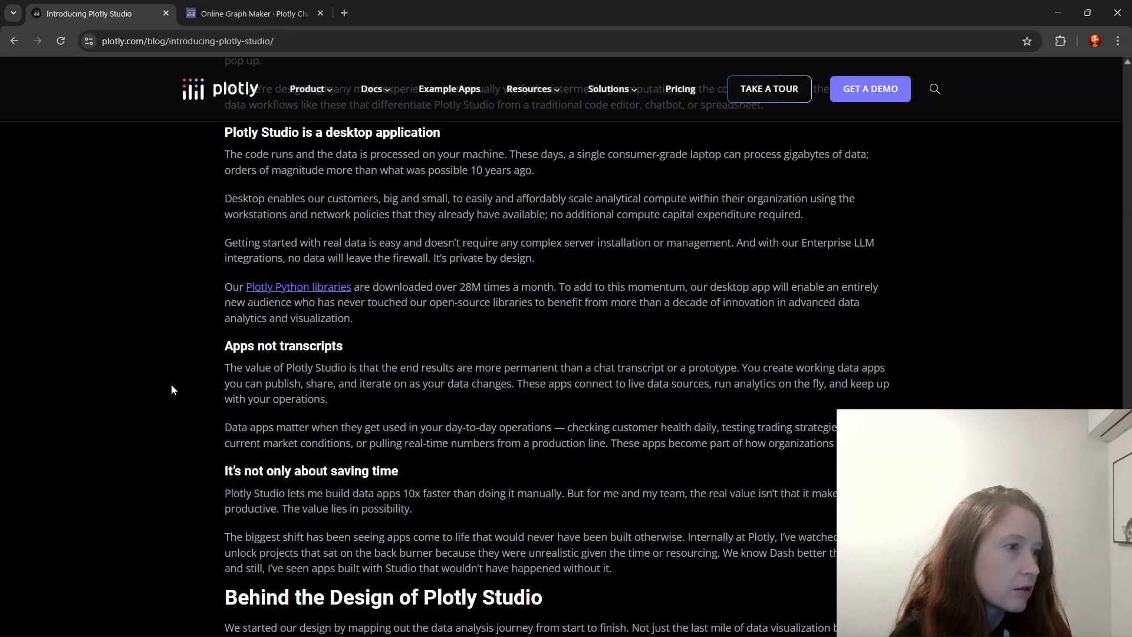
- Read "Apps not transcripts" and "It's not only about saving time", highlighting the sentence on building data apps 10x faster
scroll(172, 385, down, 2)
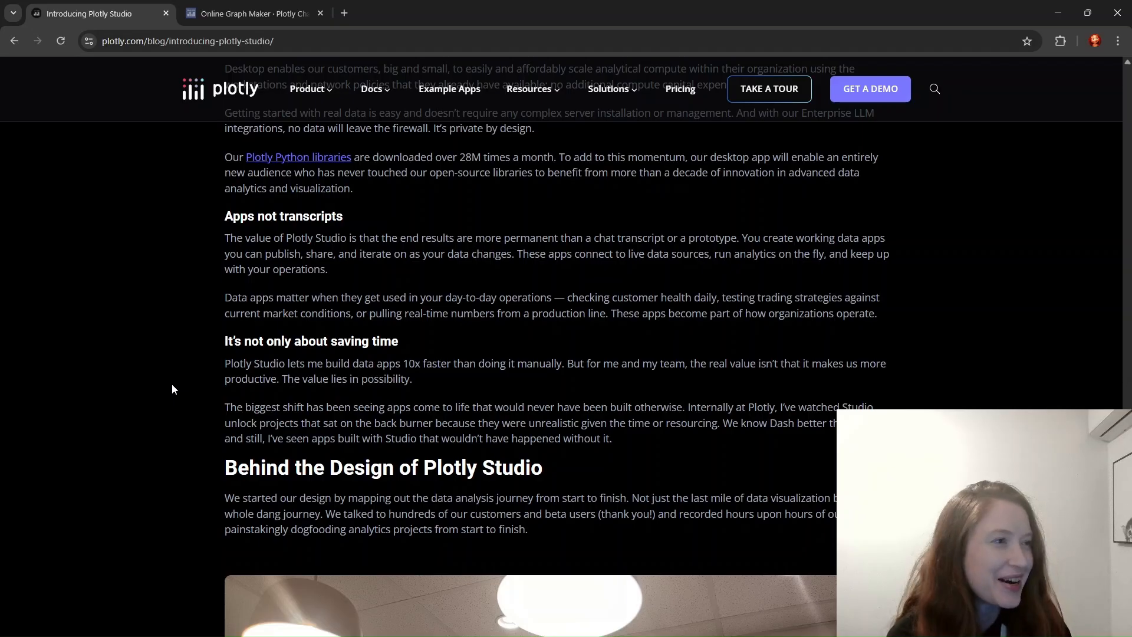
drag(227, 366, 571, 368)
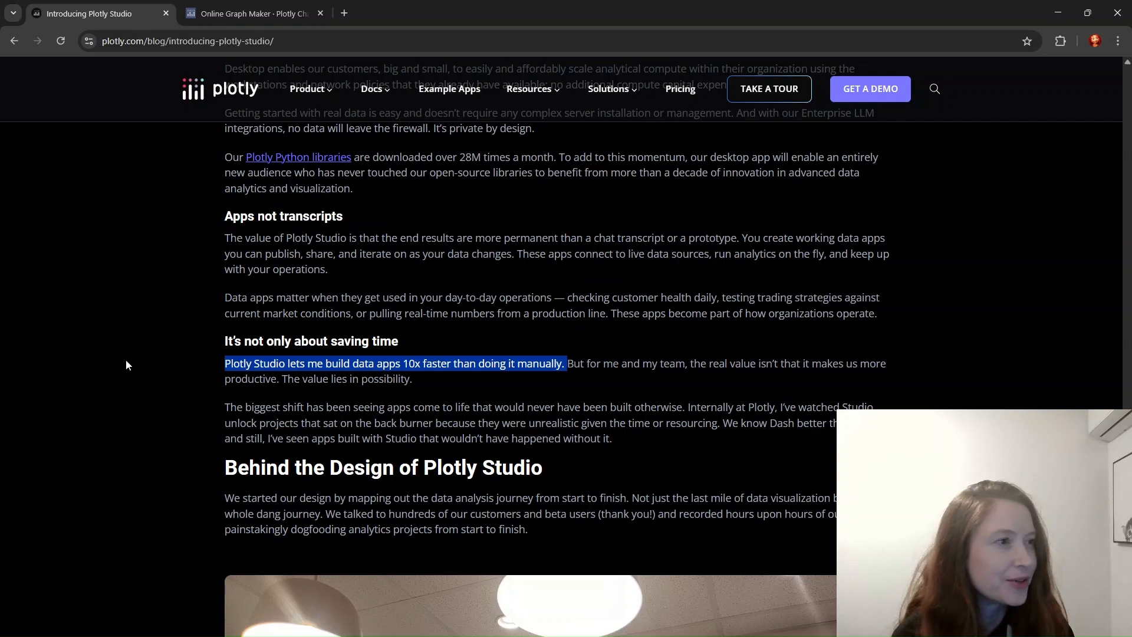
click(143, 364)
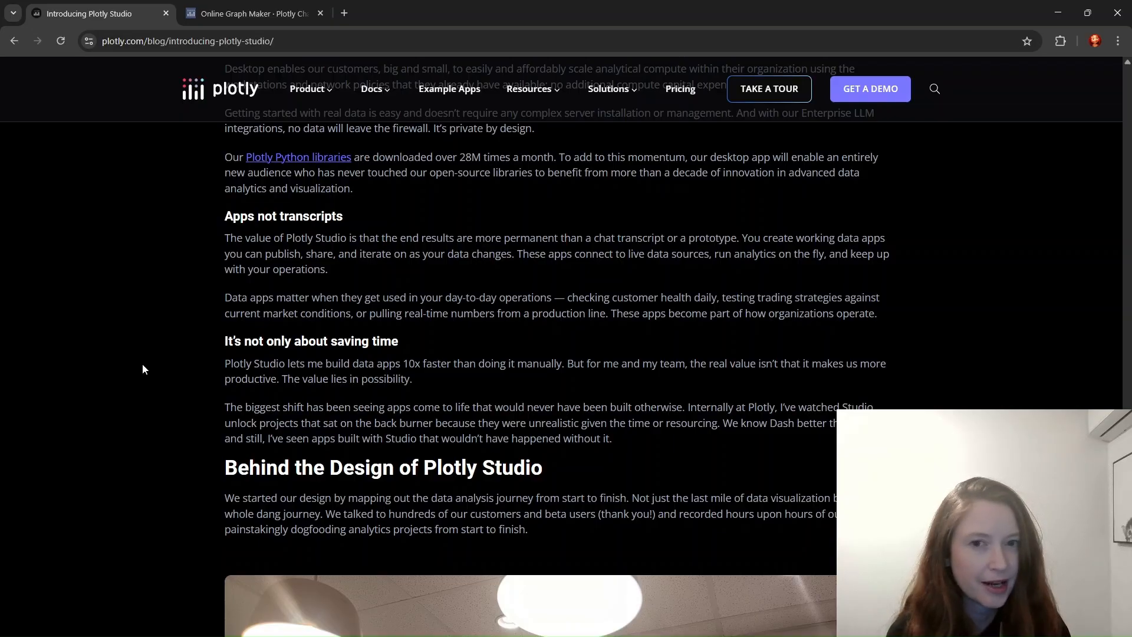
scroll(143, 369, down, 2)
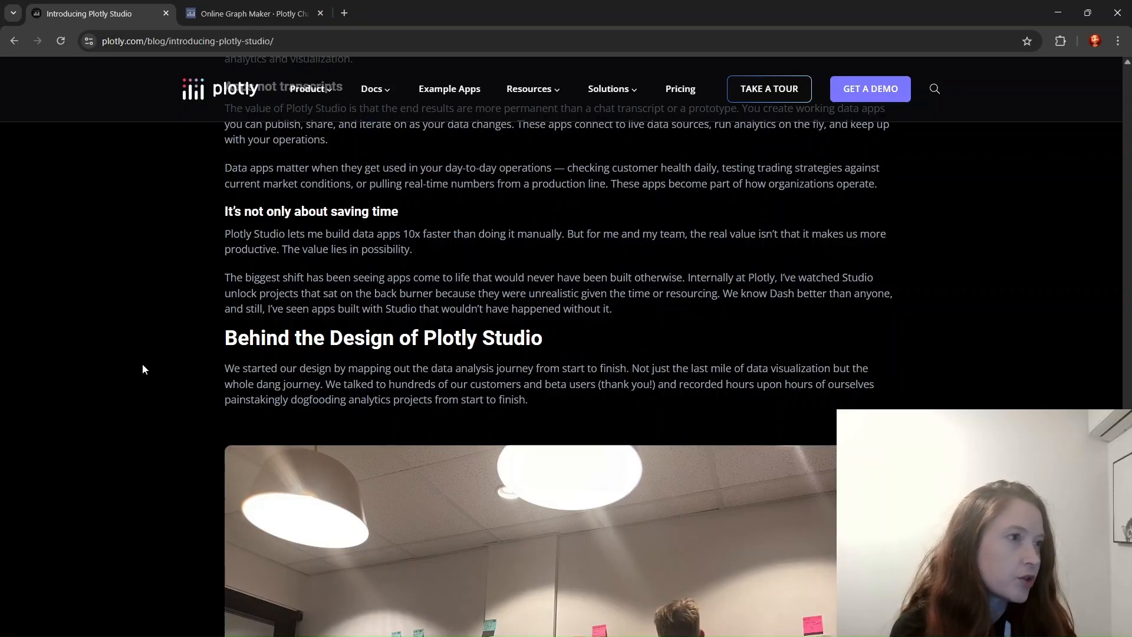
- Skim back over the post's earlier sections and example app screenshots, returning to "It's not only about saving time"
scroll(127, 312, up, 7)
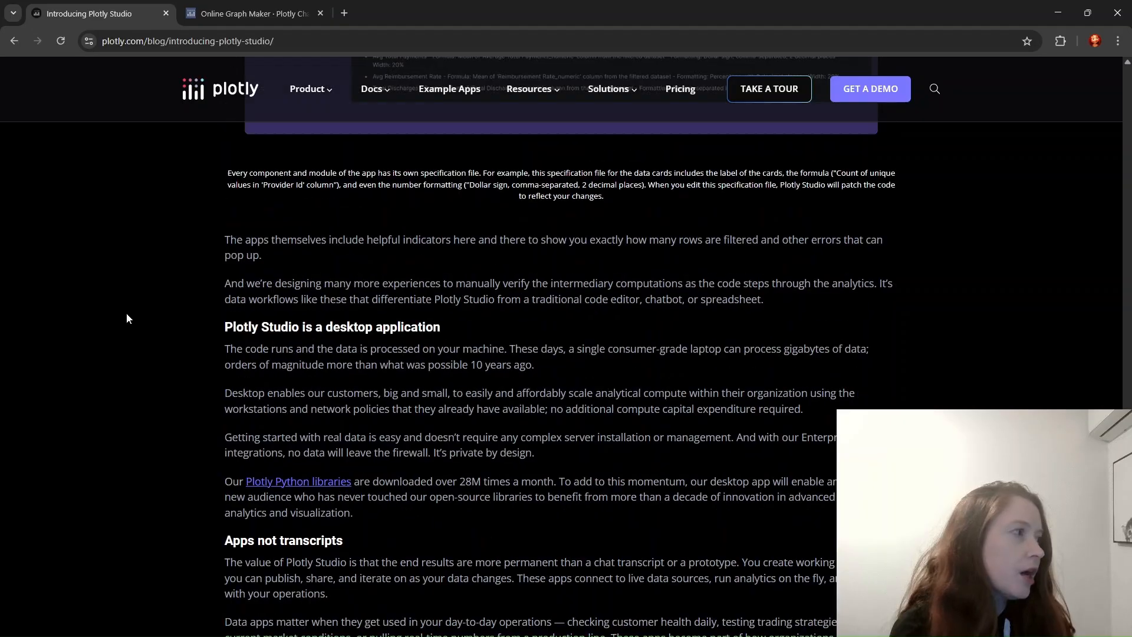
scroll(138, 316, down, 20)
scroll(139, 317, up, 20)
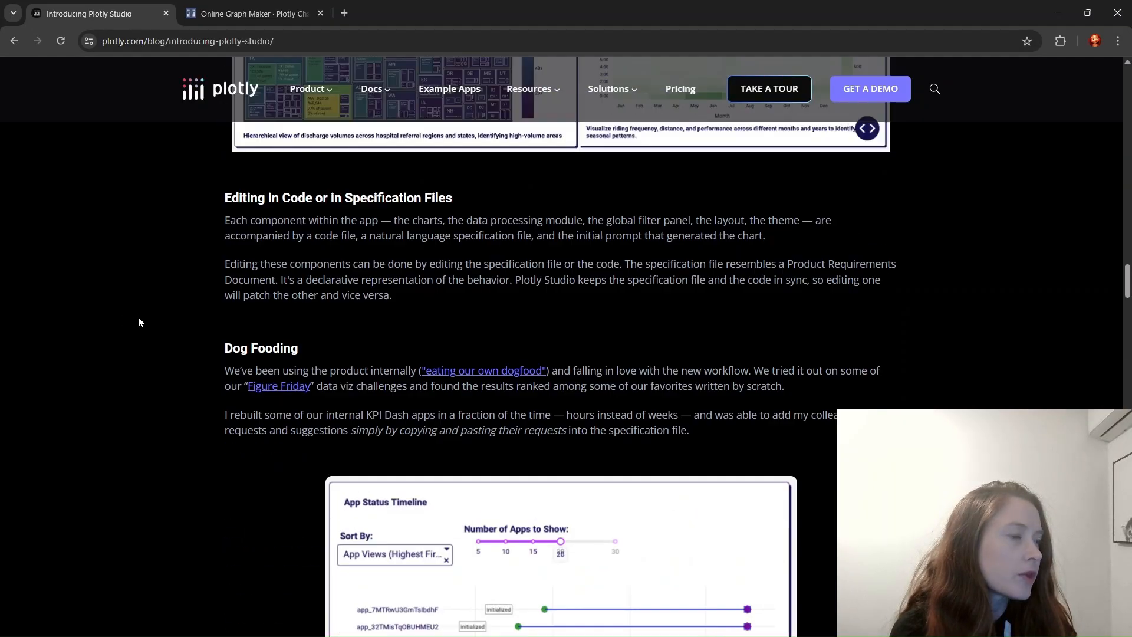
scroll(139, 318, up, 8)
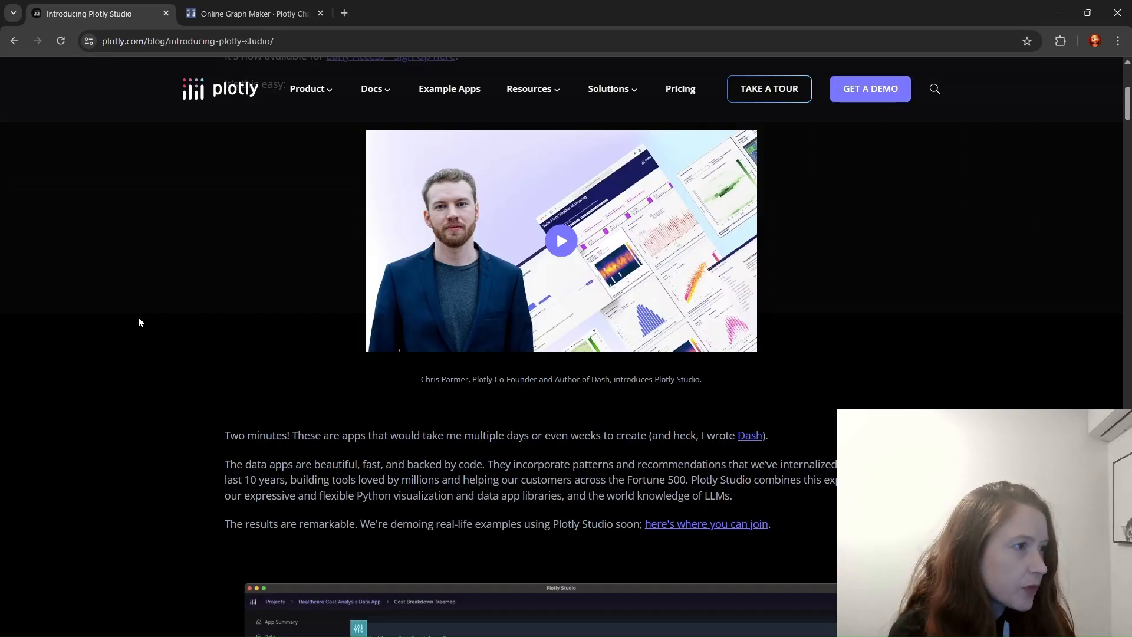
scroll(141, 322, down, 20)
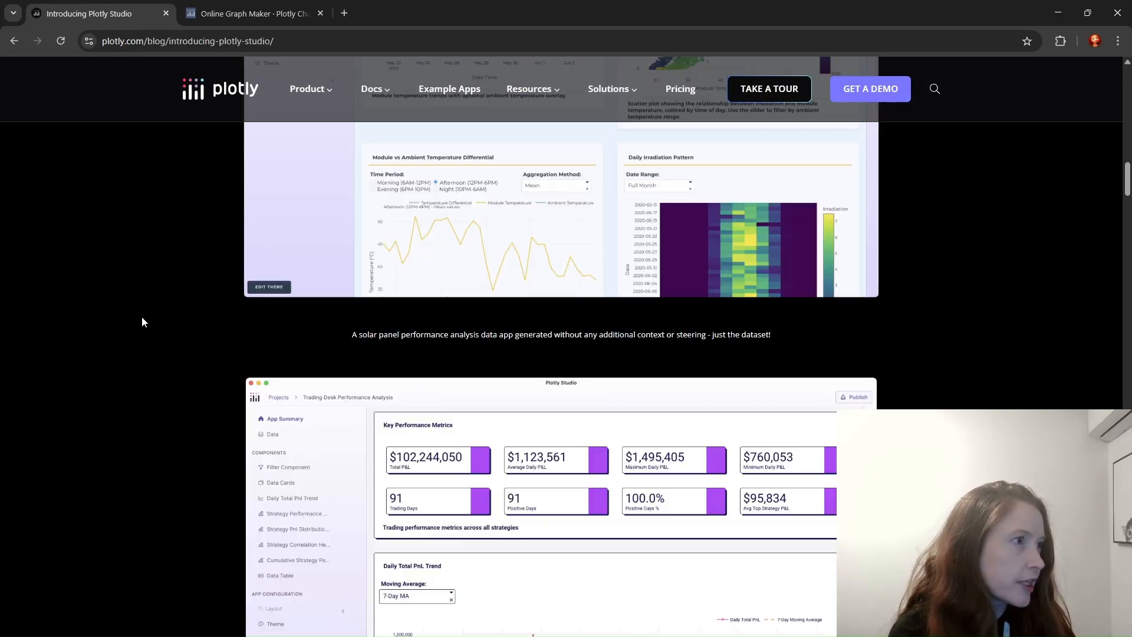
scroll(118, 380, down, 20)
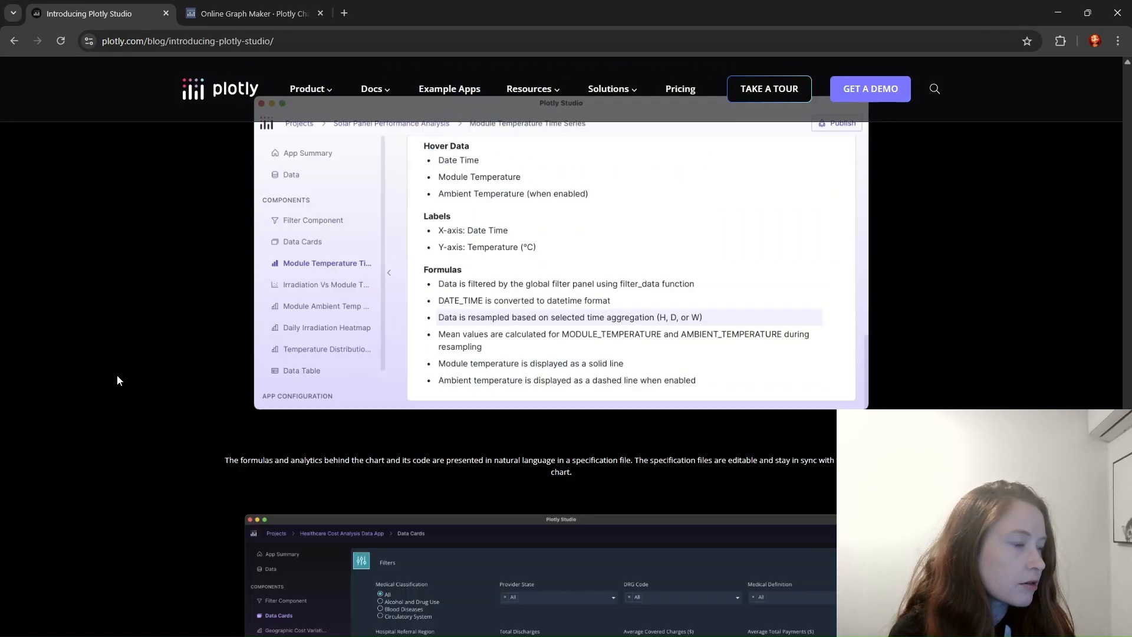
scroll(118, 380, down, 6)
scroll(118, 379, up, 10)
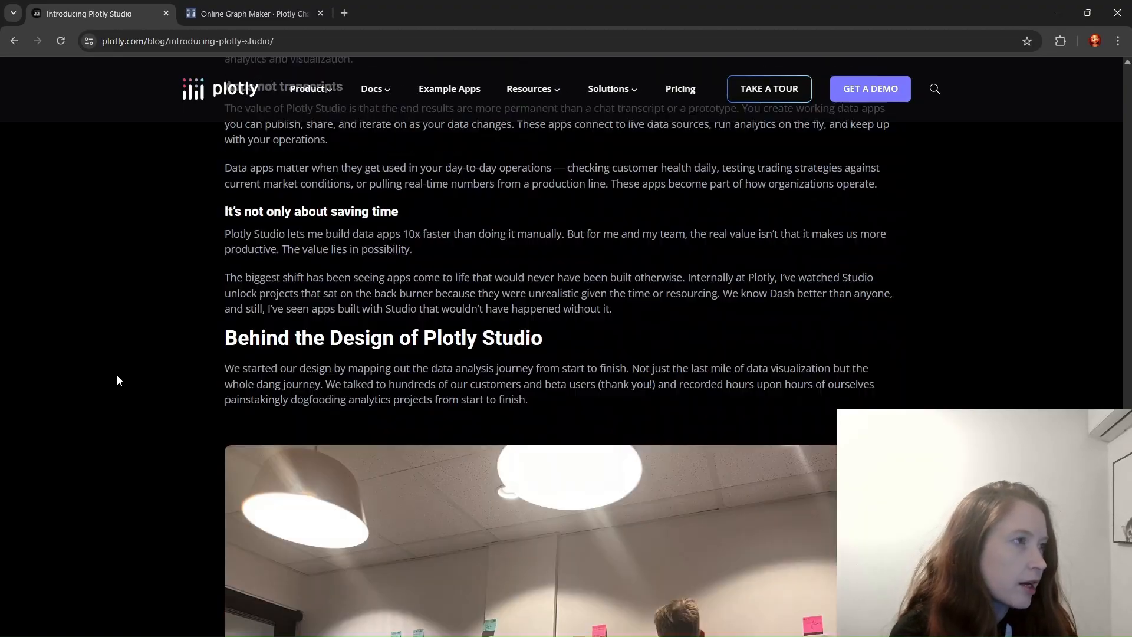
scroll(118, 380, up, 3)
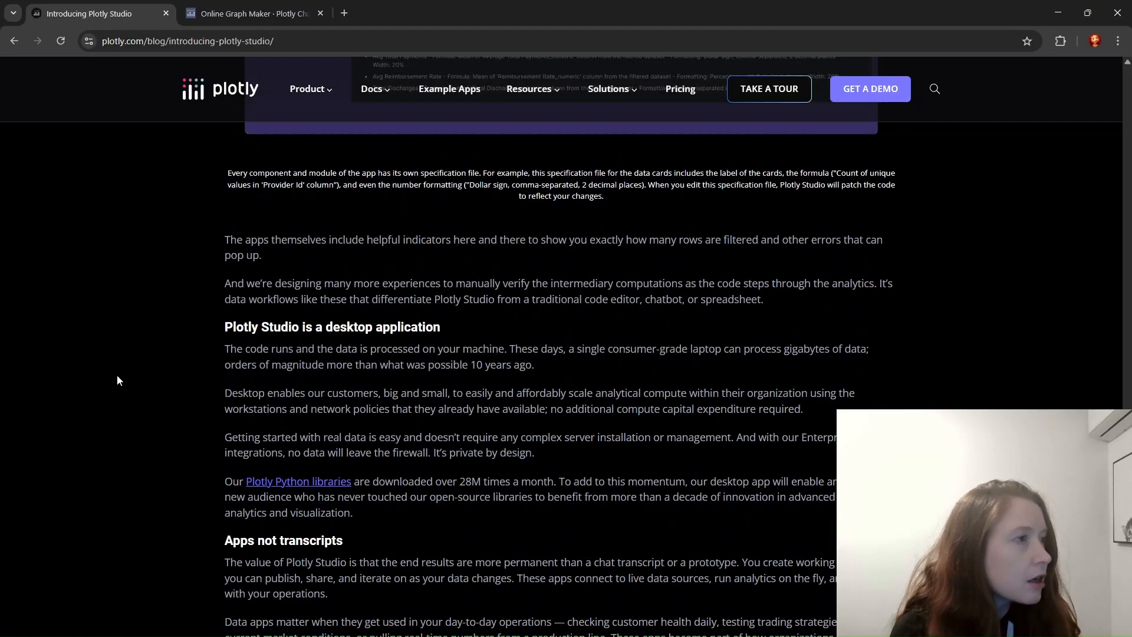
scroll(116, 380, down, 5)
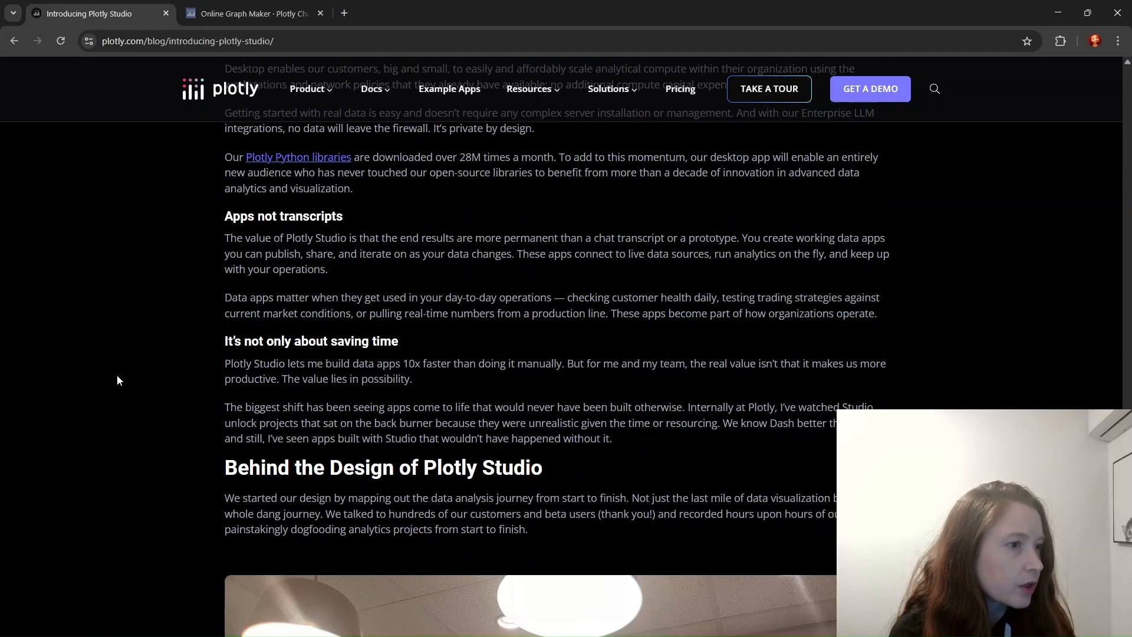
- Read the introduction of "Behind the Design of Plotly Studio" and view the sticky-notes photo
scroll(118, 380, down, 3)
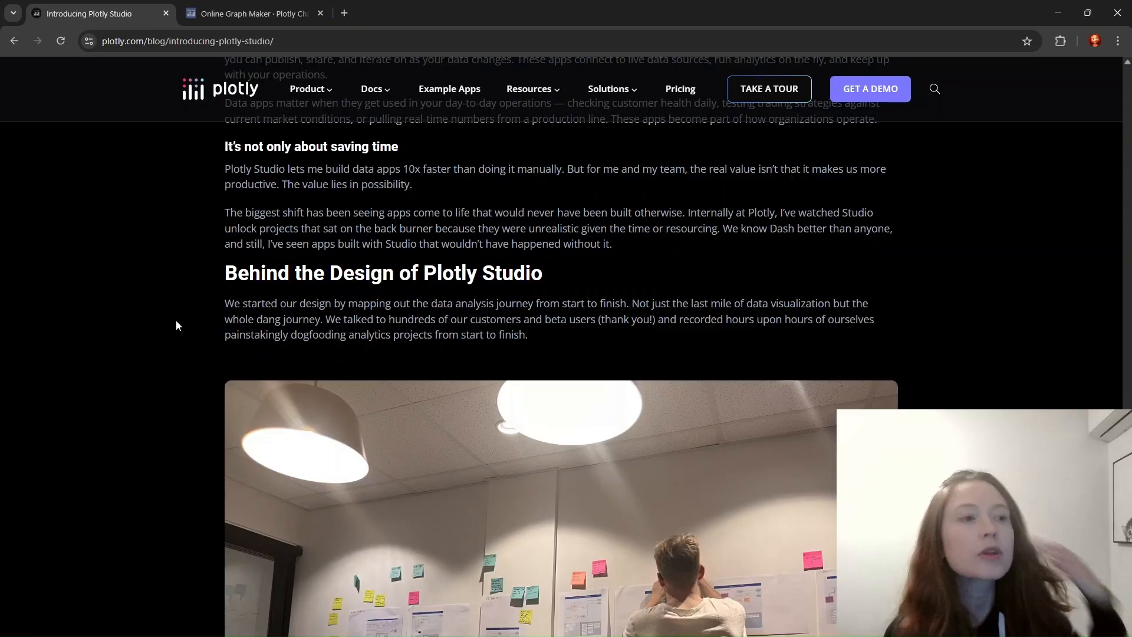
scroll(287, 273, down, 1)
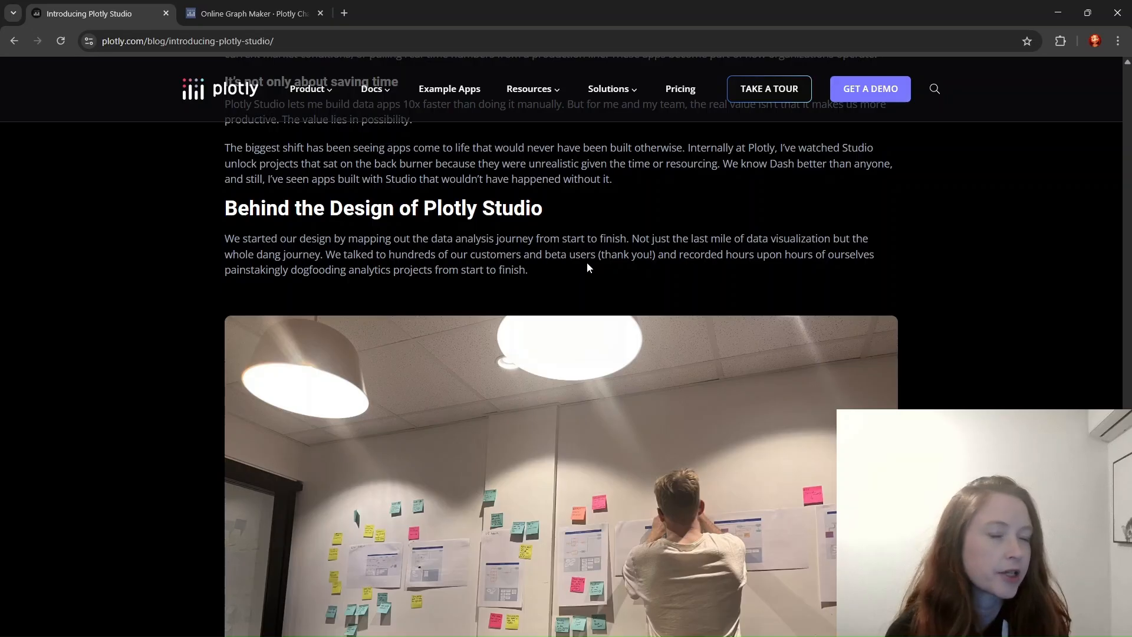
scroll(168, 268, down, 2)
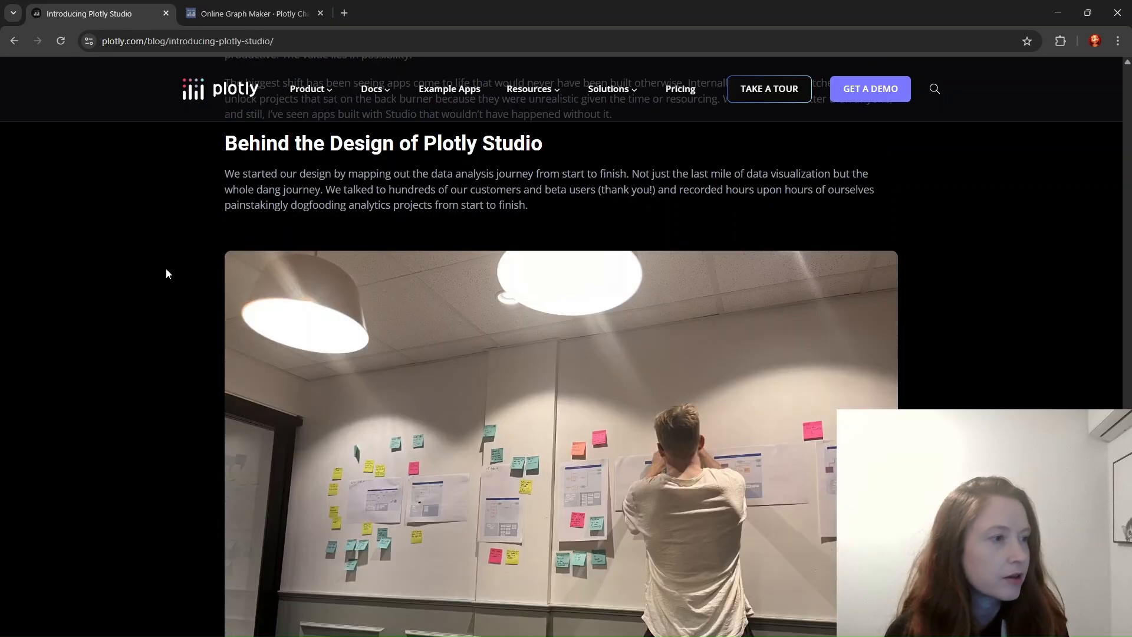
scroll(166, 273, down, 3)
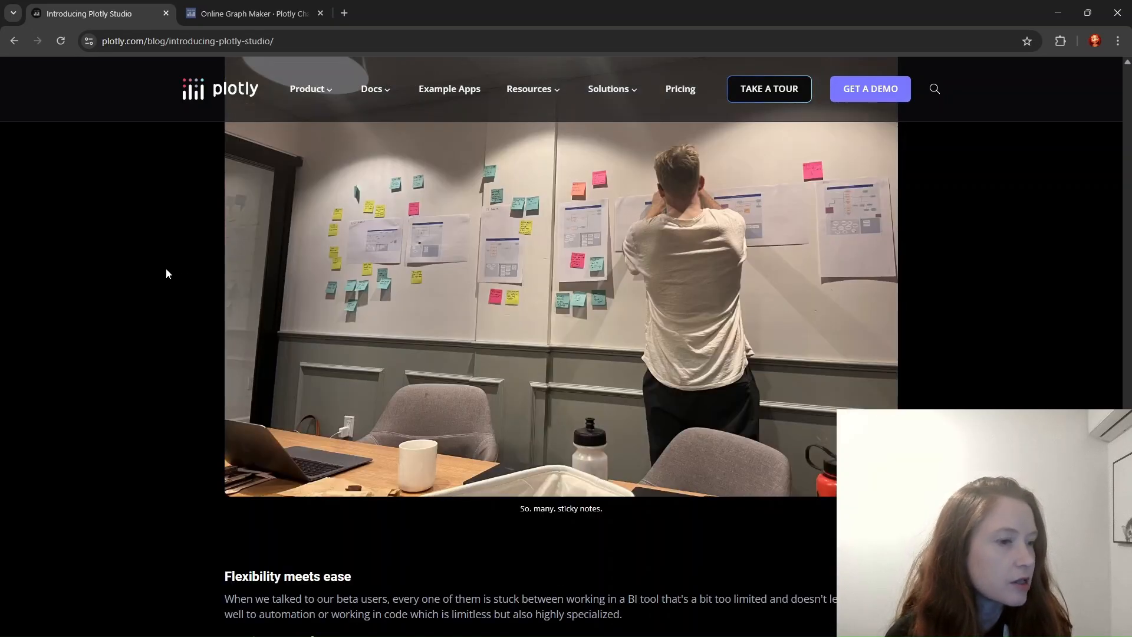
- Read the sections "Flexibility meets ease", "Fussing around" and "Working backwards"
scroll(166, 273, down, 2)
scroll(166, 273, down, 2)
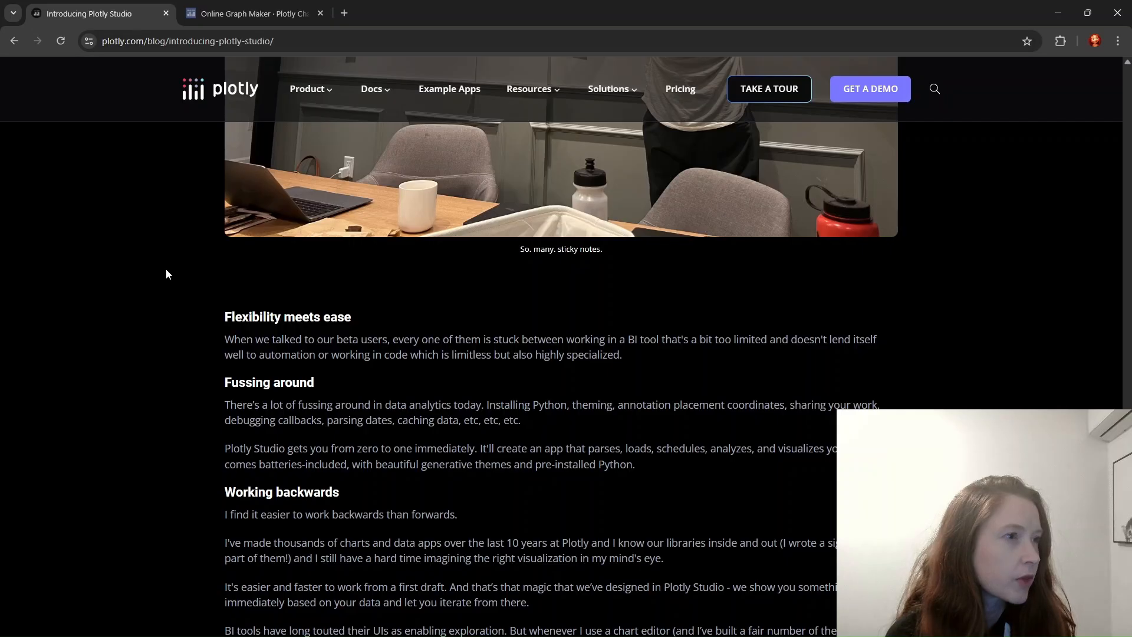
scroll(166, 273, down, 1)
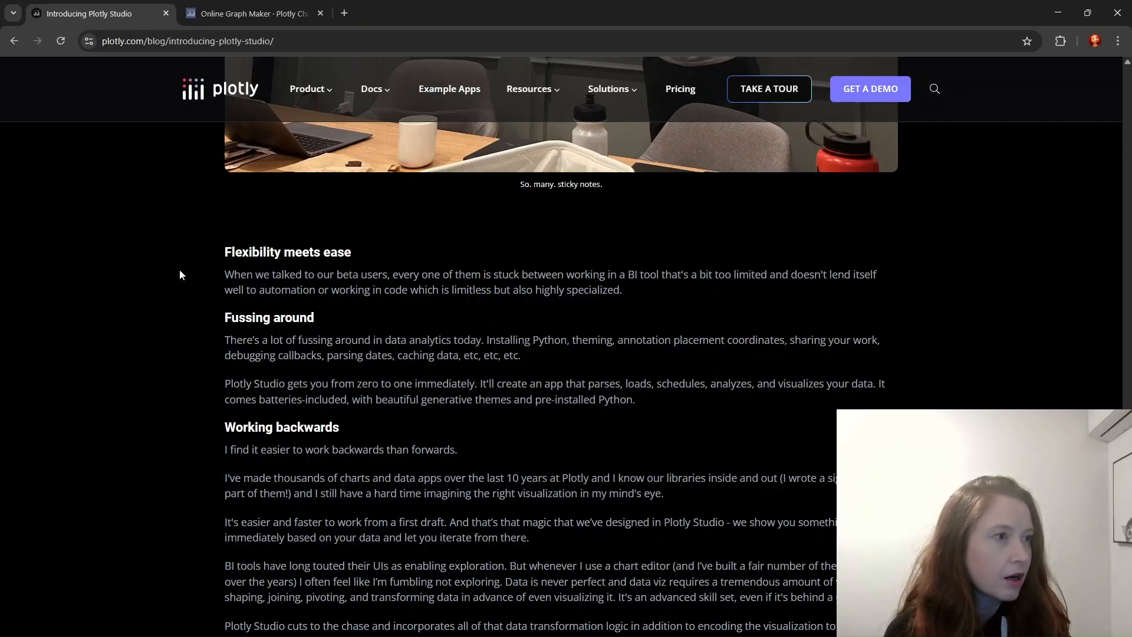
scroll(180, 271, down, 1)
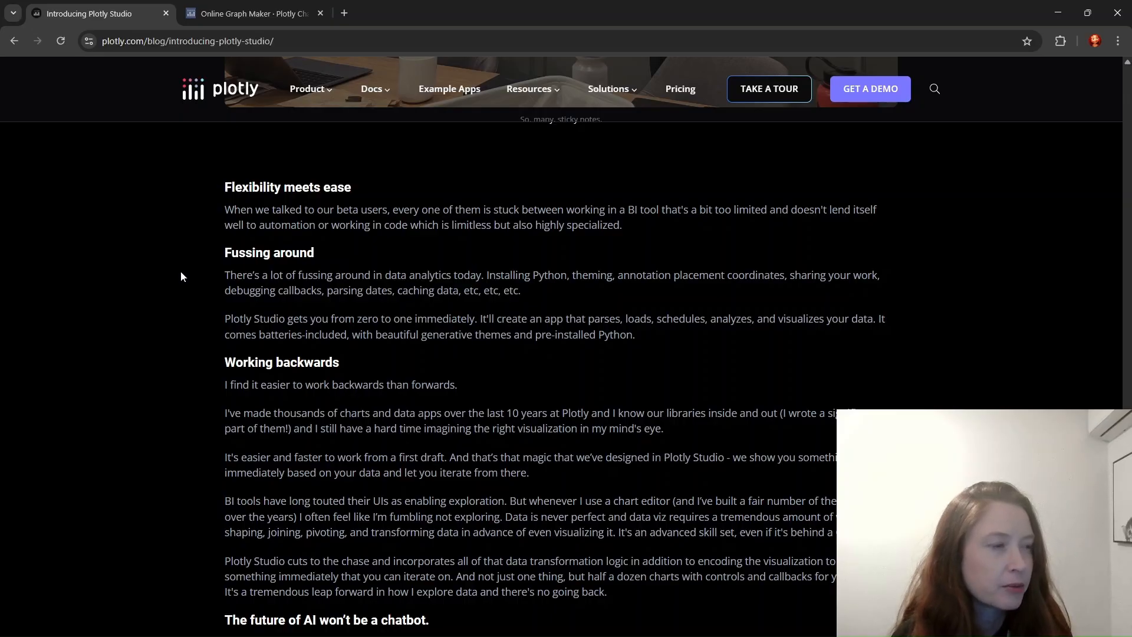
- Read the "Working backwards" paragraphs on working from a first draft and exploring data with chart editors
scroll(185, 285, down, 1)
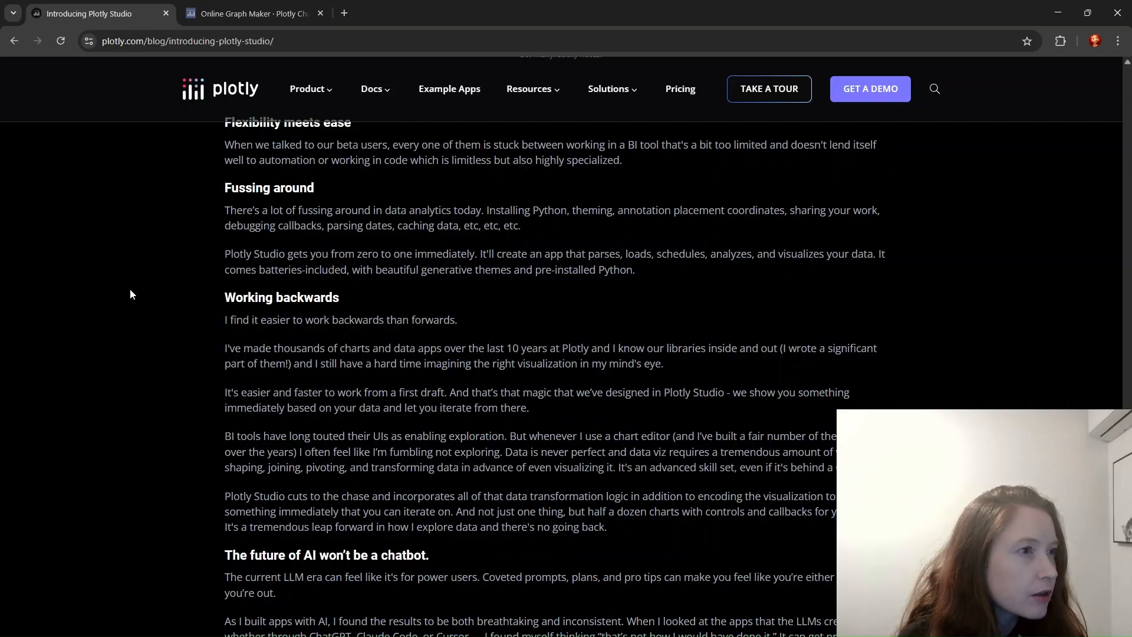
scroll(131, 294, down, 1)
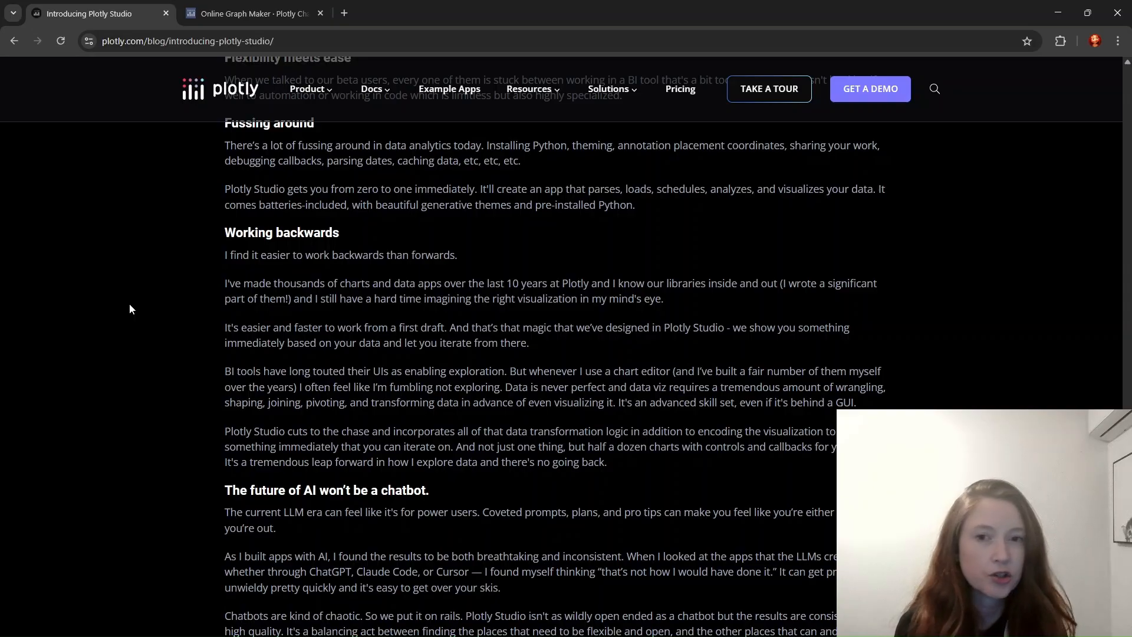
- Switch to Plotly Chart Studio and expand its Theme, Style, Annotate, Analyze, Export and JSON sections to view the manual chart-editing options
click(257, 13)
drag(357, 307, 852, 551)
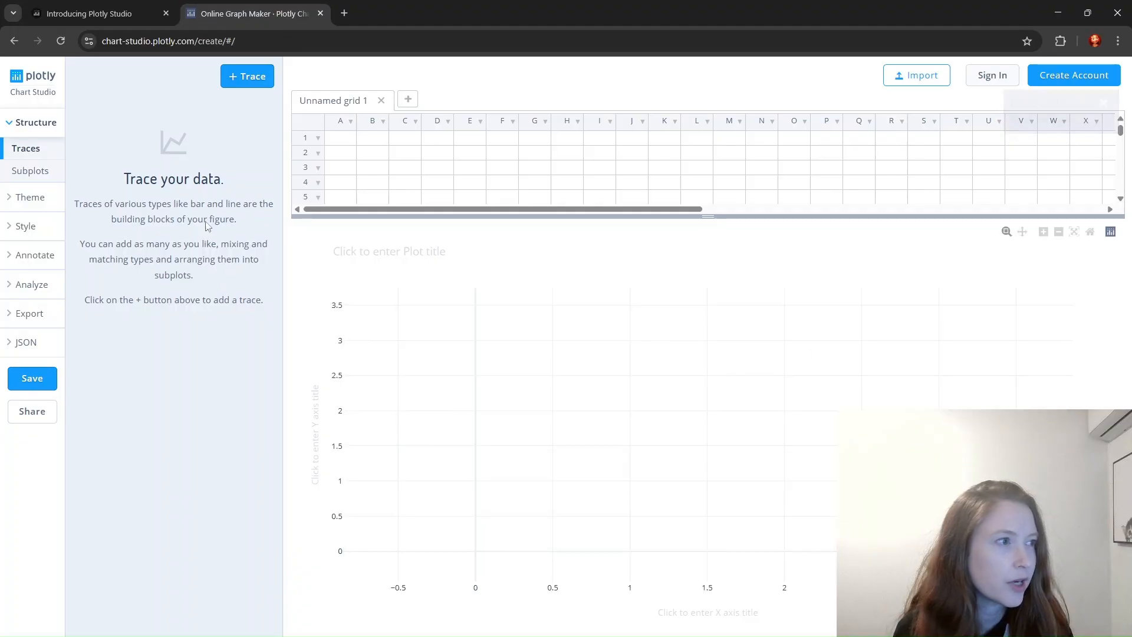
click(24, 197)
click(28, 249)
click(31, 346)
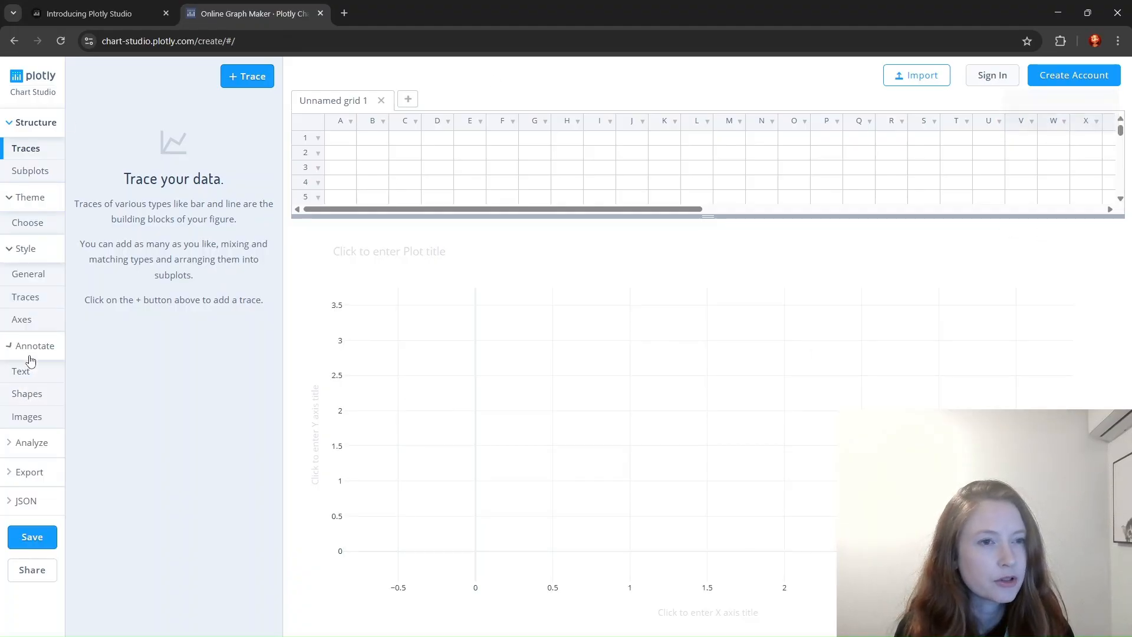
click(20, 445)
click(23, 535)
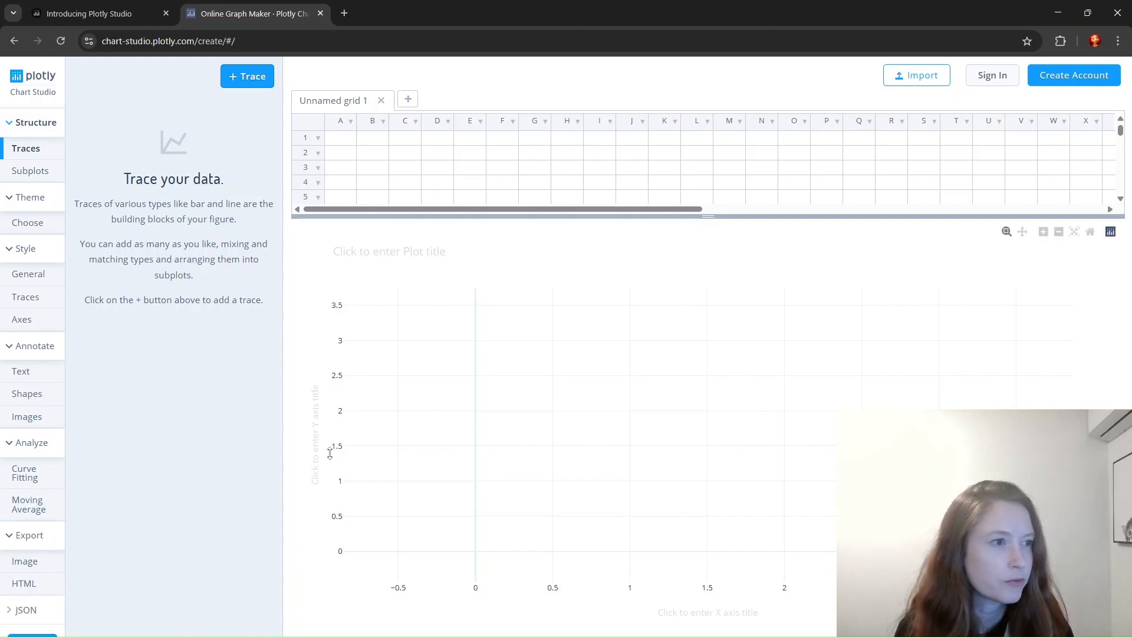
scroll(29, 423, down, 1)
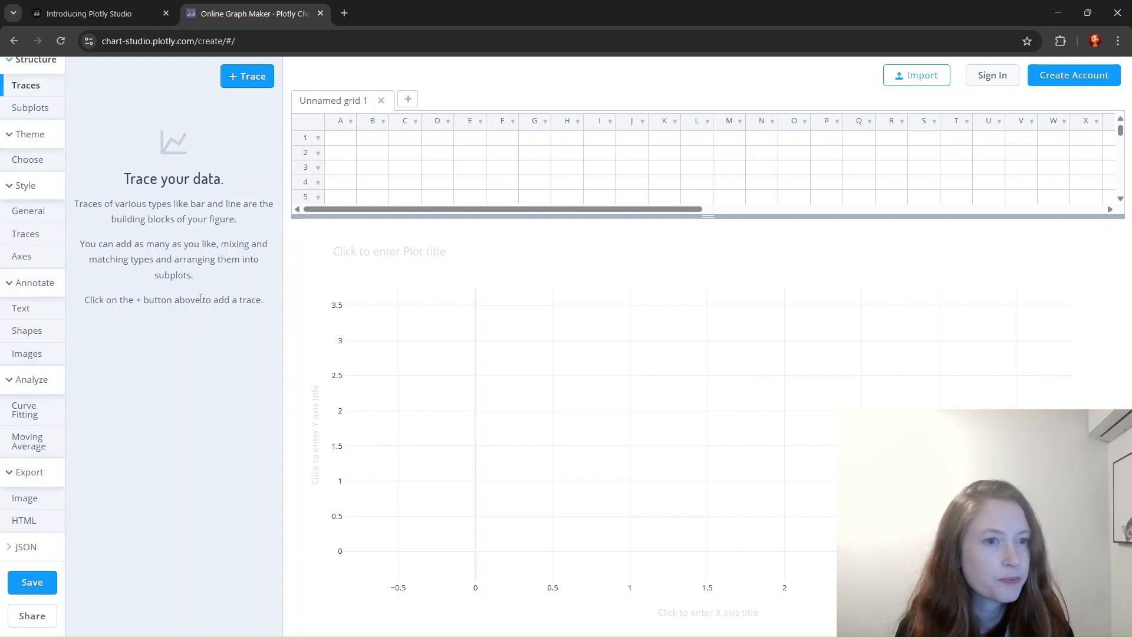
click(49, 548)
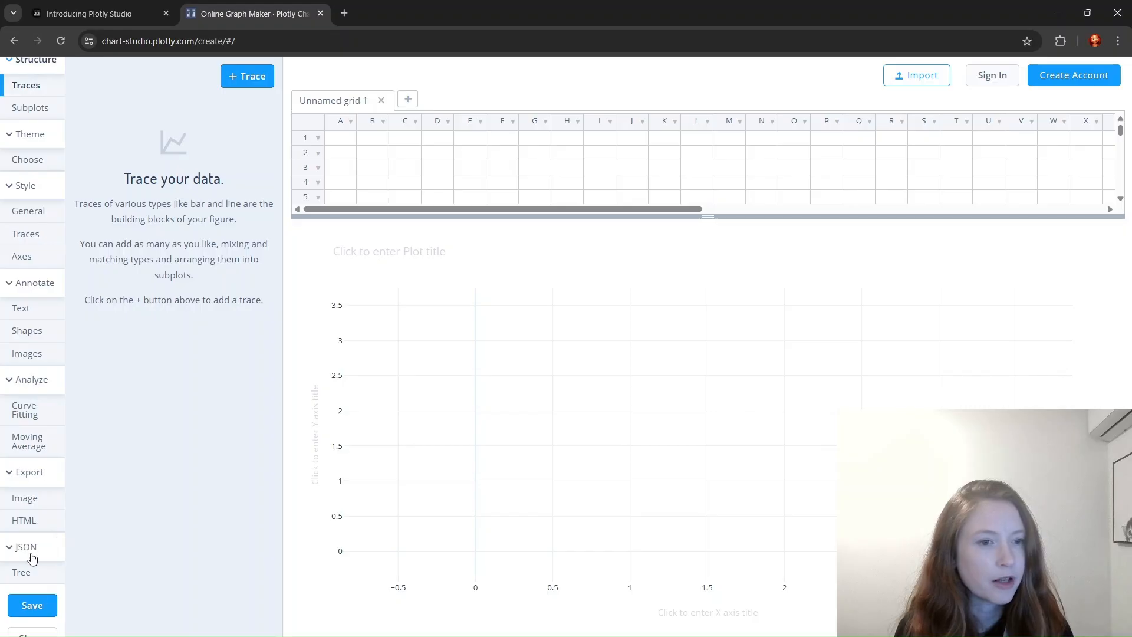
- Return to the Plotly Studio blog post and read on through "The future of AI won't be a chatbot."
click(91, 6)
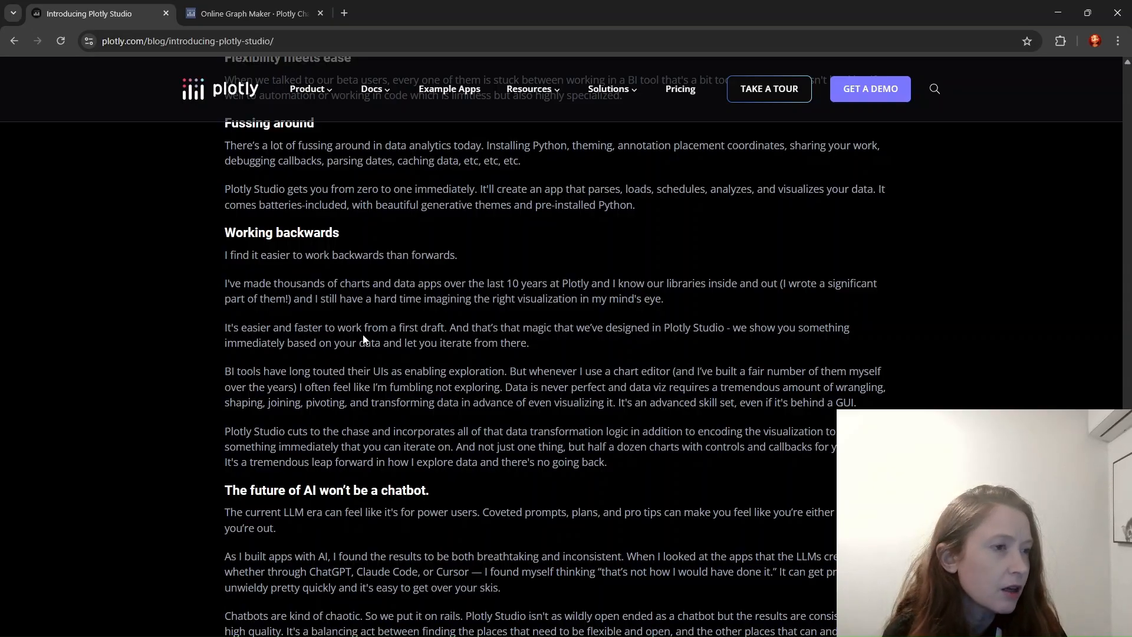
scroll(364, 339, down, 1)
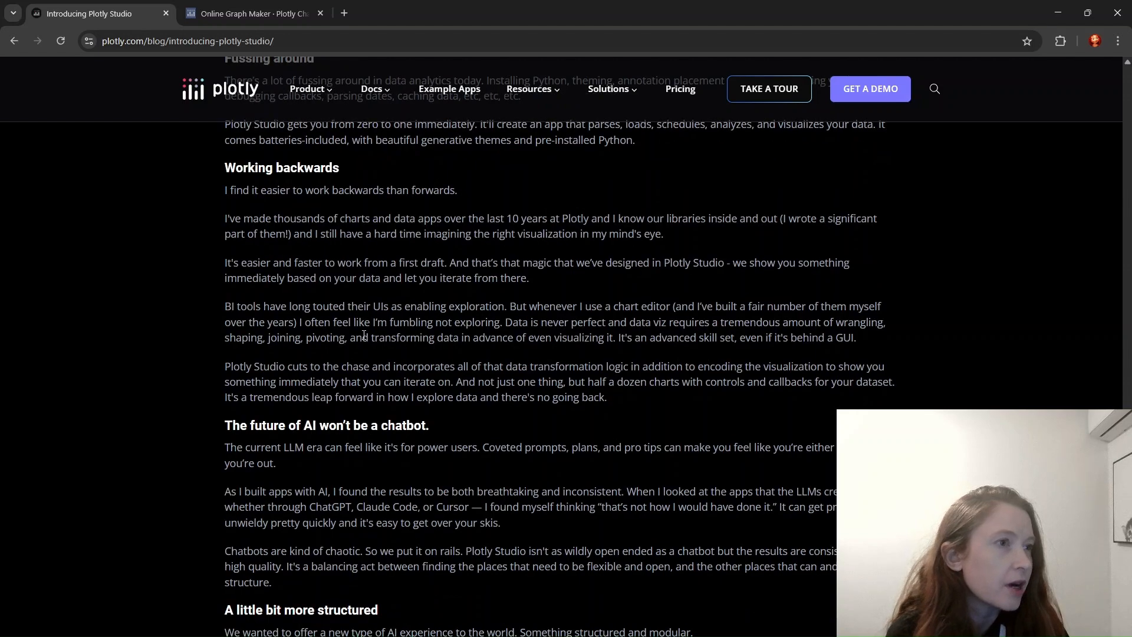
scroll(363, 336, down, 2)
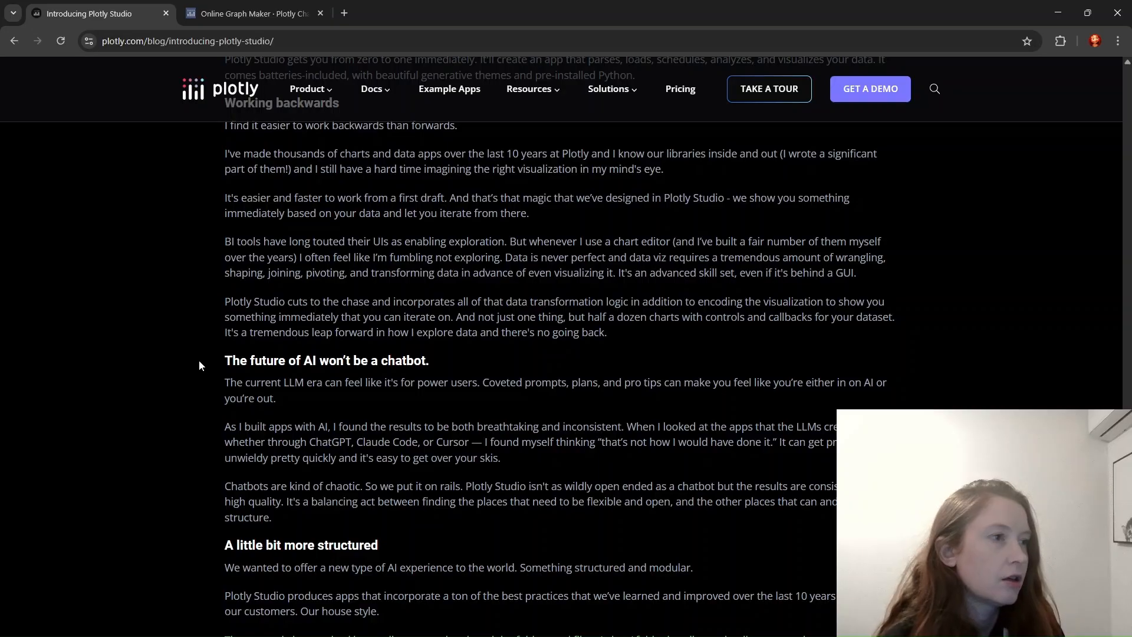
scroll(200, 365, down, 1)
scroll(199, 365, down, 1)
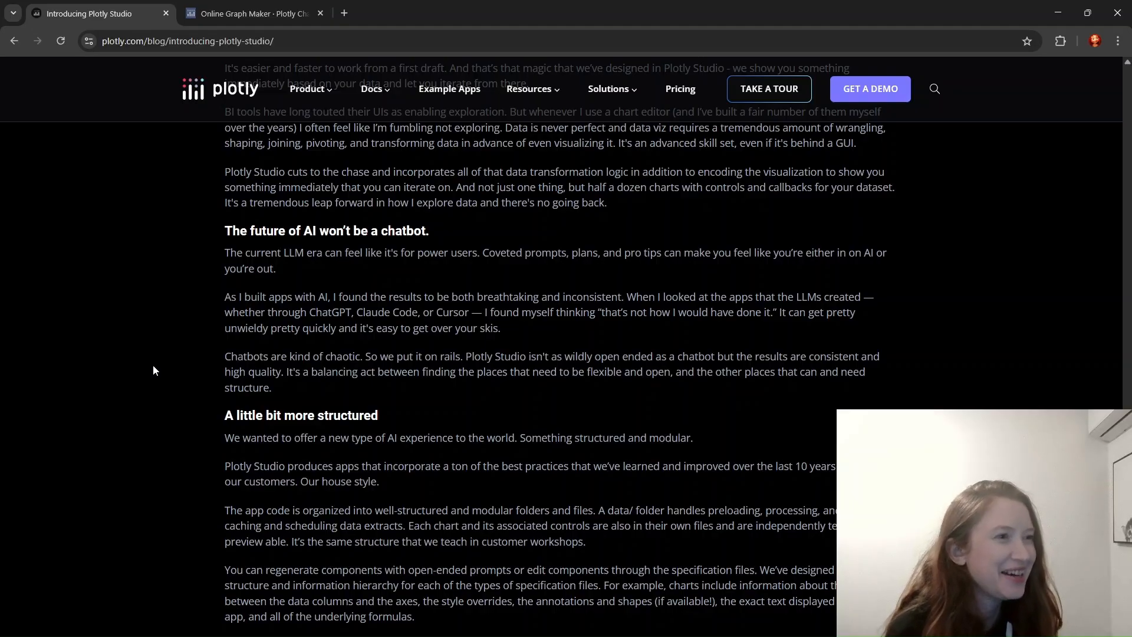
- Read "A little bit more structured" and "Getting started" through to the end of the blog post
scroll(136, 338, down, 2)
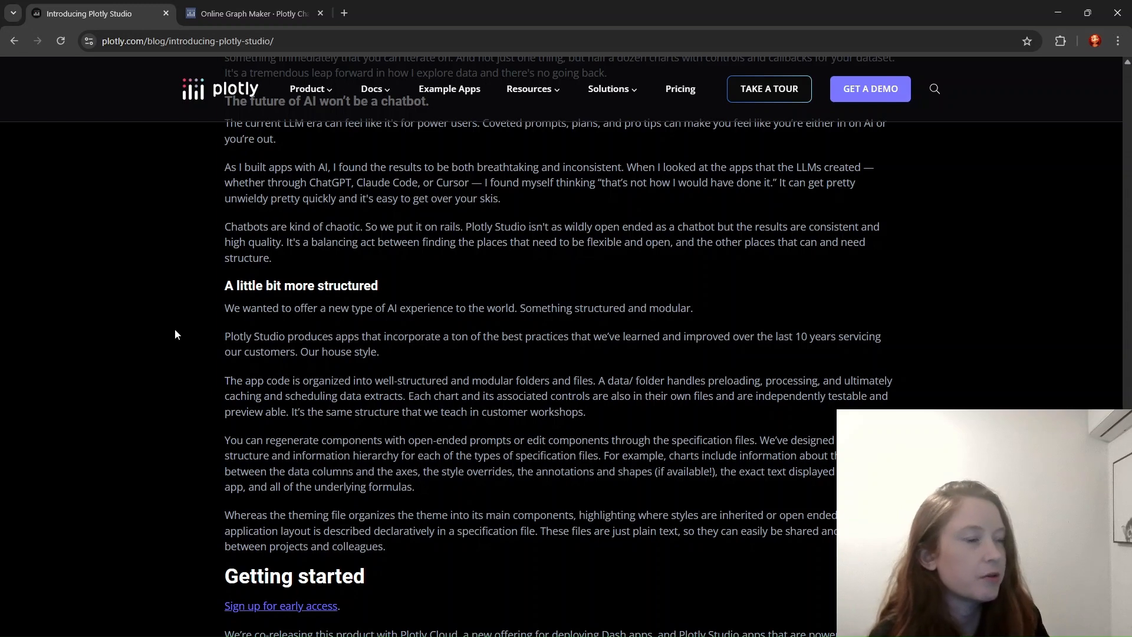
scroll(176, 334, down, 1)
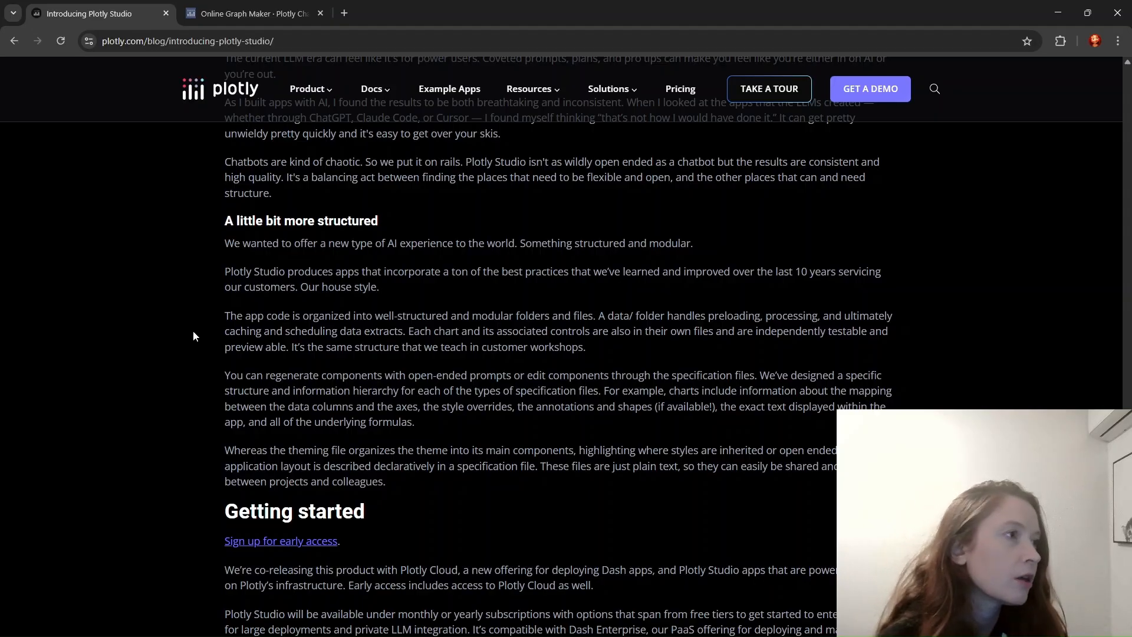
scroll(194, 336, down, 1)
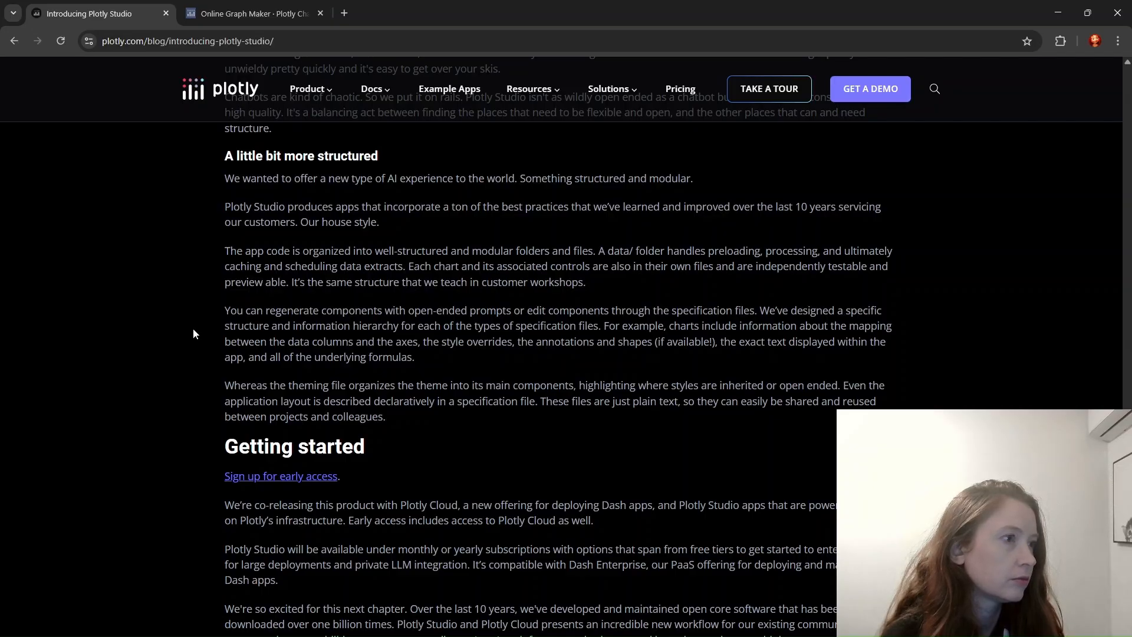
scroll(193, 330, down, 2)
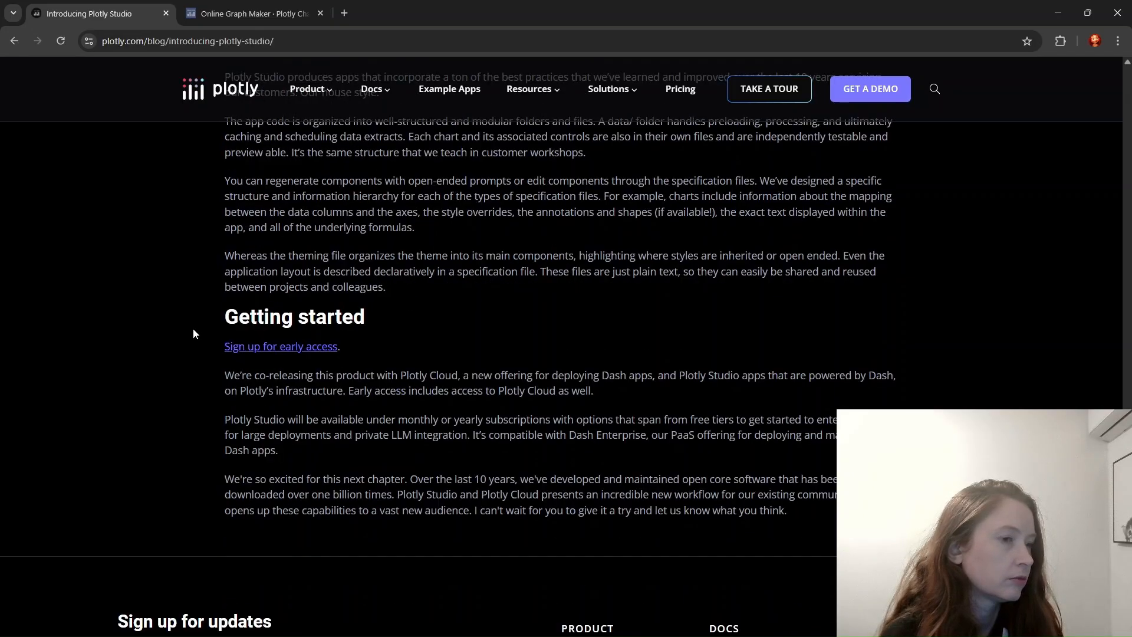
scroll(193, 331, down, 1)
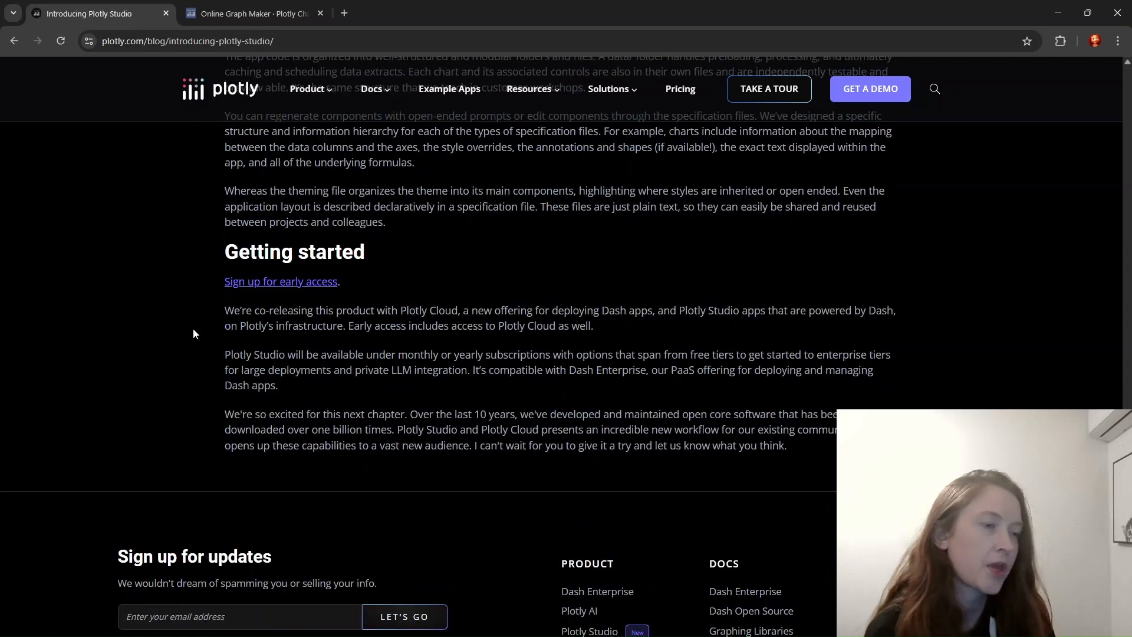
scroll(193, 331, down, 3)
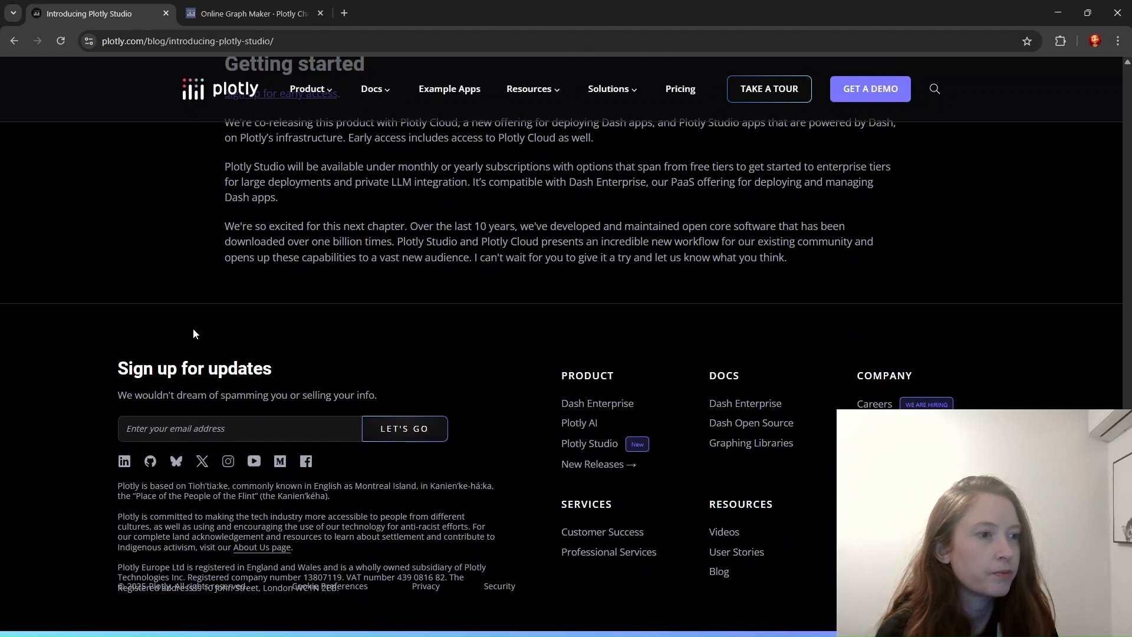
- Skim back up through the post, past the specification file screenshot and the "Editing in Code or in Specification Files" section
scroll(193, 330, up, 7)
scroll(193, 333, up, 5)
scroll(193, 334, up, 15)
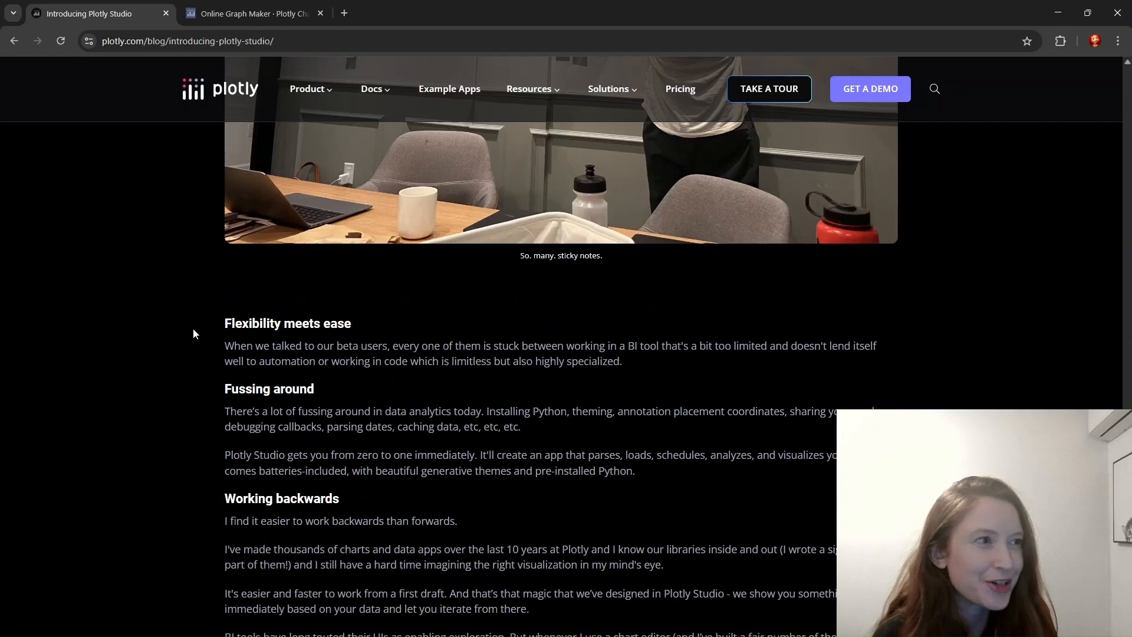
scroll(194, 334, down, 15)
scroll(194, 334, up, 10)
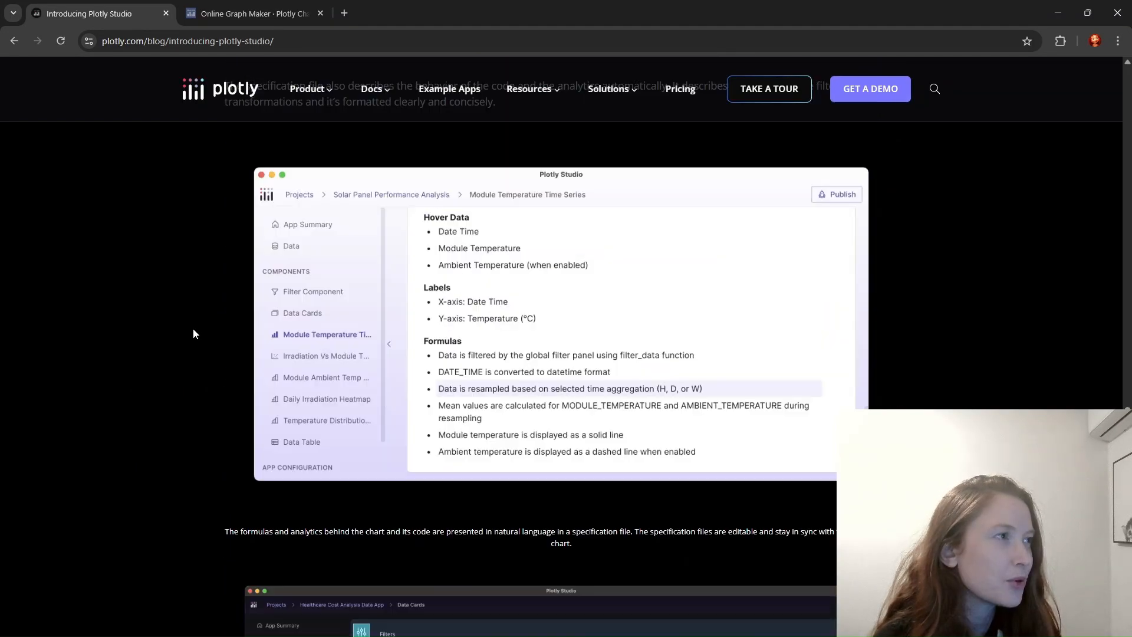
scroll(193, 333, up, 20)
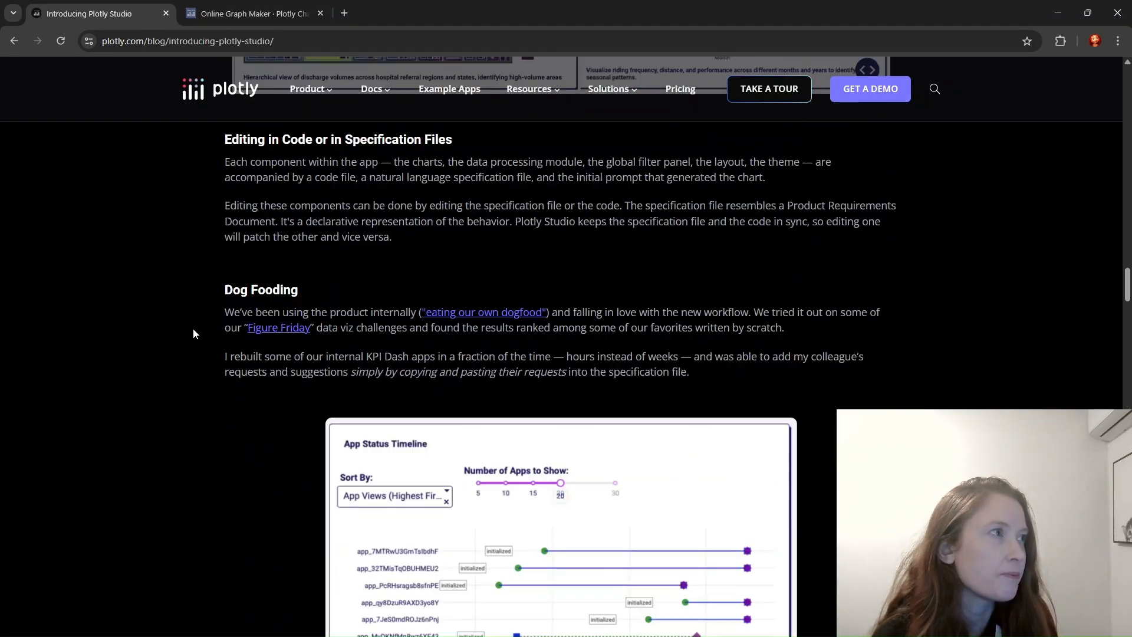
scroll(193, 334, up, 5)
scroll(193, 334, up, 20)
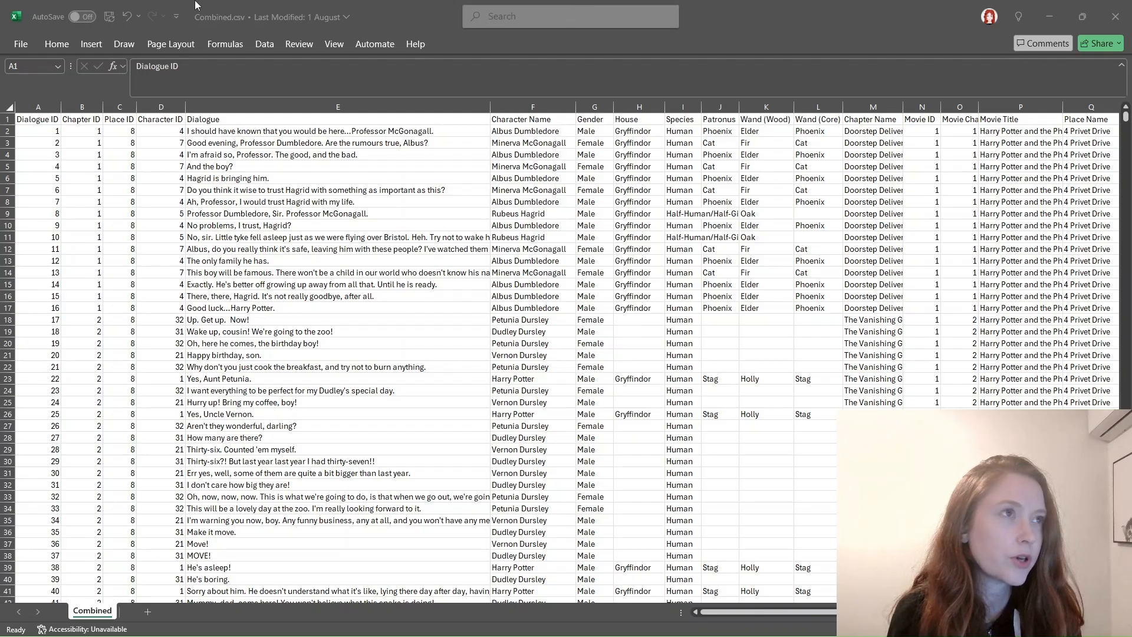
- Switch to Combined.csv in Excel, enlarge the view and review the dialogue, character, wand and Chapter Name columns
click(401, 5)
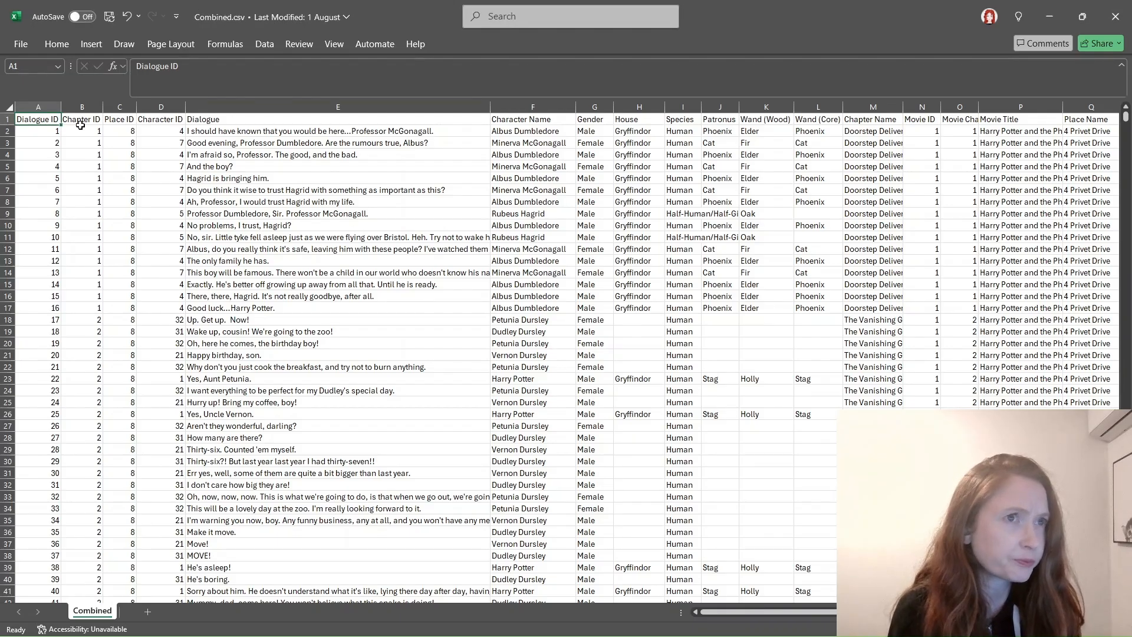
ctrl+scroll(401, 280, up, 3)
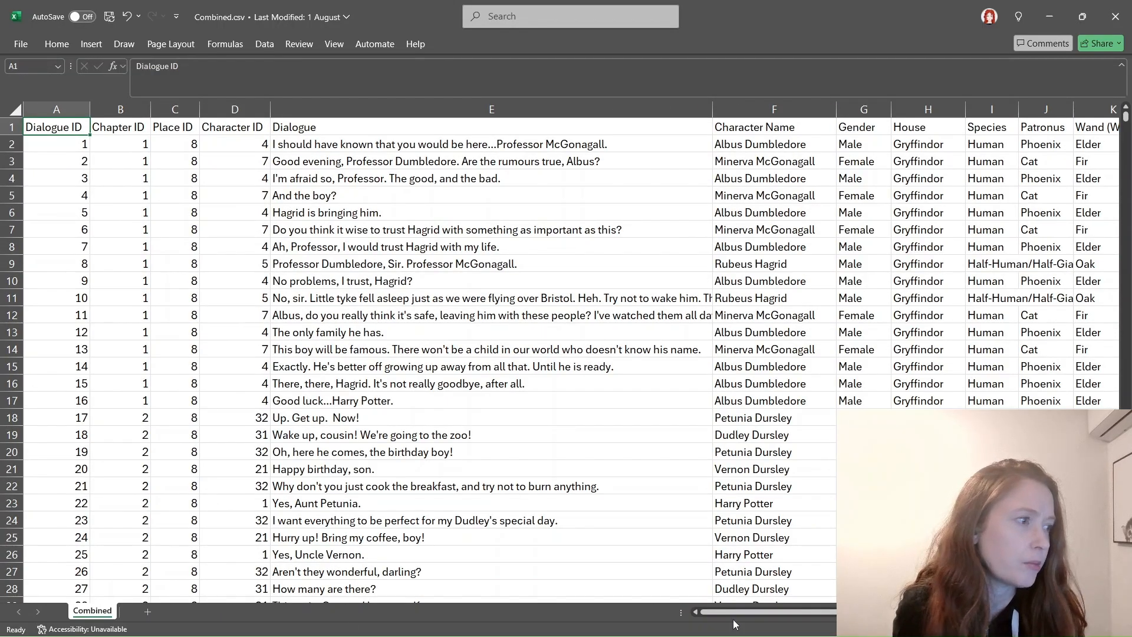
drag(726, 614, 721, 612)
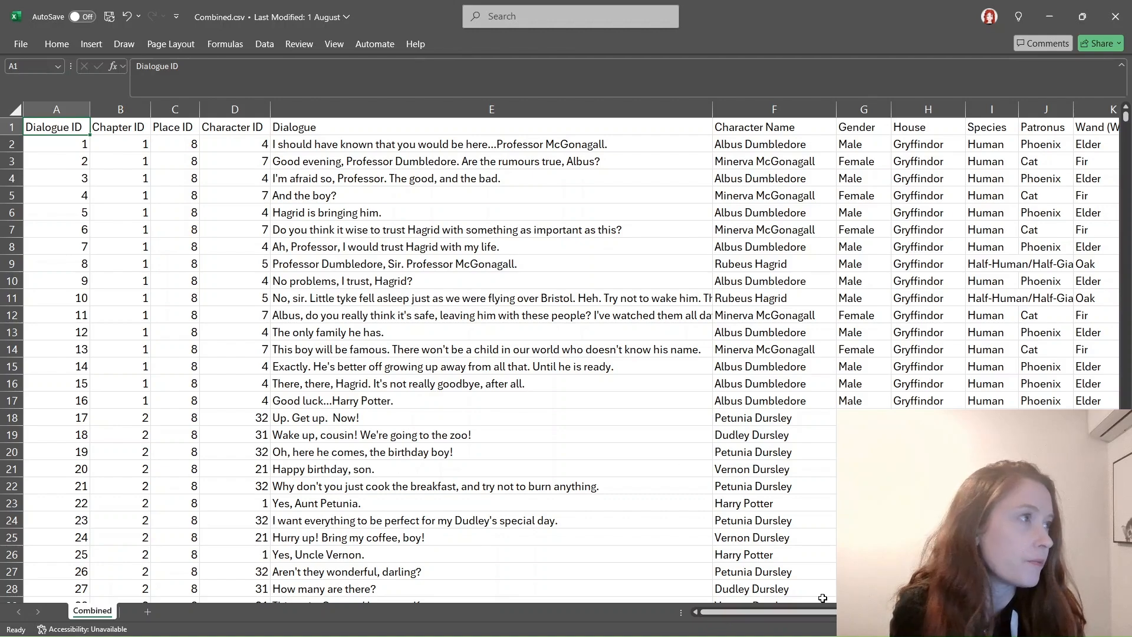
drag(823, 614, 933, 613)
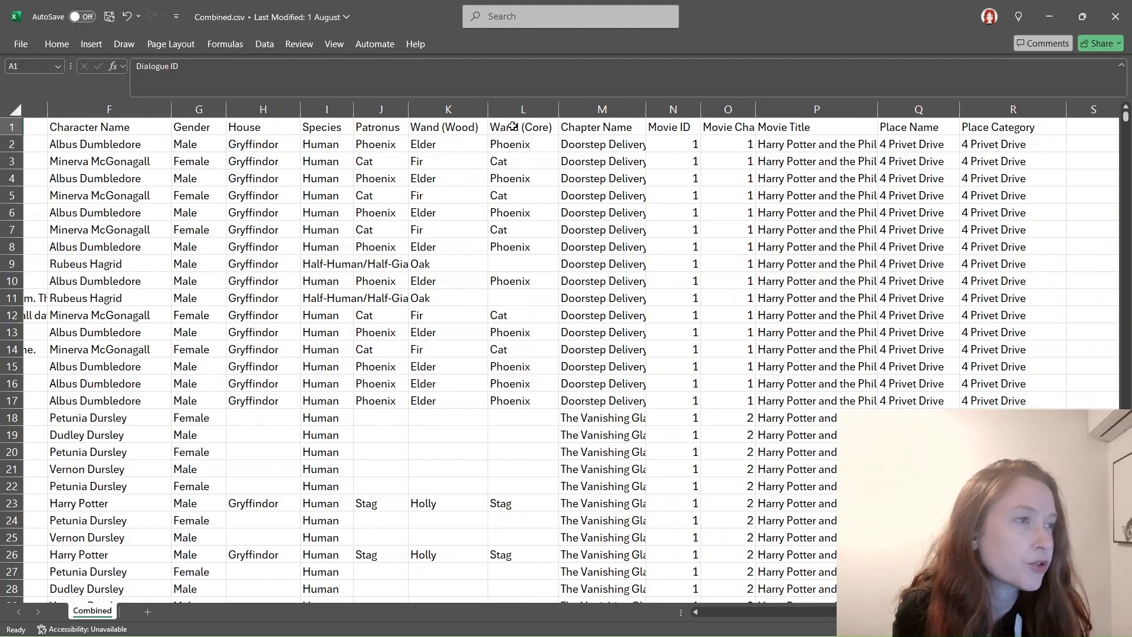
drag(473, 109, 543, 109)
click(603, 110)
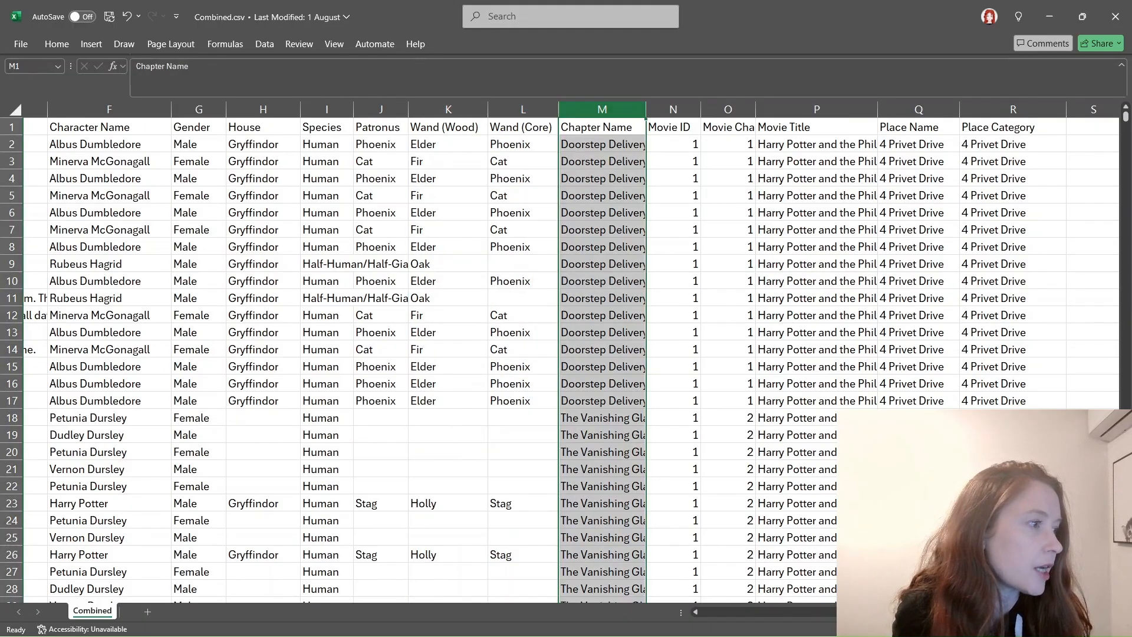
drag(933, 613, 934, 613)
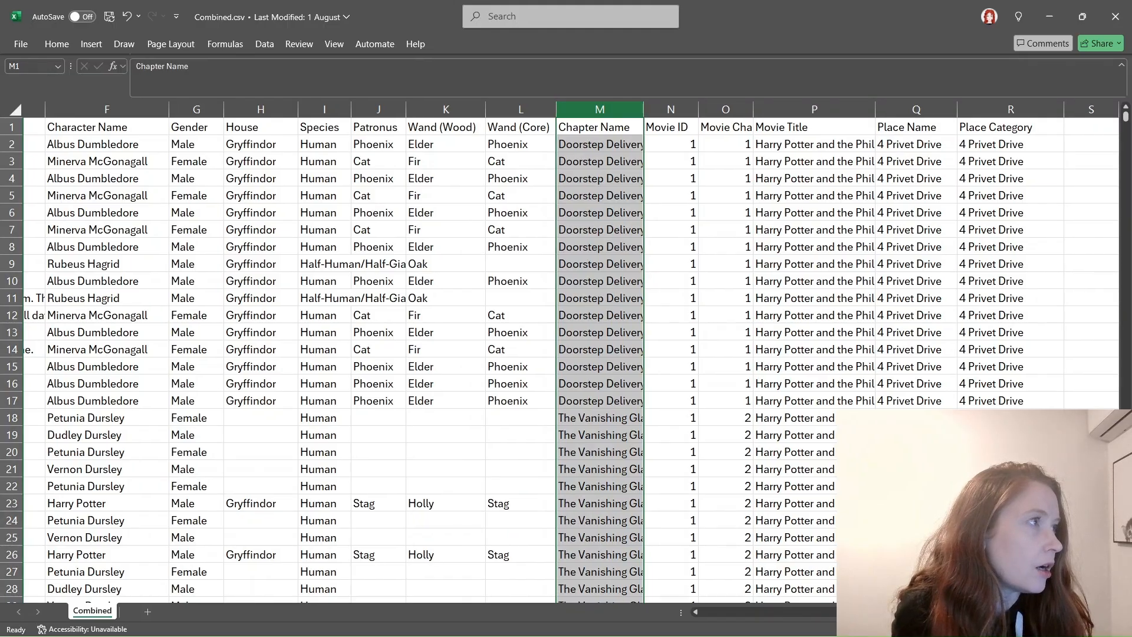
- Examine the Place Name and Place Category columns of Combined.csv down through the rows, and return to the first row
click(923, 109)
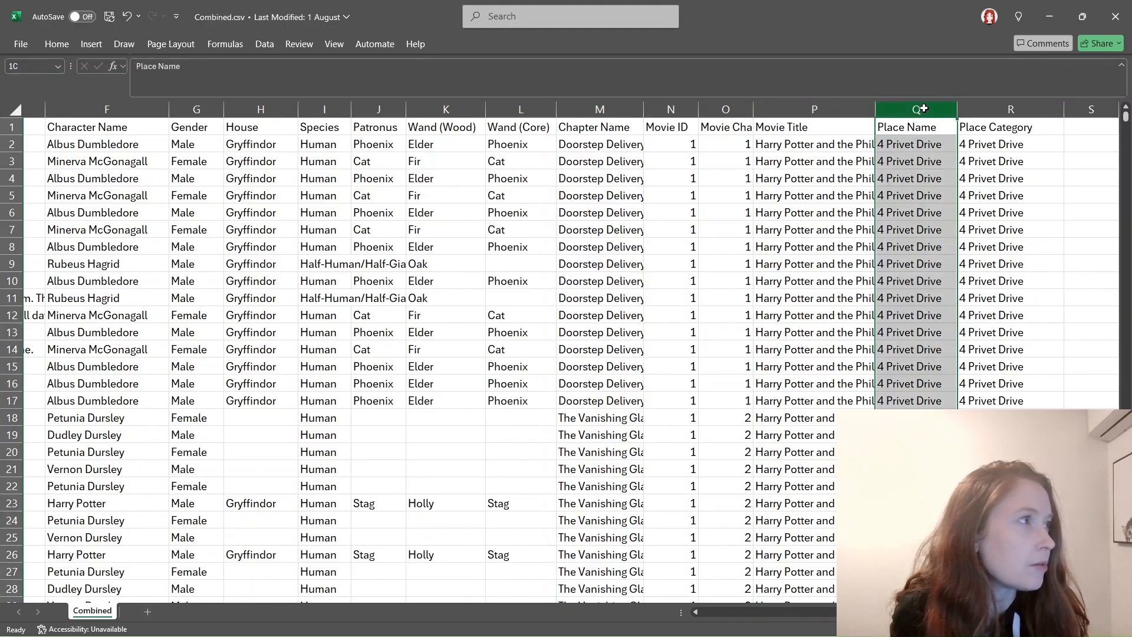
click(993, 108)
scroll(991, 275, down, 13)
scroll(991, 275, down, 16)
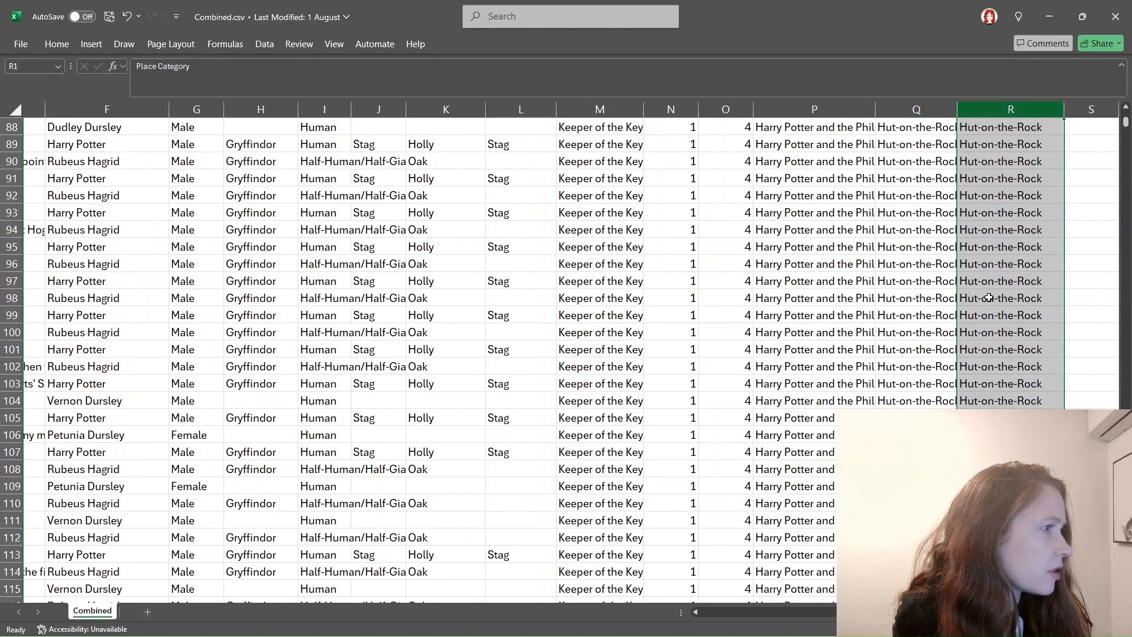
scroll(989, 298, down, 20)
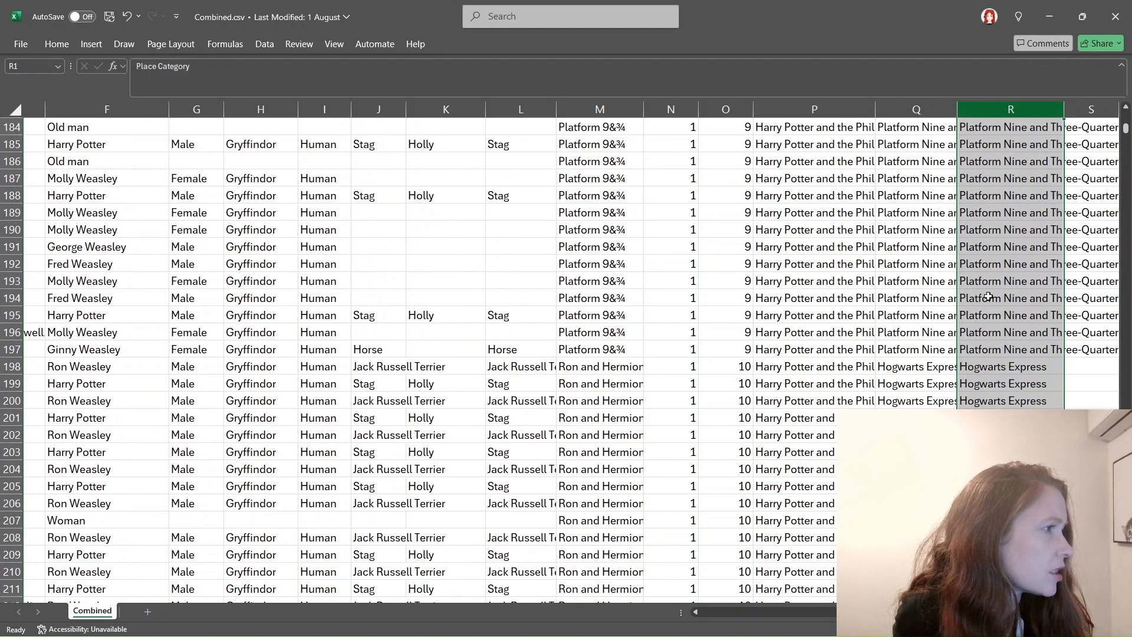
scroll(989, 297, down, 20)
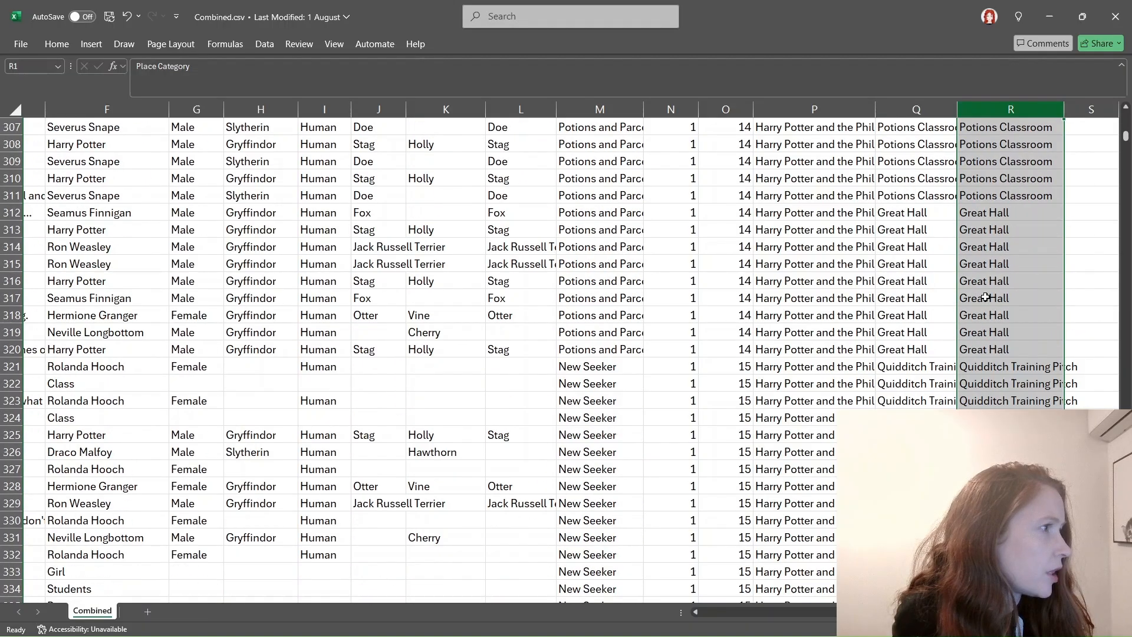
drag(1126, 137, 1130, 99)
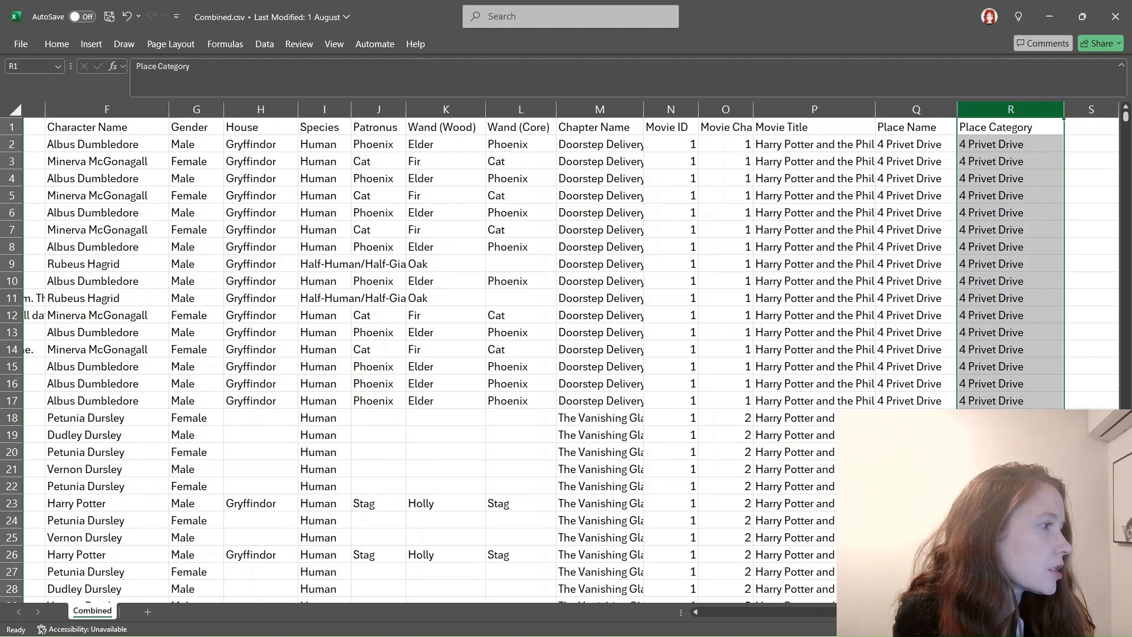
drag(946, 613, 790, 617)
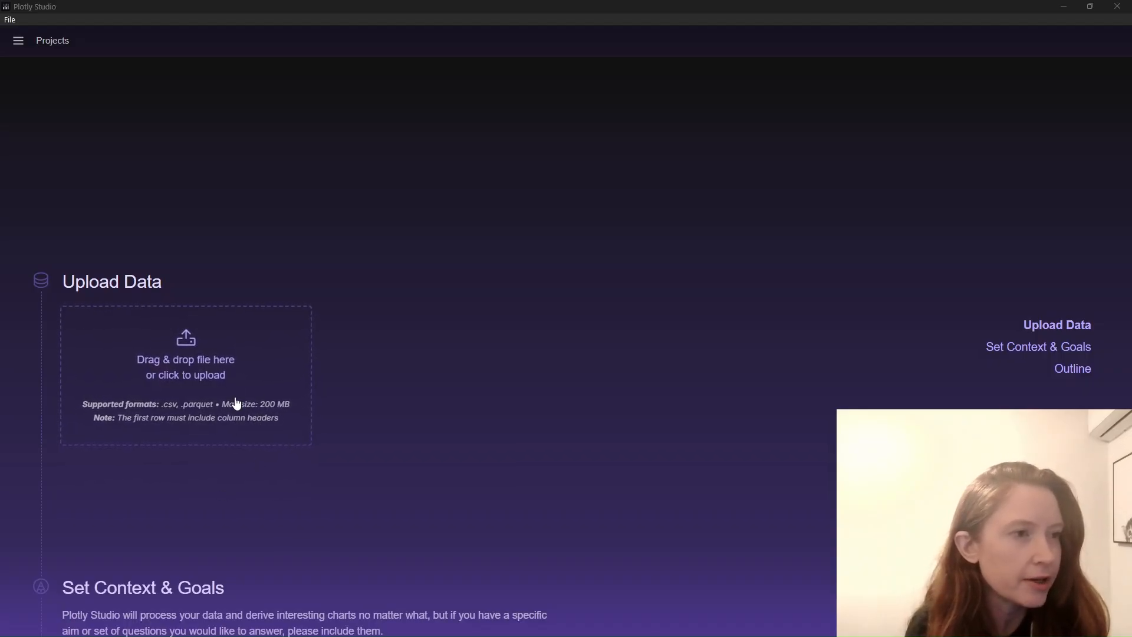
- Upload Combined.csv as the data source in Plotly Studio and continue to Set Context & Goals
click(215, 367)
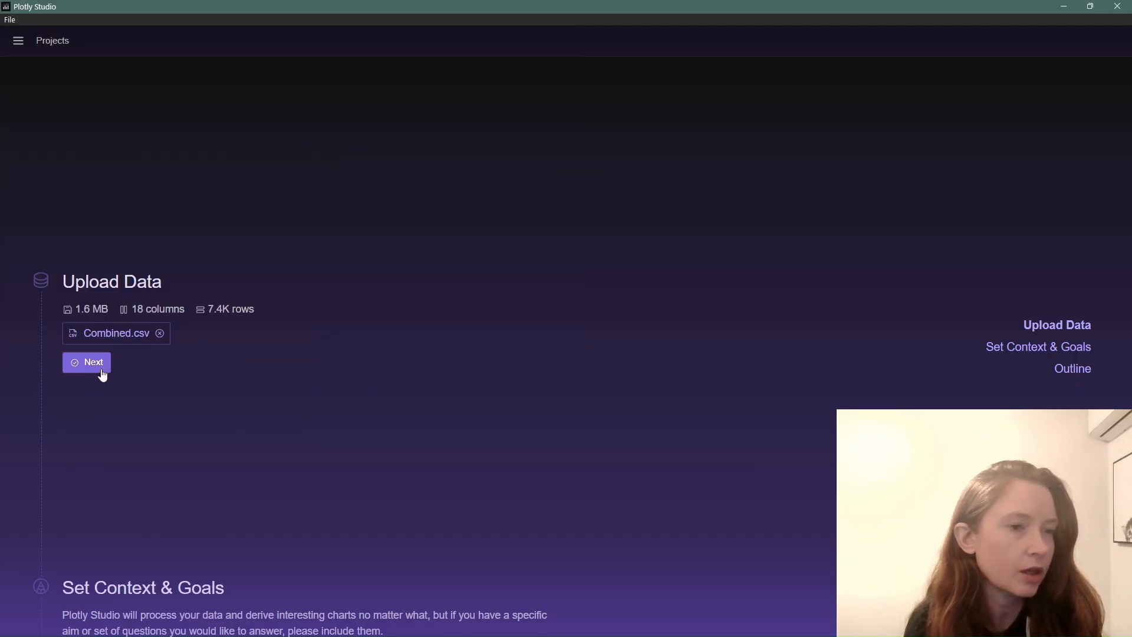
click(99, 370)
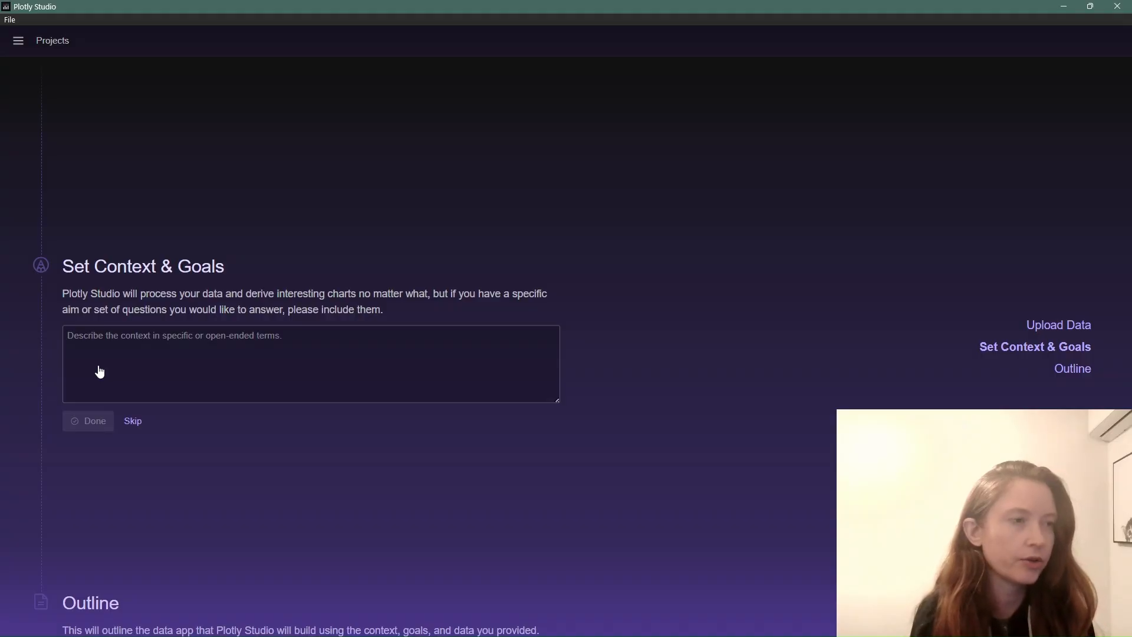
- Switch to Combined.csv in Excel, review the dialogue rows and character columns, and return to Plotly Studio's context step
click(100, 350)
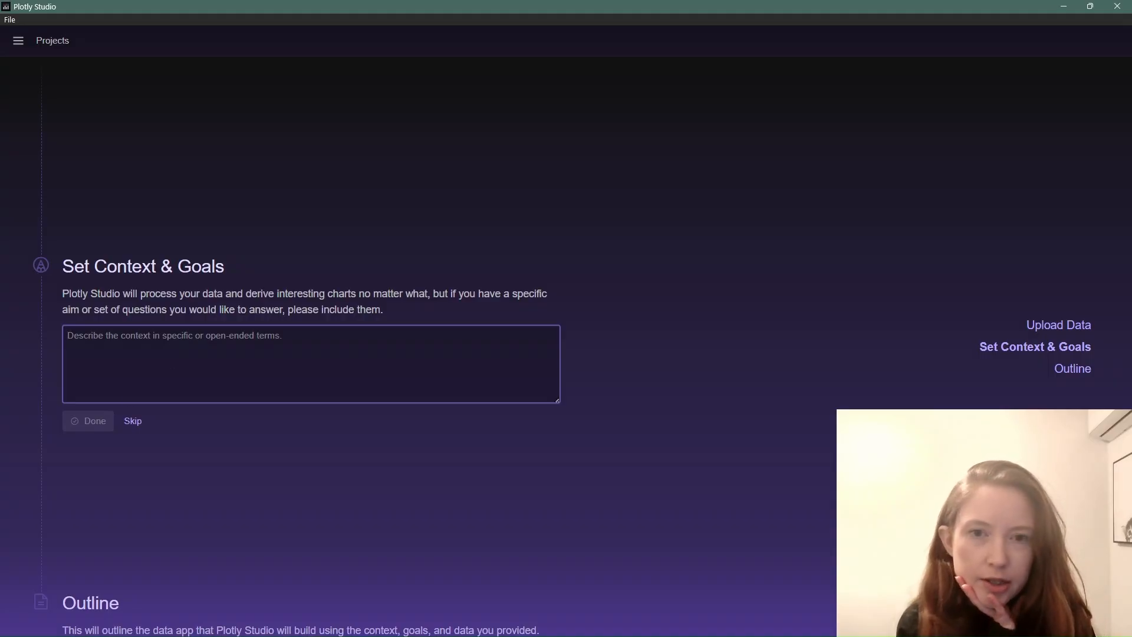
key(alt+Tab)
key(alt+Tab)
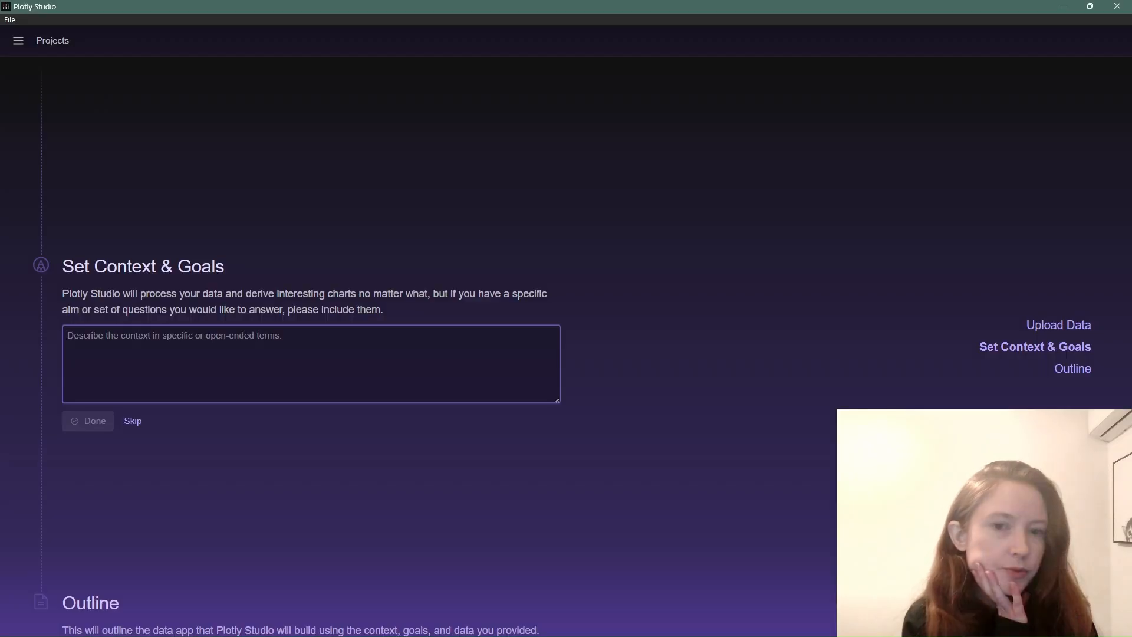
key(alt+Tab)
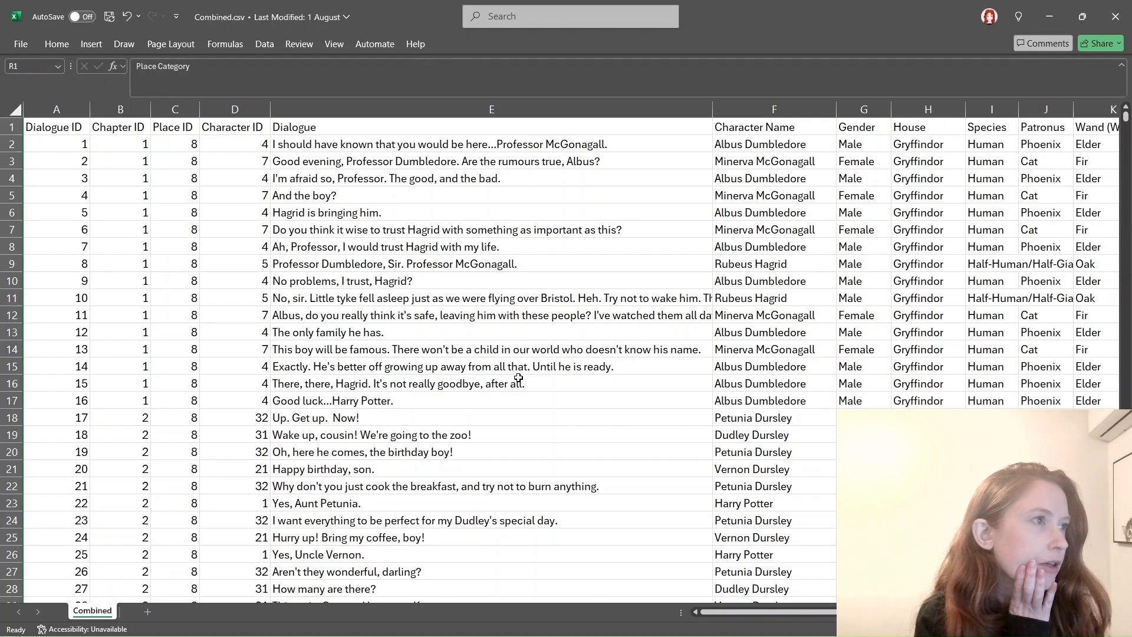
scroll(556, 286, down, 7)
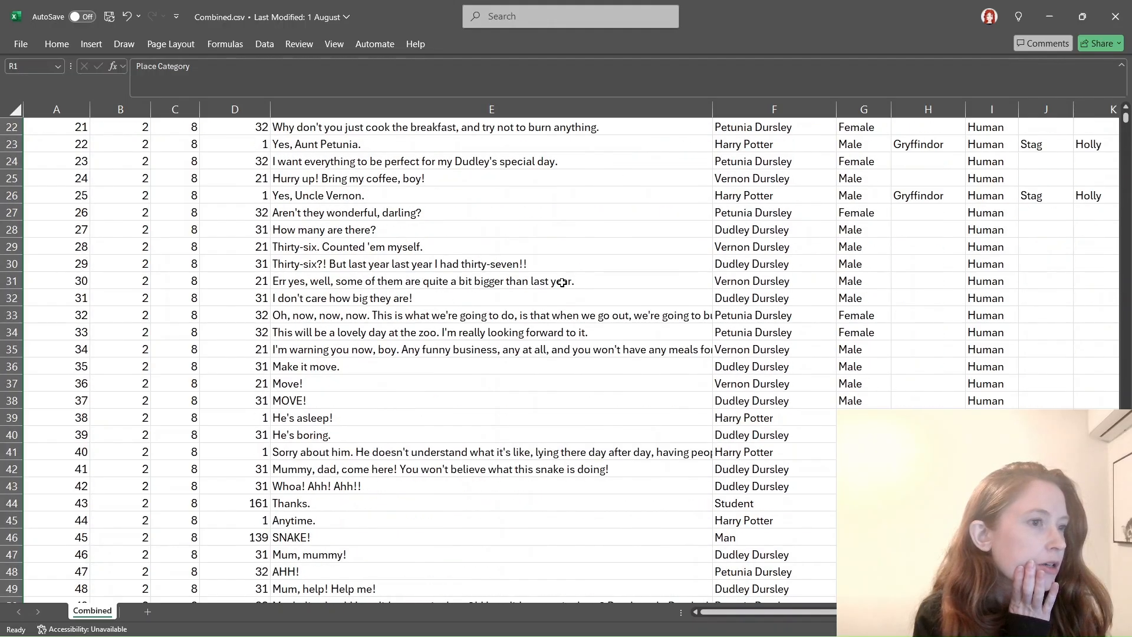
scroll(556, 290, up, 7)
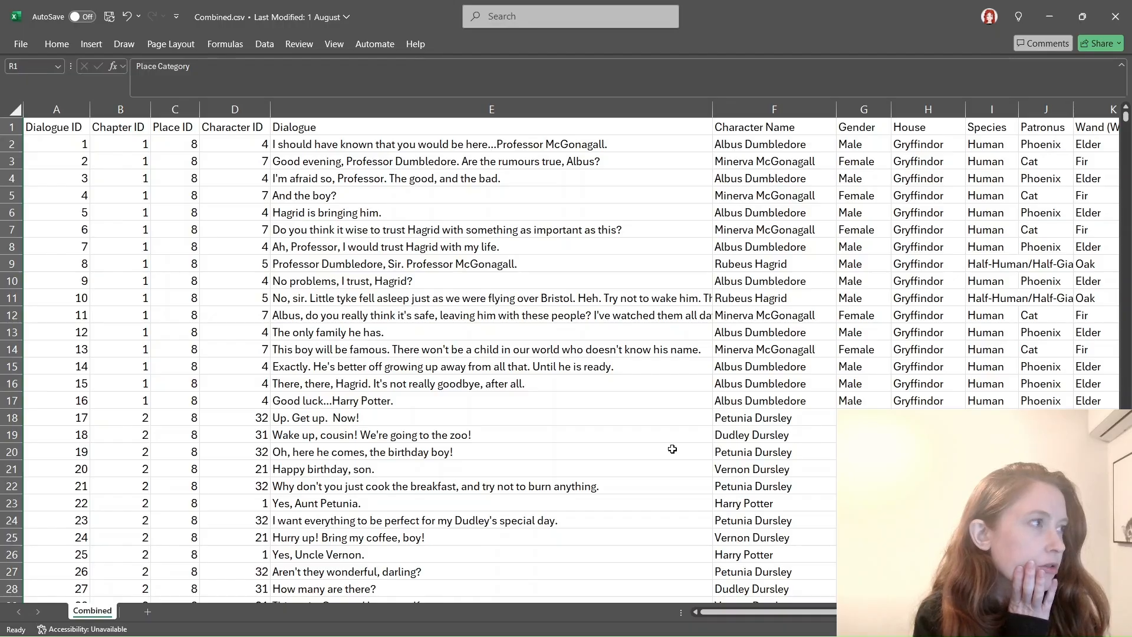
mouse_move(776, 618)
mouse_down()
mouse_move(934, 618)
mouse_move(766, 618)
mouse_up()
click(387, 287)
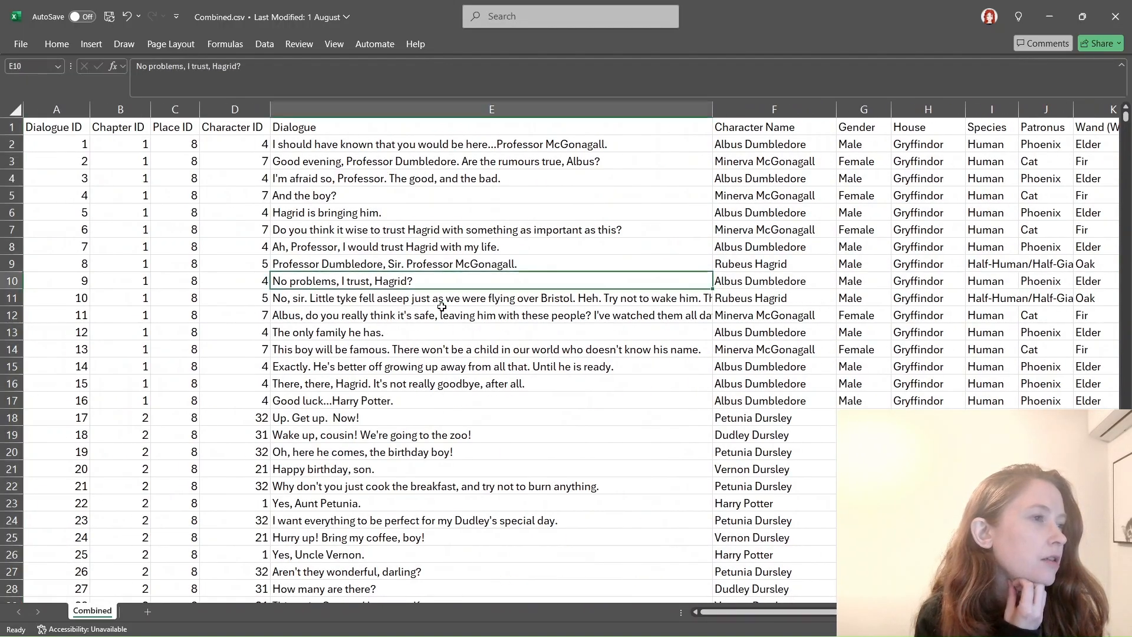
click(502, 138)
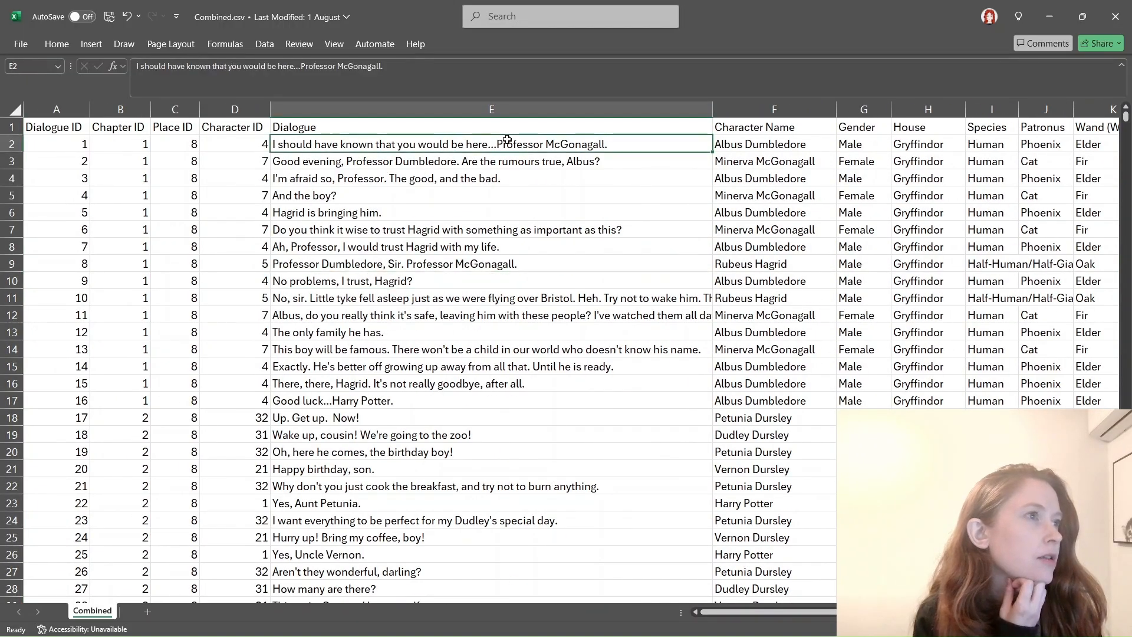
click(1052, 13)
- Enter "Who has the biggest speaking parts?" as the project's context and goals
click(168, 362)
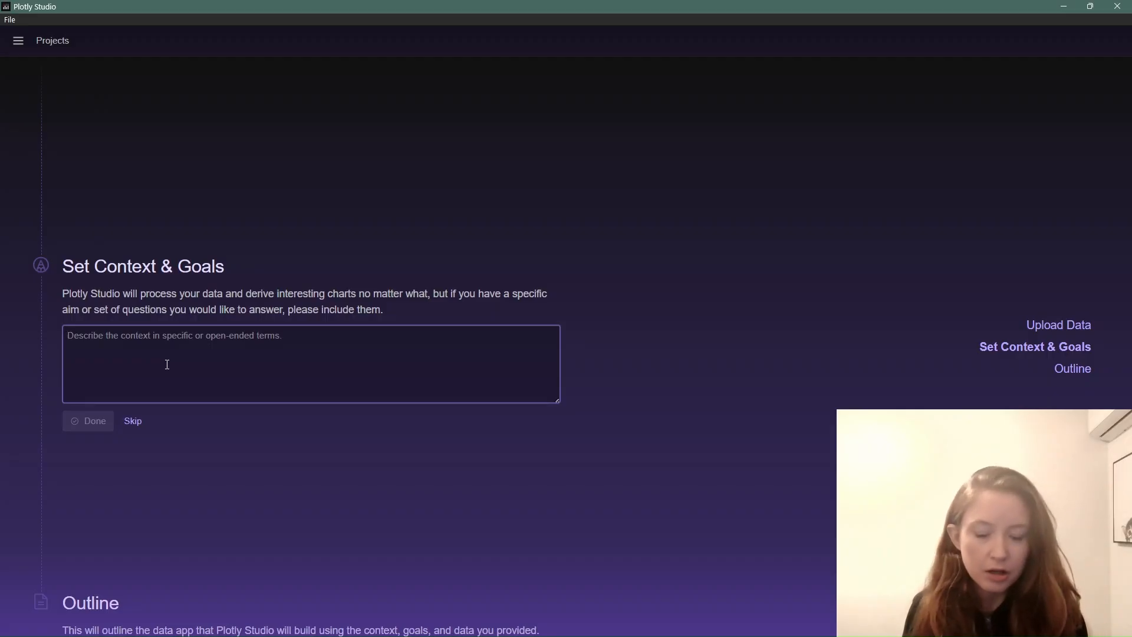
text(Who)
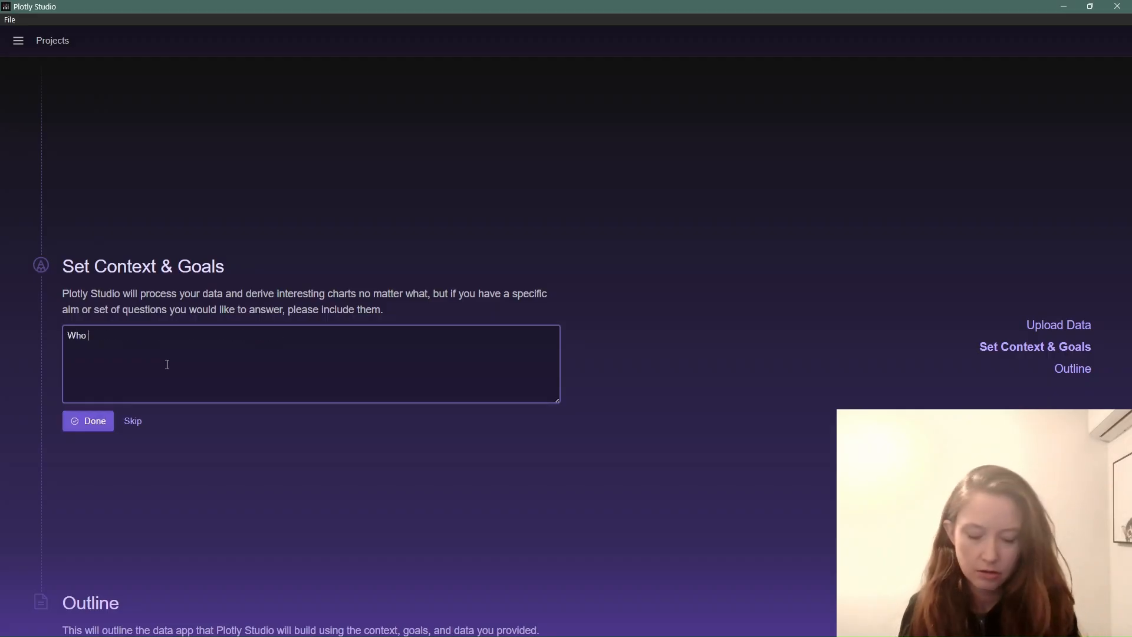
text( has the bigg)
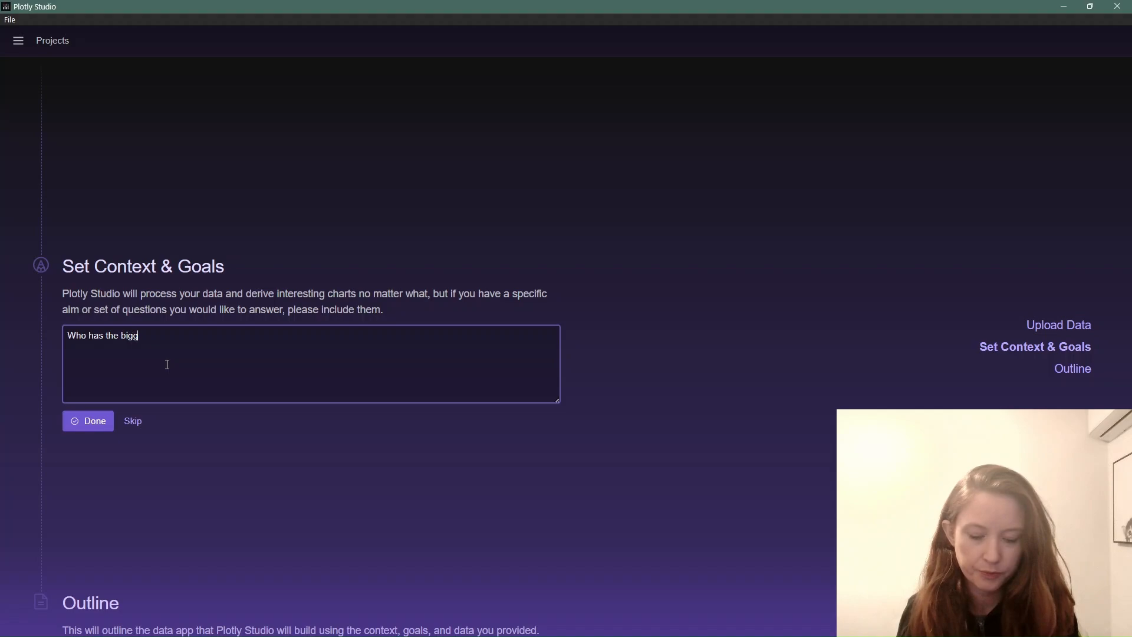
text(est spea)
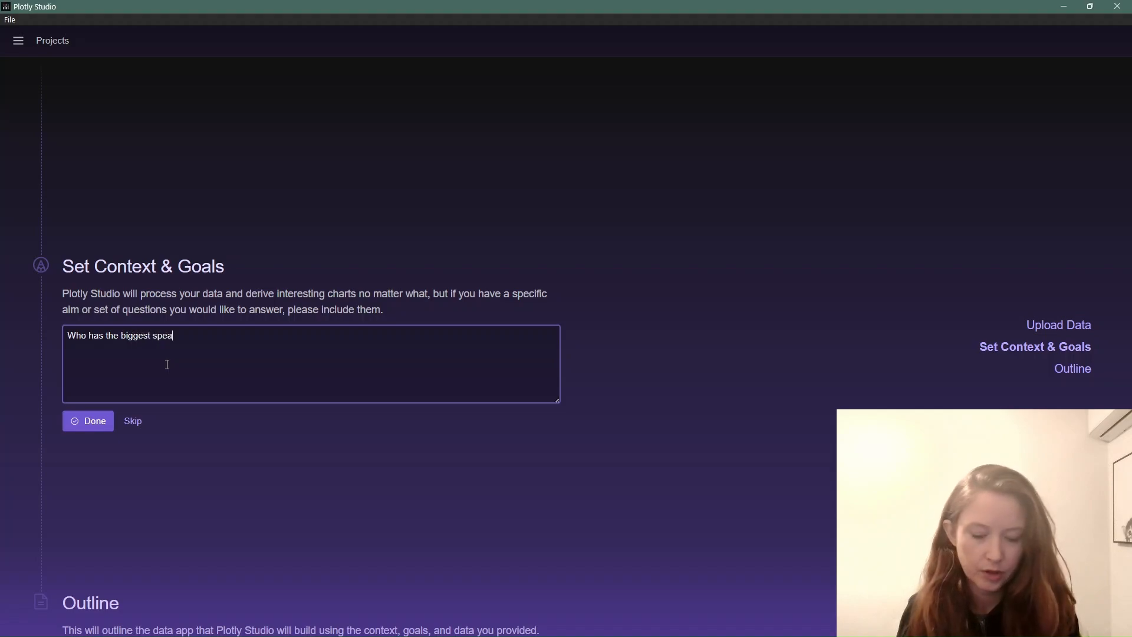
text(king parts)
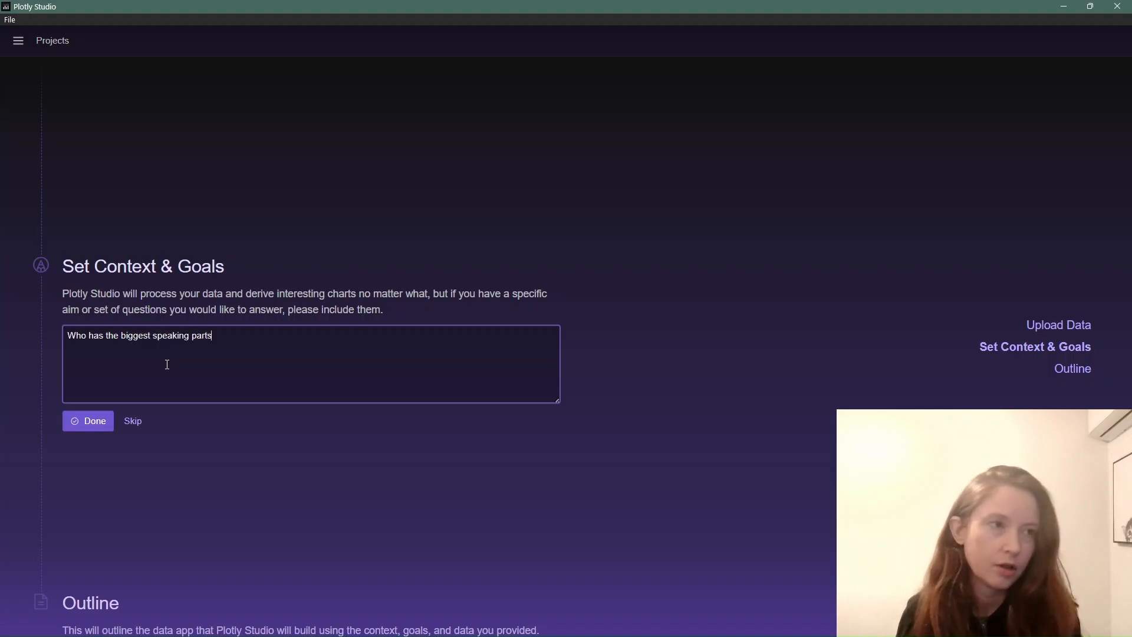
text(?)
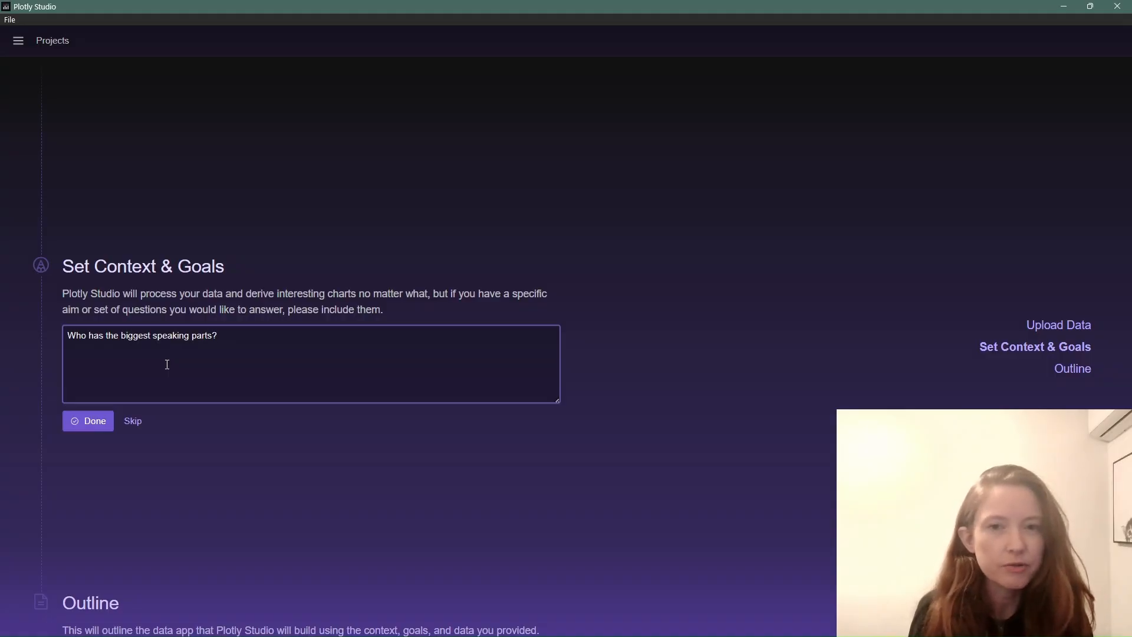
- Add "Count of dialogue lines by character name" to the context and remove the opening question about the biggest speaking parts
text(Count of dial)
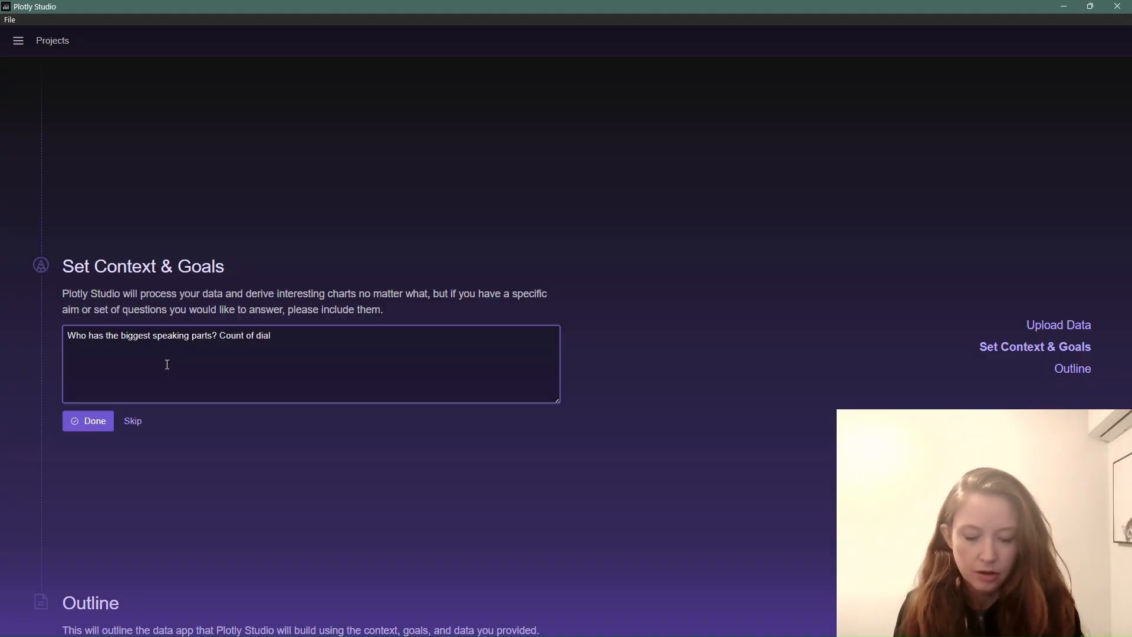
text(ogue li)
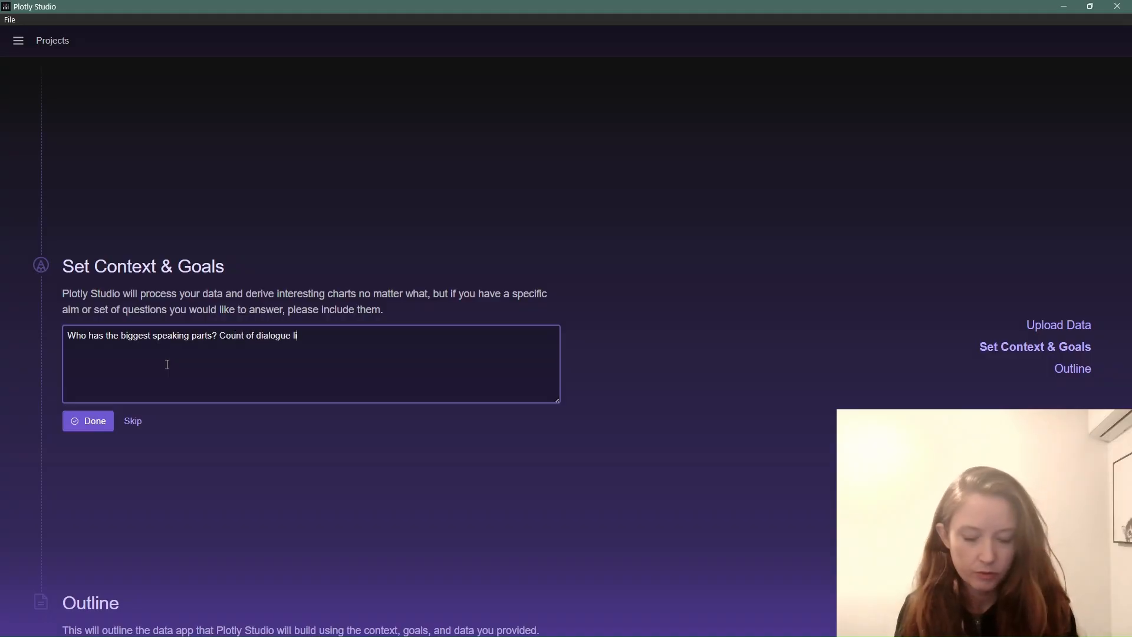
text(nes)
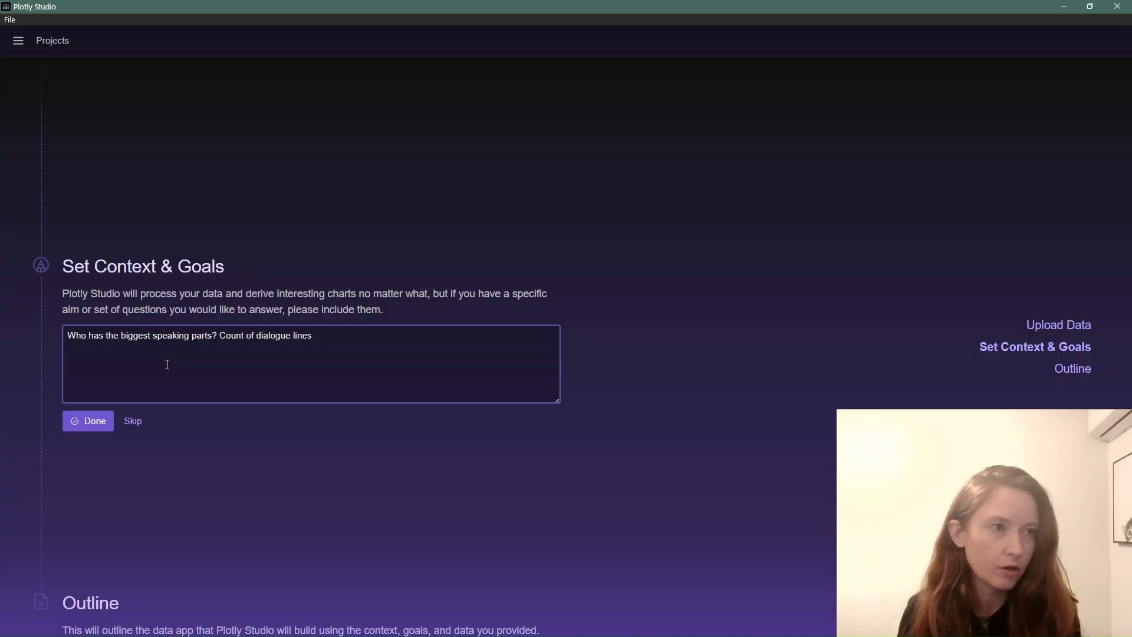
text( by ch)
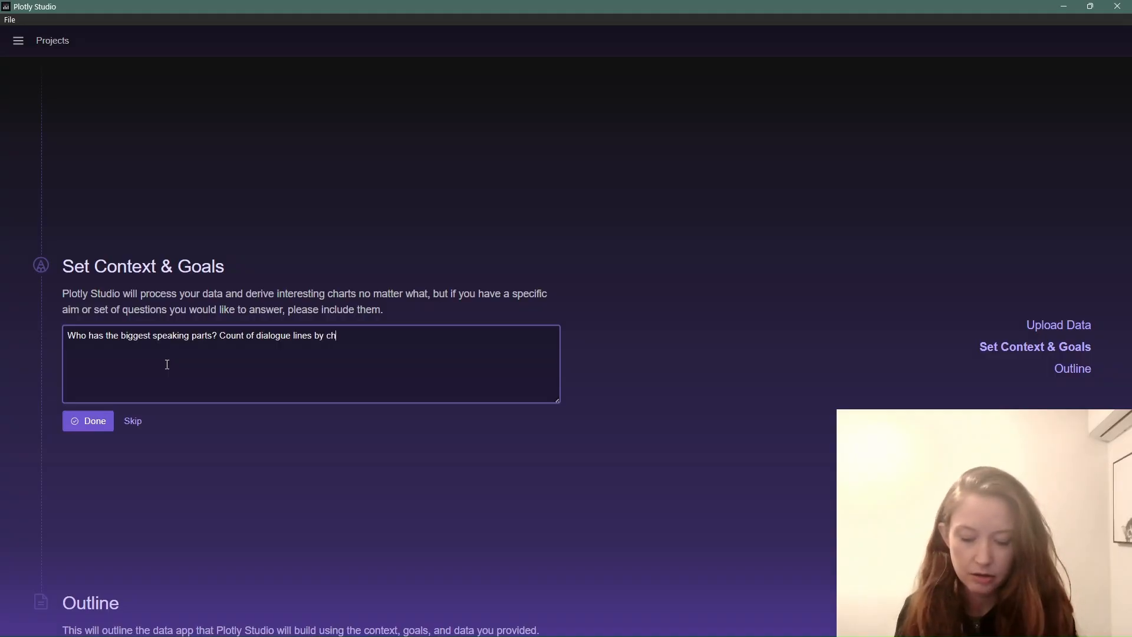
text(aract)
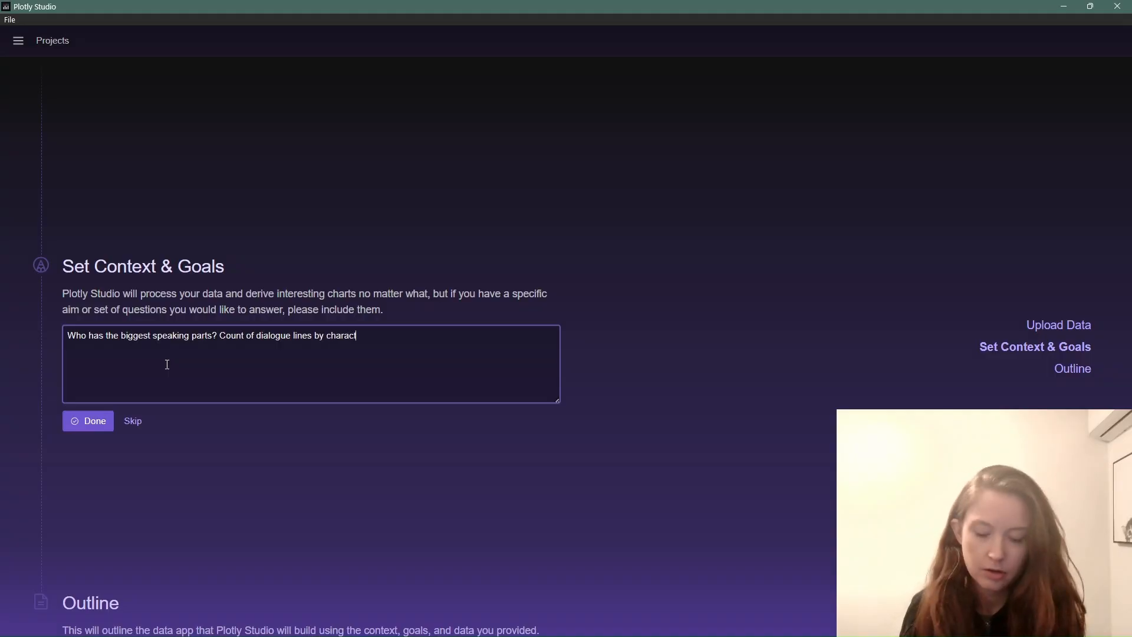
text(er name)
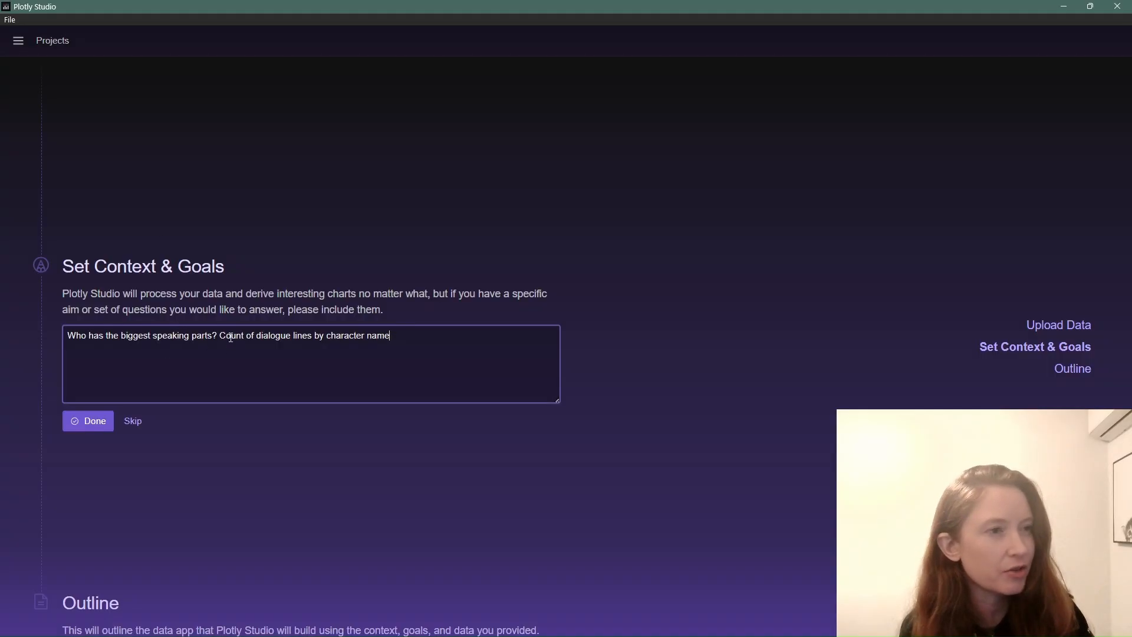
drag(223, 335, 9, 326)
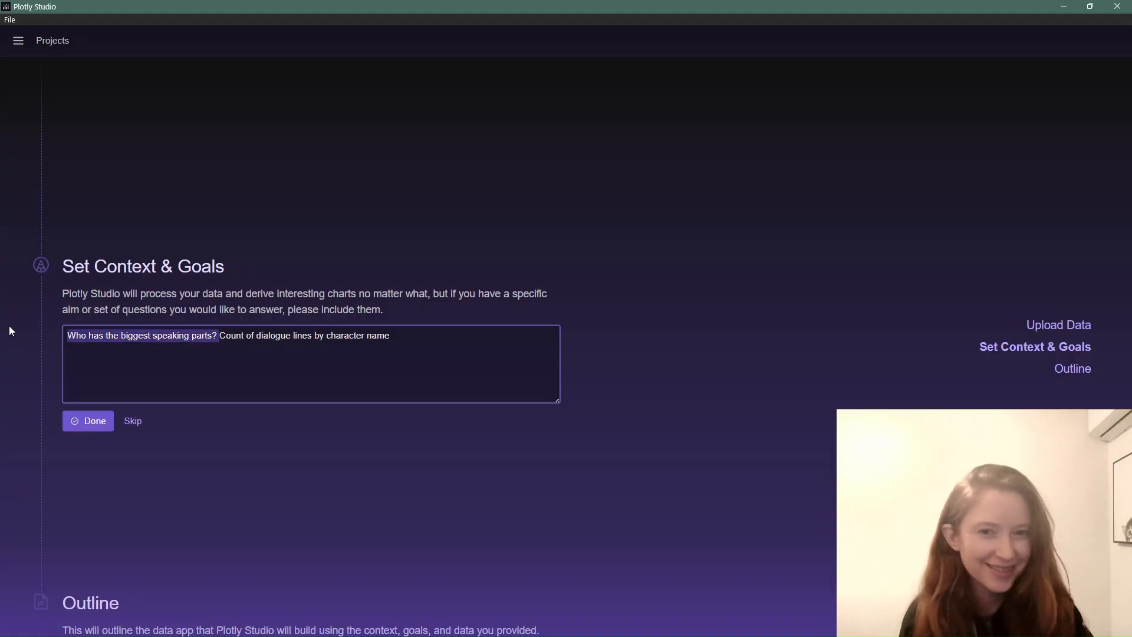
key(BackSpace)
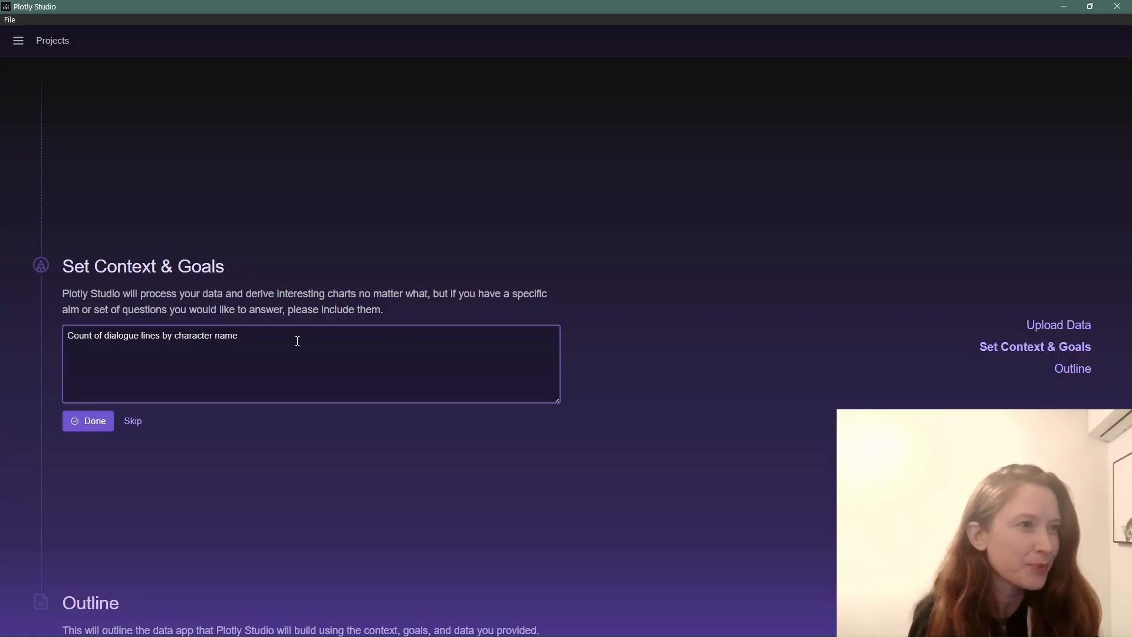
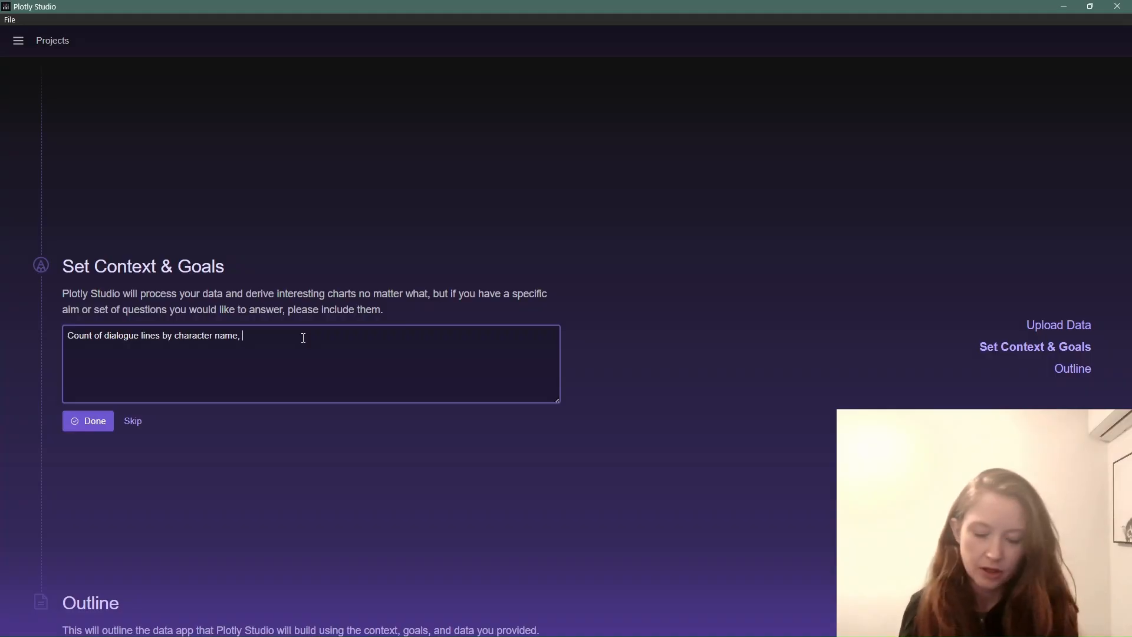
- Append ", frequency of character co-occurrences" to the context, correcting the spelling of "co-occurrences"
text(c)
text( fre)
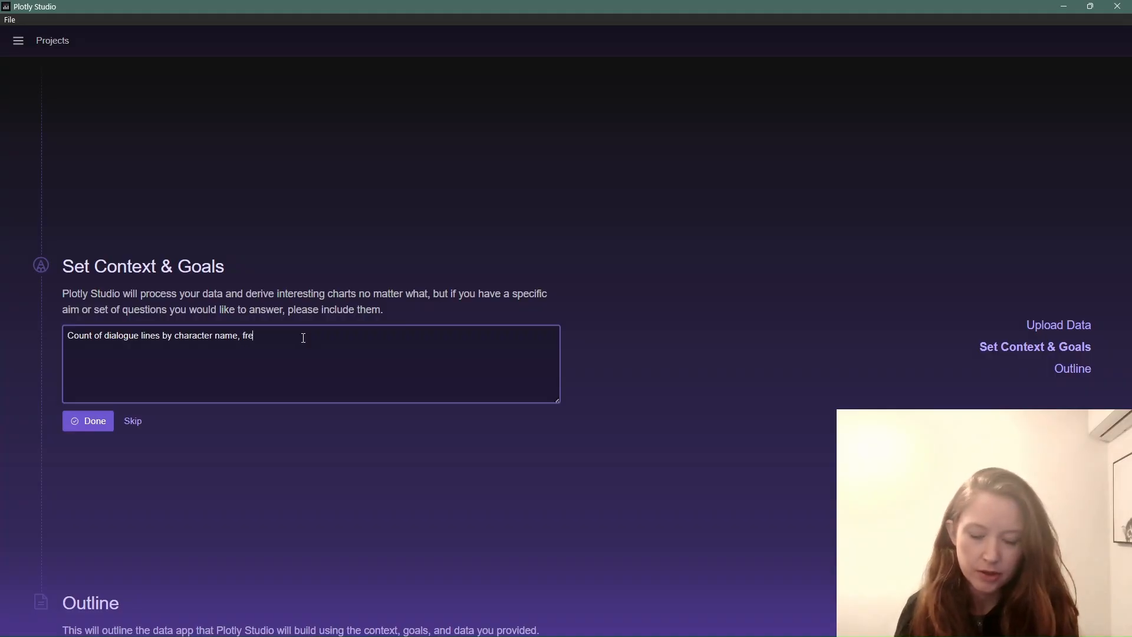
text(quency)
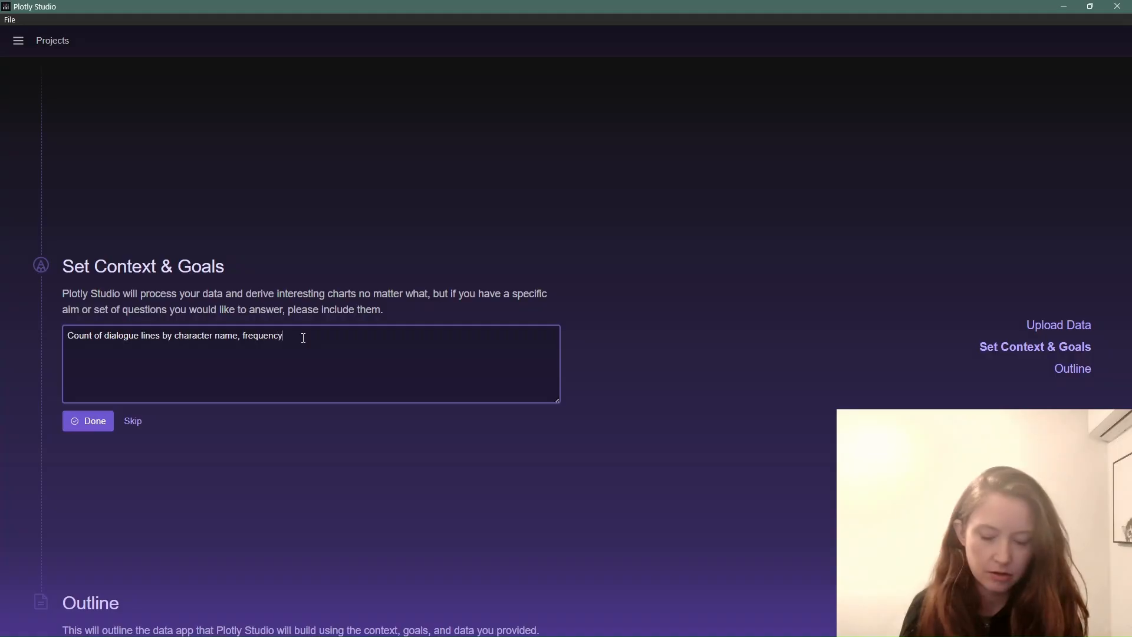
text( of dha)
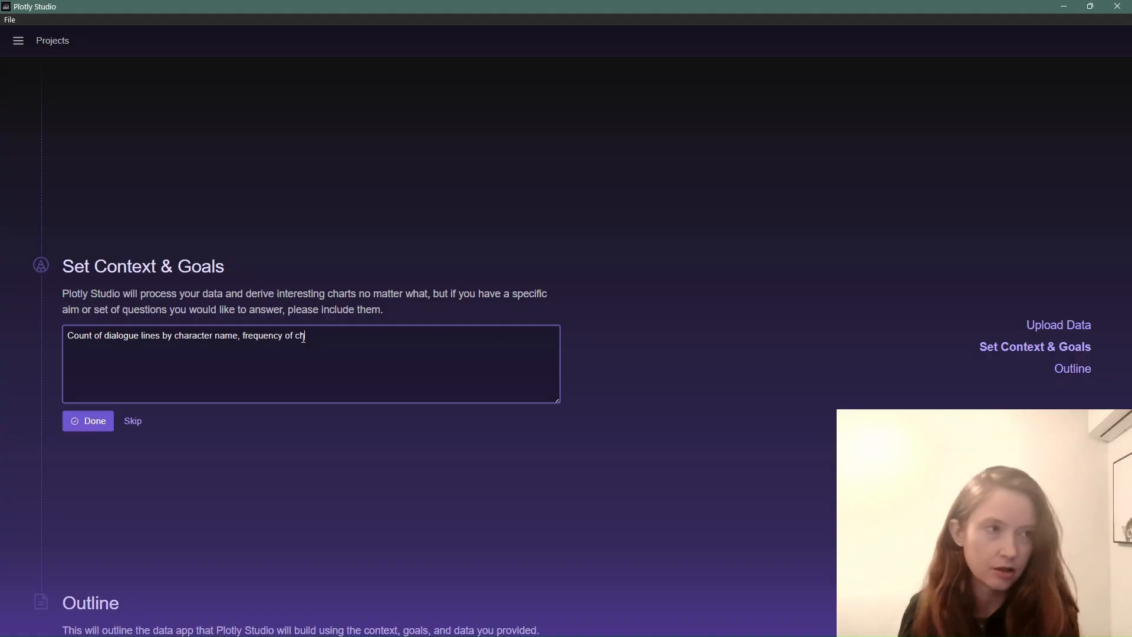
text(racter co)
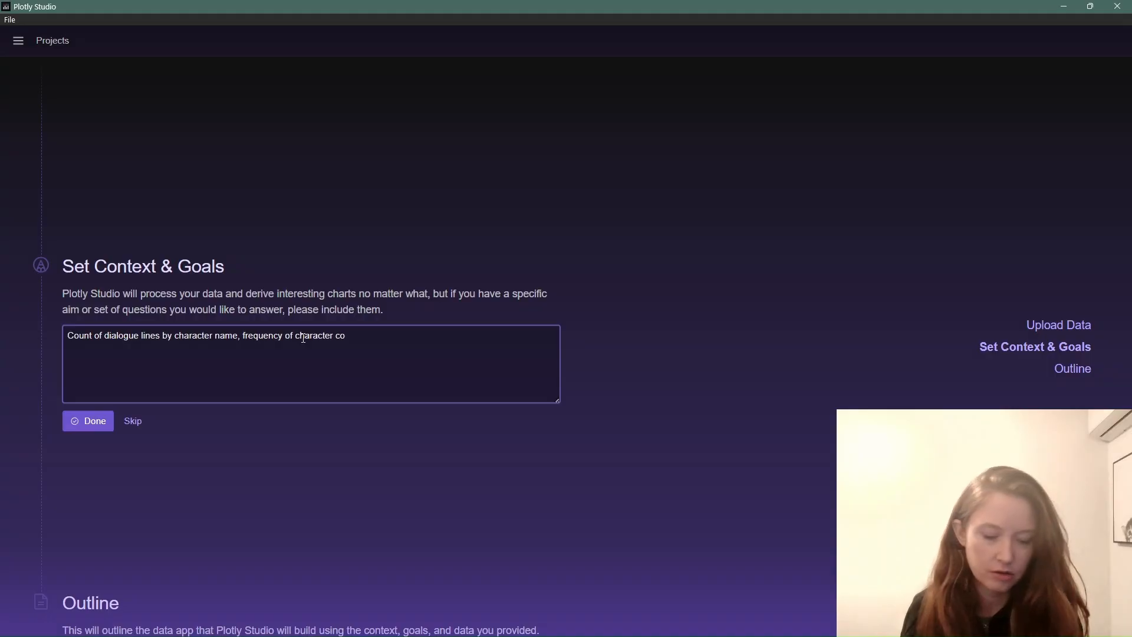
text(-occurences)
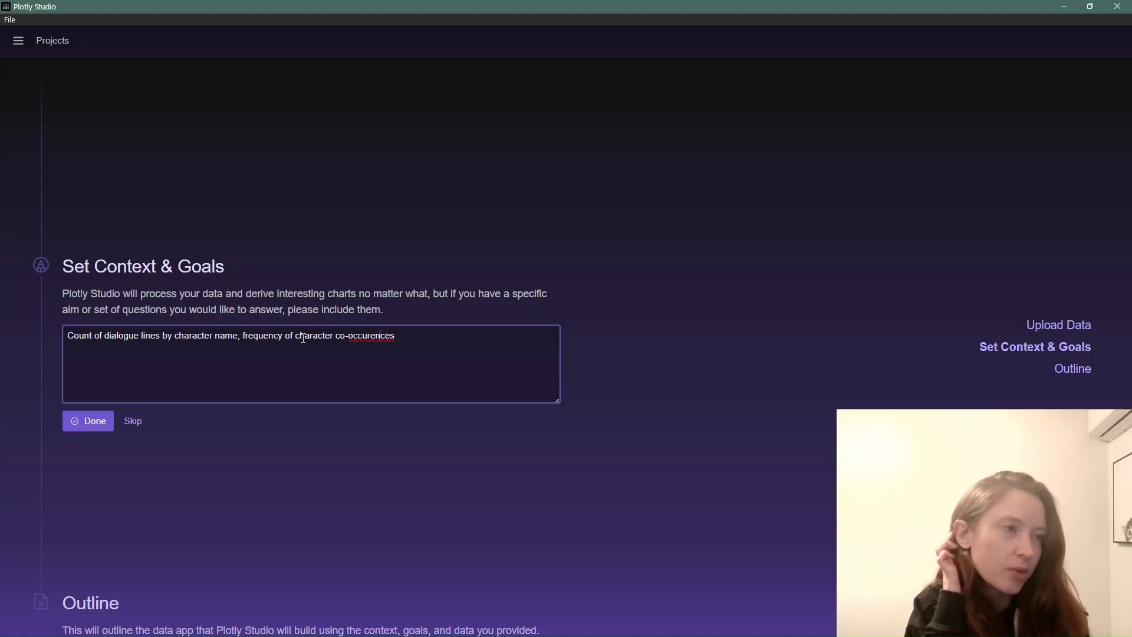
key(Left)
key(Left)
text(r)
key(Right)
key(Right)
key(Right)
key(Right)
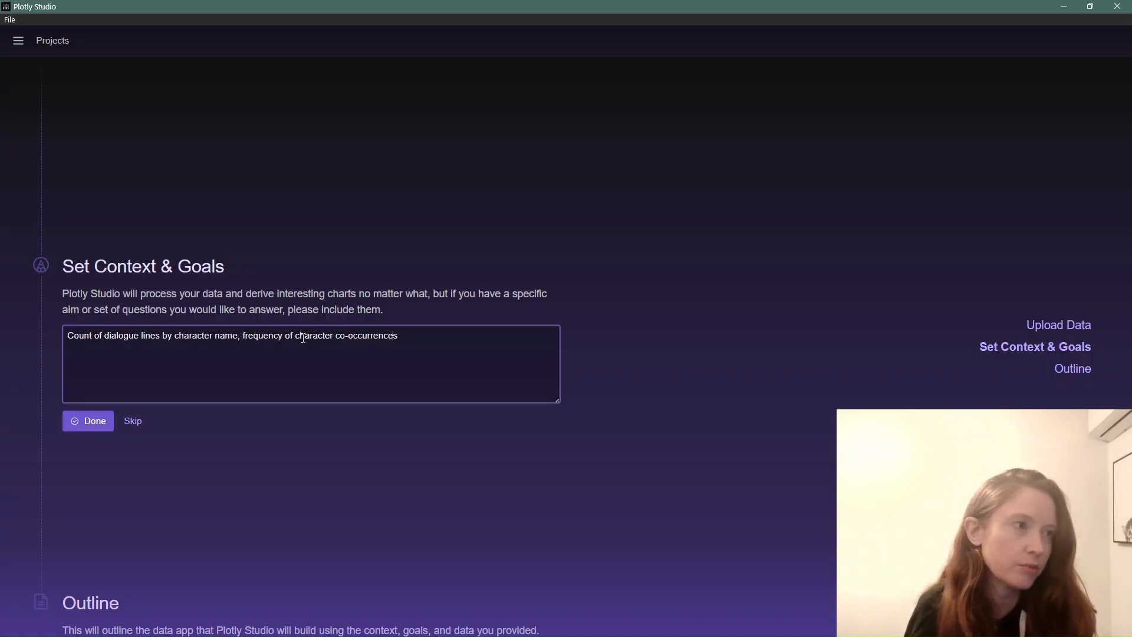
key(Right)
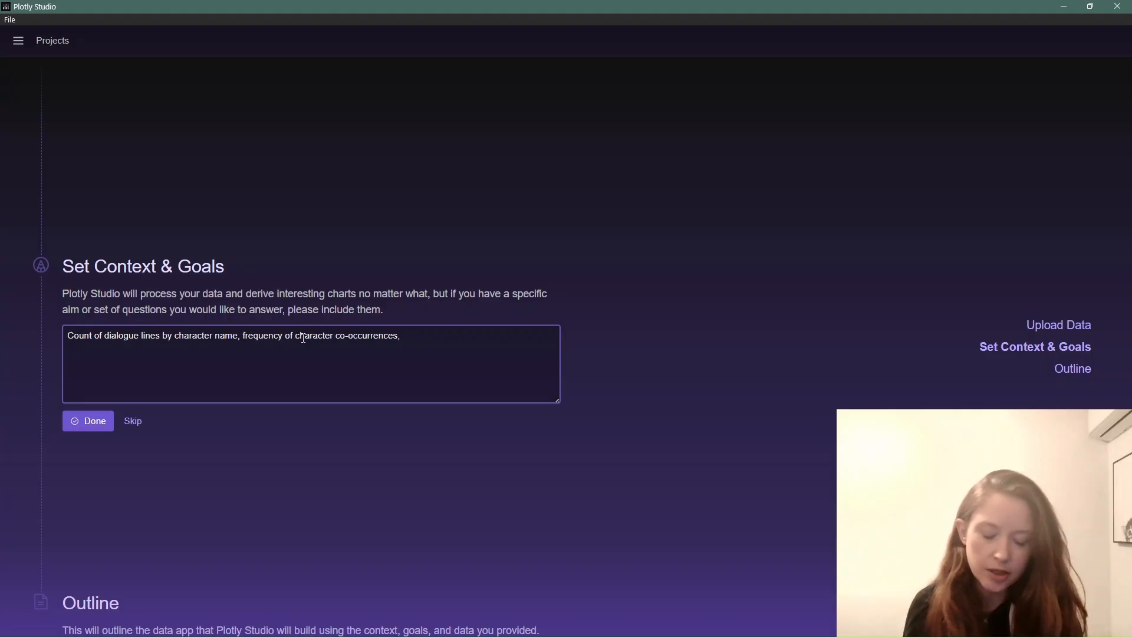
- Append "network diagram of characters appearing together in chapters," to the project's context and goals
text(network dia)
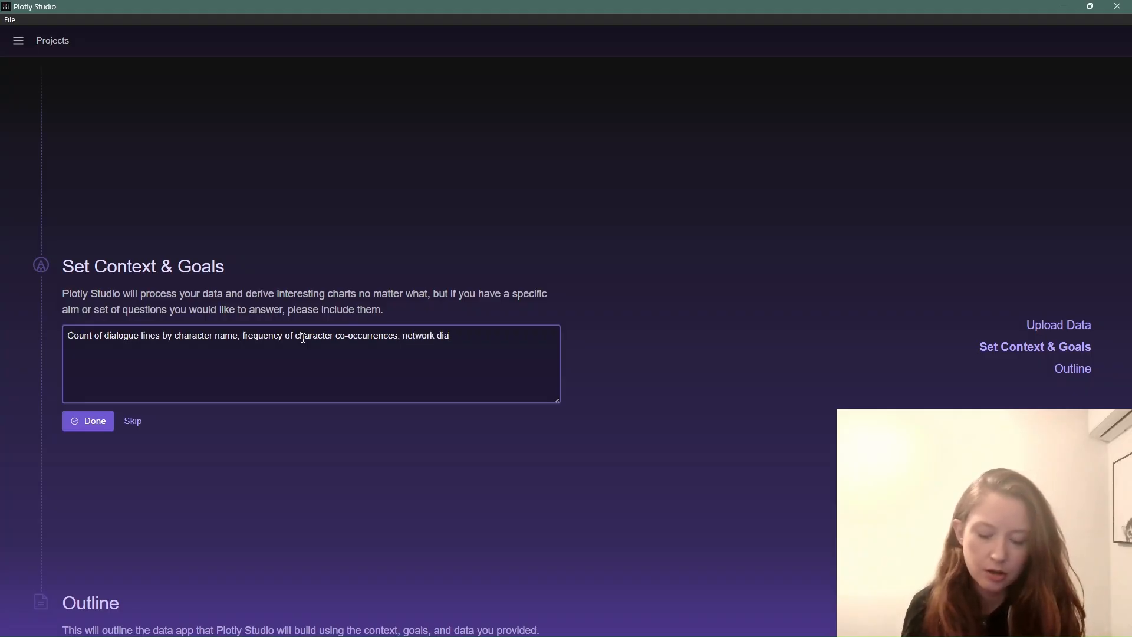
text(gram of c)
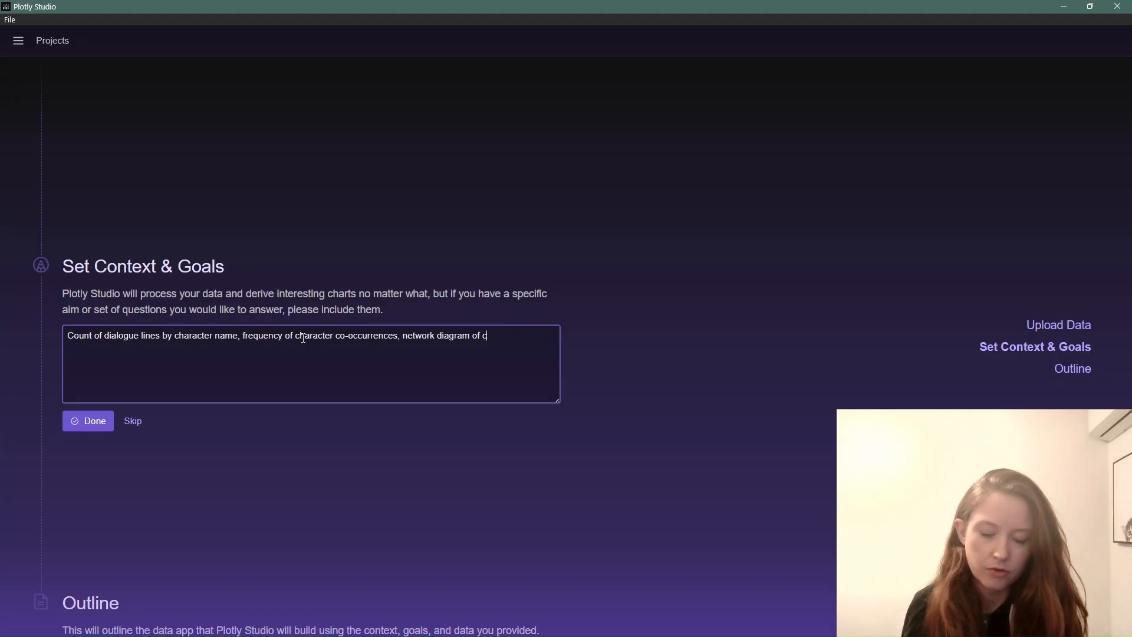
text(haracters)
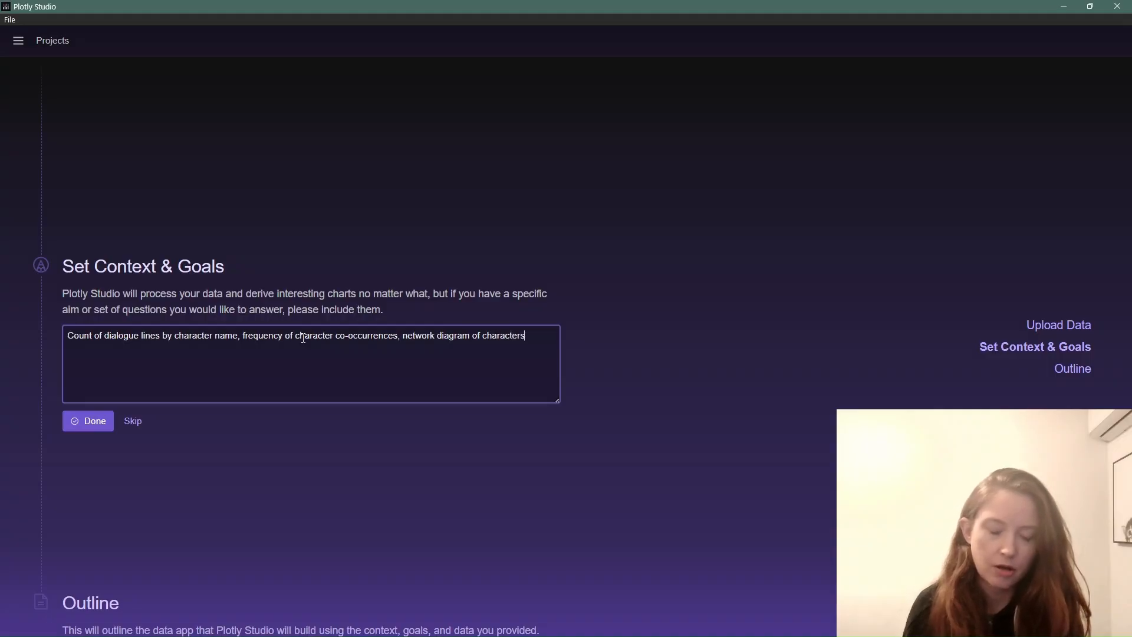
text( appea)
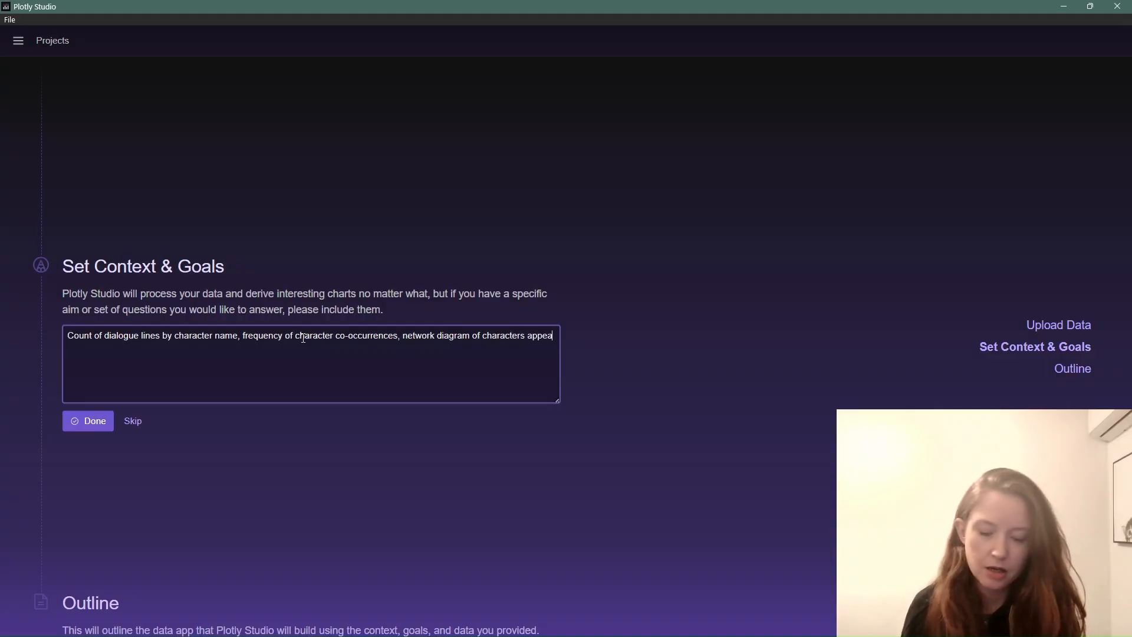
text(ring together)
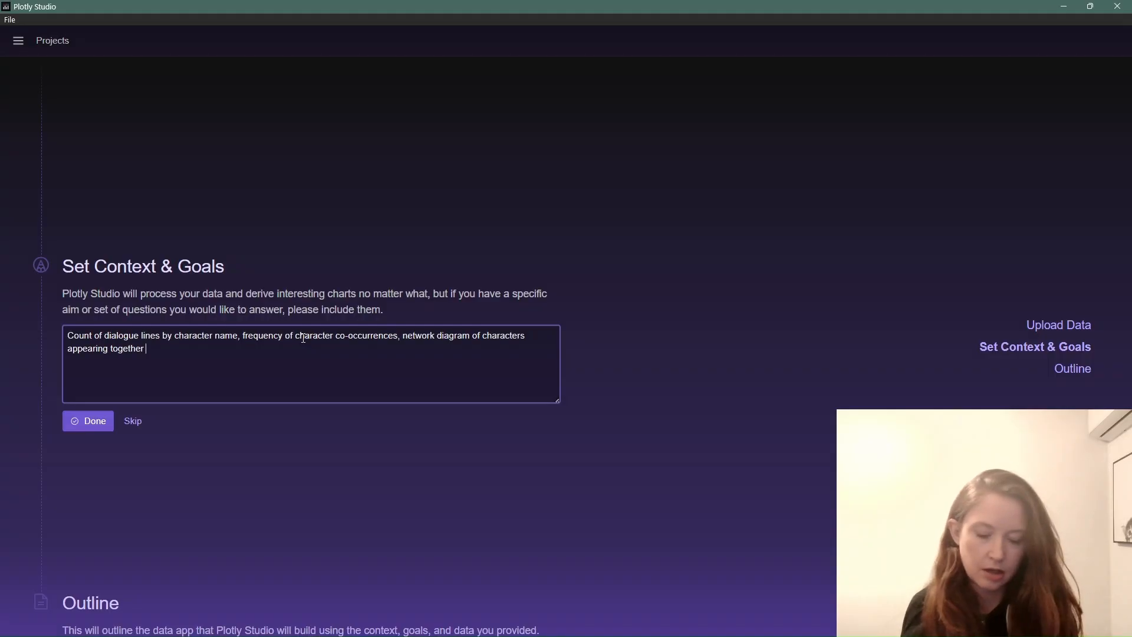
text( in chap)
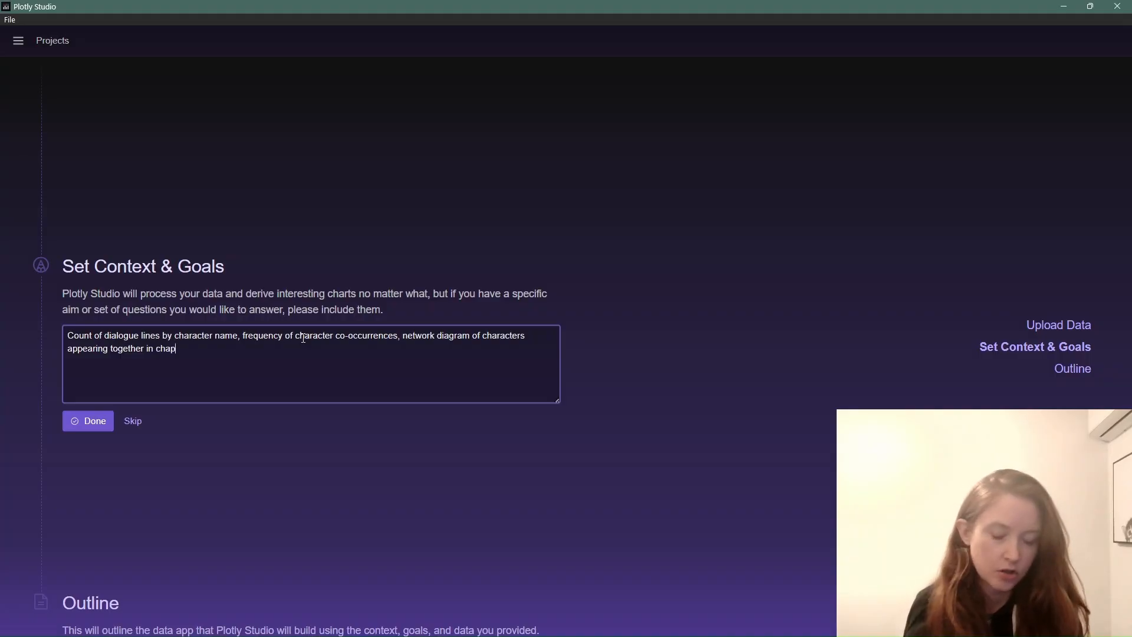
text(ters,)
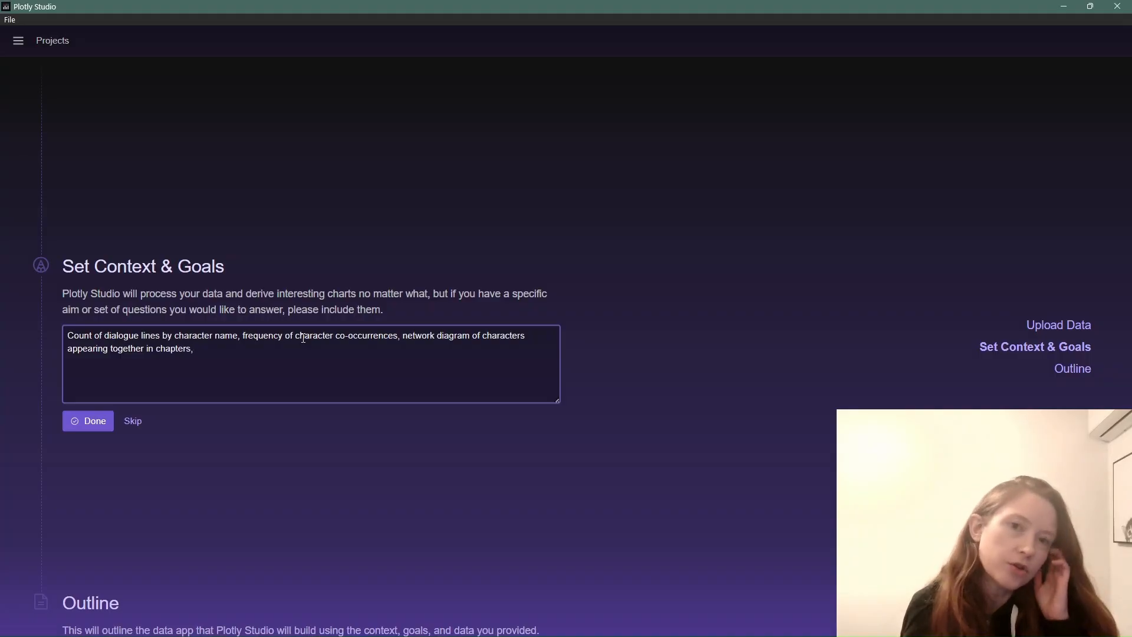
- Specify the network diagram's node sizing by appending "the nodes to be sized by count of chapter appearances" to the context
text( th)
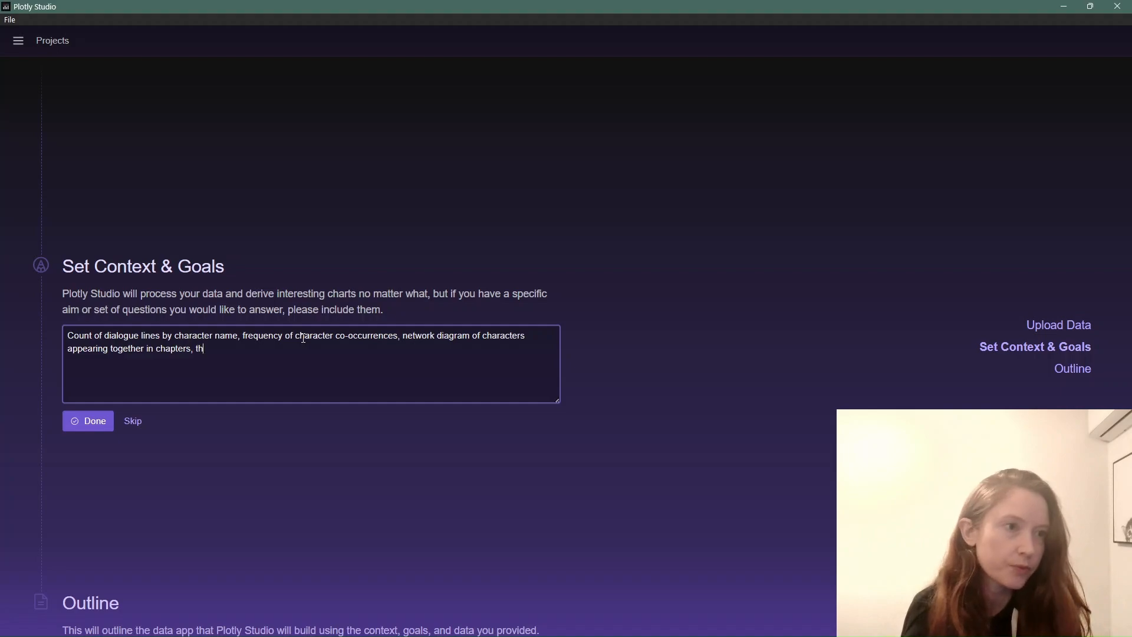
text(e nodes to be )
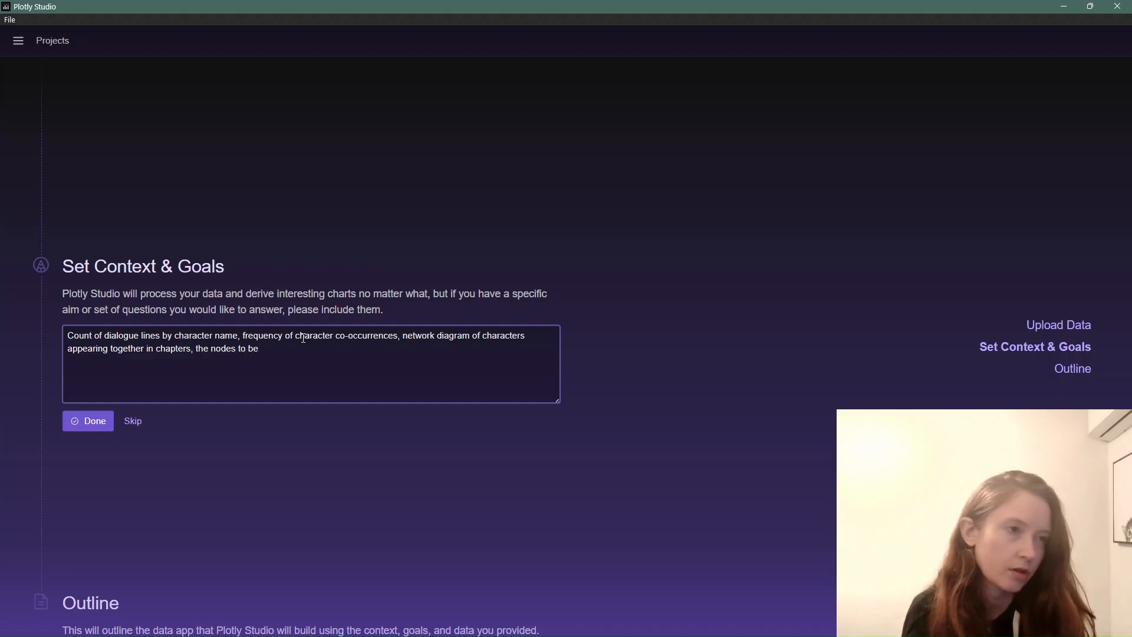
text(siz)
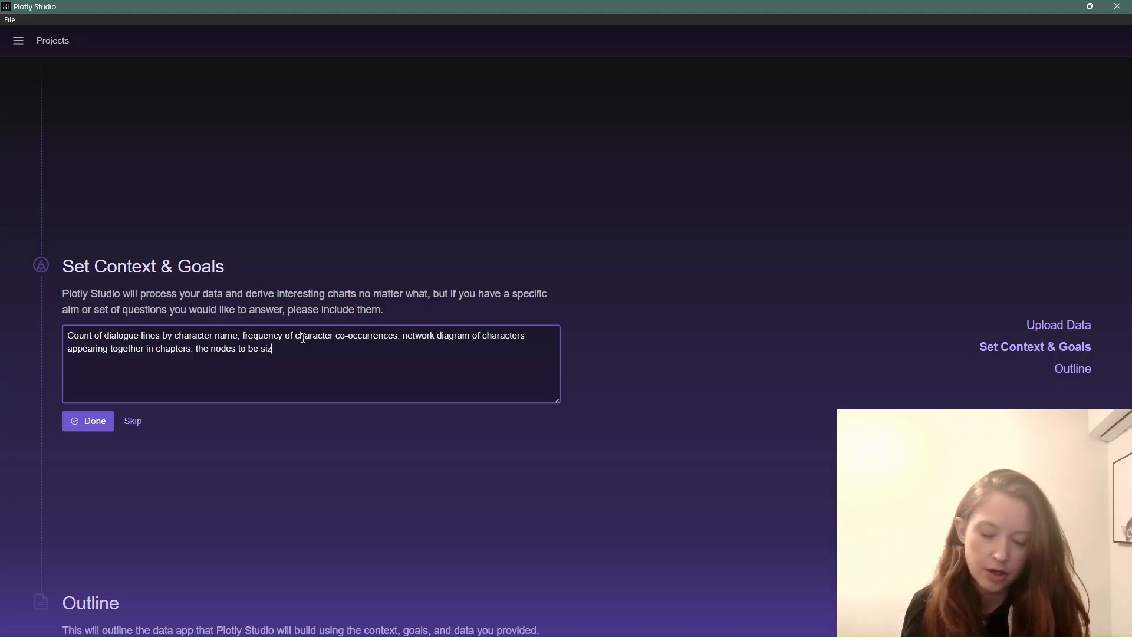
text(ed by)
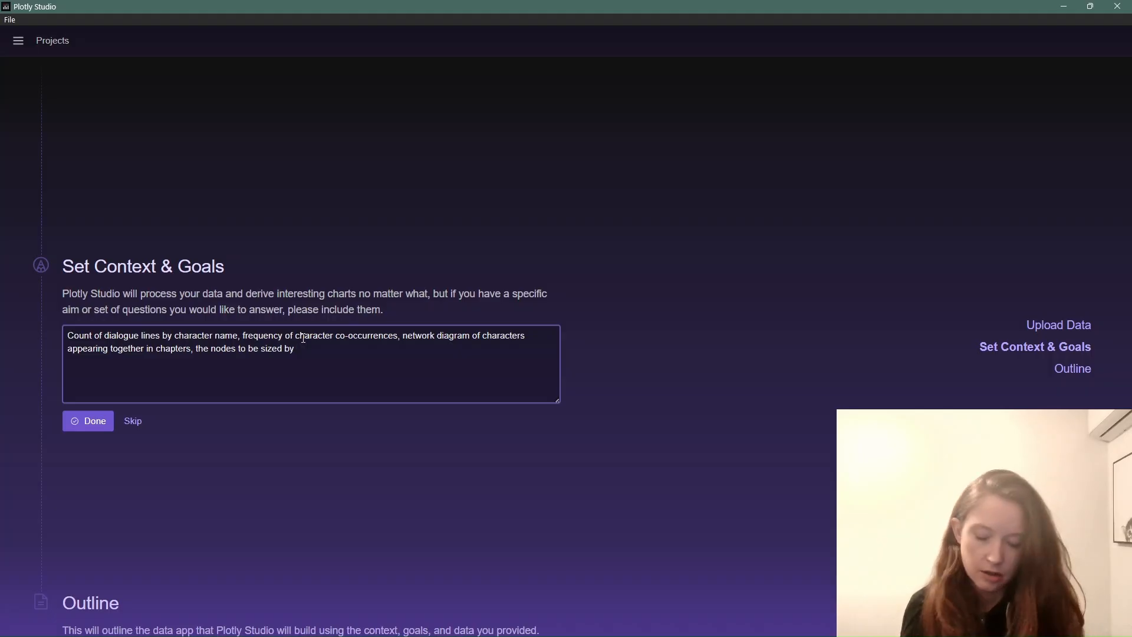
text(count of chap)
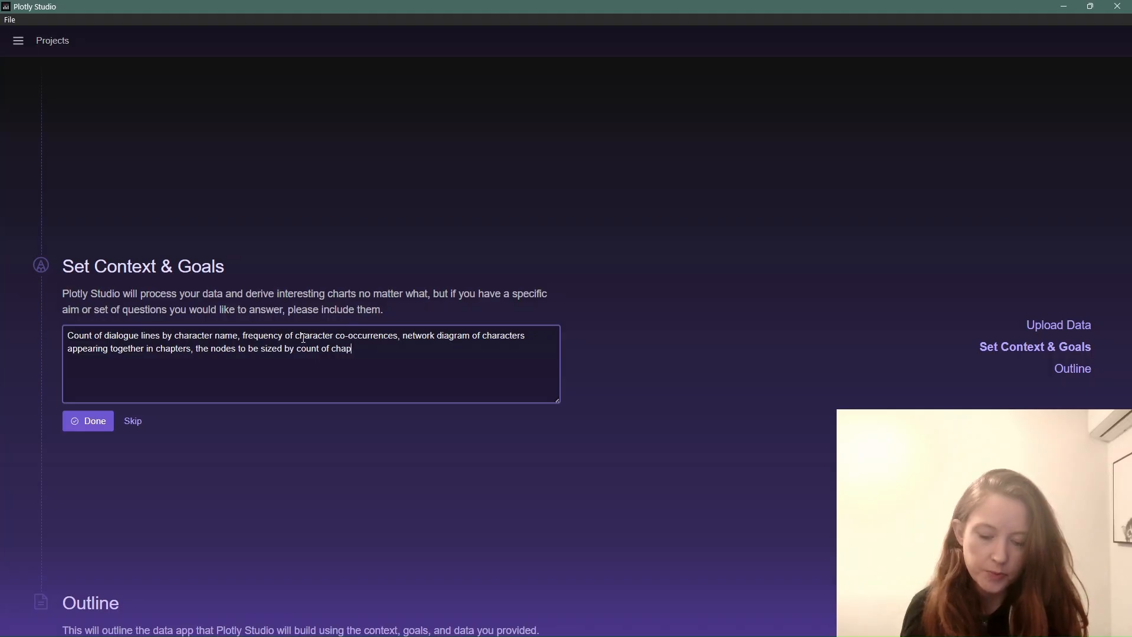
text(ter appearances)
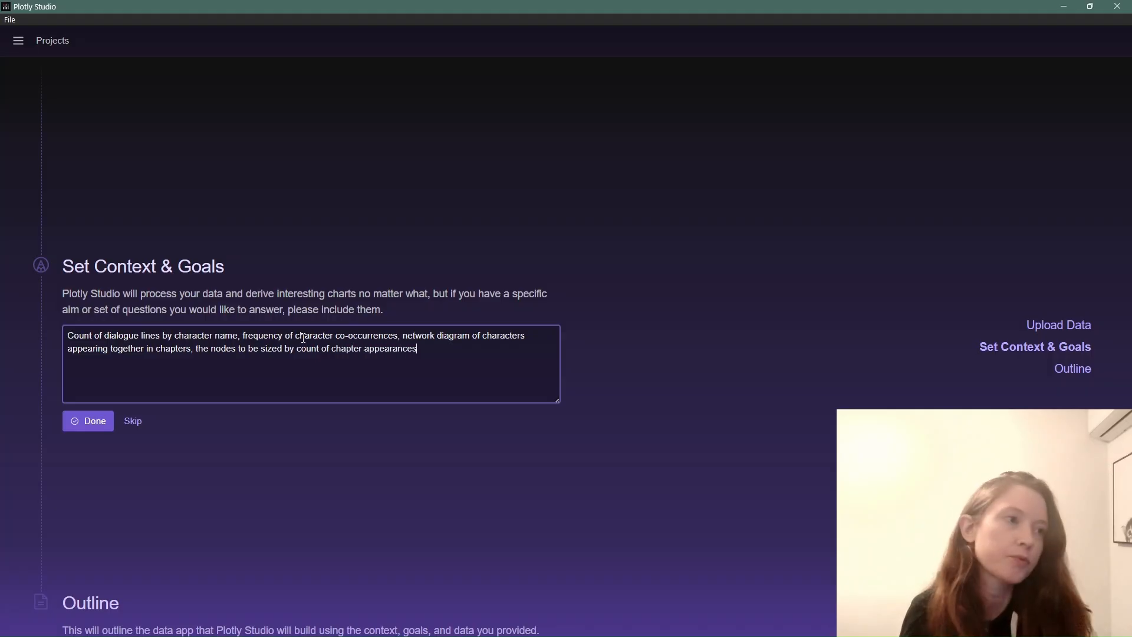
- Continue the network diagram description with "and the weights of the edges"
text( a)
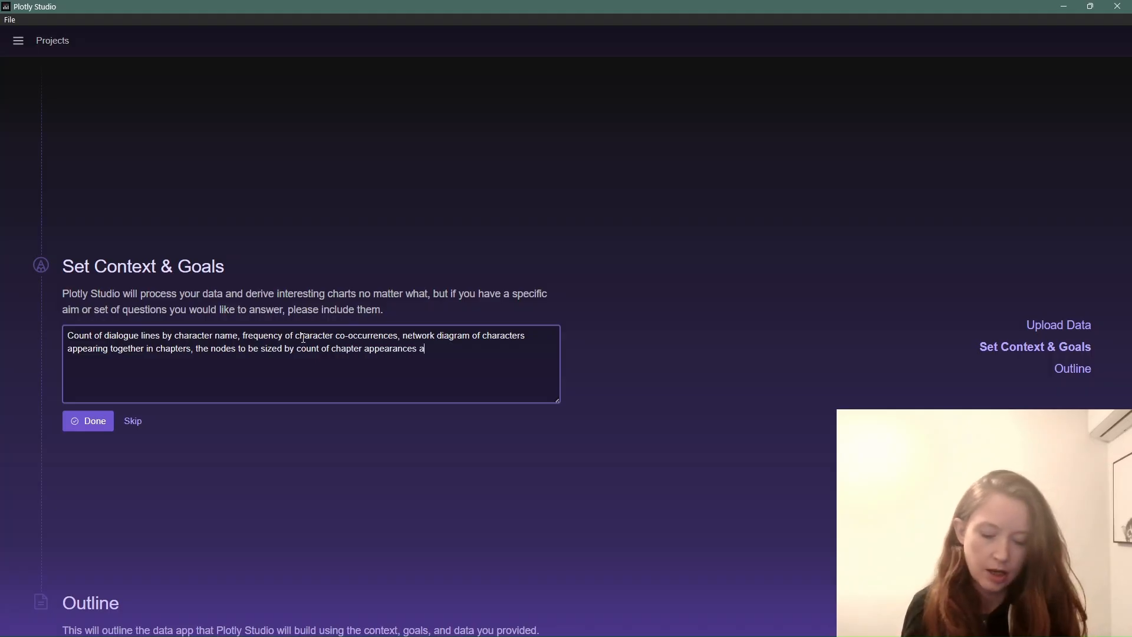
text(nd the weigh)
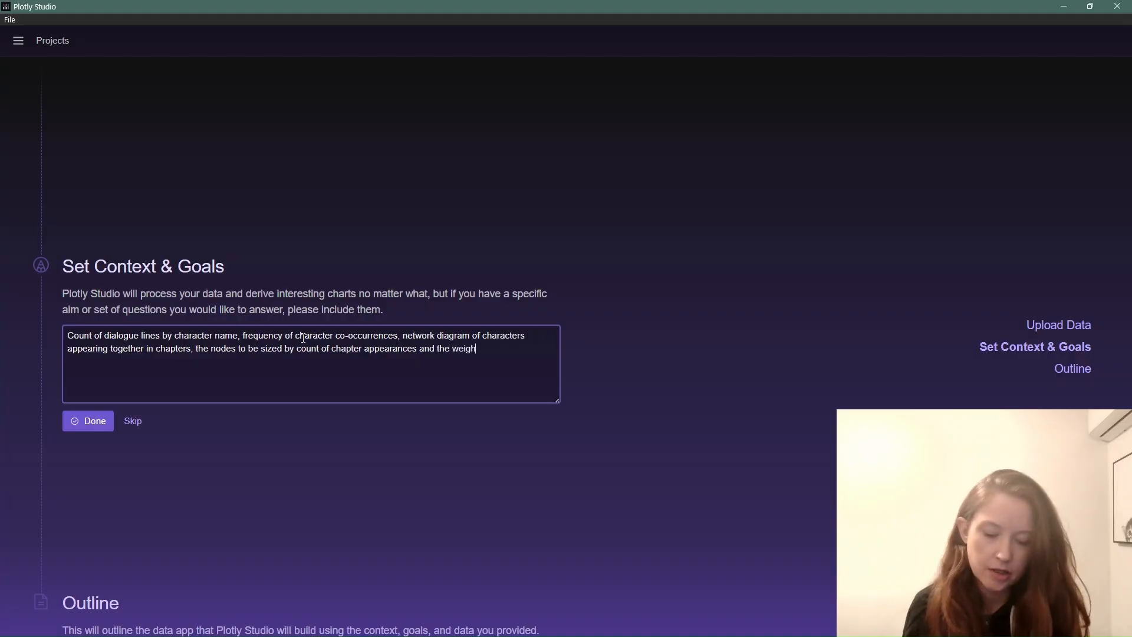
text(ts of the)
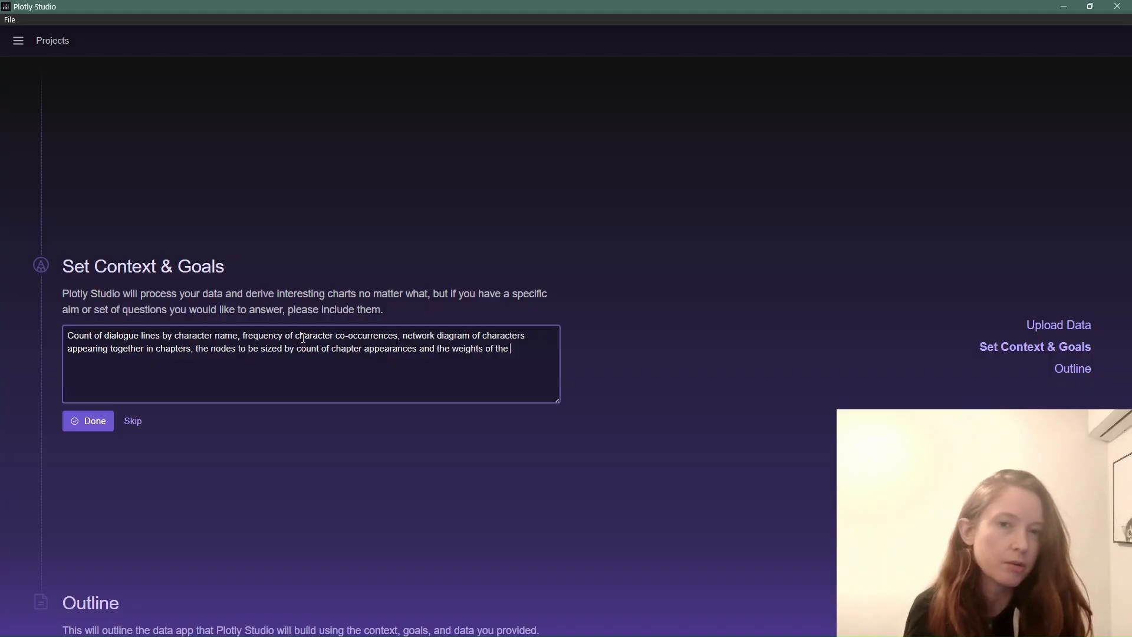
text(edges)
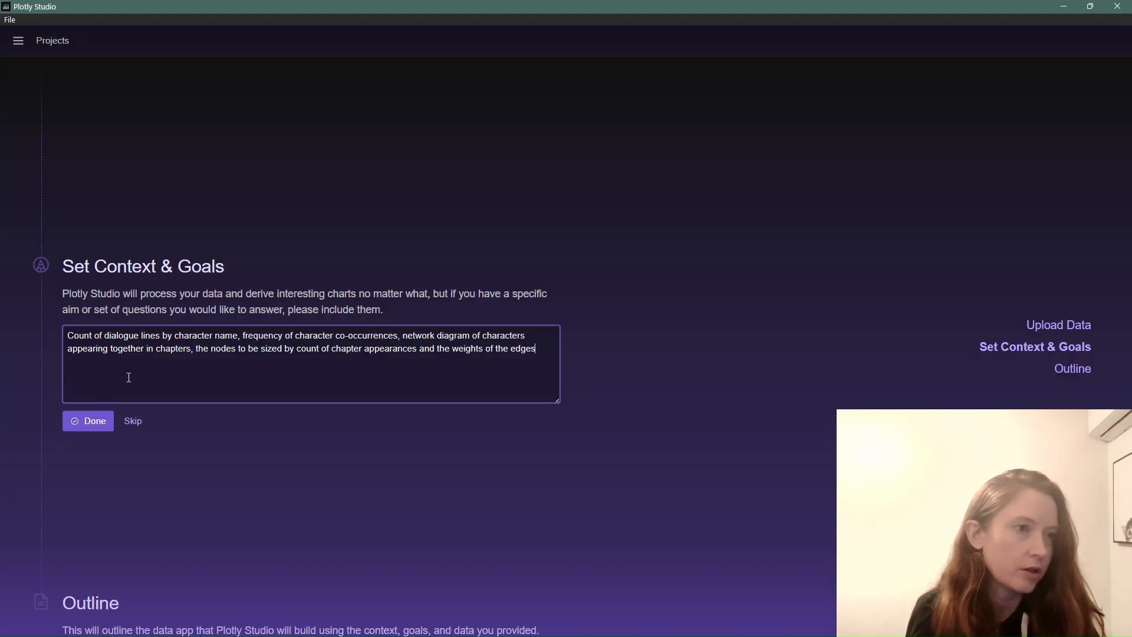
- Replace the comma after "together in chapters" with a dash and add "sized by" at the end of the context
click(196, 348)
key(BackSpace)
text(-)
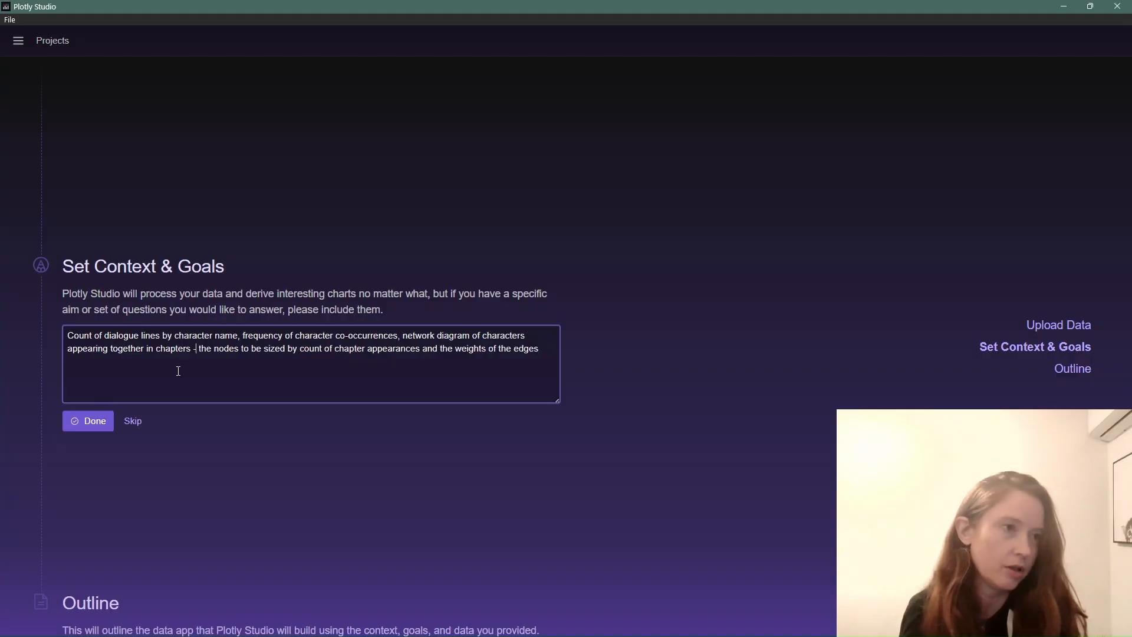
click(549, 348)
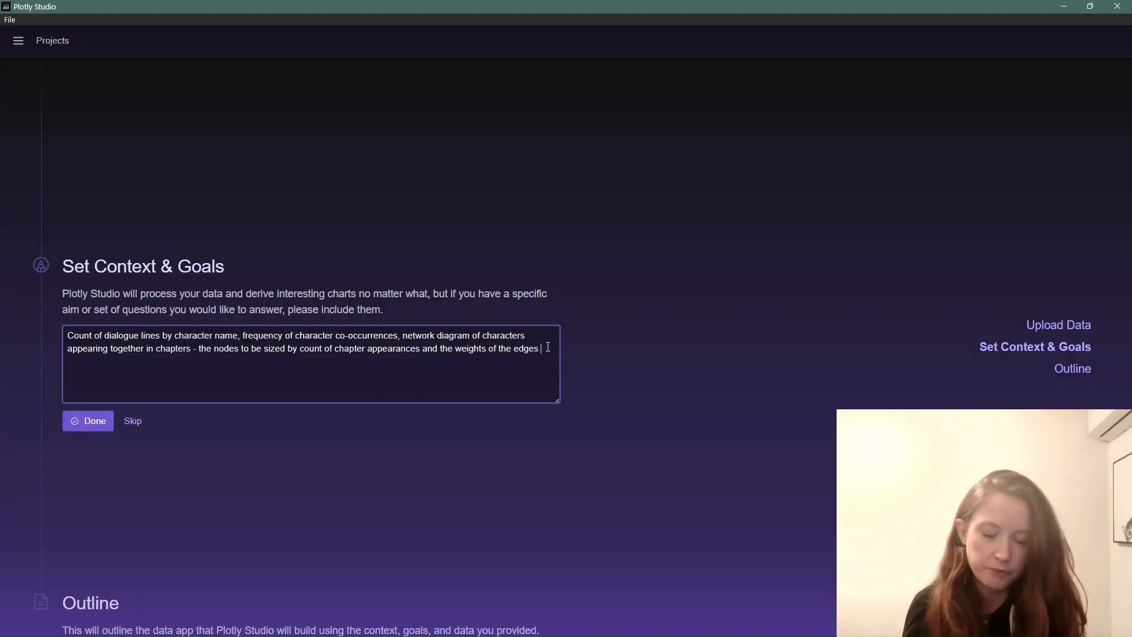
text(sized )
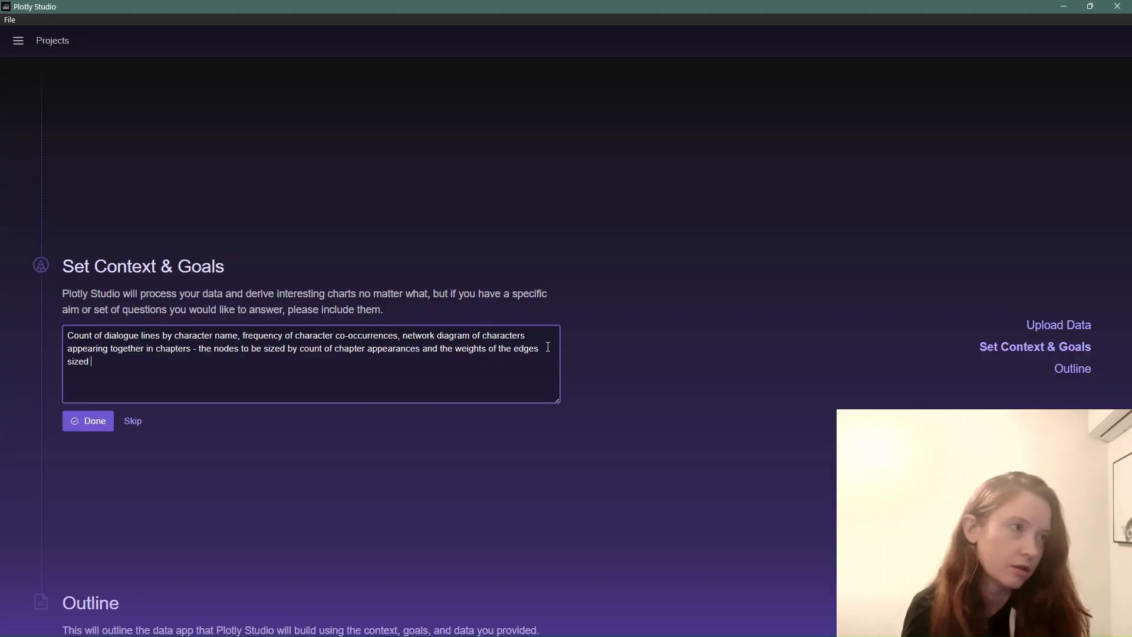
text(by)
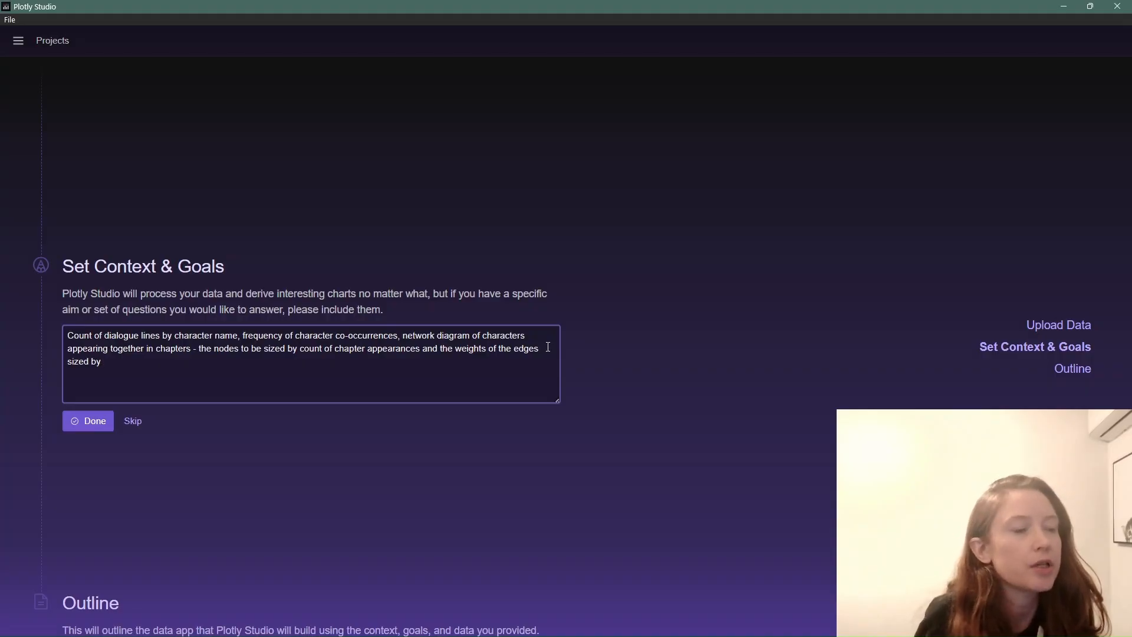
- Insert "of each character" after "count of chapter appearances" in the context
click(423, 349)
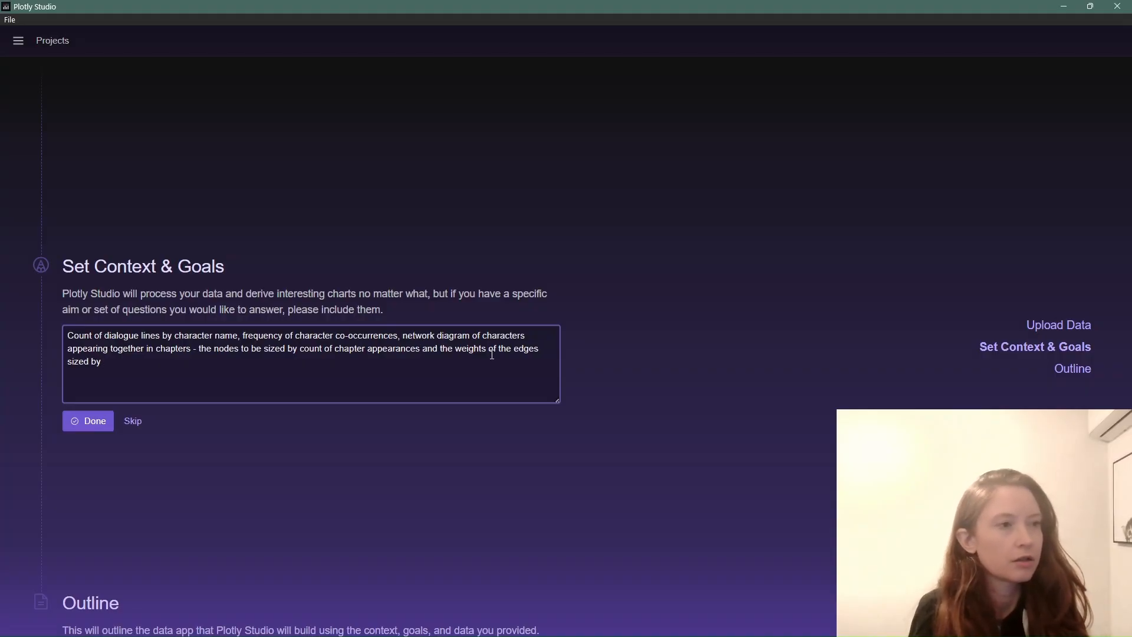
text(of each char)
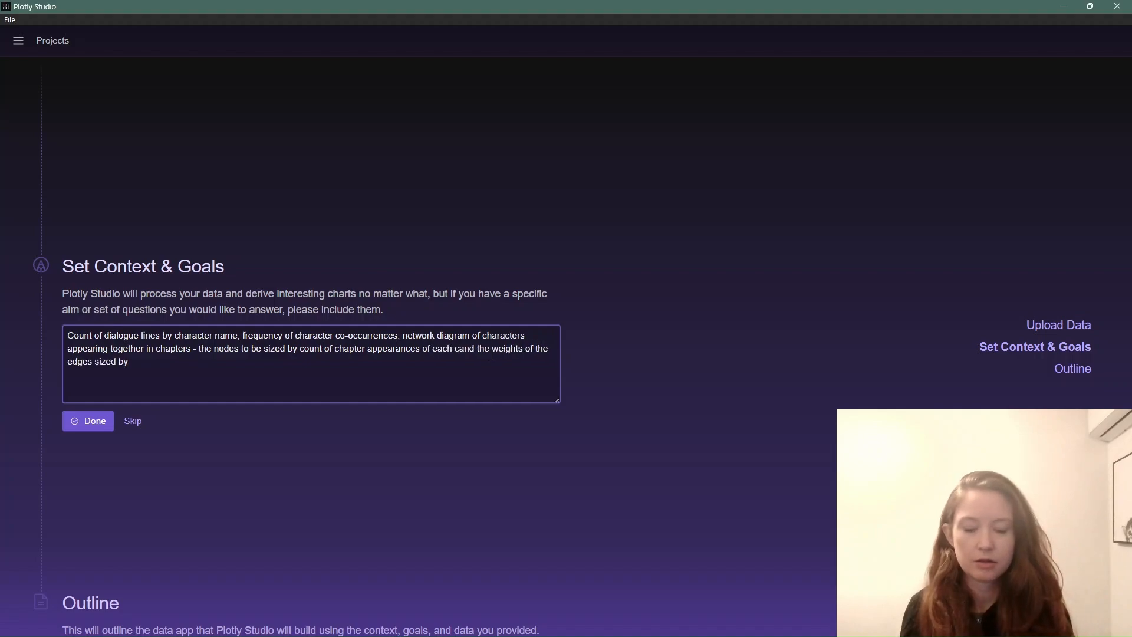
text(acter)
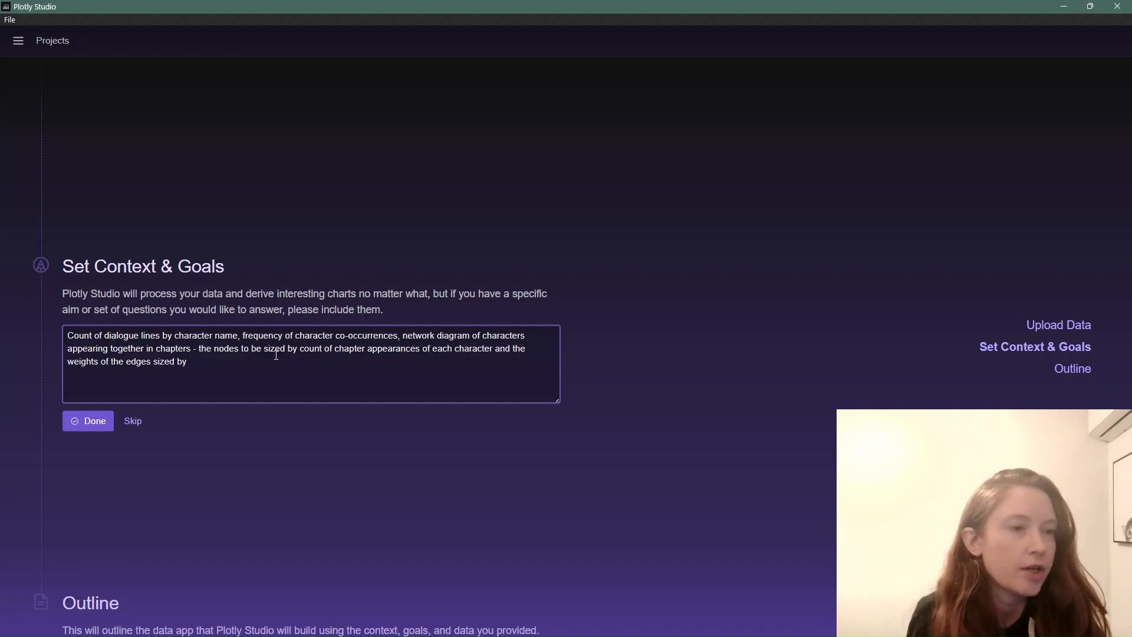
- Complete the edge weight description at the end of the context with "number of co-occurrences.", correcting the spelling
click(253, 364)
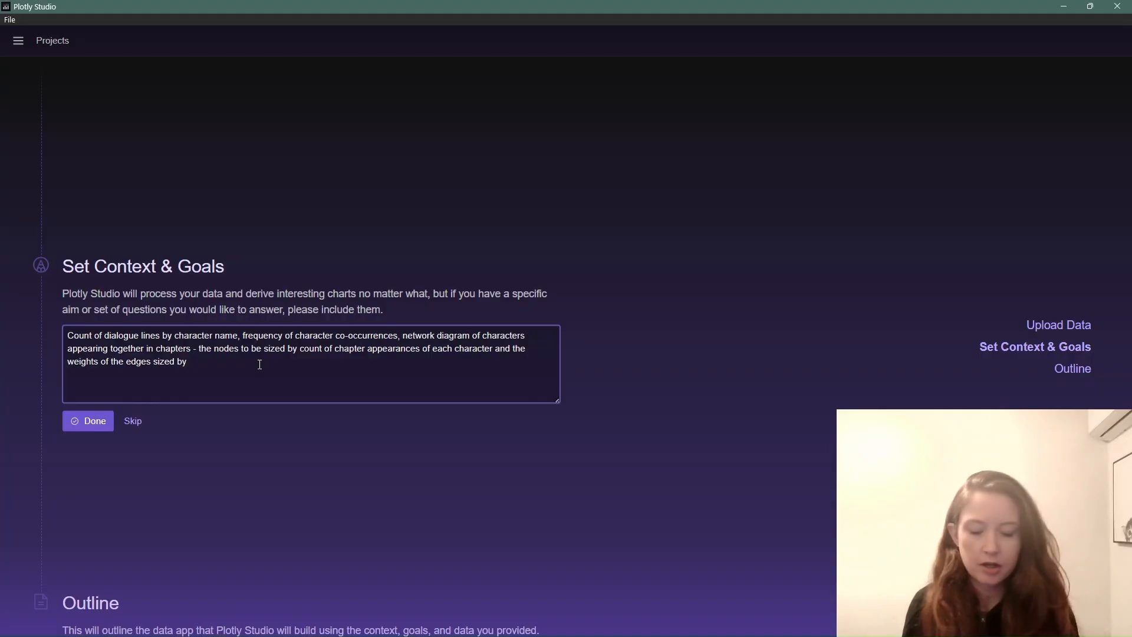
text(number of co)
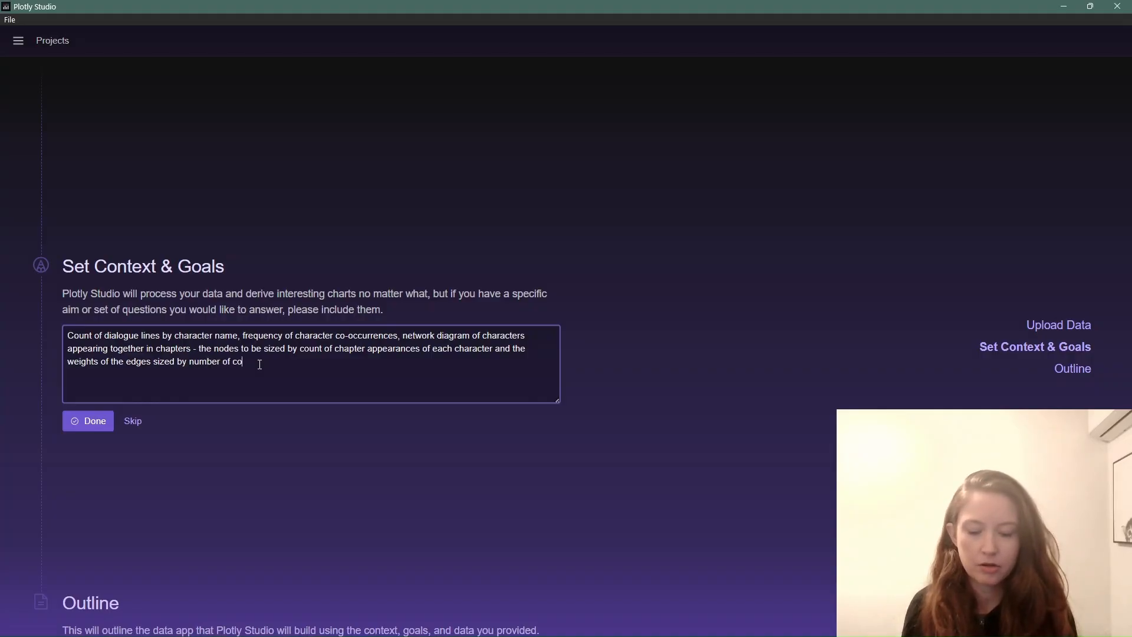
text(-occere)
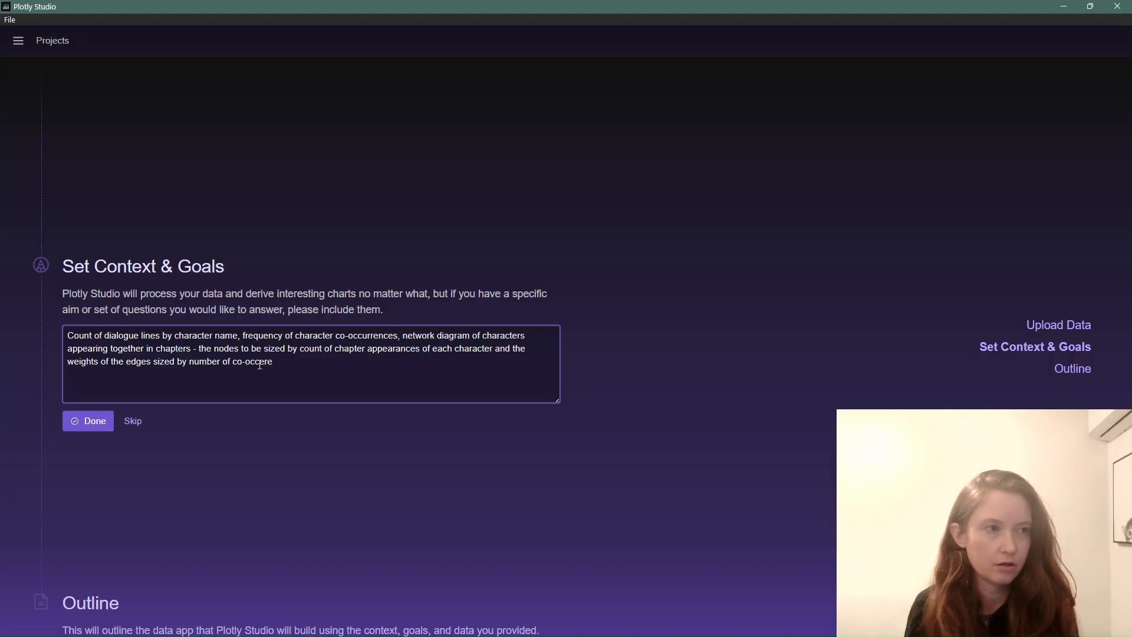
key(BackSpace)
key(BackSpace)
key(BackSpace)
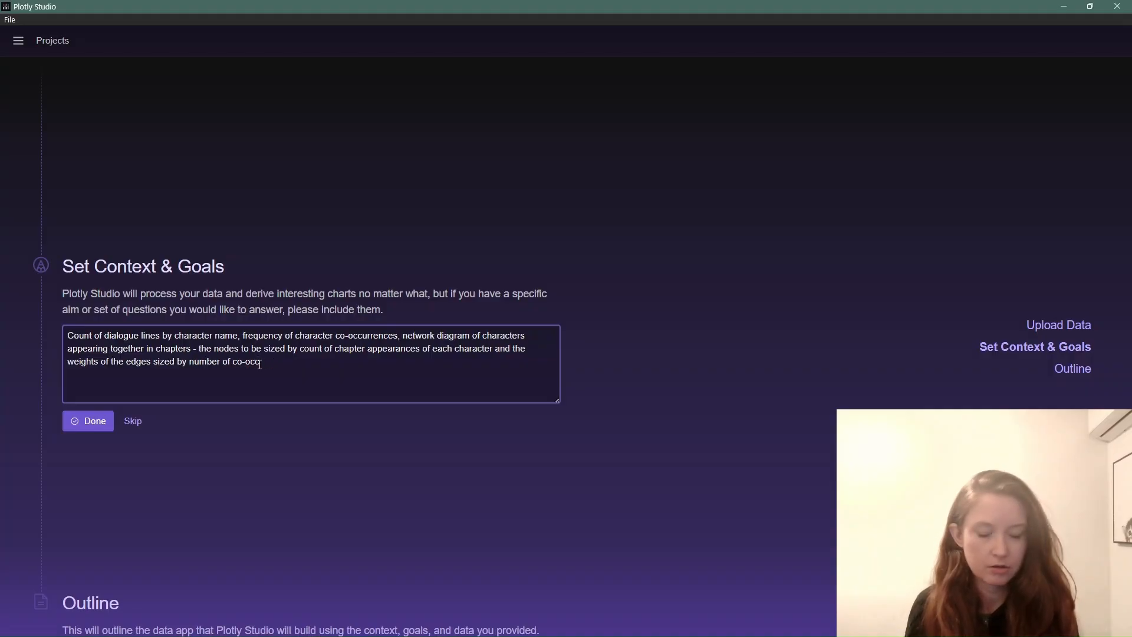
text(urnace)
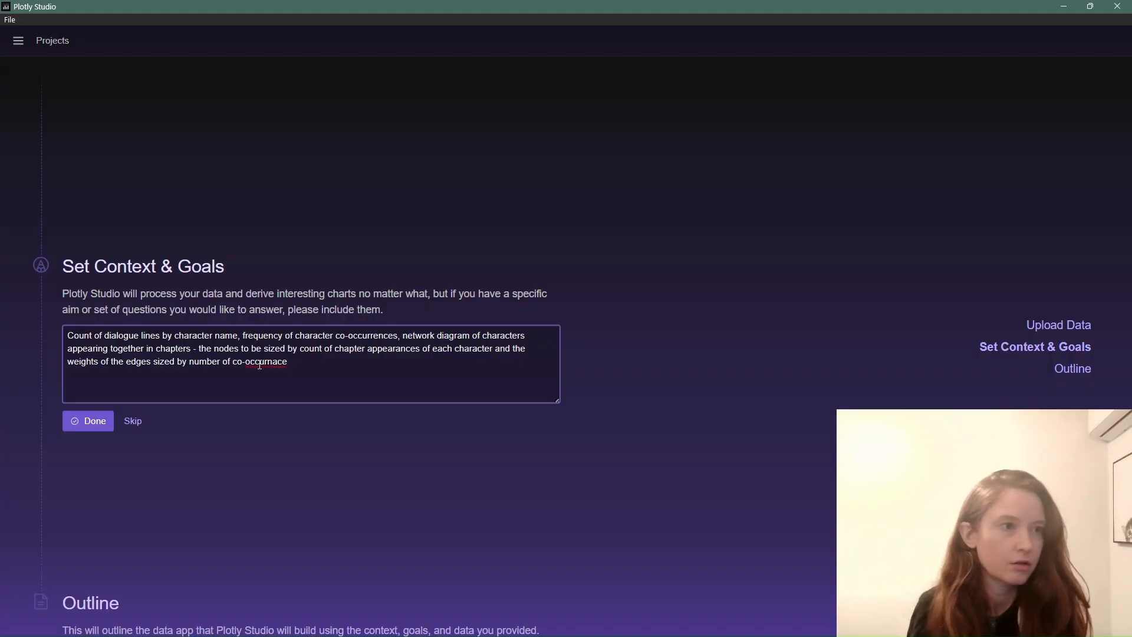
key(BackSpace)
key(BackSpace)
key(BackSpace)
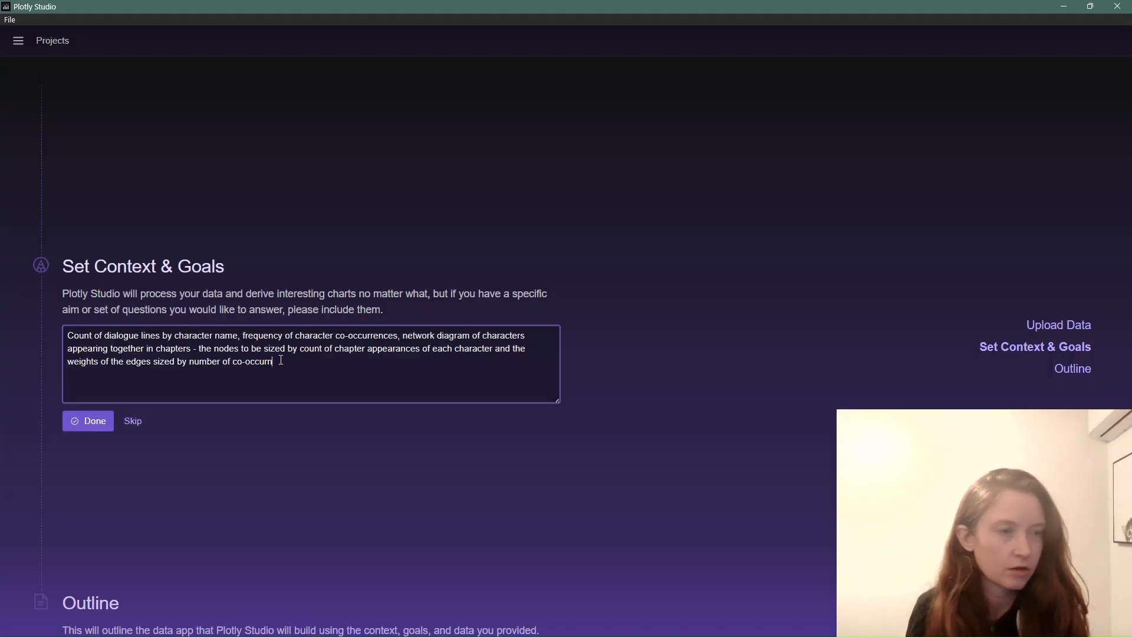
key(BackSpace)
text(e)
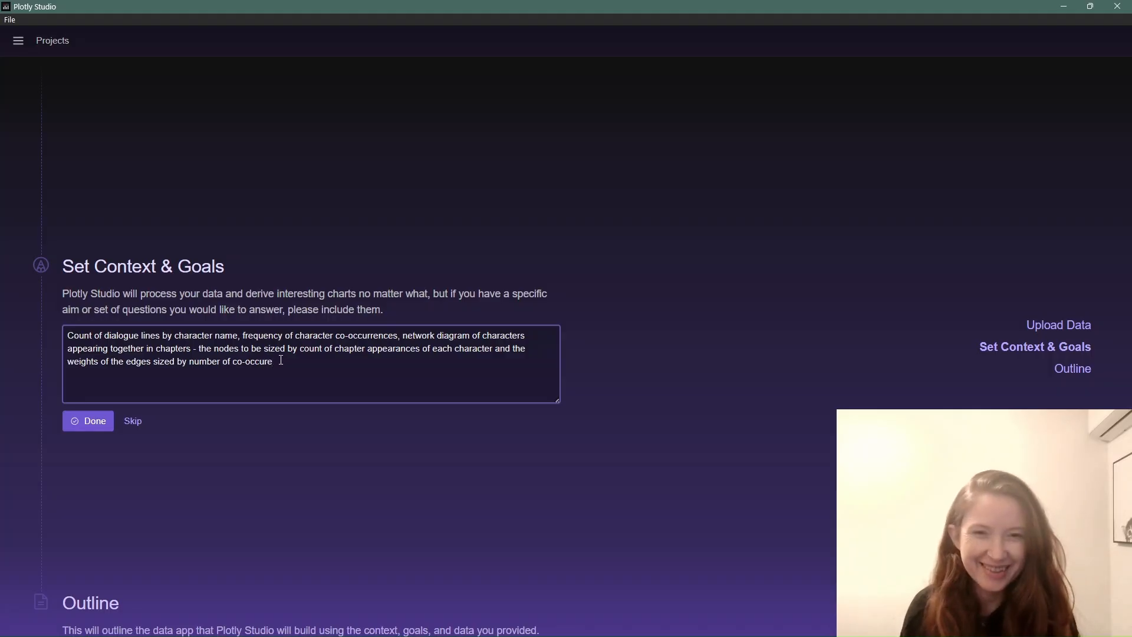
key(BackSpace)
text(rence)
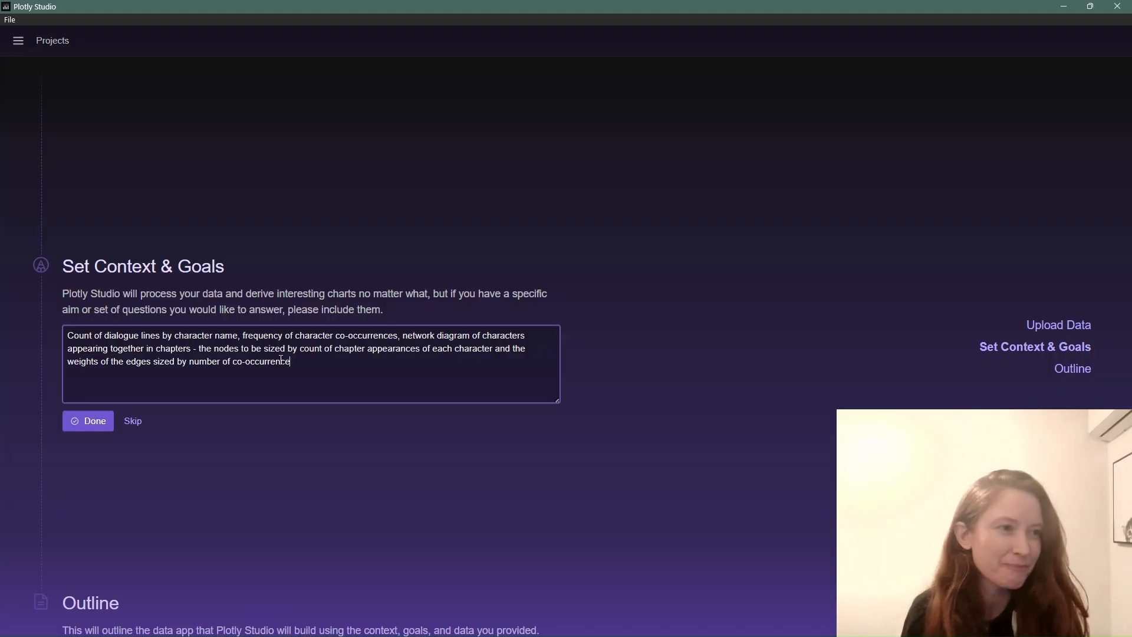
text(s.)
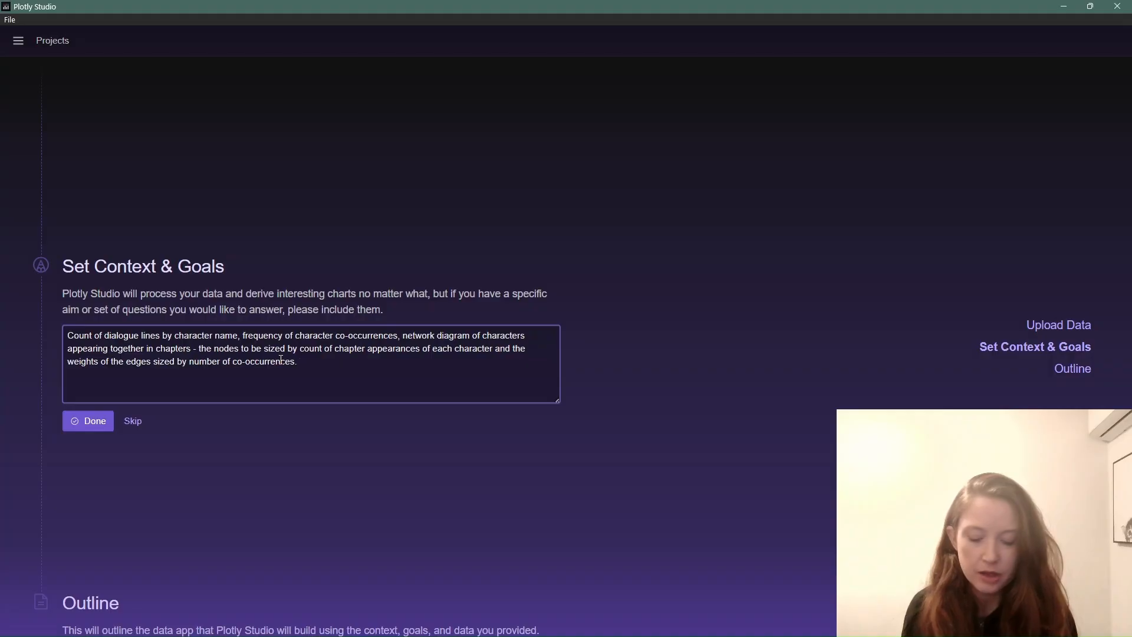
- Append "Sentiment analysis of the movie dialogue by chapter and movie." to the context and goals
text(Sentiment a)
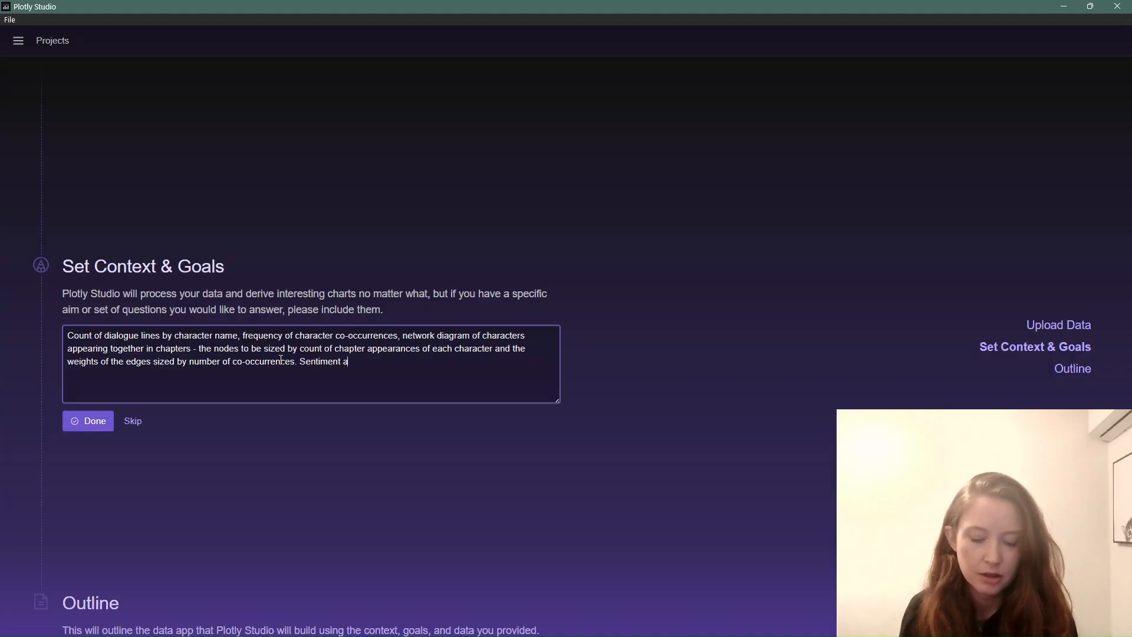
text(nalys)
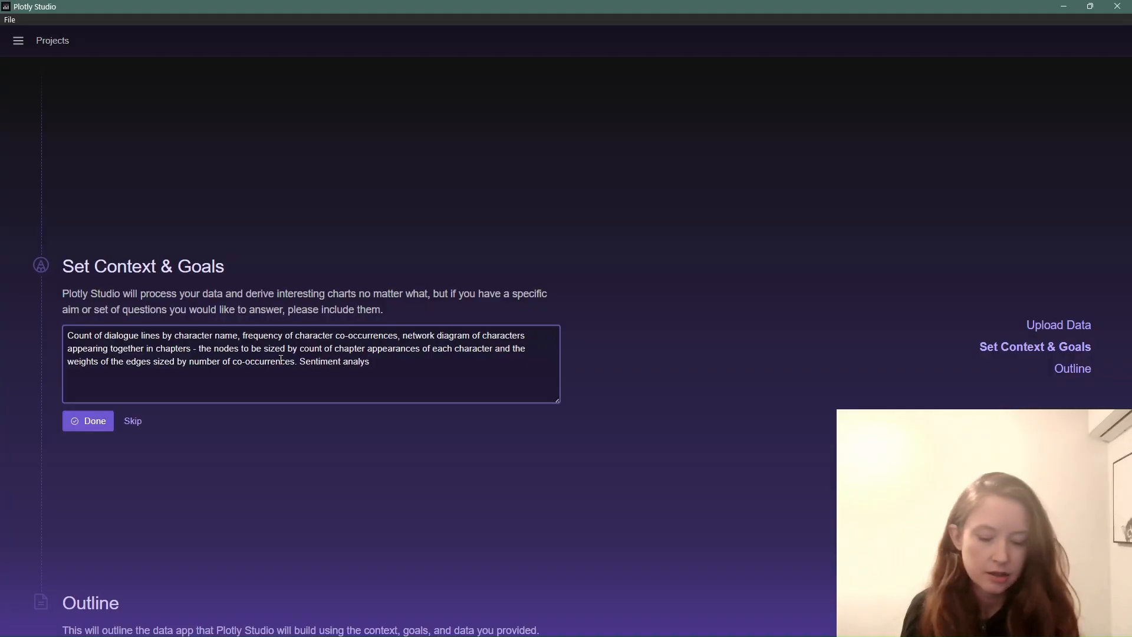
text(is of the )
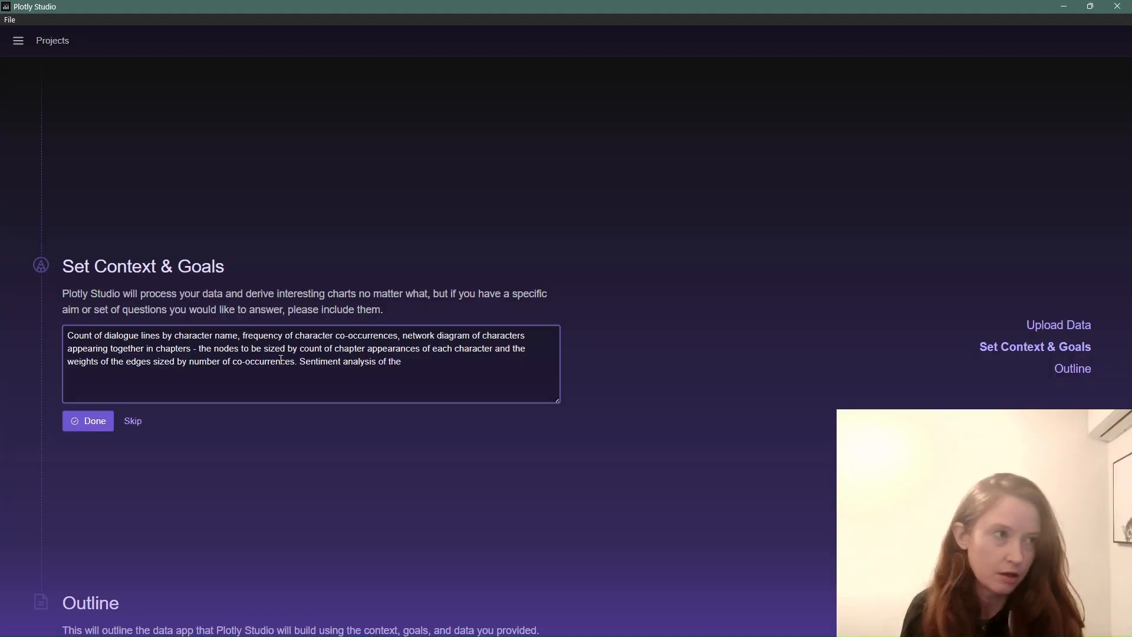
text(movie )
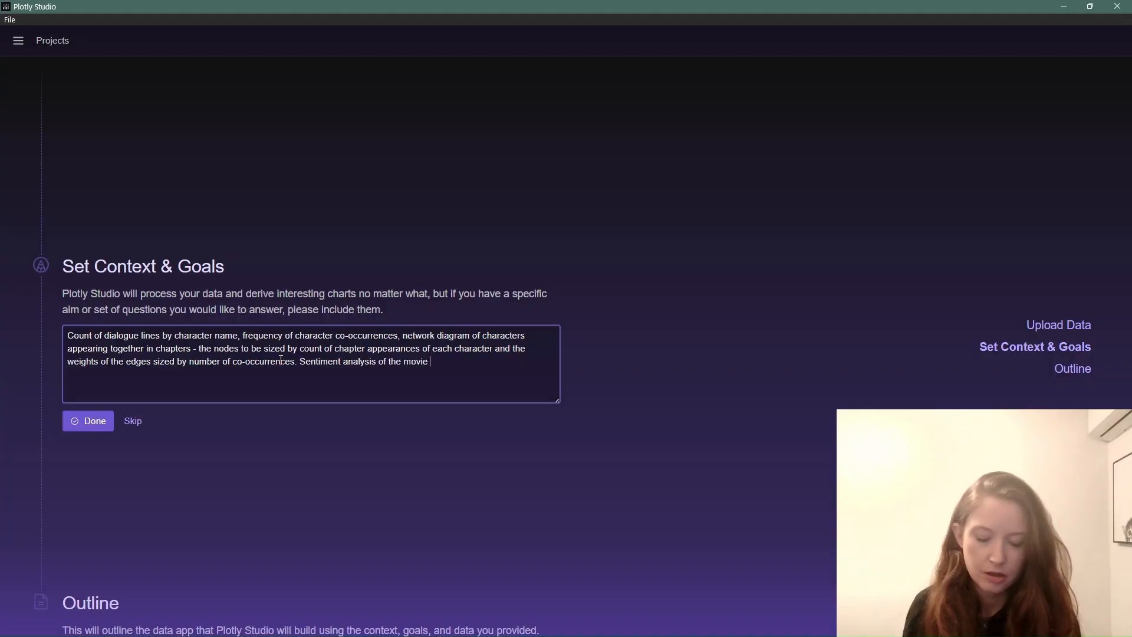
text(dialogue )
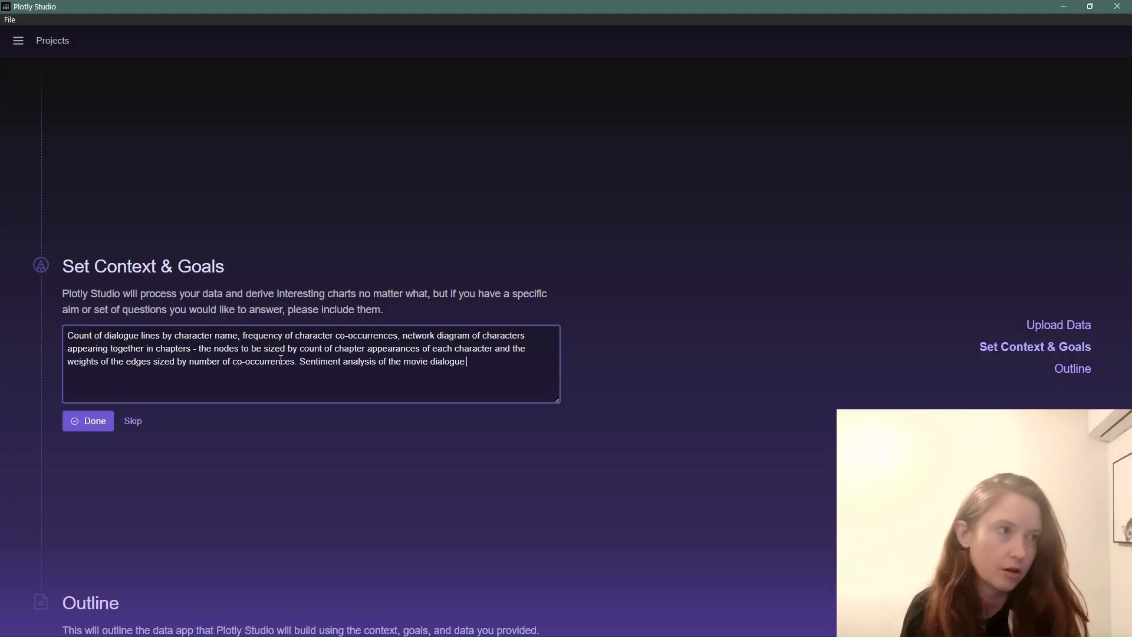
text(by )
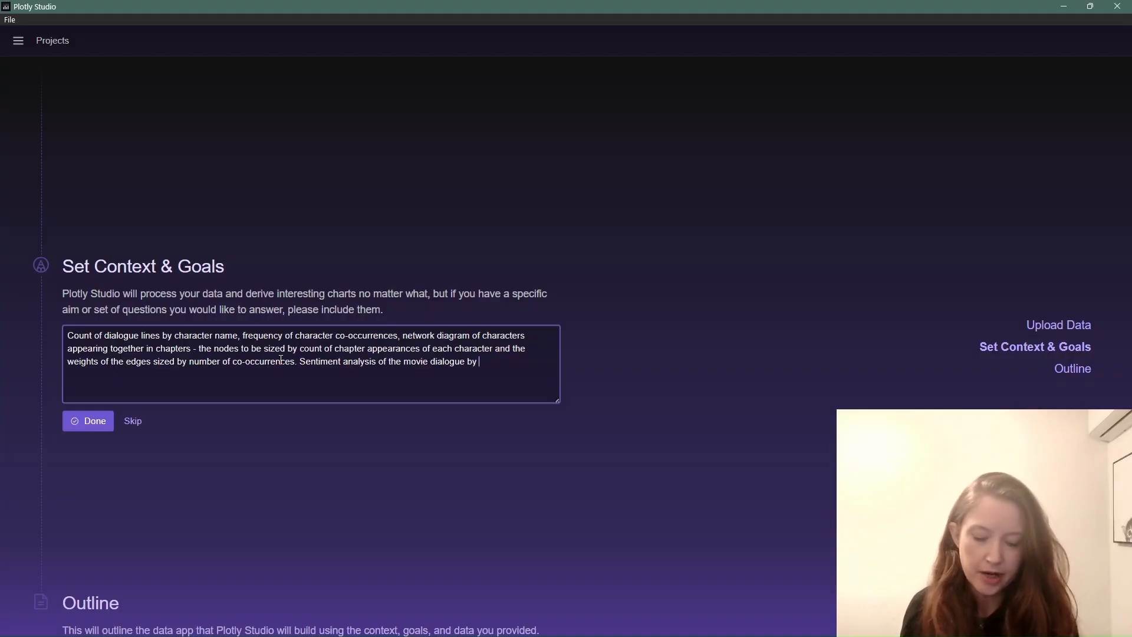
text(chapter)
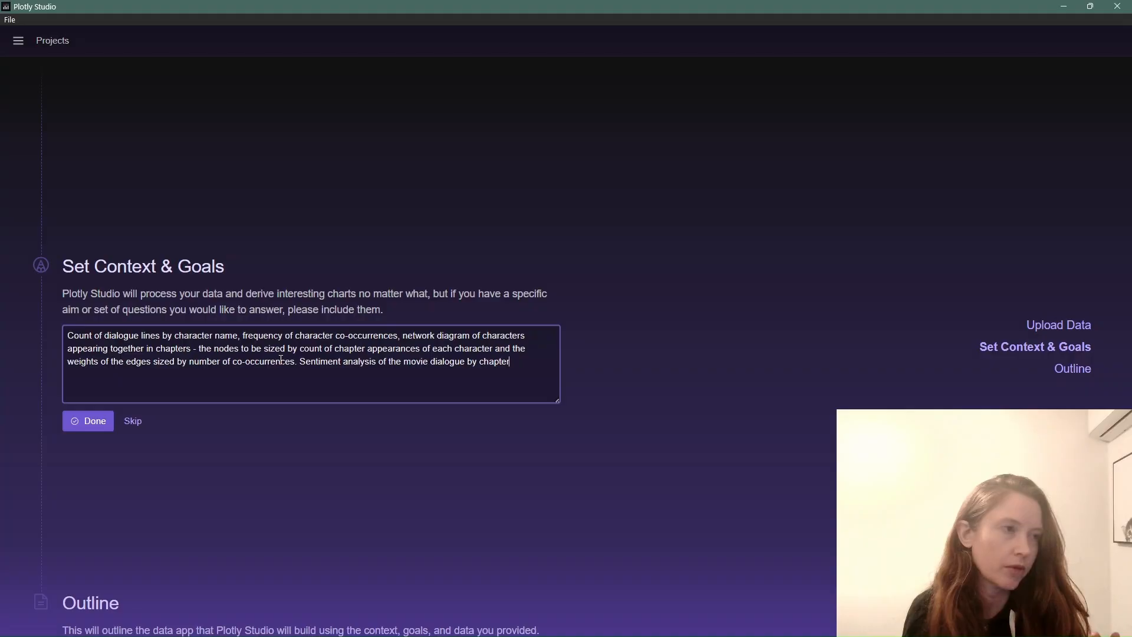
text(and mov)
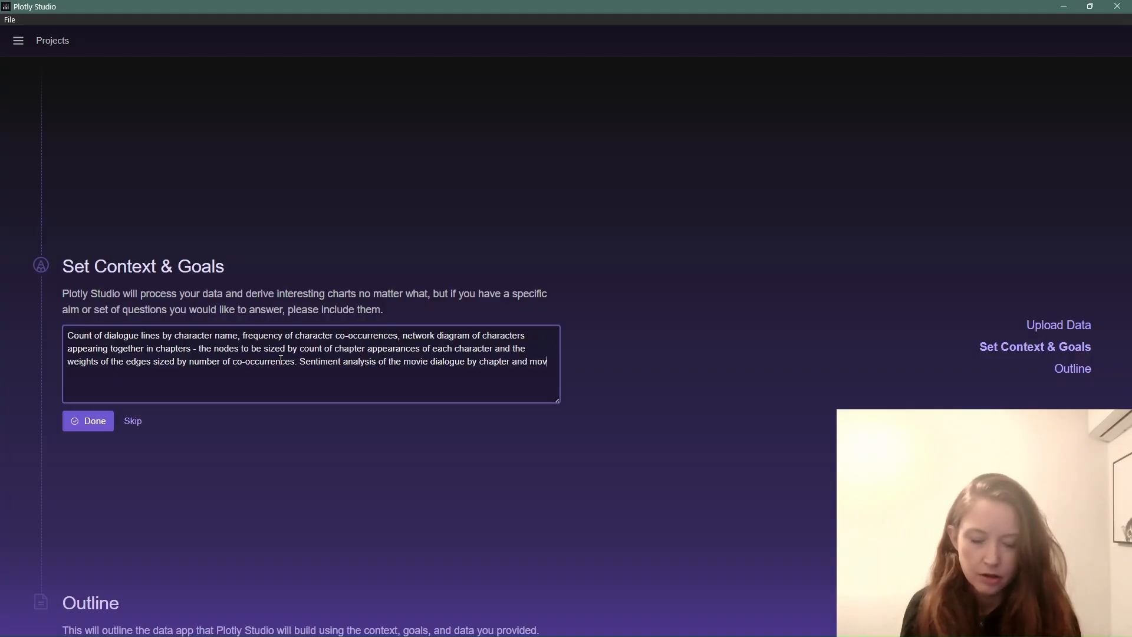
text(ie.)
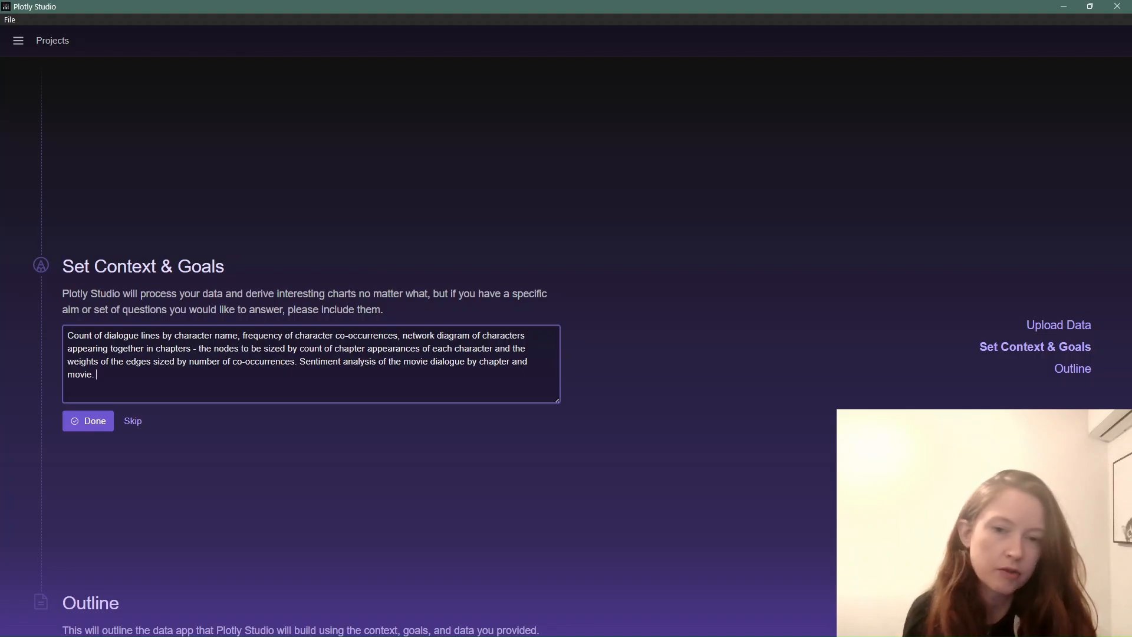
- Check the dialogue columns of Combined.csv in Excel, and append 'Count of "!" and "?" by chapter.' to the context in Plotly Studio
key(alt+Tab)
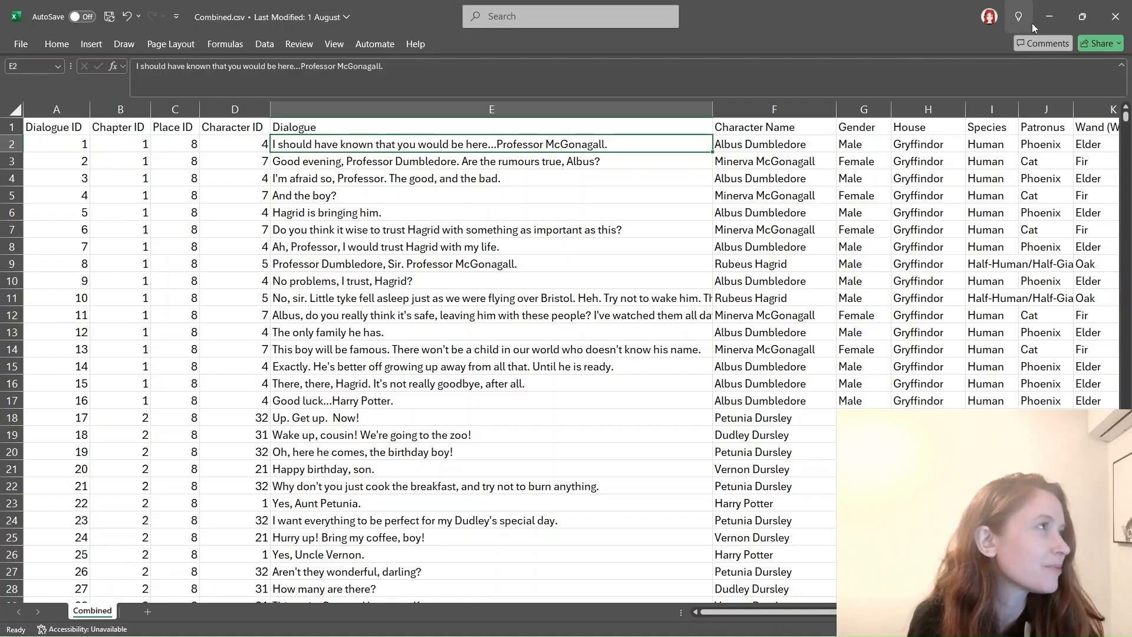
click(1049, 17)
click(154, 373)
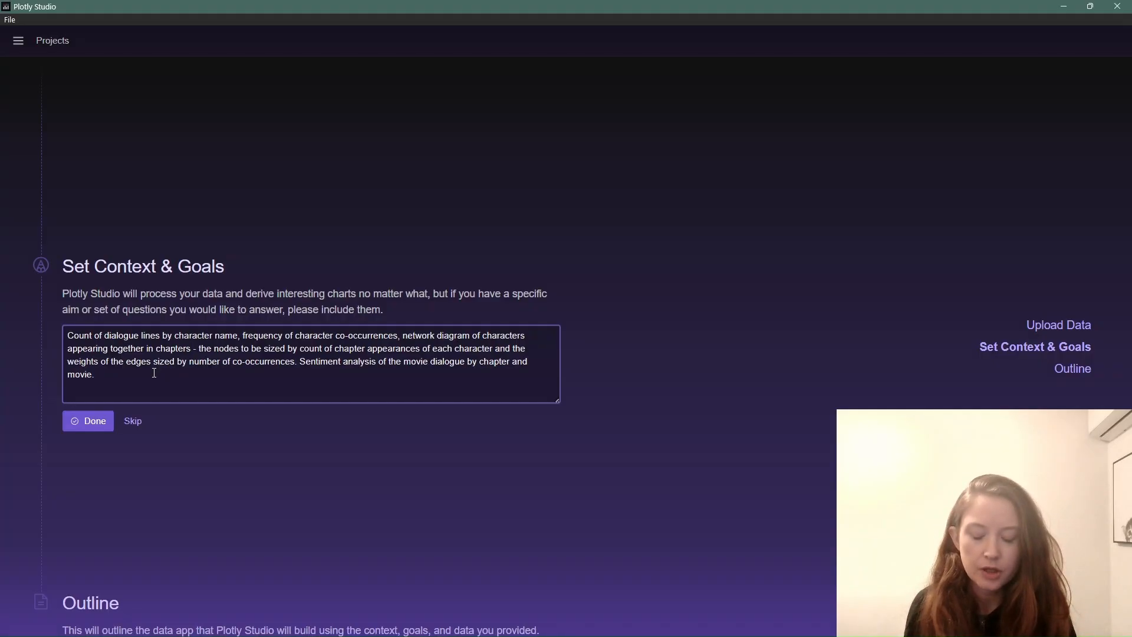
text(Count)
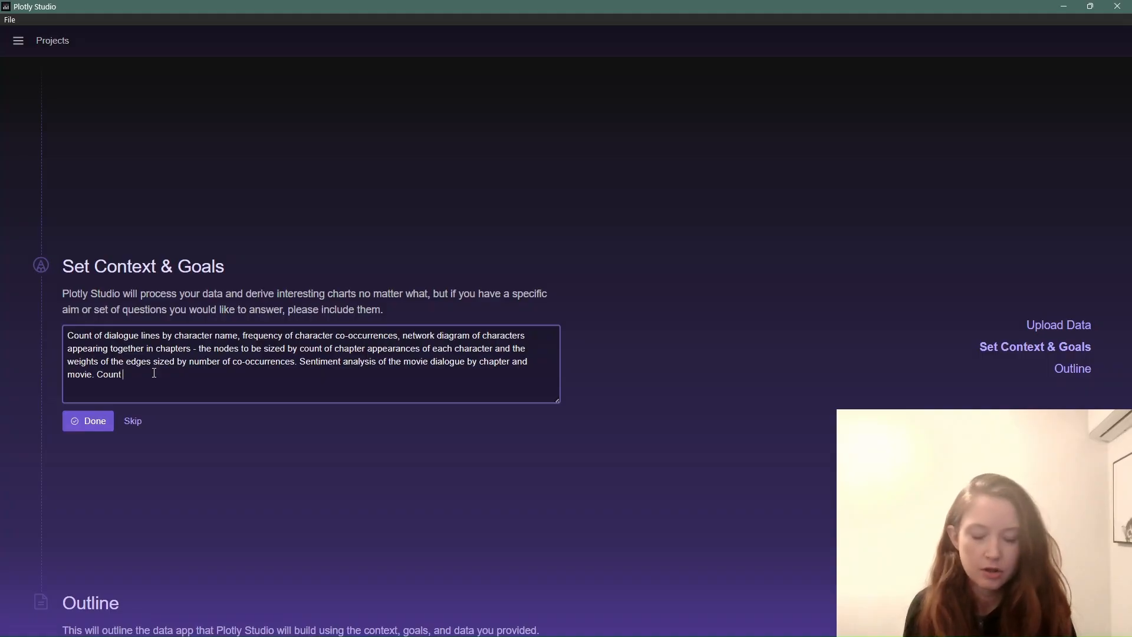
text( of ")
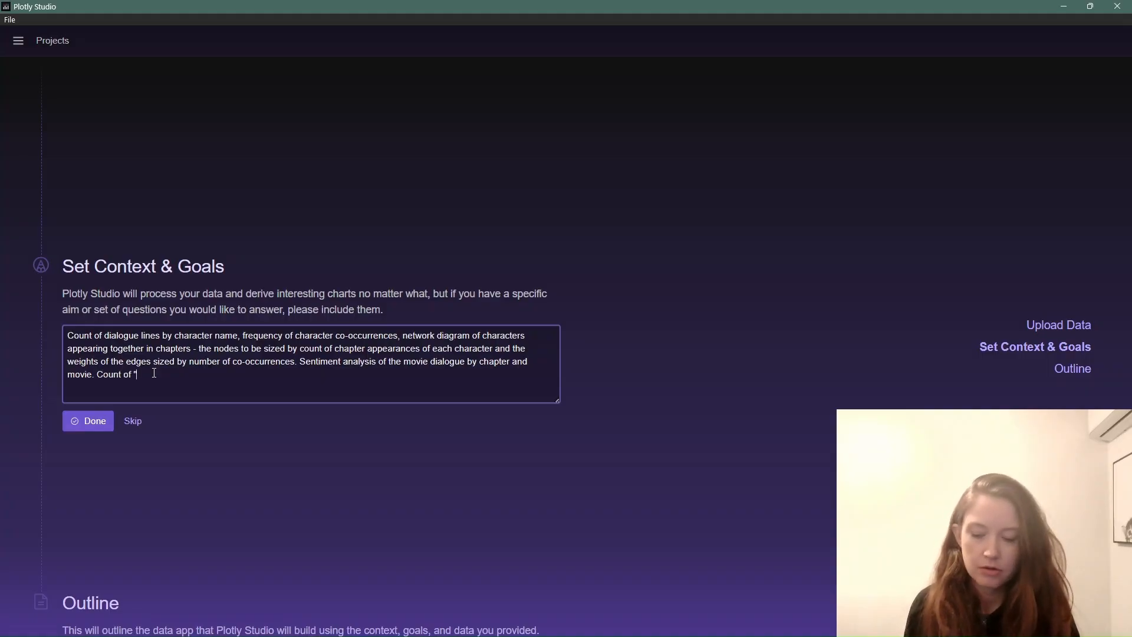
text(I" )
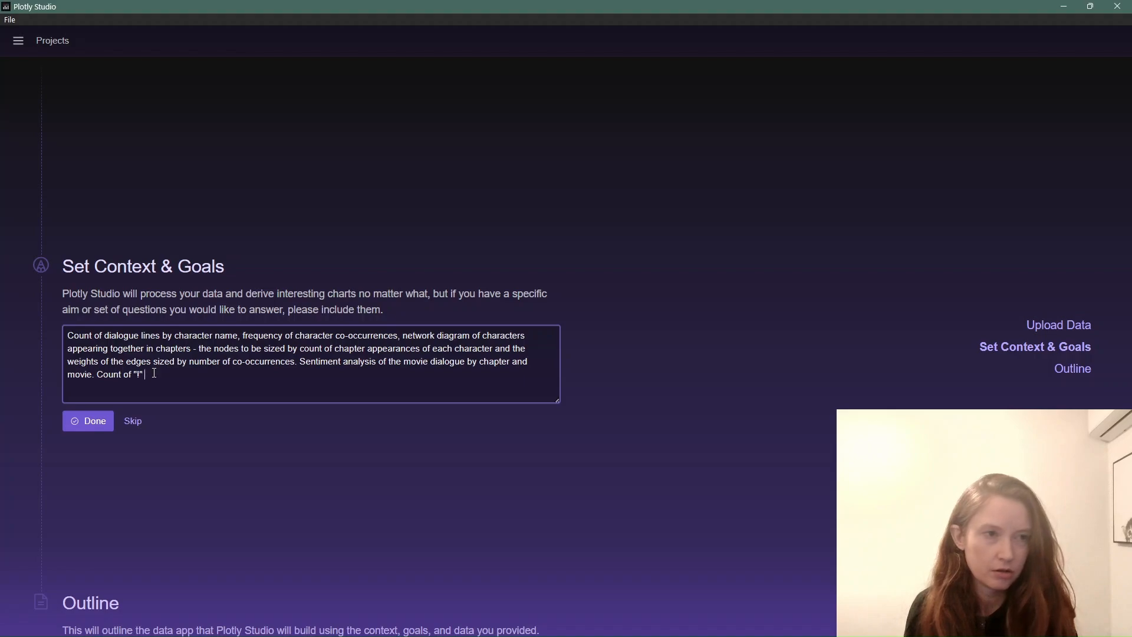
text(and ")
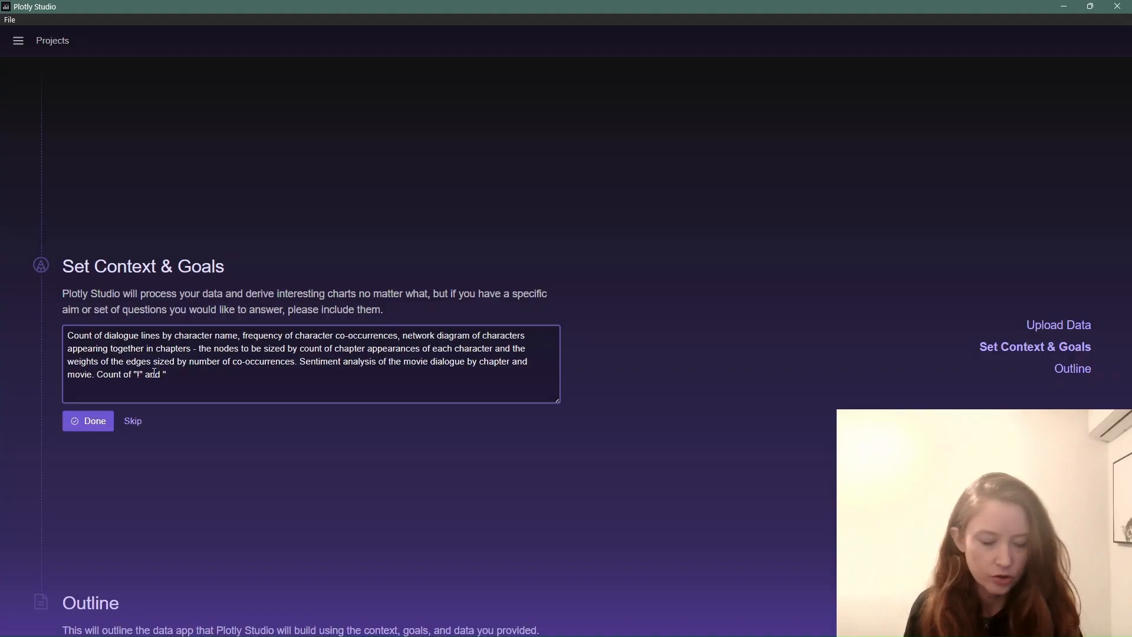
text(/)
text(?" )
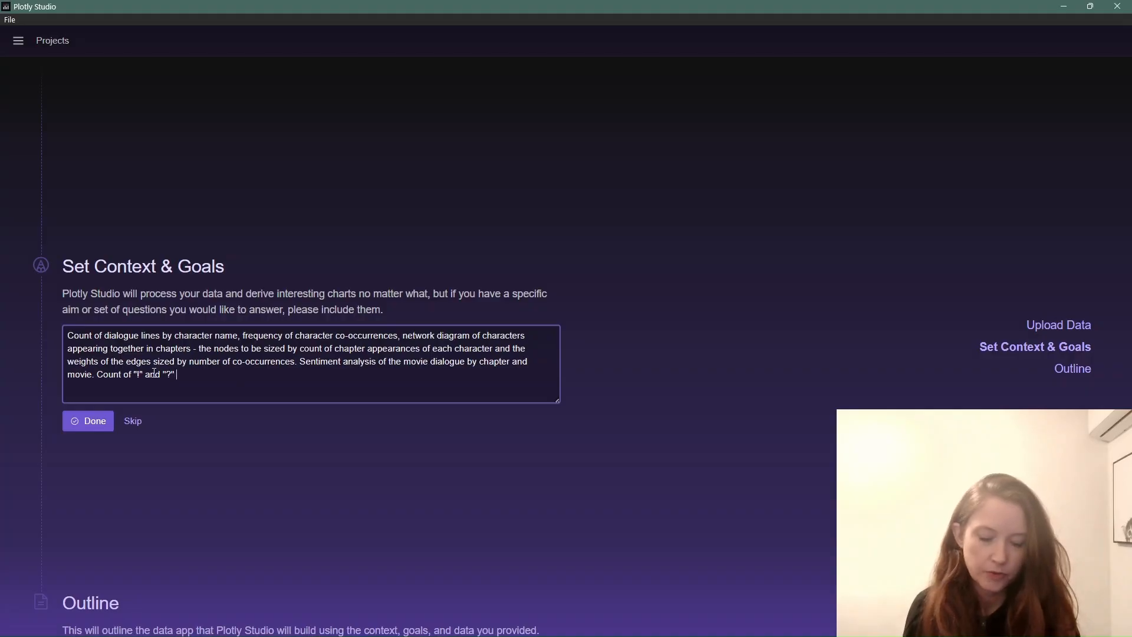
text(by cha)
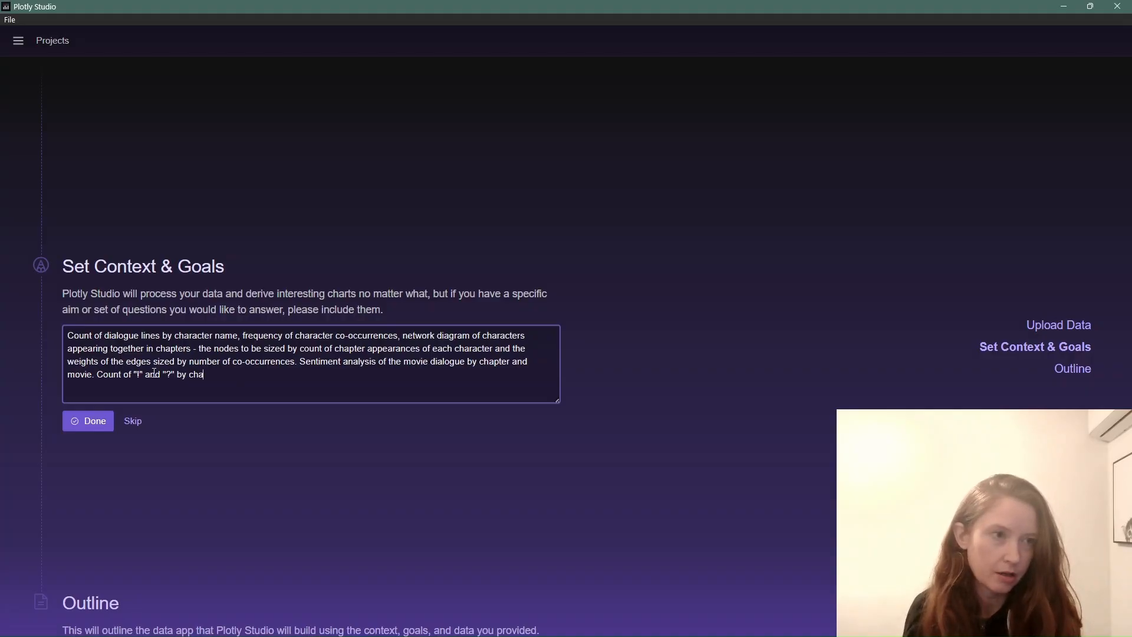
text(pter)
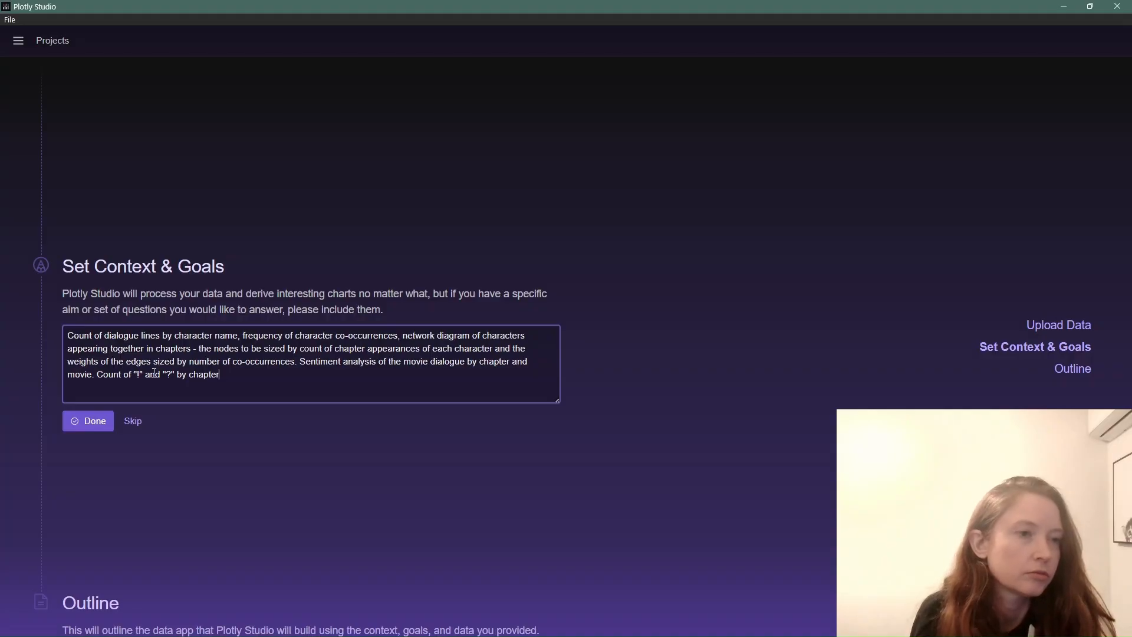
click(177, 375)
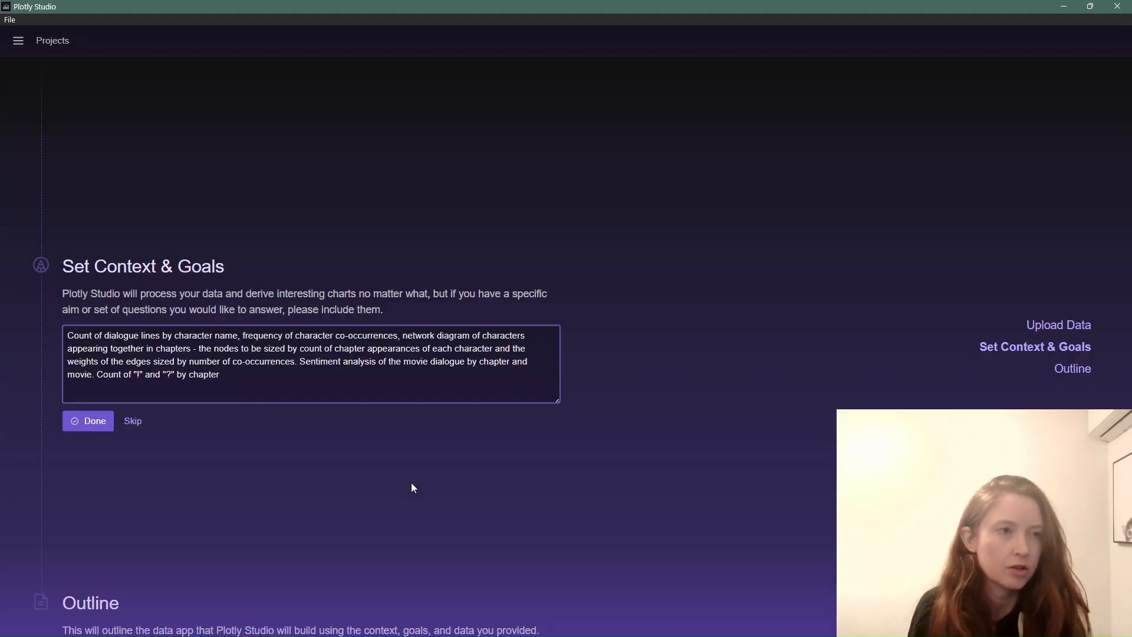
click(244, 376)
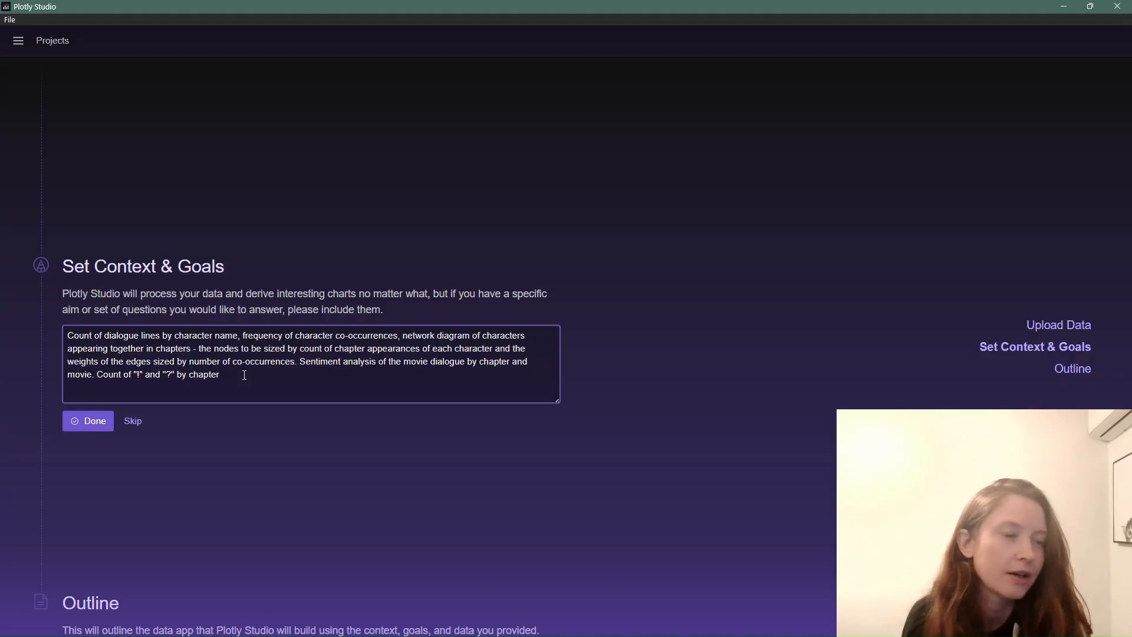
text(.)
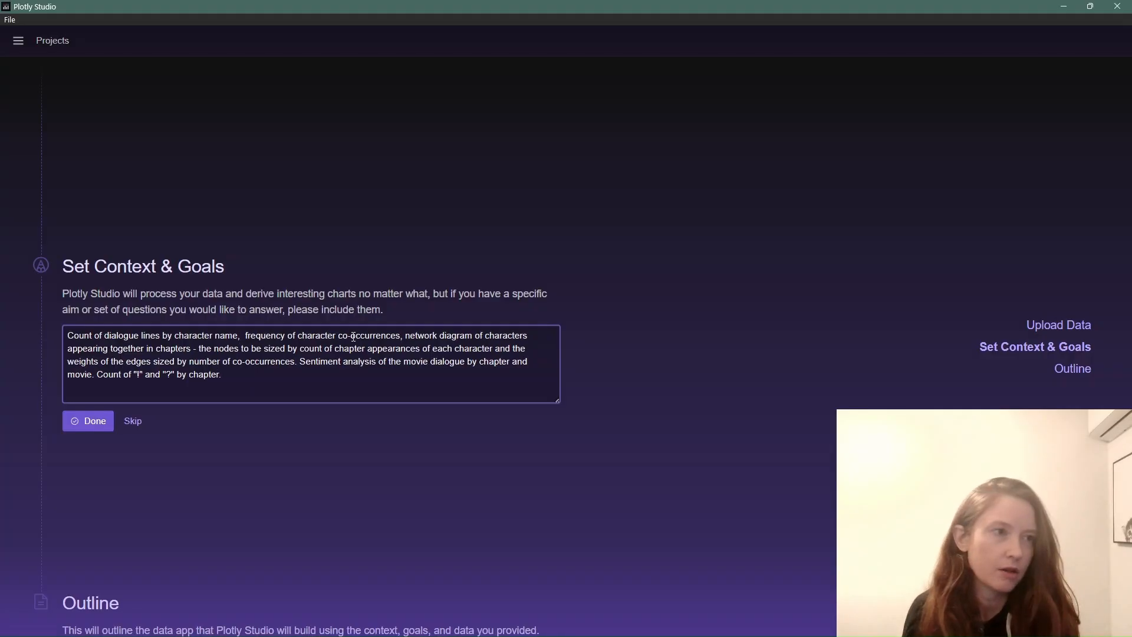
- Replace the comma after "character name" with a period and insert "Dialogue lines by house and gender." after it
key(BackSpace)
key(BackSpace)
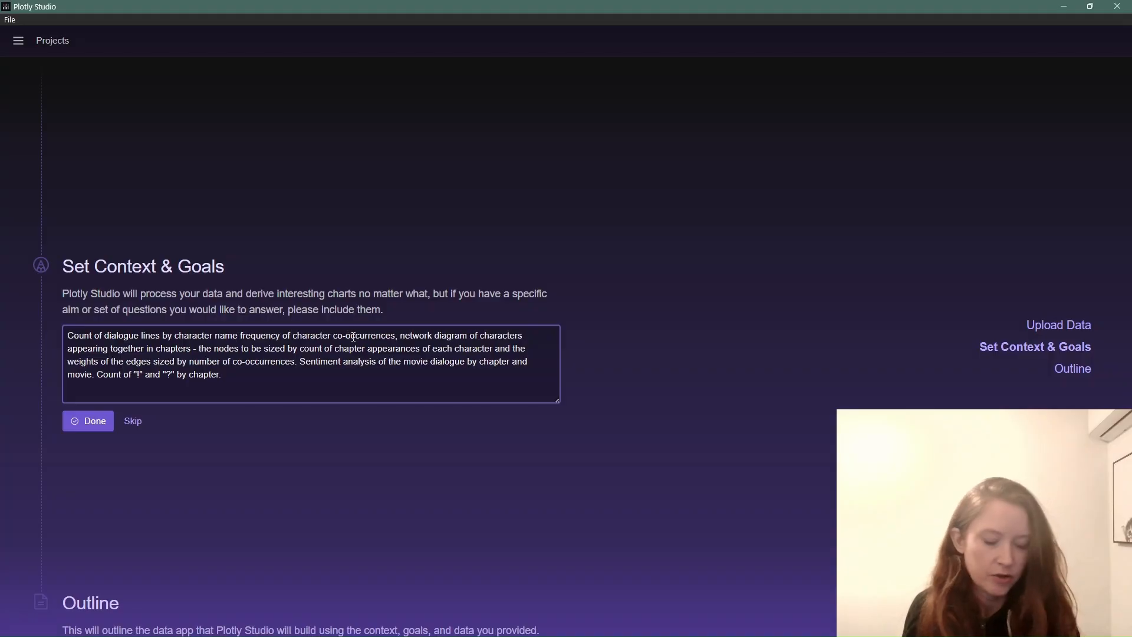
text(. )
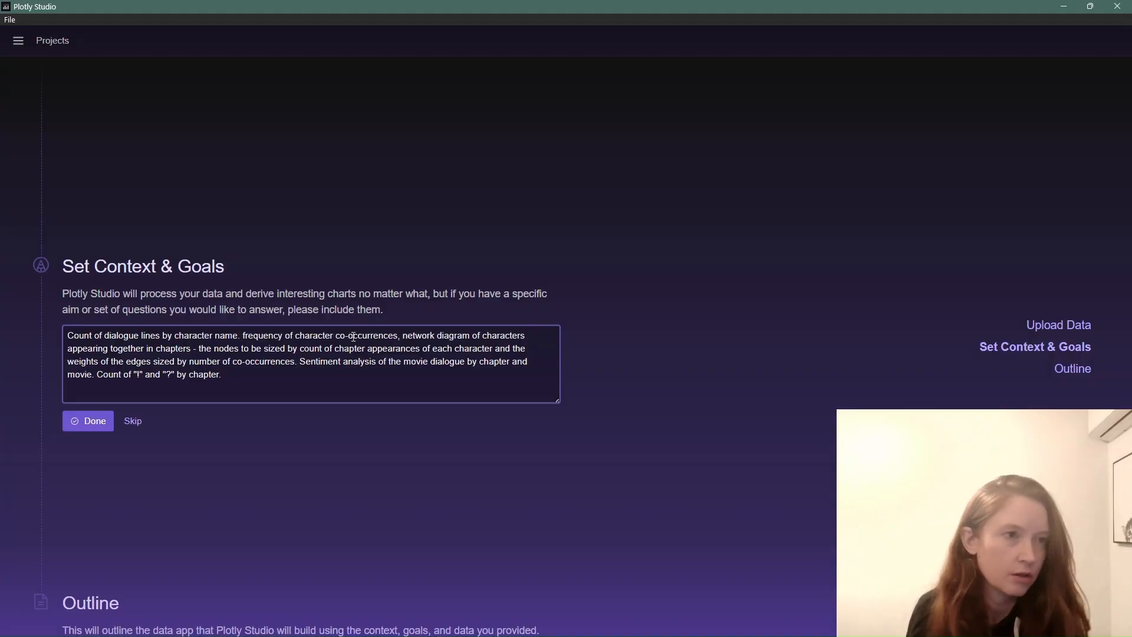
text(Dial)
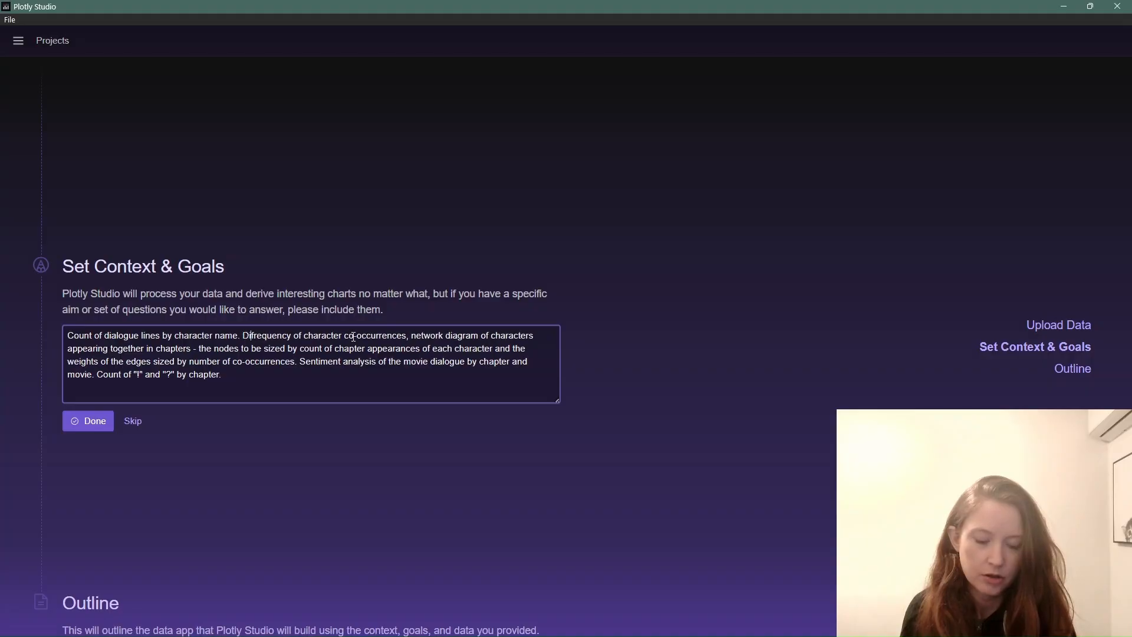
text(ogue lin)
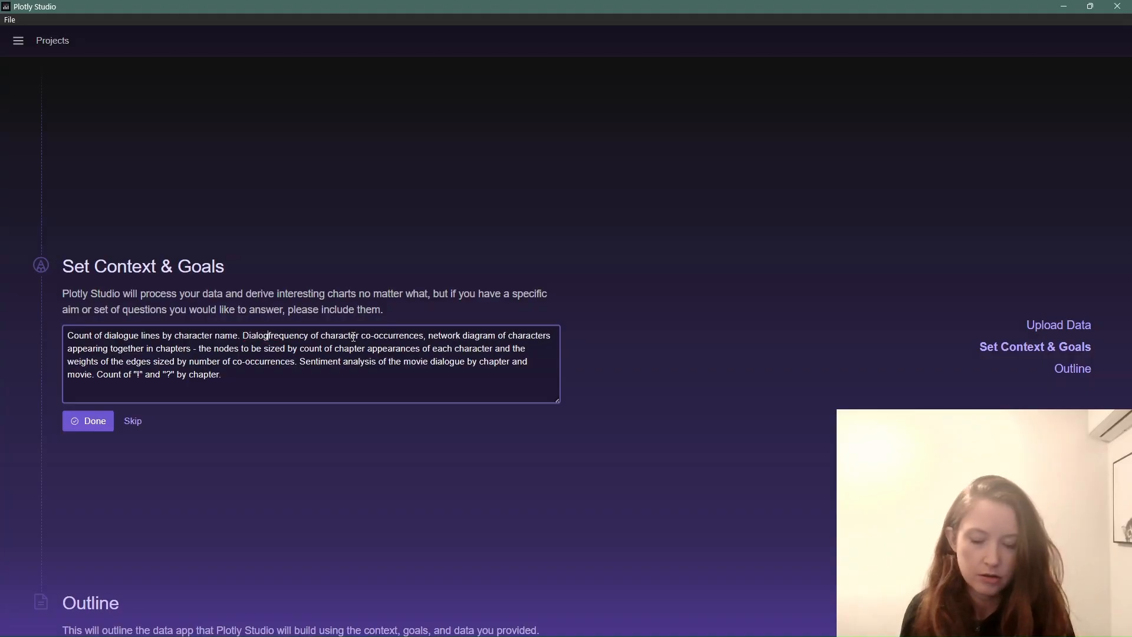
text(es by house and )
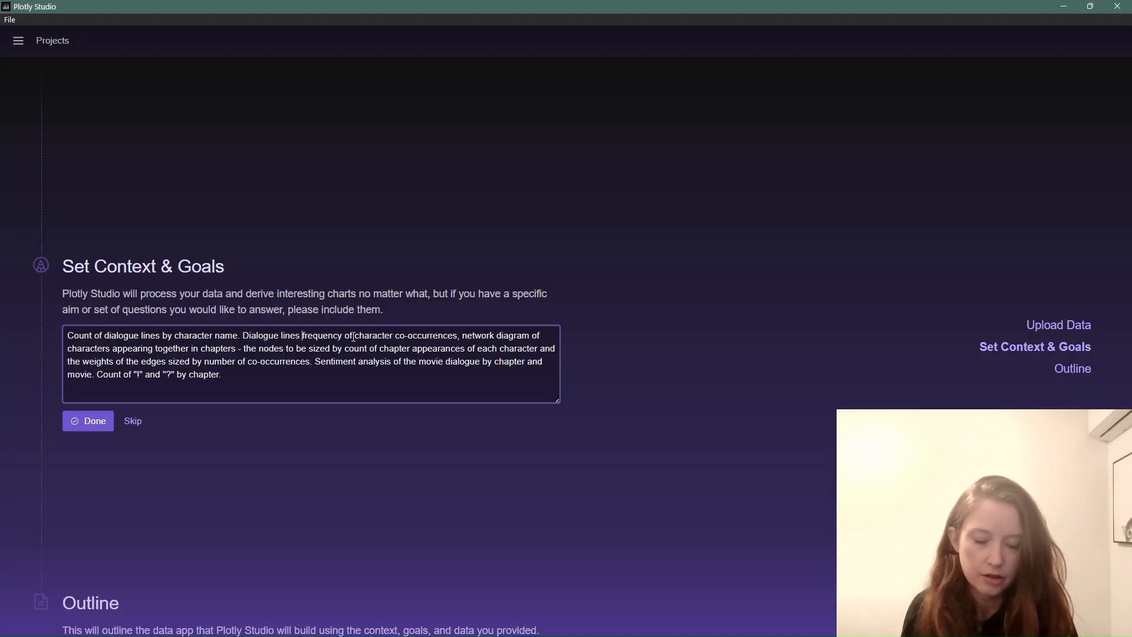
text(gender.)
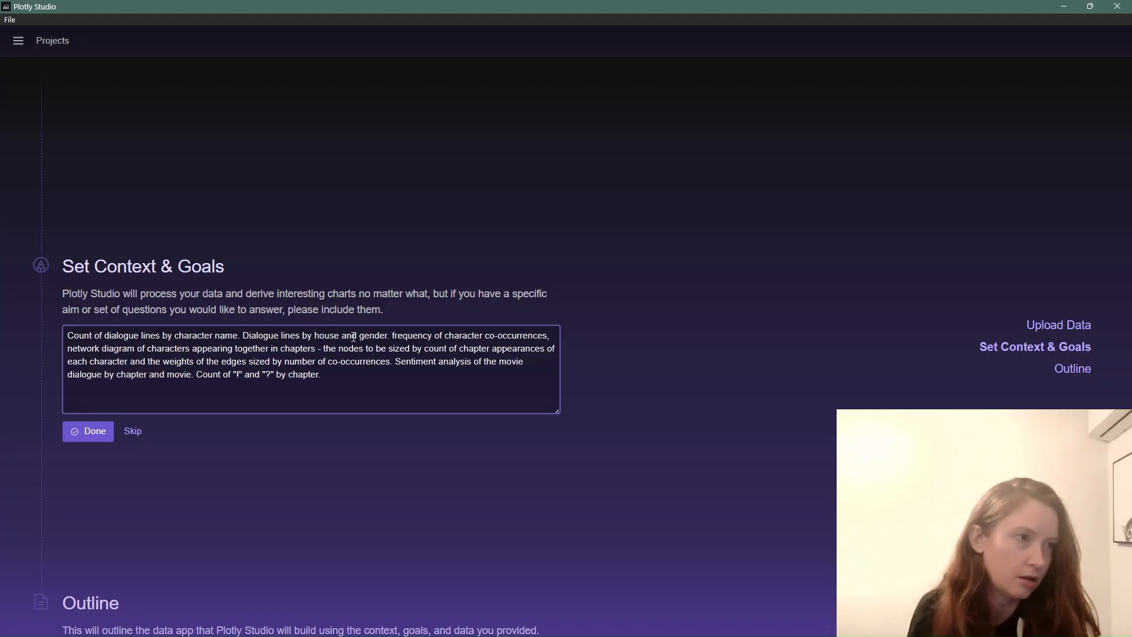
- Split the remaining requests into sentences by capitalising "Frequency" and "Network" and replacing the comma after "character co-occurrences" with a period
key(Delete)
text(F)
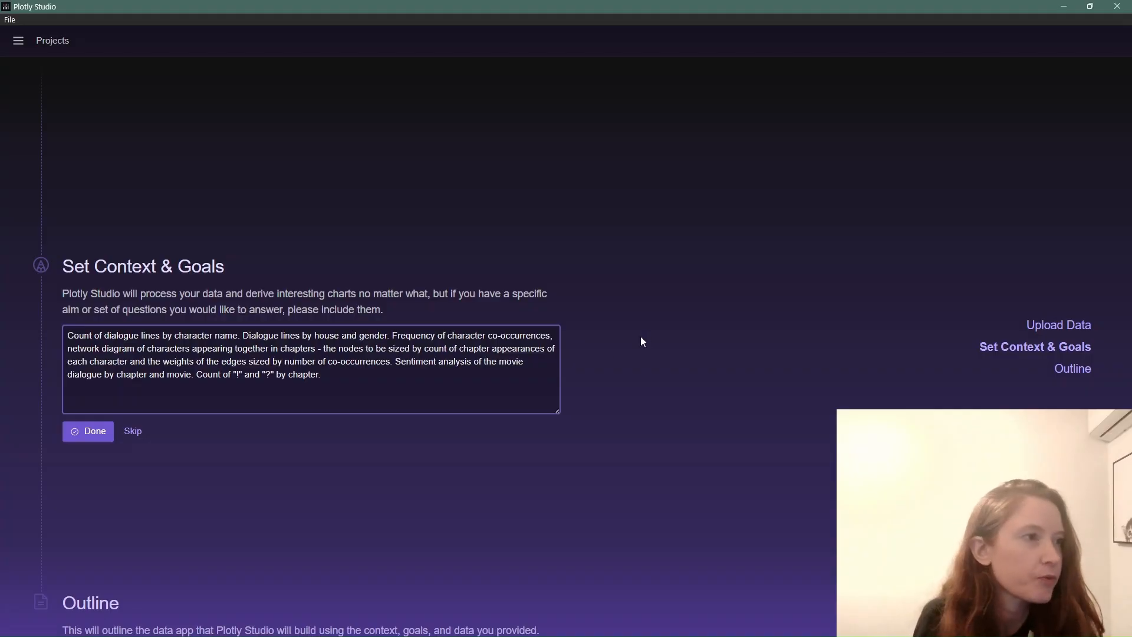
click(556, 336)
key(BackSpace)
key(BackSpace)
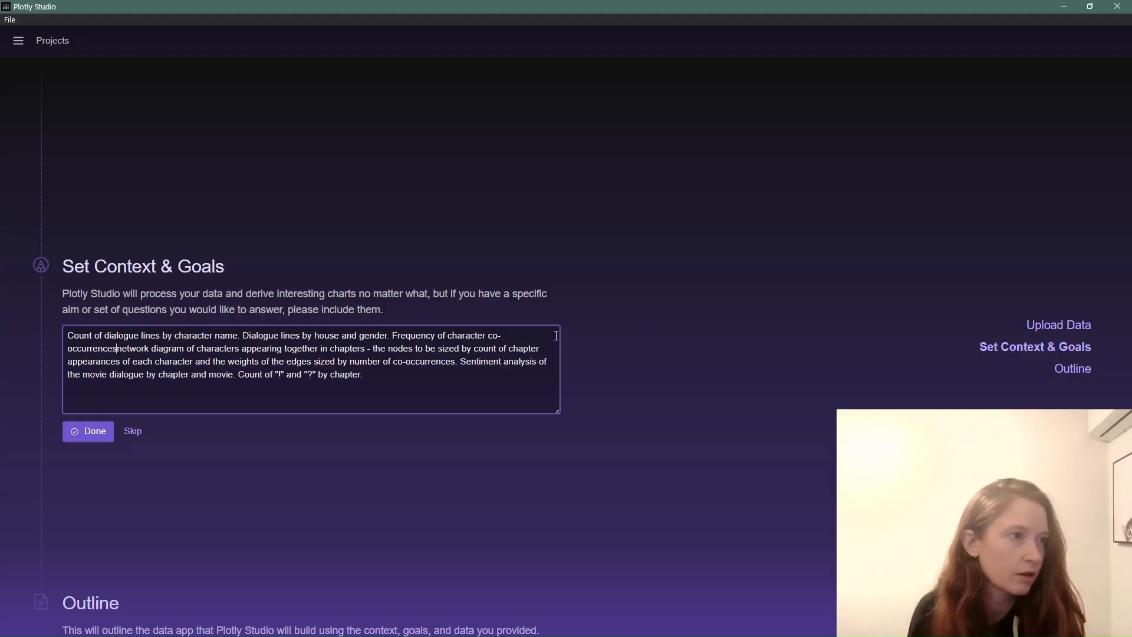
text(.)
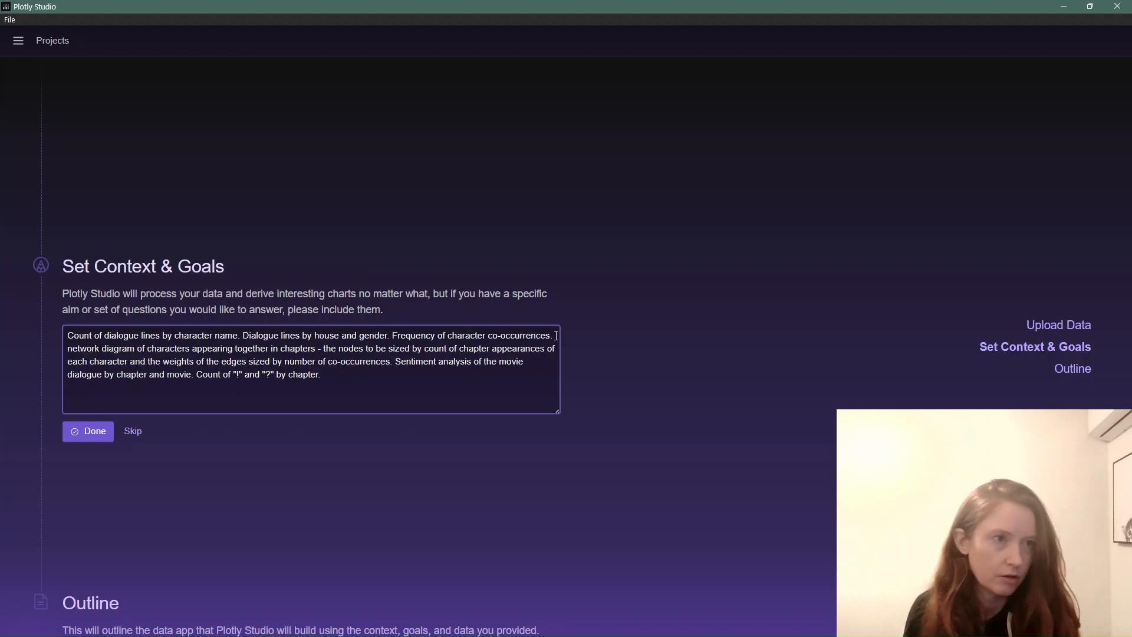
key(Delete)
text(N)
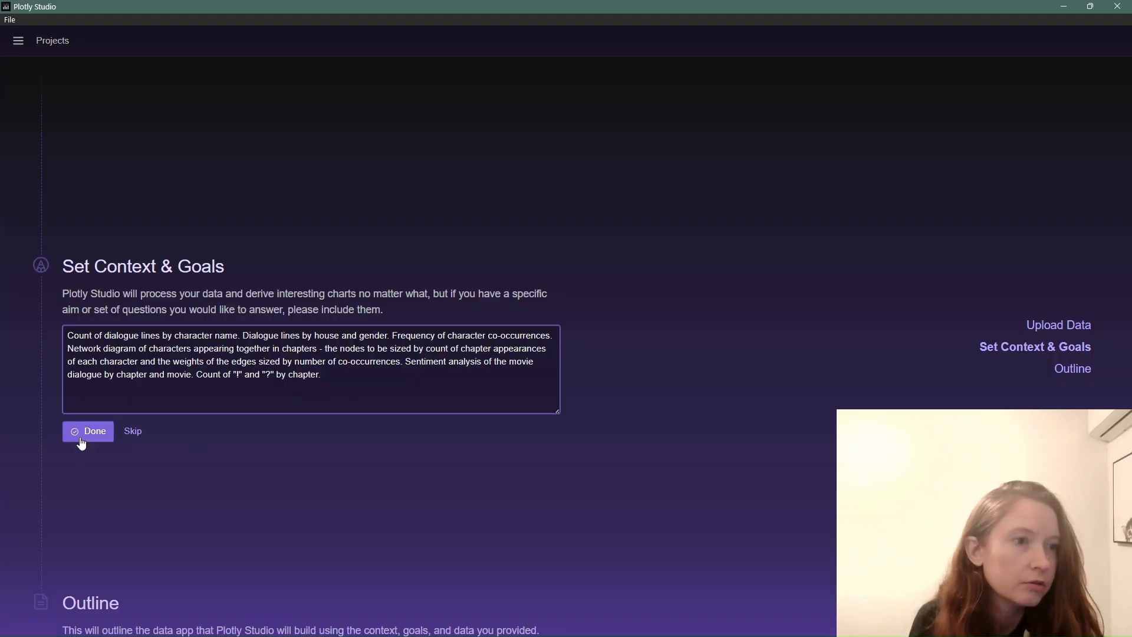
- Submit the completed context and goals, and generate the data app outline for review
click(82, 438)
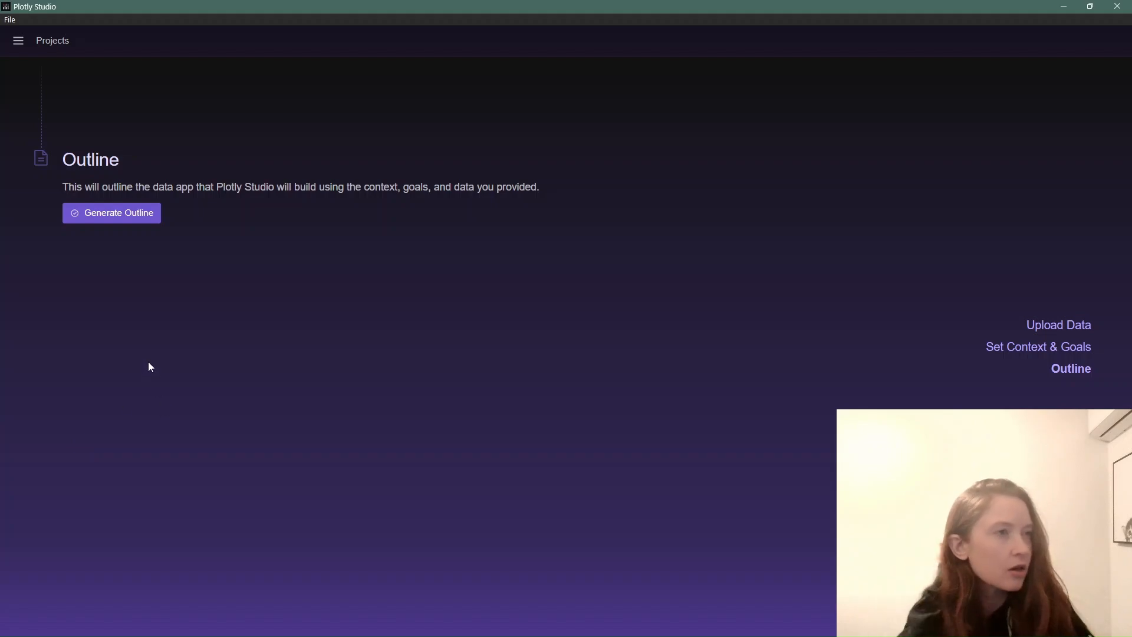
click(130, 215)
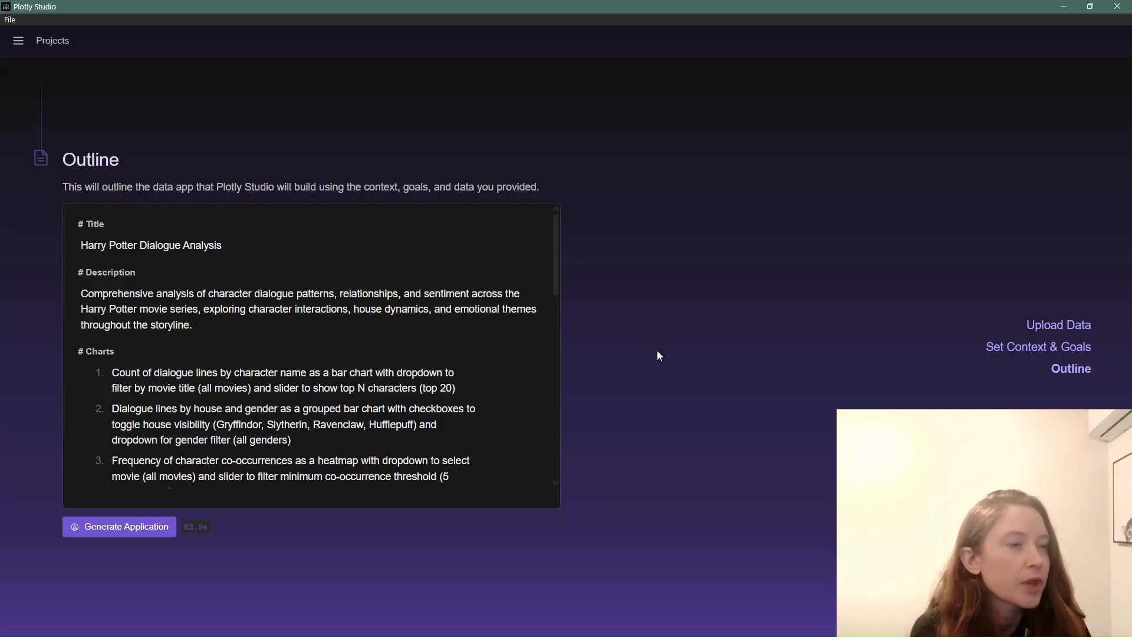
mouse_move(532, 377)
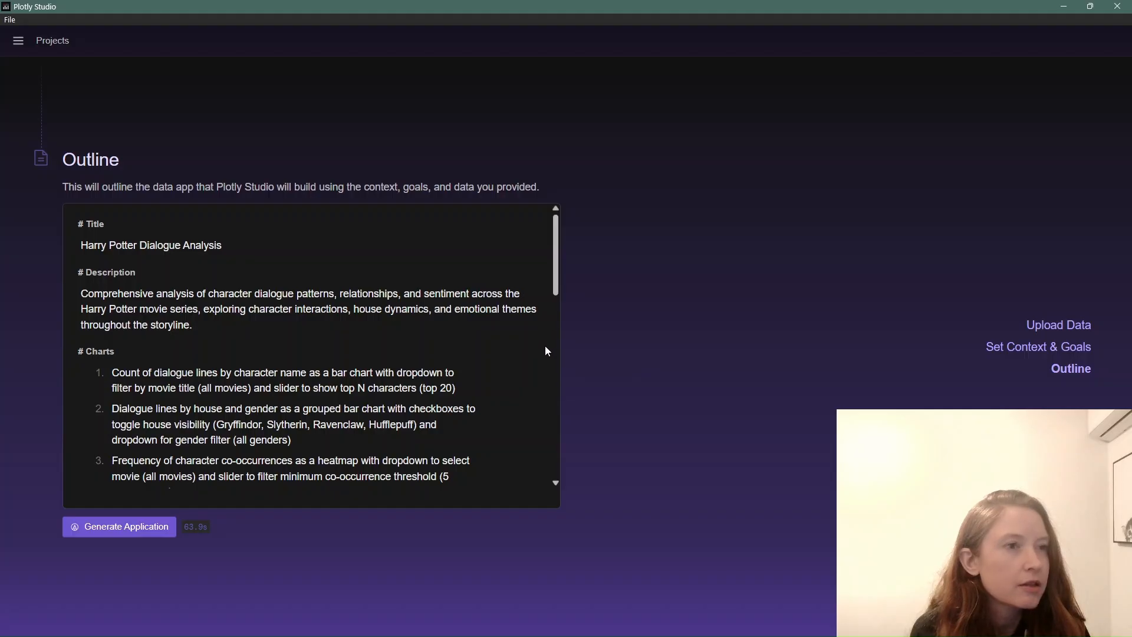
scroll(545, 348, down, 1)
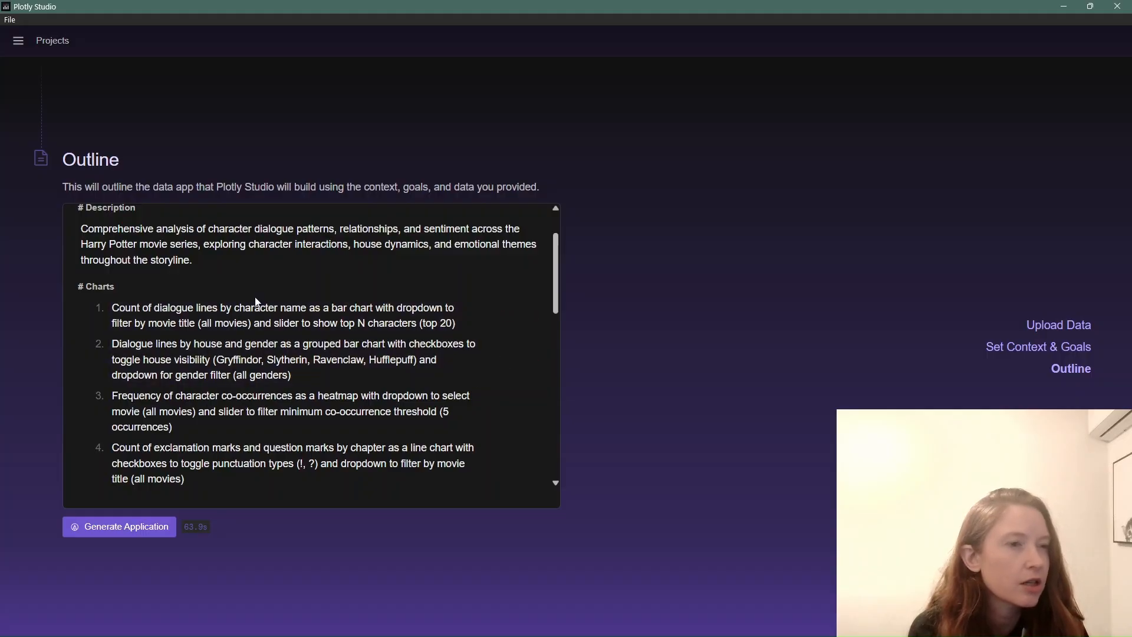
- Review outline charts 1 to 4, checking the top 20 slider, the co-occurrence threshold and the punctuation-by-chapter prompt
click(442, 323)
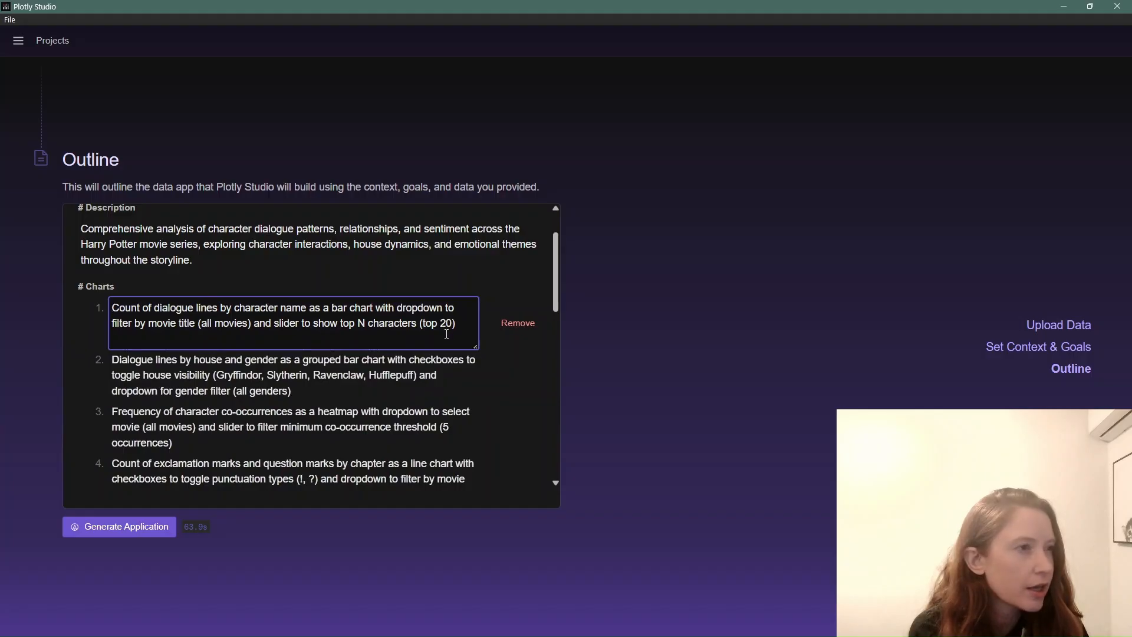
drag(441, 326, 449, 325)
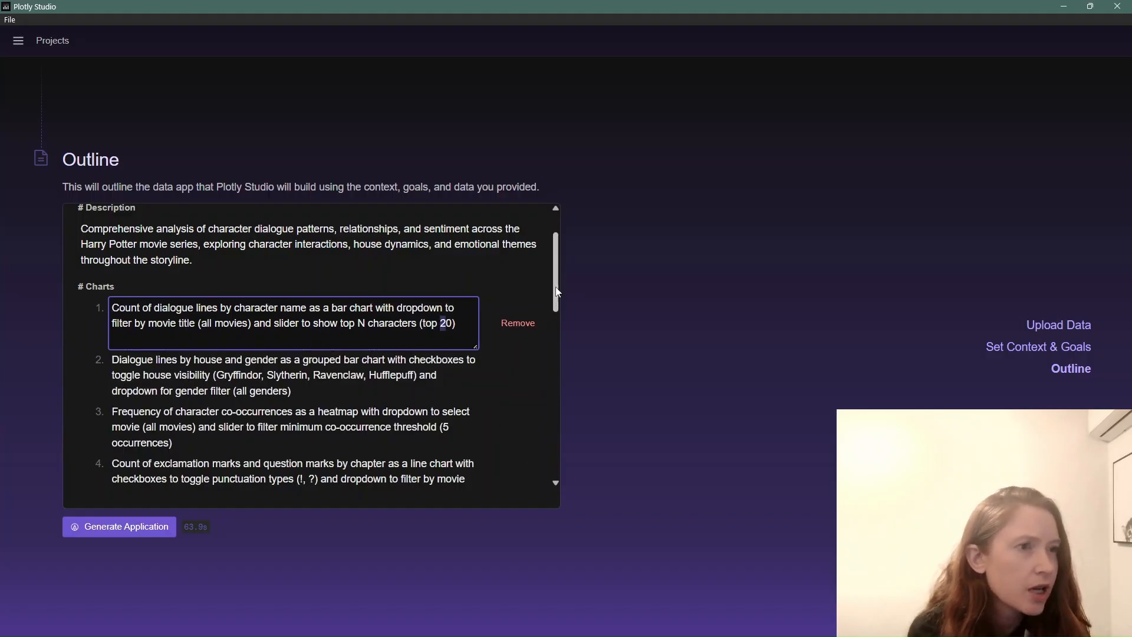
drag(558, 292, 564, 318)
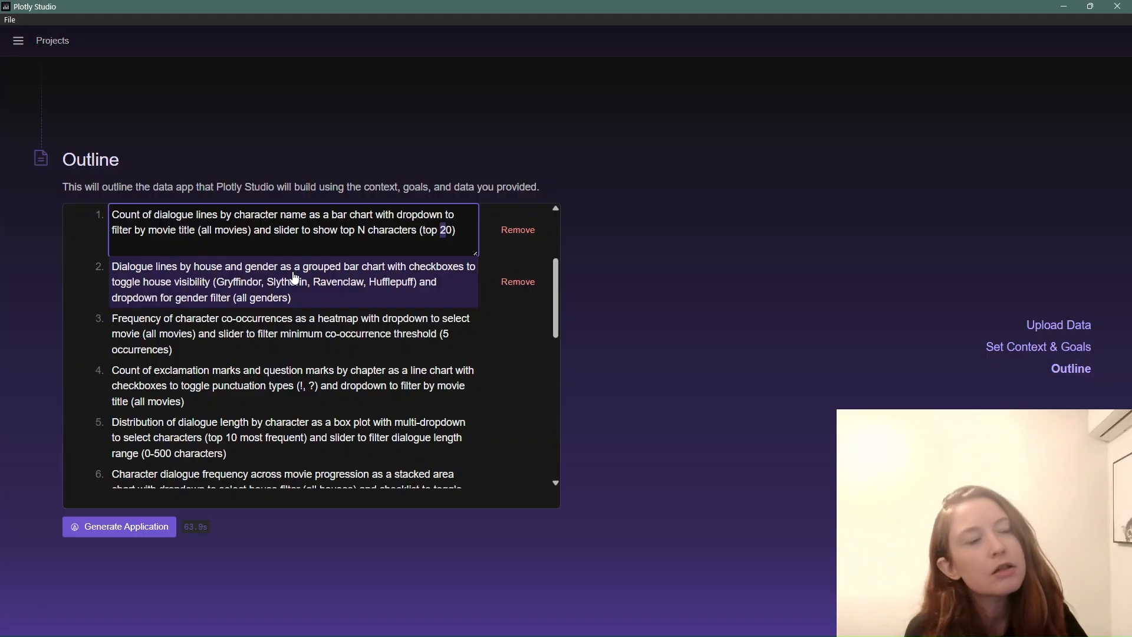
click(236, 346)
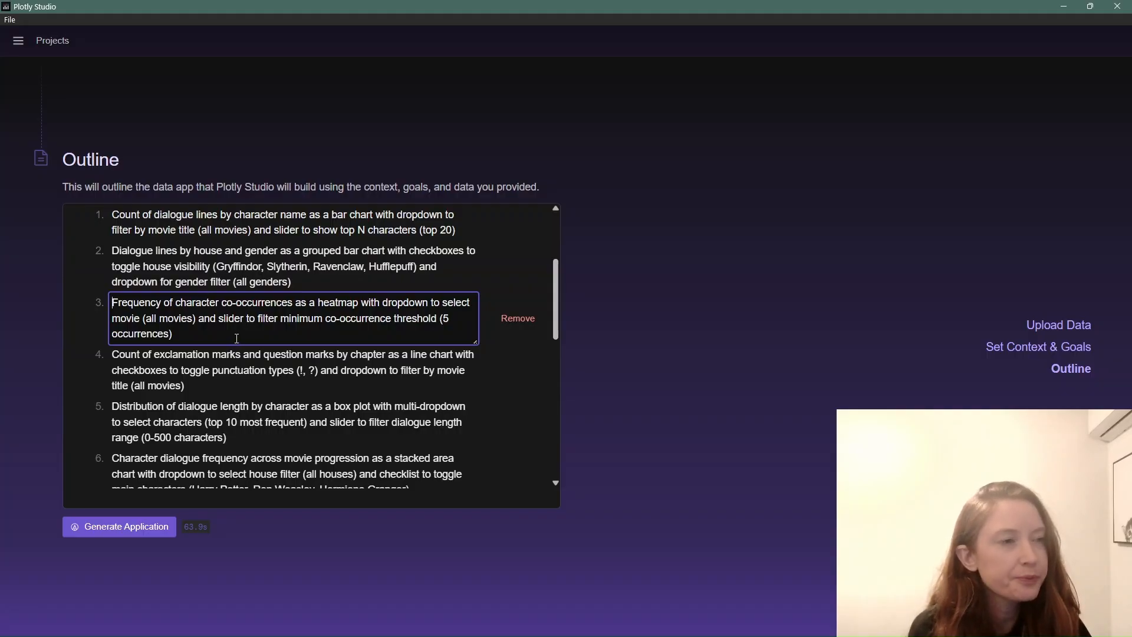
scroll(243, 331, down, 1)
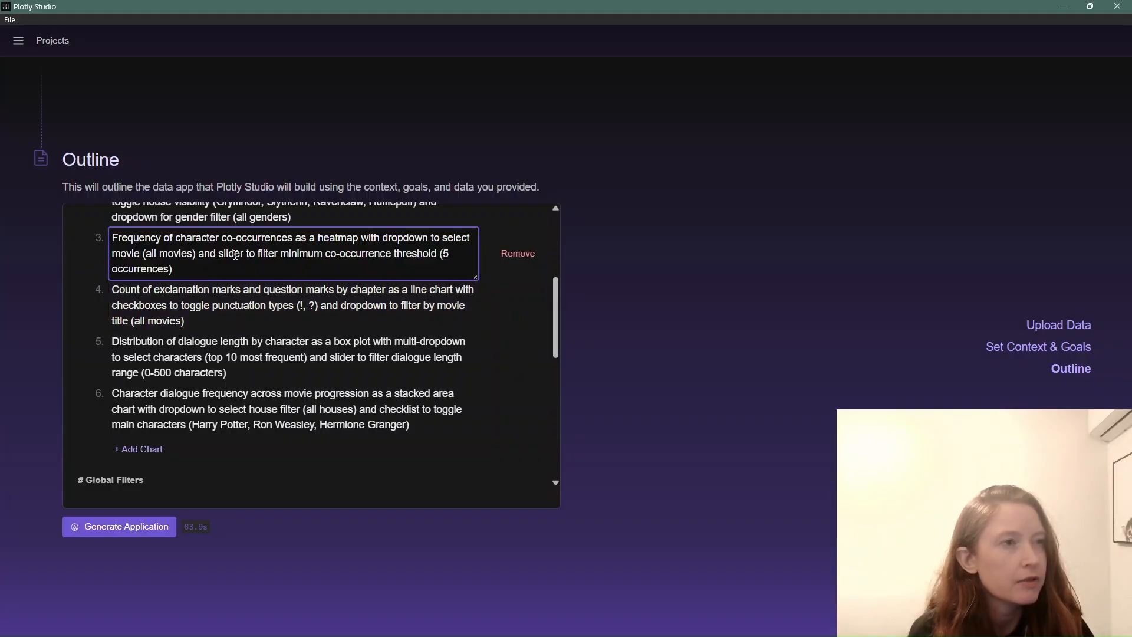
drag(234, 254, 452, 267)
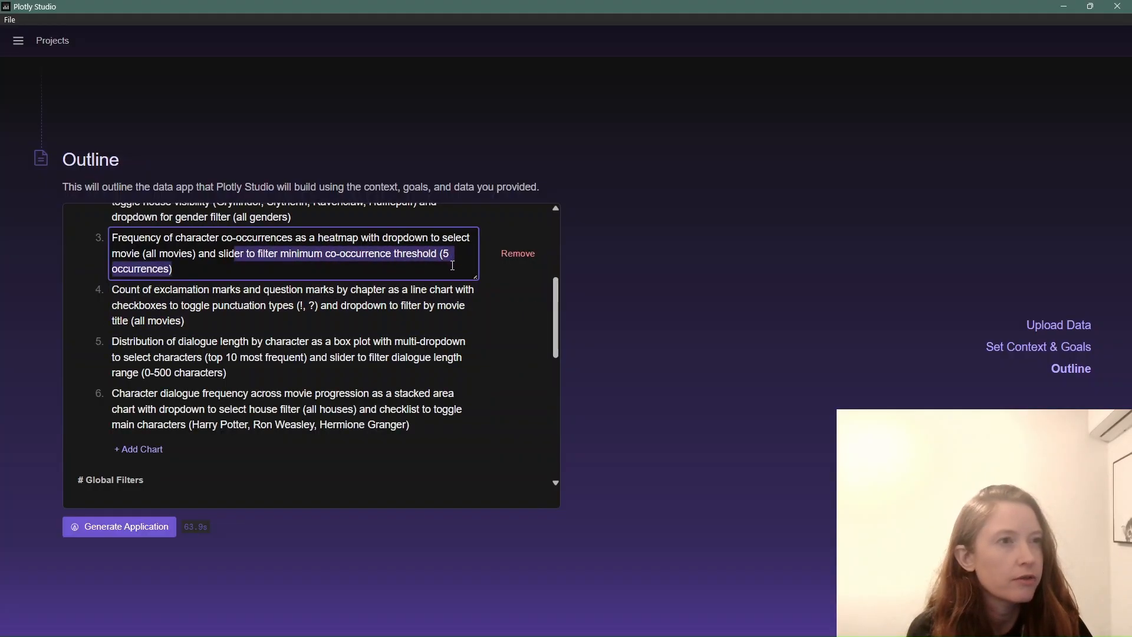
click(247, 323)
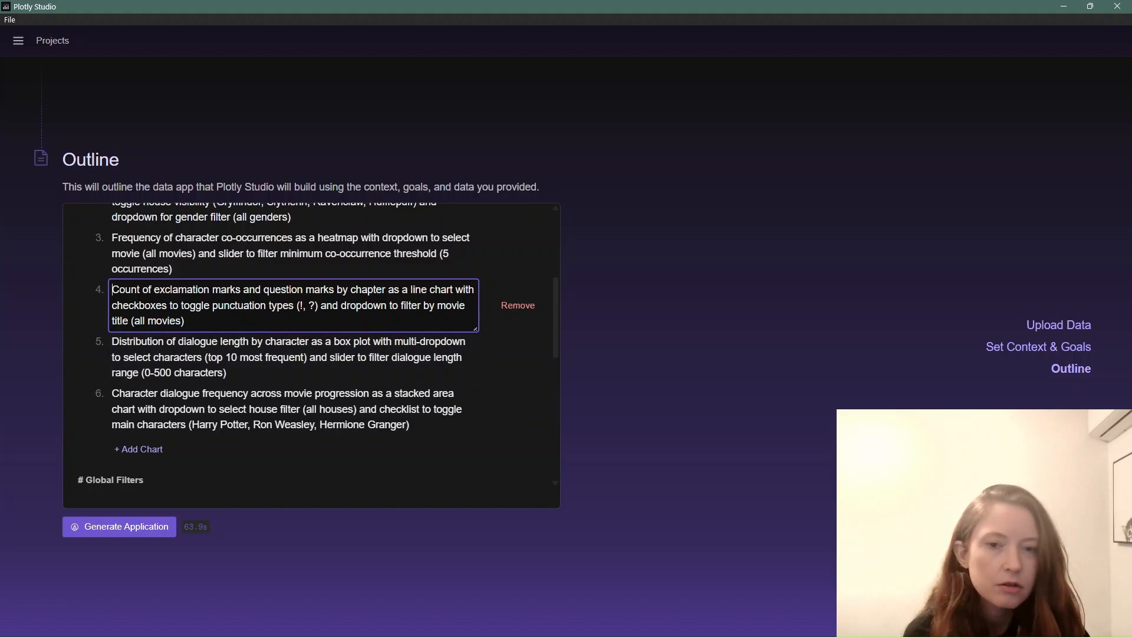
- Switch to Combined.csv in Excel, compare the Chapter ID and Movie Chapter columns, and return to Plotly Studio
click(1062, 6)
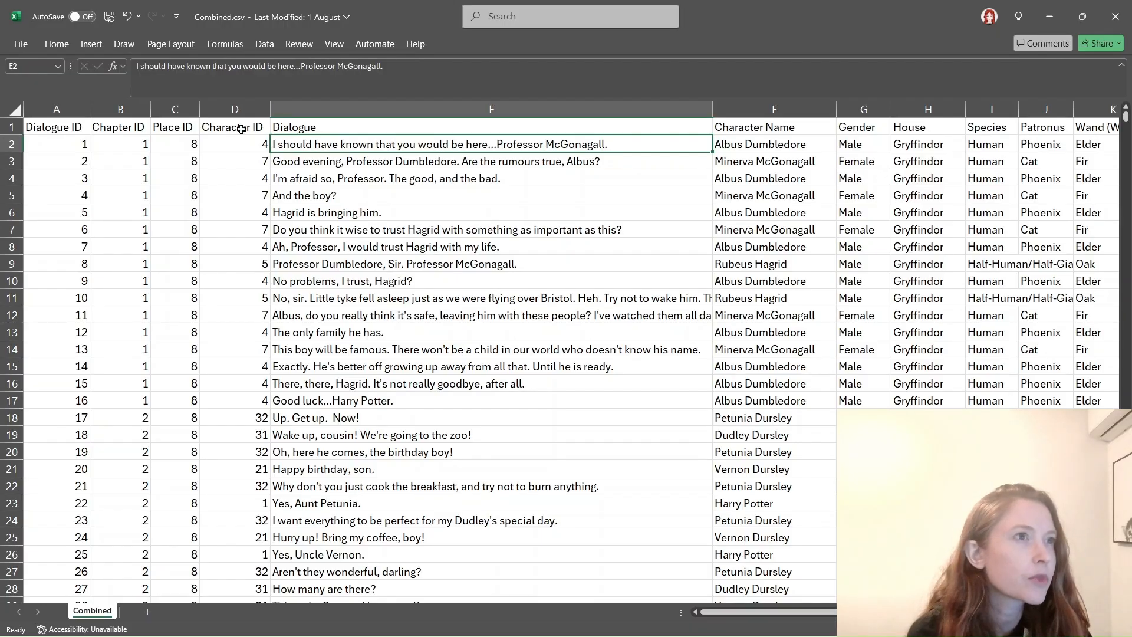
click(142, 107)
scroll(799, 266, down, 8)
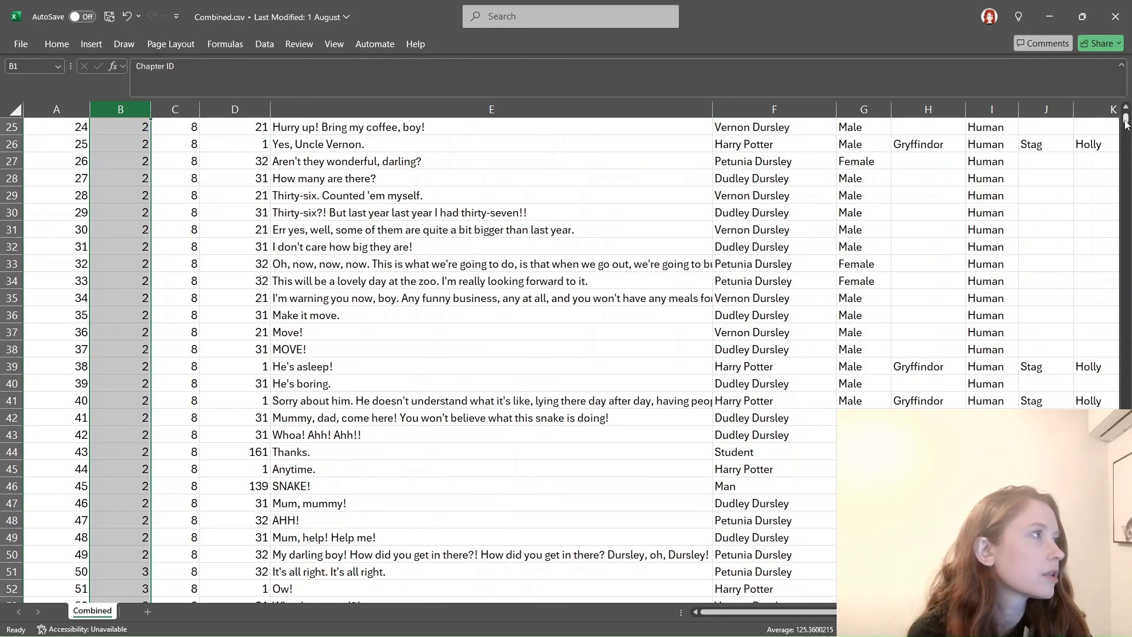
drag(1126, 120, 1120, 97)
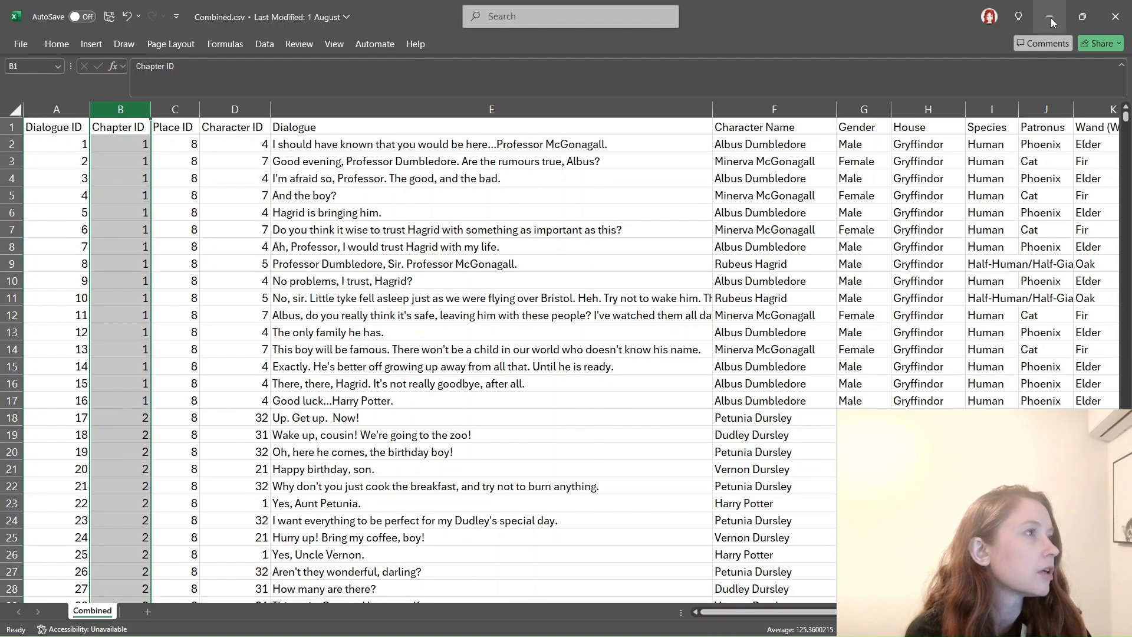
drag(740, 612, 747, 612)
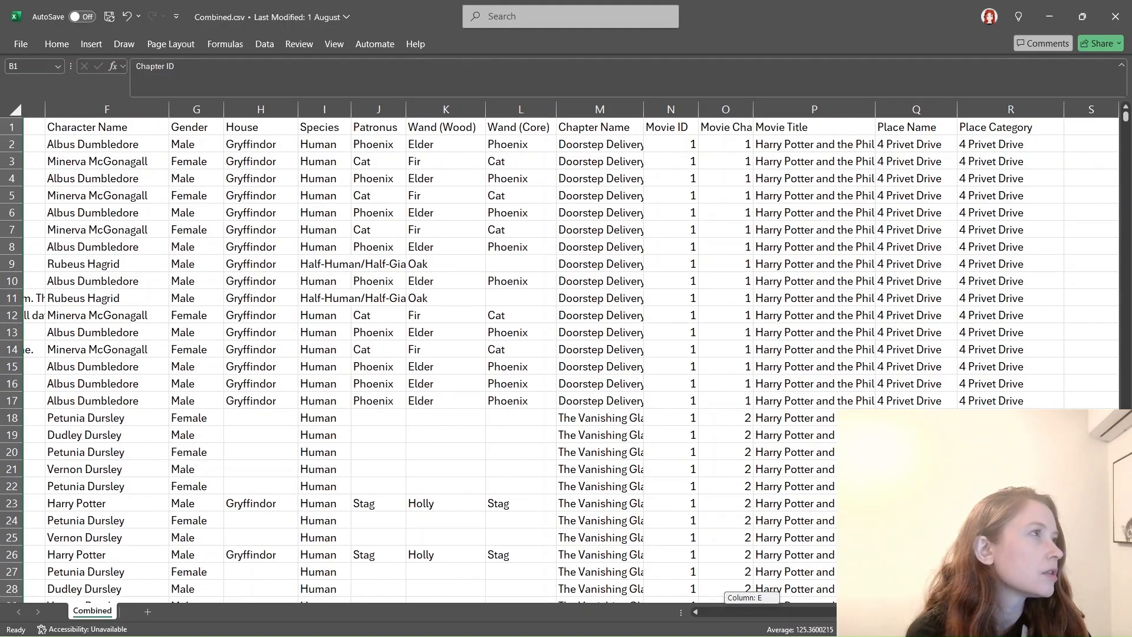
click(743, 110)
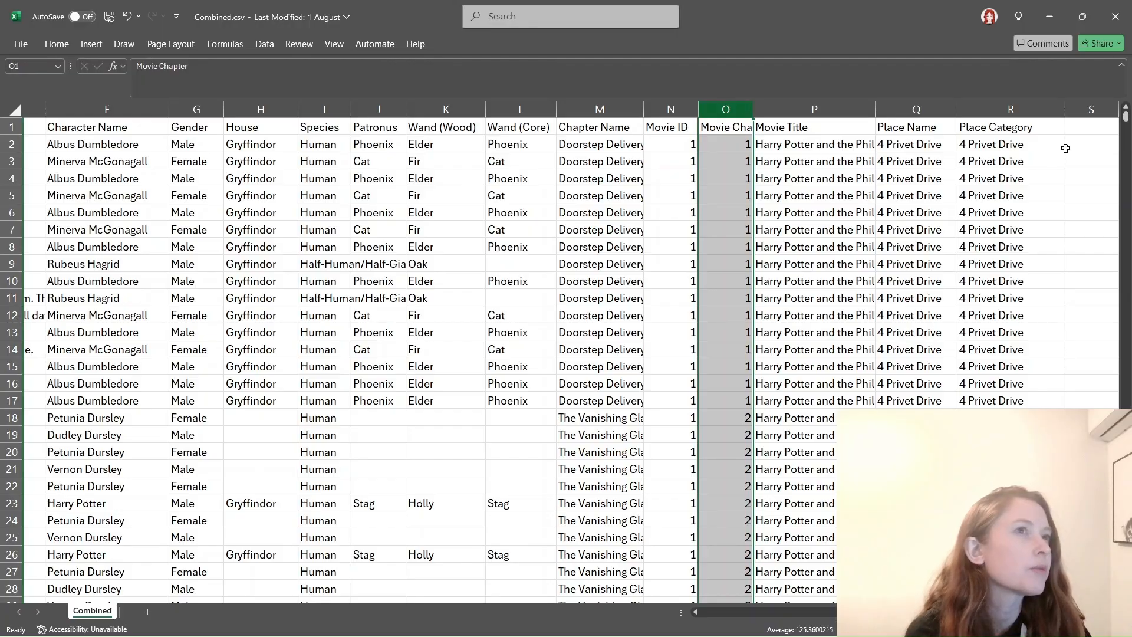
mouse_move(1126, 116)
mouse_down()
mouse_move(1126, 592)
mouse_move(1126, 115)
mouse_up()
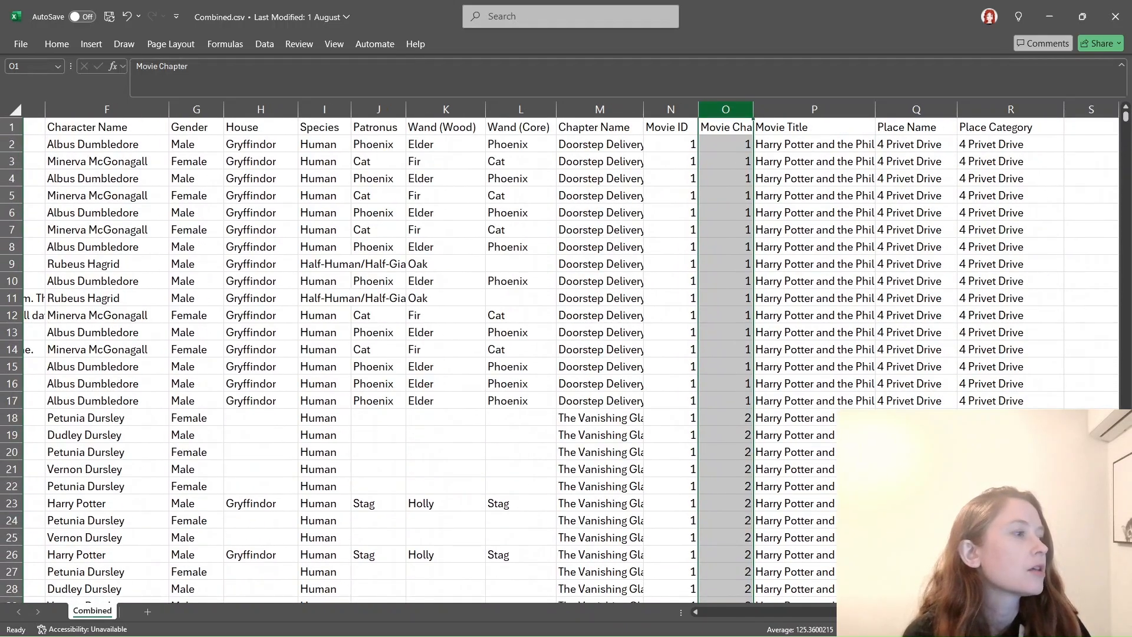
drag(893, 612, 723, 612)
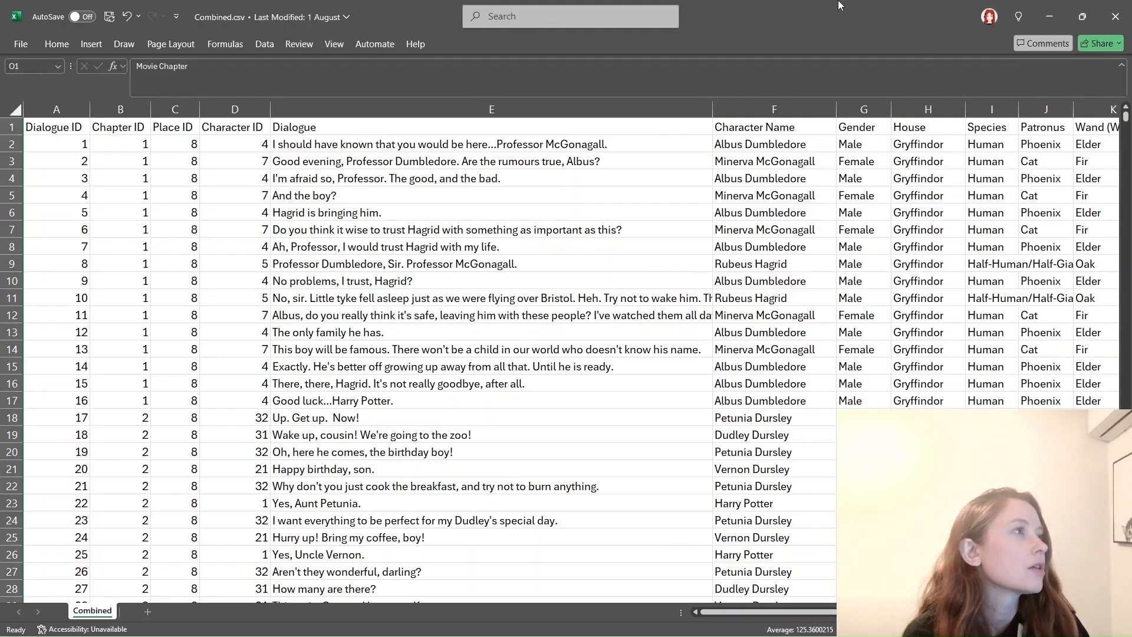
click(1082, 17)
click(1093, 16)
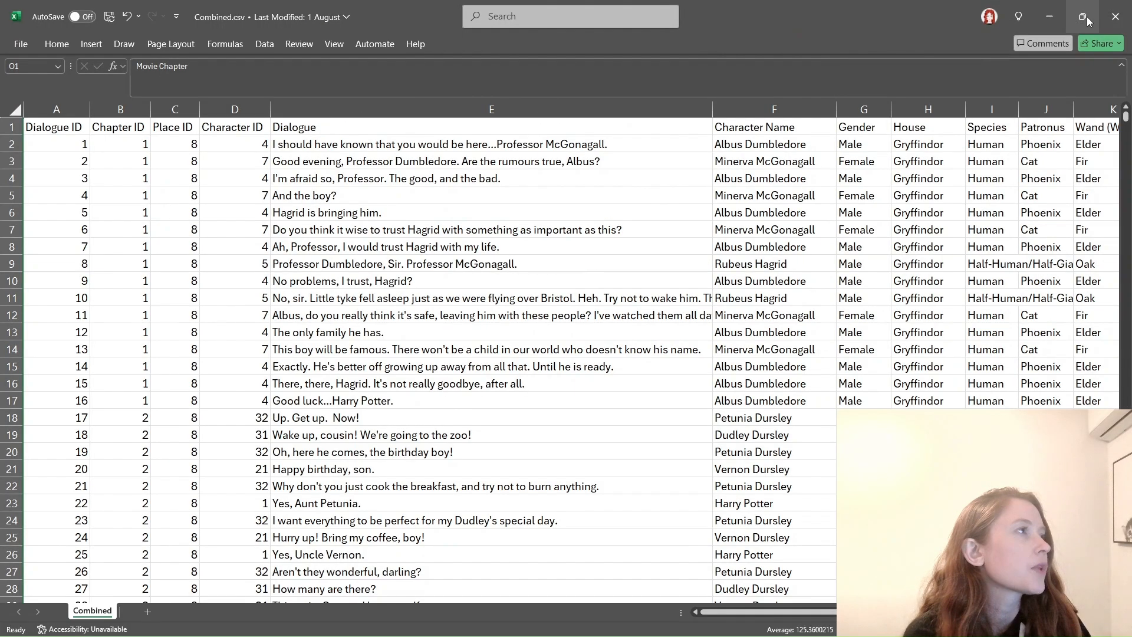
click(1049, 14)
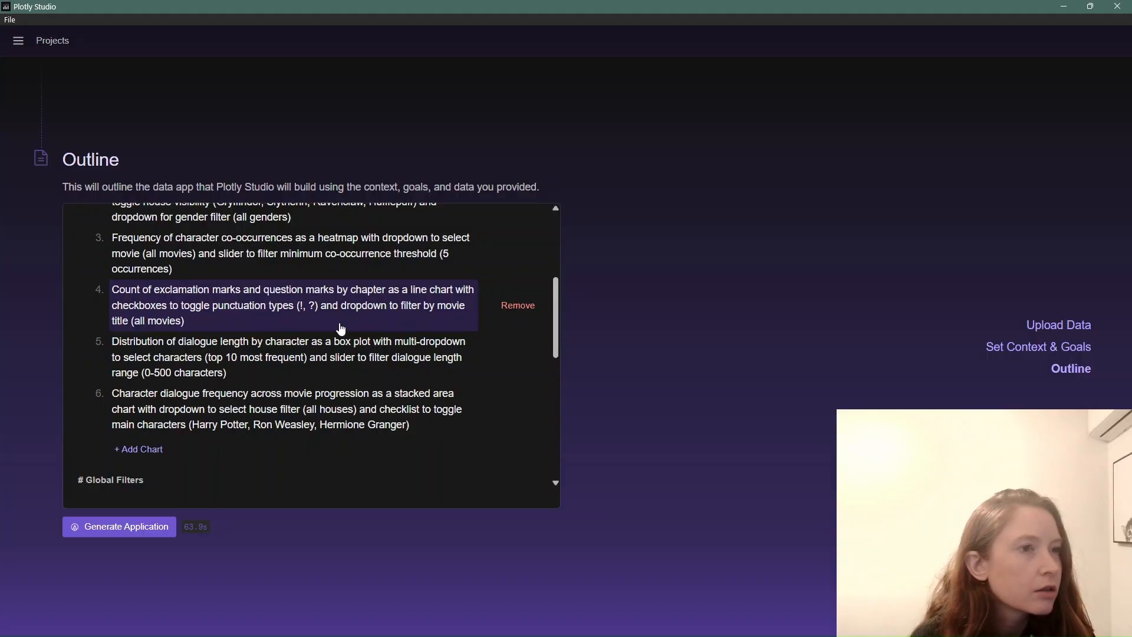
- Review the dialogue length and movie progression chart prompts, and add an empty chart prompt below them
click(329, 371)
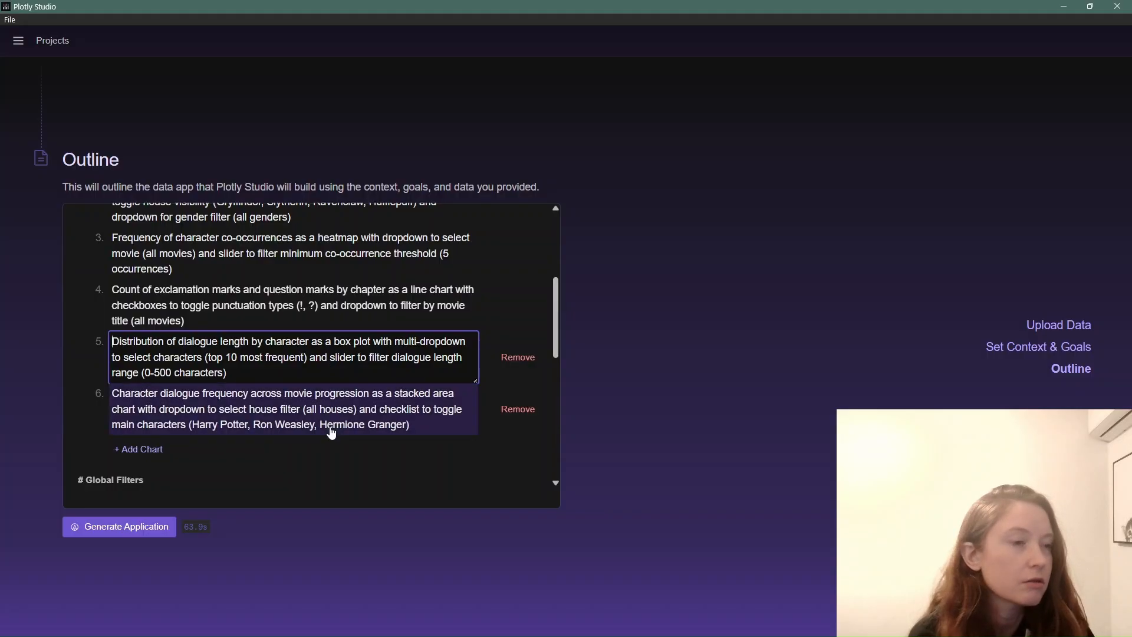
click(354, 433)
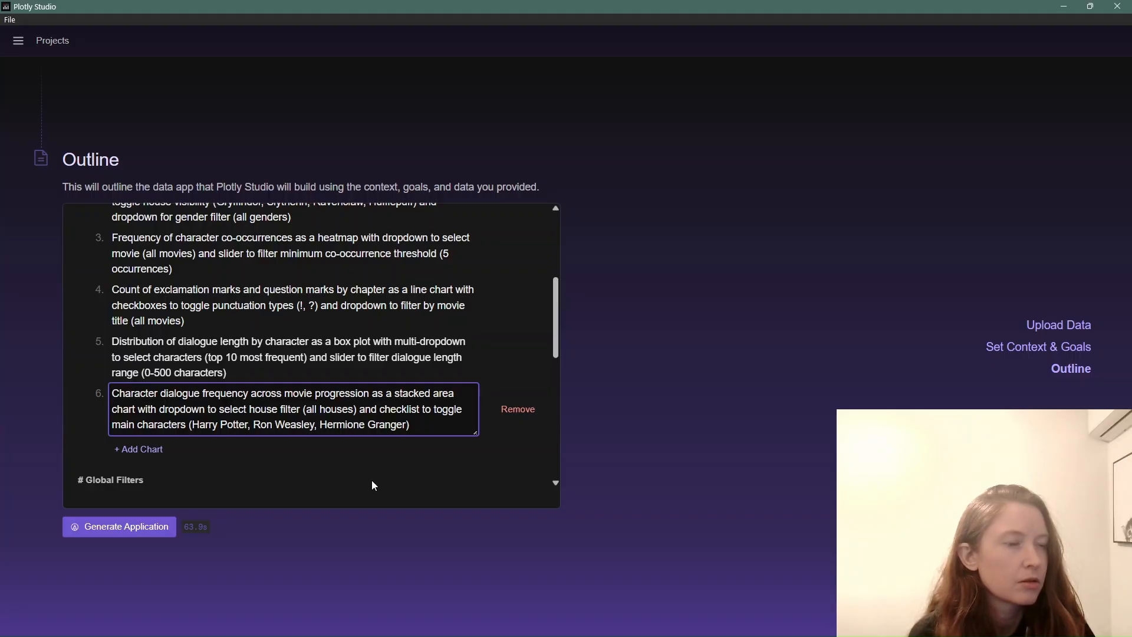
scroll(330, 450, down, 1)
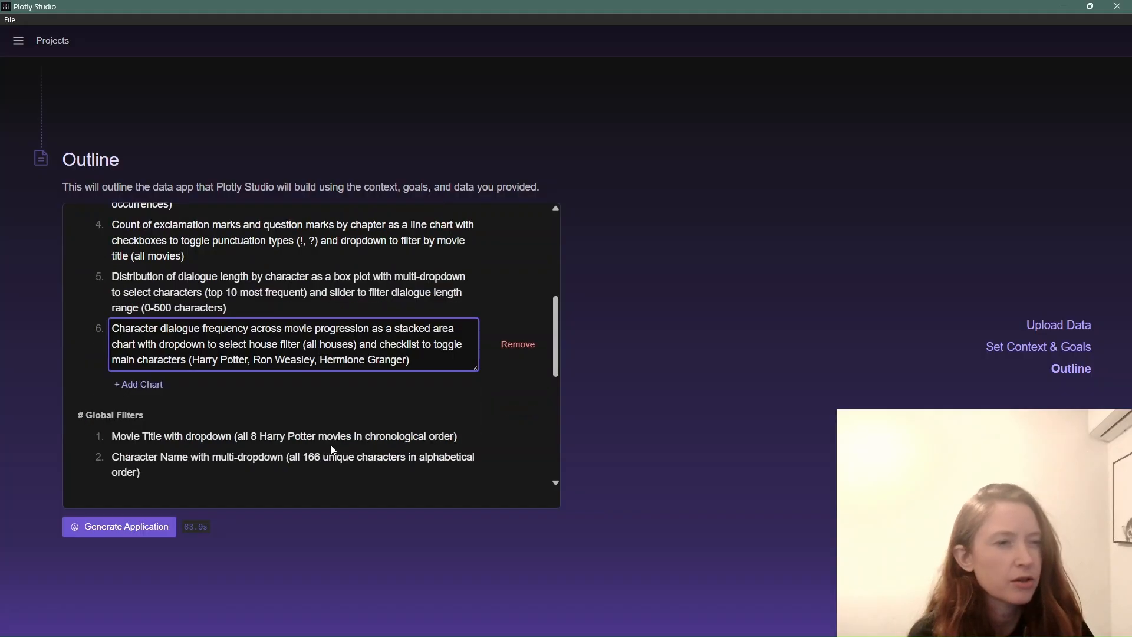
scroll(328, 454, down, 1)
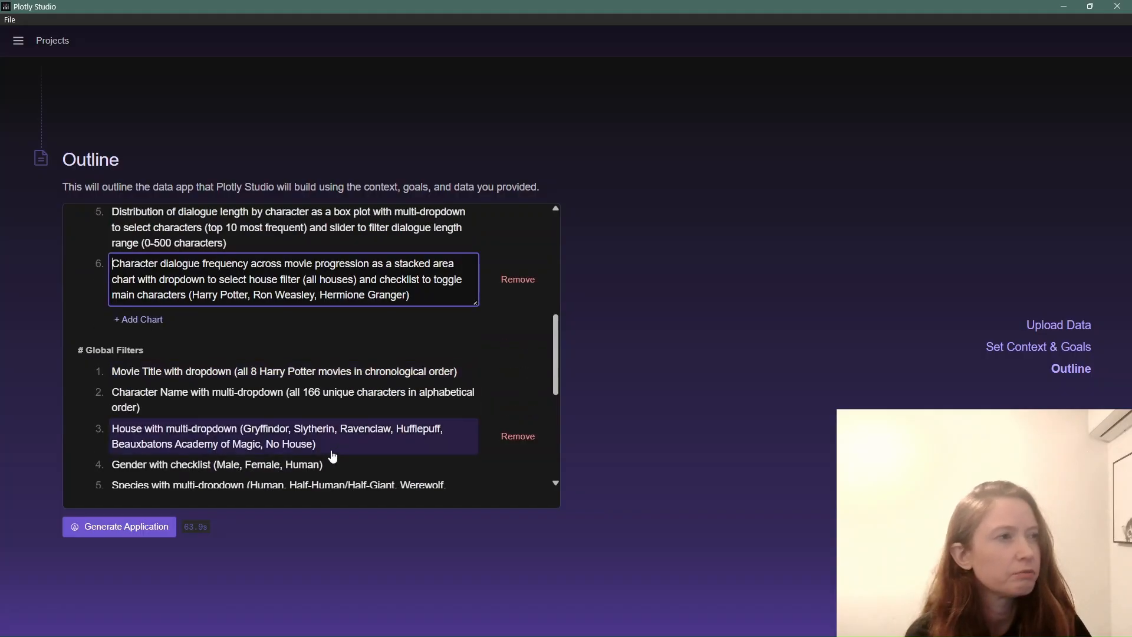
click(156, 321)
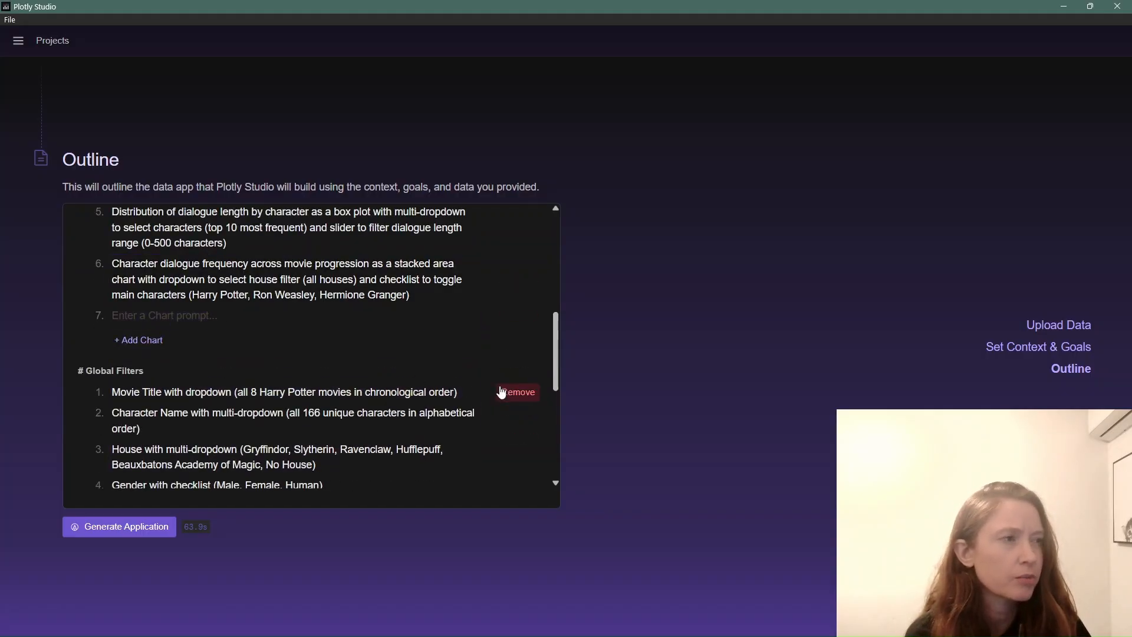
- Check the outline's global filters, theme and other details, and generate the application
scroll(299, 356, down, 2)
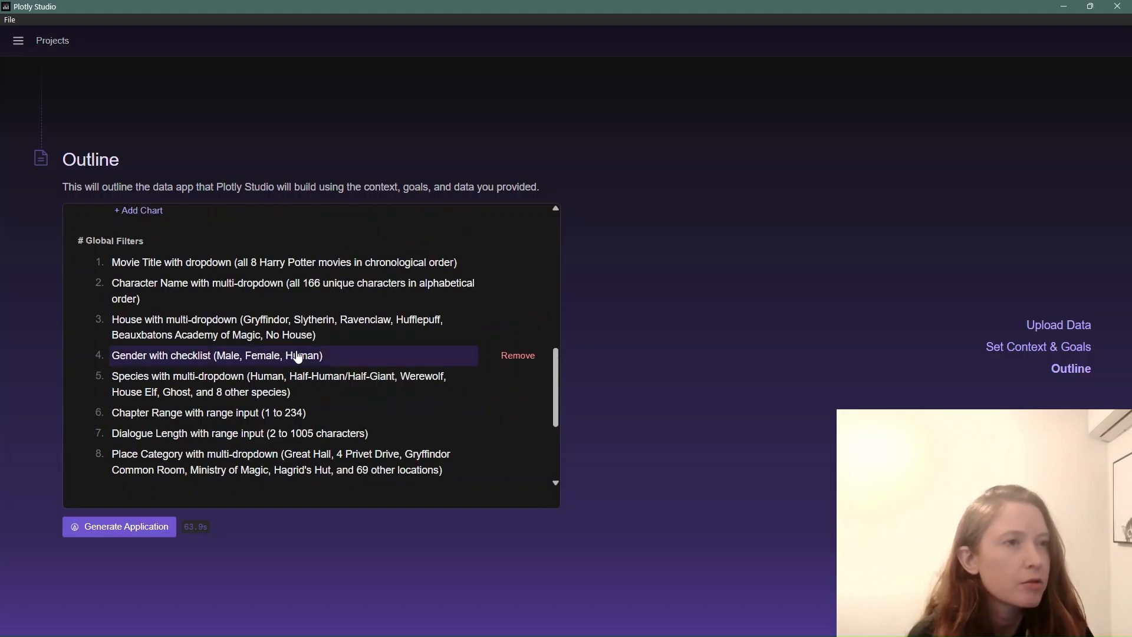
scroll(299, 356, down, 3)
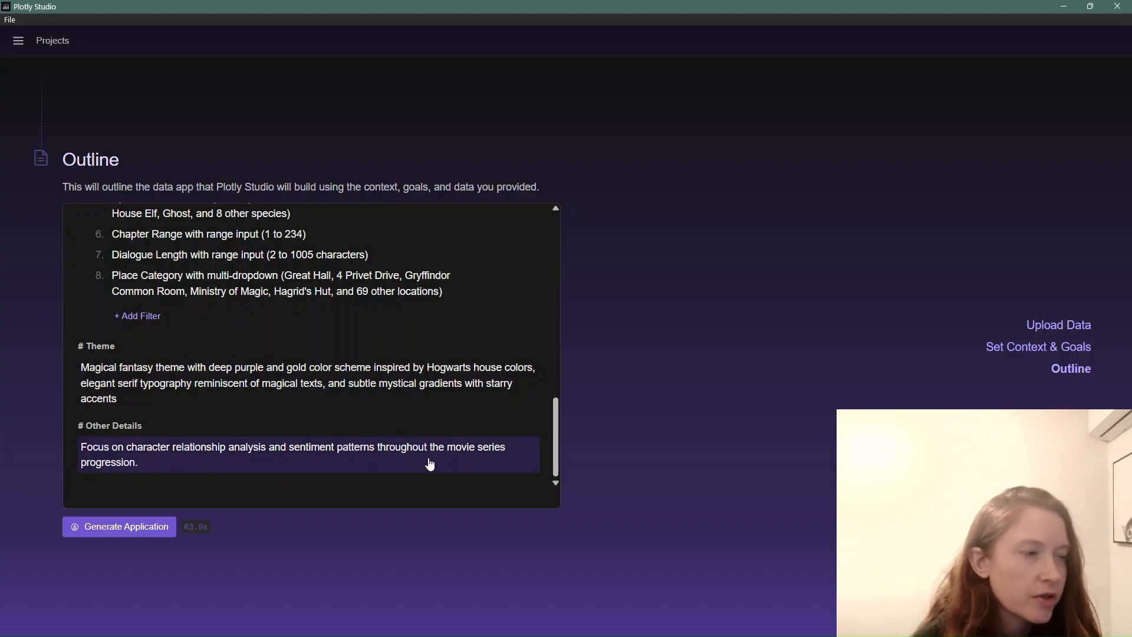
click(151, 531)
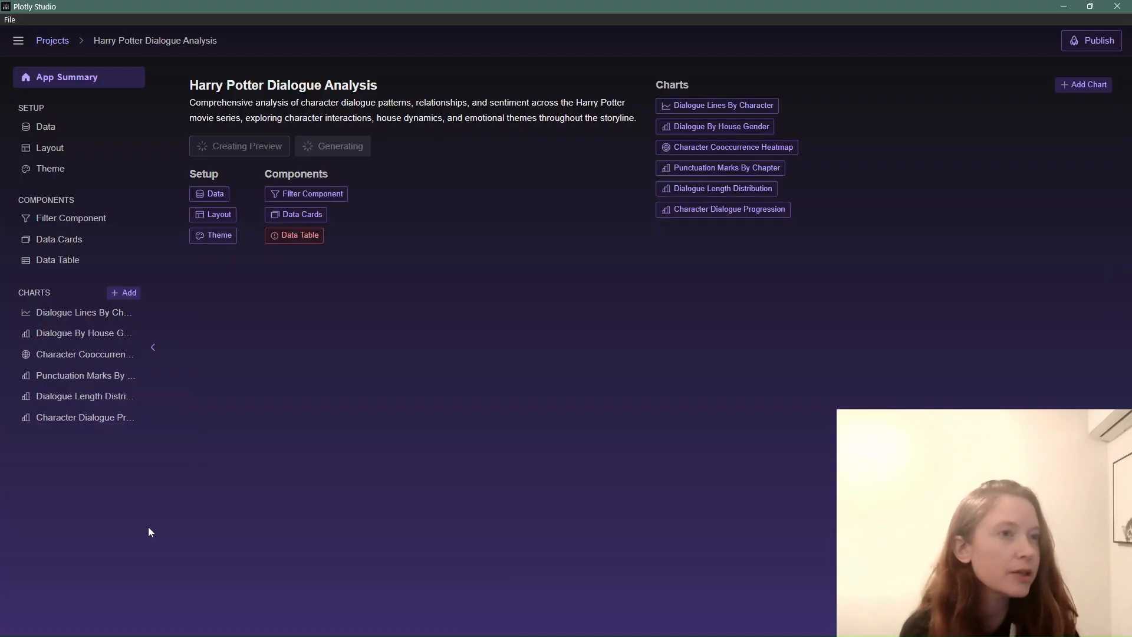
- Open the Data Table component and examine its row count and the dialogue entries in the preview
click(315, 239)
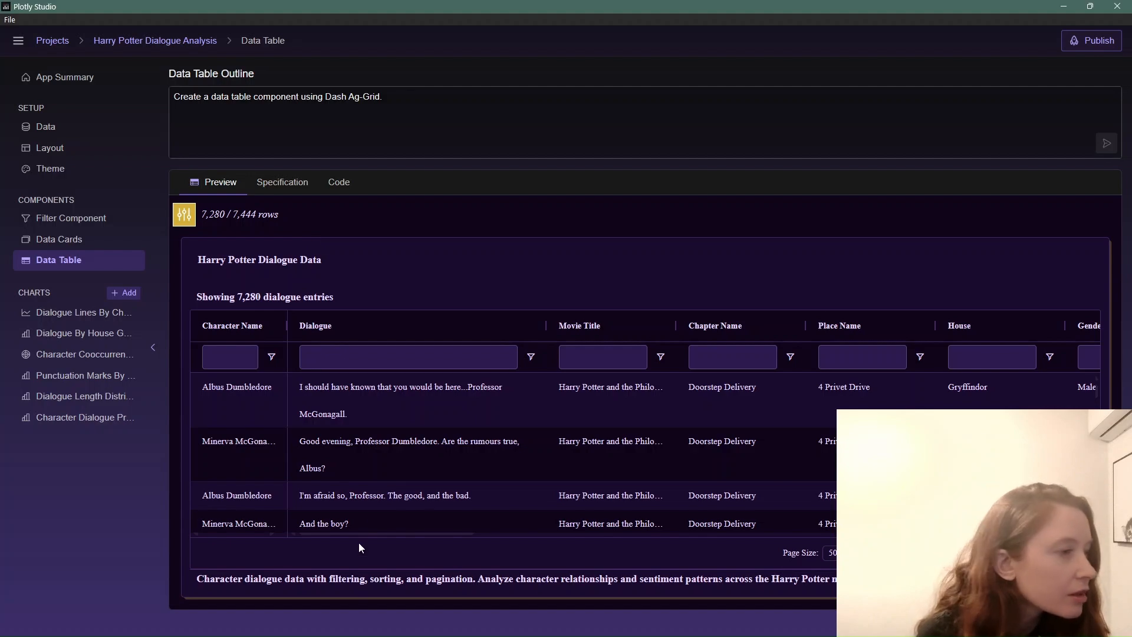
drag(203, 215, 280, 218)
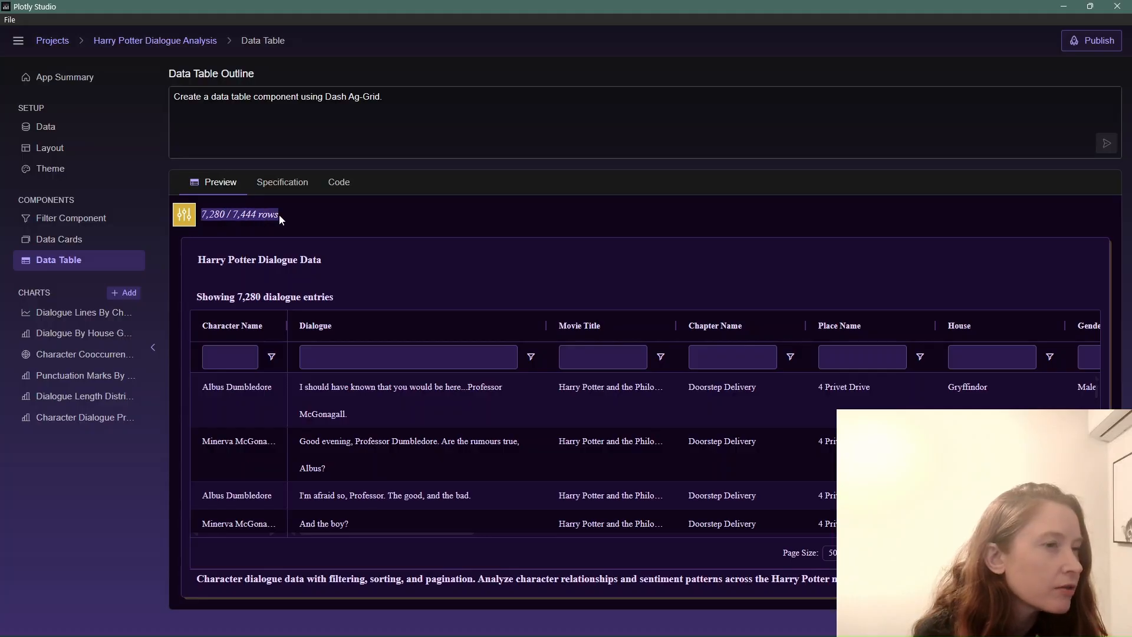
click(585, 395)
scroll(582, 447, down, 3)
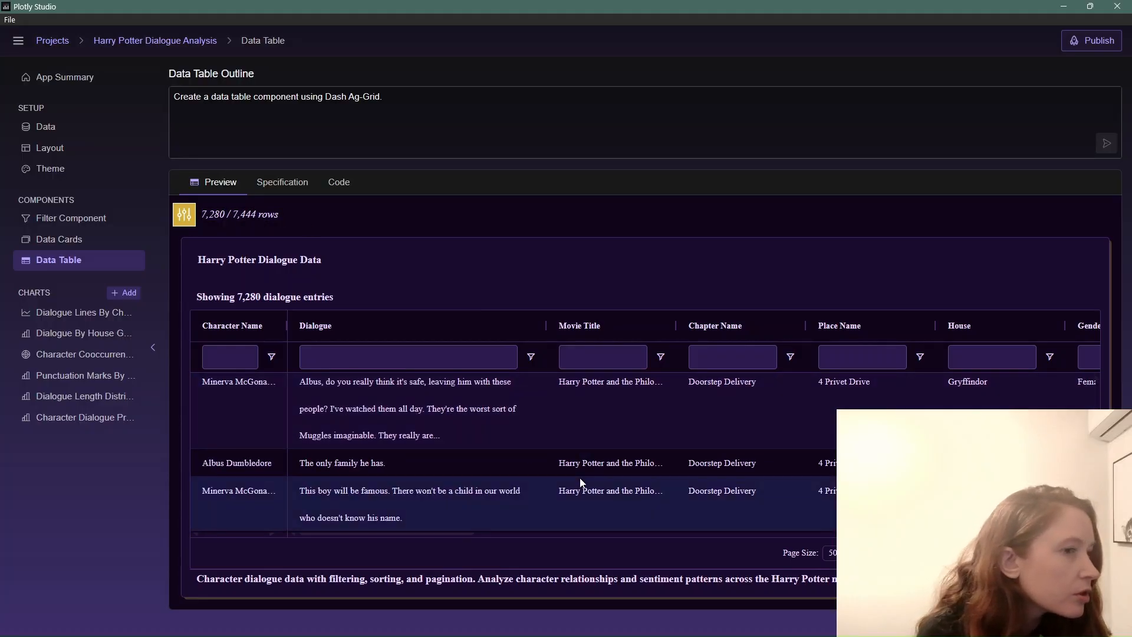
scroll(582, 482, down, 5)
scroll(583, 481, up, 4)
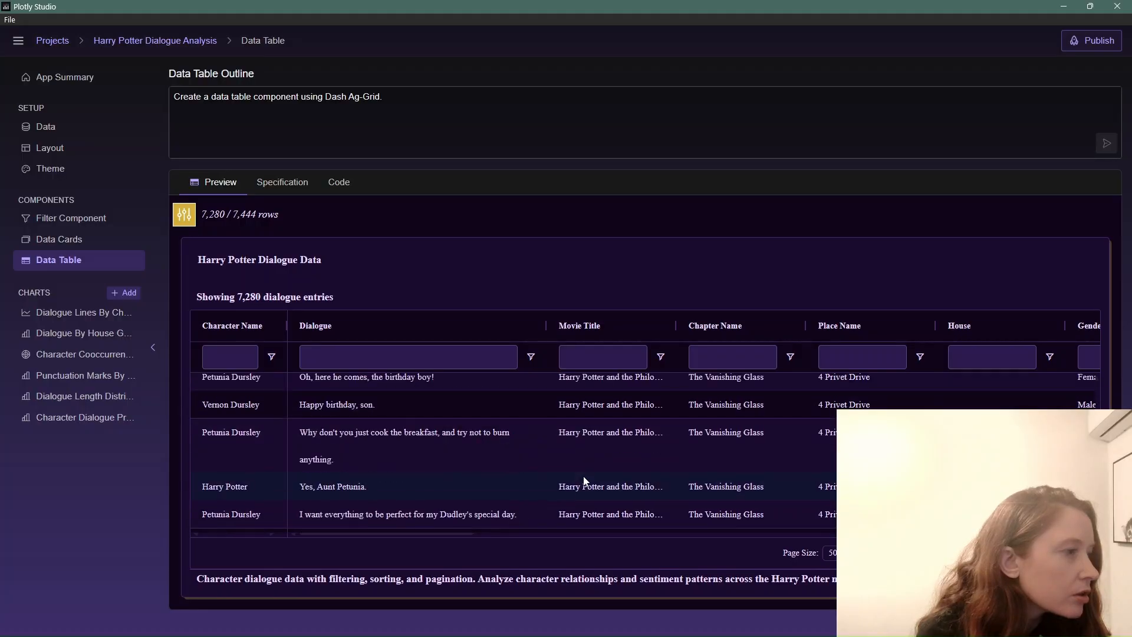
scroll(584, 479, up, 3)
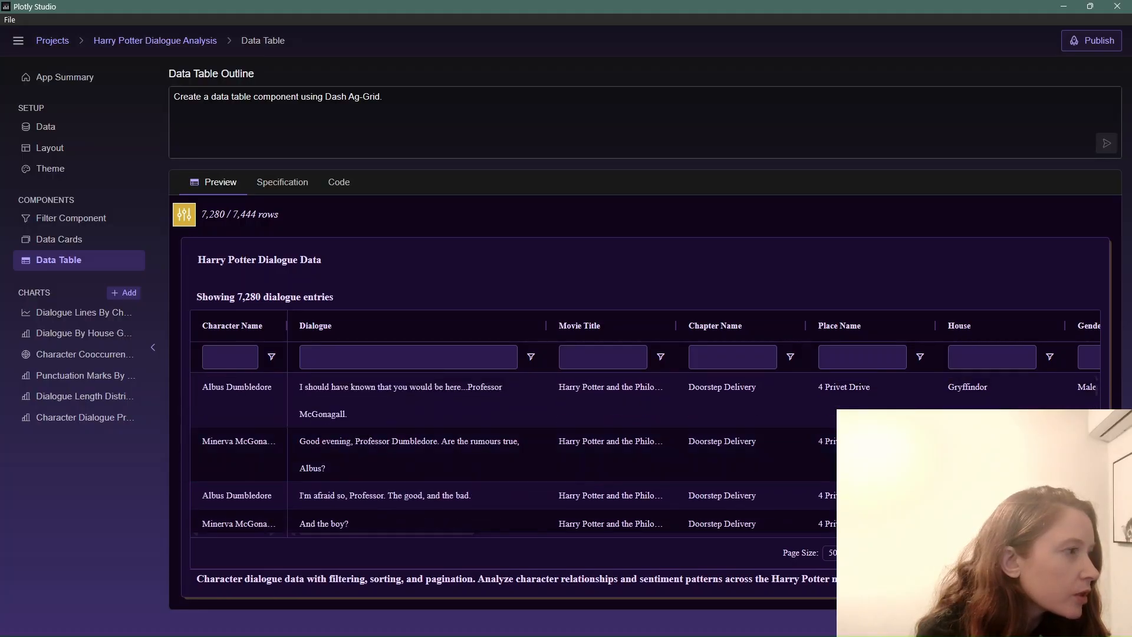
scroll(583, 478, down, 15)
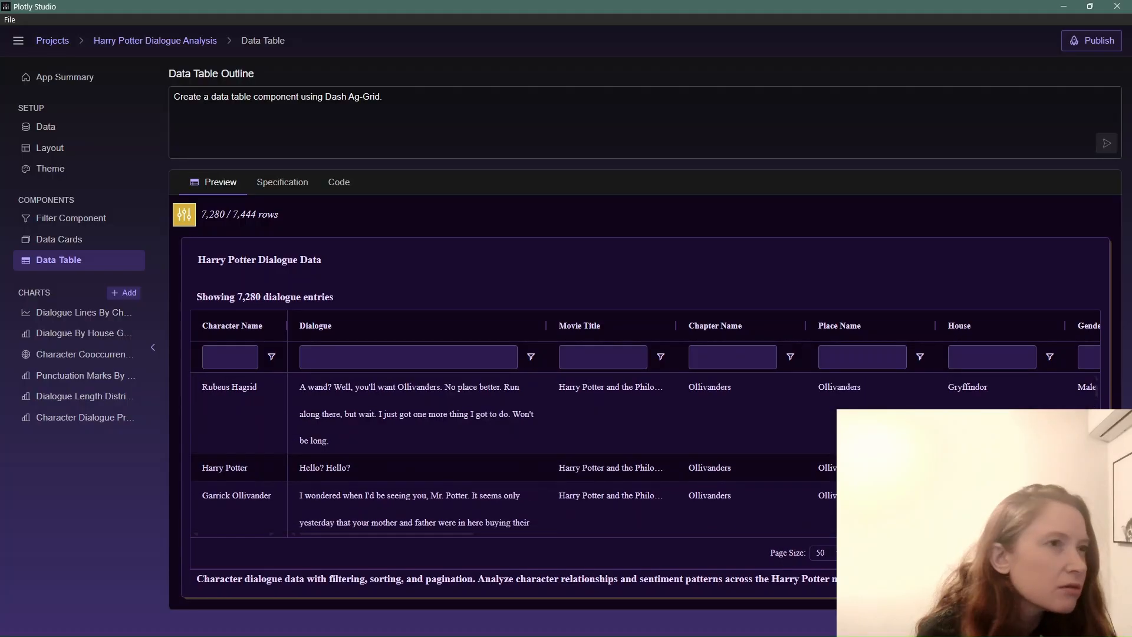
scroll(584, 479, down, 10)
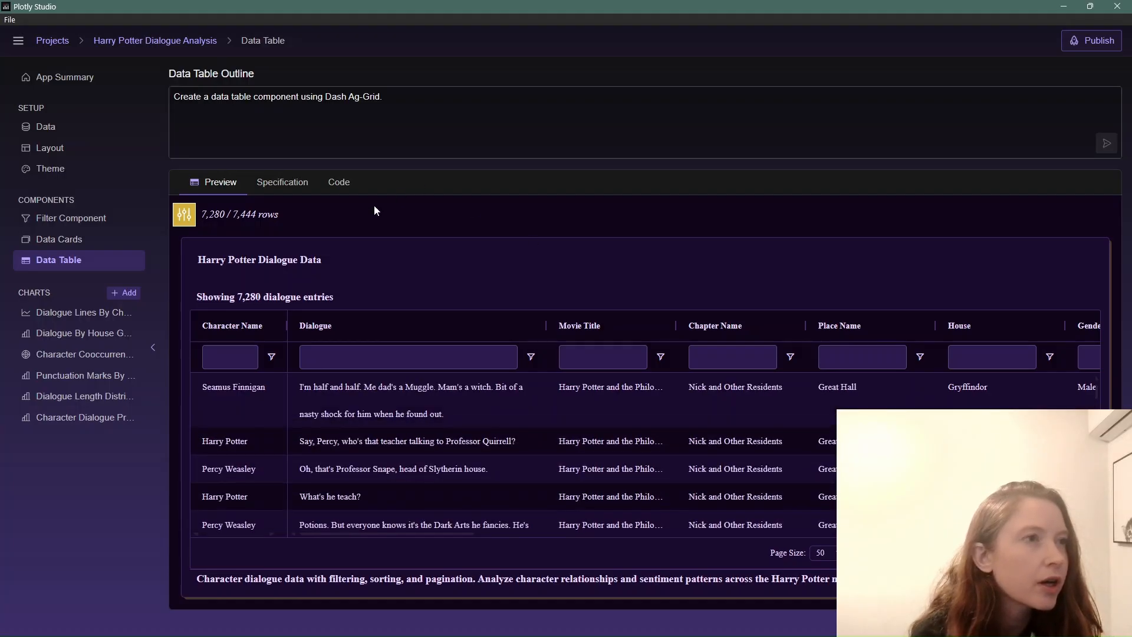
- Inspect the Data Table component's specification and read through its generated code
click(299, 185)
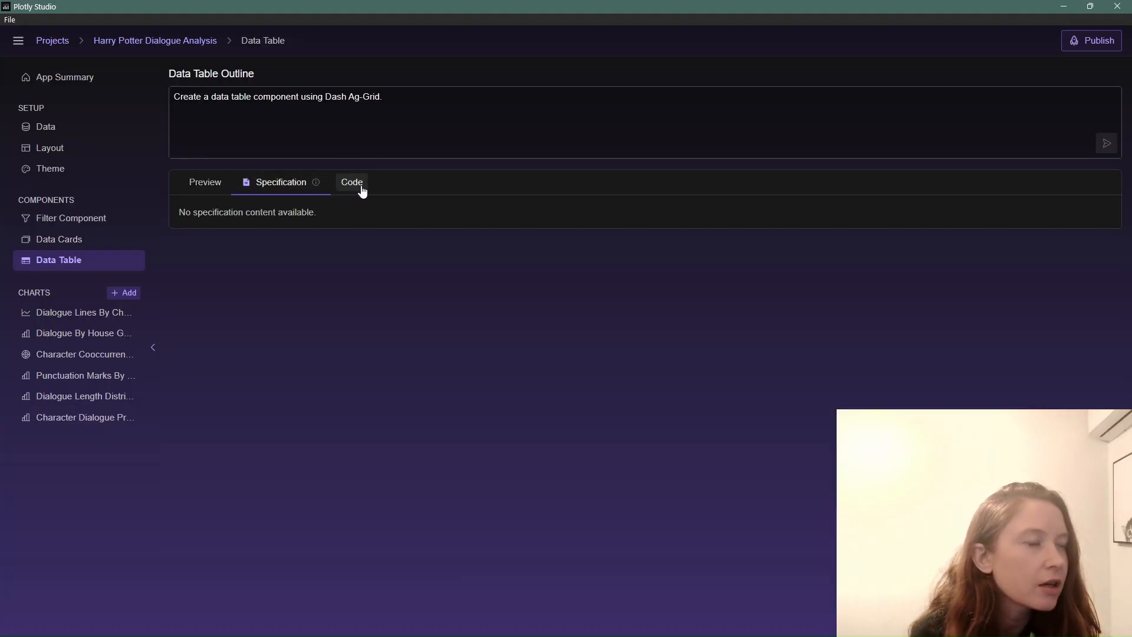
mouse_move(317, 190)
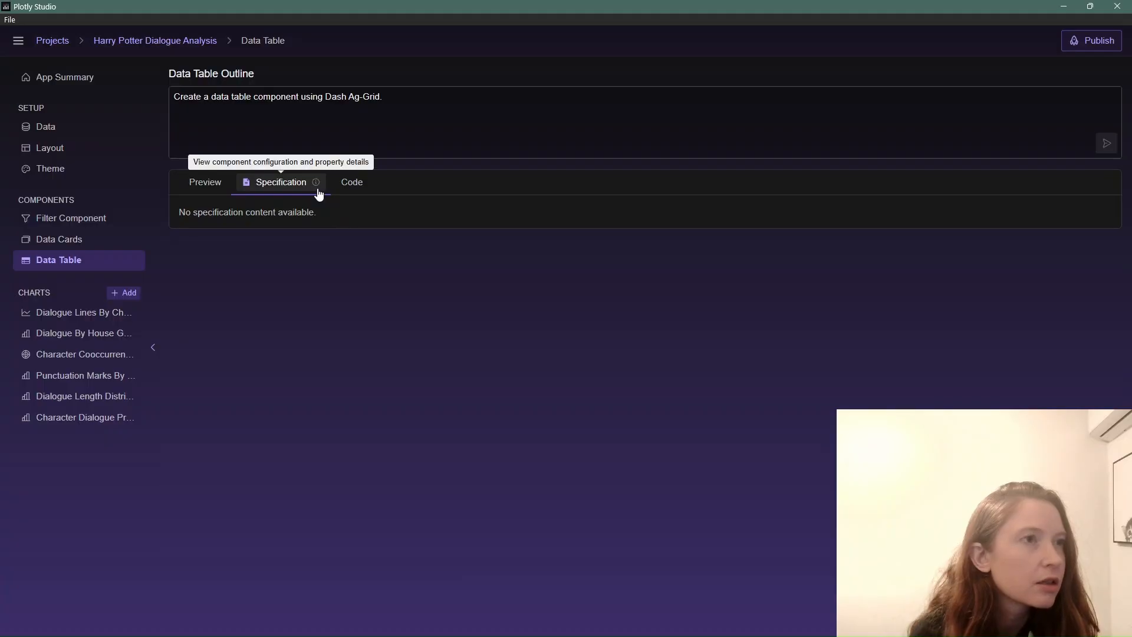
click(358, 186)
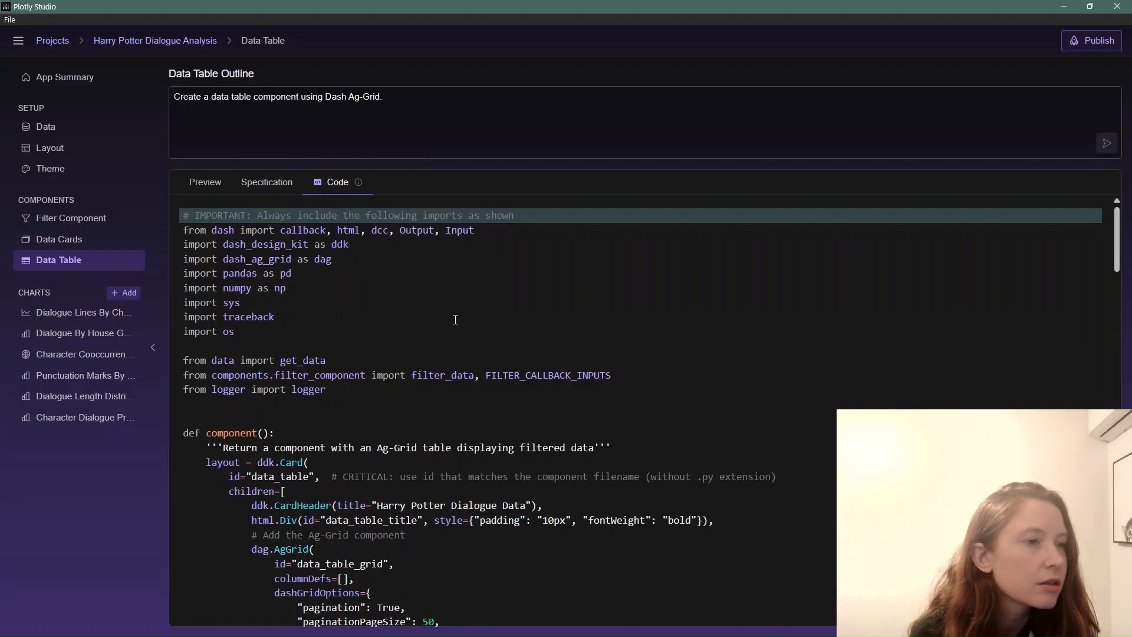
scroll(455, 320, down, 3)
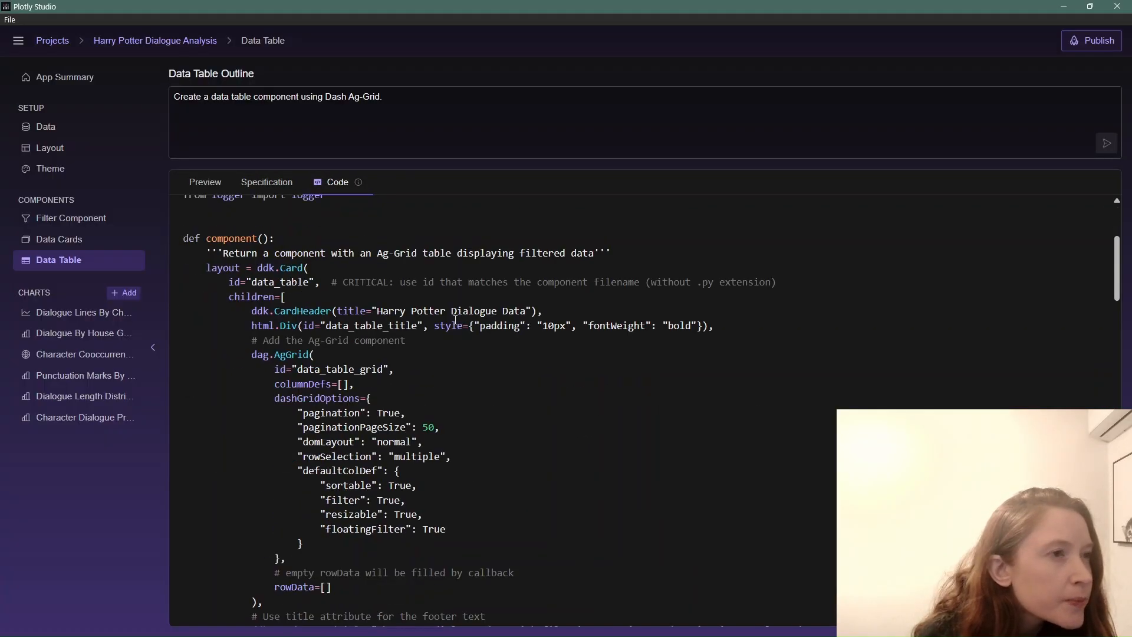
- Read through the Data Table code, including its grid options, callback, key columns, column filters and error handling
scroll(455, 320, down, 1)
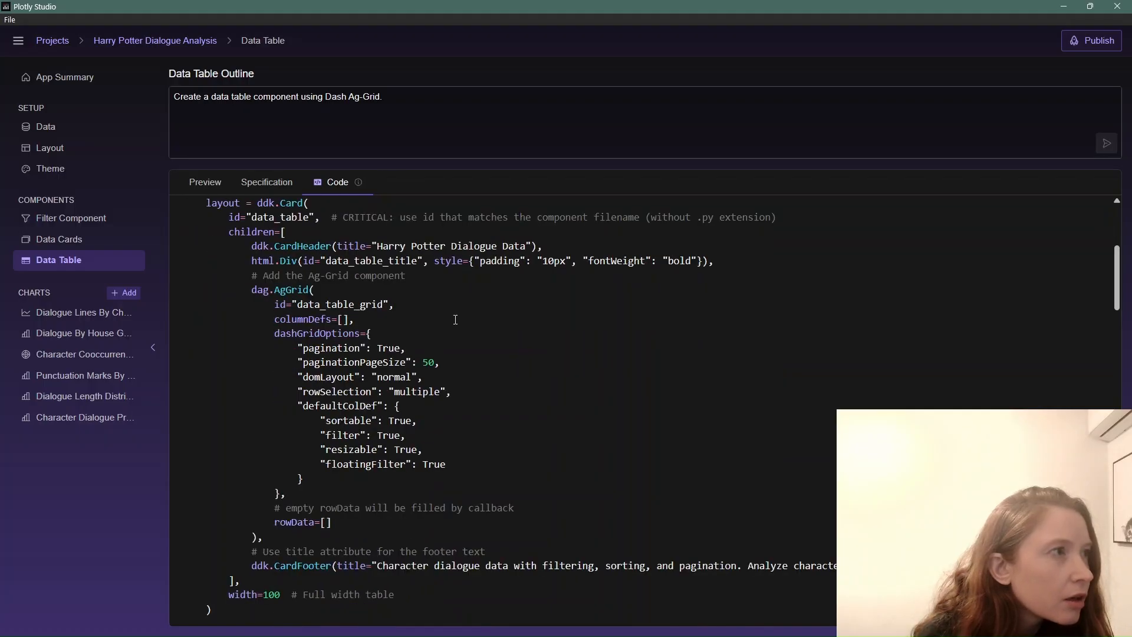
scroll(456, 320, down, 6)
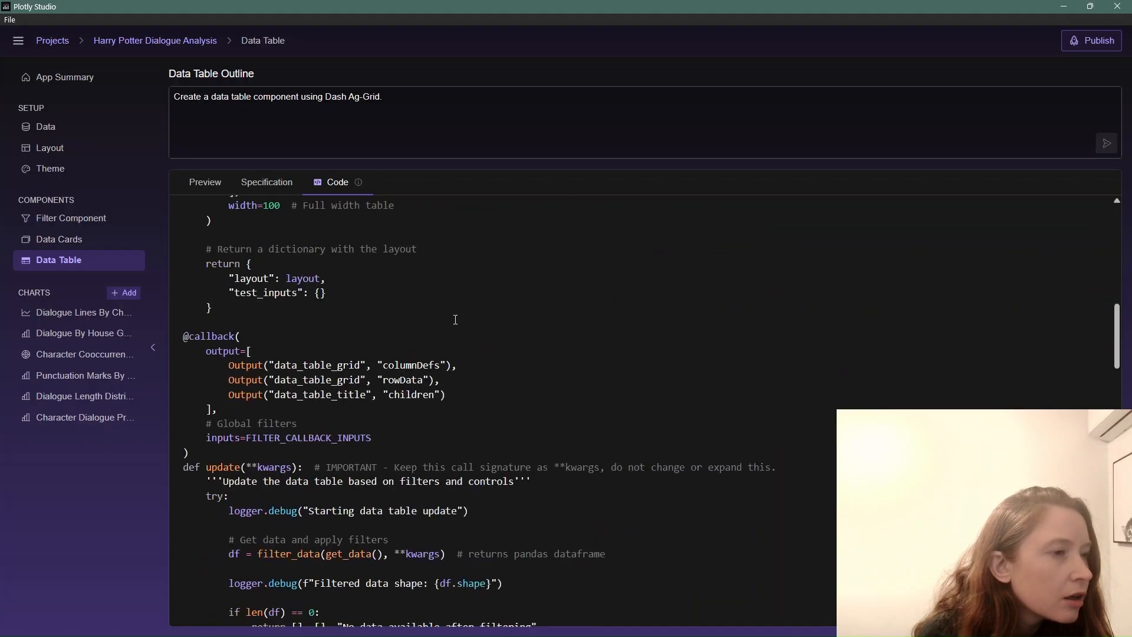
scroll(456, 320, up, 3)
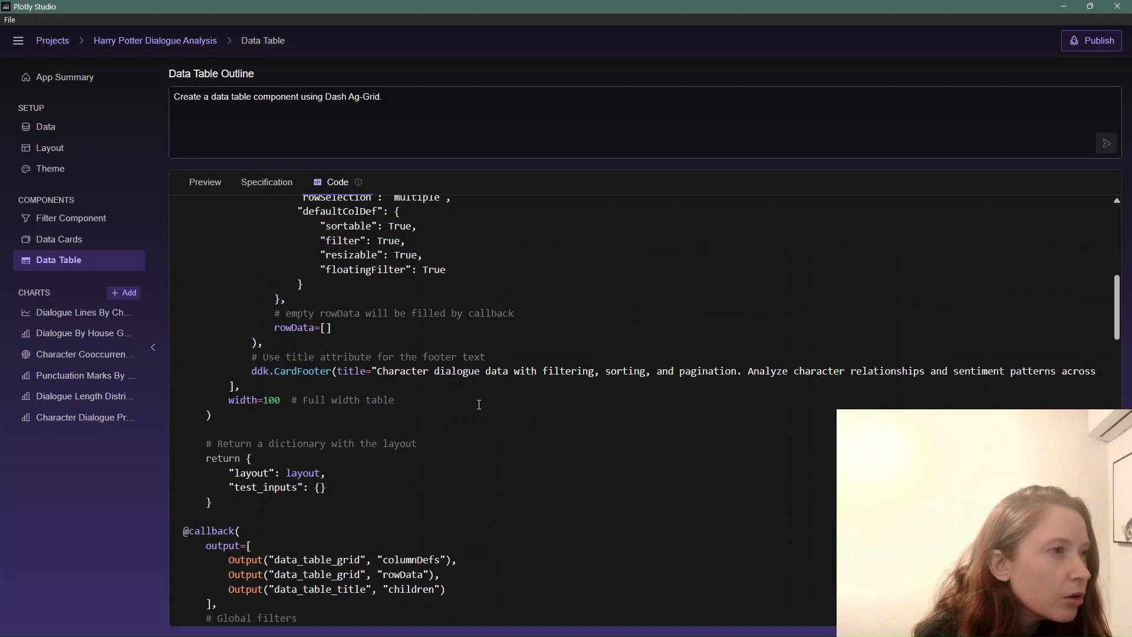
scroll(480, 404, down, 3)
scroll(480, 404, up, 2)
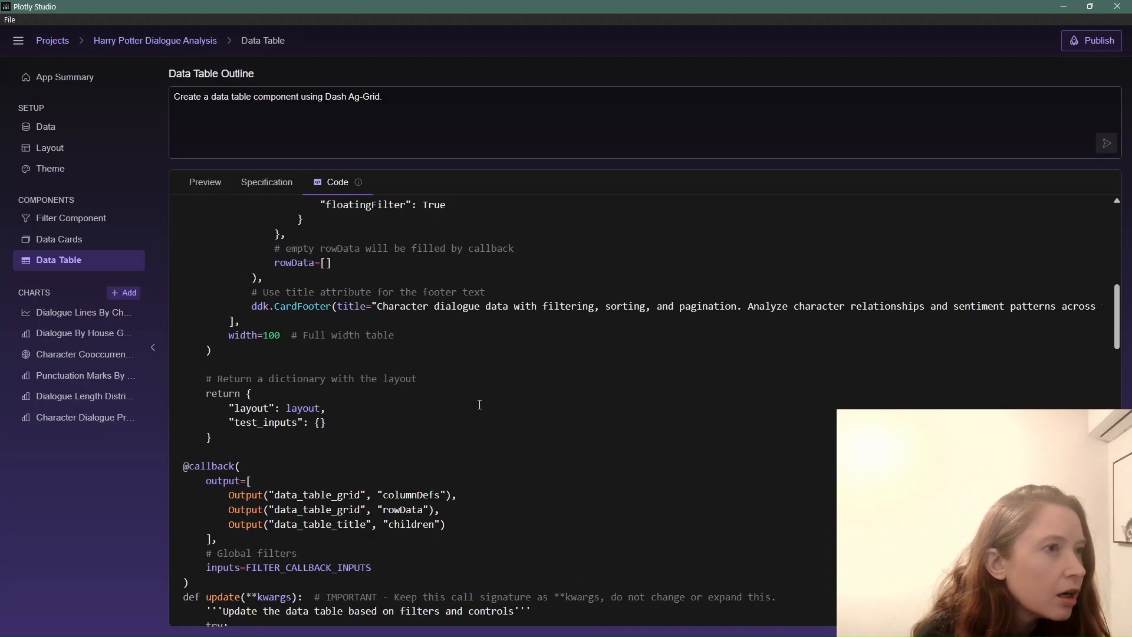
scroll(479, 404, down, 9)
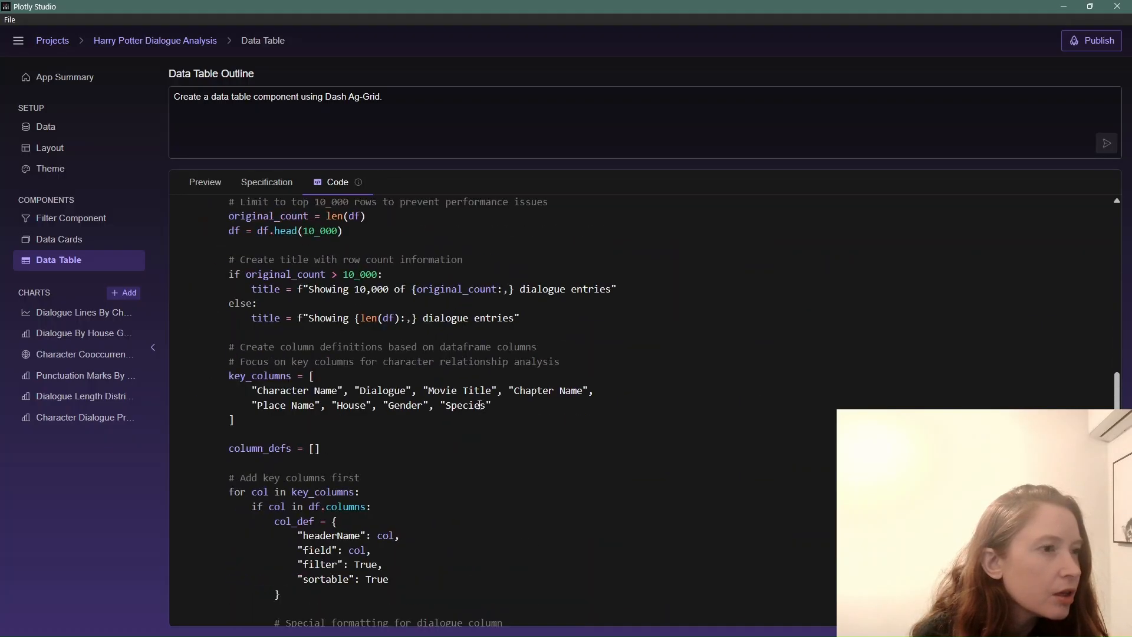
scroll(479, 405, down, 9)
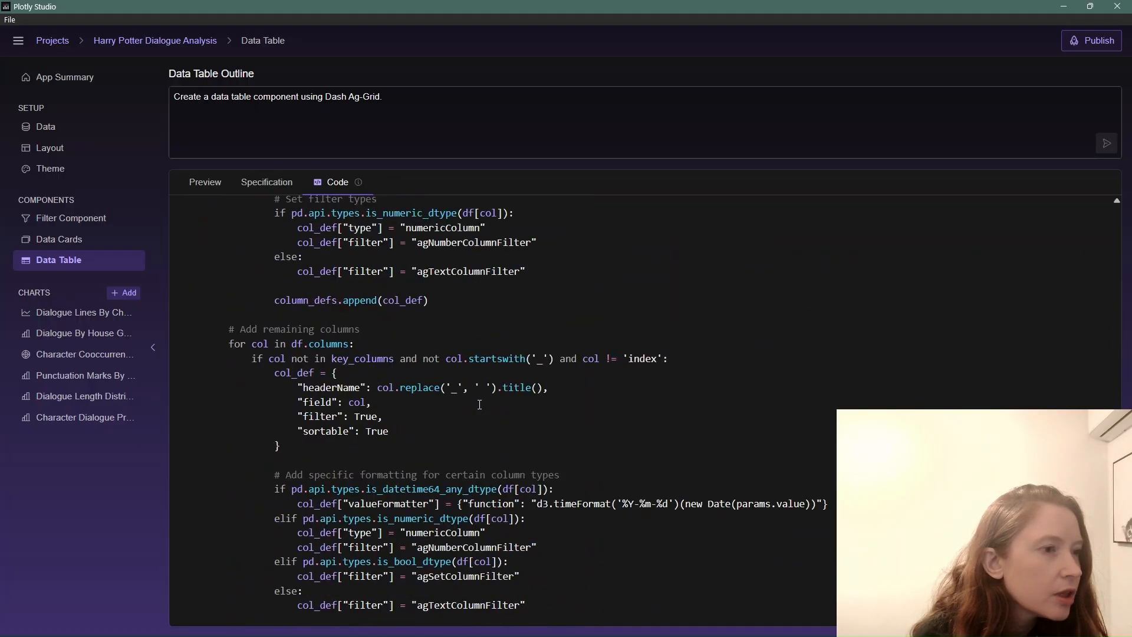
scroll(479, 405, down, 8)
scroll(812, 525, down, 1)
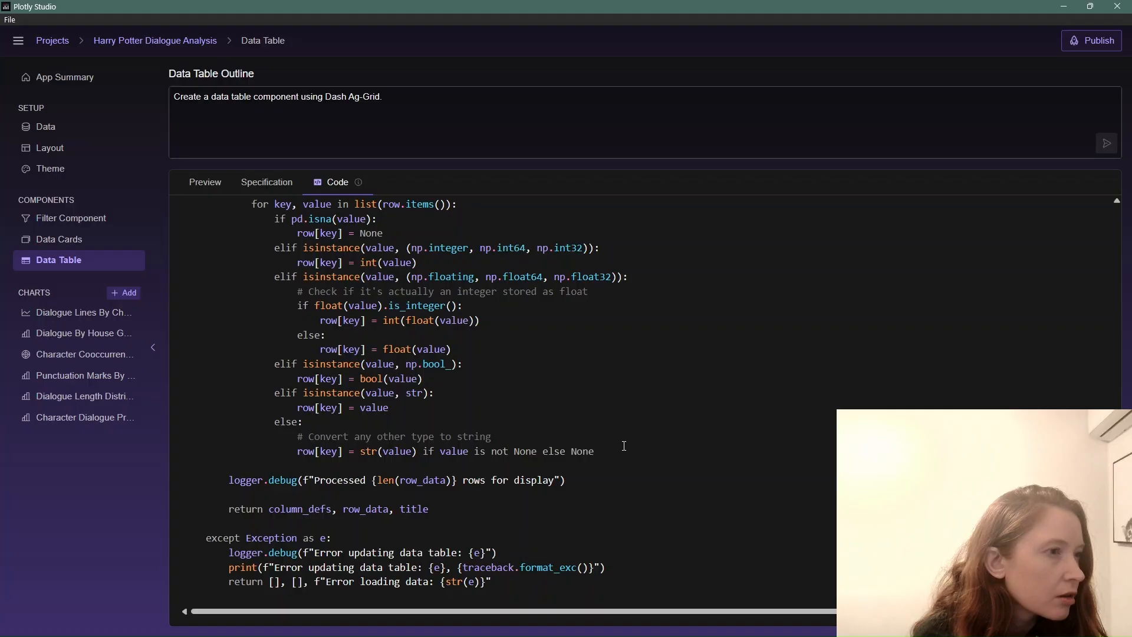
scroll(624, 445, up, 20)
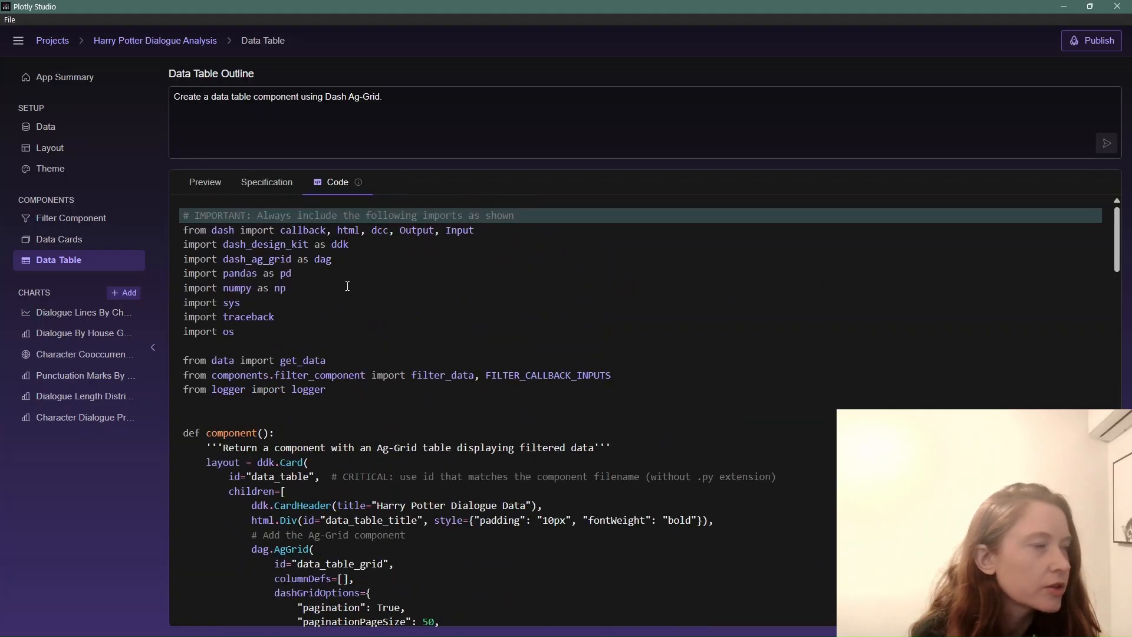
- Switch the Data Table back to its preview and open the Harry Potter Dialogue Analysis summary to view the dashboard header and filters
click(248, 183)
click(219, 183)
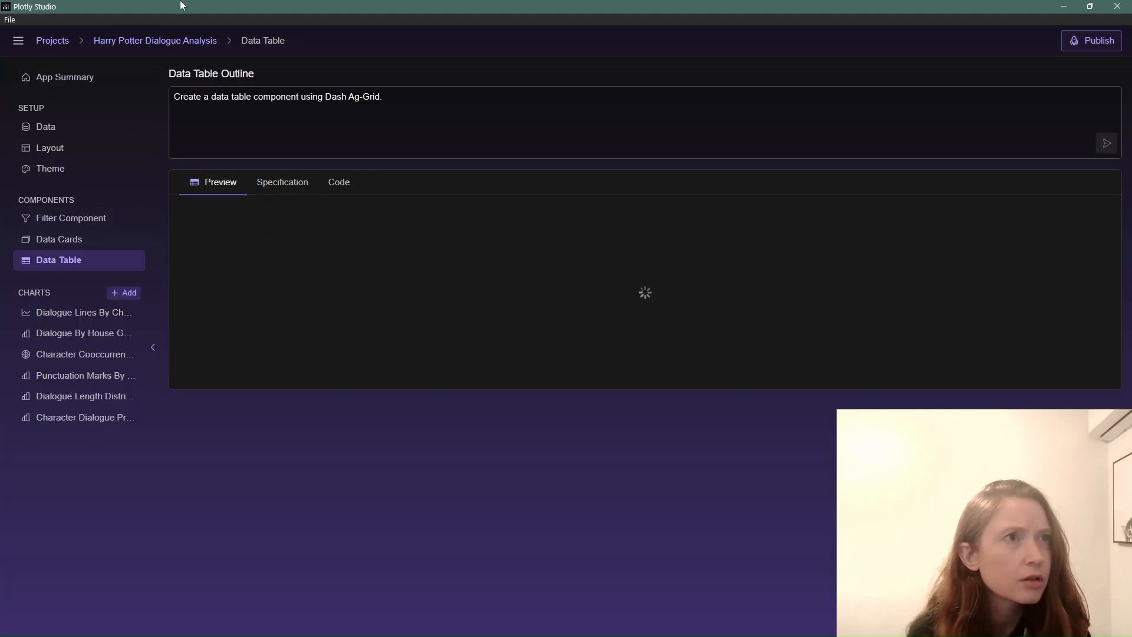
click(182, 41)
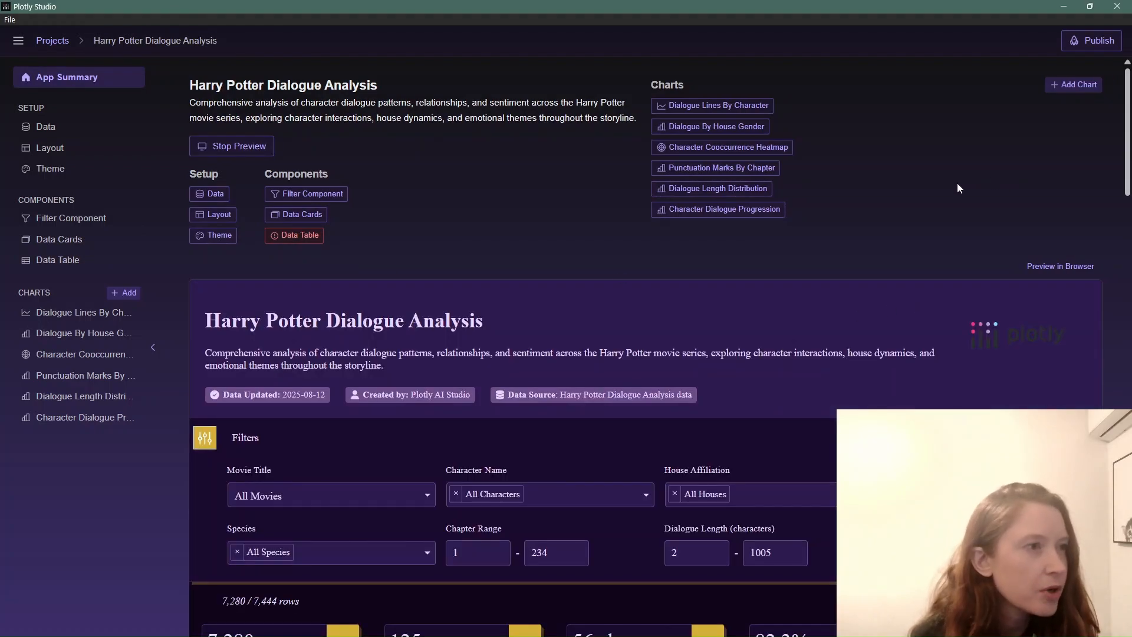
scroll(960, 207, down, 2)
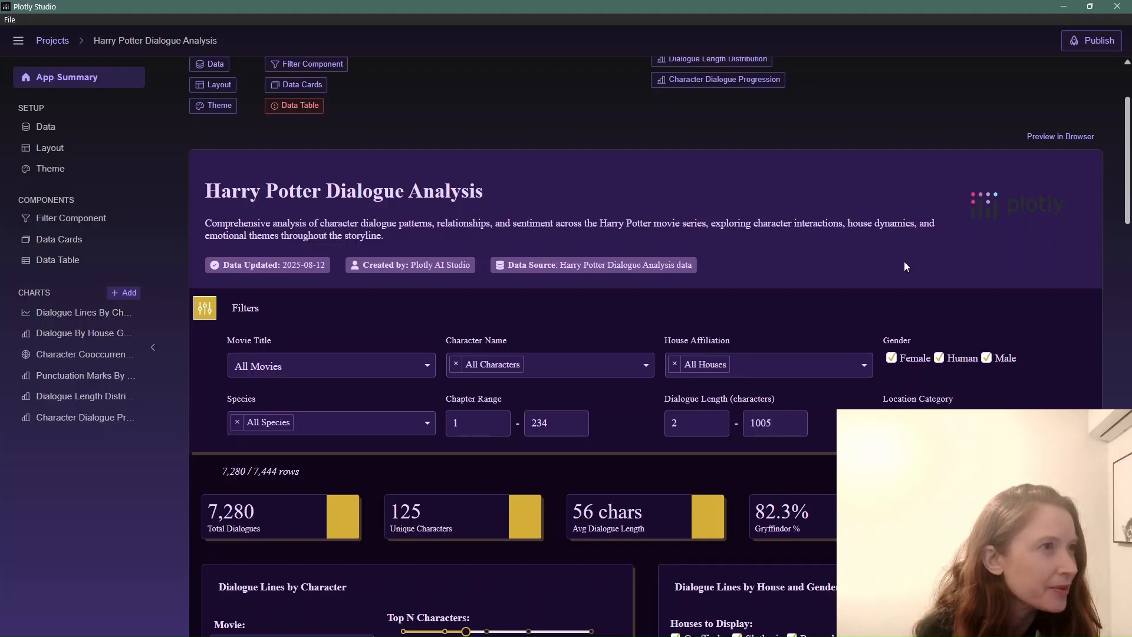
scroll(906, 266, down, 1)
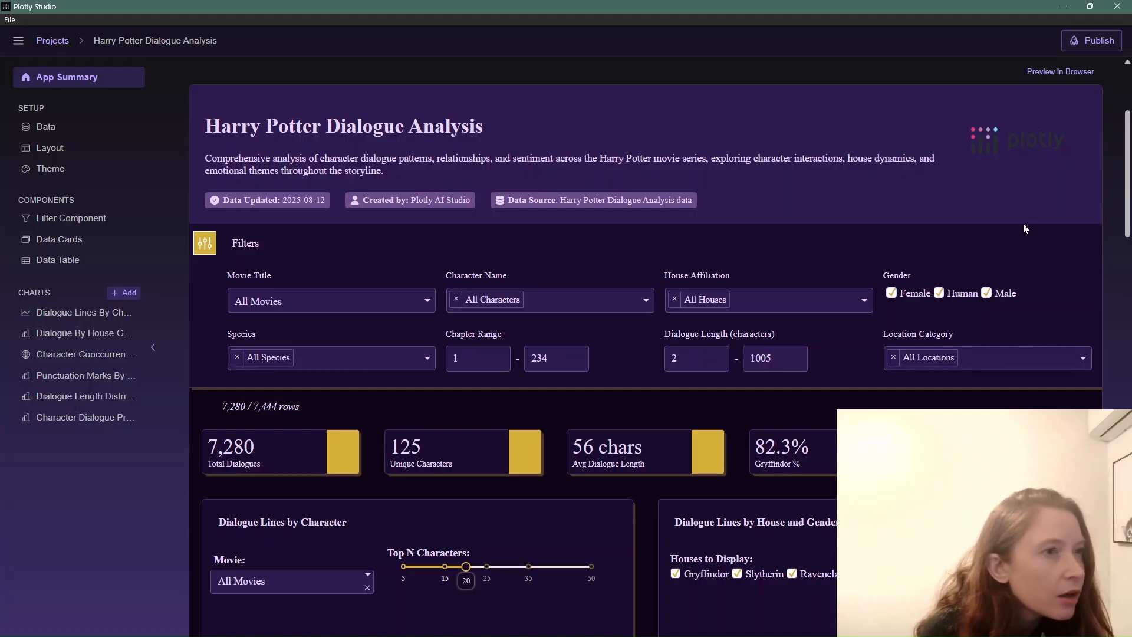
- Inspect the dashboard's movie, character, house, species and location filter options, plus the chapter and dialogue length range fields
click(258, 304)
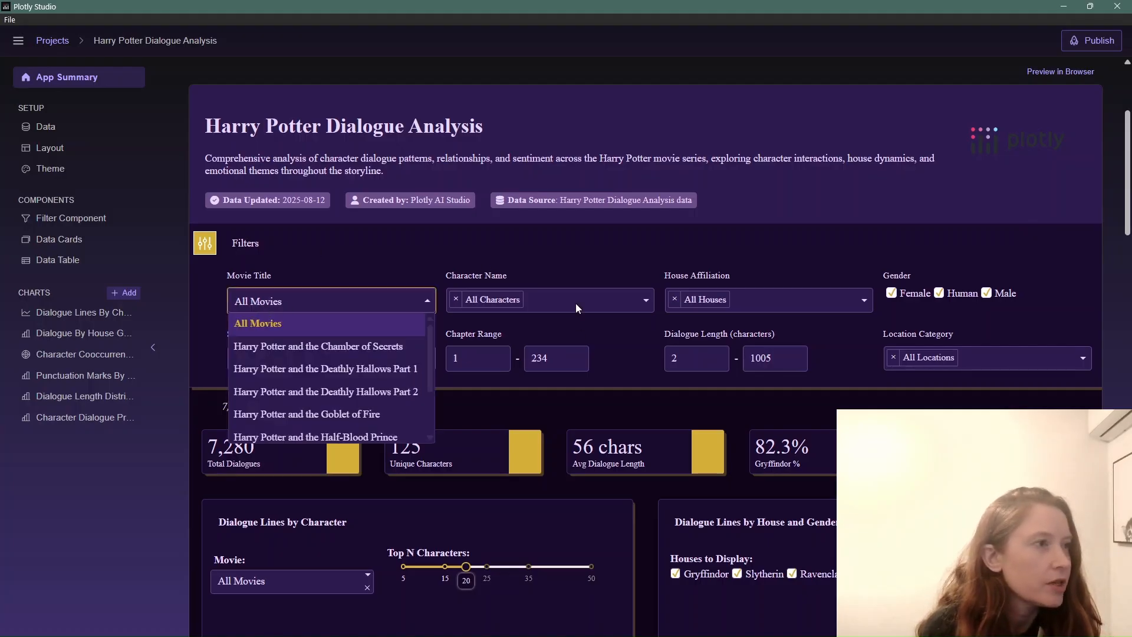
click(575, 303)
click(748, 310)
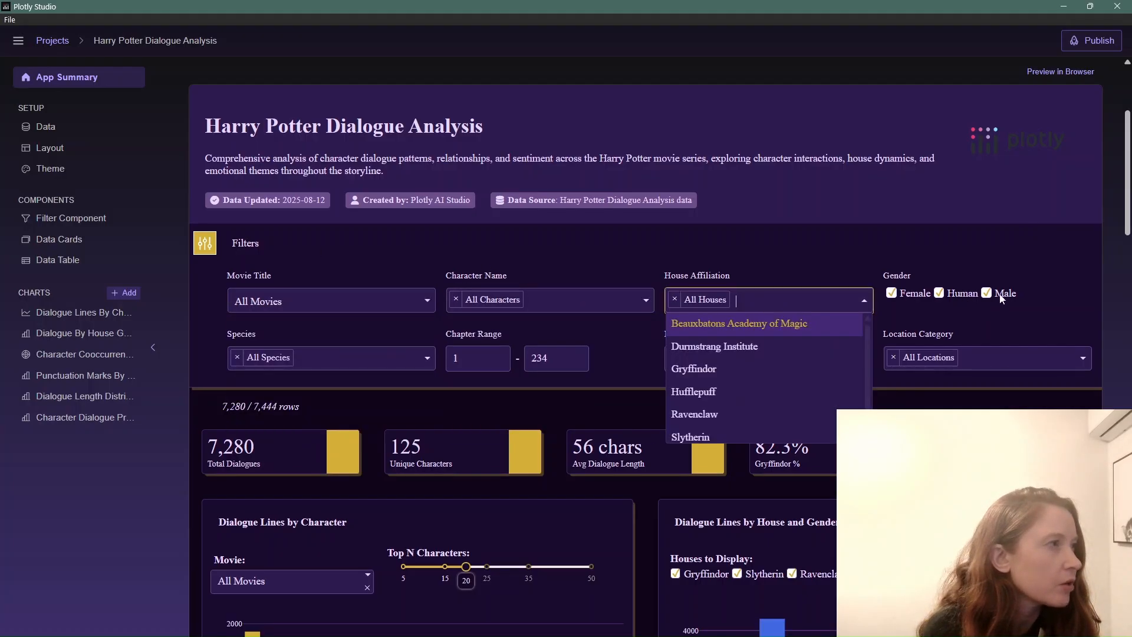
click(350, 350)
click(498, 362)
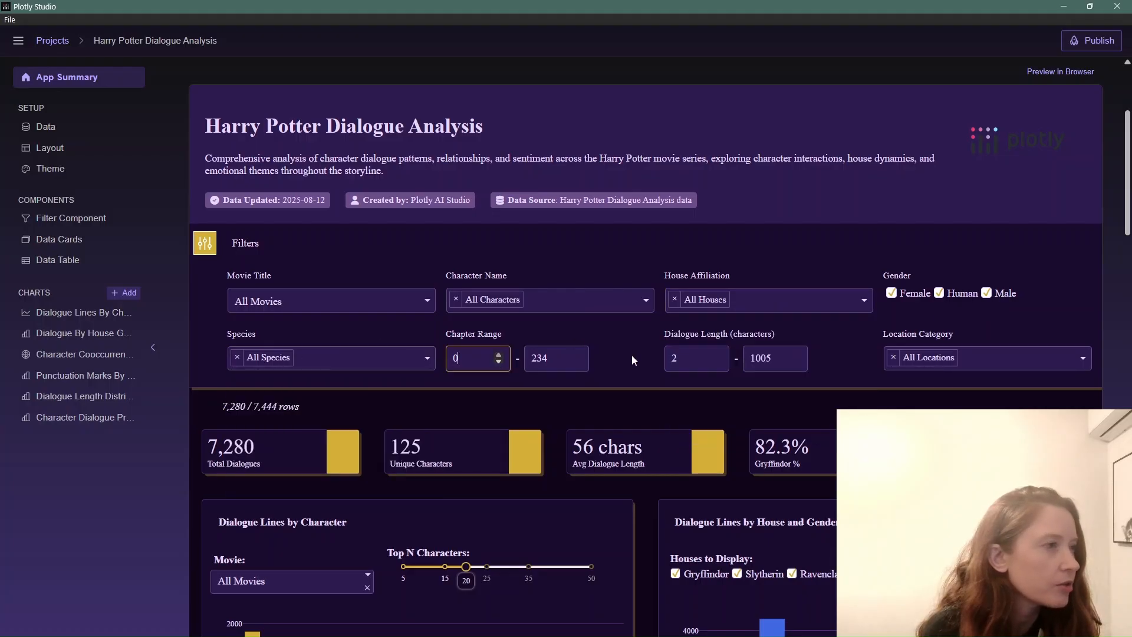
scroll(1054, 277, down, 1)
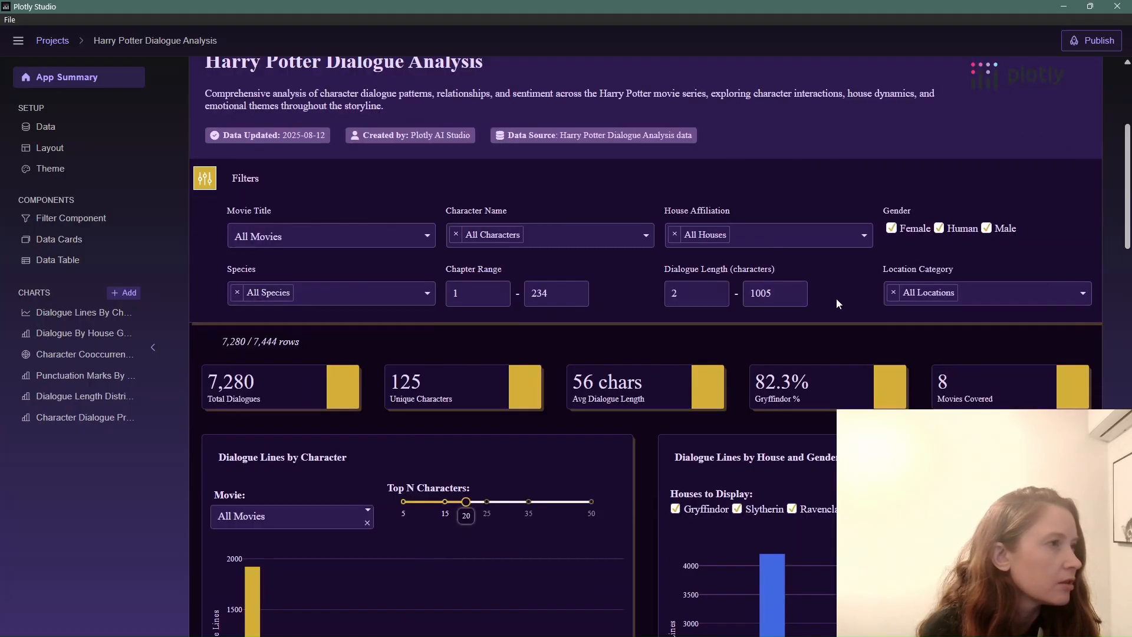
click(702, 297)
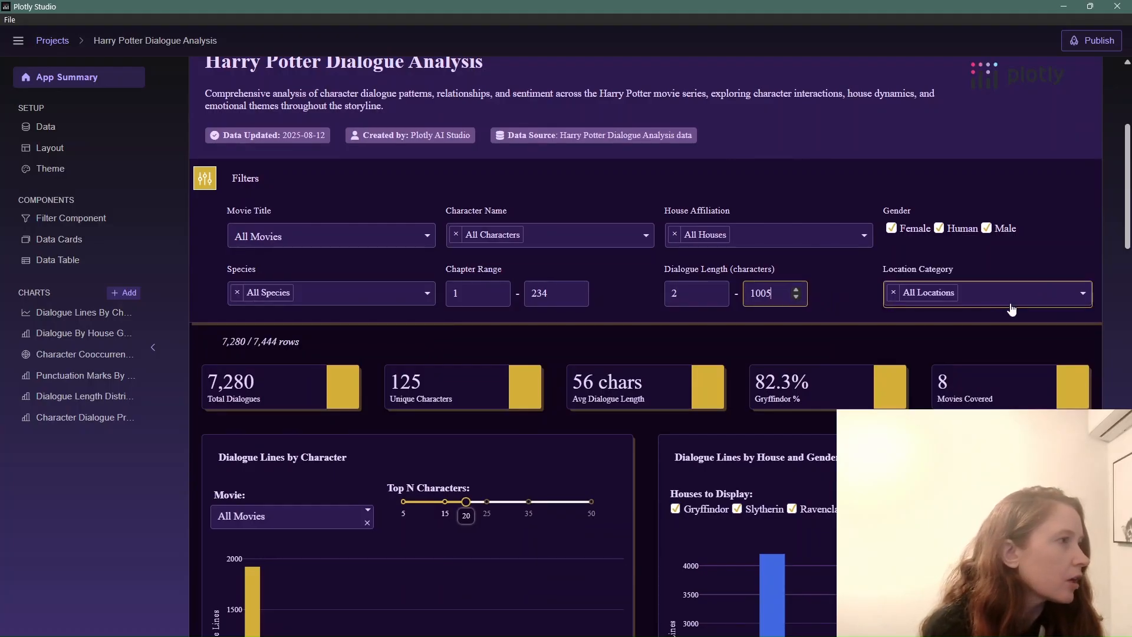
click(1068, 303)
scroll(1024, 369, down, 10)
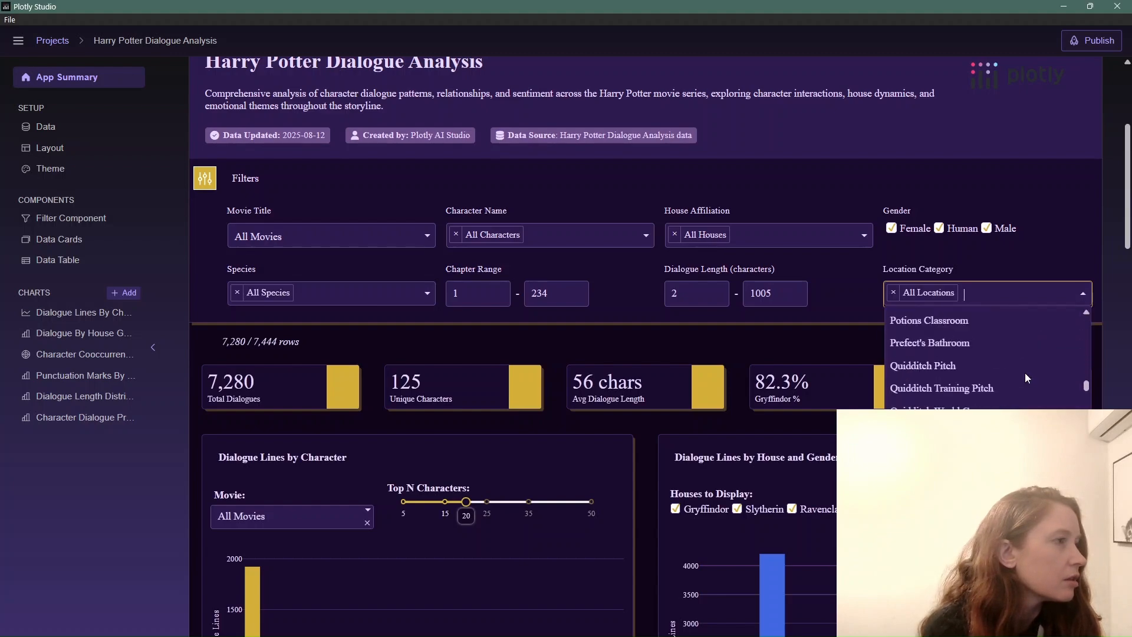
scroll(1025, 375, down, 2)
click(1085, 250)
- Examine the dashboard's summary cards and the Dialogue Lines by Character bar chart
scroll(1085, 249, down, 3)
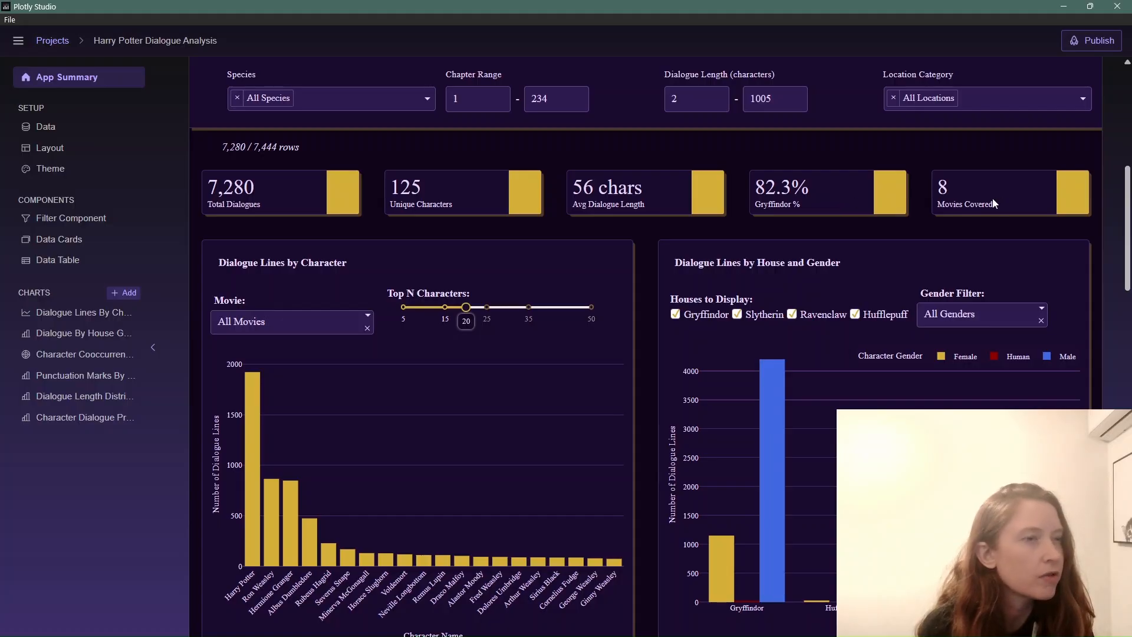
scroll(399, 201, down, 2)
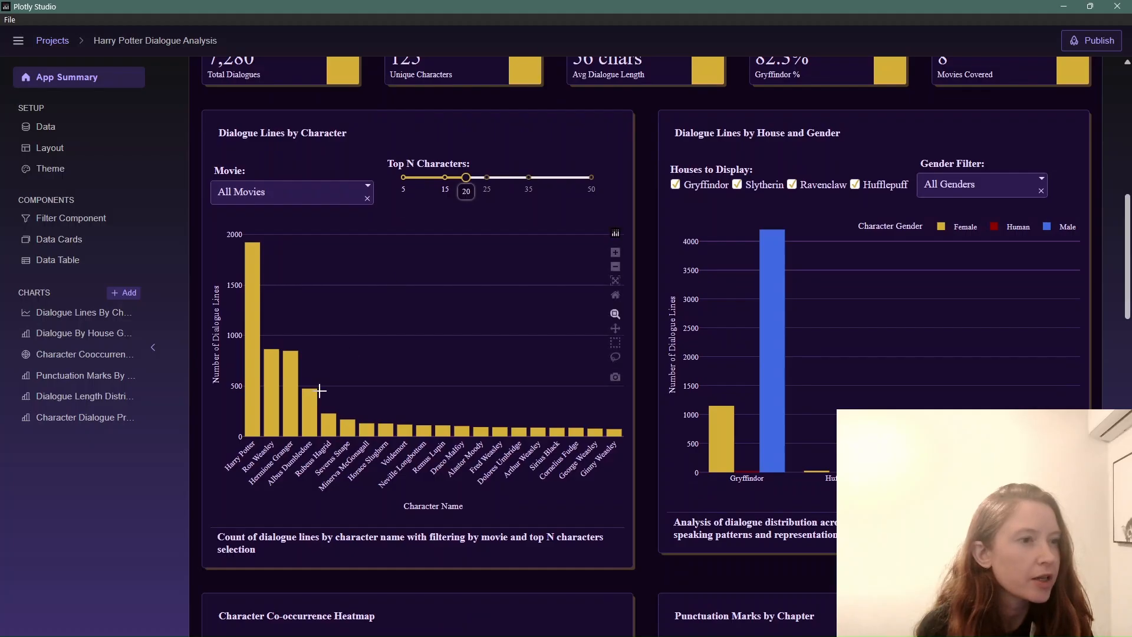
mouse_move(267, 423)
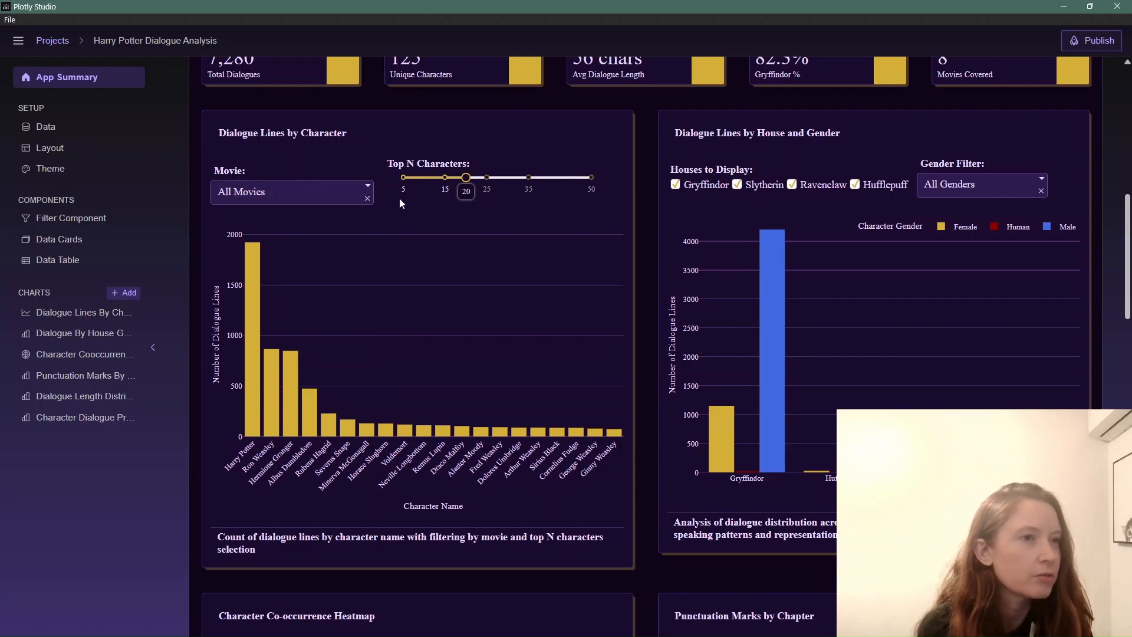
- Open the Dialogue Lines By Character chart's specification and read its chart type, controls and data computations
click(105, 320)
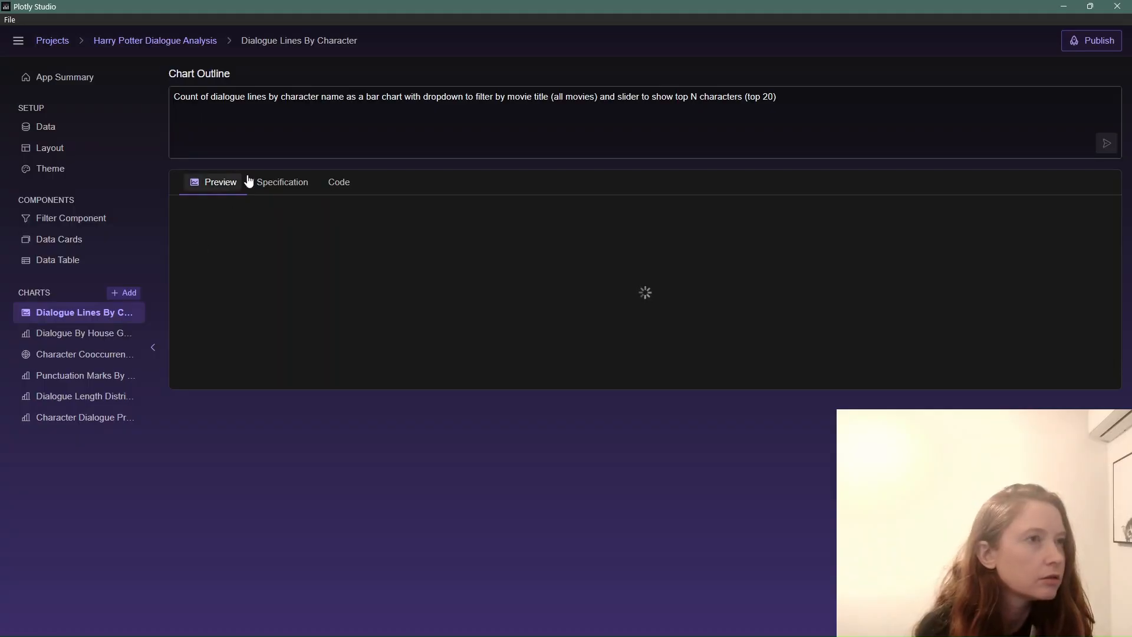
click(292, 184)
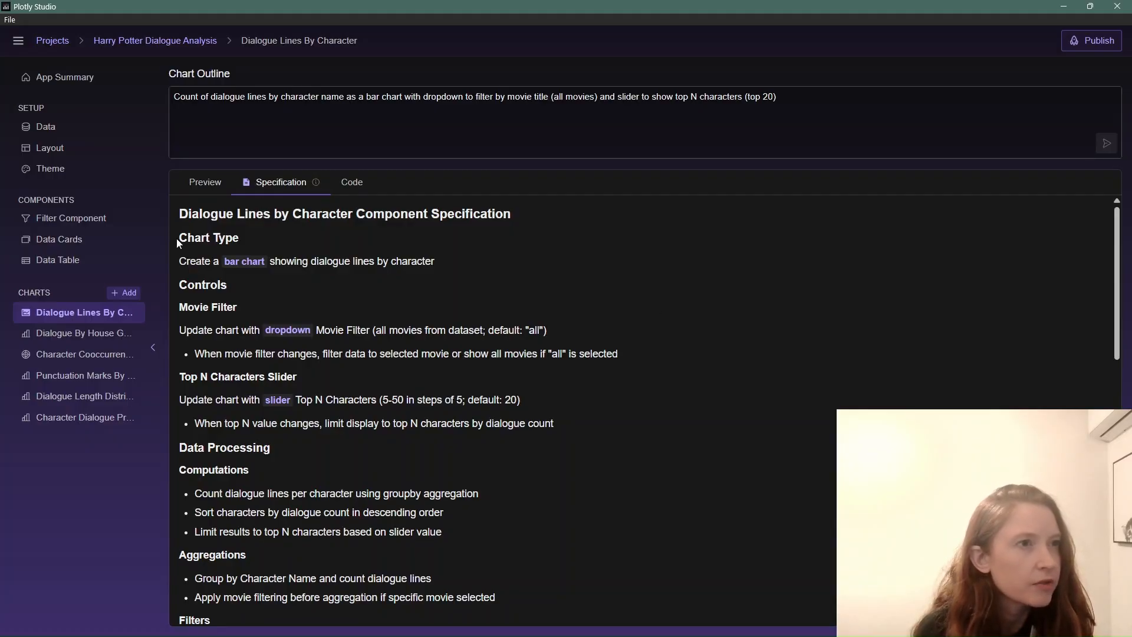
drag(179, 262, 394, 275)
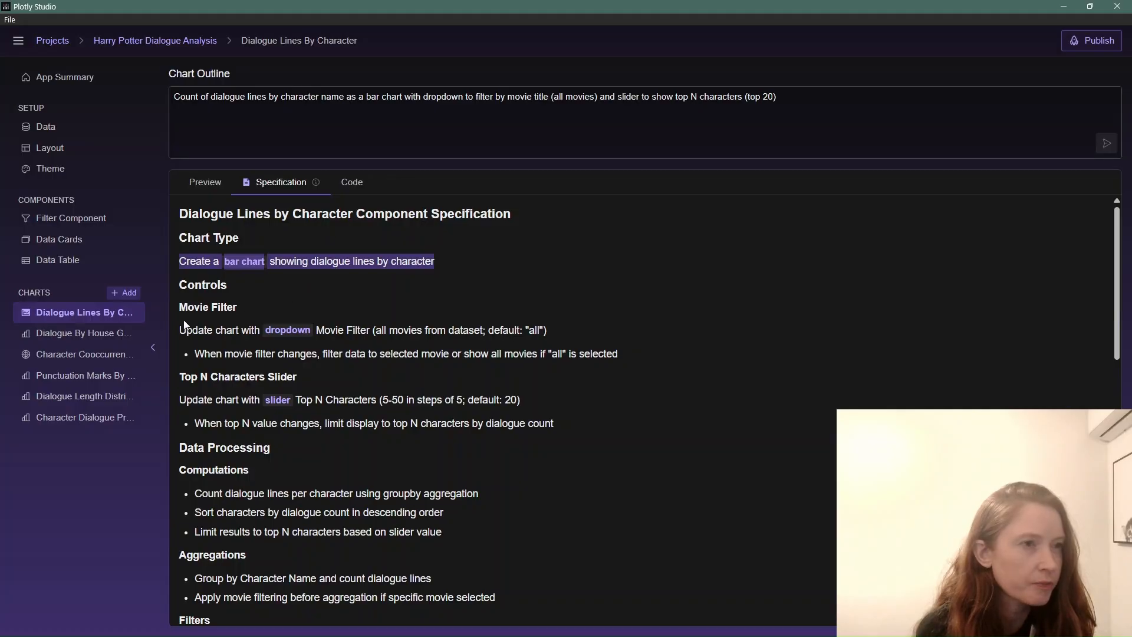
scroll(185, 335, down, 3)
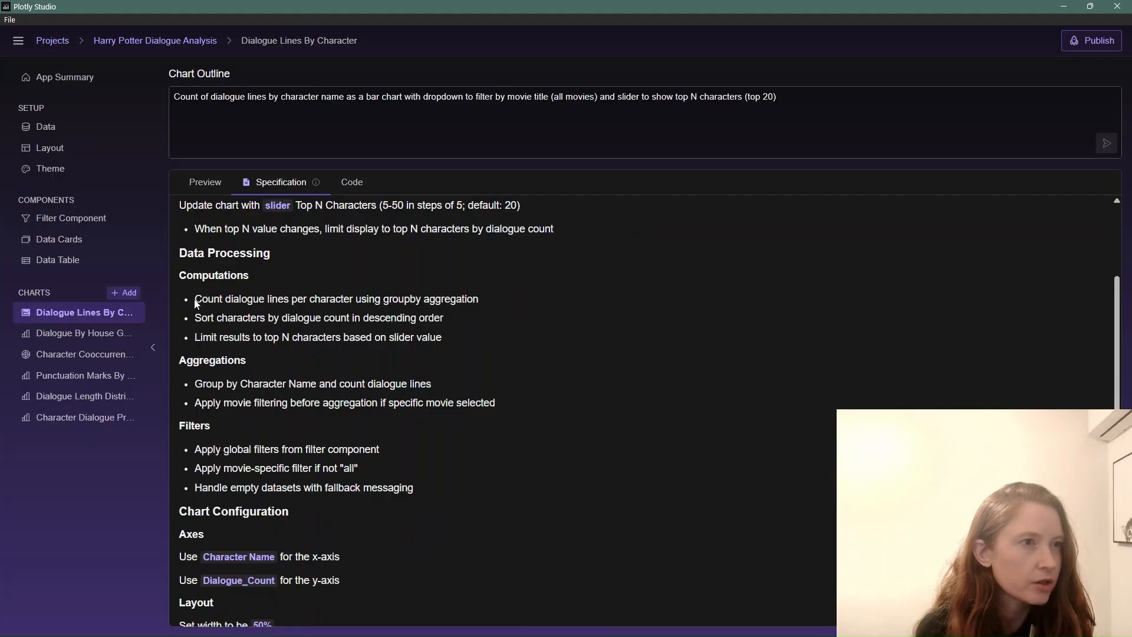
drag(196, 304, 478, 299)
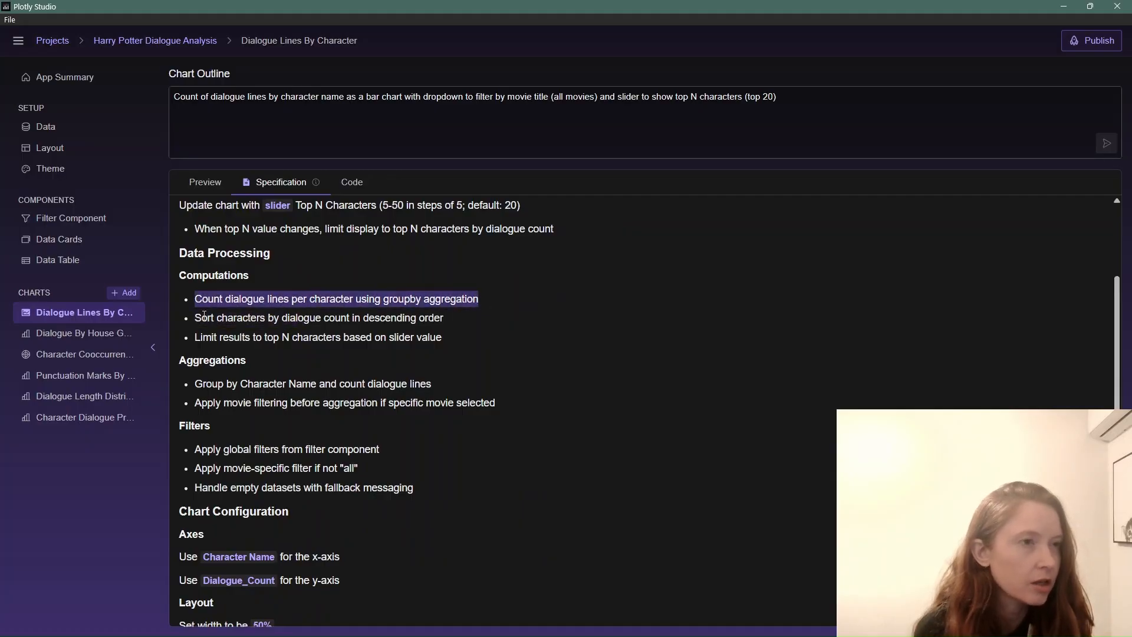
drag(195, 318, 446, 317)
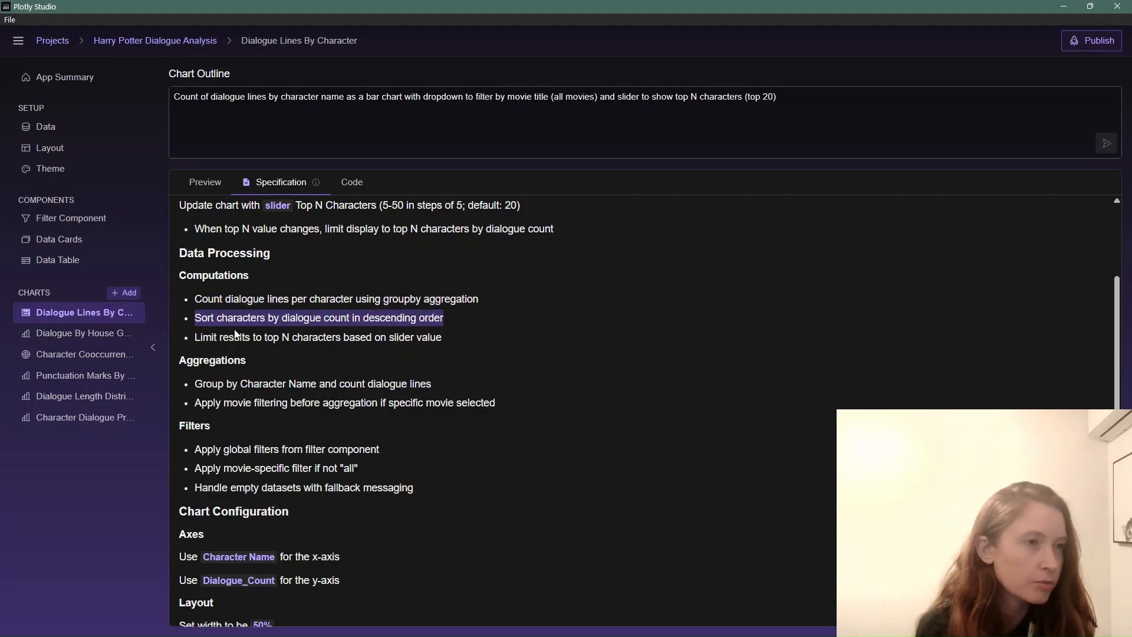
drag(195, 337, 420, 336)
click(450, 338)
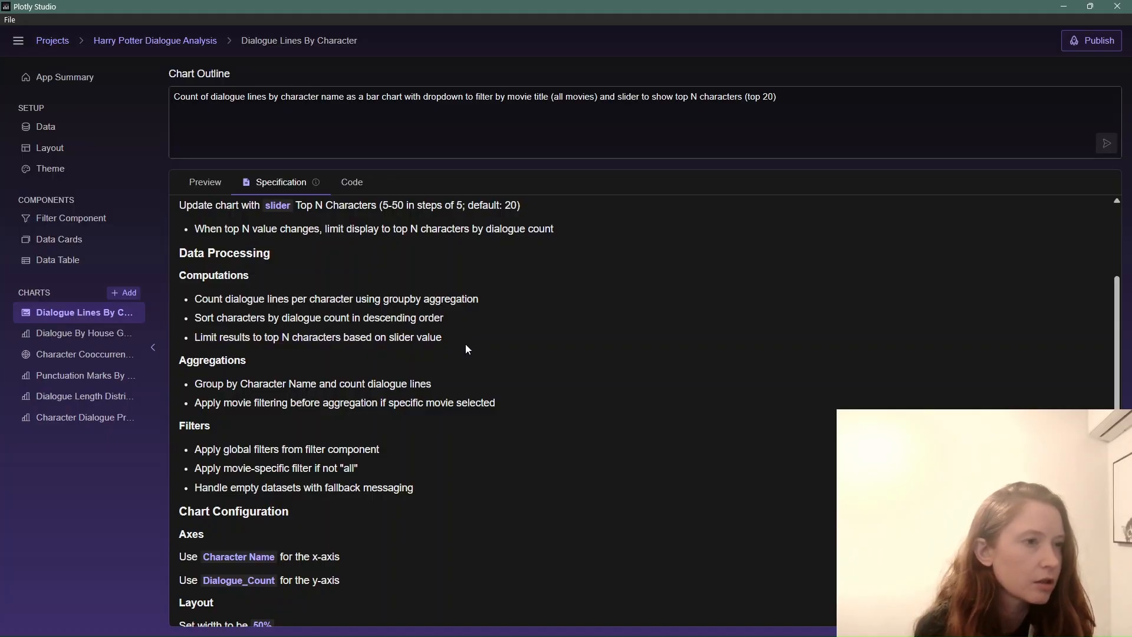
- Read the specification's aggregations, filters, axes, layout, labels, styling and error handling sections
scroll(468, 349, down, 2)
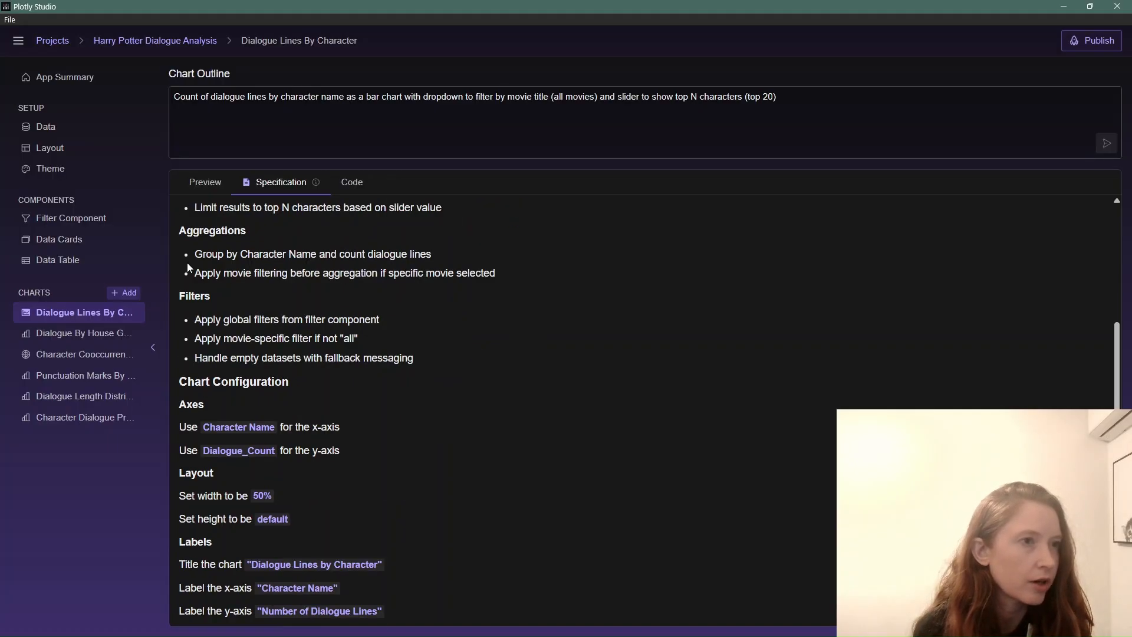
drag(197, 252, 474, 258)
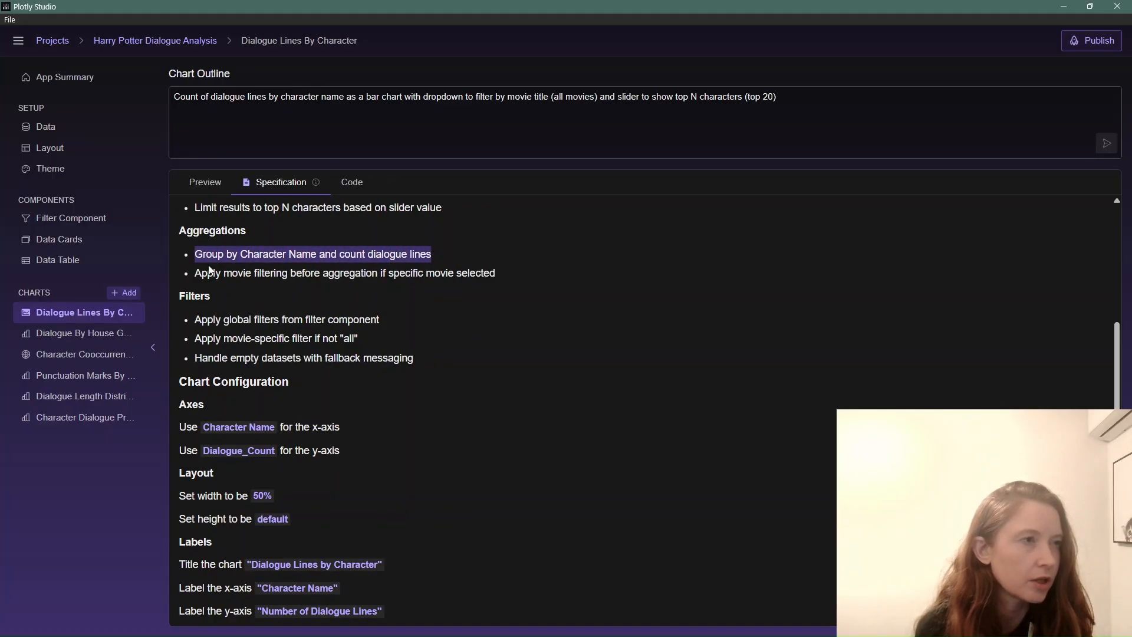
click(288, 282)
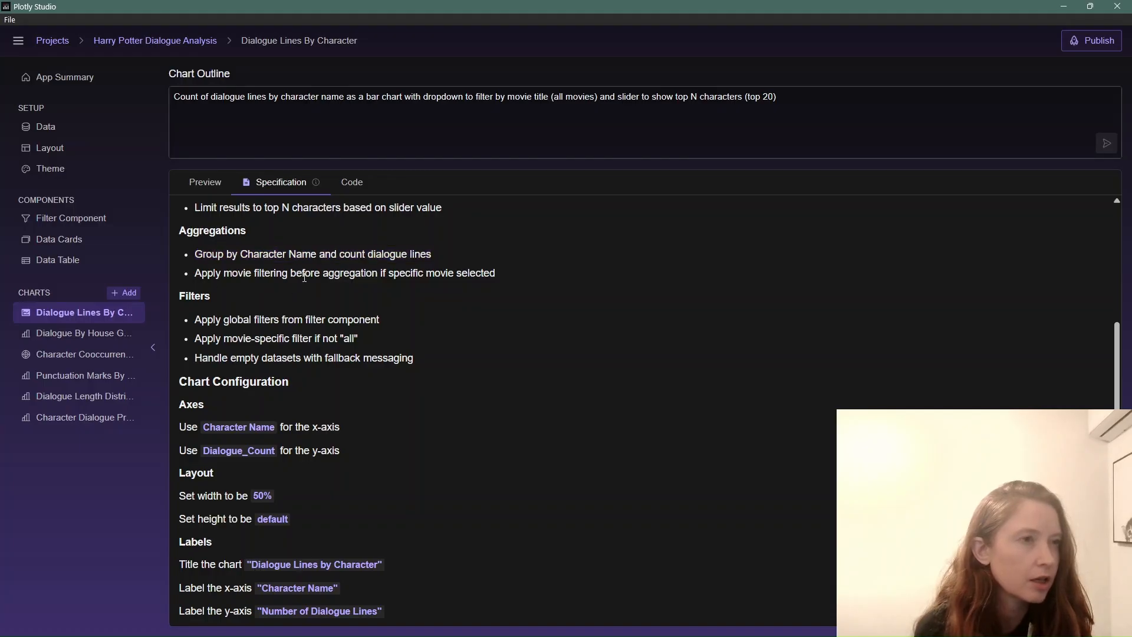
drag(303, 272, 389, 275)
click(387, 292)
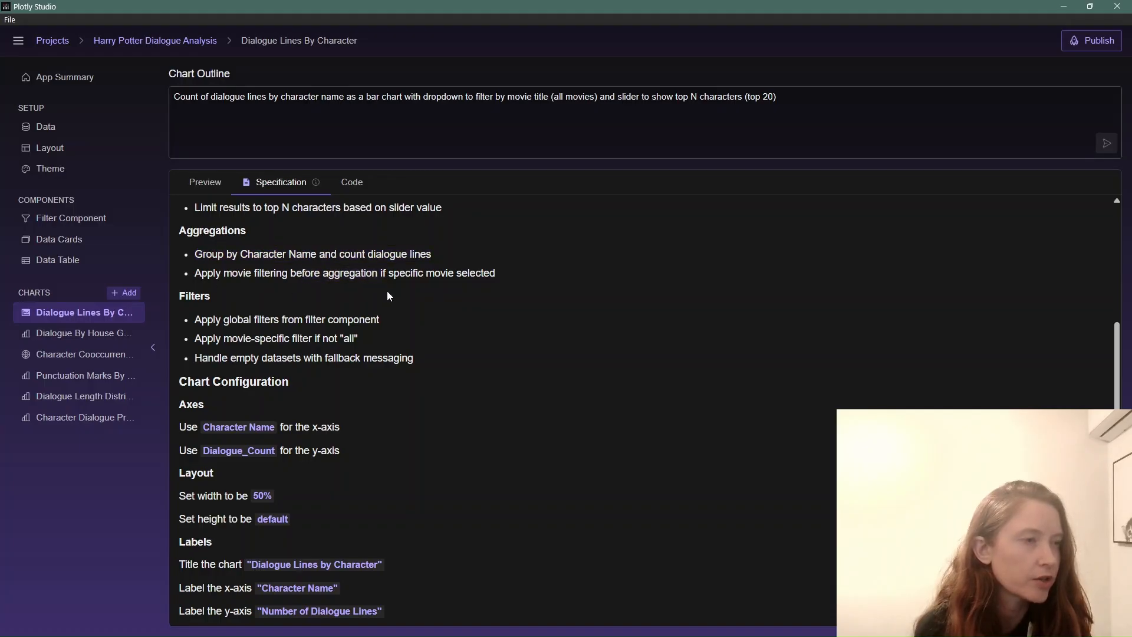
mouse_move(318, 186)
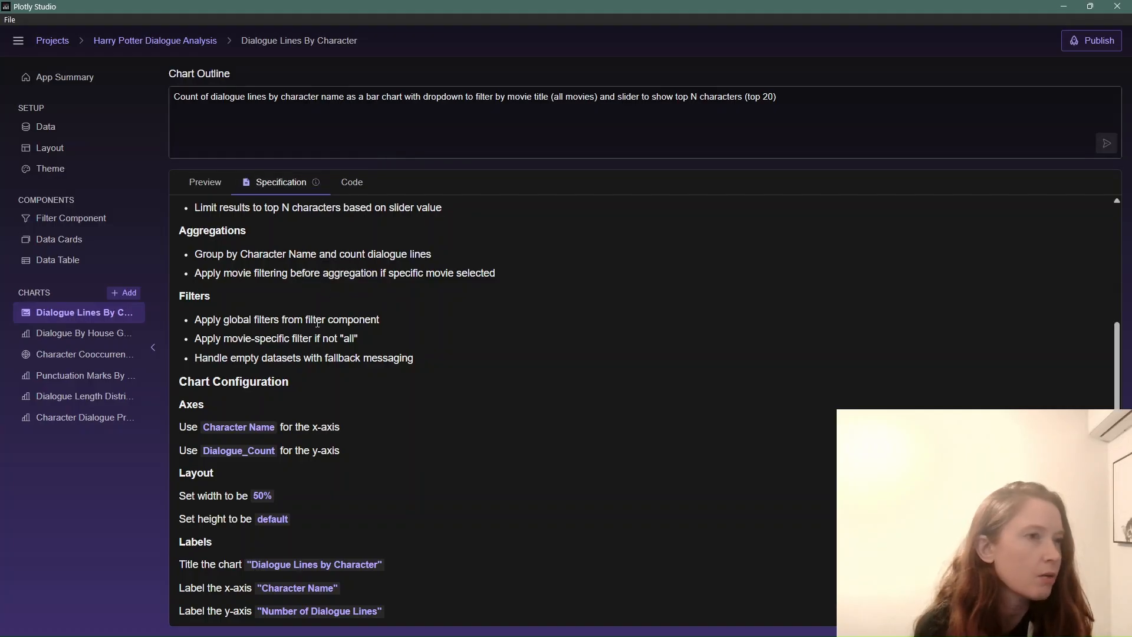
drag(338, 388, 277, 278)
click(321, 362)
scroll(320, 363, down, 6)
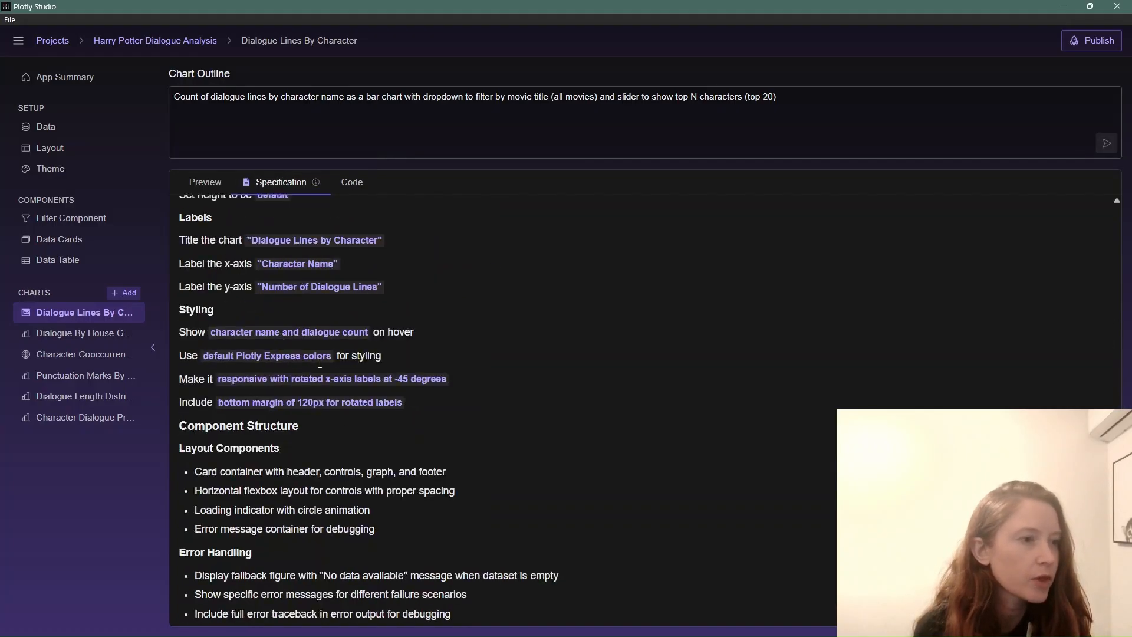
scroll(600, 391, up, 8)
scroll(595, 398, down, 7)
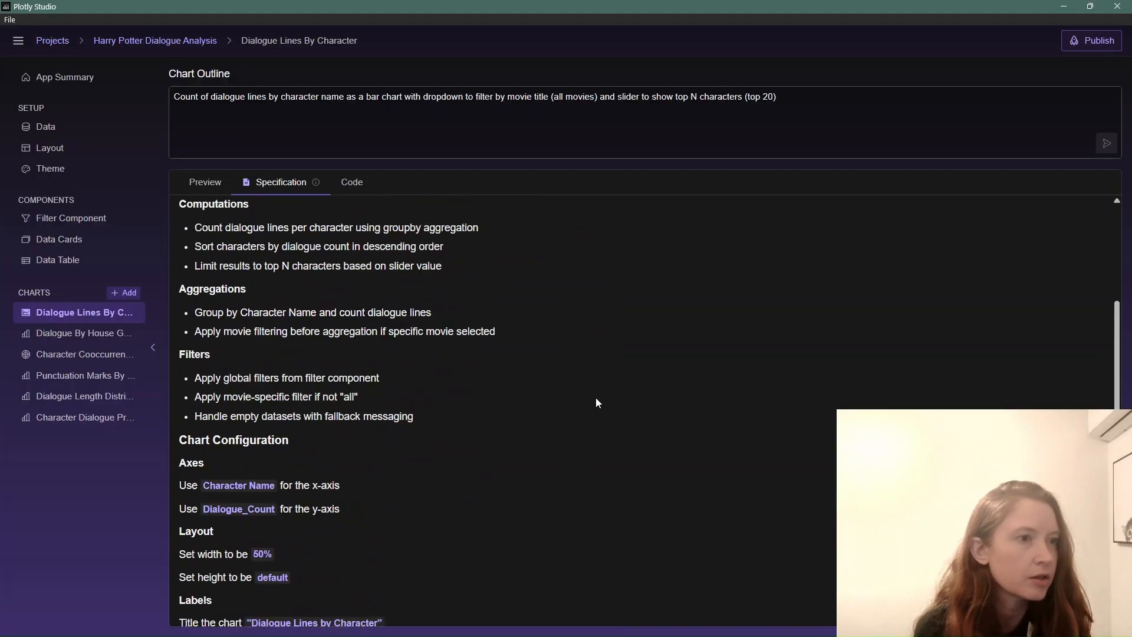
- Review the specification's chart configuration, component structure, error handling and test configuration sections
scroll(595, 406, down, 1)
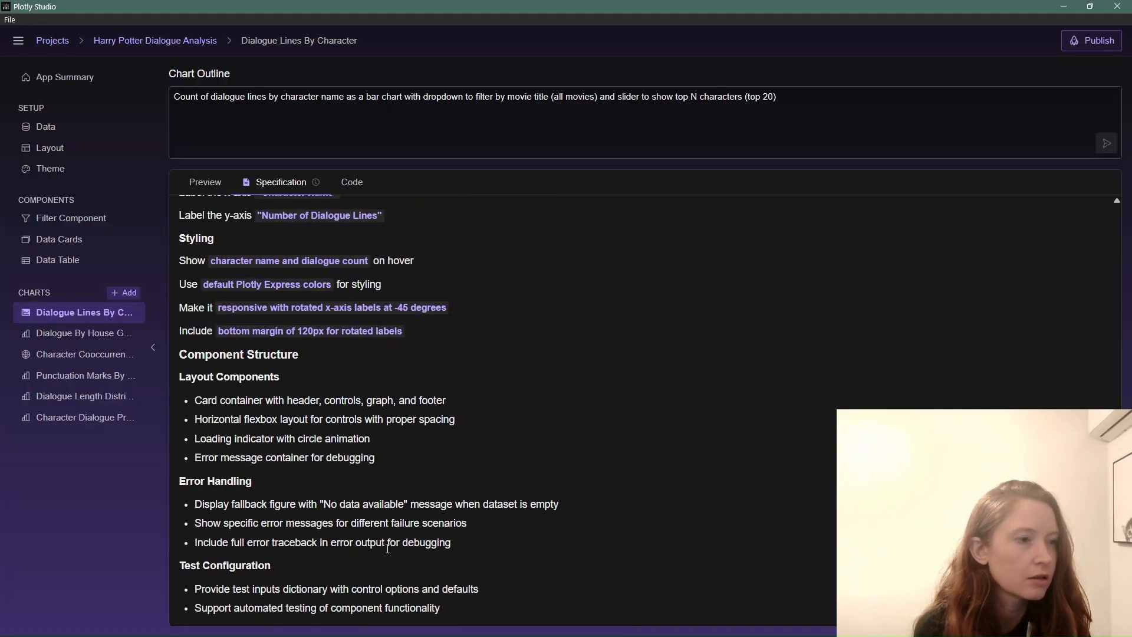
drag(445, 606, 486, 310)
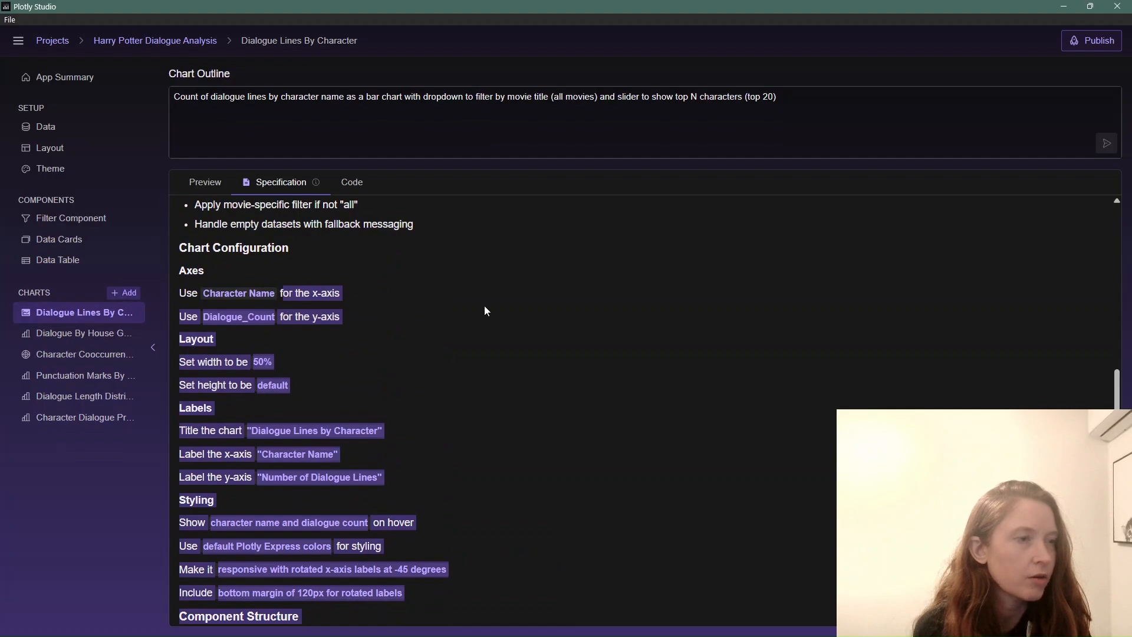
click(483, 306)
scroll(425, 318, up, 5)
drag(354, 330, 376, 445)
scroll(365, 413, down, 6)
click(354, 386)
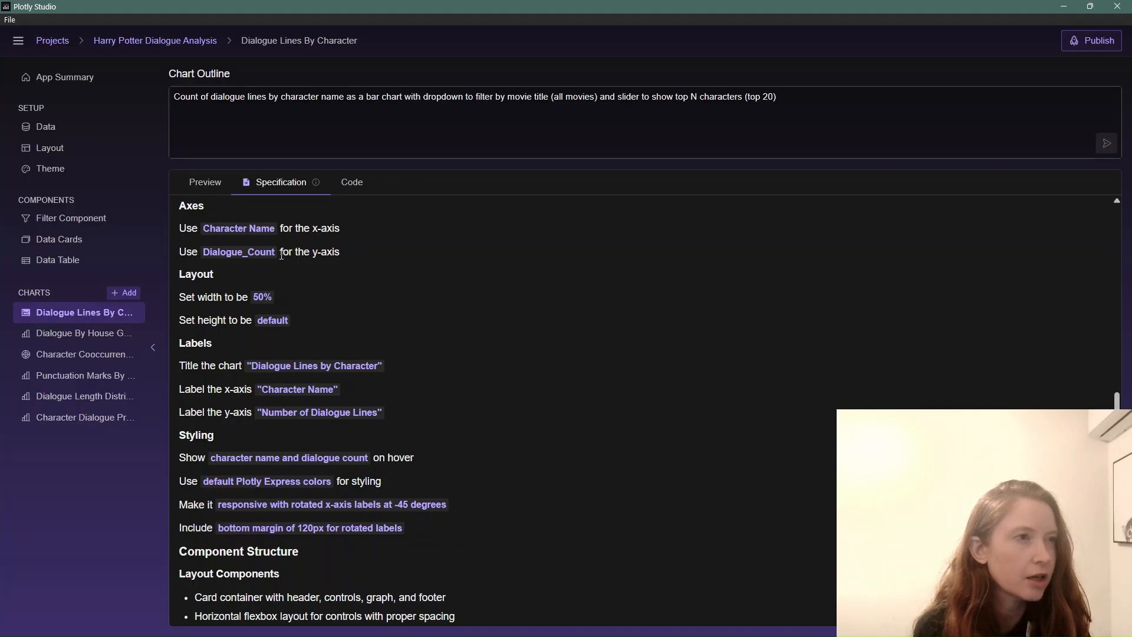
scroll(300, 270, down, 2)
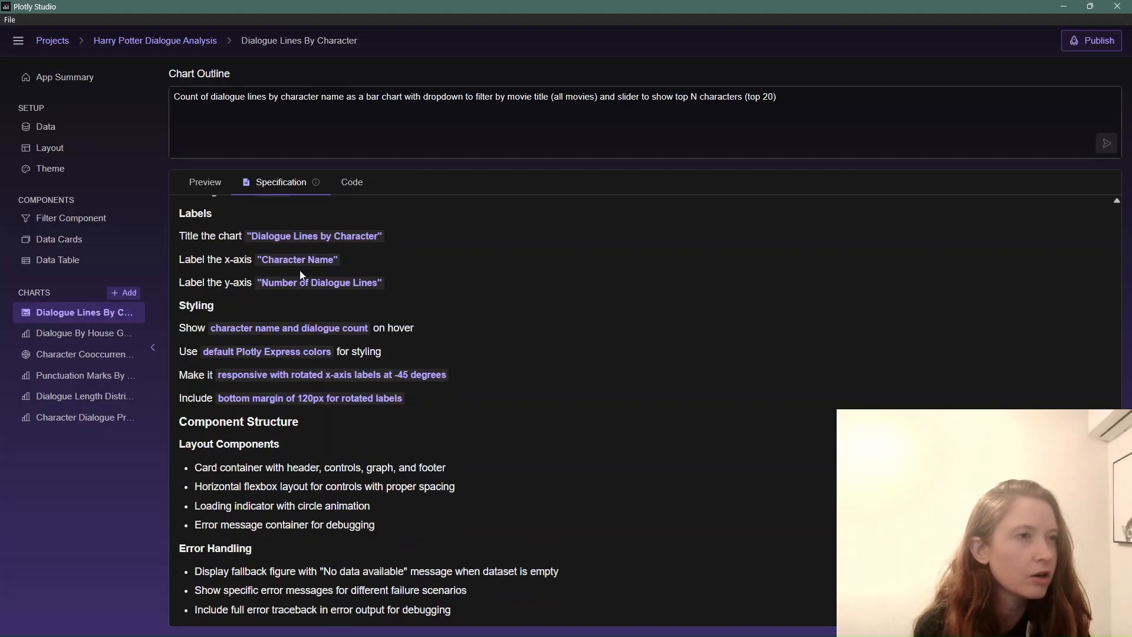
scroll(299, 270, up, 10)
- Open the Dialogue Lines By Character chart's code and try editing the pandas import alias, restoring it to pd
click(353, 184)
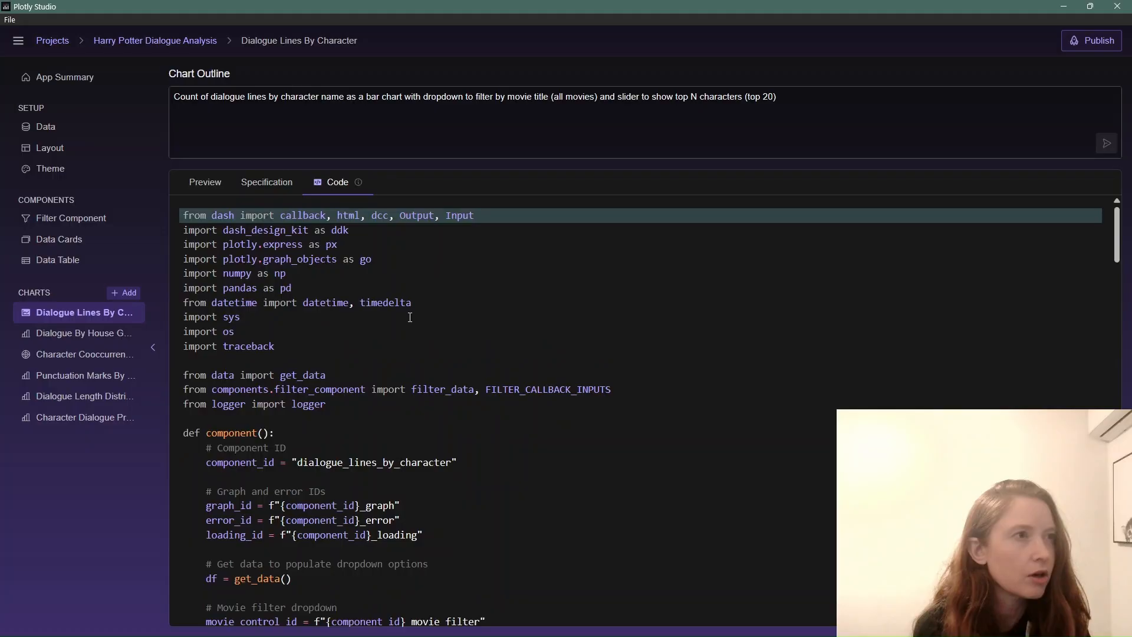
click(369, 287)
key(BackSpace)
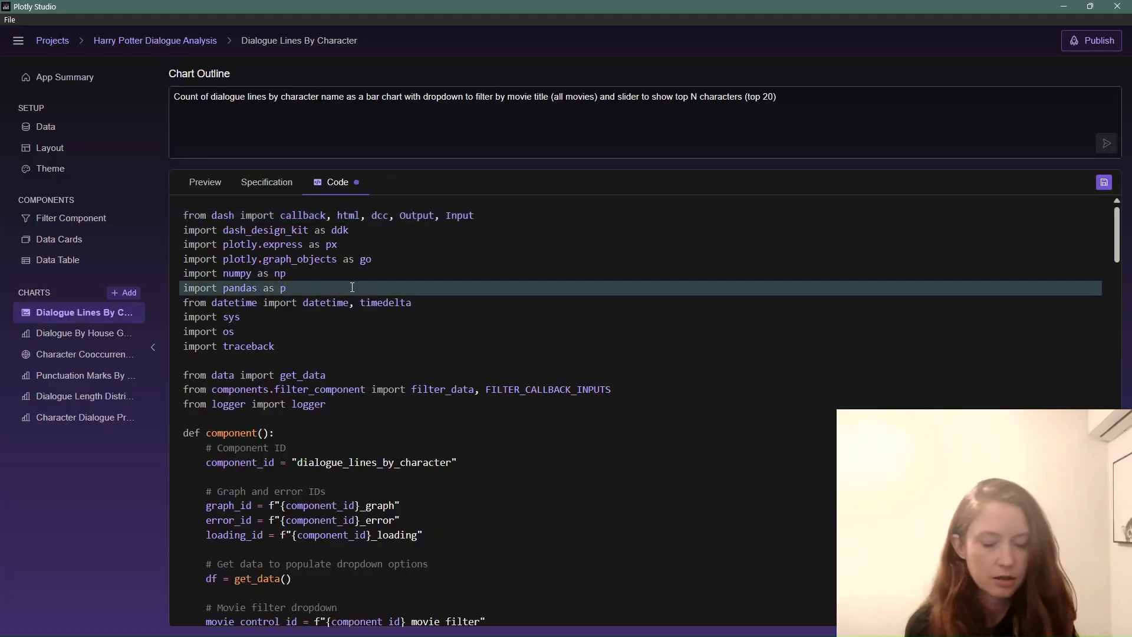
text(d)
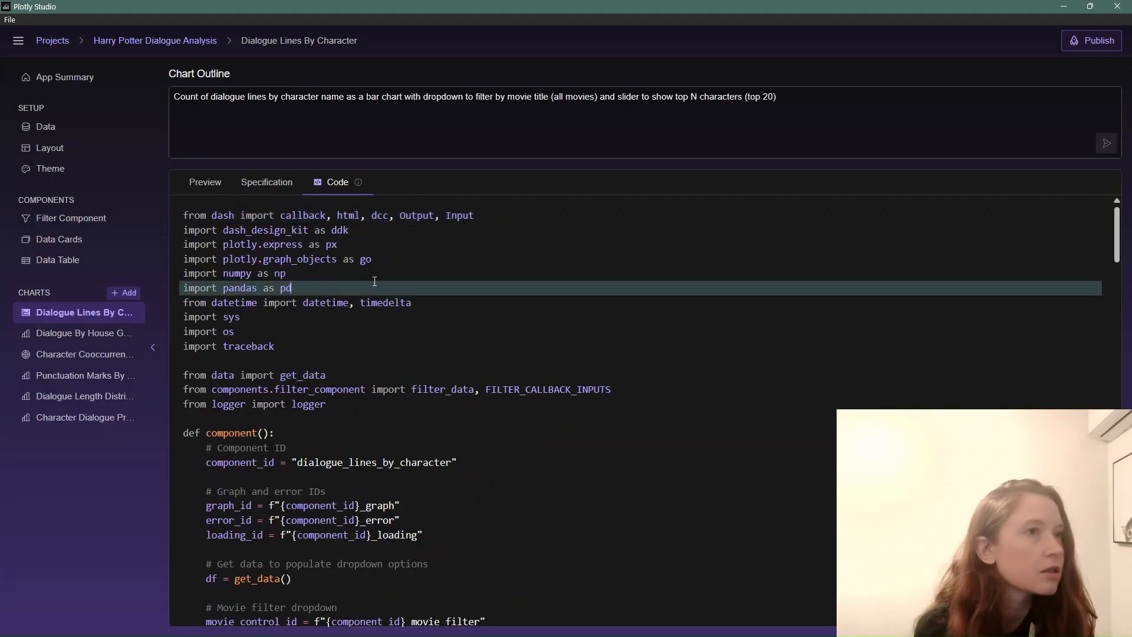
- Try setting top_n_default to 200 in the Top N characters slider code, and restore it to 20
scroll(413, 325, down, 1)
click(462, 370)
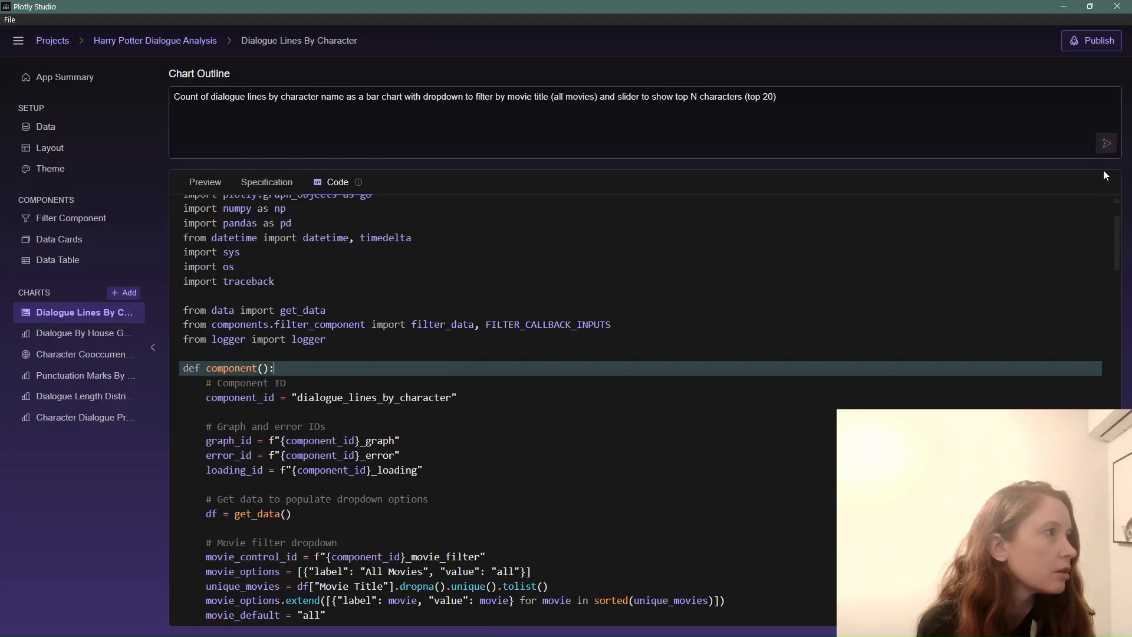
scroll(966, 385, down, 2)
scroll(544, 414, down, 2)
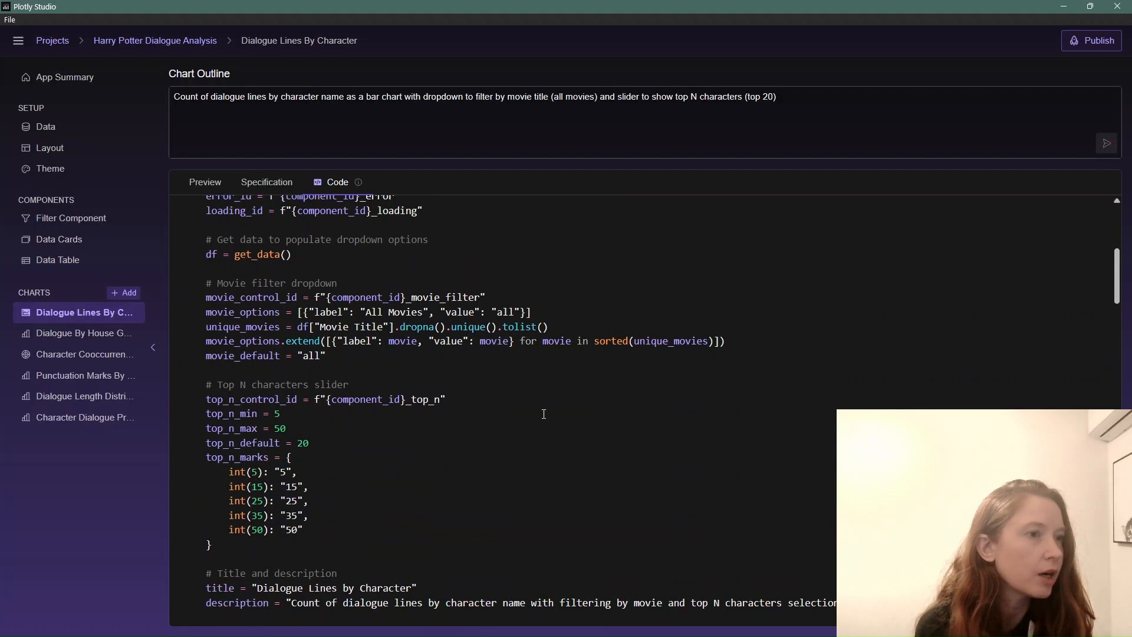
click(307, 443)
text(0)
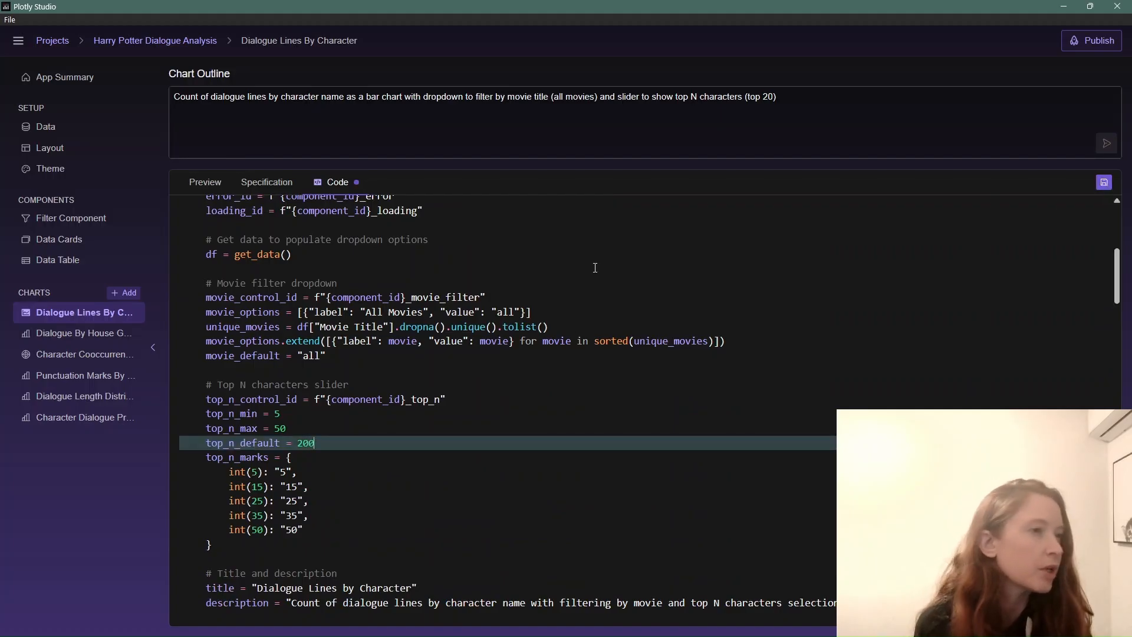
key(BackSpace)
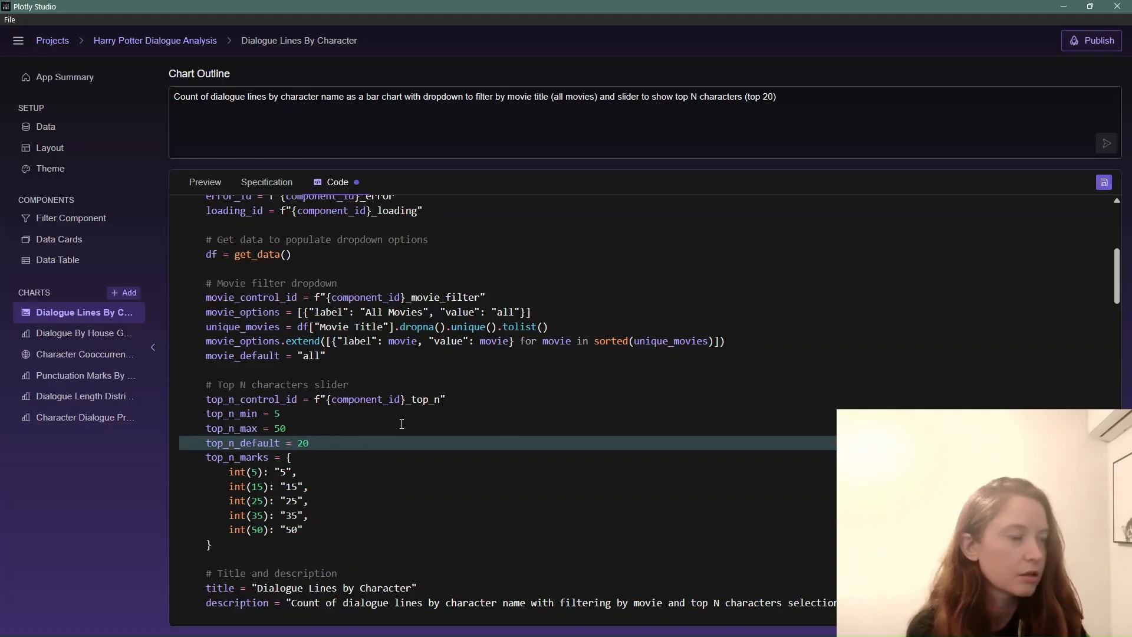
- Skim through the remainder of the chart's code and return to its import statements
click(402, 424)
scroll(407, 434, down, 19)
scroll(440, 417, up, 20)
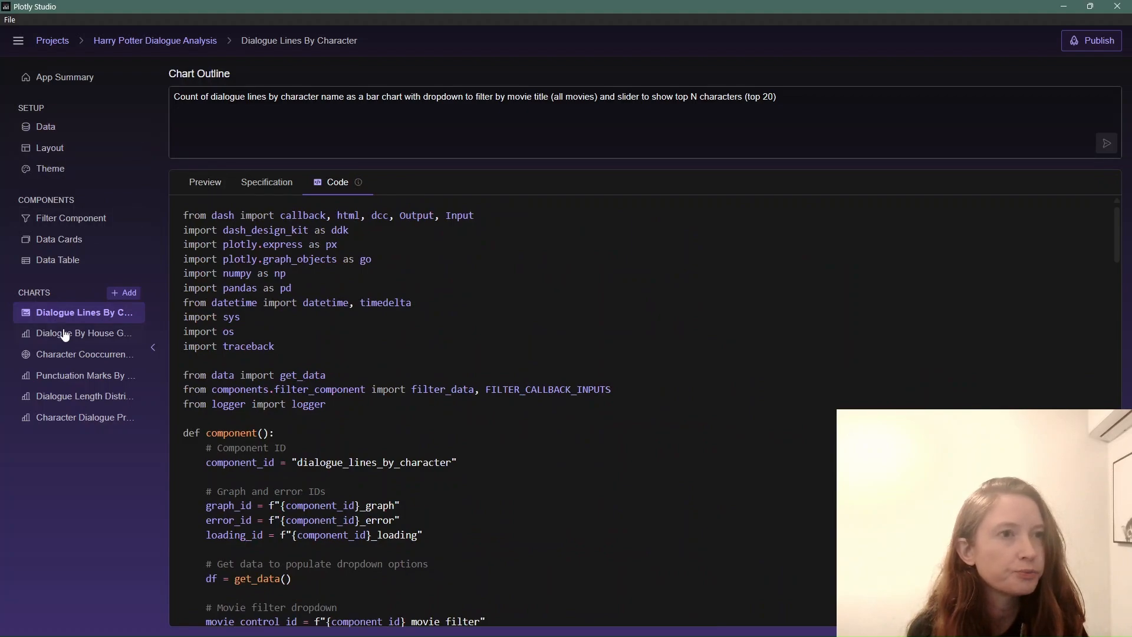
- Return to the Harry Potter Dialogue Analysis dashboard and examine its summary cards on dialogues, characters, dialogue length, Gryffindor share and movies
click(202, 43)
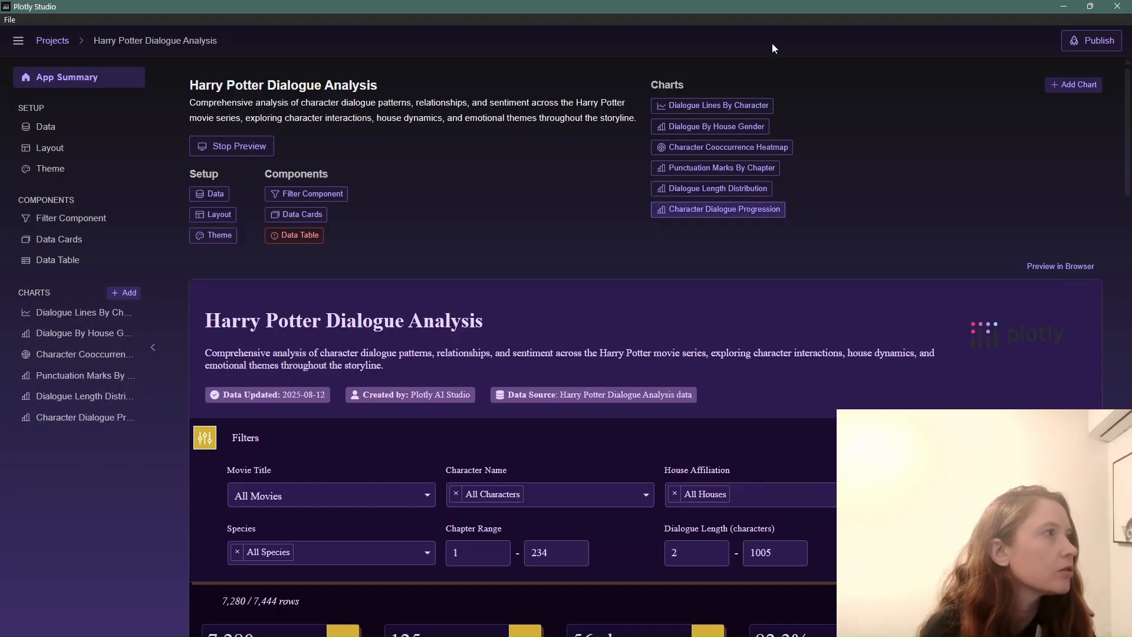
scroll(356, 235, down, 5)
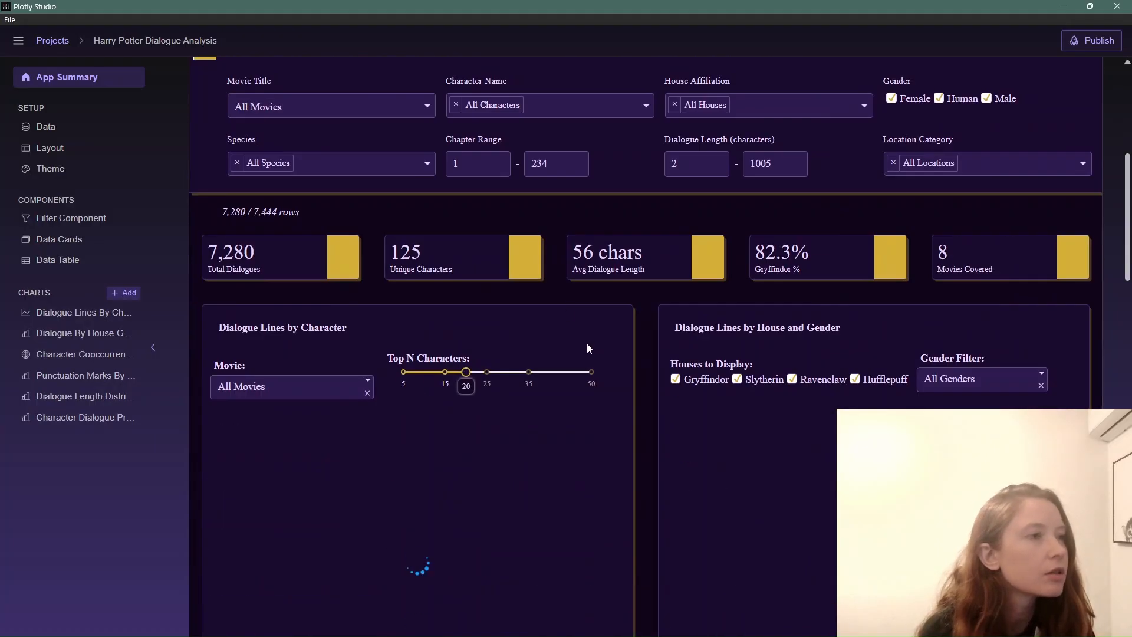
scroll(621, 325, down, 2)
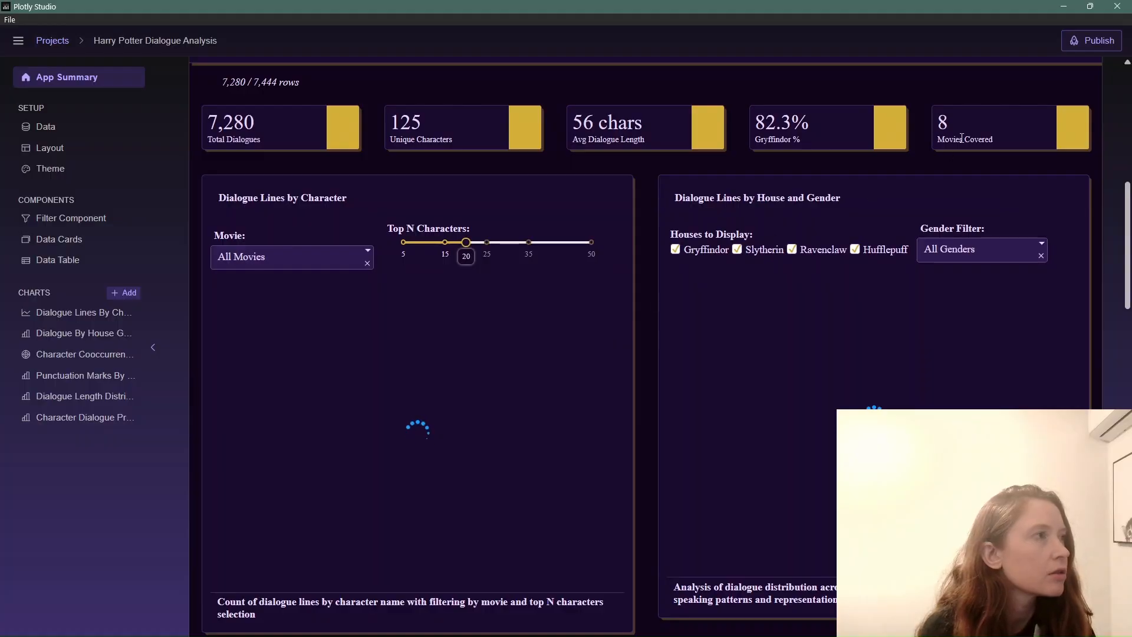
drag(905, 161, 852, 125)
drag(749, 83, 894, 125)
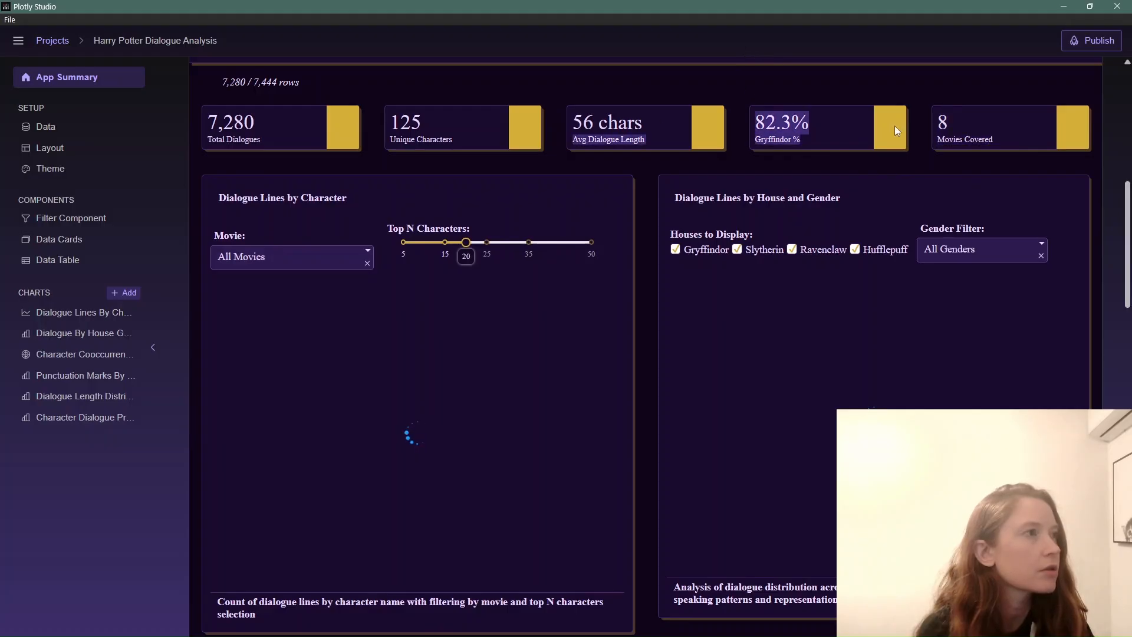
drag(423, 125, 358, 137)
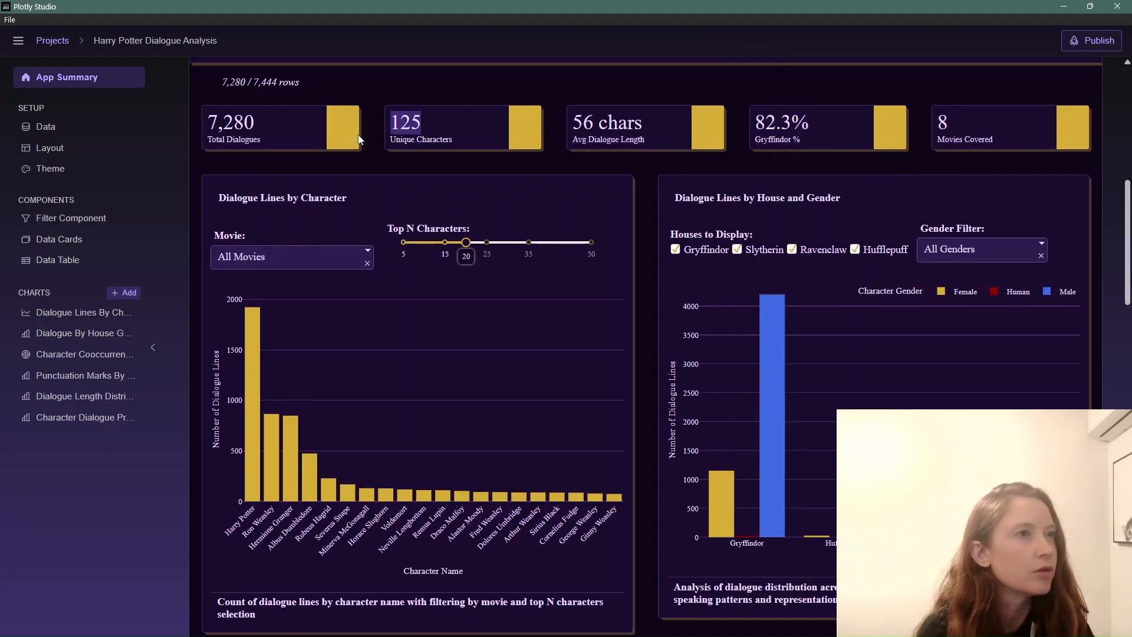
click(398, 136)
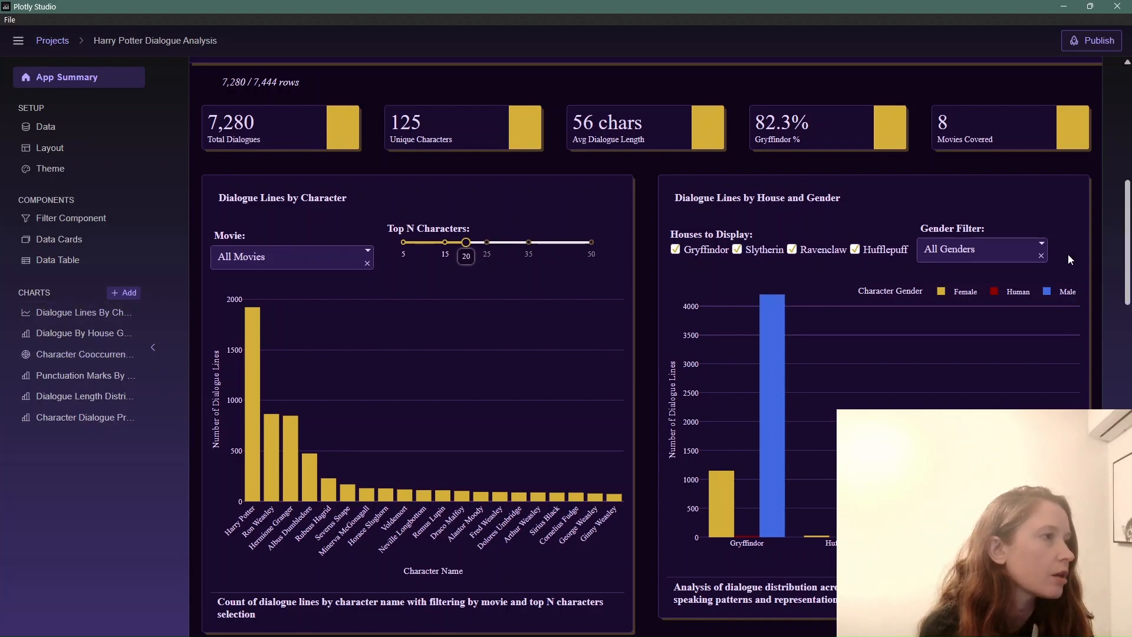
- Examine the Dialogue Lines by House and Gender bar chart next to the Dialogue Lines by Character chart
scroll(1067, 254, down, 1)
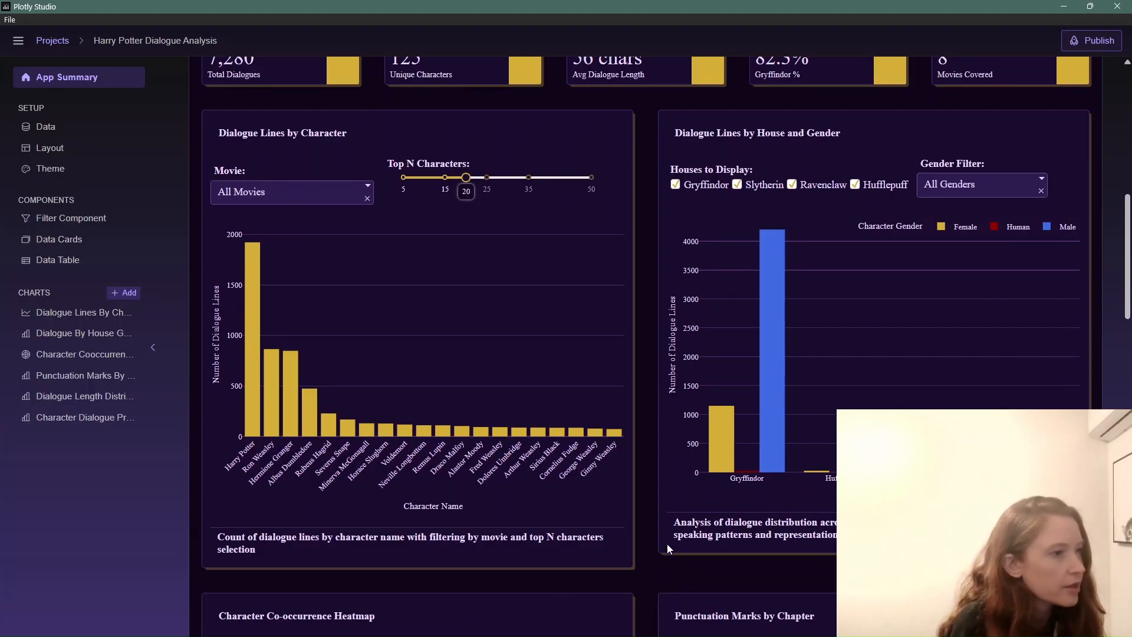
scroll(649, 560, down, 1)
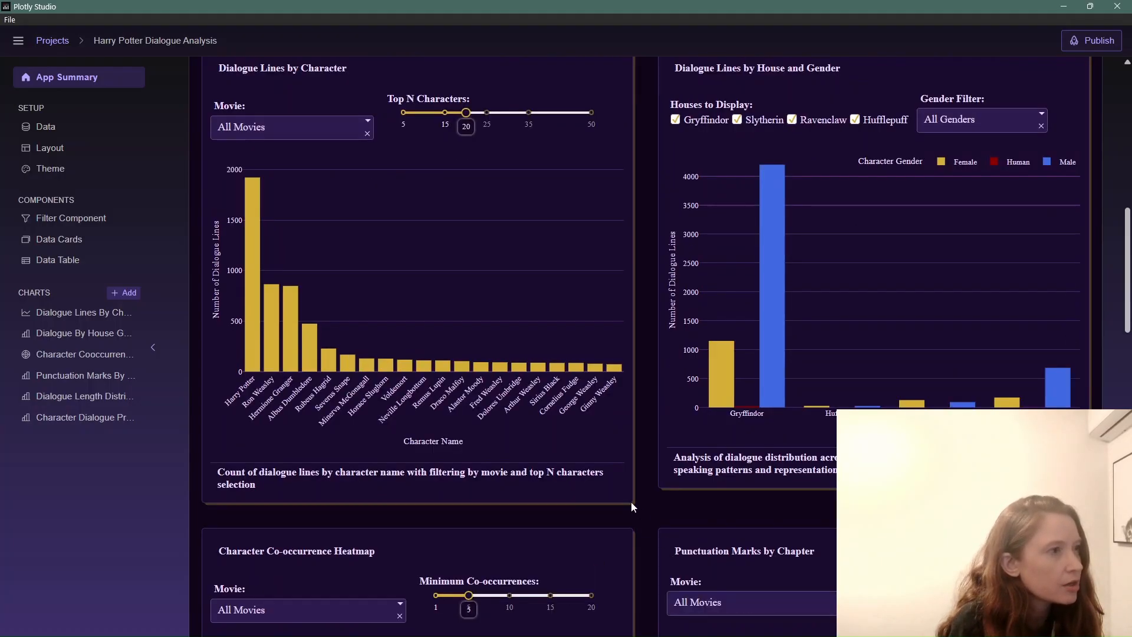
scroll(829, 377, up, 1)
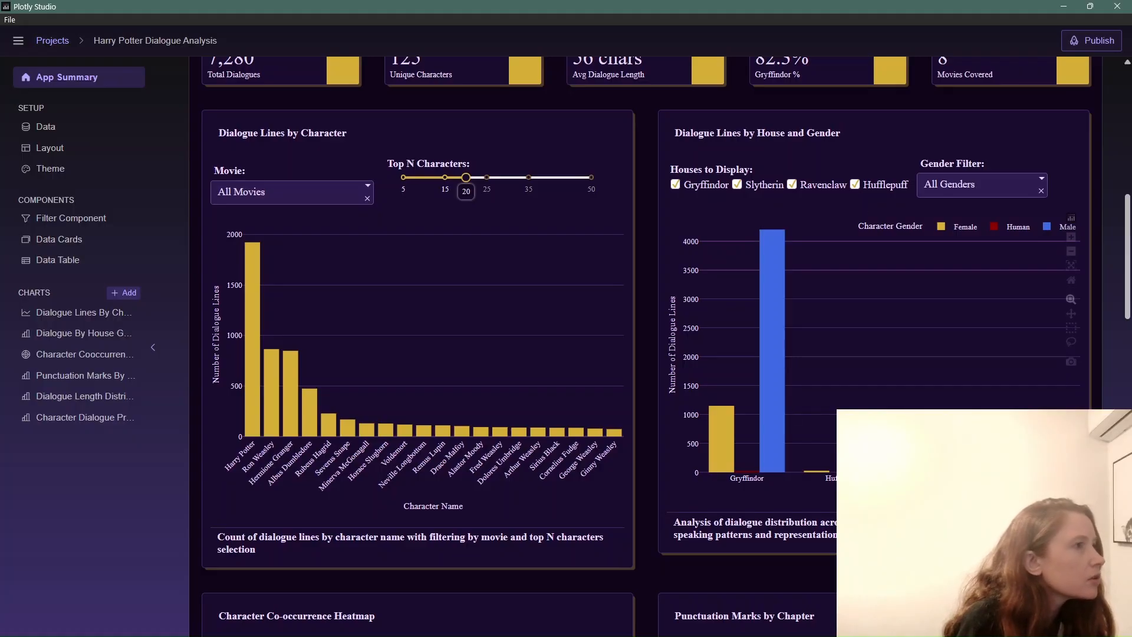
mouse_move(775, 433)
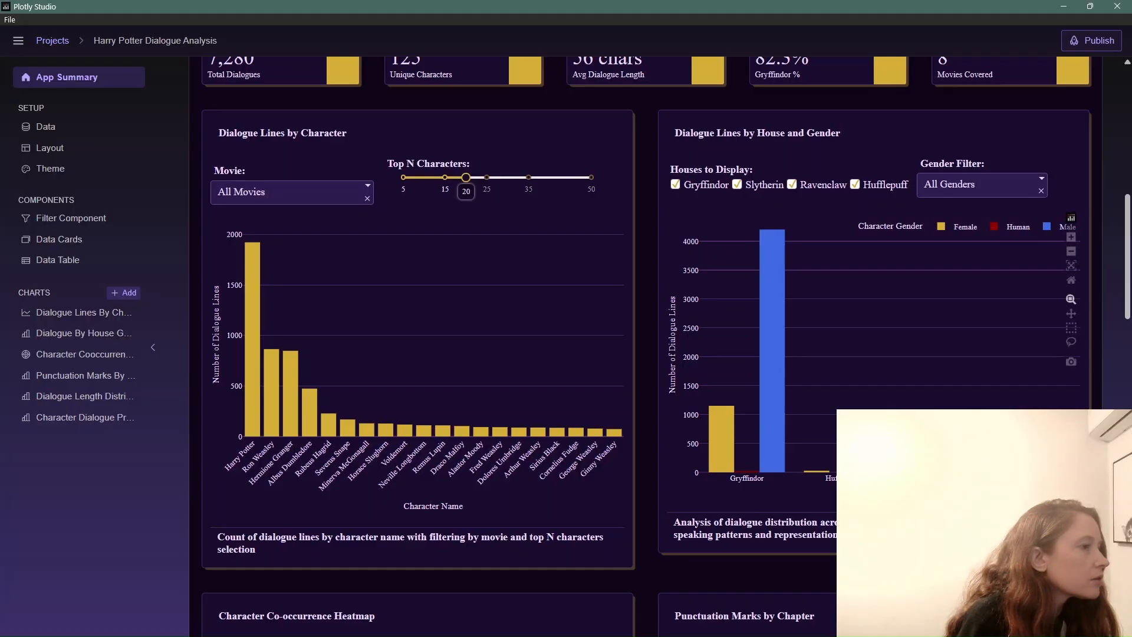
- Find the Character Co-occurrence Heatmap in the dashboard preview and pan its plot area
scroll(675, 344, down, 2)
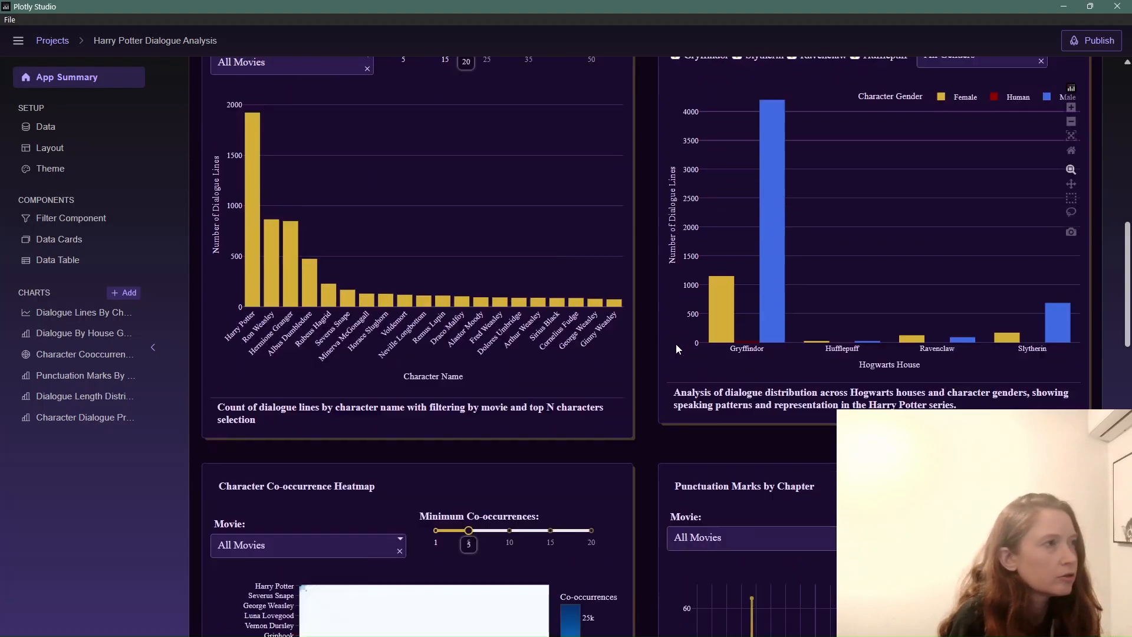
scroll(676, 344, down, 4)
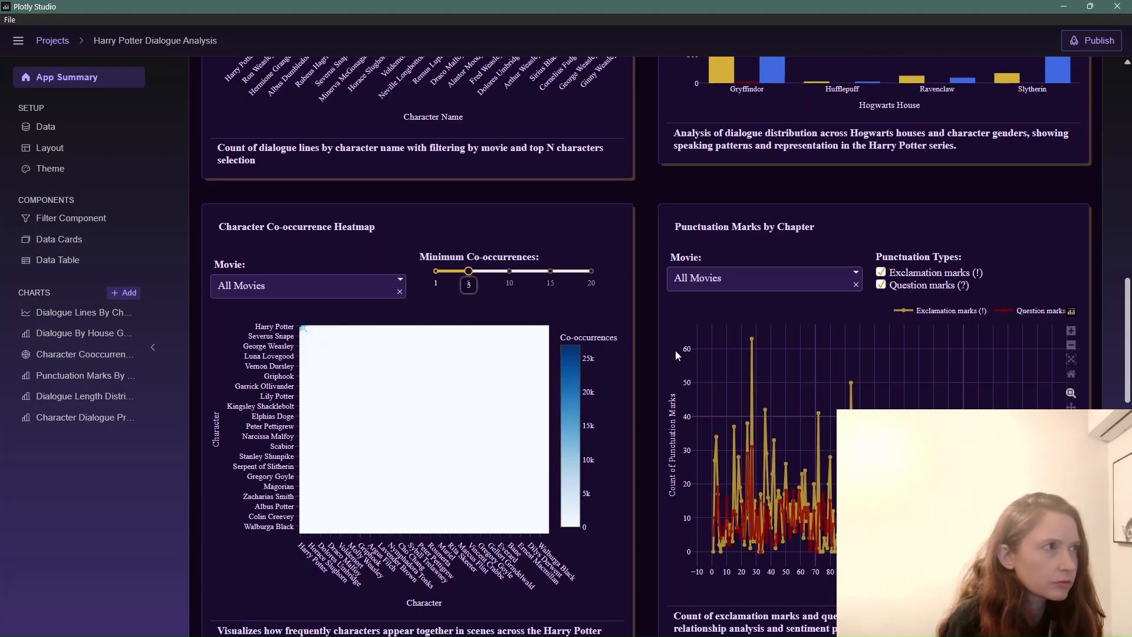
scroll(674, 350, down, 1)
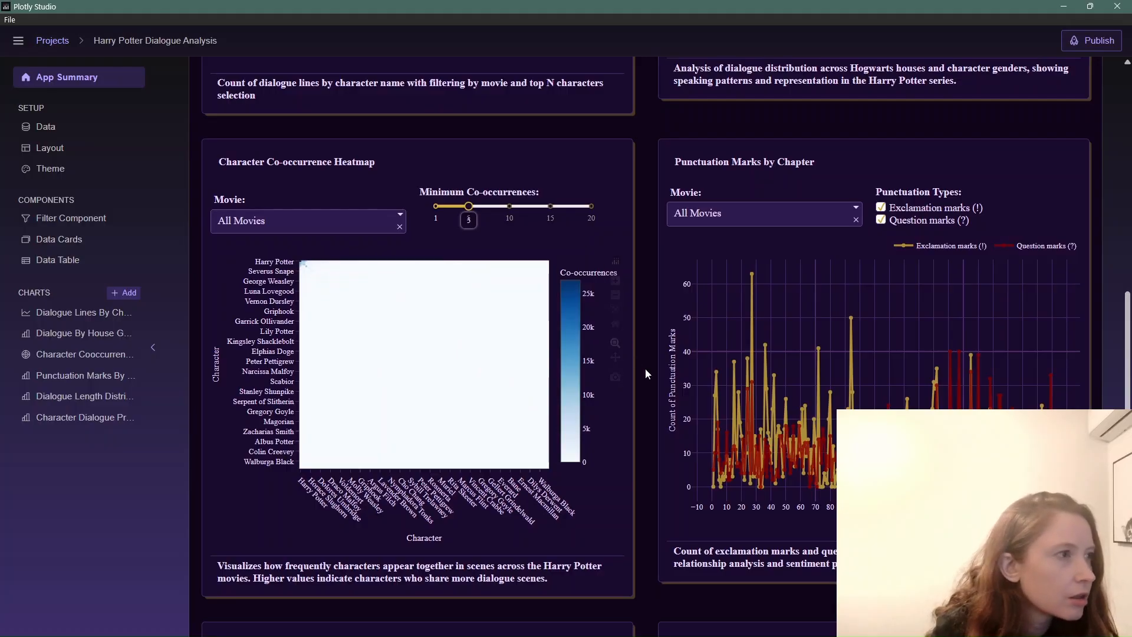
click(615, 358)
drag(379, 307, 370, 330)
scroll(413, 330, down, 2)
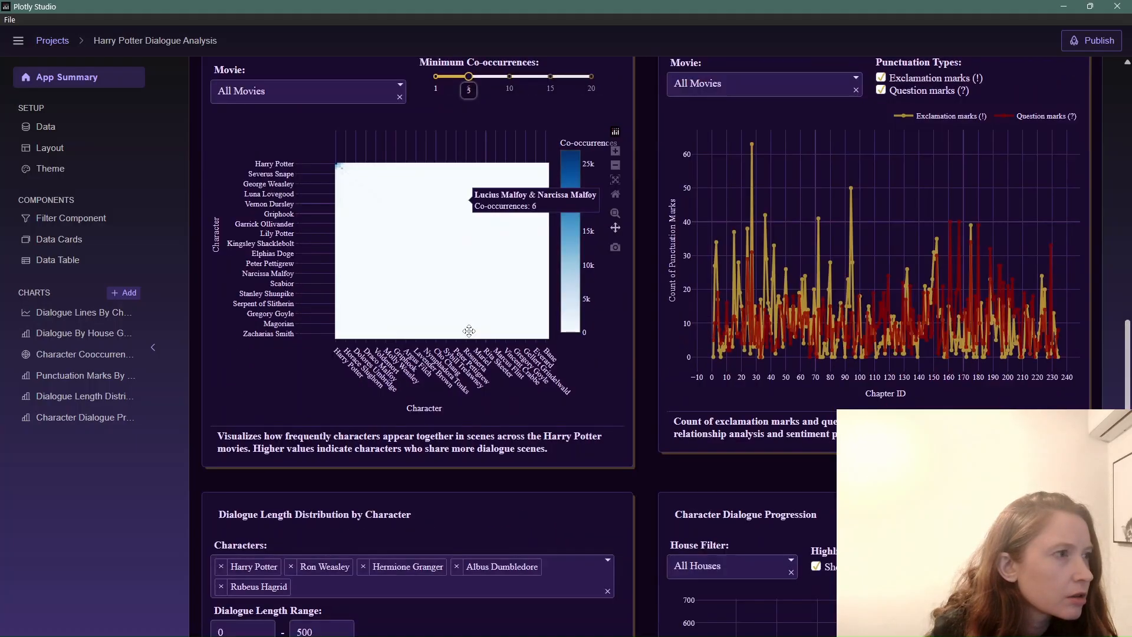
- Zoom the co-occurrence heatmap into a small block of characters near its upper-left corner
scroll(501, 303, up, 2)
click(615, 343)
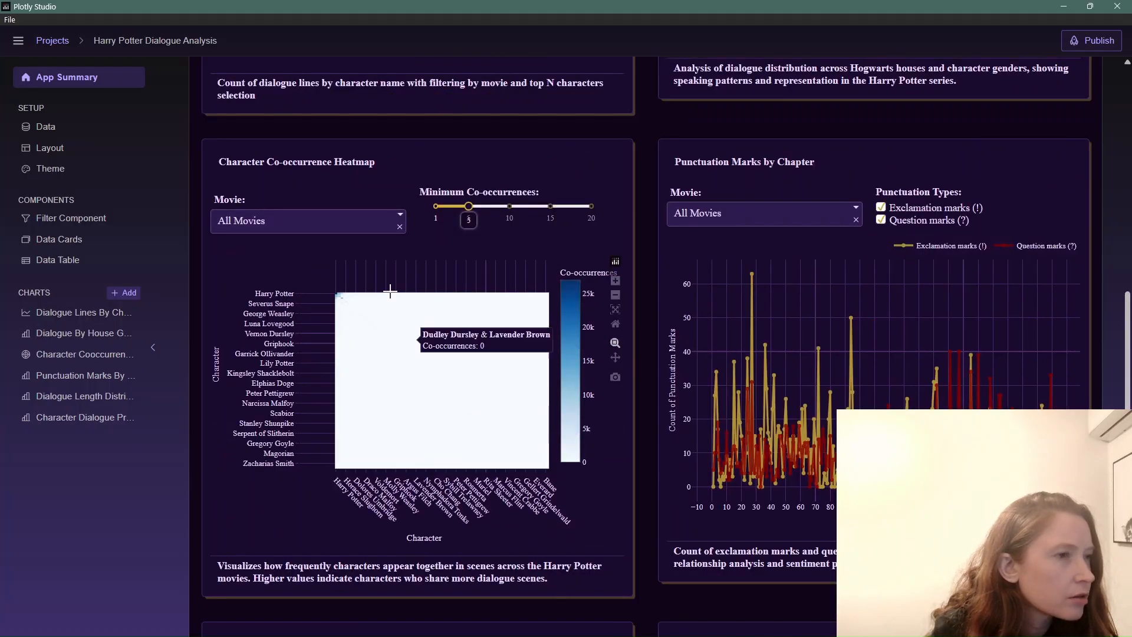
drag(362, 298, 416, 355)
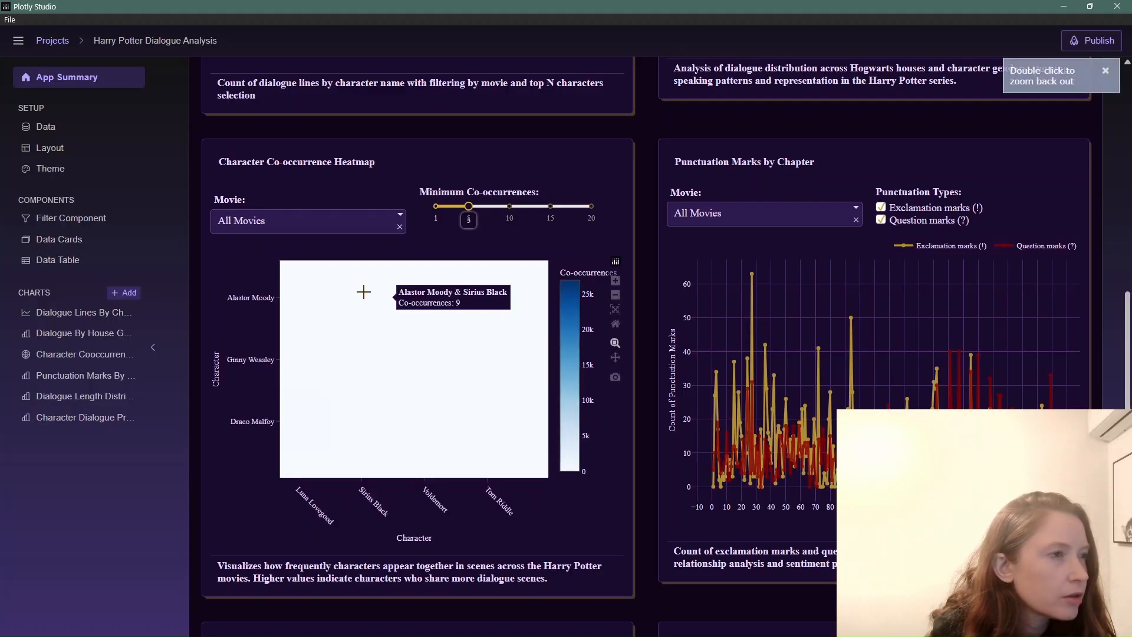
drag(362, 293, 516, 369)
right_click(516, 369)
- Pan the zoomed co-occurrence heatmap diagonally to inspect neighbouring character pairs
click(615, 357)
drag(323, 317, 490, 428)
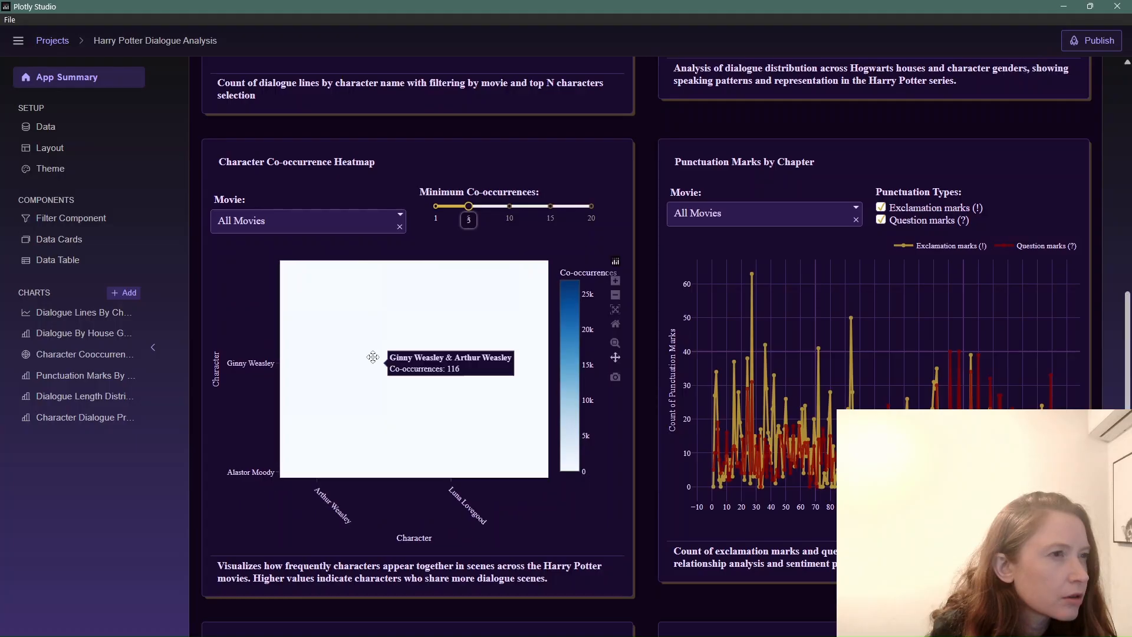
drag(330, 295, 489, 418)
drag(310, 260, 412, 351)
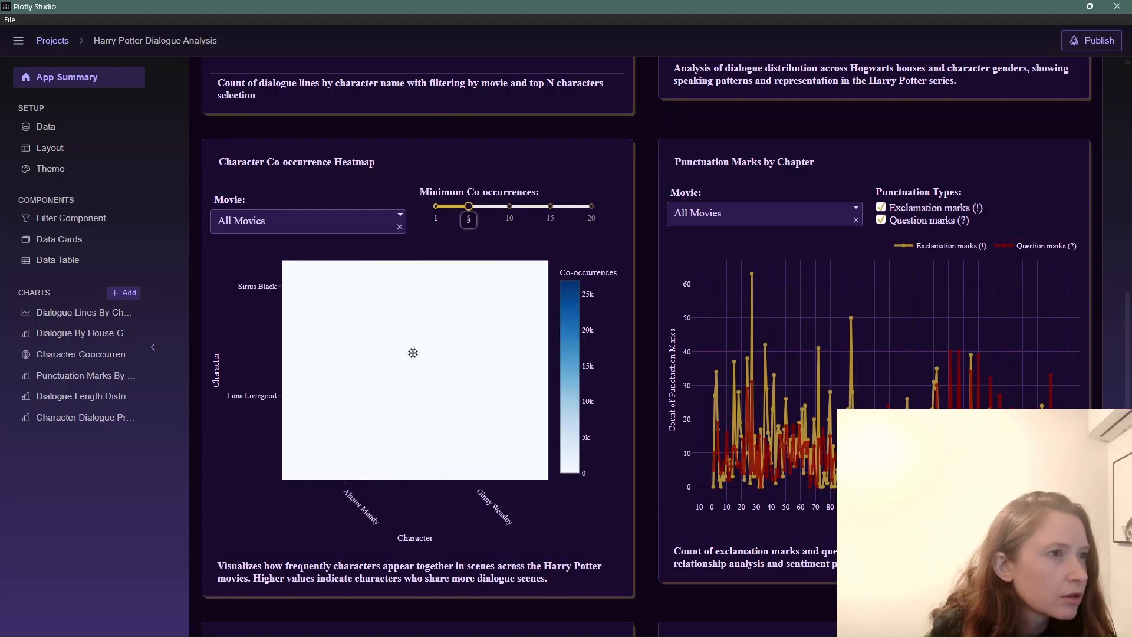
drag(370, 313, 410, 399)
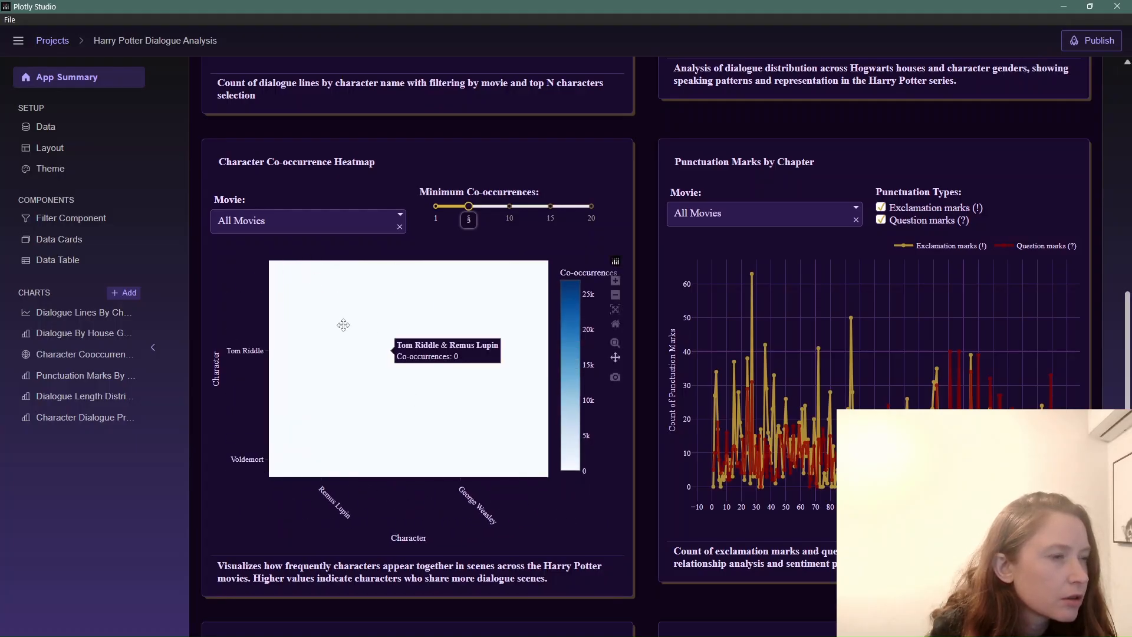
- Zoom further into the Tom Riddle area of the co-occurrence heatmap, and reset its axes
click(615, 343)
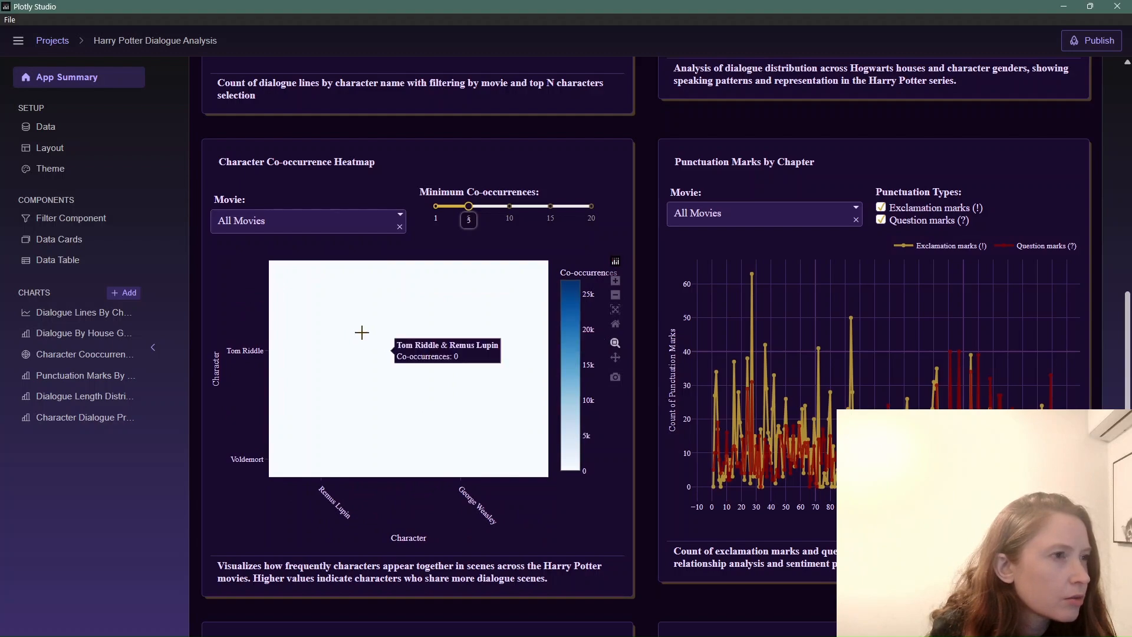
drag(361, 333, 416, 380)
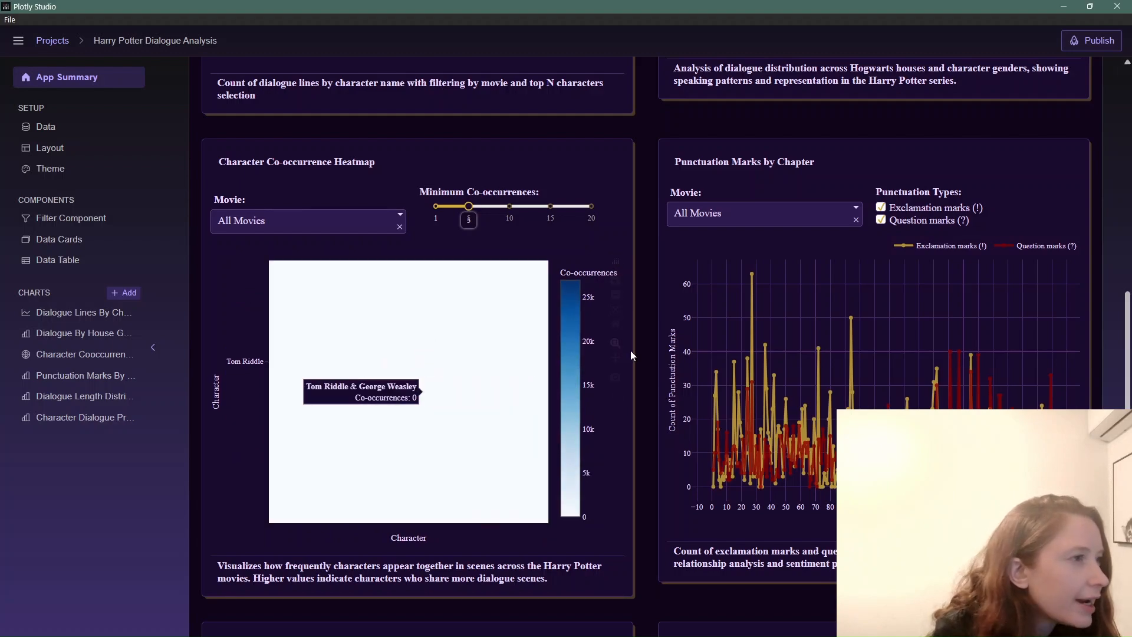
click(615, 325)
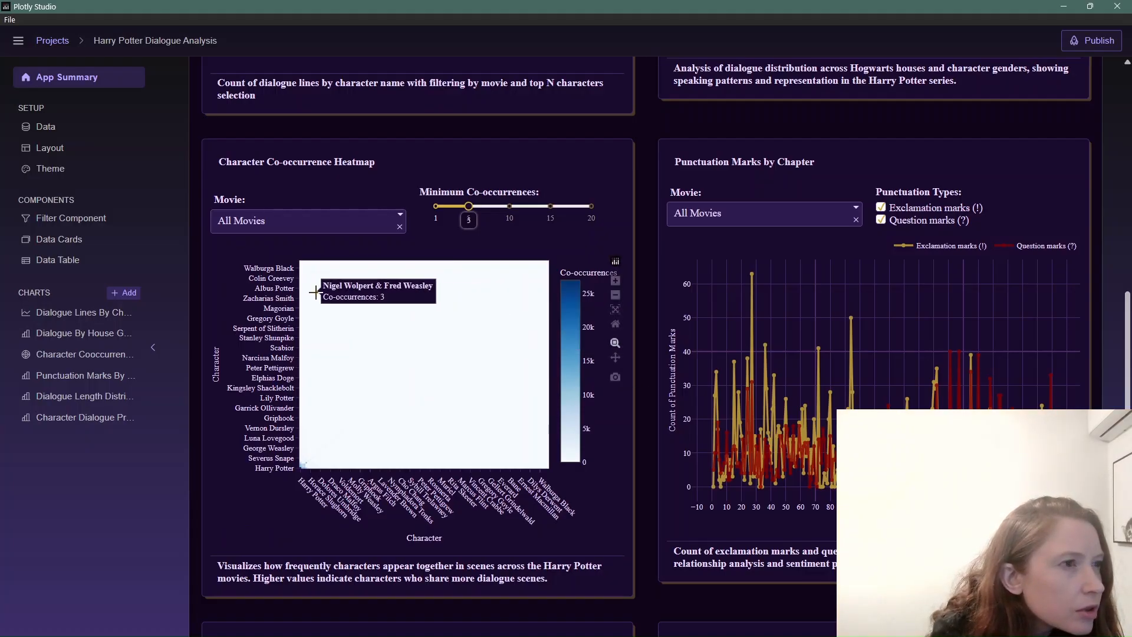
- Zoom twice into the upper-left corner of the co-occurrence heatmap, and reset its axes
drag(314, 278, 291, 247)
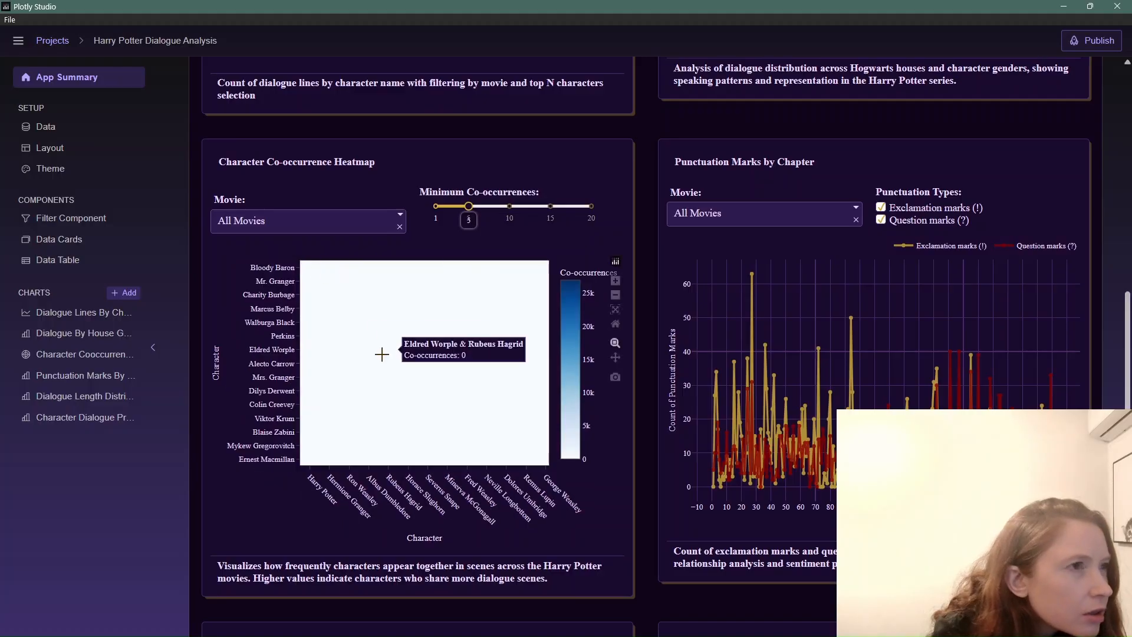
drag(365, 322, 287, 244)
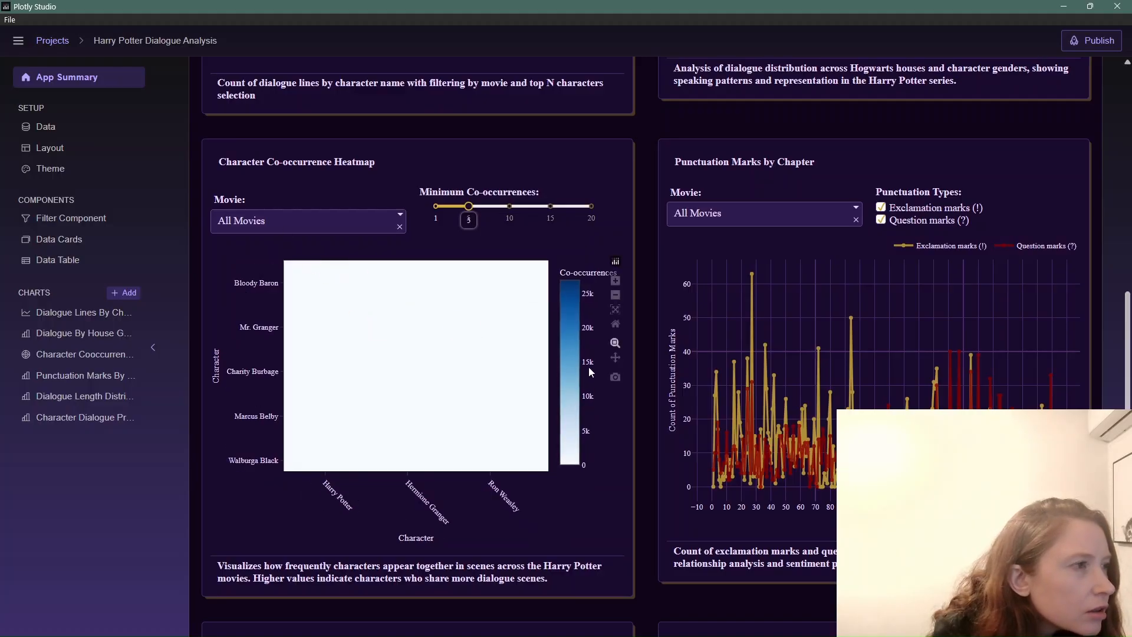
click(616, 325)
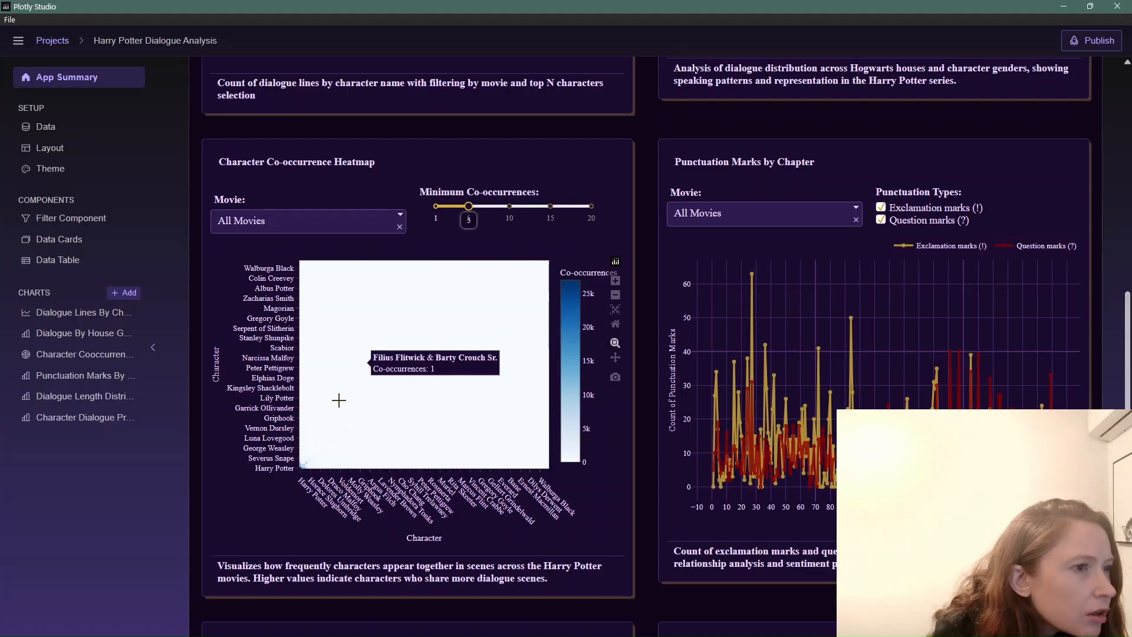
- Zoom the heatmap into the Harry Potter corner at its lower left, and set Minimum Co-occurrences to 10
drag(344, 433, 286, 482)
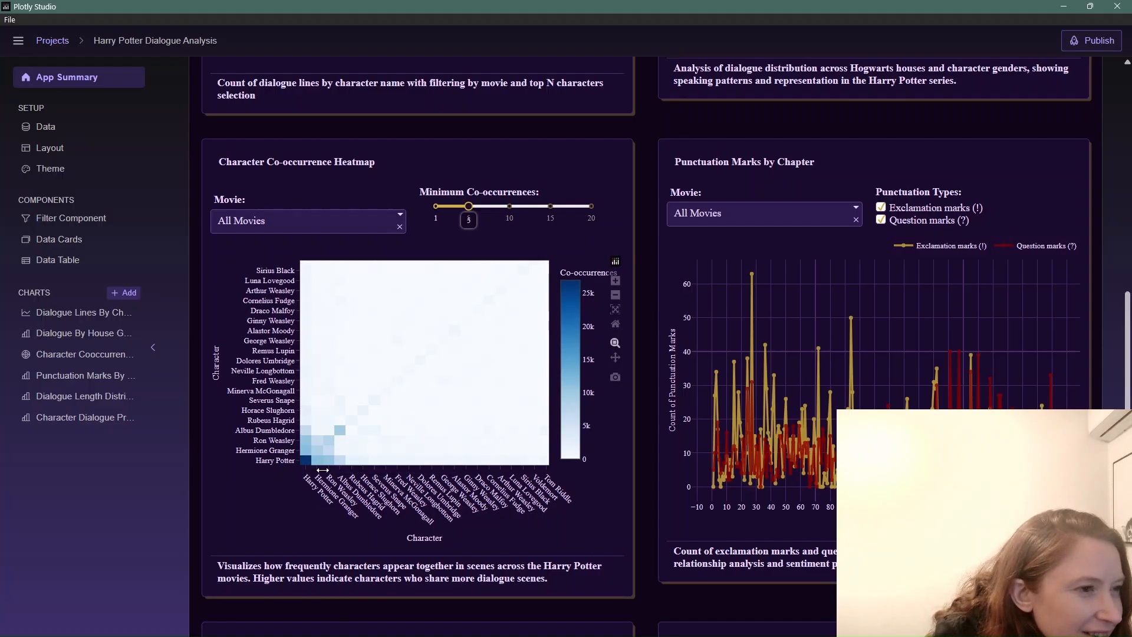
mouse_move(316, 466)
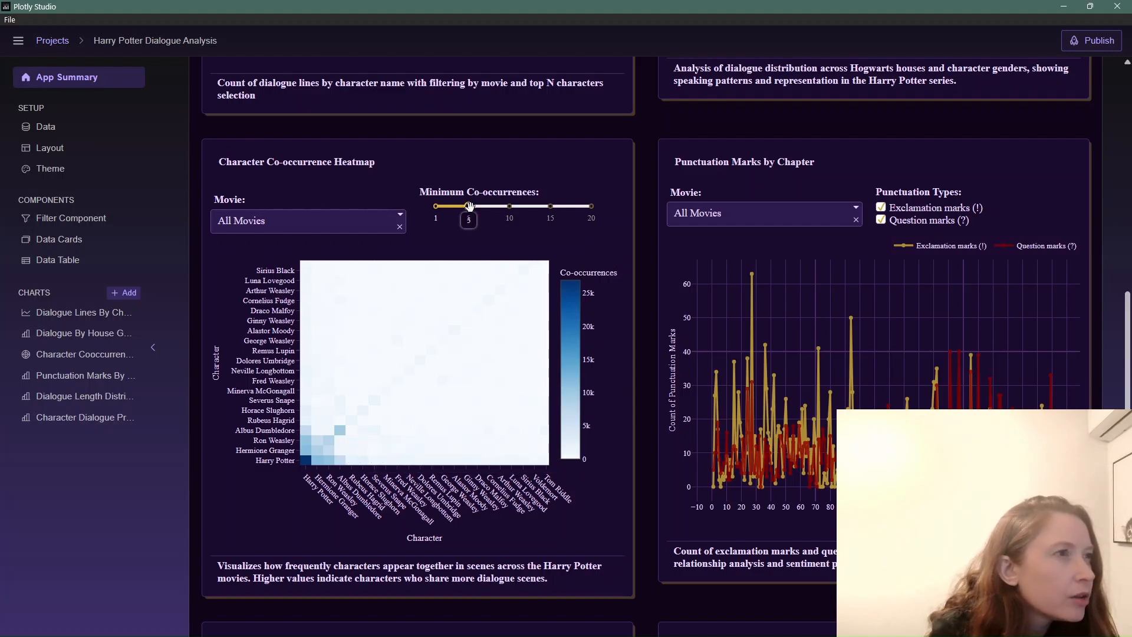
drag(468, 206, 493, 206)
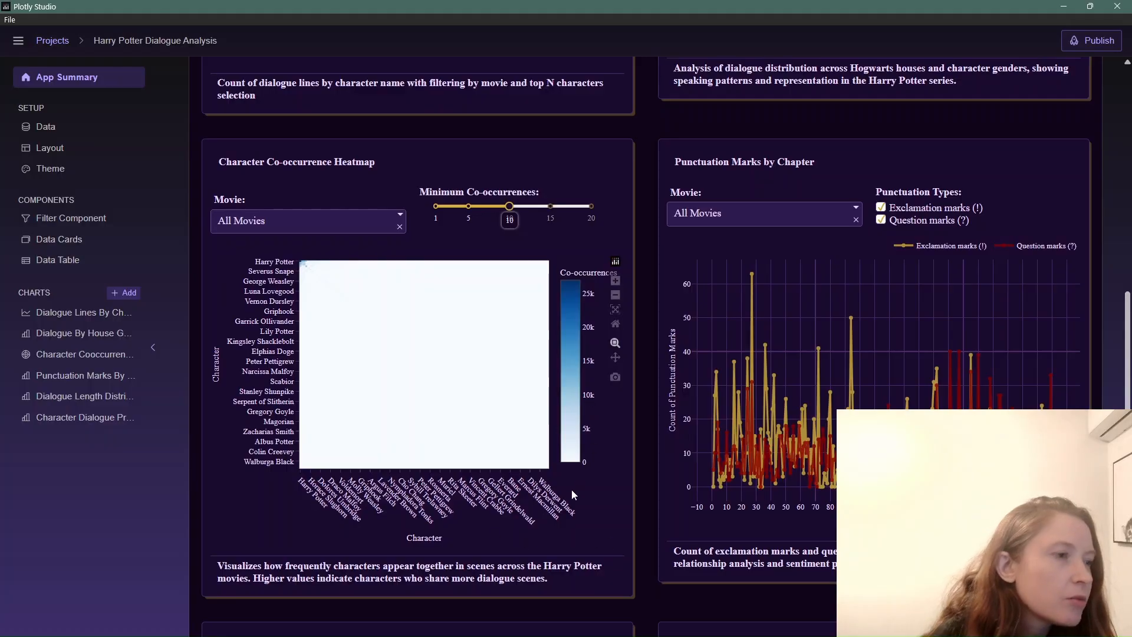
- Filter the Punctuation Marks by Chapter chart to the movie Harry Potter and the Chamber of Secrets
scroll(656, 412, up, 15)
scroll(601, 430, down, 3)
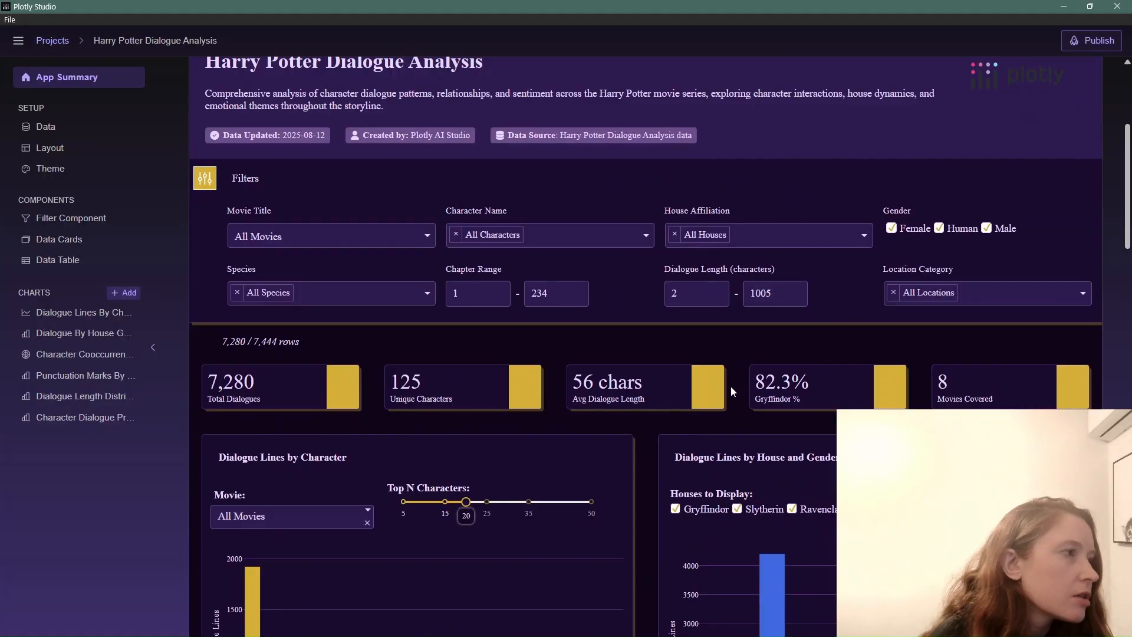
scroll(510, 402, down, 15)
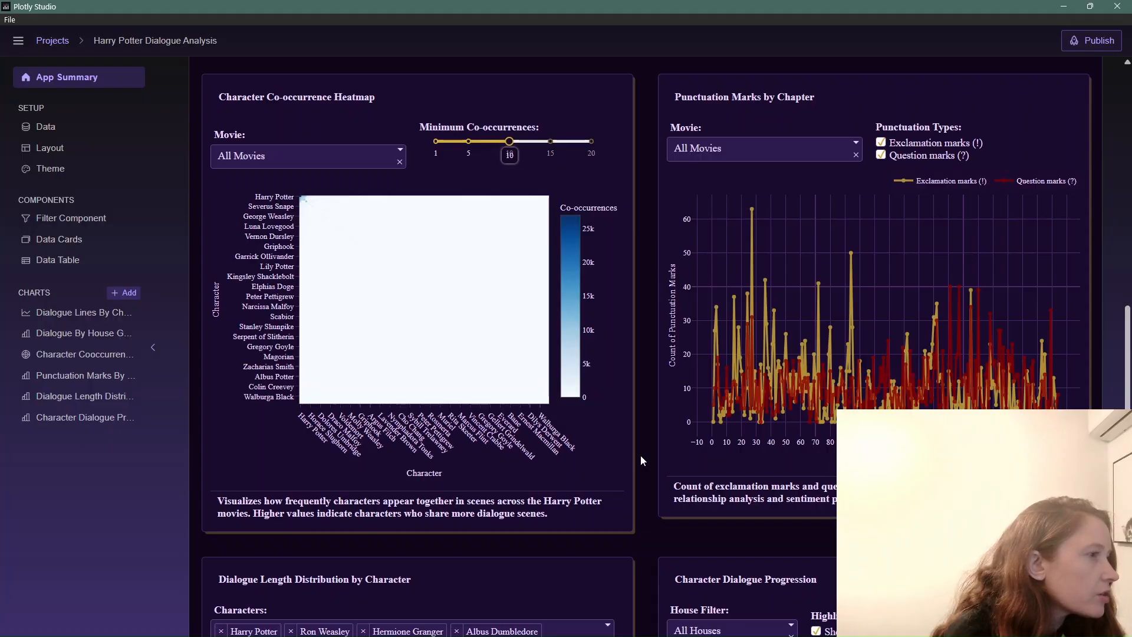
click(855, 146)
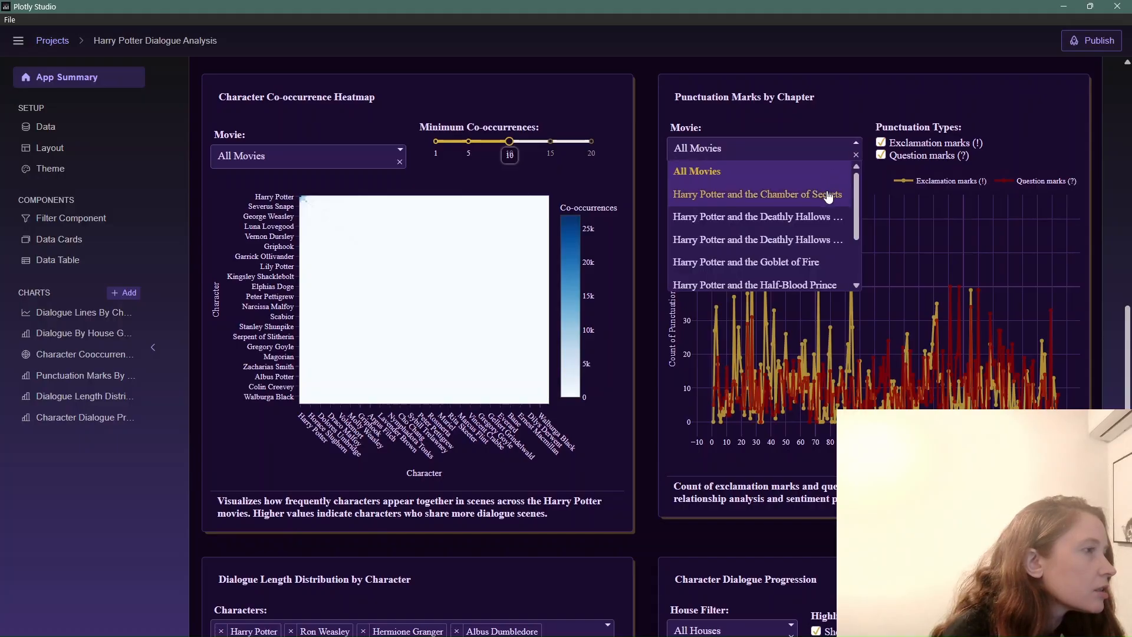
scroll(825, 198, down, 3)
scroll(825, 198, up, 3)
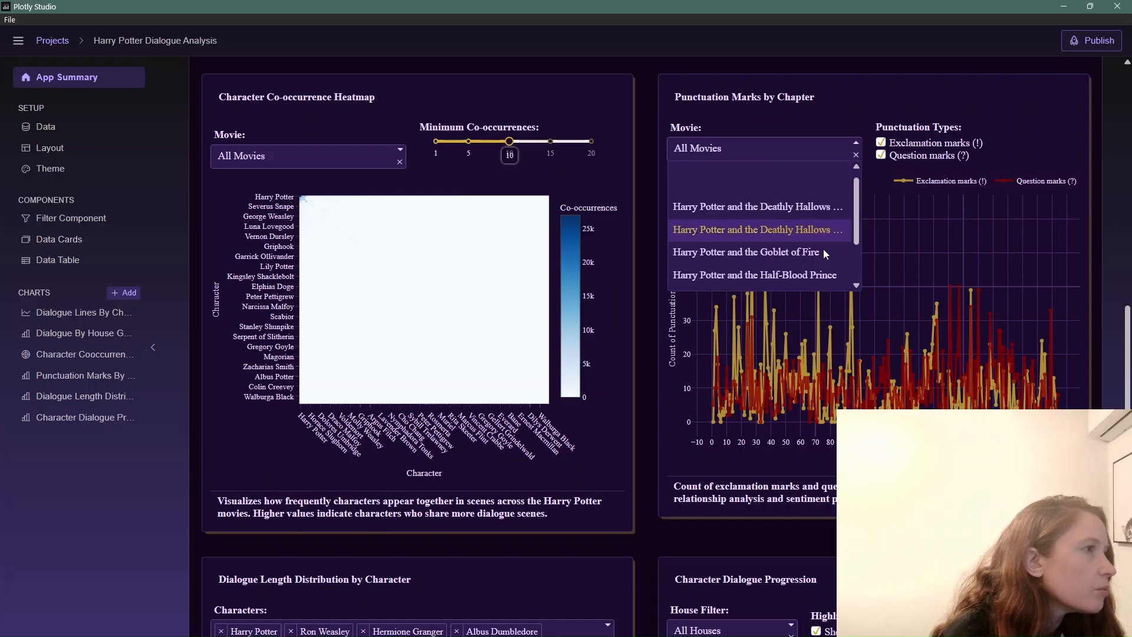
click(822, 198)
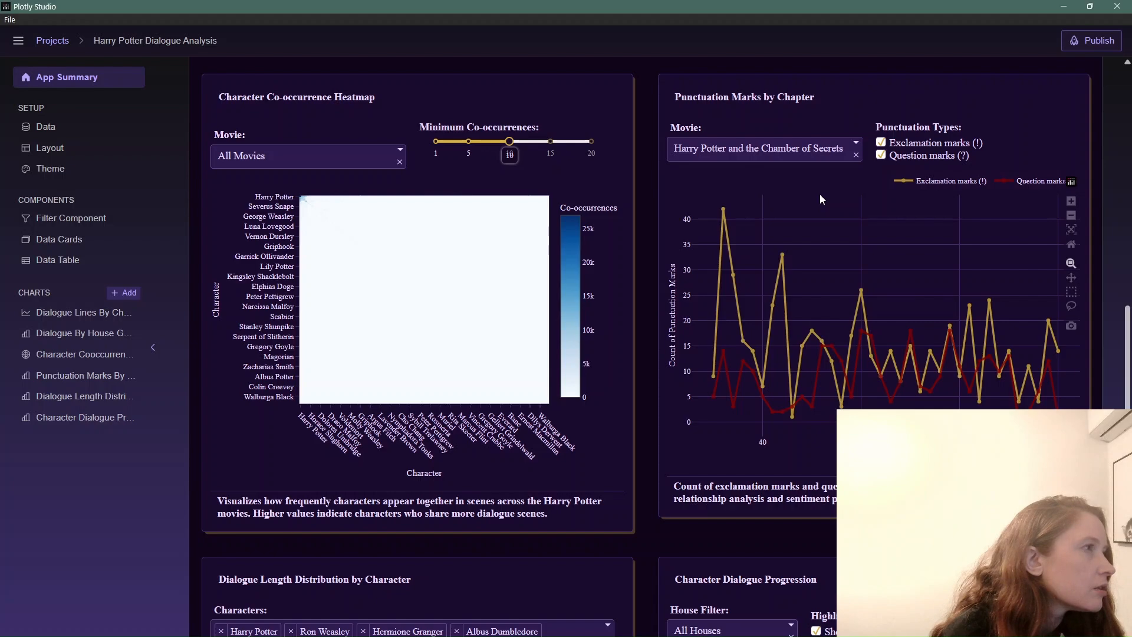
- Return the Punctuation Marks by Chapter chart's movie filter to All Movies
click(849, 149)
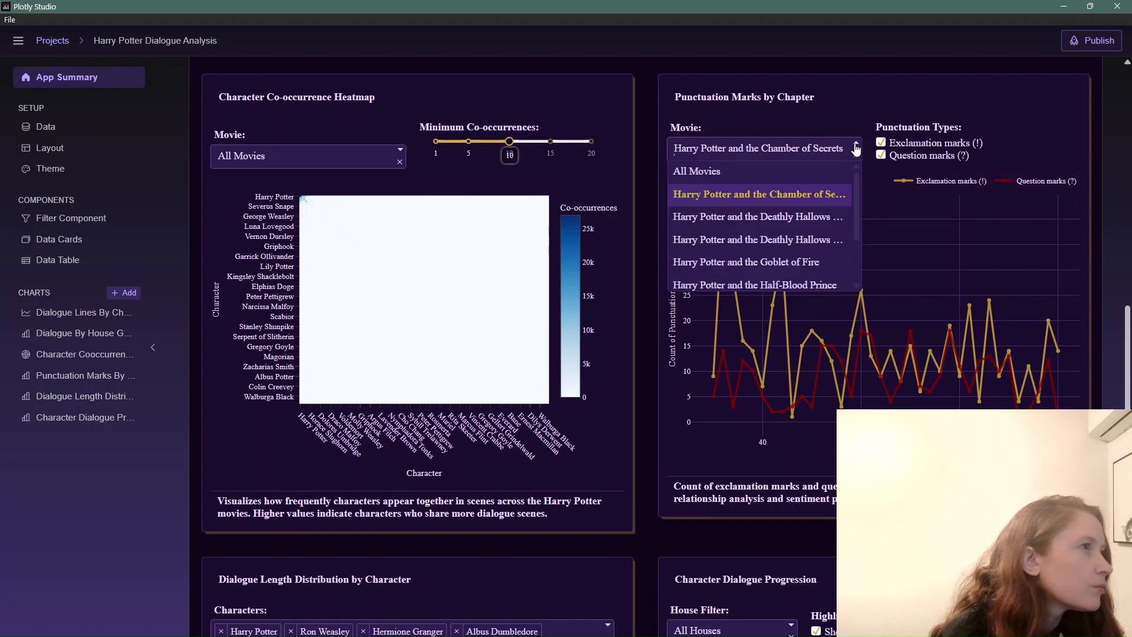
click(777, 171)
scroll(780, 267, up, 2)
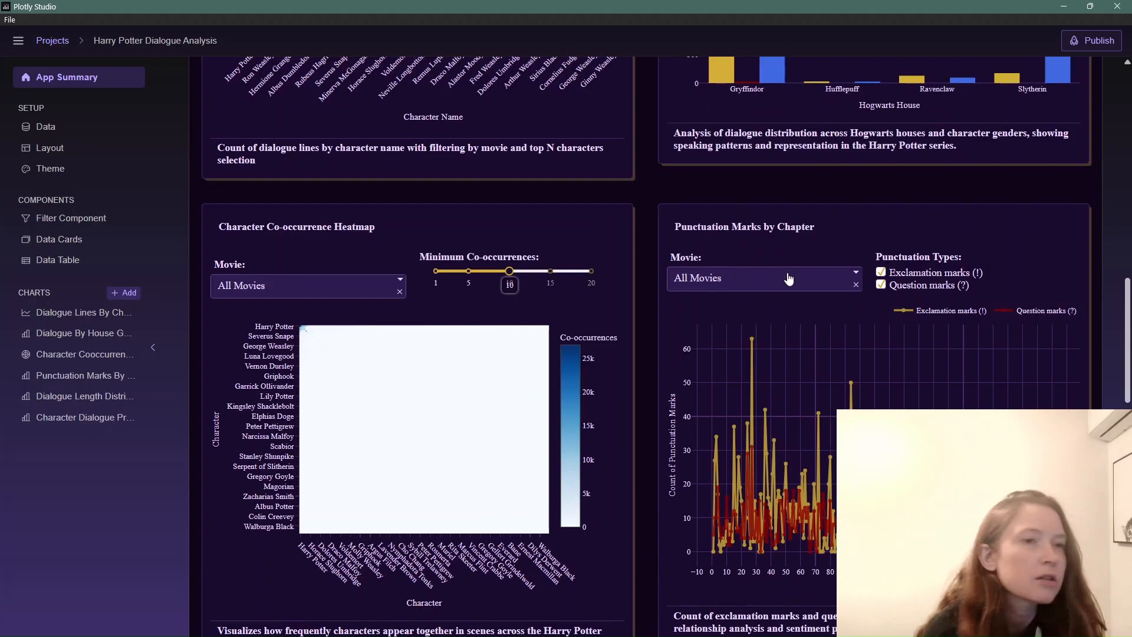
scroll(748, 238, up, 2)
scroll(748, 238, down, 3)
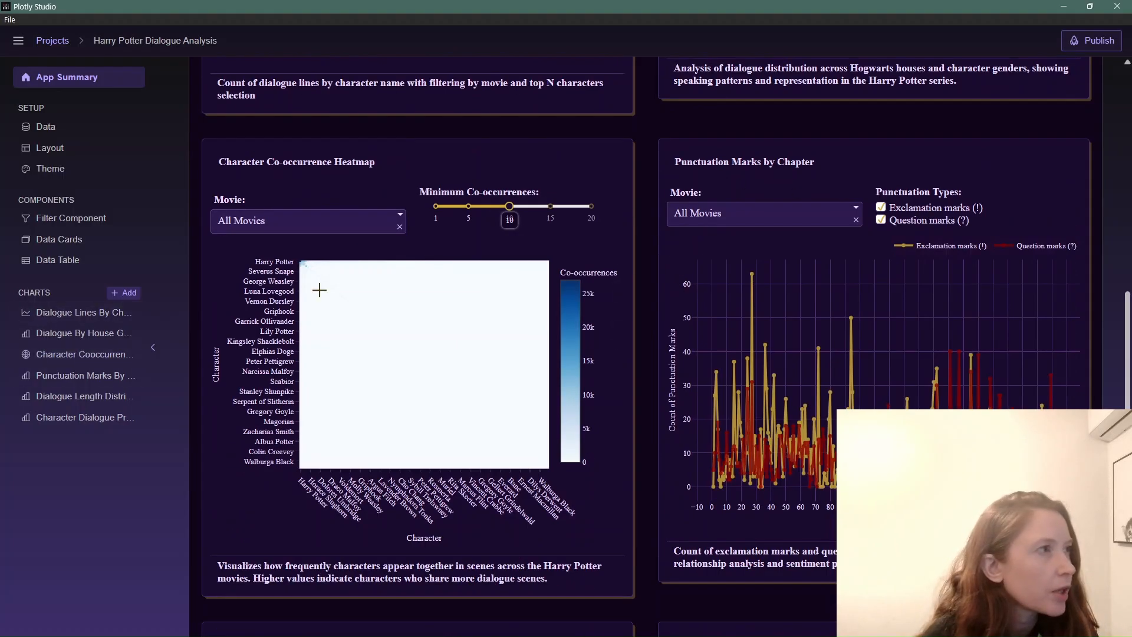
- Open the Punctuation Marks By Chapter component and examine its generated code, including the movie options and callback inputs
click(65, 379)
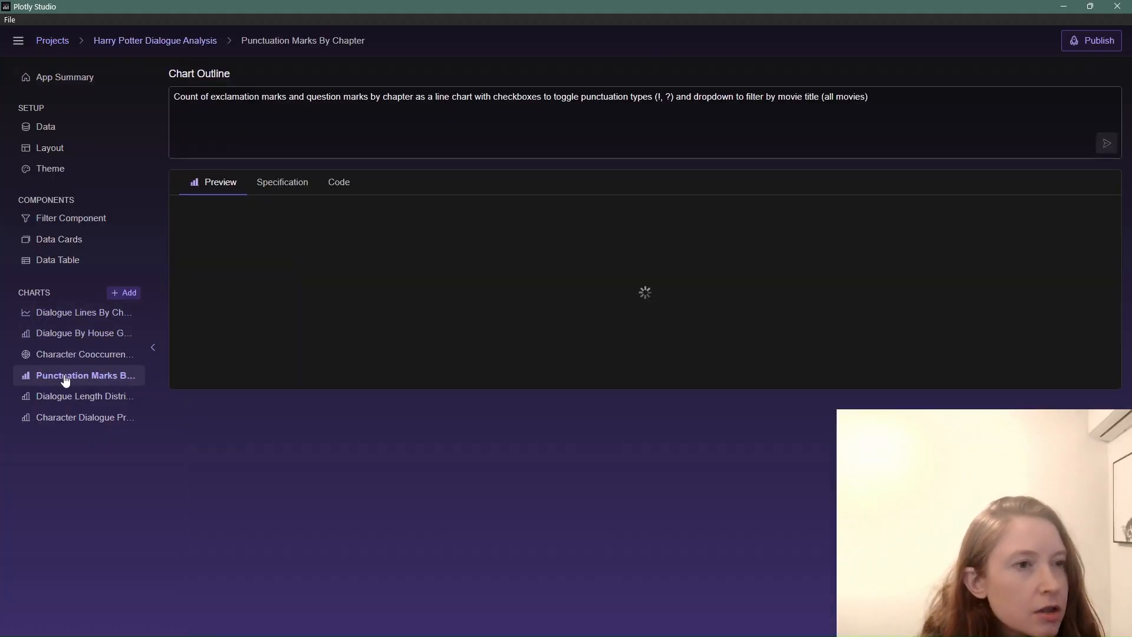
click(340, 184)
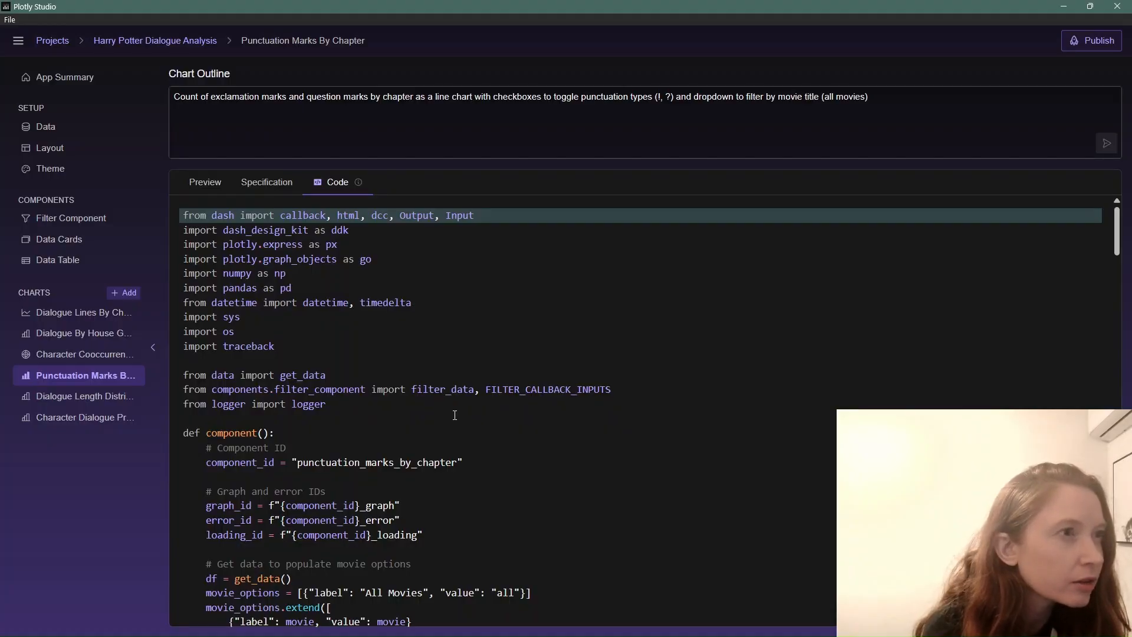
scroll(484, 458, down, 4)
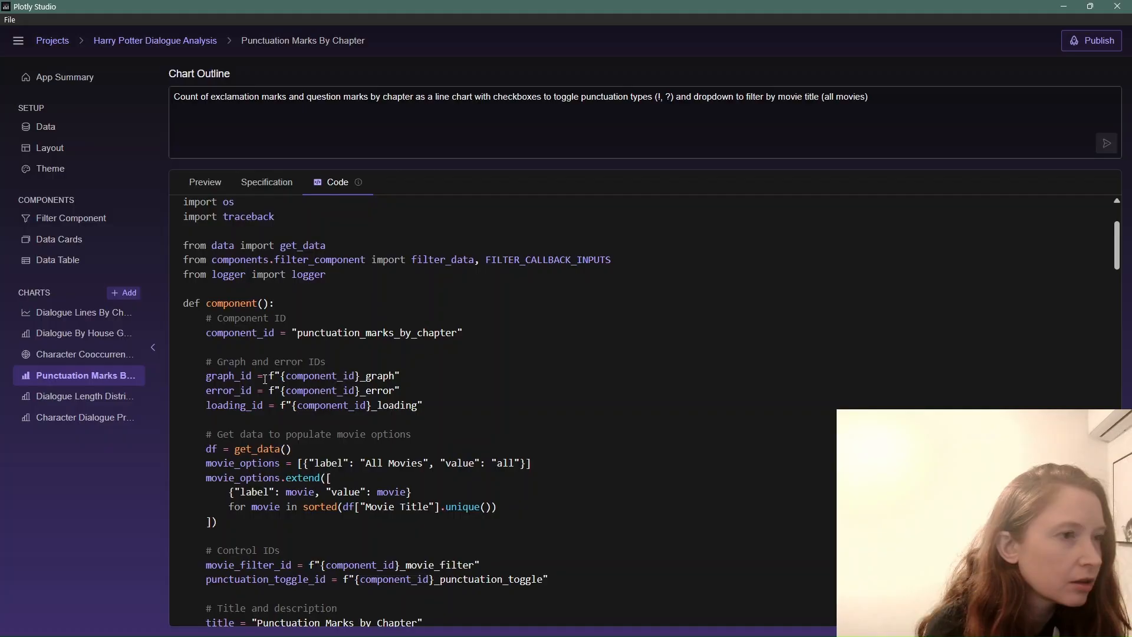
scroll(562, 406, down, 3)
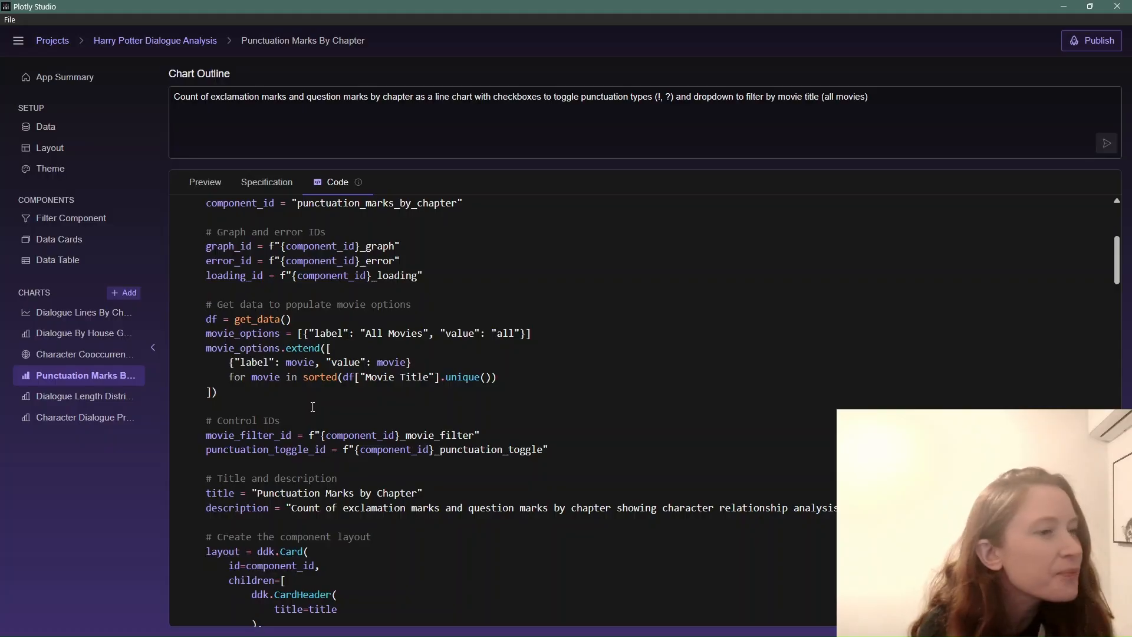
scroll(313, 407, down, 1)
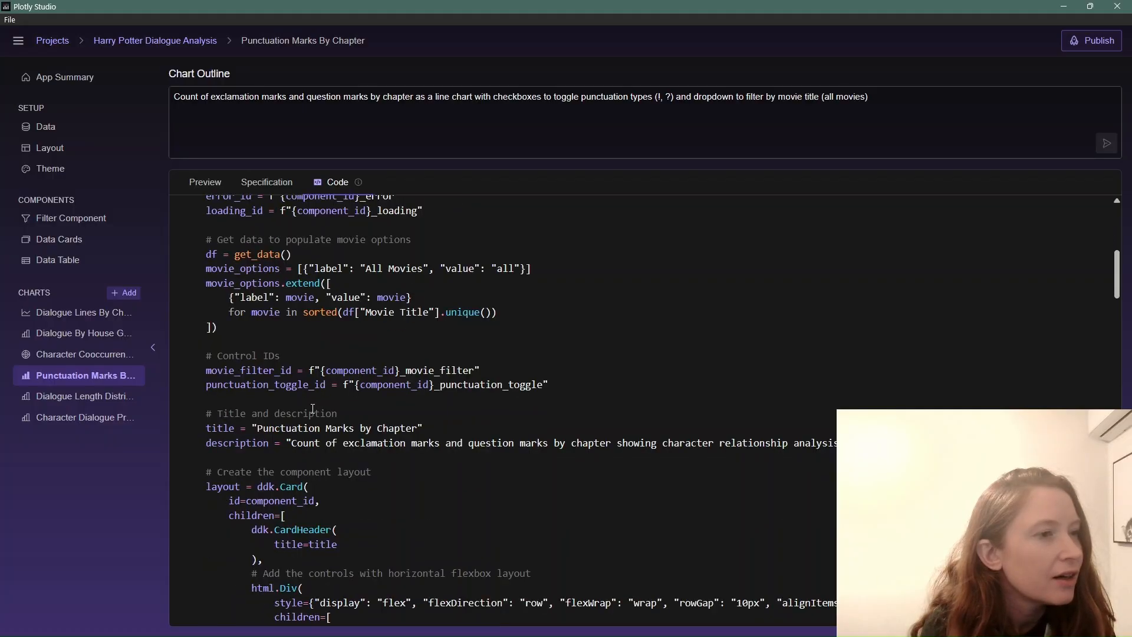
scroll(312, 408, down, 15)
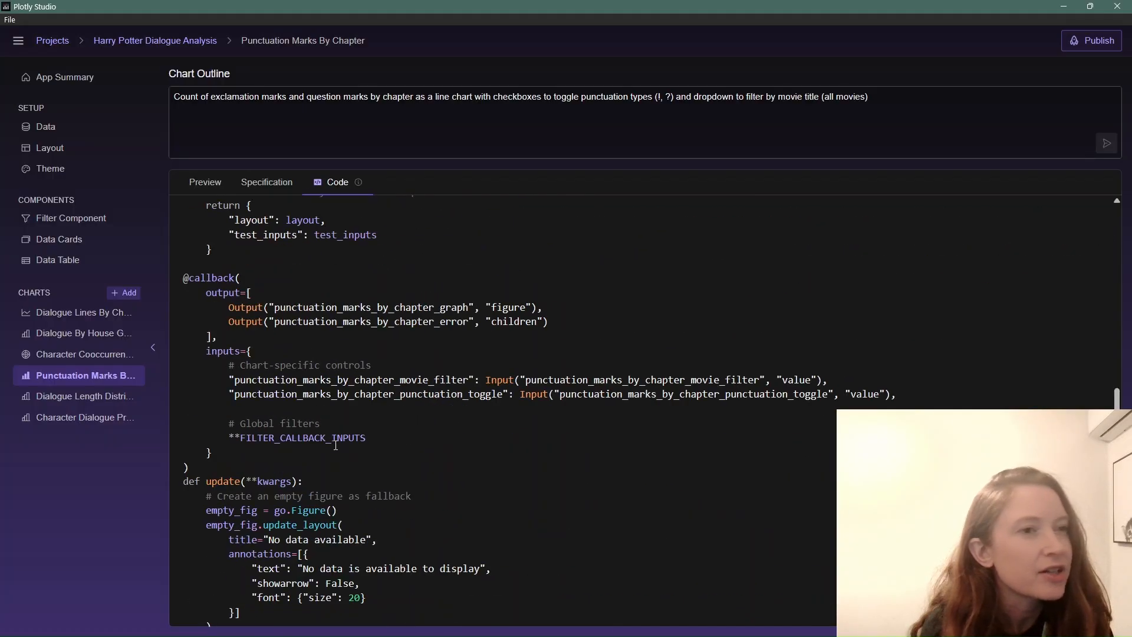
scroll(336, 445, up, 10)
- Return to the Harry Potter Dialogue Analysis summary and bring the heatmap and punctuation charts into view in the preview
click(191, 50)
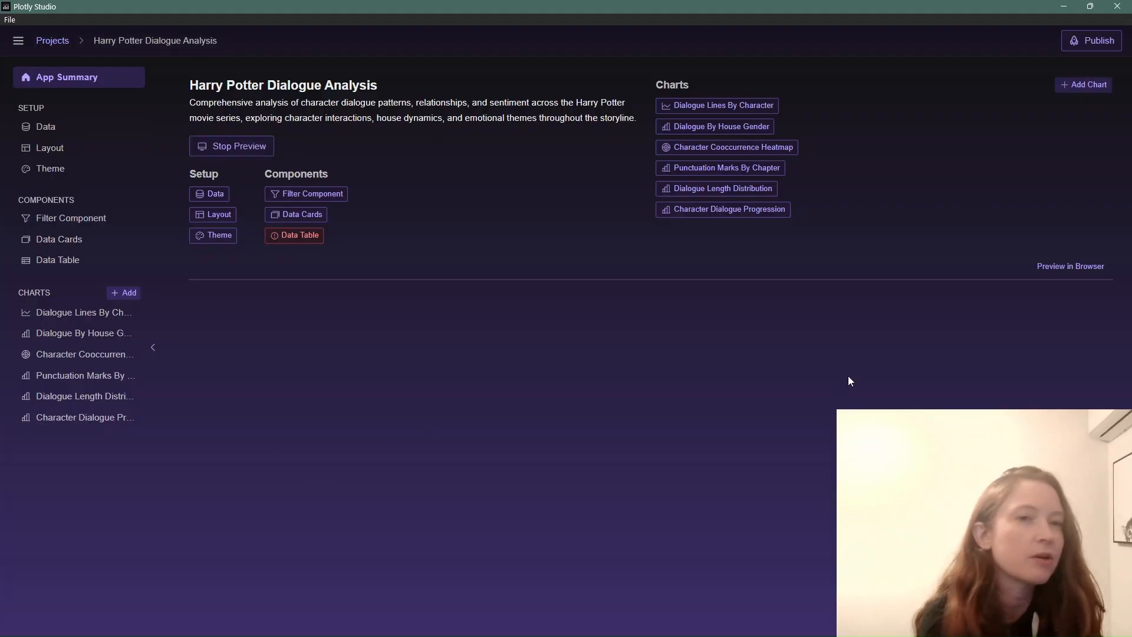
scroll(967, 292, down, 15)
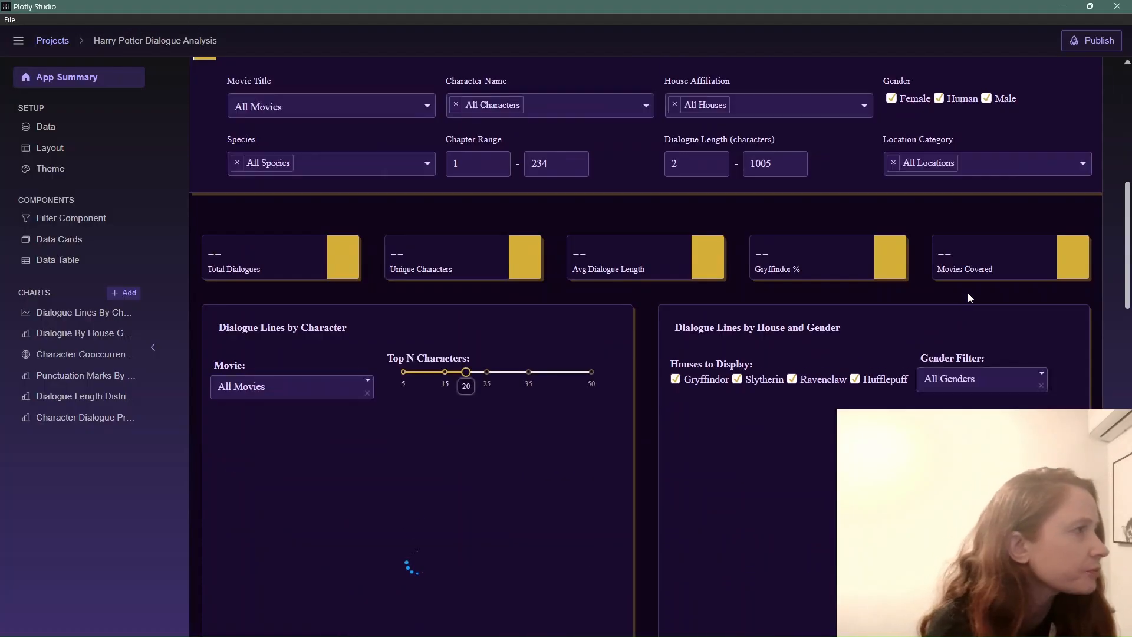
scroll(972, 296, down, 2)
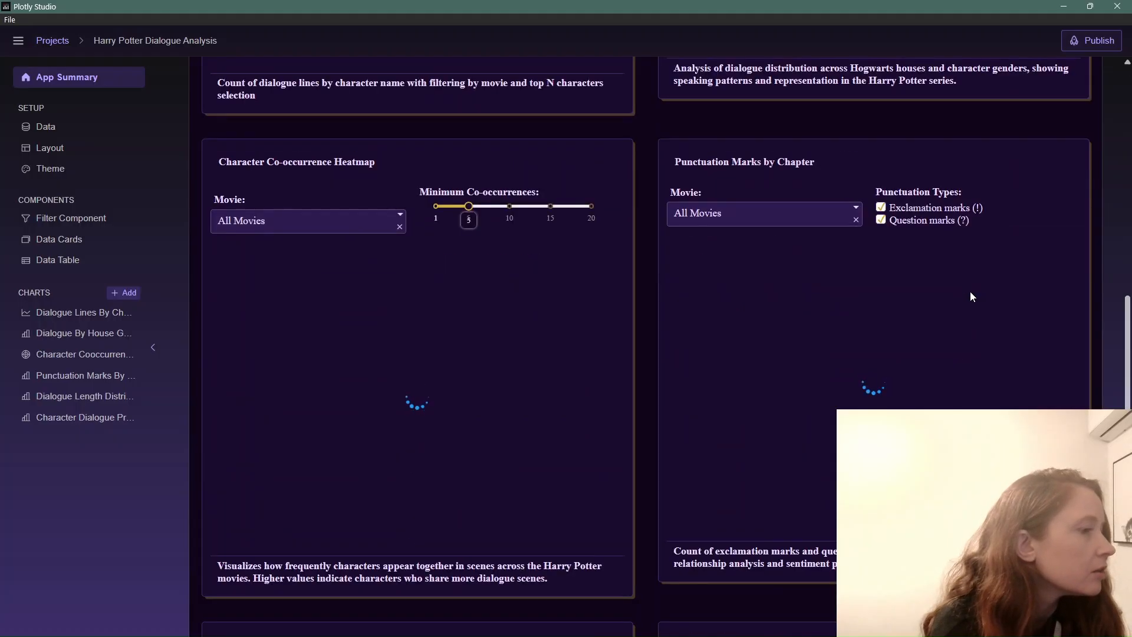
- Examine the dialogue counts per movie for the main characters in the Character Dialogue Progression chart
scroll(972, 296, down, 7)
scroll(972, 296, down, 1)
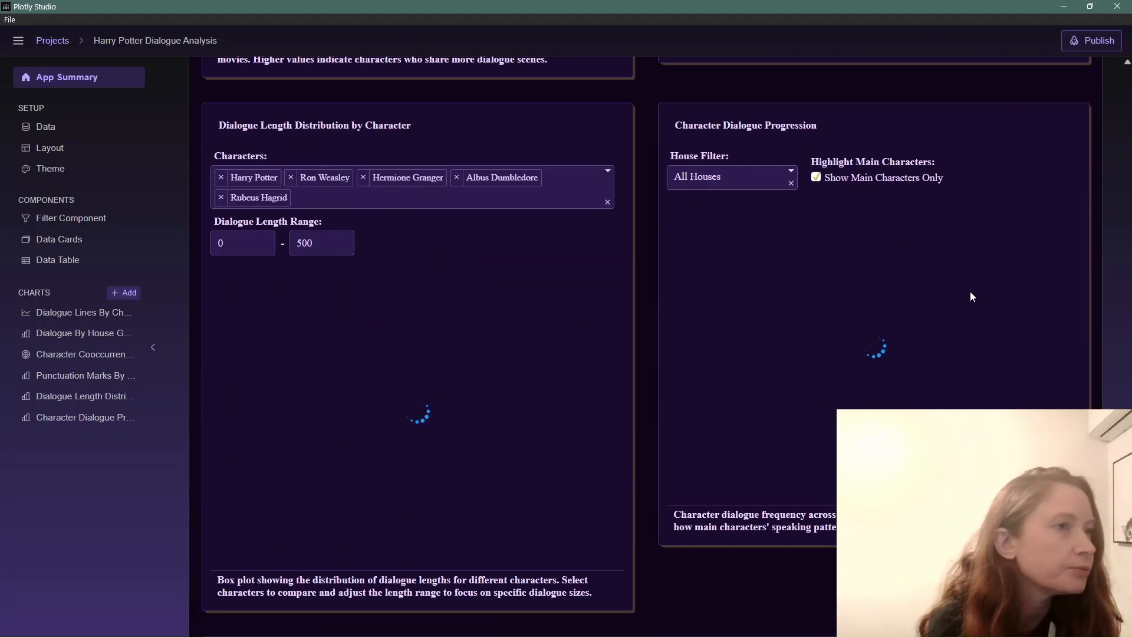
scroll(972, 296, down, 1)
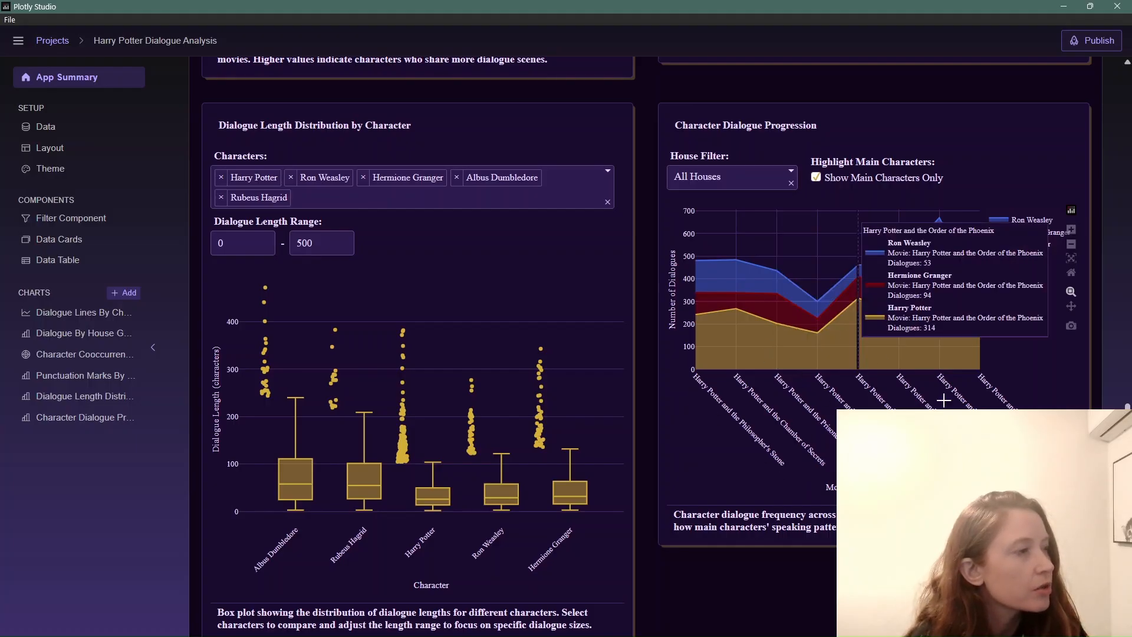
mouse_move(979, 369)
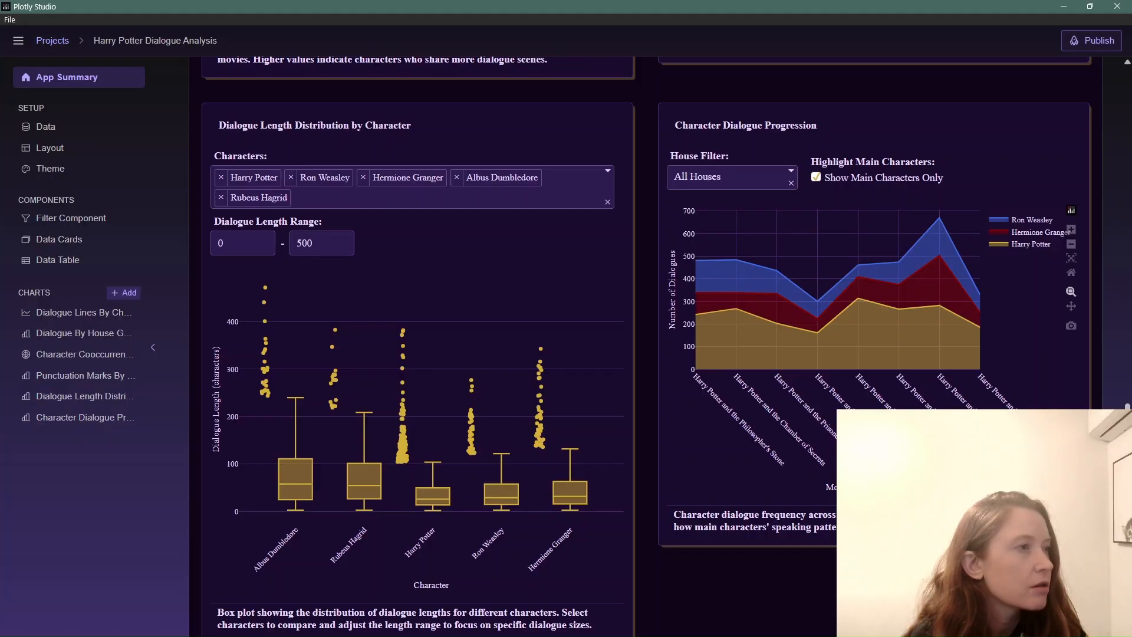
mouse_move(703, 332)
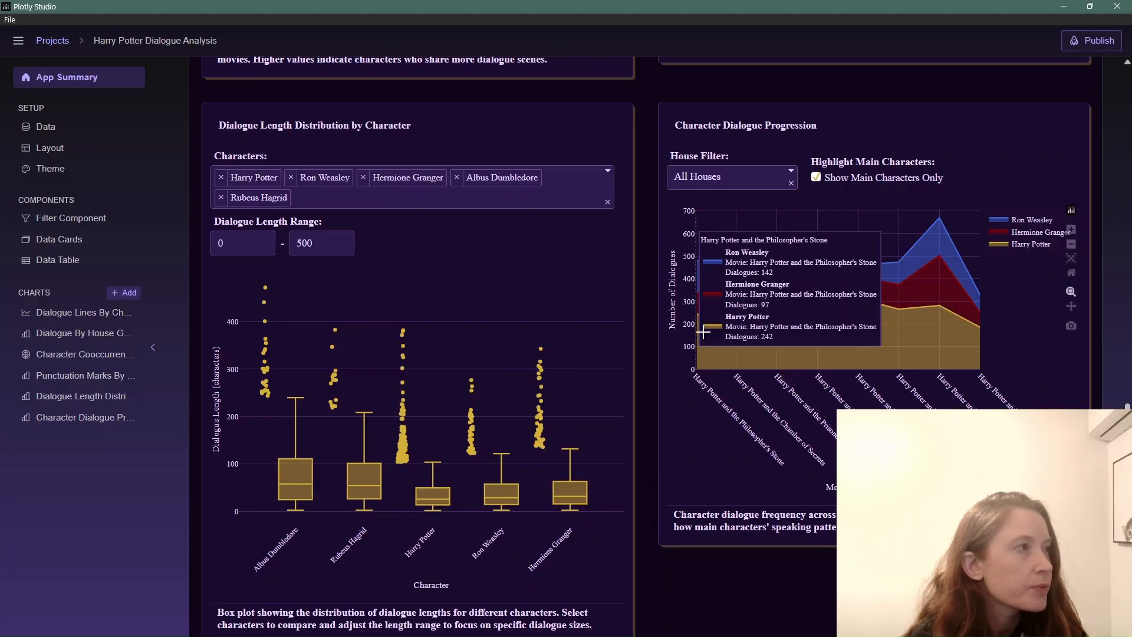
- Try the Character Dialogue Progression chart with all characters shown, view its house options, and return it to main characters only
click(817, 179)
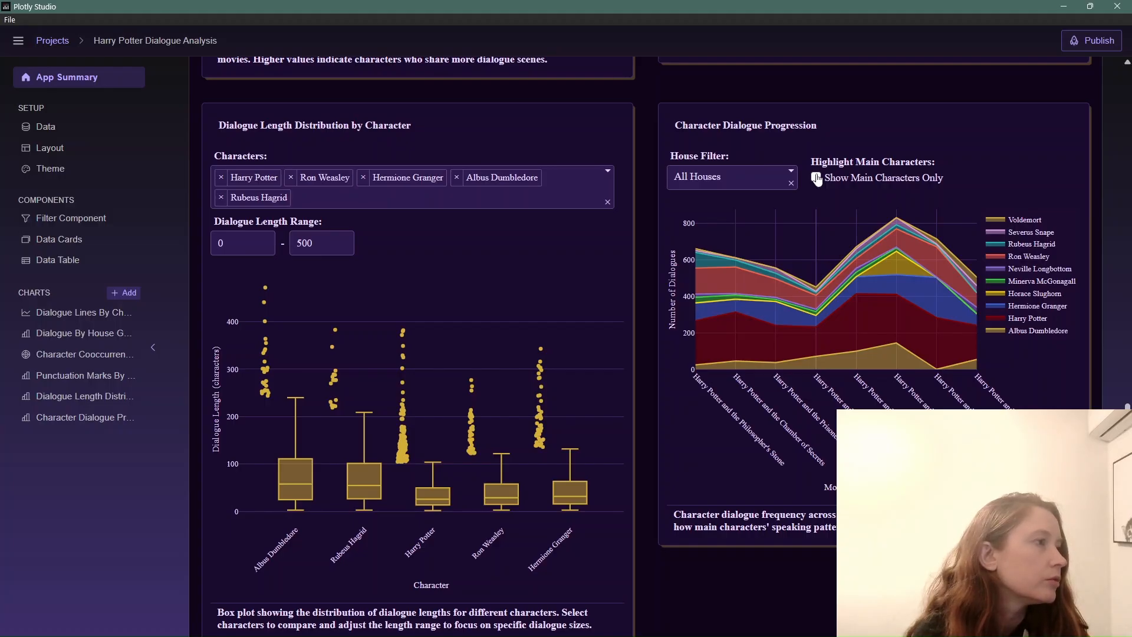
click(792, 177)
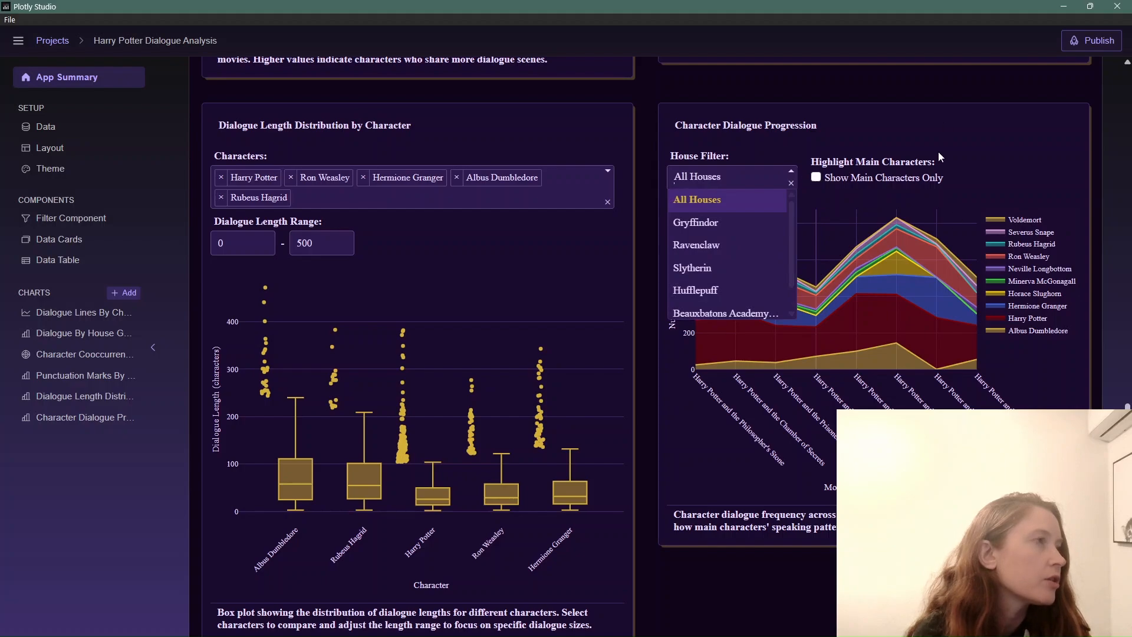
scroll(943, 177, up, 15)
scroll(961, 245, up, 5)
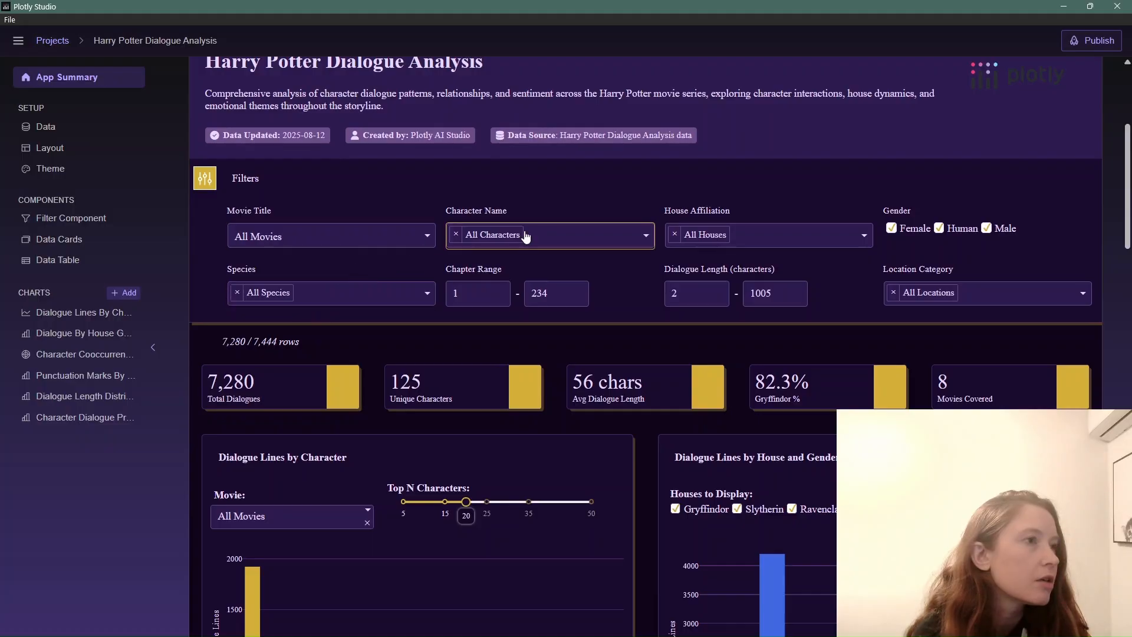
scroll(525, 236, down, 15)
scroll(804, 283, down, 8)
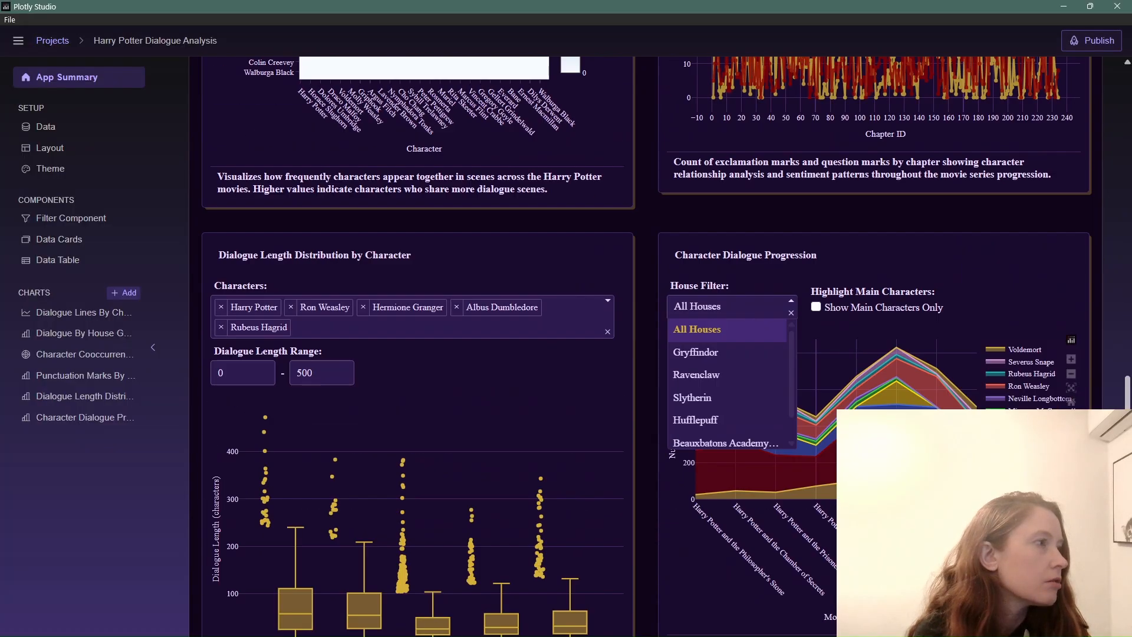
click(816, 177)
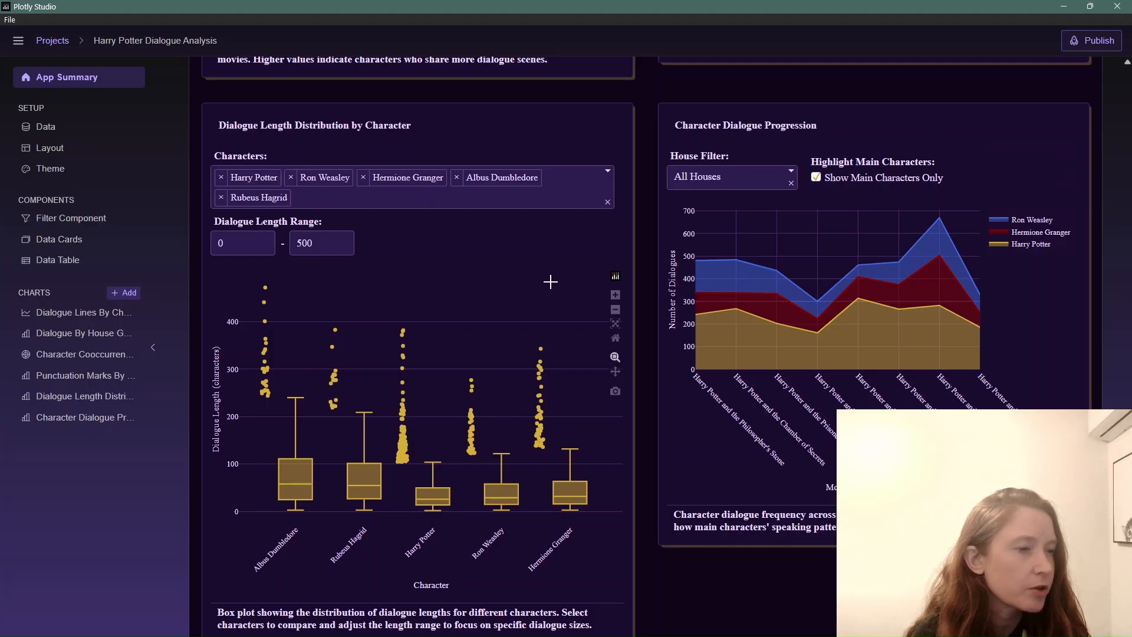
- Add Severus Snape and Minerva McGonagall to the characters compared in the Dialogue Length Distribution by Character chart
scroll(550, 282, down, 2)
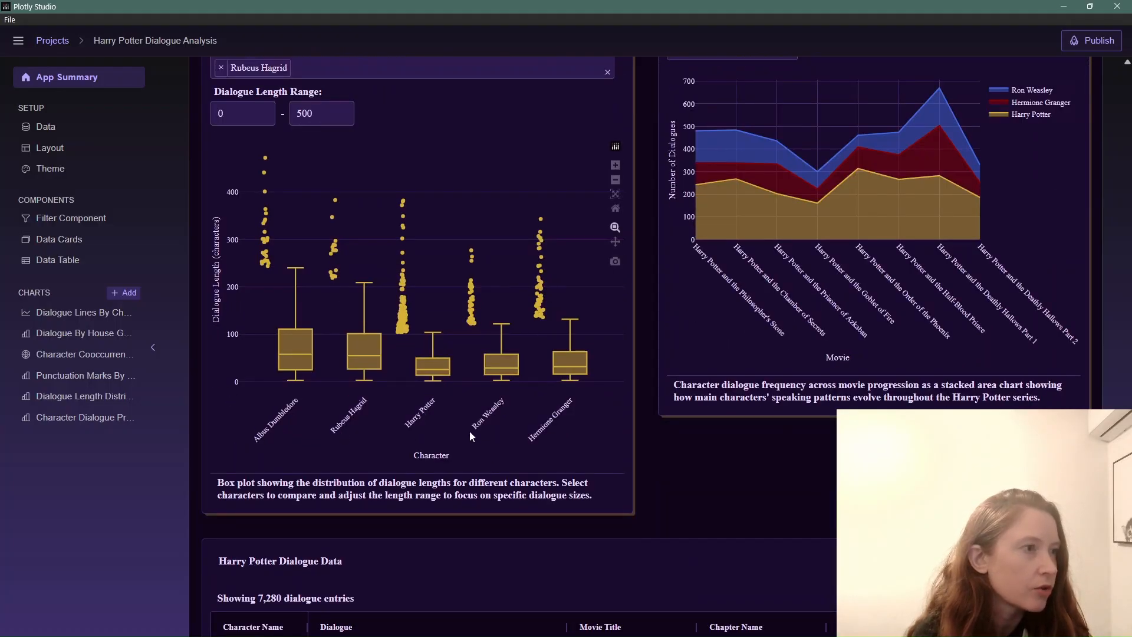
scroll(593, 445, up, 2)
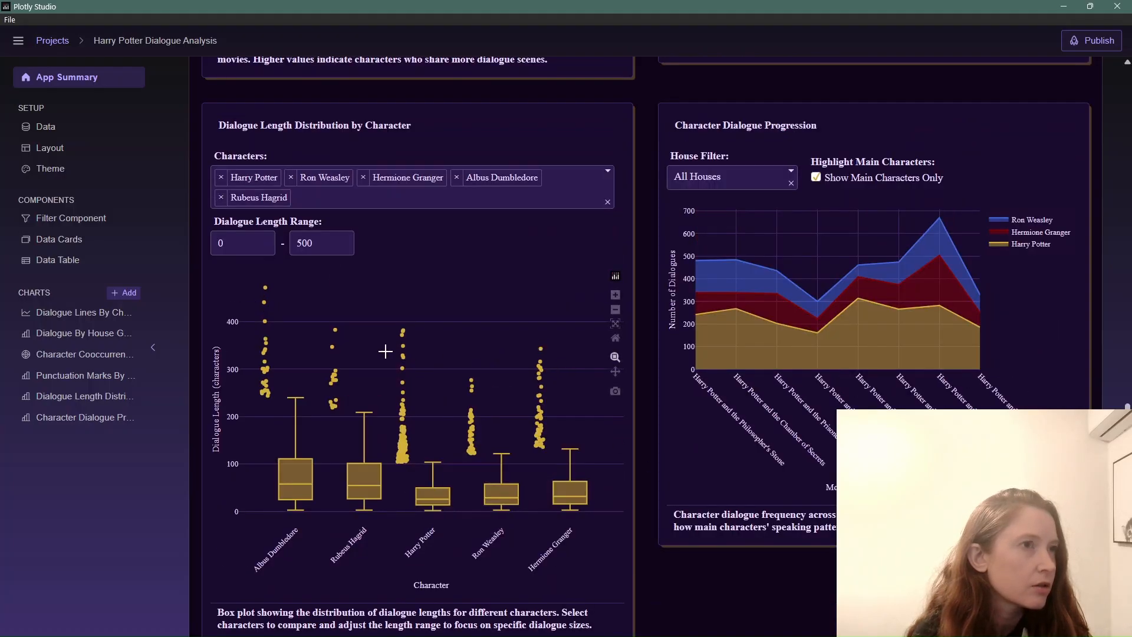
click(608, 172)
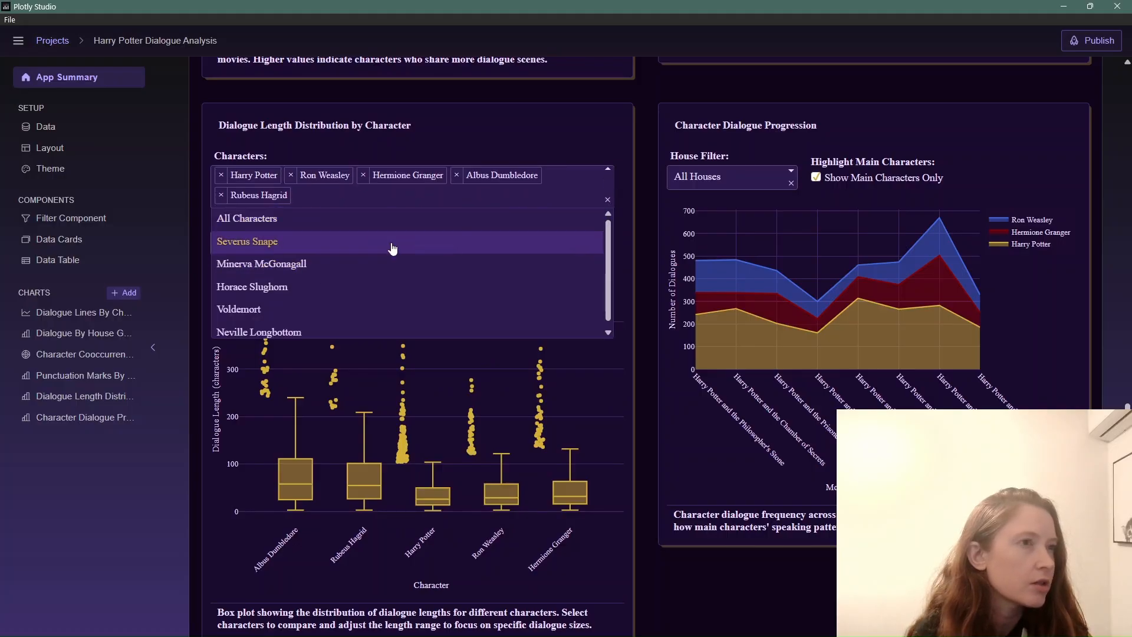
click(392, 241)
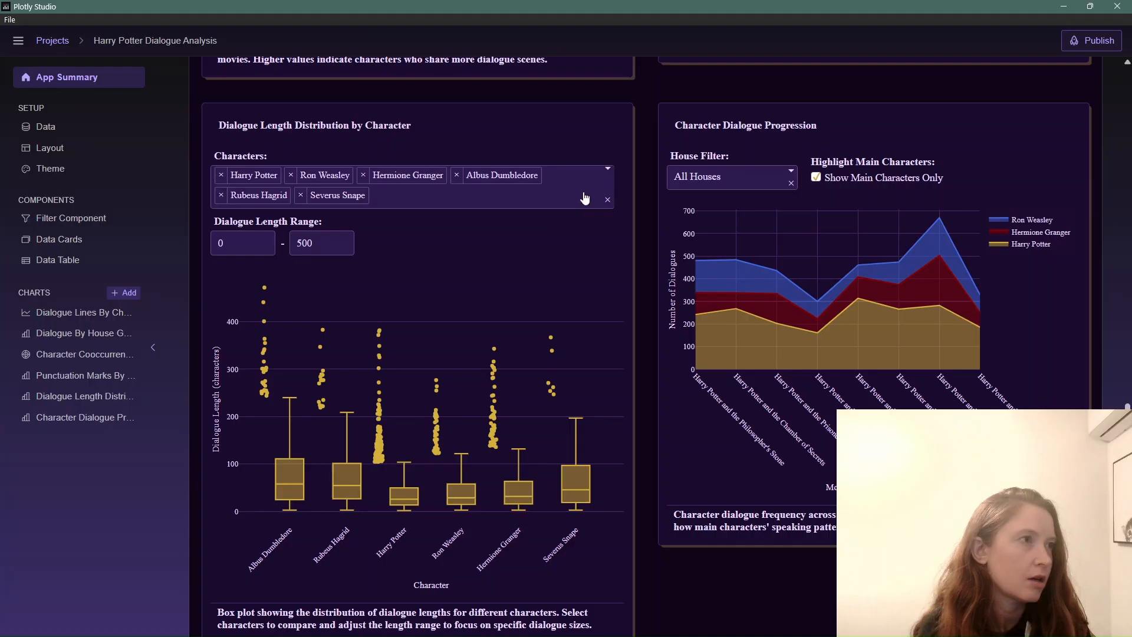
click(606, 172)
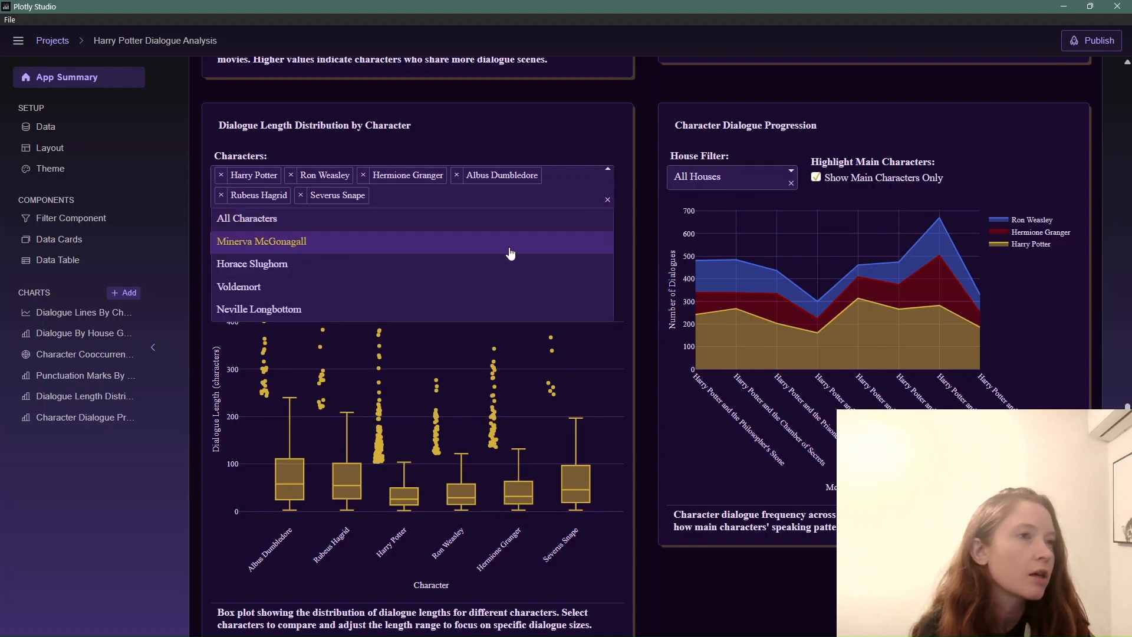
key(Return)
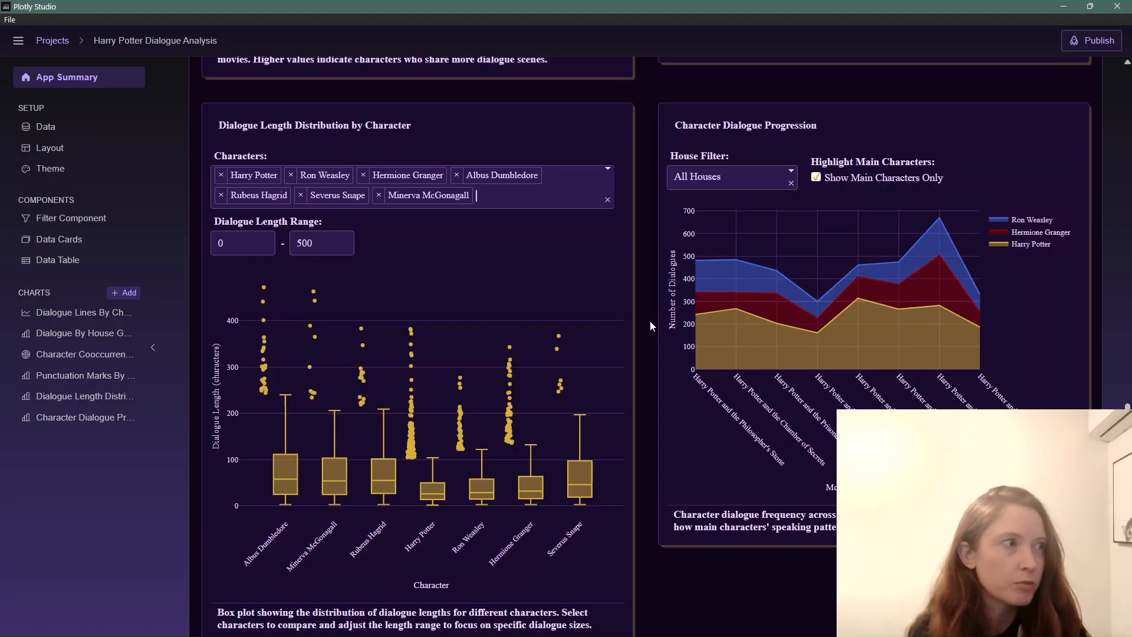
- Review the whole dashboard preview, including the Harry Potter Dialogue Data table, the heatmap and punctuation charts, the data cards and the global filters
scroll(636, 325, down, 5)
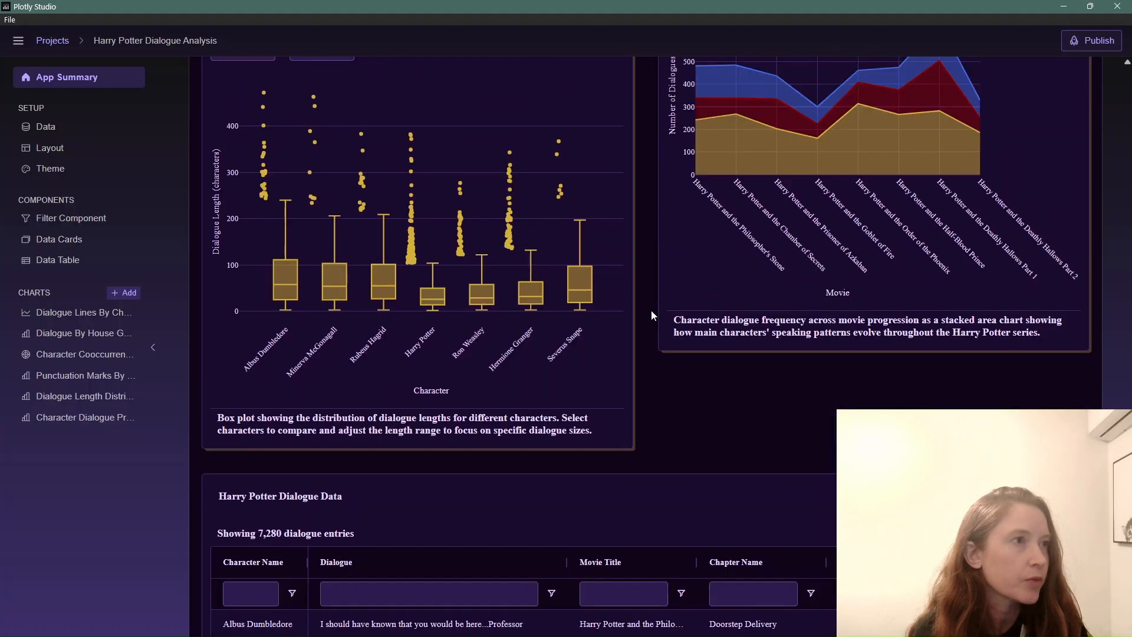
scroll(651, 315, up, 5)
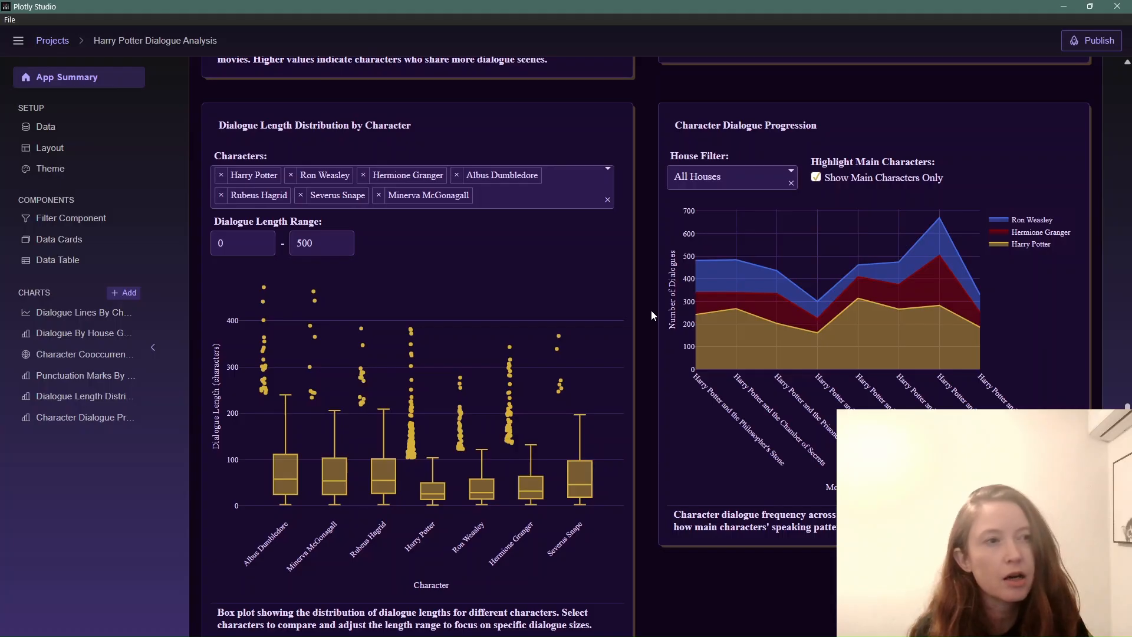
scroll(651, 316, down, 6)
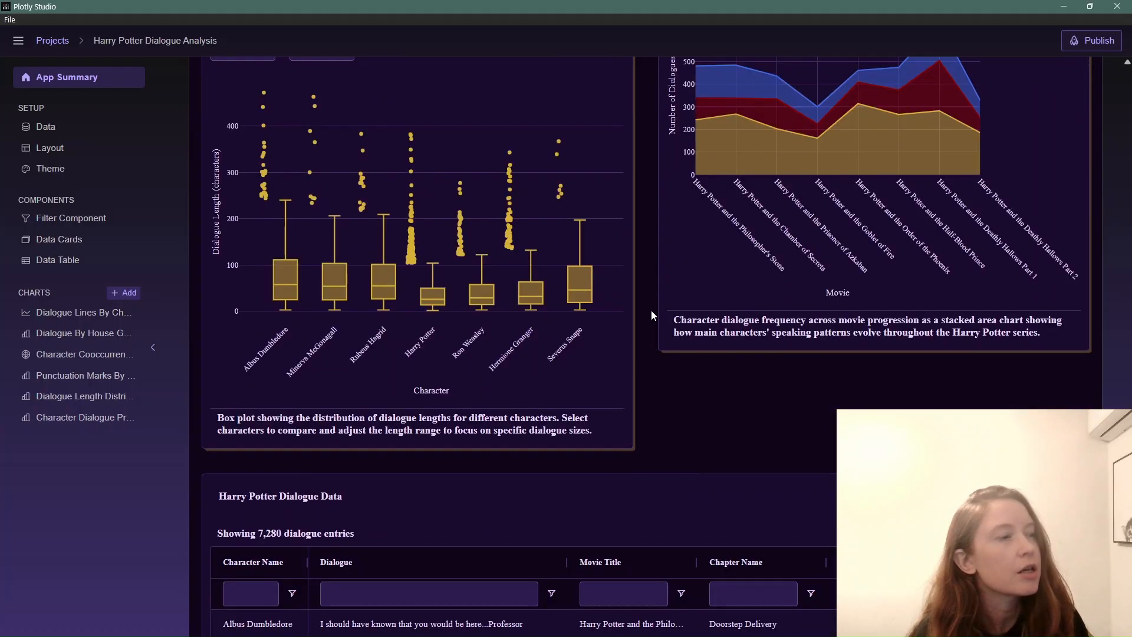
scroll(651, 316, down, 2)
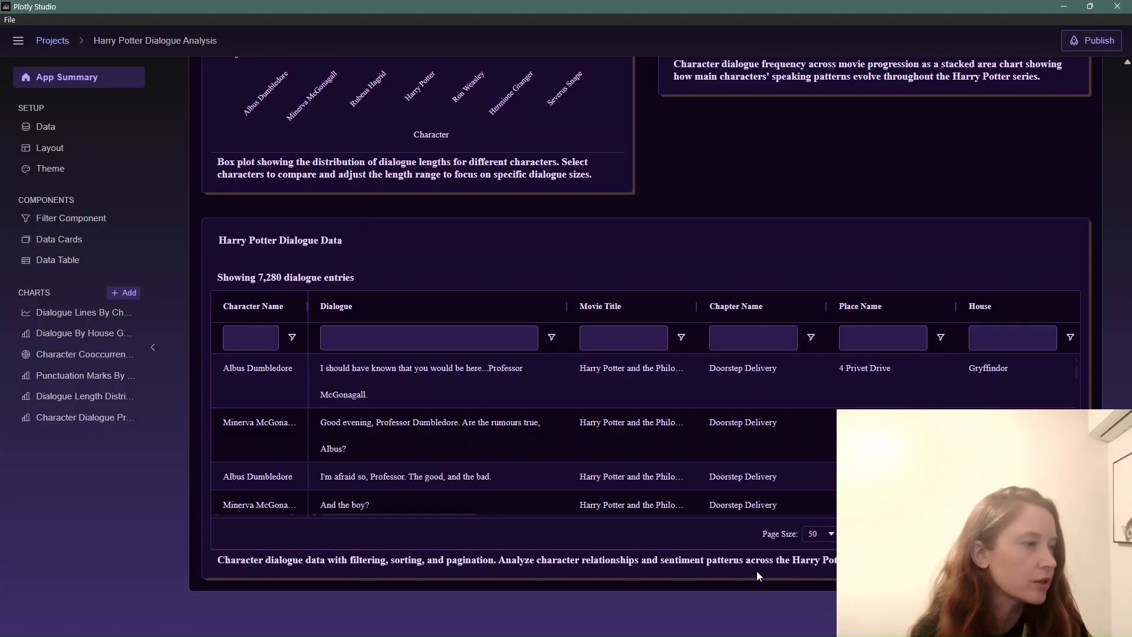
scroll(774, 504, up, 14)
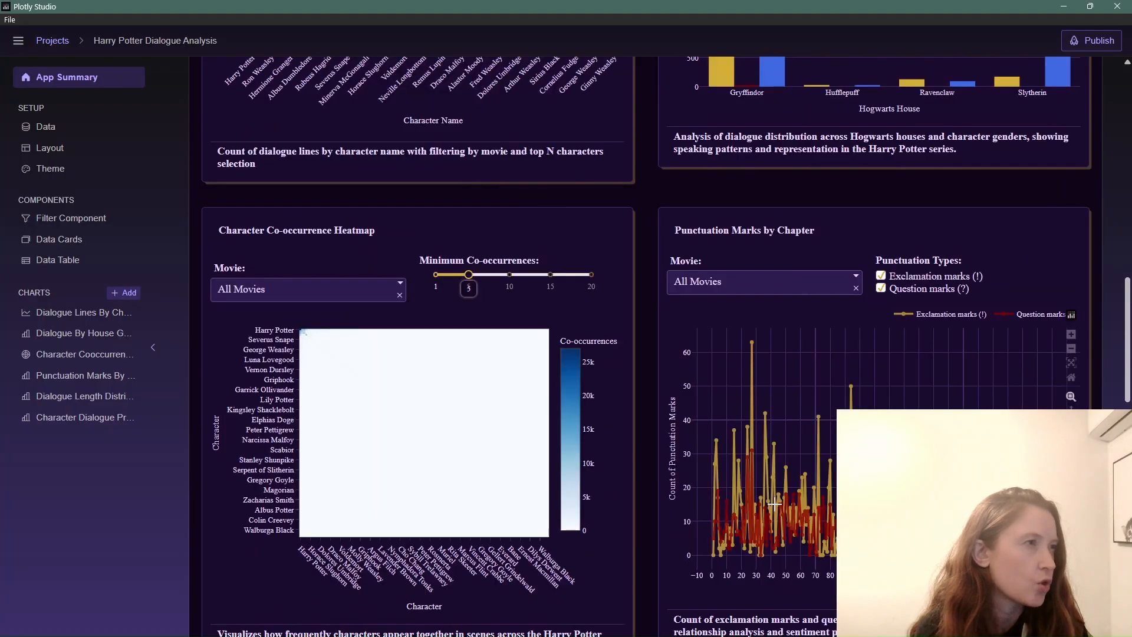
scroll(774, 504, up, 6)
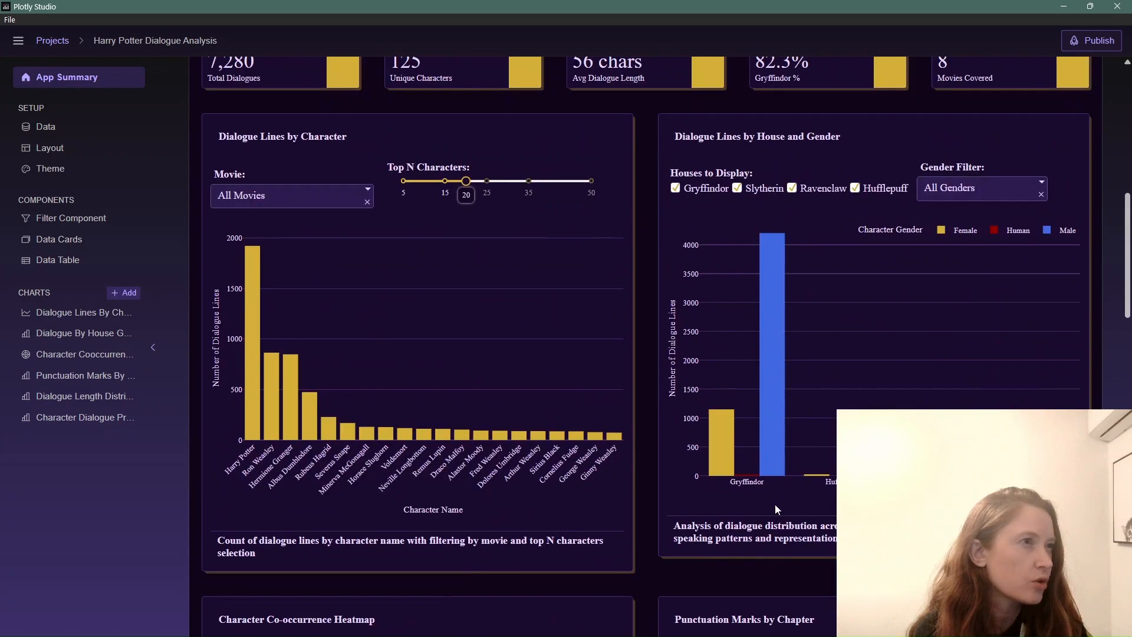
scroll(775, 504, up, 6)
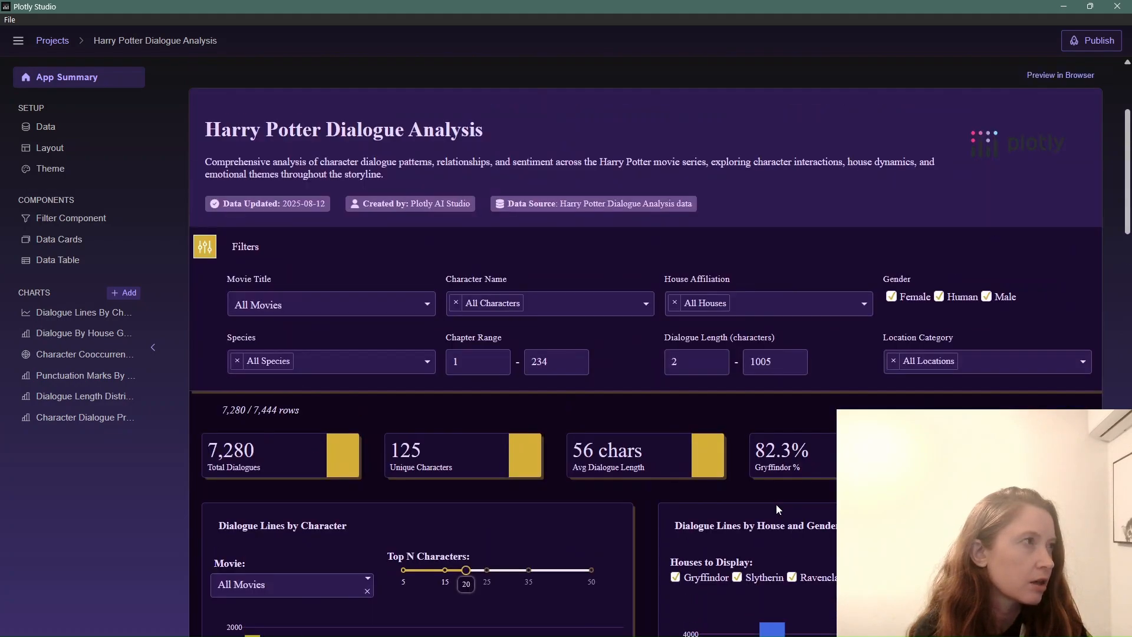
scroll(776, 505, down, 6)
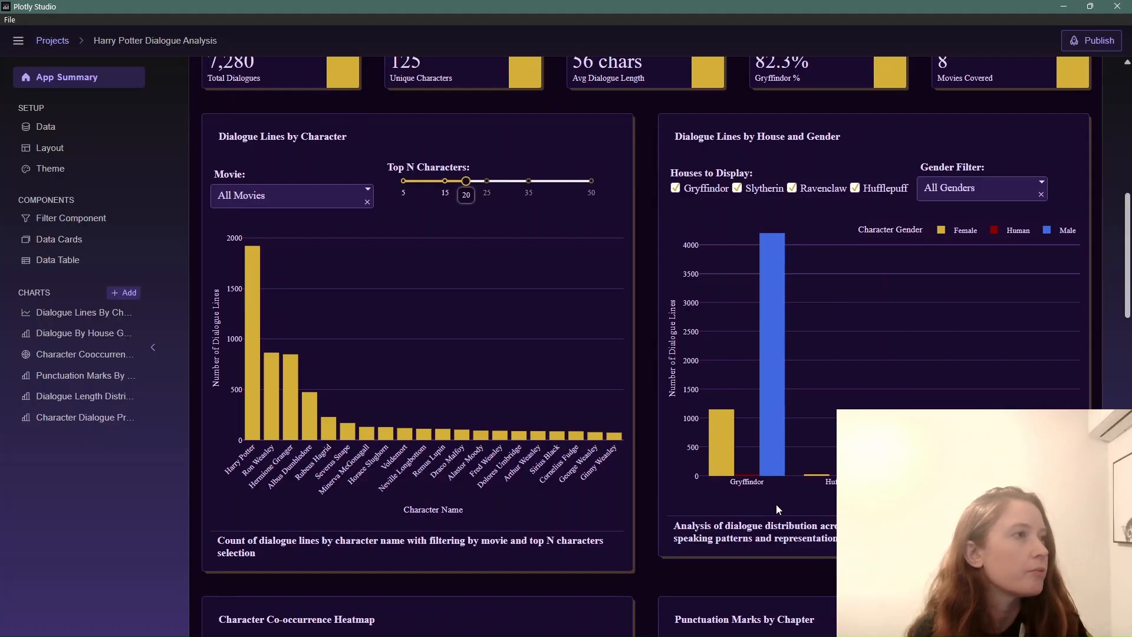
scroll(776, 505, down, 7)
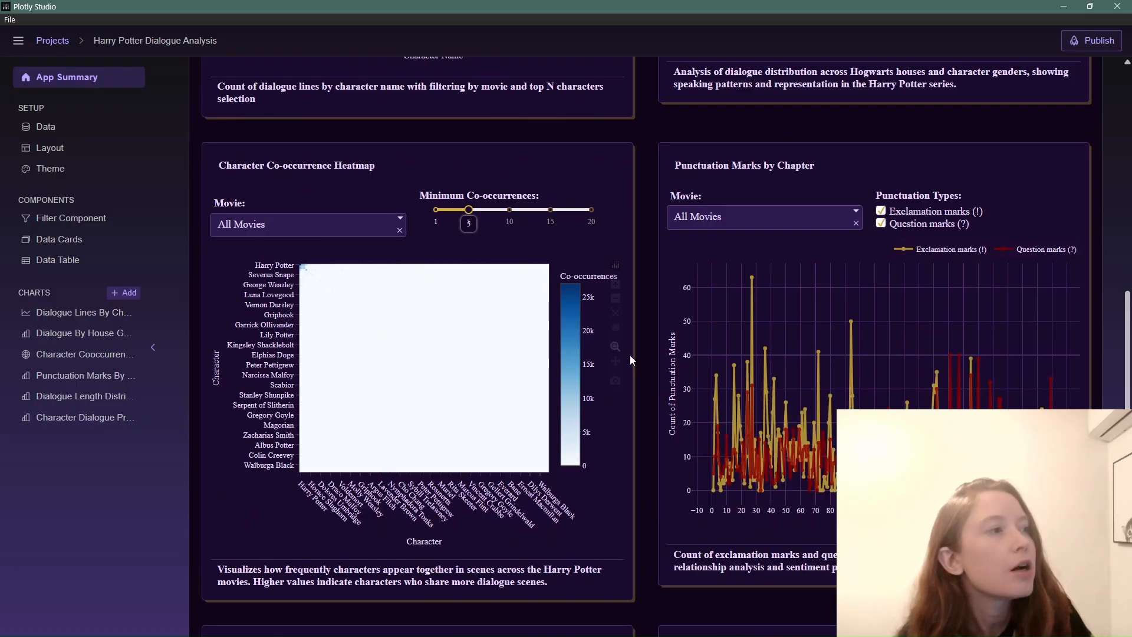
scroll(634, 357, up, 12)
scroll(638, 361, up, 3)
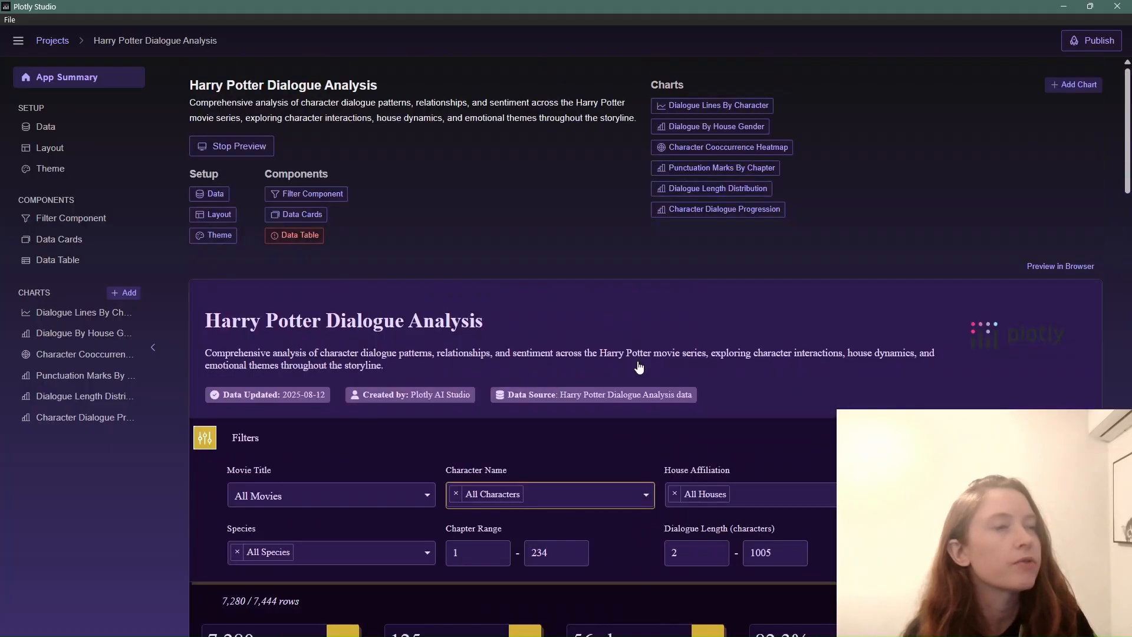
scroll(638, 366, down, 20)
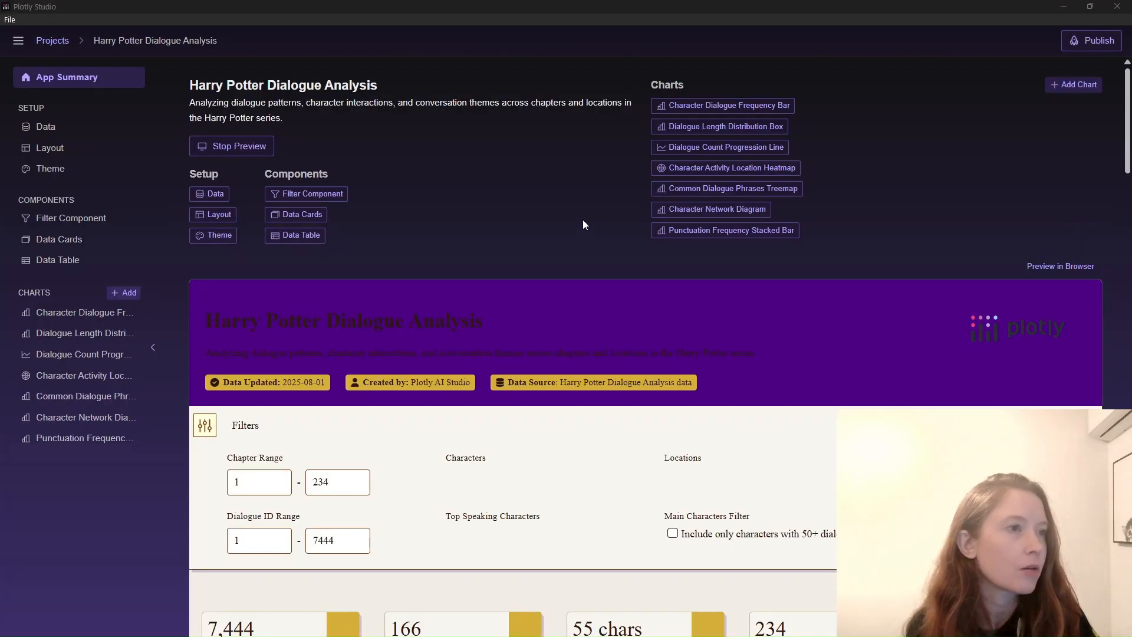
- Examine the light-themed dashboard version's filters, data cards and charts, from Character Dialogue Frequency to the Character Activity by Location Heatmap
scroll(581, 221, down, 2)
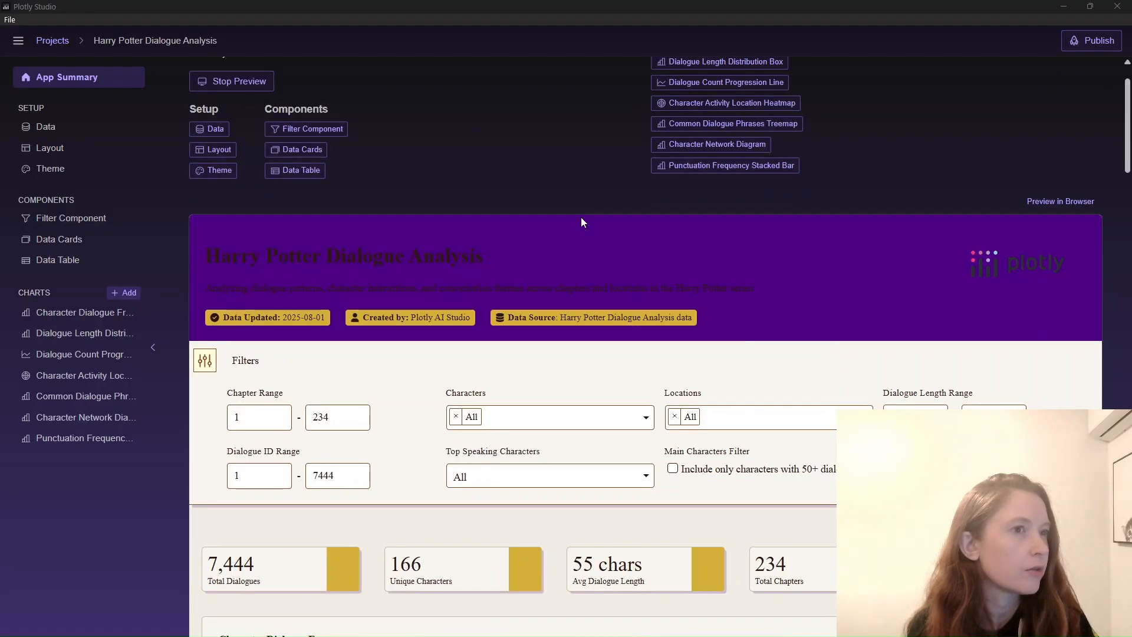
scroll(582, 222, down, 2)
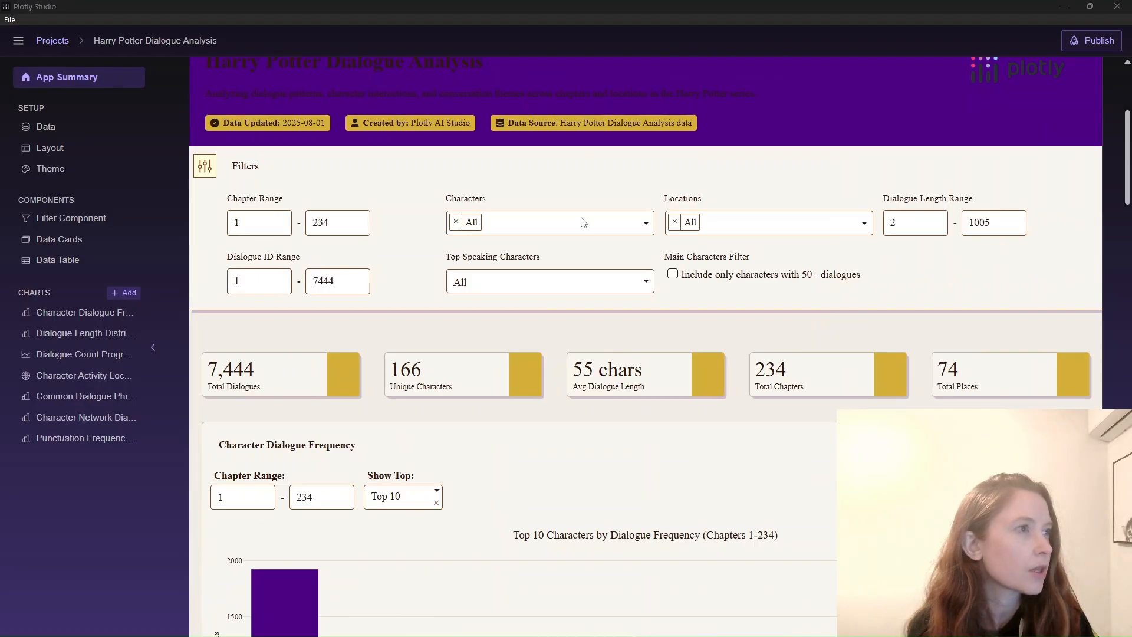
scroll(582, 222, down, 3)
scroll(630, 216, up, 7)
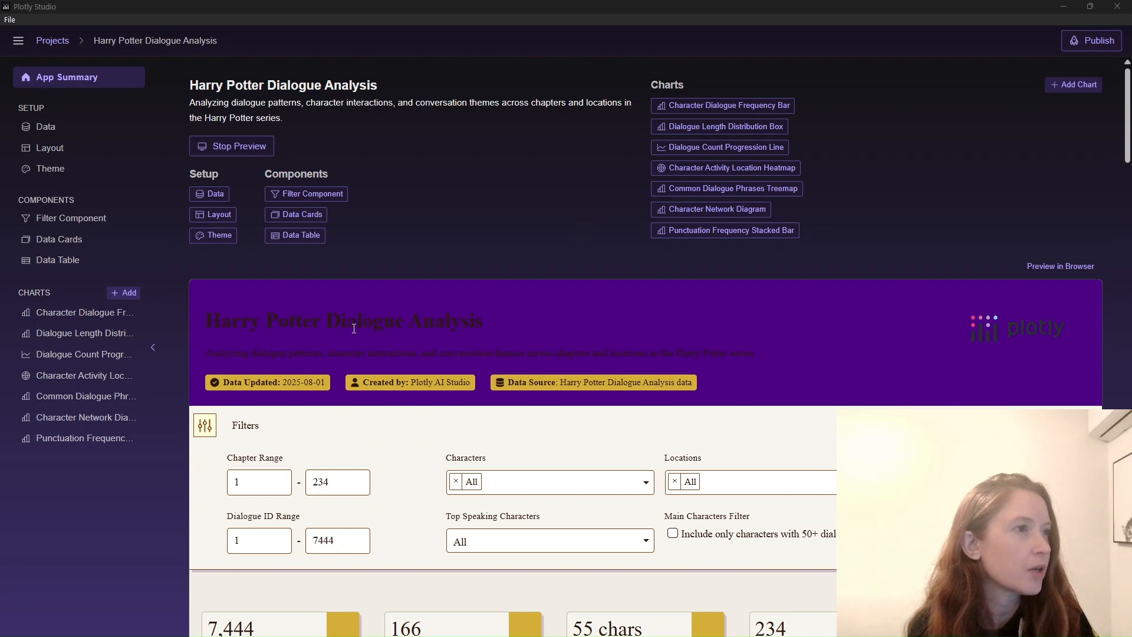
scroll(879, 353, down, 5)
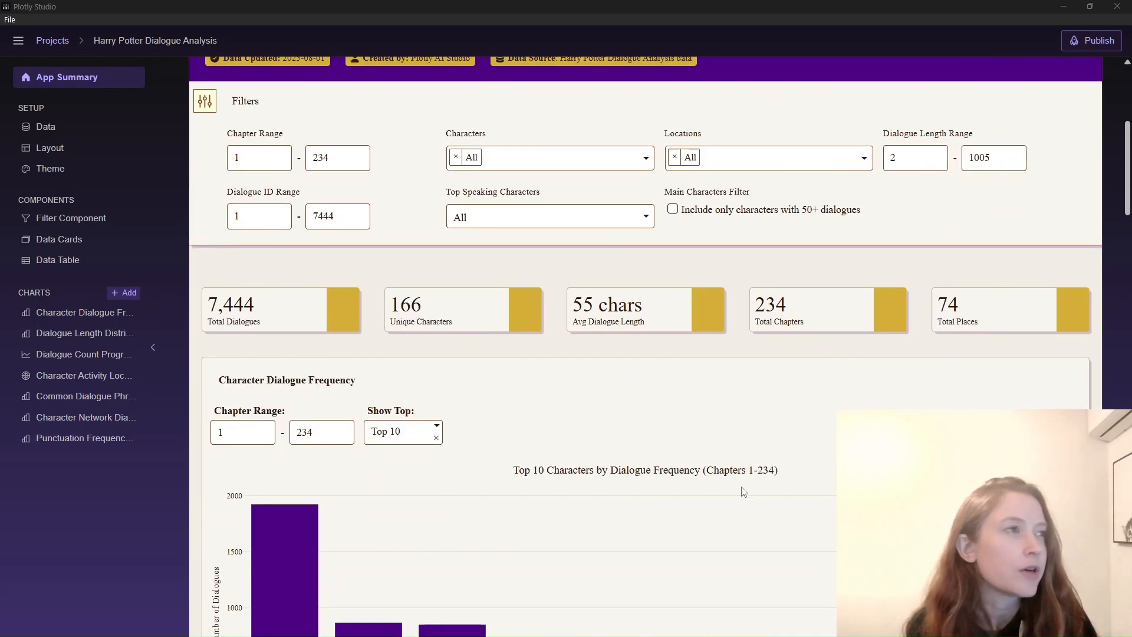
scroll(745, 488, down, 5)
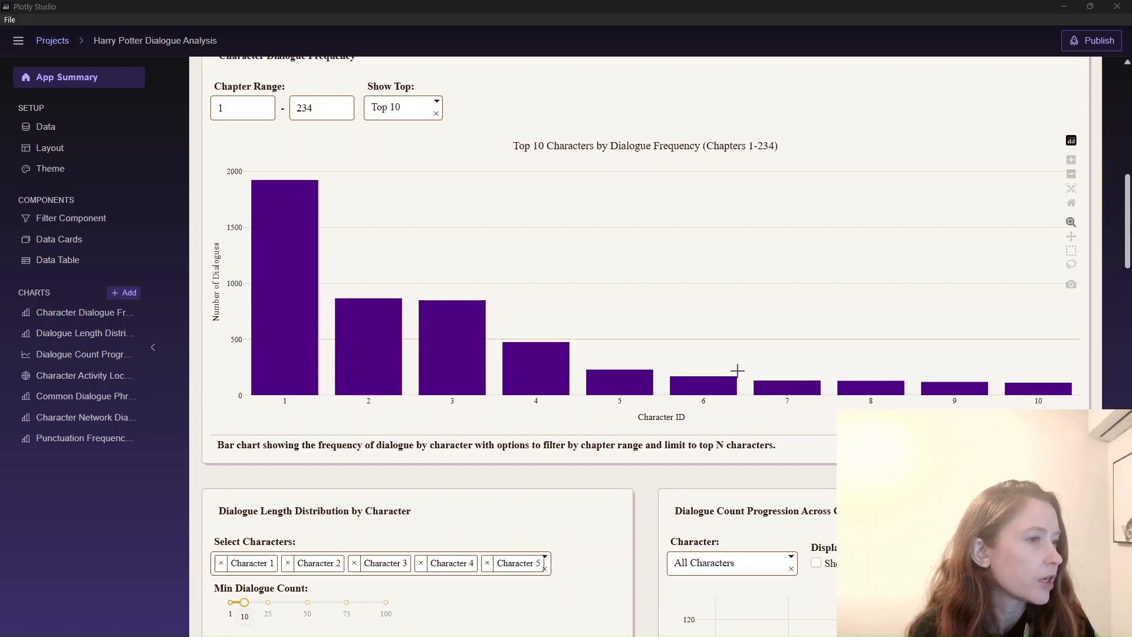
scroll(844, 394, down, 5)
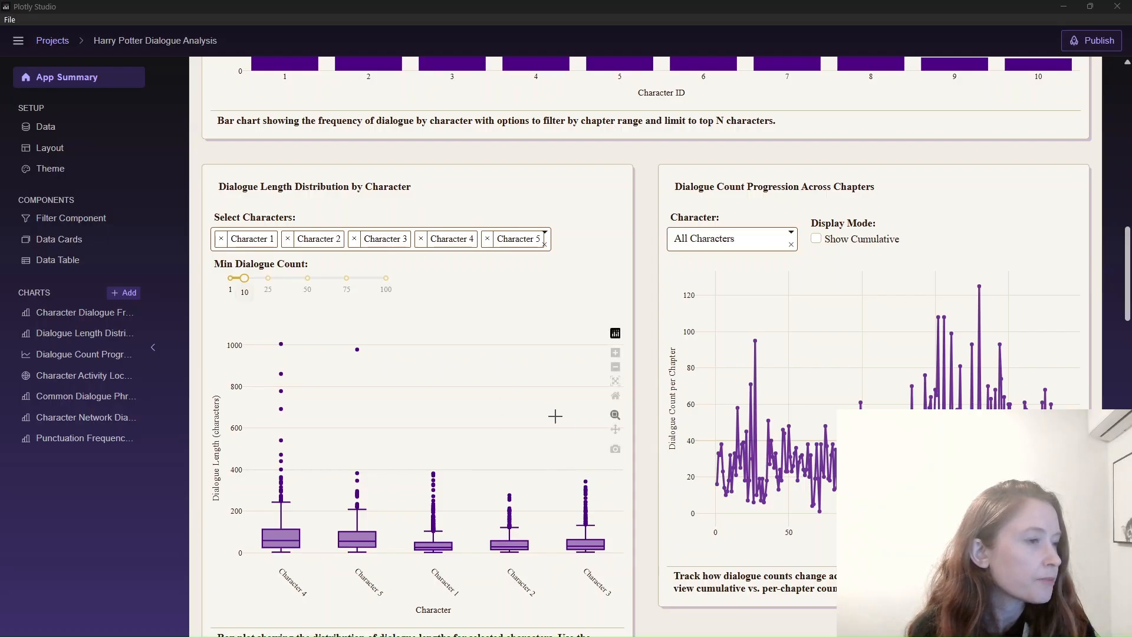
scroll(633, 547, down, 2)
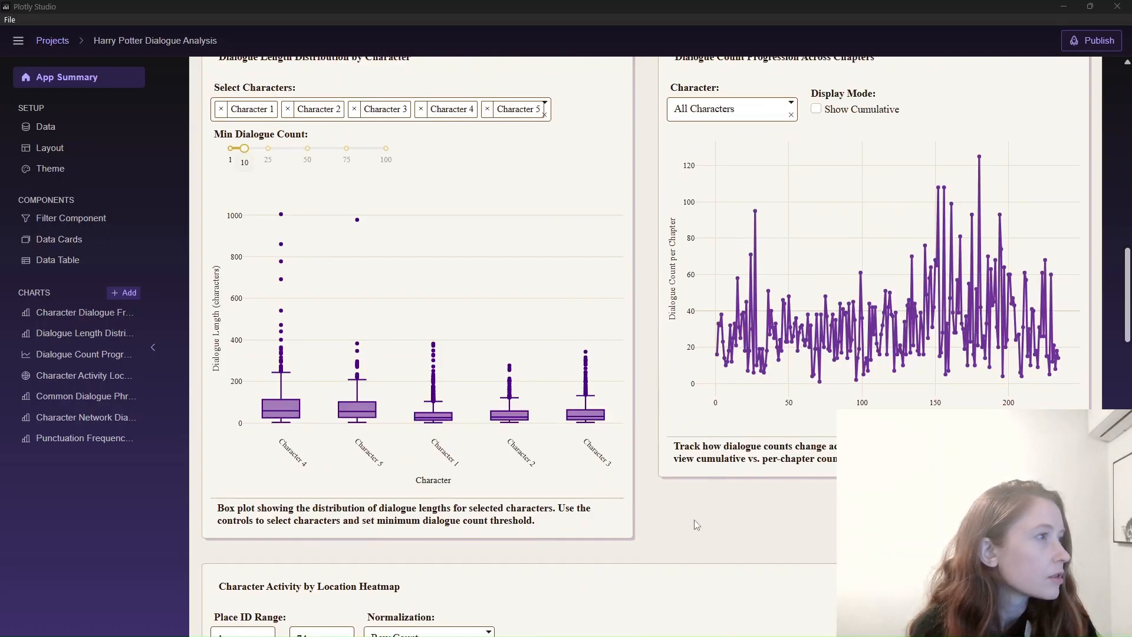
scroll(696, 523, up, 2)
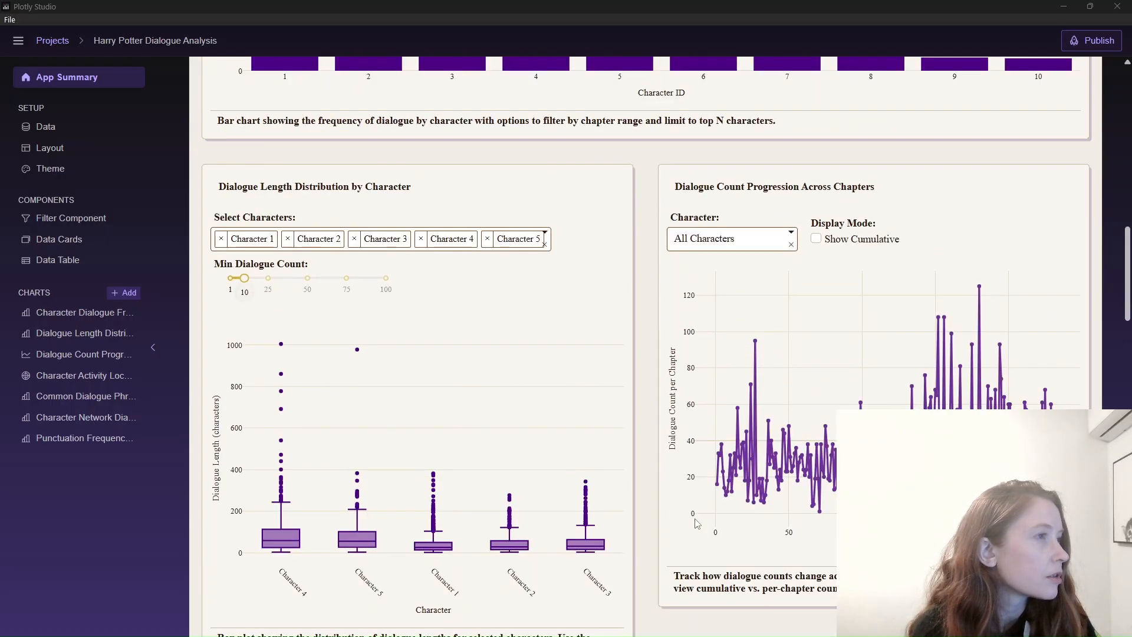
scroll(695, 524, down, 8)
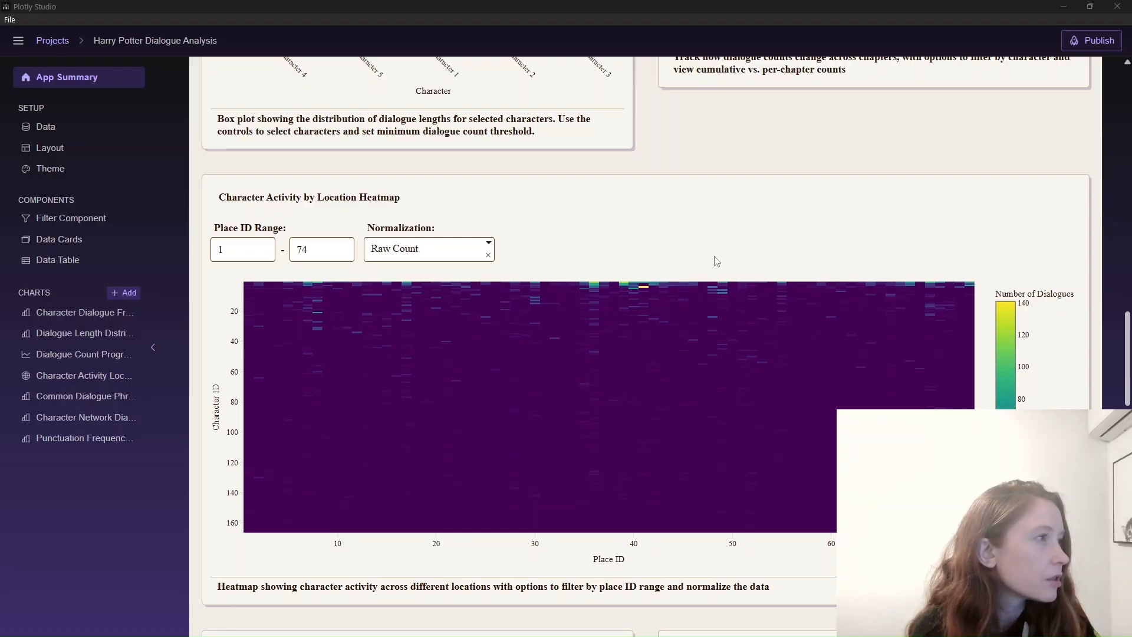
- Examine the rest of the light-themed dashboard, including the Most Common Dialogue Phrases, Character Network Diagram, Punctuation Frequency in Dialogue and Dialogue Data Table sections
scroll(714, 256, down, 7)
scroll(715, 261, down, 1)
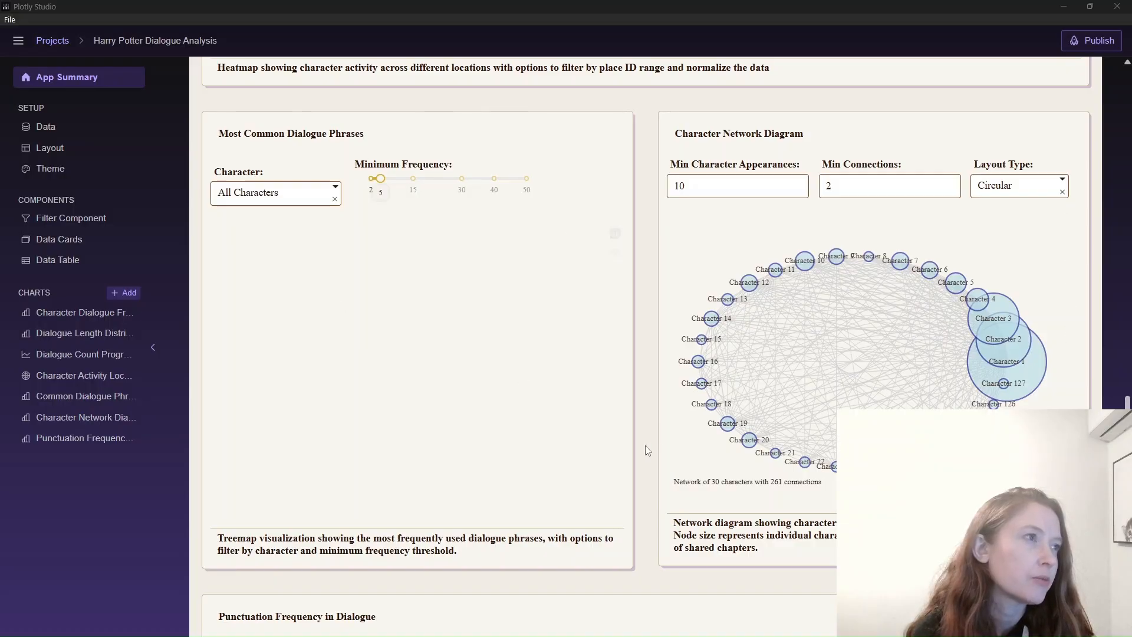
scroll(592, 454, down, 5)
scroll(502, 372, up, 7)
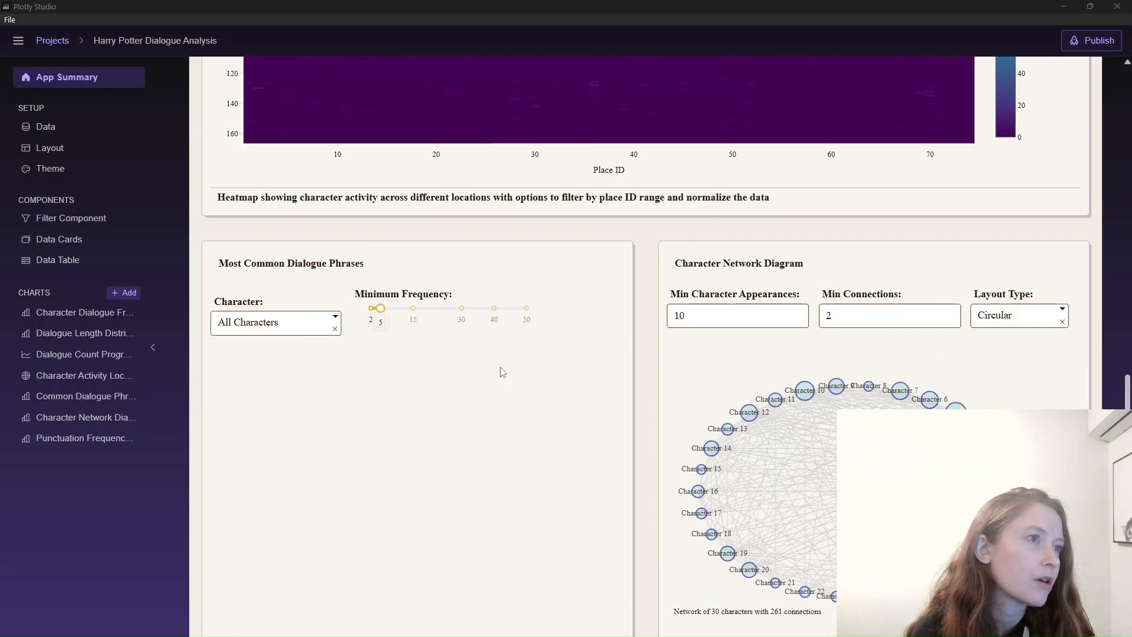
scroll(614, 363, down, 6)
scroll(638, 346, down, 2)
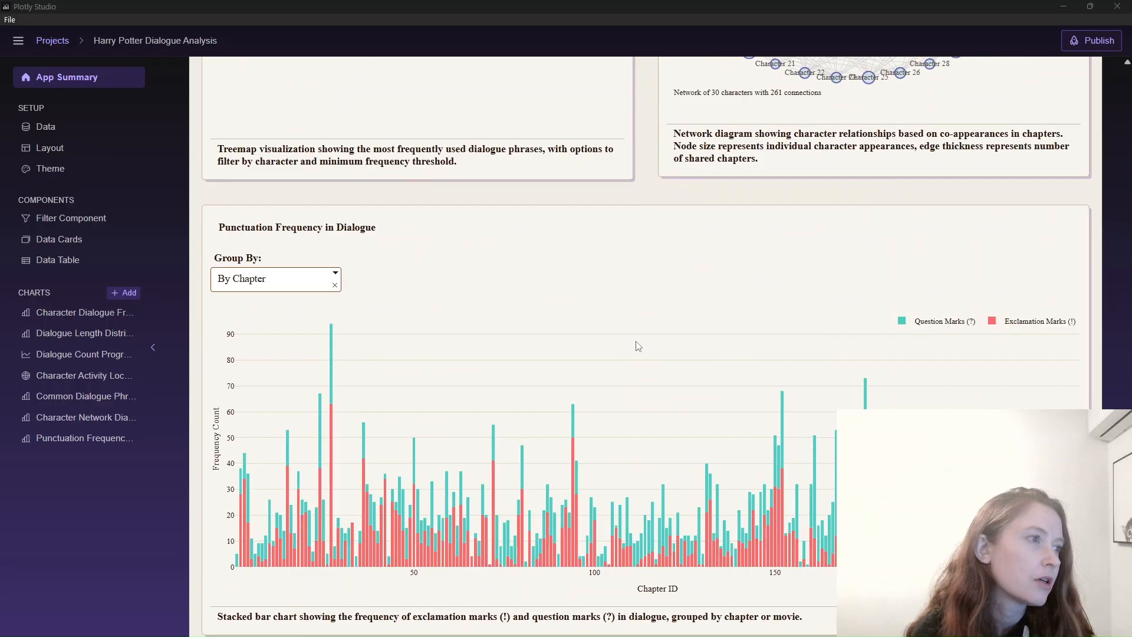
scroll(638, 346, down, 1)
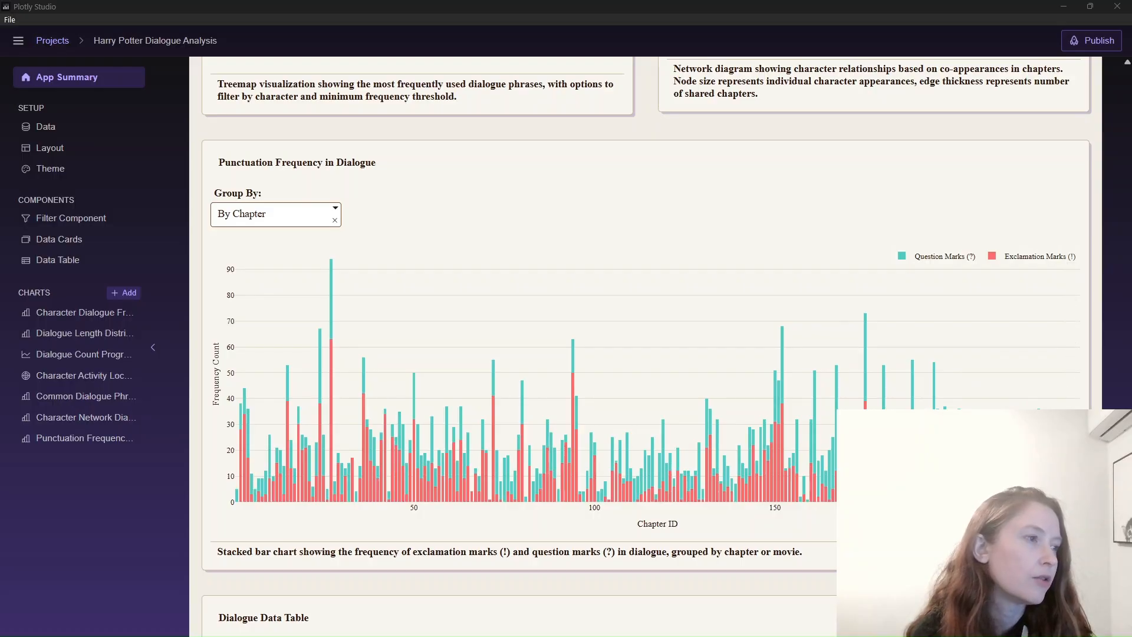
scroll(645, 348, down, 6)
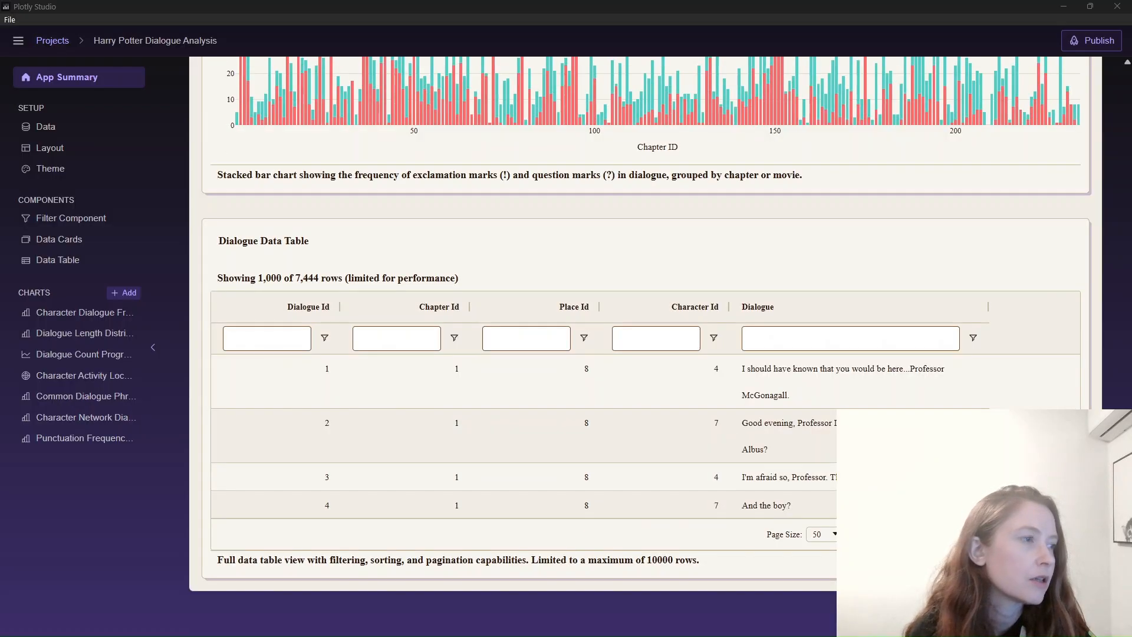
scroll(543, 188, up, 20)
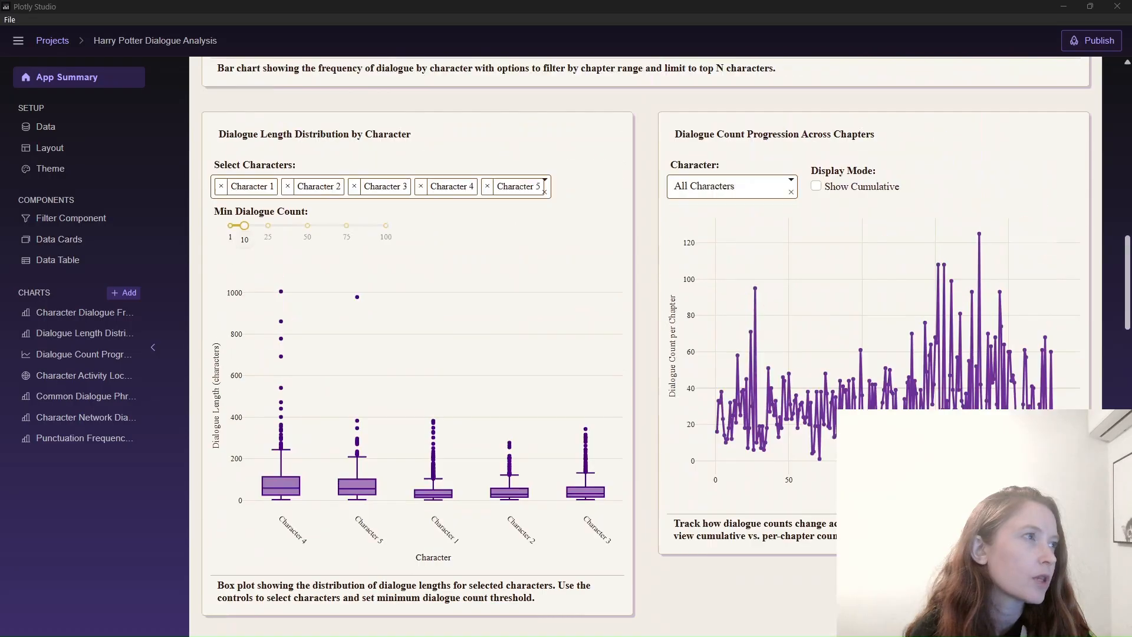
scroll(544, 188, up, 20)
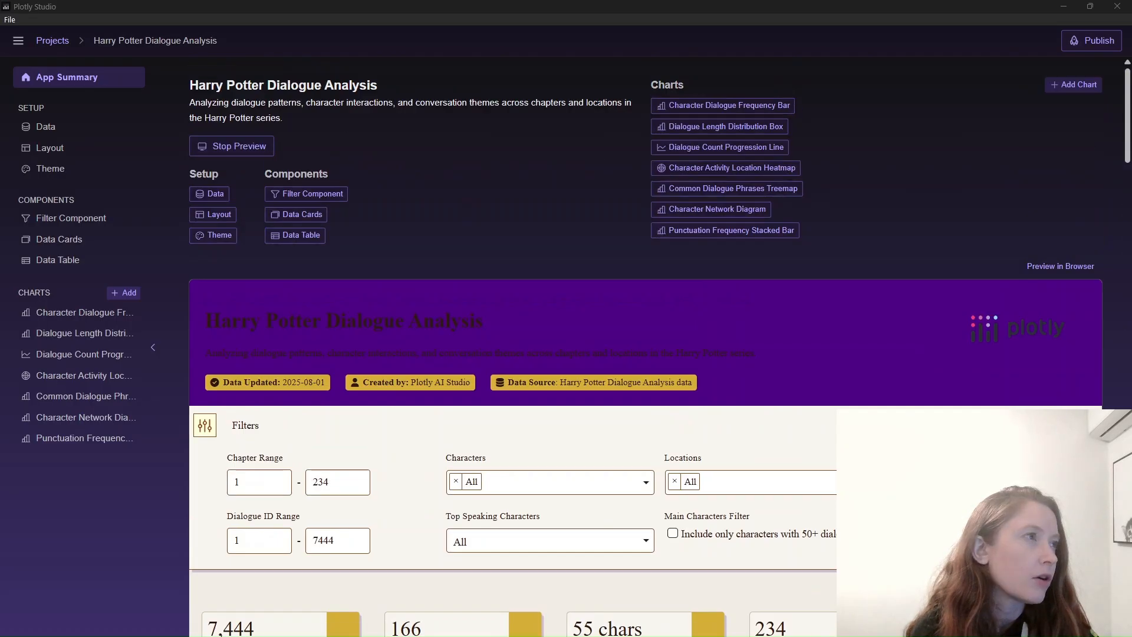
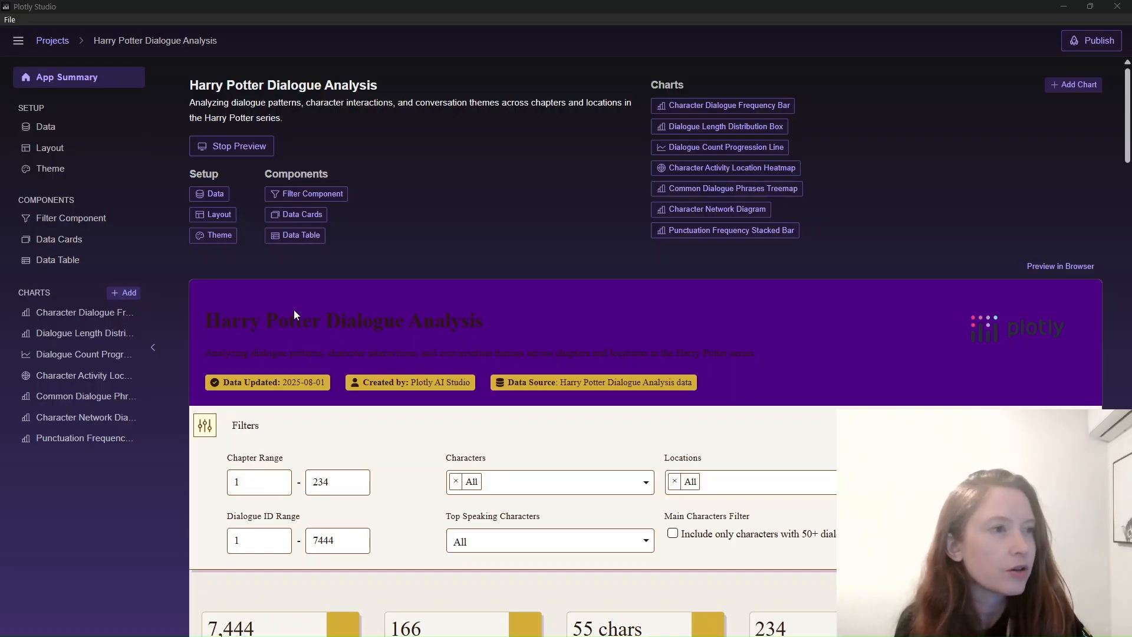
- Check the legibility of the title banner and look over the filters and upper charts of the light-themed dashboard again
drag(295, 319, 582, 289)
scroll(786, 375, down, 15)
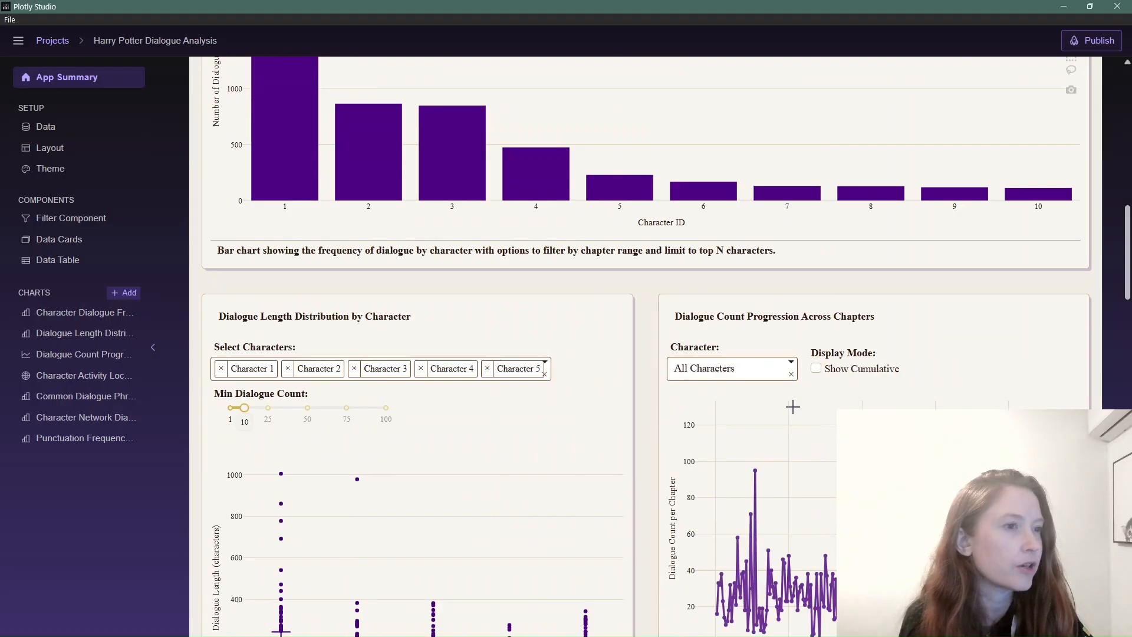
scroll(792, 407, up, 5)
scroll(788, 413, up, 10)
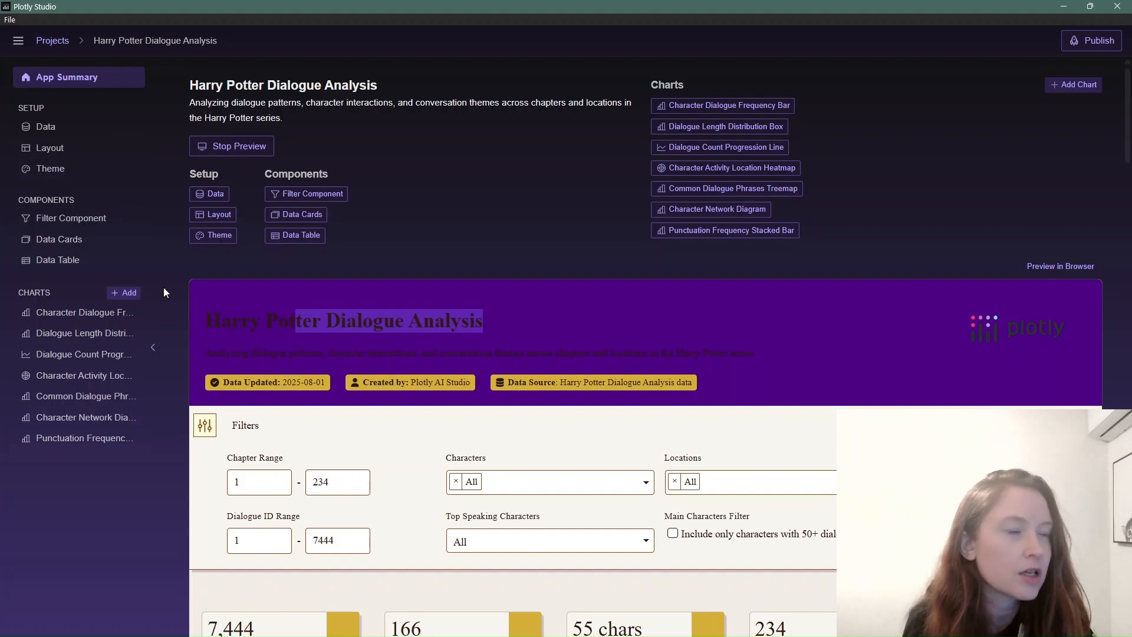
scroll(465, 370, down, 5)
scroll(464, 369, down, 5)
scroll(465, 369, up, 15)
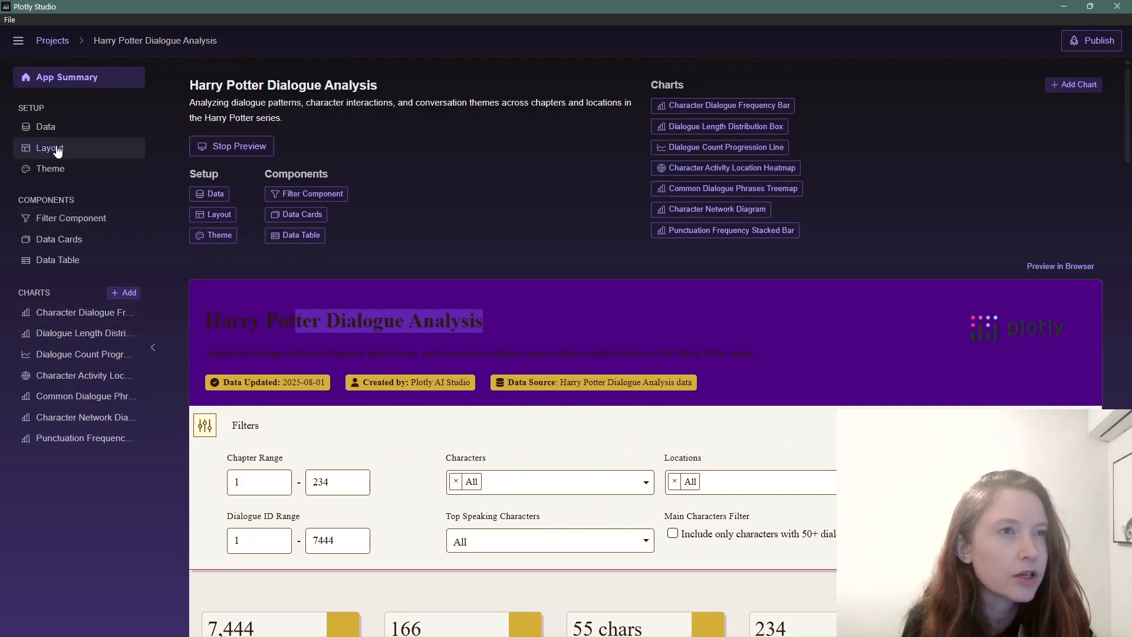
- Examine the dashboard layout's generated code, from the component imports and hero section to the chart widths and data table
click(53, 148)
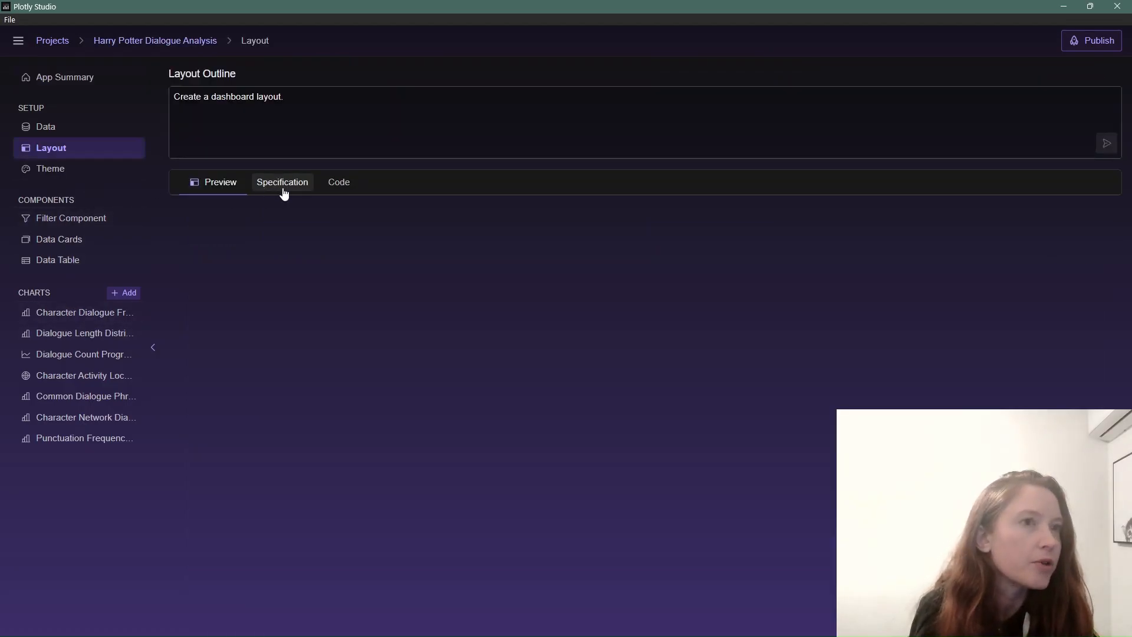
click(333, 183)
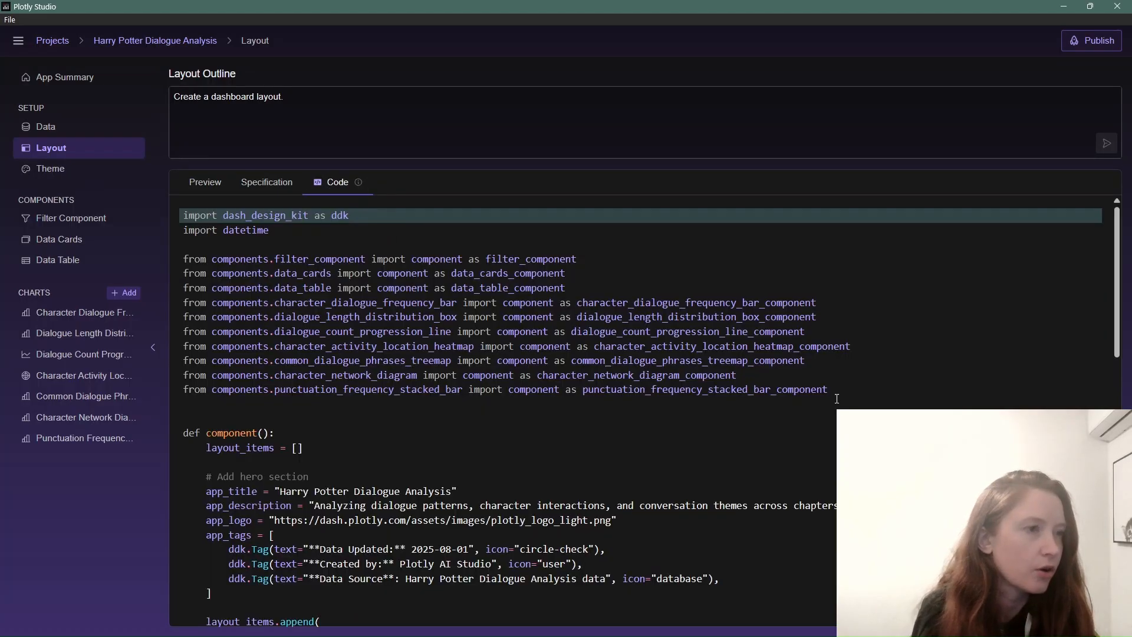
scroll(757, 469, down, 15)
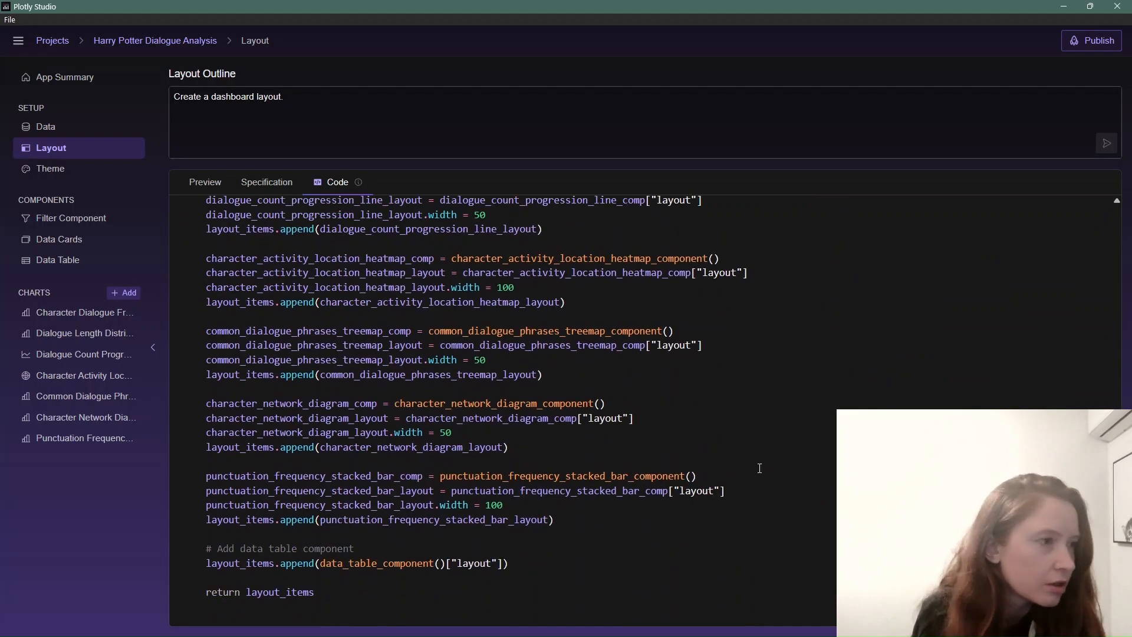
scroll(759, 469, up, 15)
scroll(796, 477, down, 15)
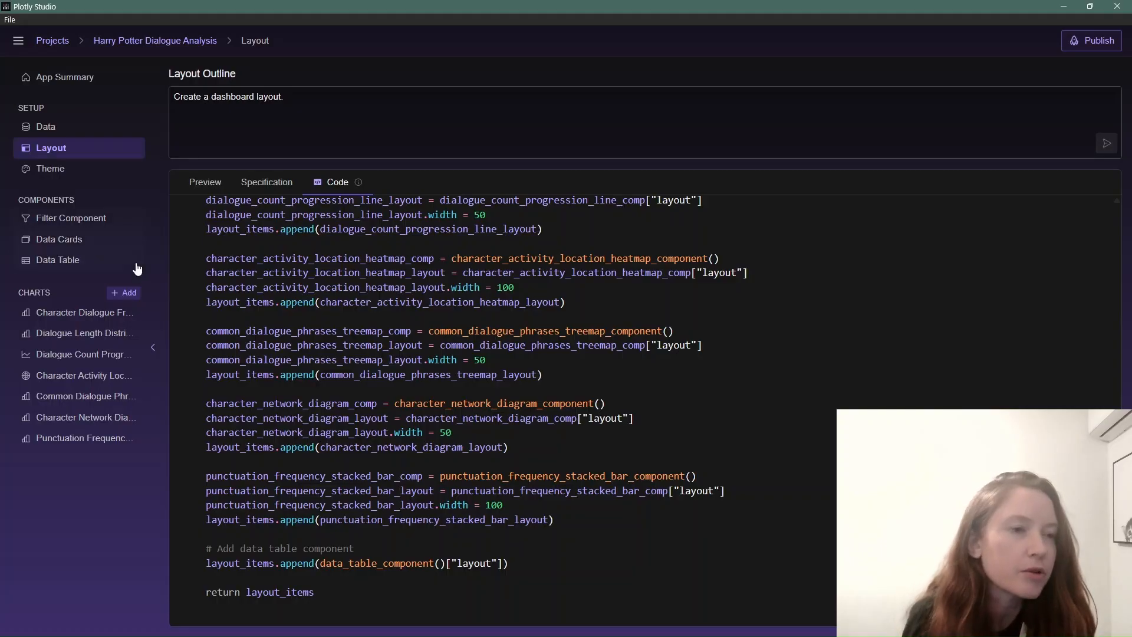
- View the Dialogue Length Distribution Box chart's code and the Character Dialogue Frequency Bar chart's preview
click(112, 332)
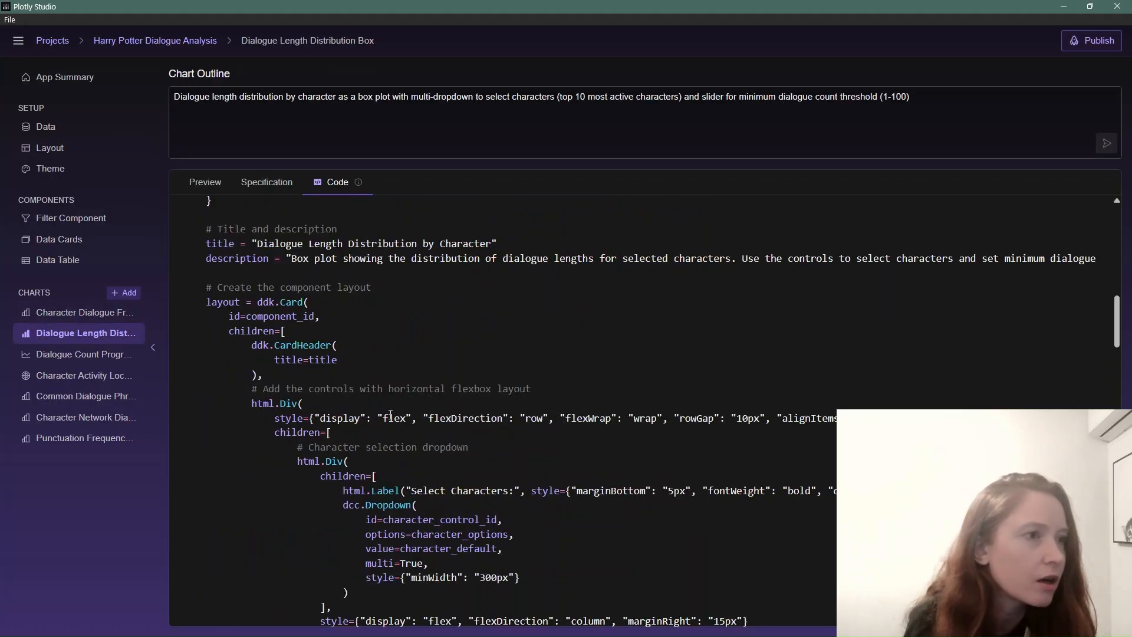
click(66, 312)
click(222, 188)
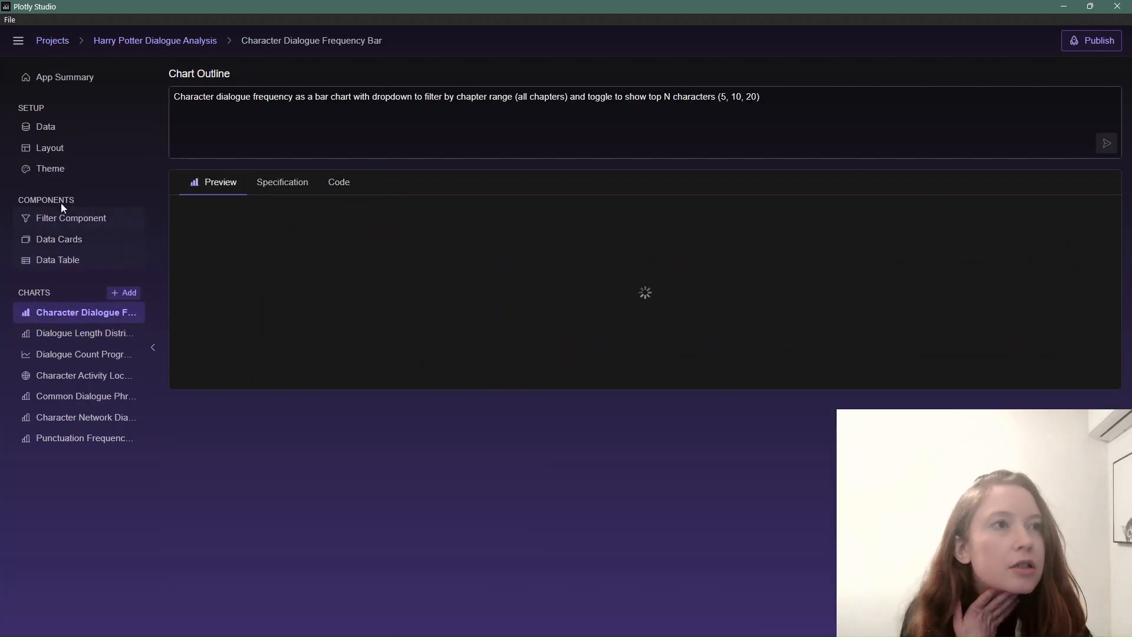
- Download the Dialogue Length Distribution by Character plot from the full dashboard preview as a PNG and view the saved image
click(192, 47)
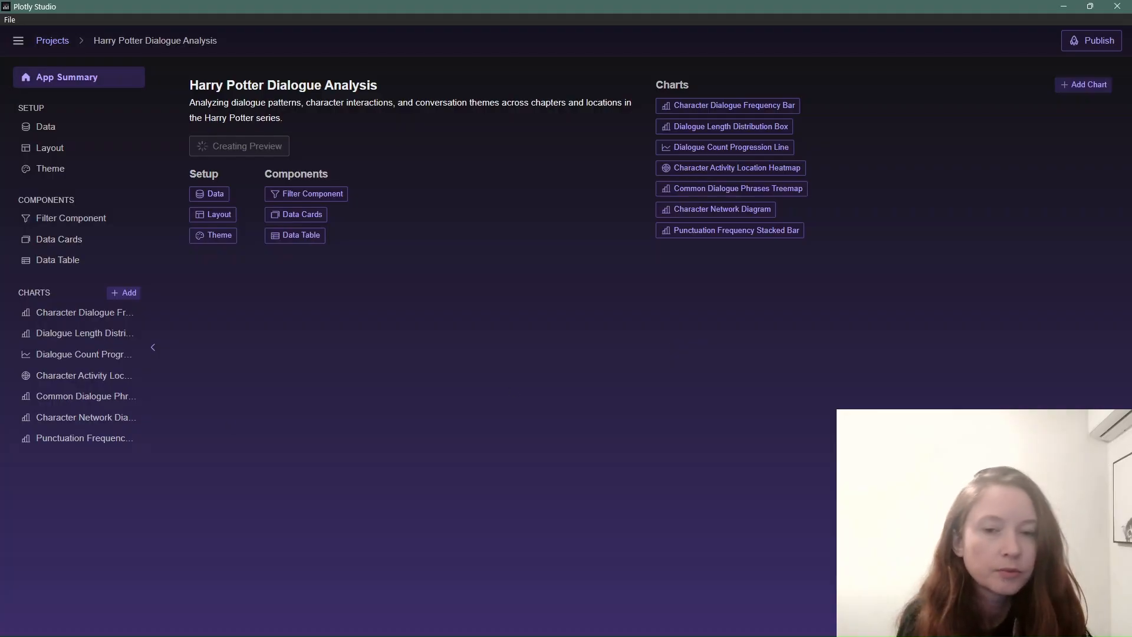
scroll(437, 476, down, 10)
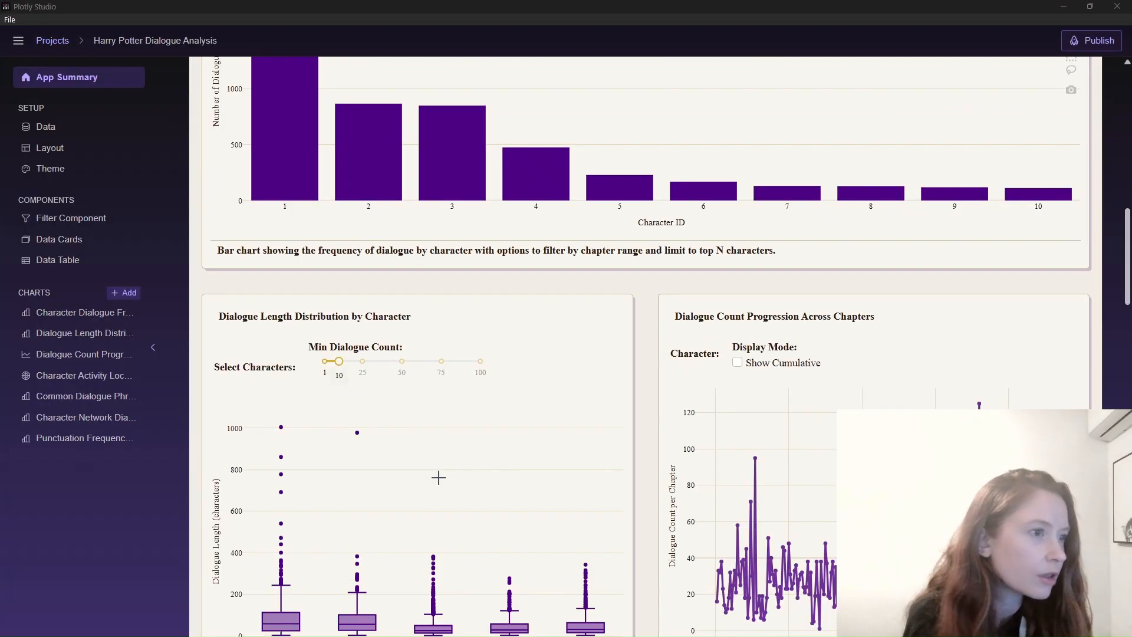
scroll(438, 477, down, 3)
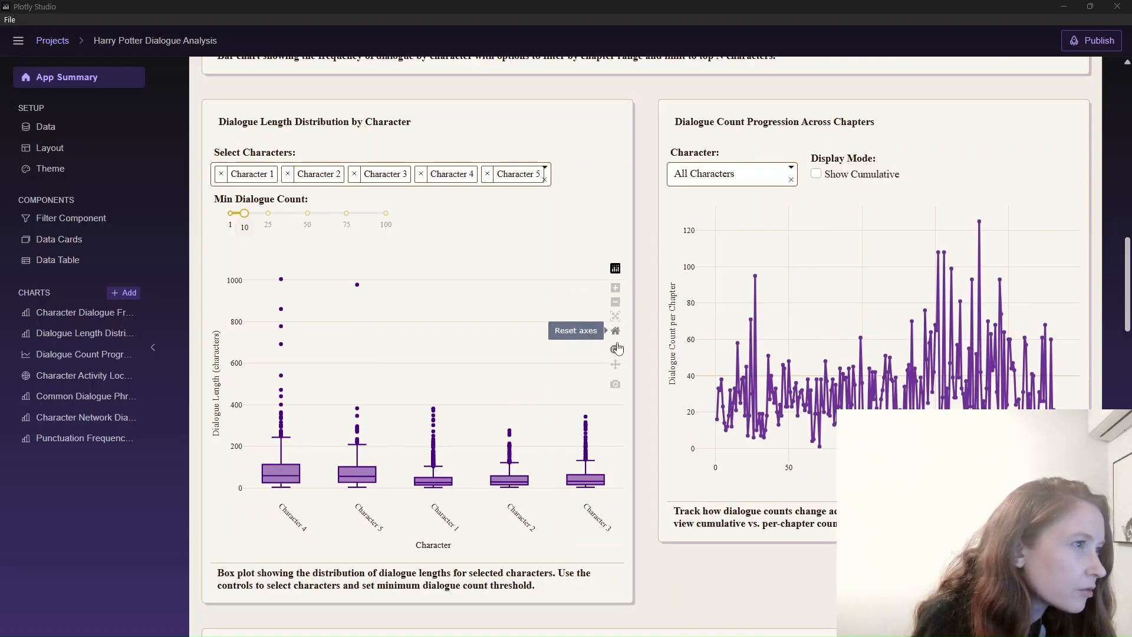
click(617, 386)
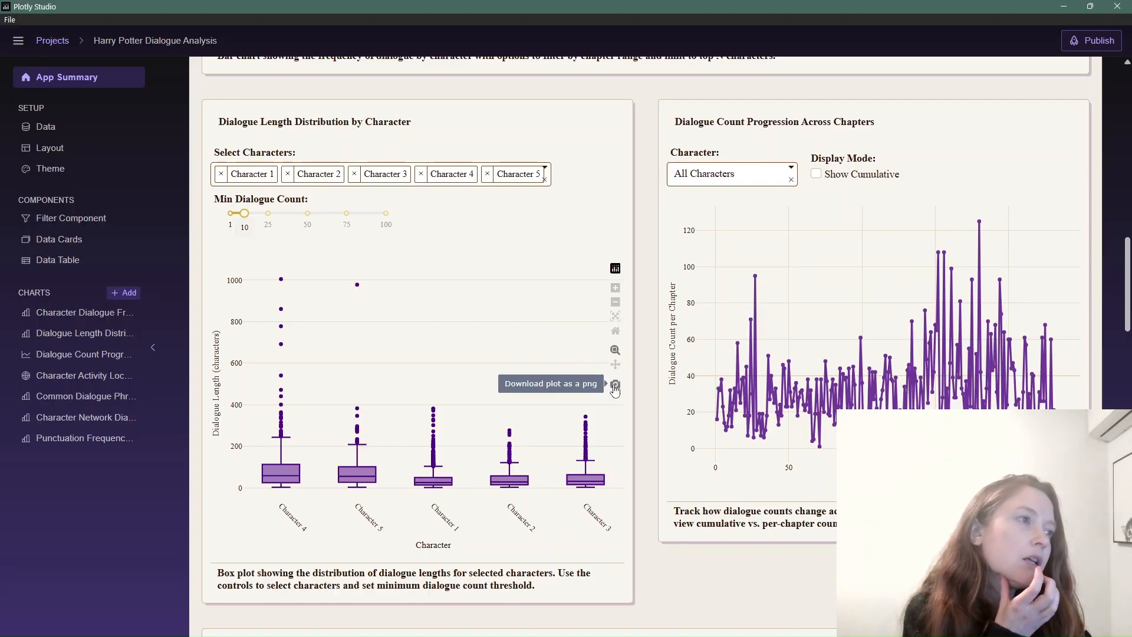
click(615, 387)
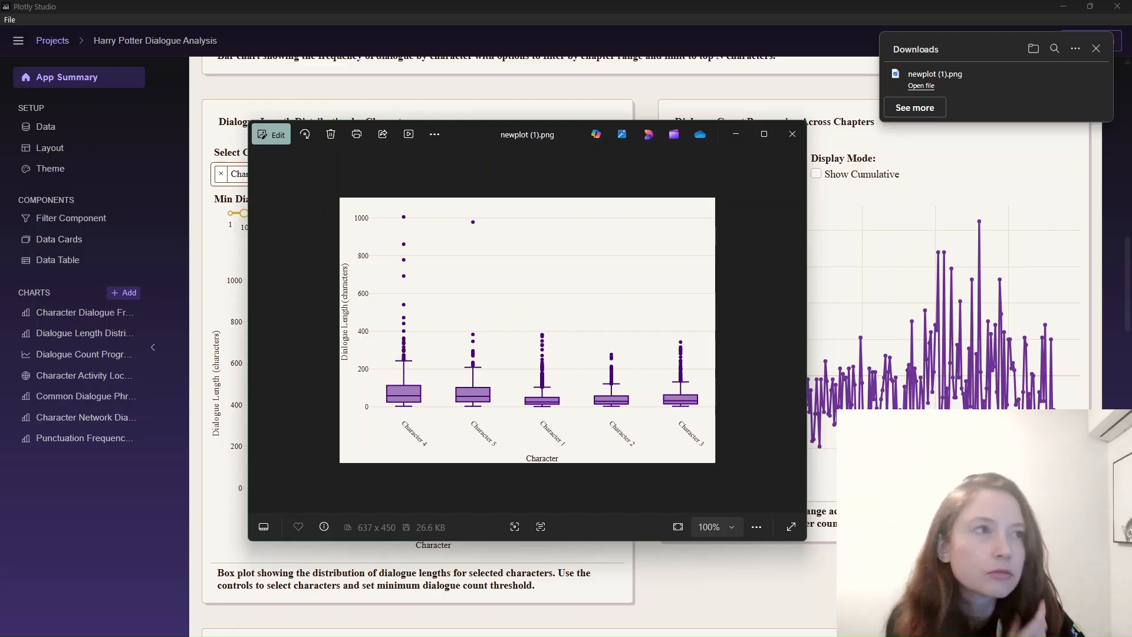
click(248, 10)
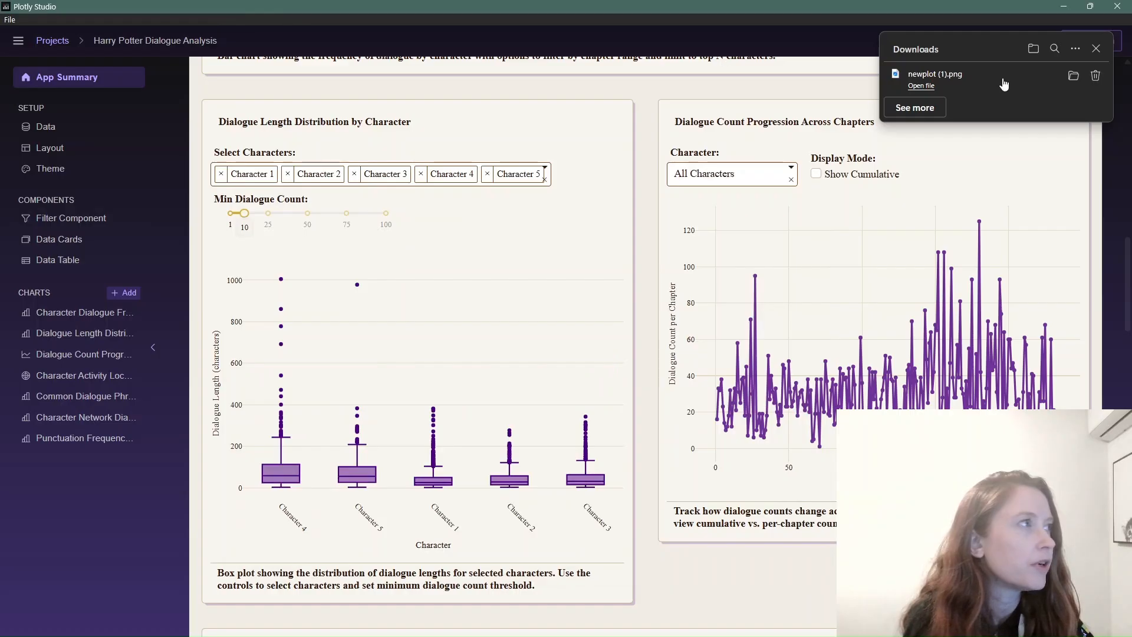
click(1096, 50)
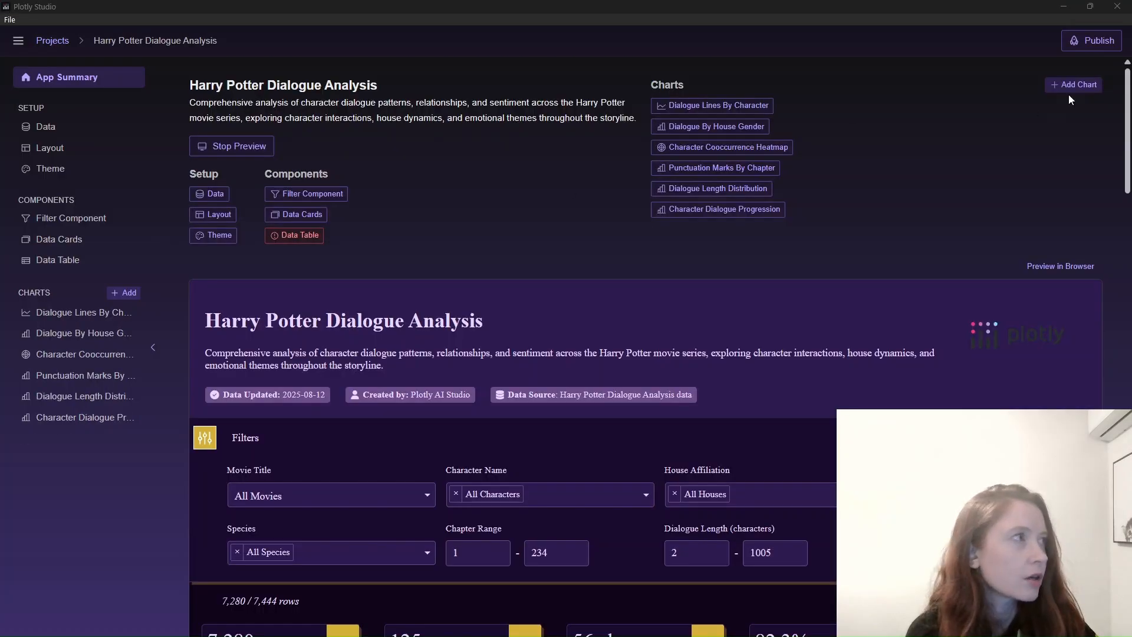
- Start a new chart and begin its outline with "Create a network diagram of characters as nodes"
click(1068, 84)
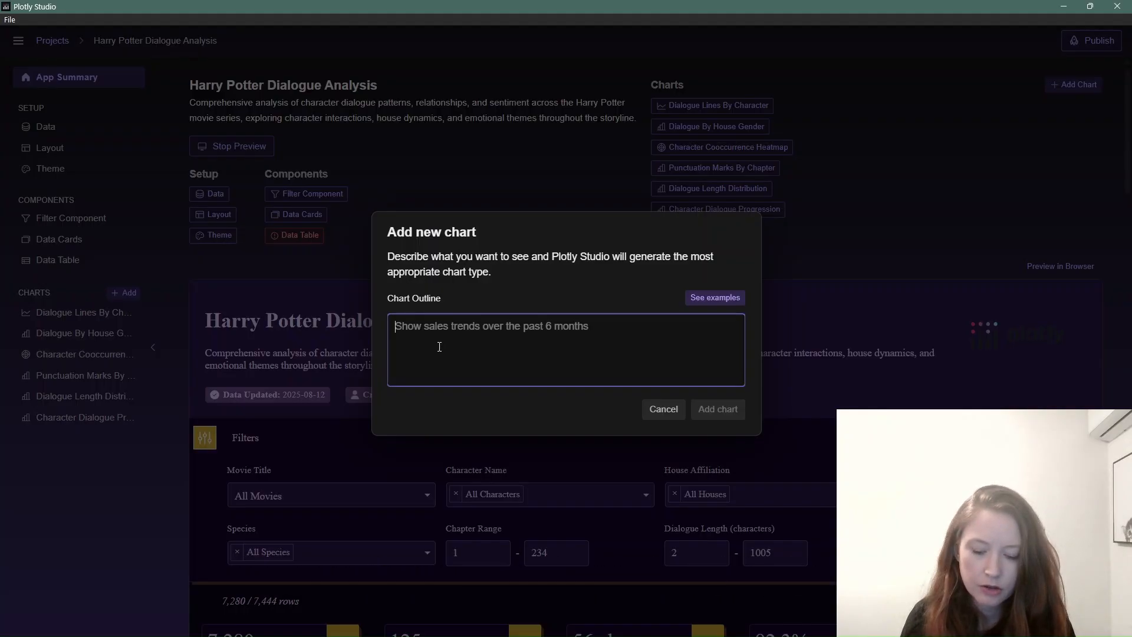
text(Create a ne)
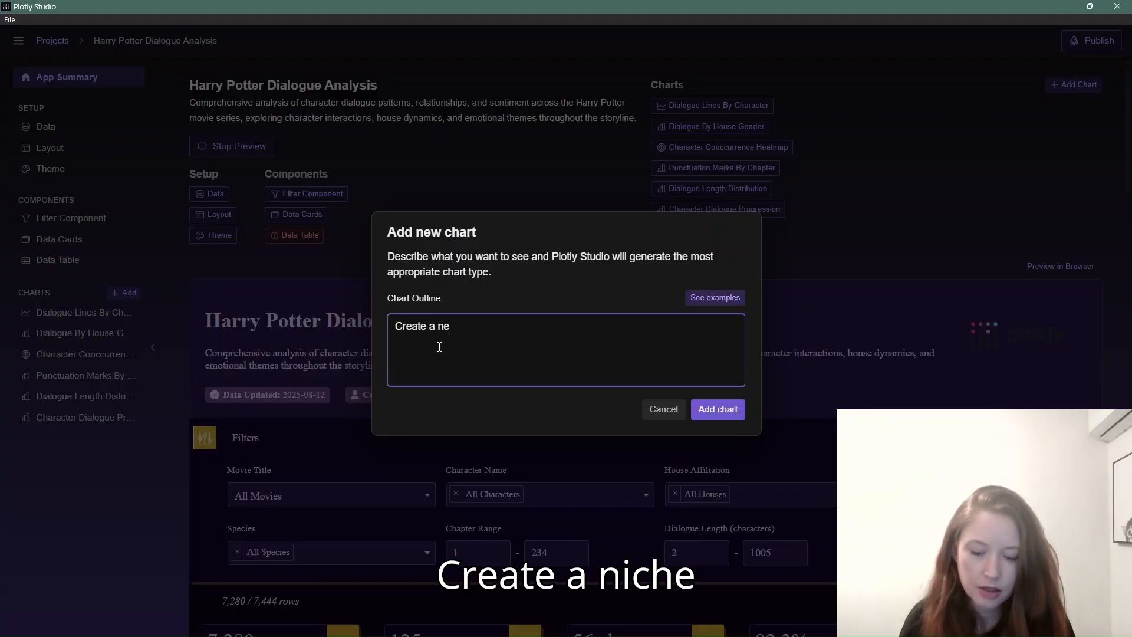
text(twork )
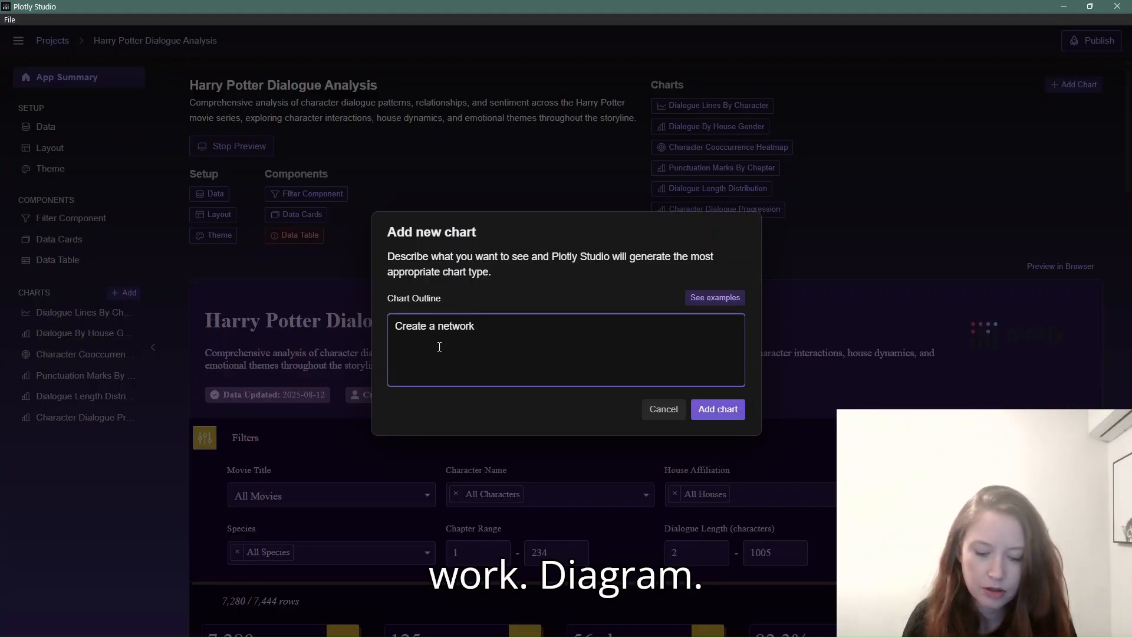
text(disgram)
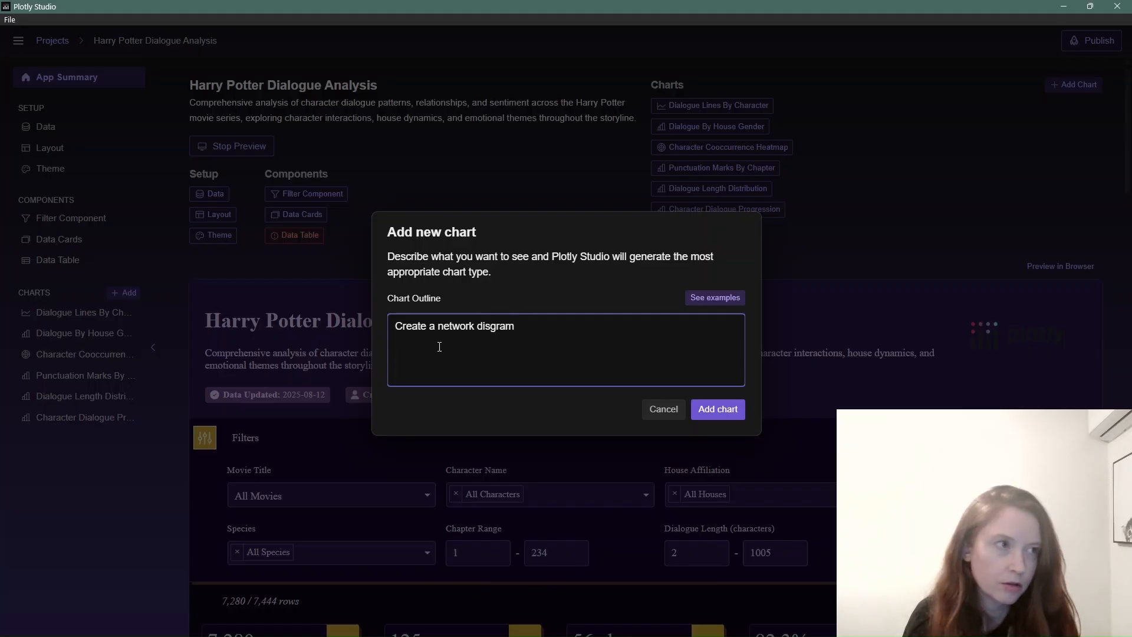
key(BackSpace)
key(BackSpace)
key(BackSpace)
key(BackSpace)
key(BackSpace)
text(agram)
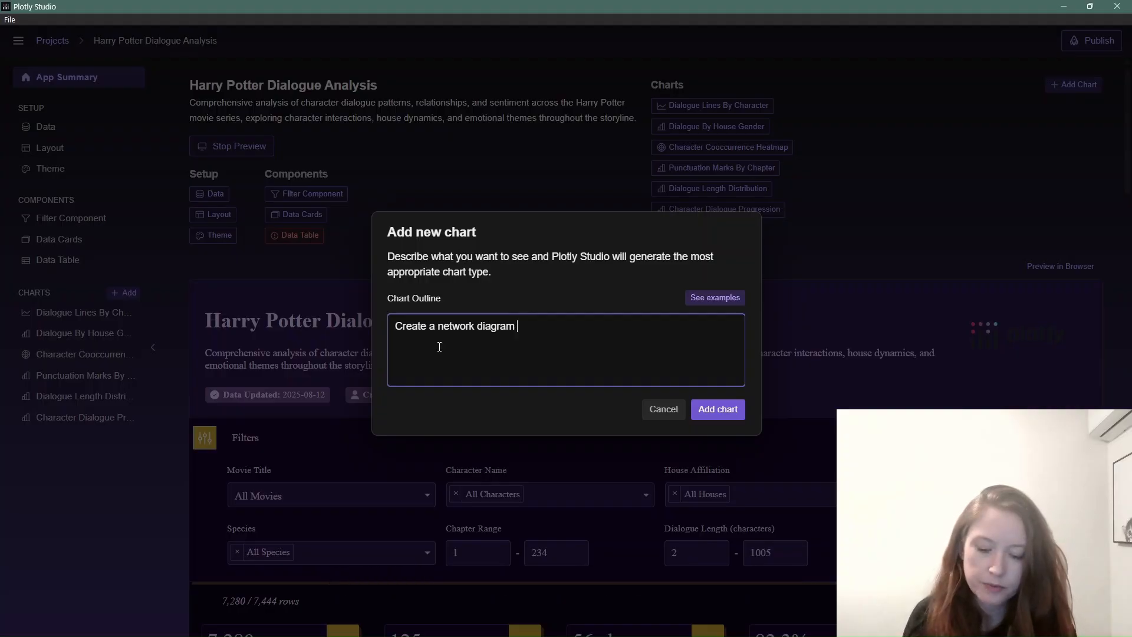
text(of)
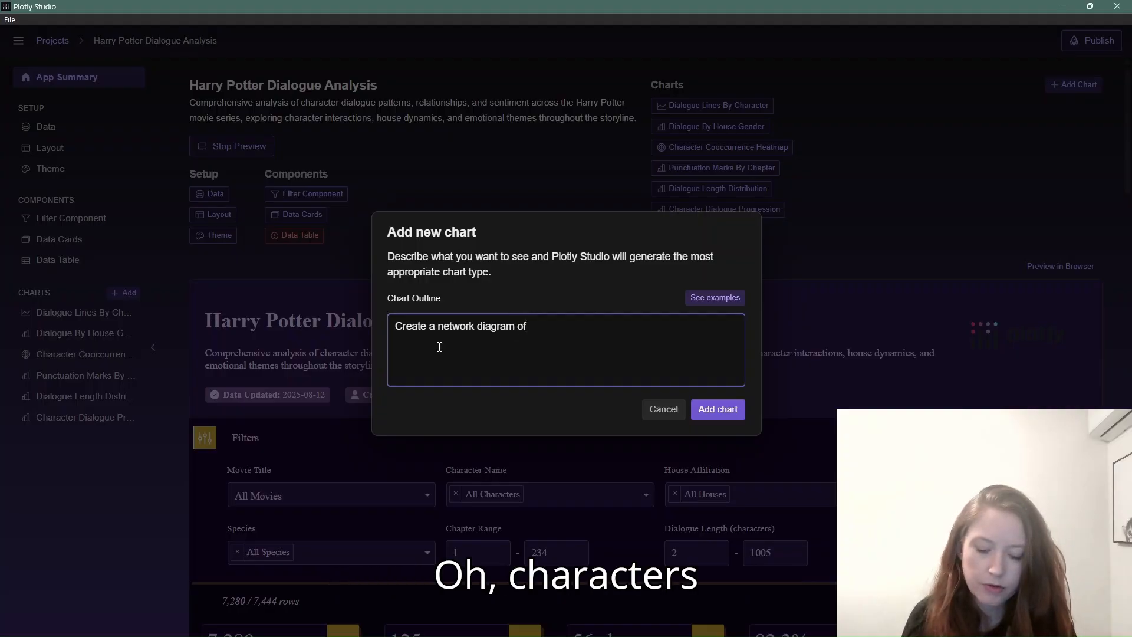
text( characters as nodes)
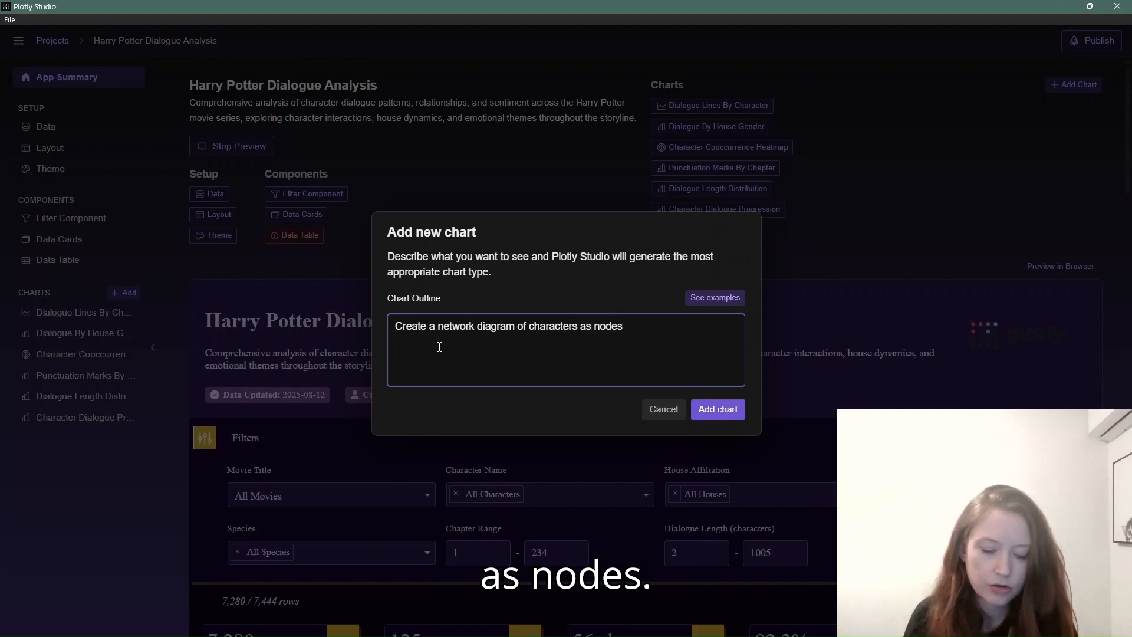
- Extend the chart outline with ", the size of the nodes equals the count of character appearances per chapter, the edges link to other characters"
text(, the size )
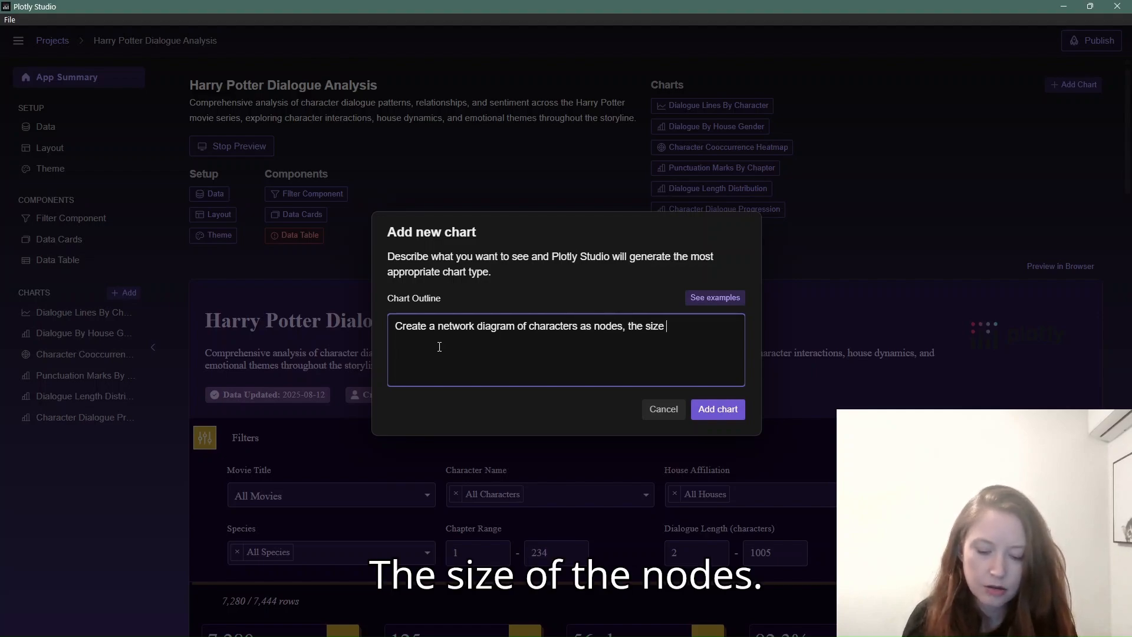
text(of the node)
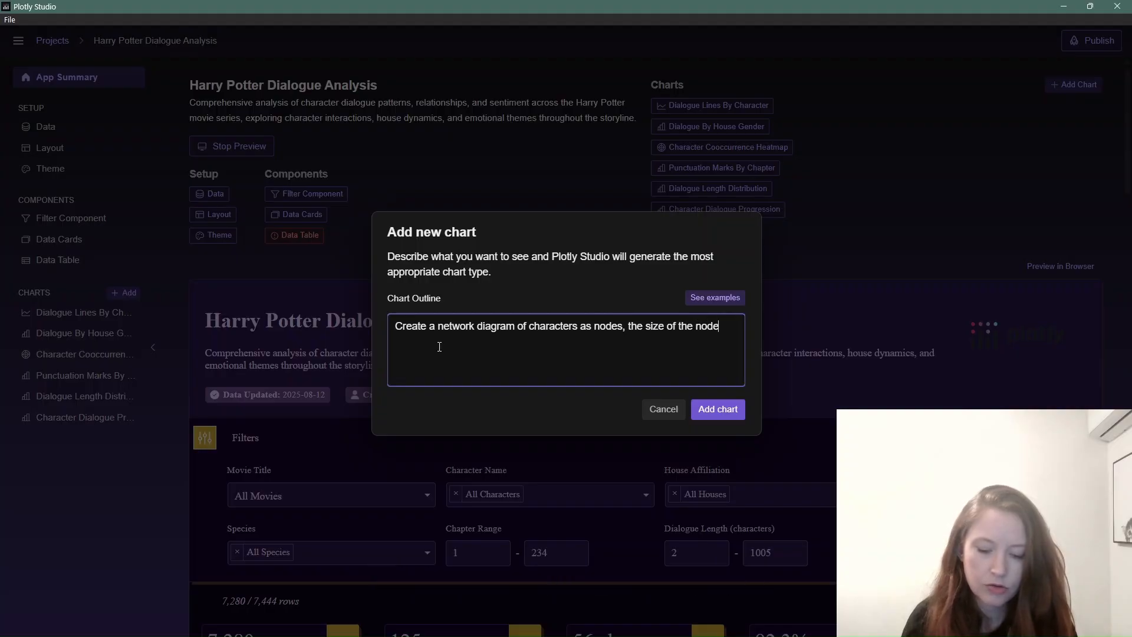
text(s equals )
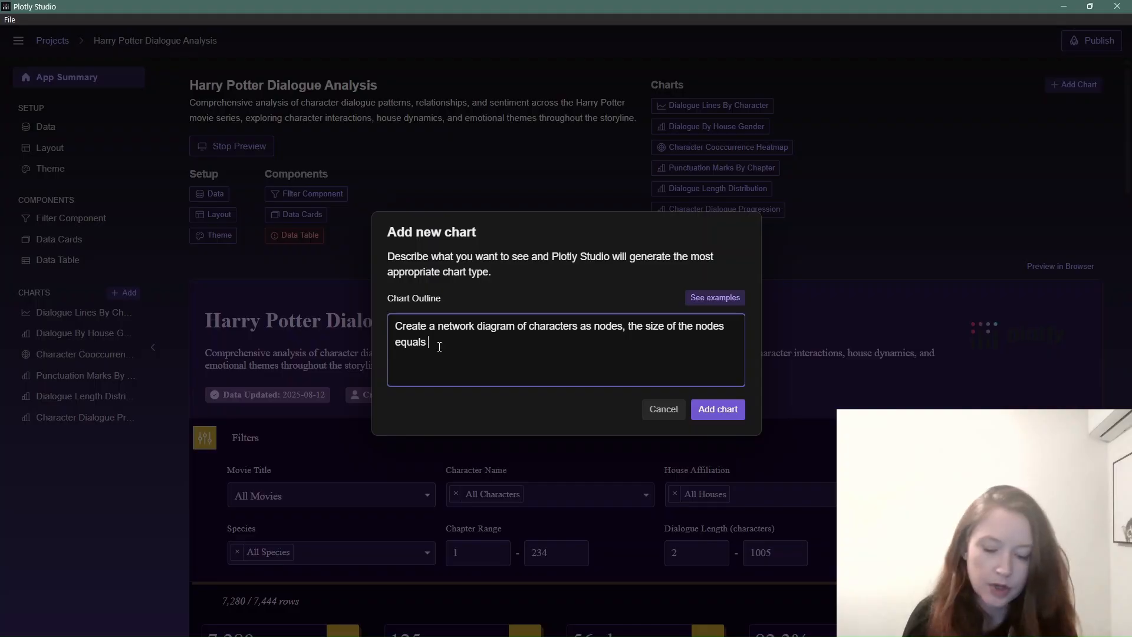
text(the count)
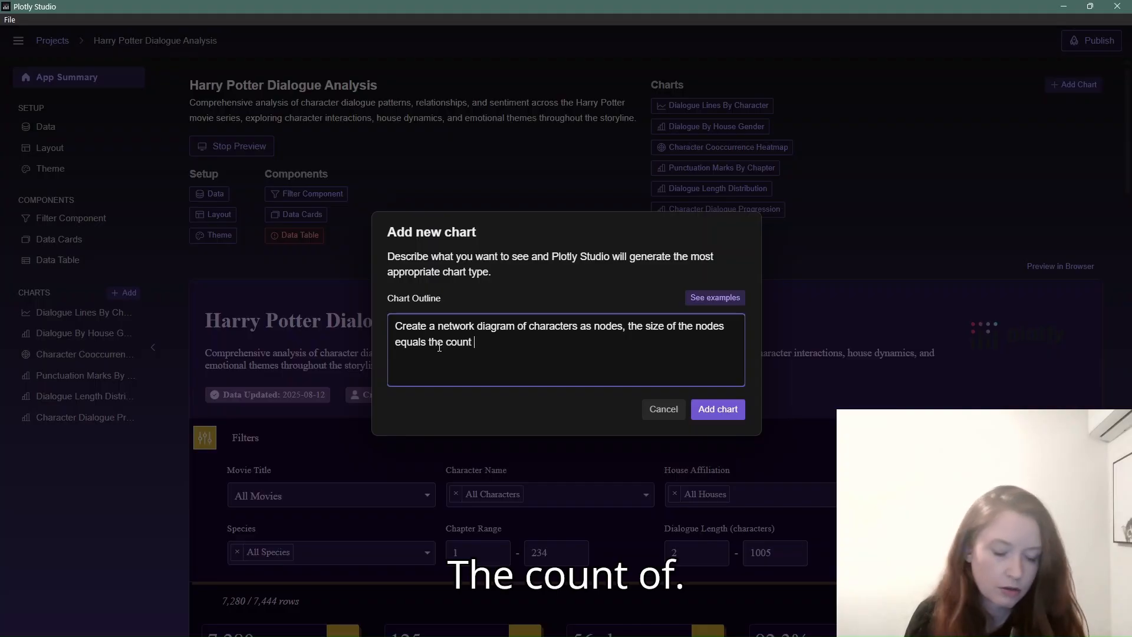
text( of character)
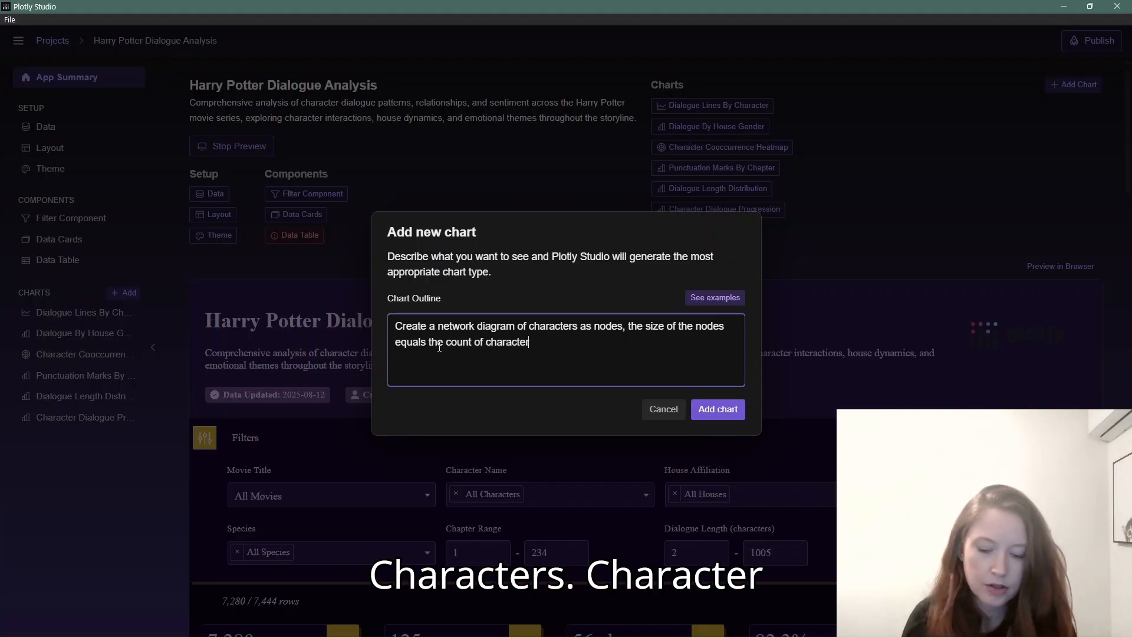
text(s)
key(BackSpace)
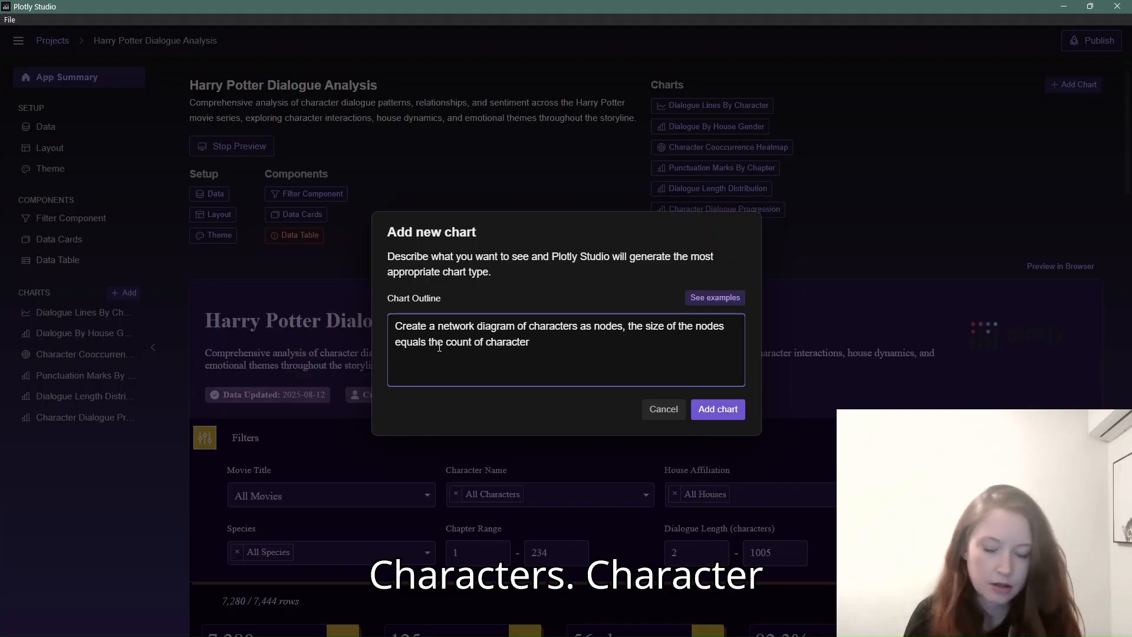
text(appearance)
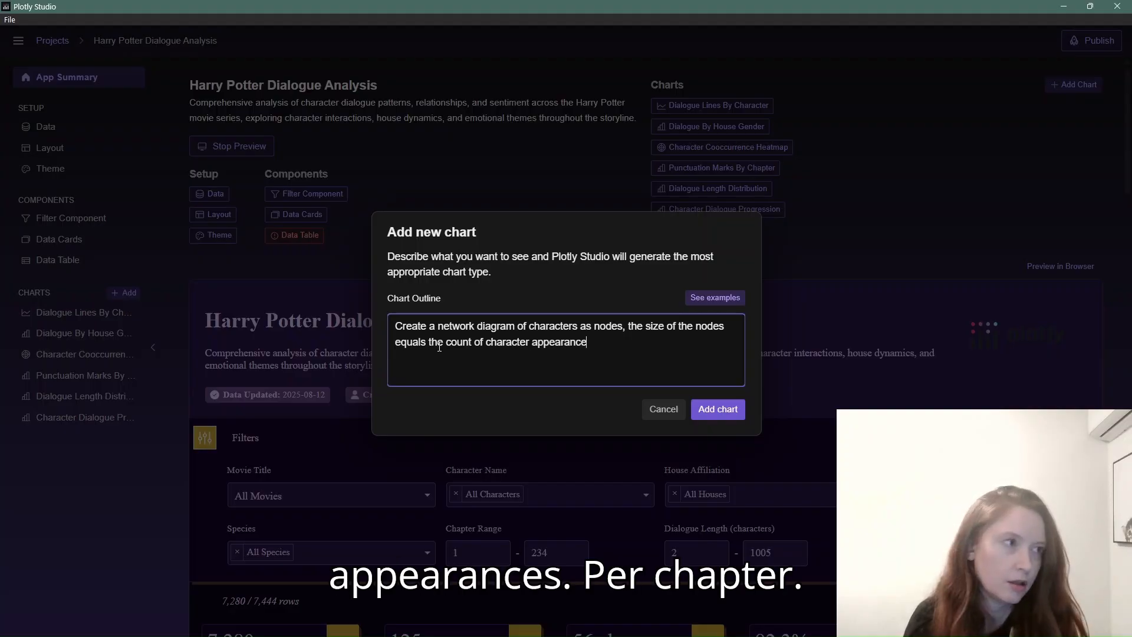
text(s per chapter)
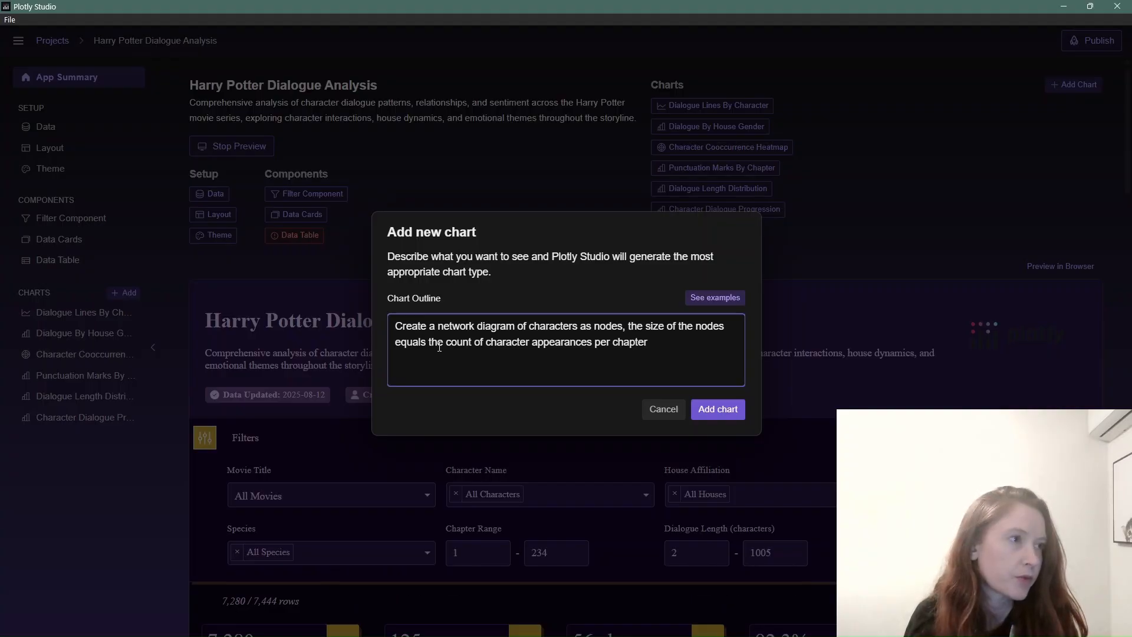
text(, the )
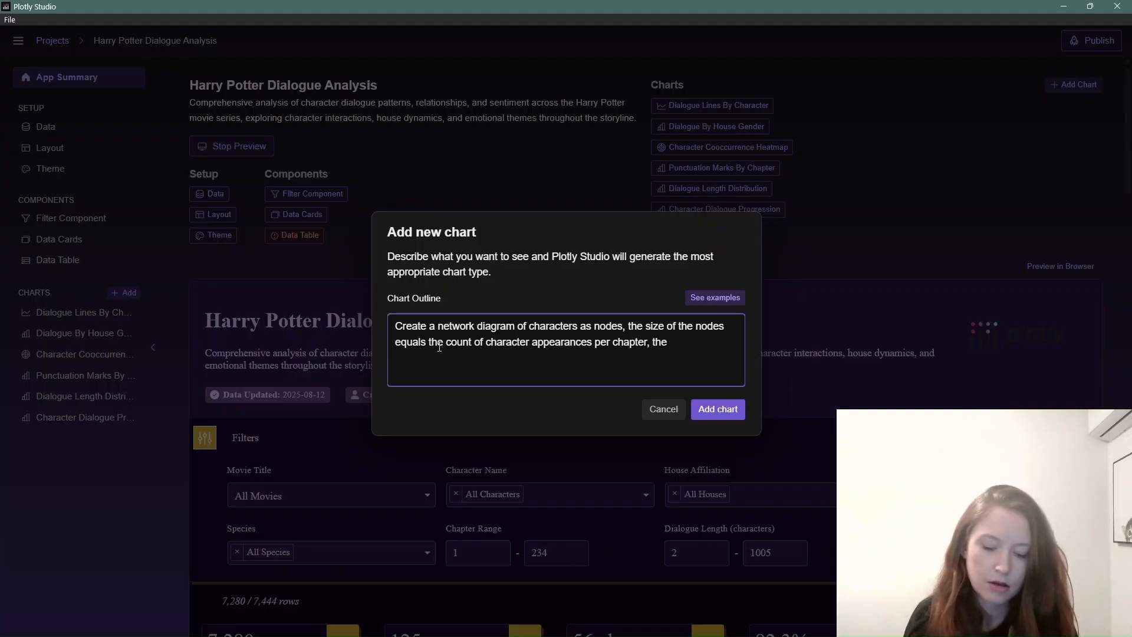
text(edges)
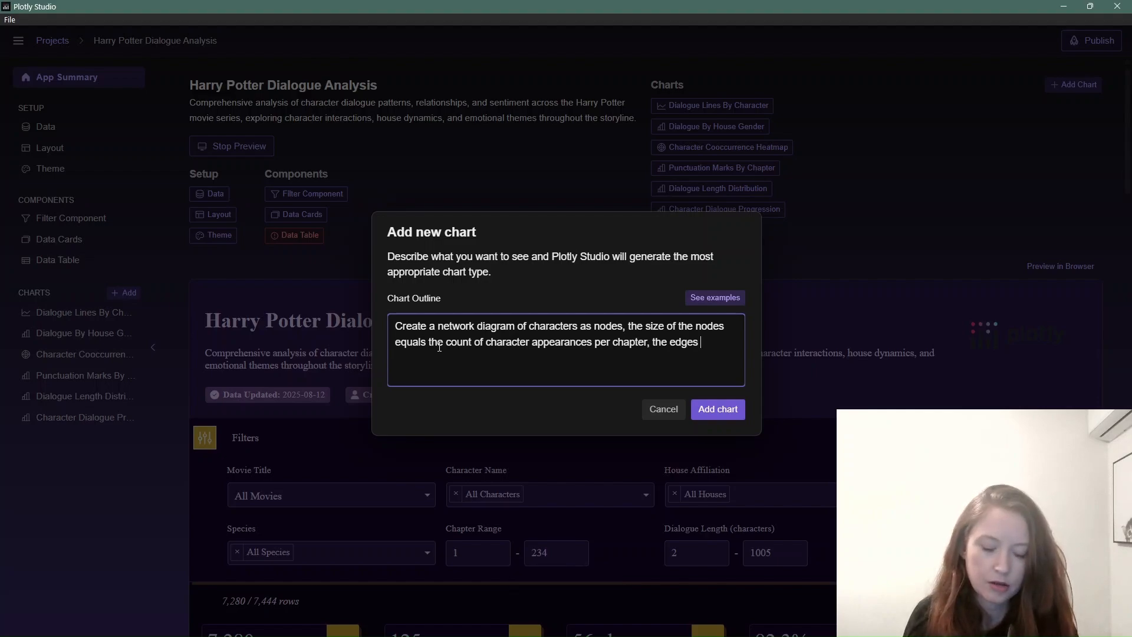
text(link )
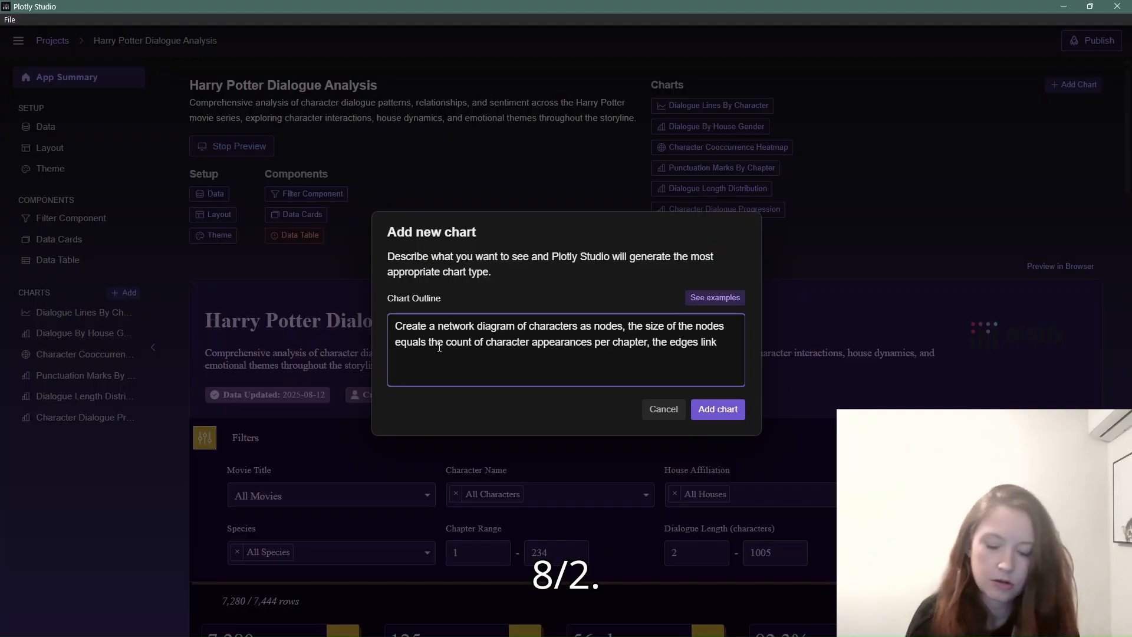
text(to )
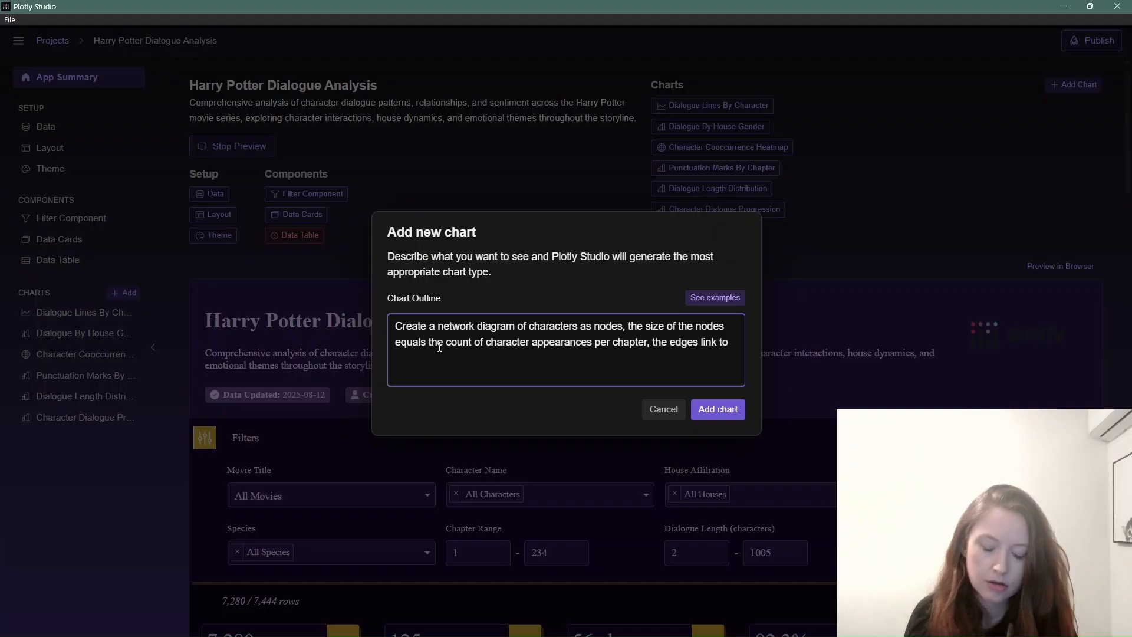
text(other characters)
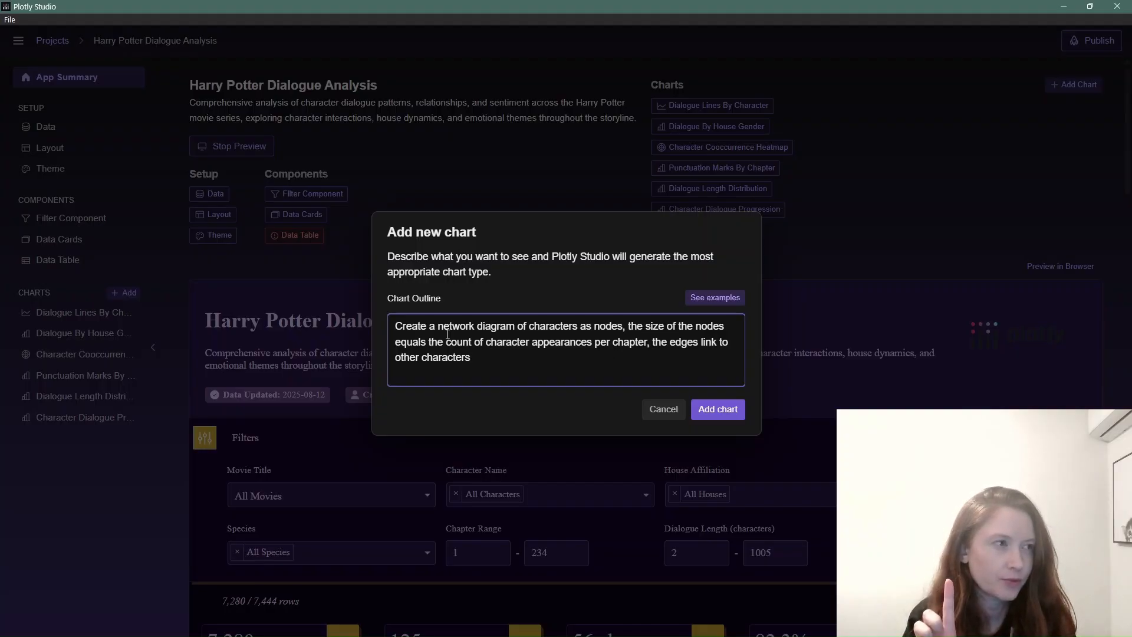
- Delete the drafted chart outline back to "Create a"
key(BackSpace)
key(BackSpace)
key(BackSpace)
key(BackSpace)
key(BackSpace)
key(BackSpace)
key(BackSpace)
key(BackSpace)
key(BackSpace)
key(BackSpace)
key(BackSpace)
key(BackSpace)
key(BackSpace)
key(BackSpace)
key(BackSpace)
key(BackSpace)
key(BackSpace)
key(BackSpace)
key(BackSpace)
key(BackSpace)
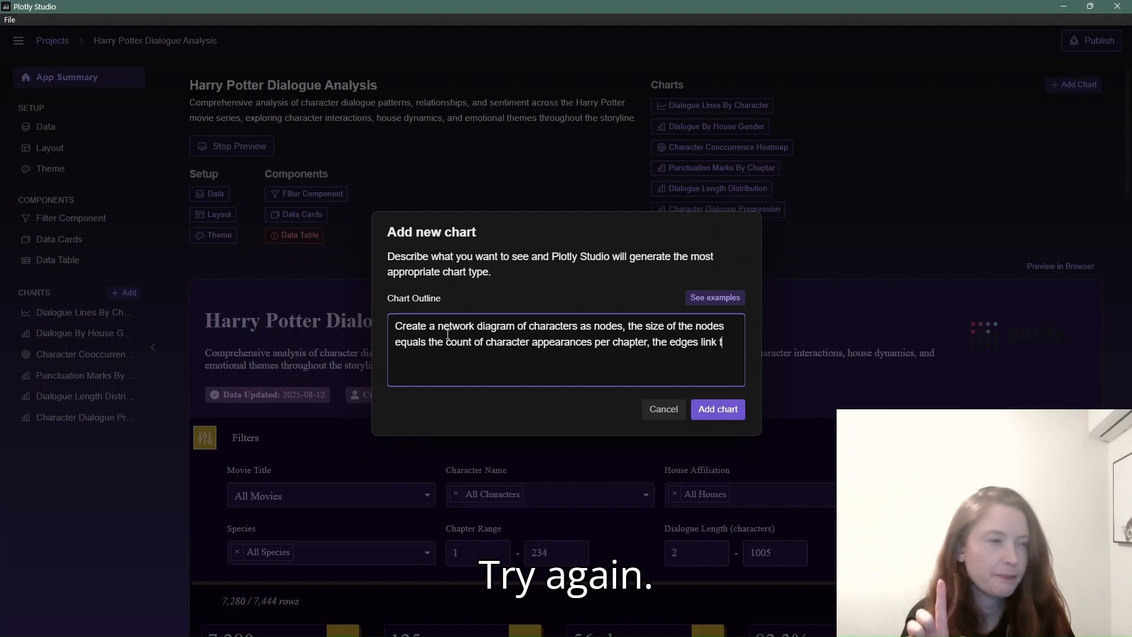
key(BackSpace)
key(BackSpace)
key(BackSpace)
key(BackSpace)
key(BackSpace)
key(BackSpace)
key(BackSpace)
key(BackSpace)
key(BackSpace)
key(BackSpace)
key(BackSpace)
key(BackSpace)
key(BackSpace)
key(BackSpace)
key(BackSpace)
key(BackSpace)
key(BackSpace)
key(BackSpace)
key(BackSpace)
key(BackSpace)
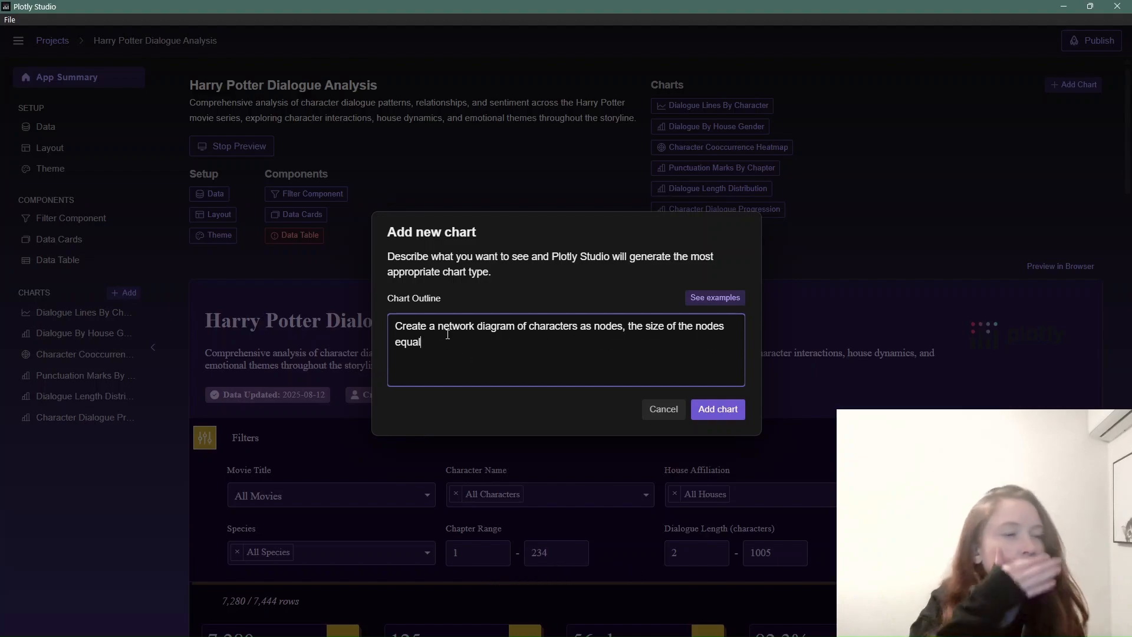
key(BackSpace)
key(BackSpace)
key(BackSpace)
key(BackSpace)
key(BackSpace)
key(BackSpace)
key(BackSpace)
key(BackSpace)
key(BackSpace)
key(BackSpace)
key(BackSpace)
key(BackSpace)
key(BackSpace)
key(BackSpace)
key(BackSpace)
key(BackSpace)
key(BackSpace)
key(BackSpace)
key(BackSpace)
key(BackSpace)
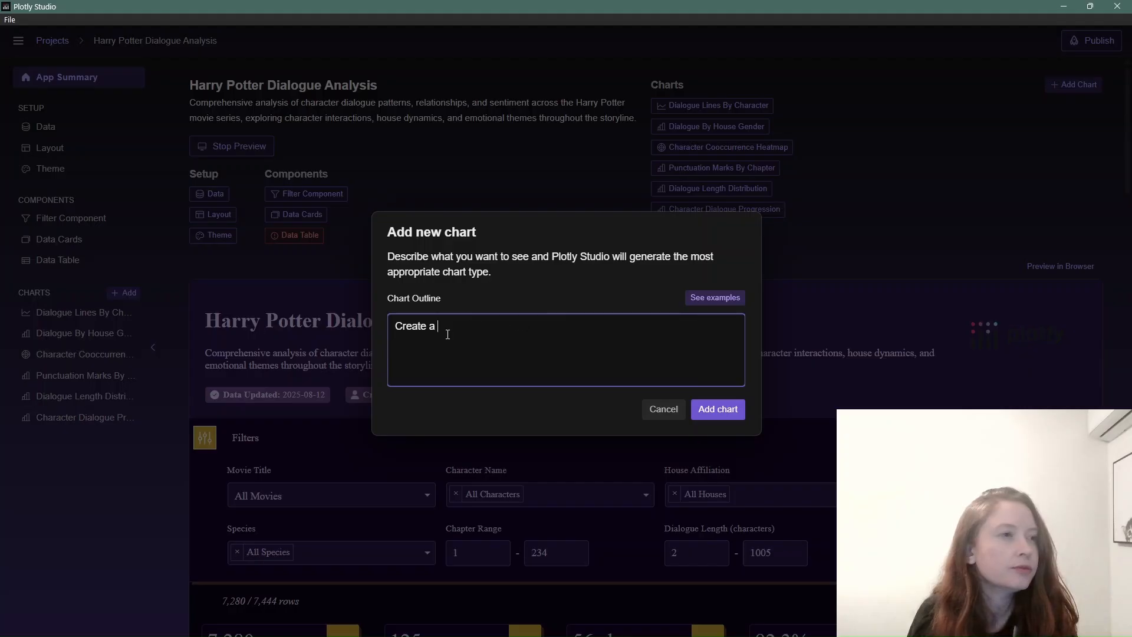
- Write the chart outline as "Create a network diagram of character co-occurrences per chapter"
text(Create a network )
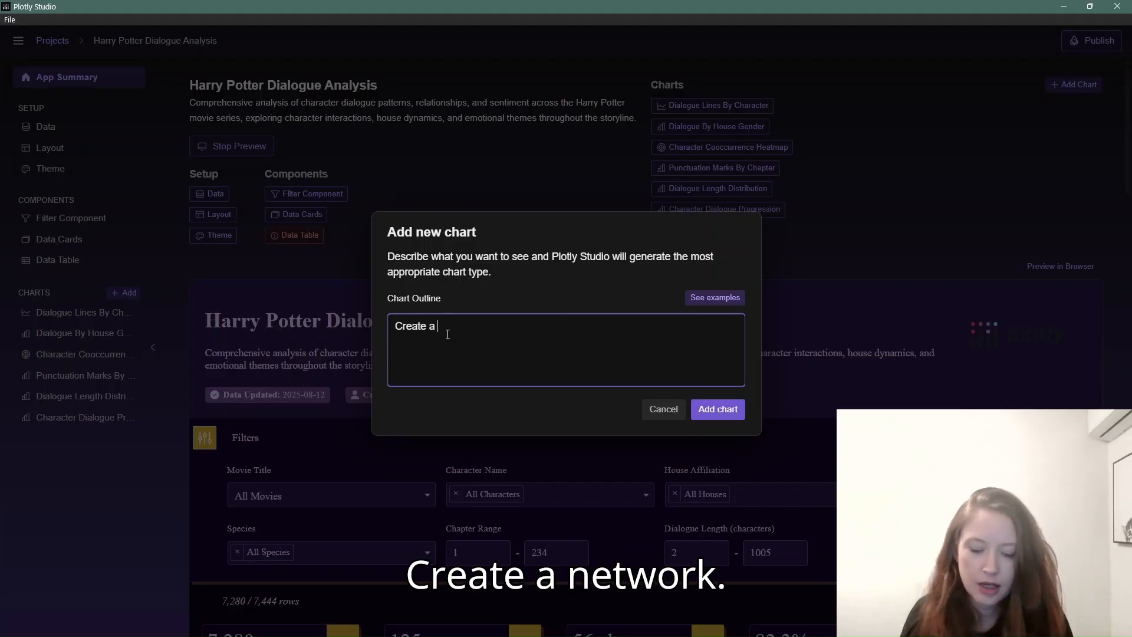
text(disagram)
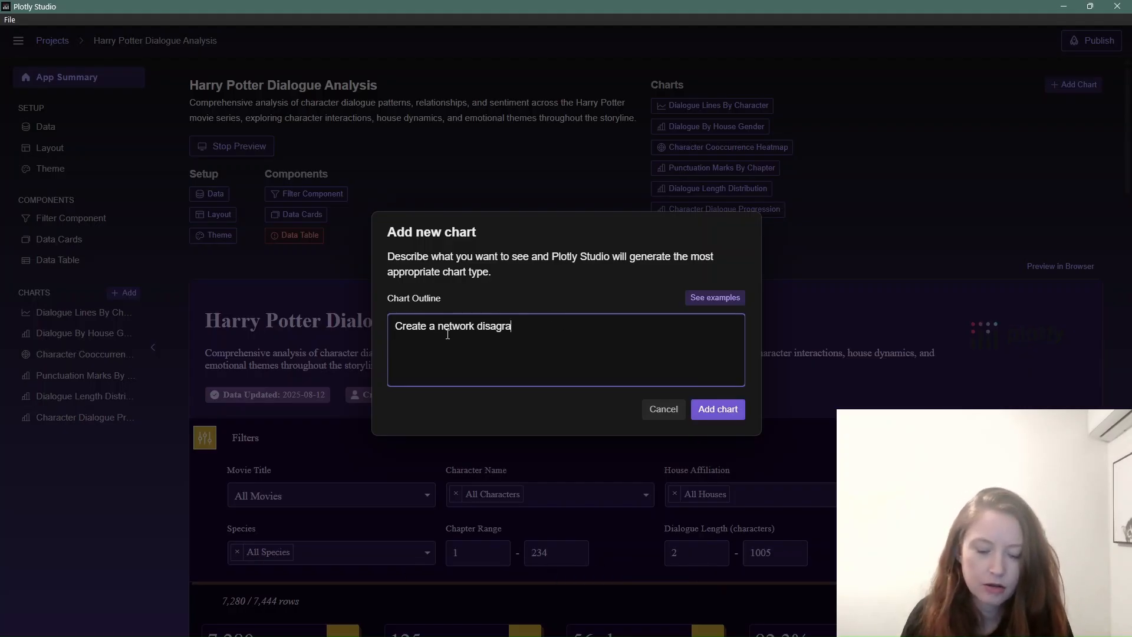
key(BackSpace)
key(BackSpace)
key(BackSpace)
key(BackSpace)
key(BackSpace)
key(BackSpace)
text(agram)
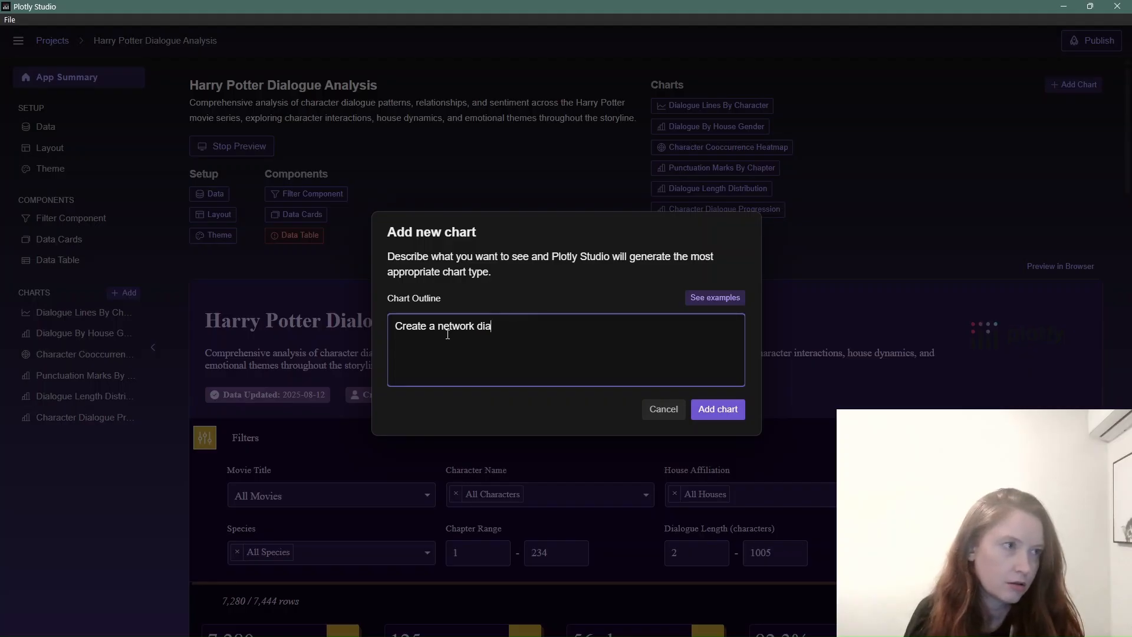
text( of )
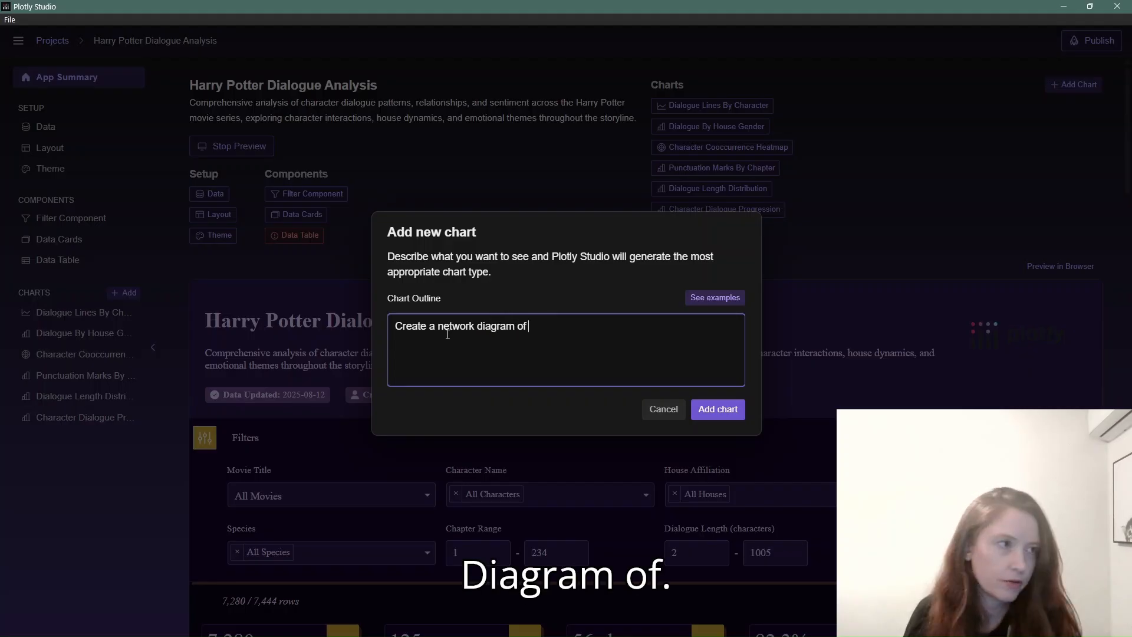
text(charact)
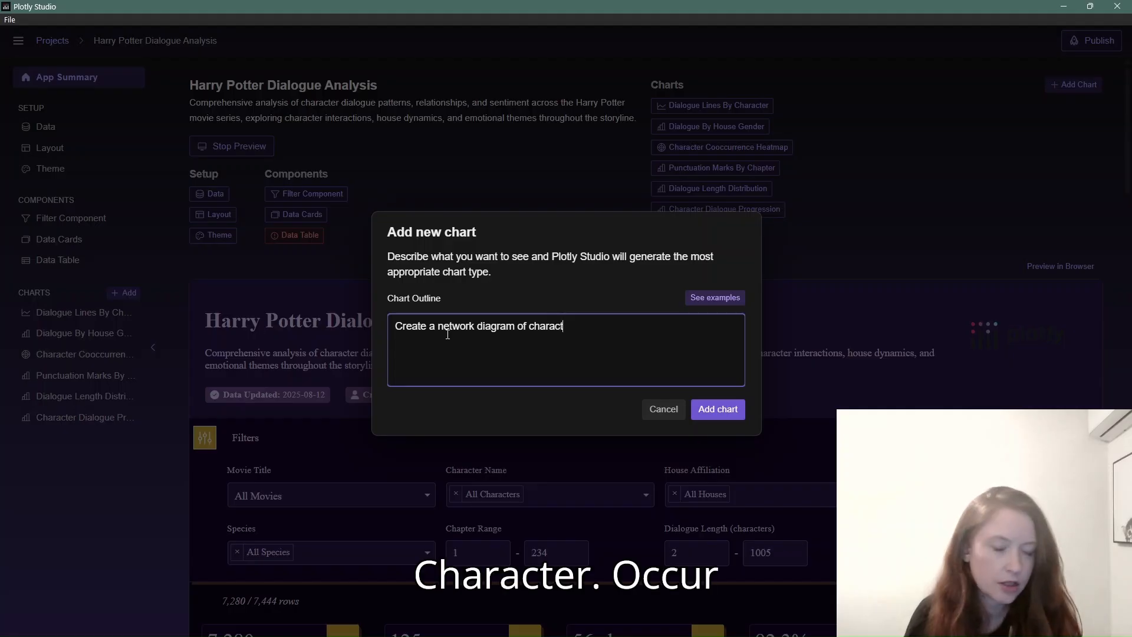
text(er co-o)
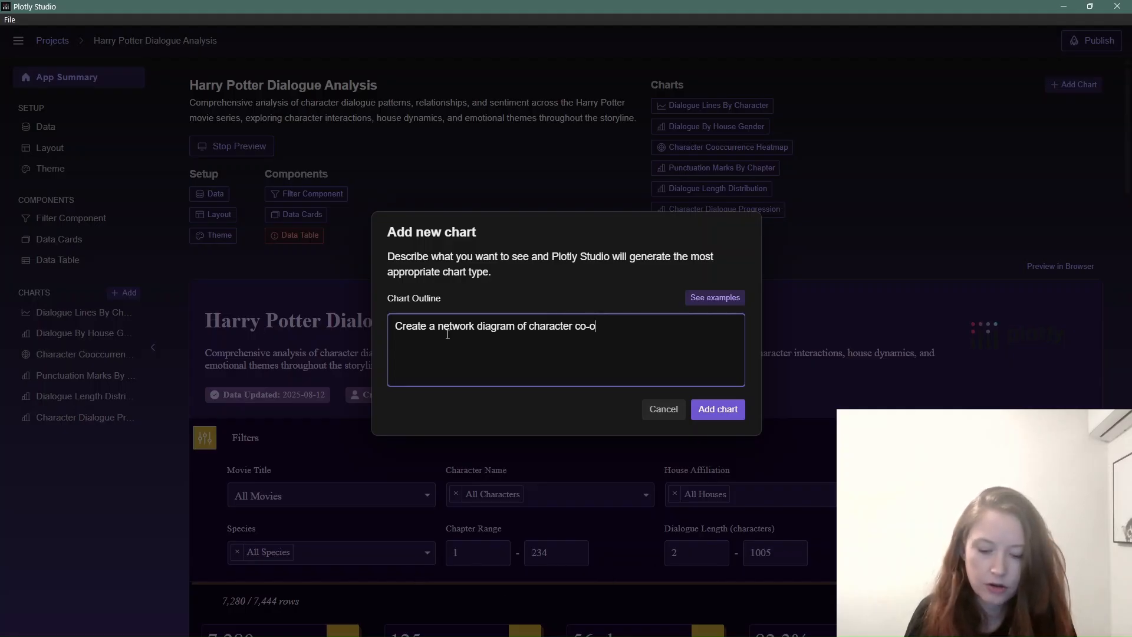
text(ccurences)
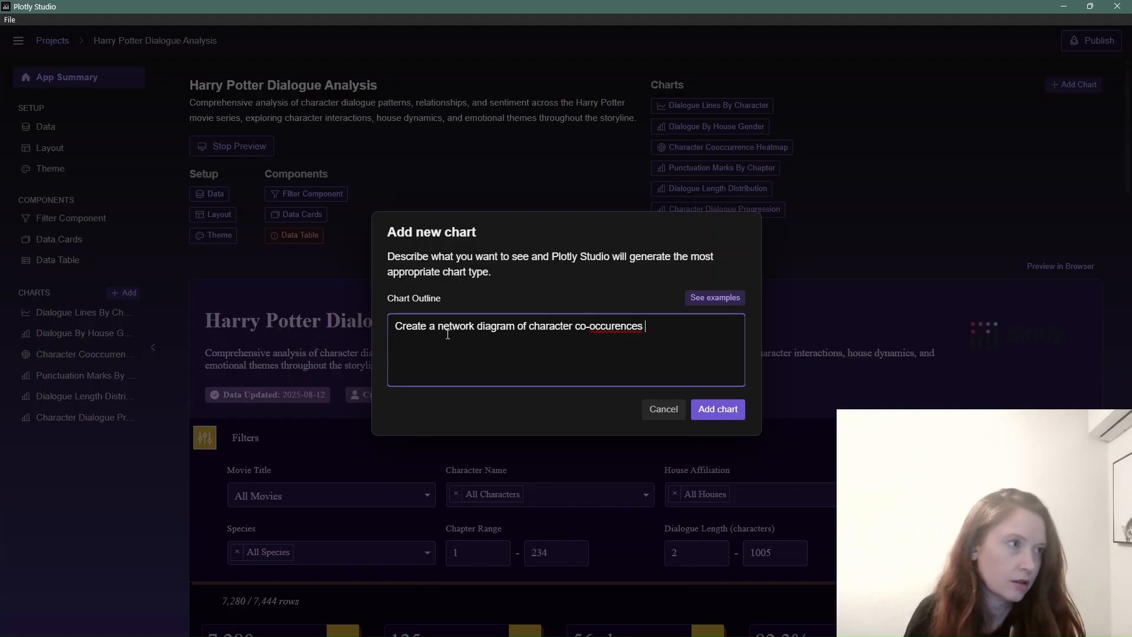
key(BackSpace)
key(BackSpace)
key(BackSpace)
key(BackSpace)
key(BackSpace)
key(BackSpace)
text(r)
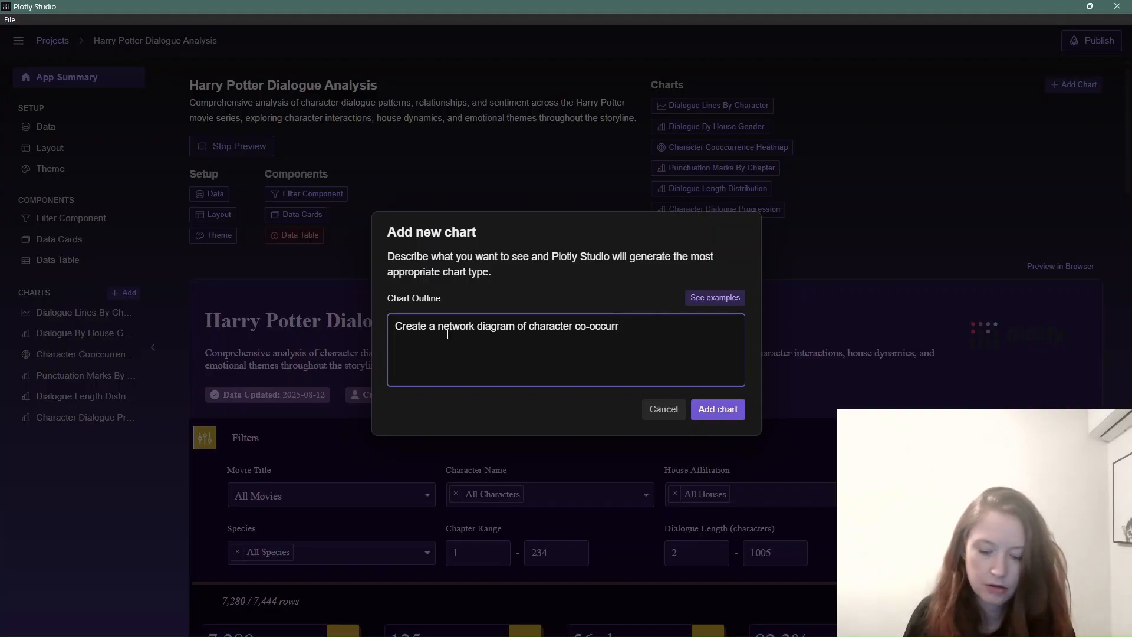
text(ences )
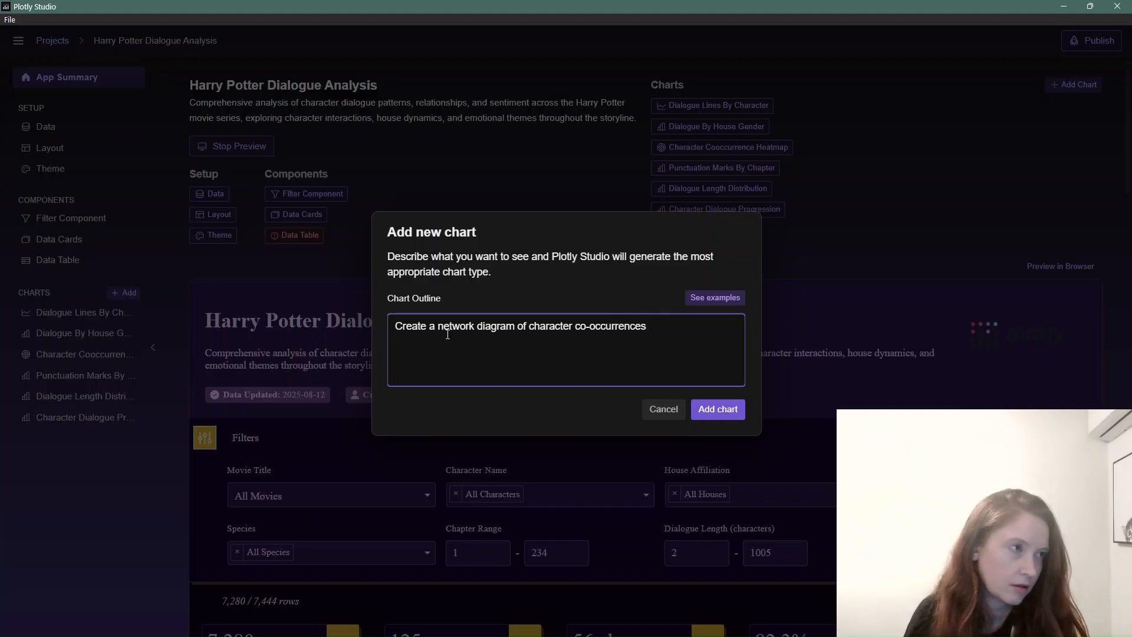
text(per c)
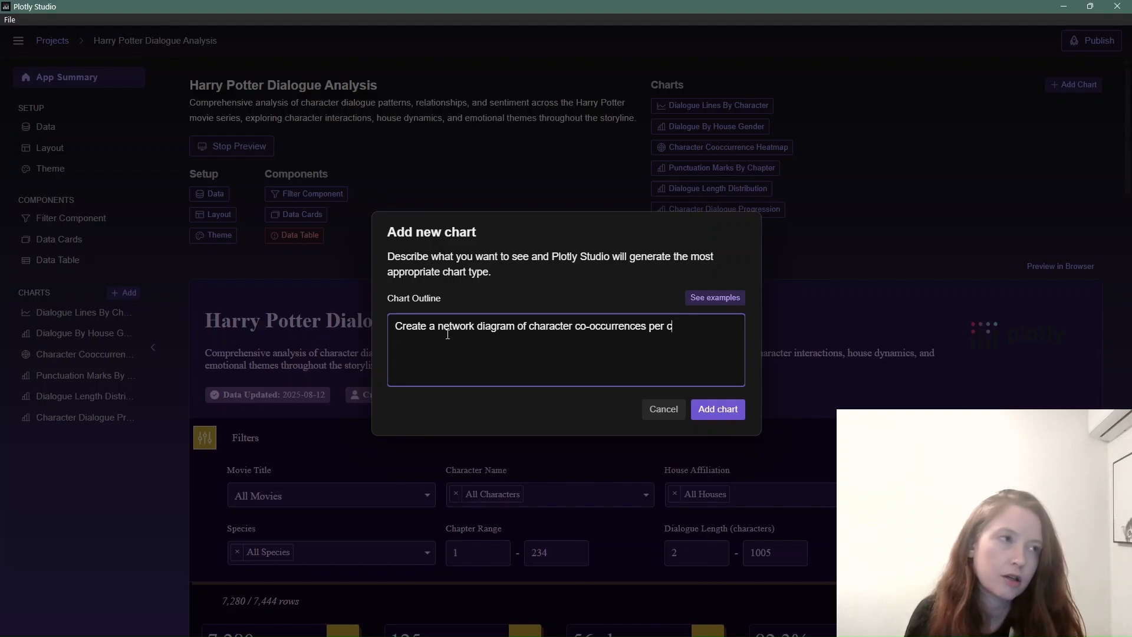
text(hapter)
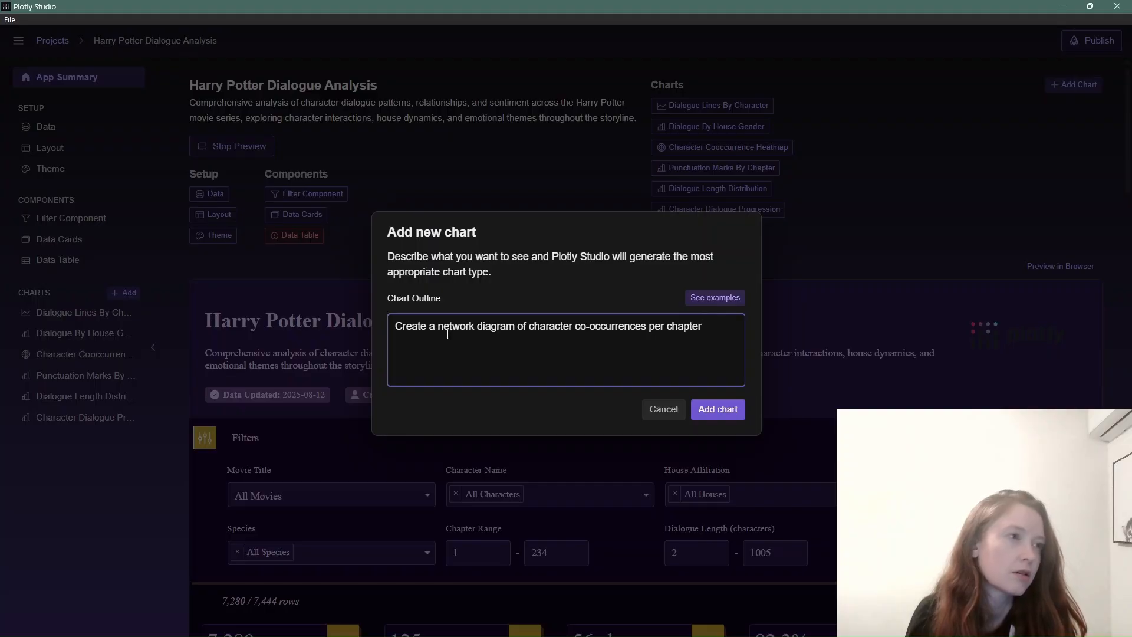
- Continue the chart outline with ". Teh nodes represent characters, the size of the nodes represent number of chapter appearances of each character,"
text(. Teh no)
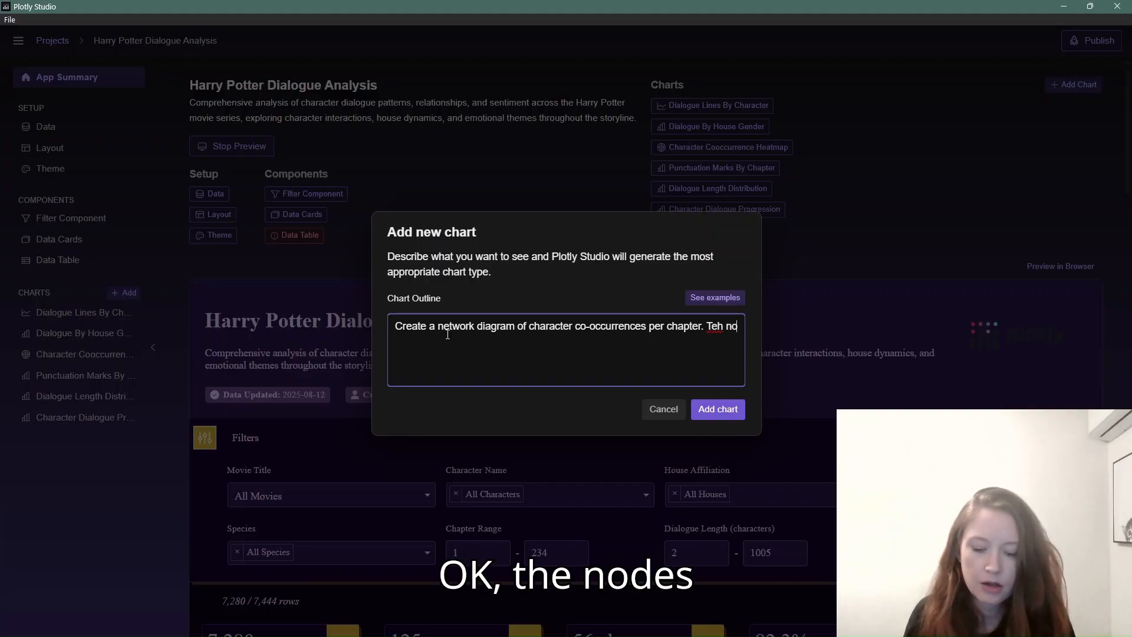
text(des represent )
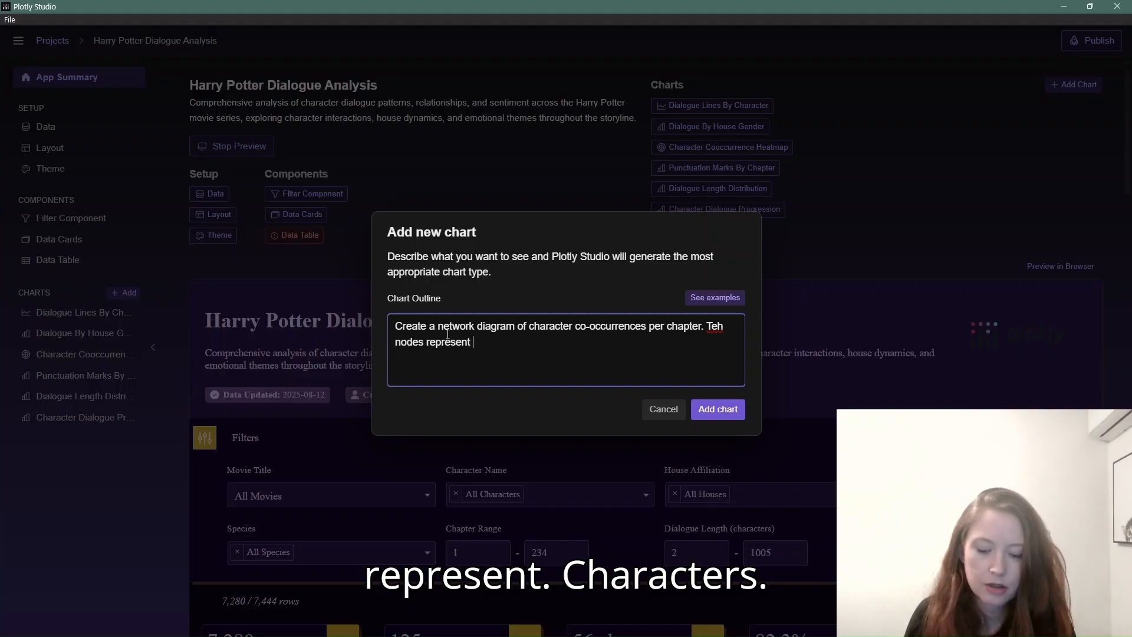
text(characters, )
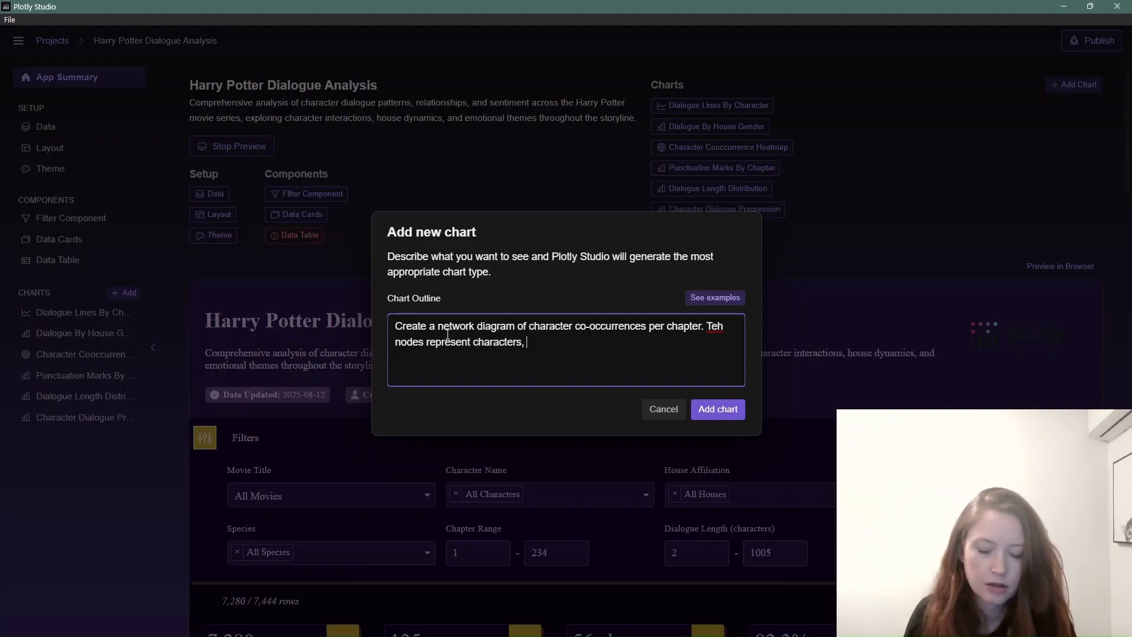
text(the size of t)
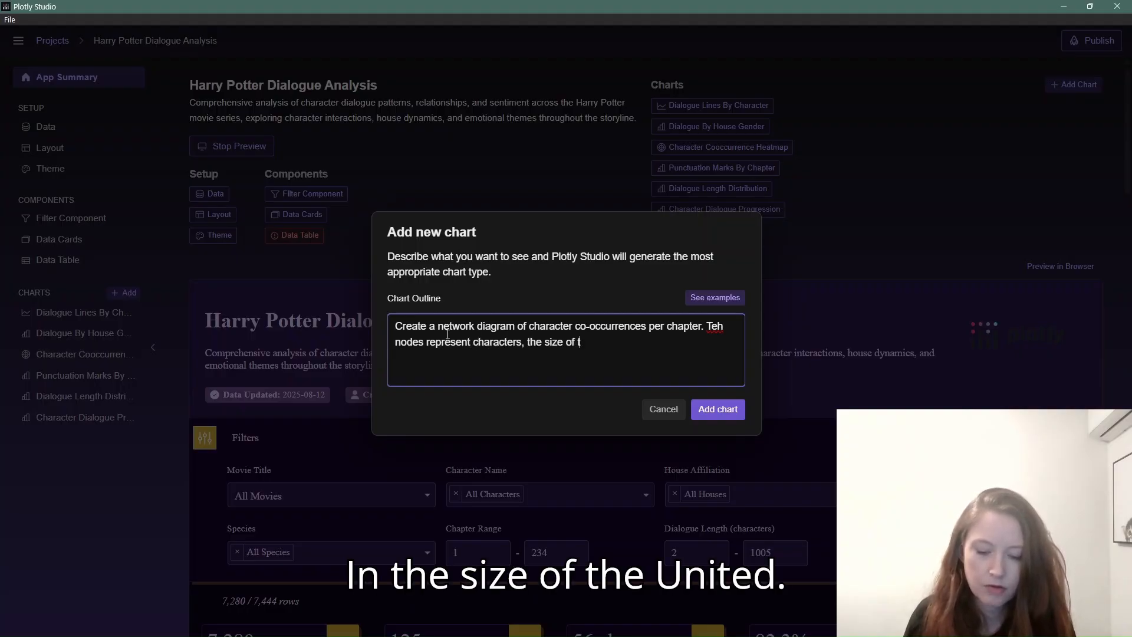
text(he nodes )
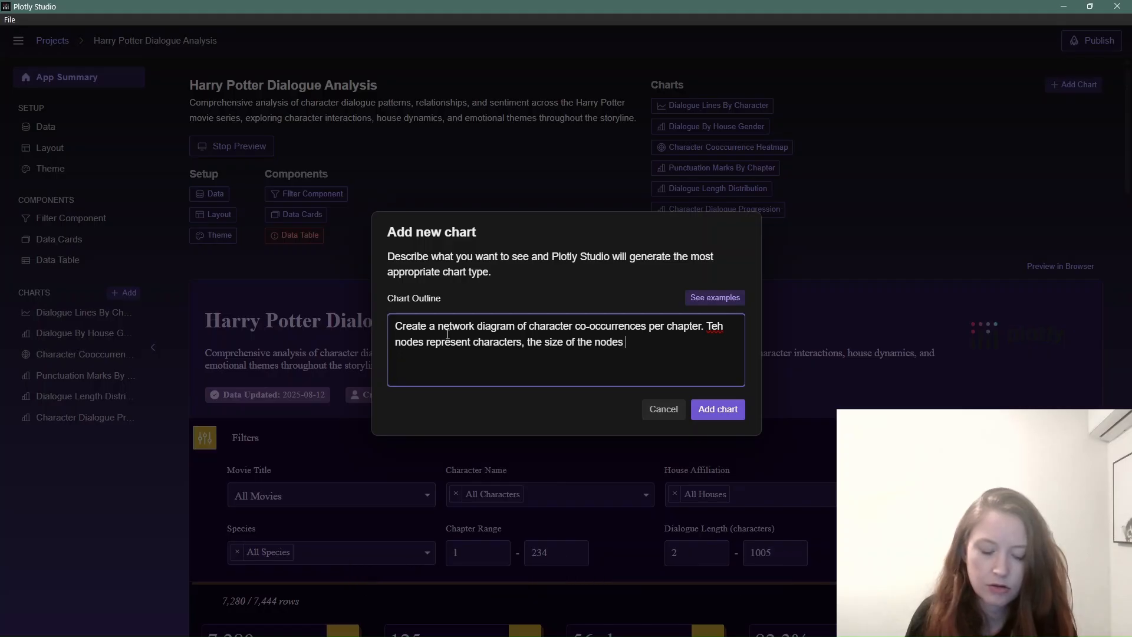
text(represen)
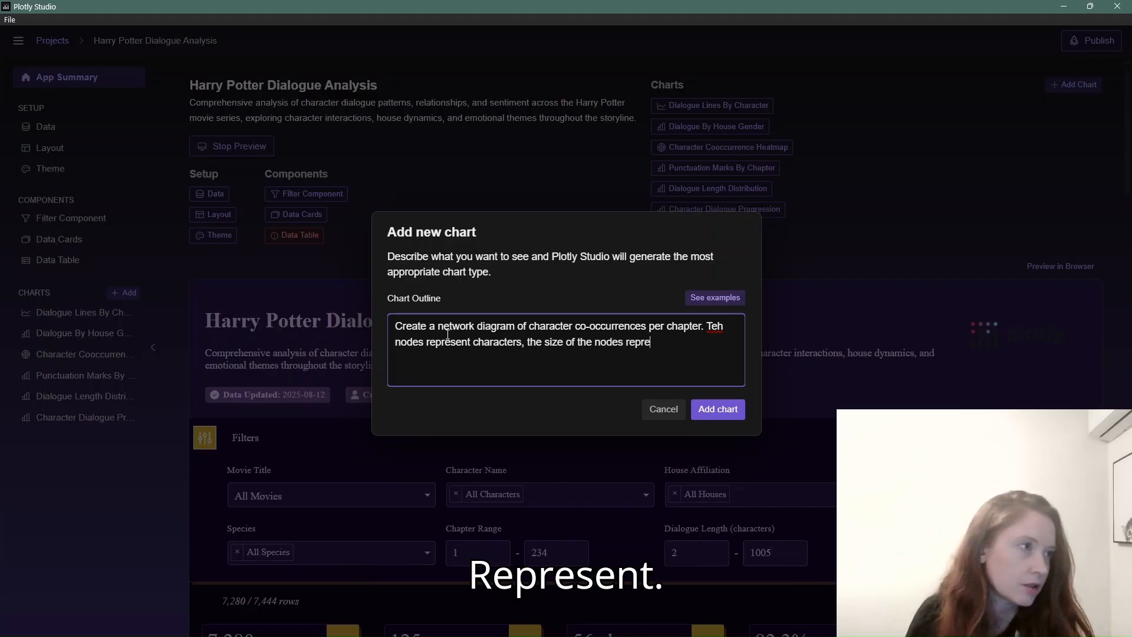
text(t nu)
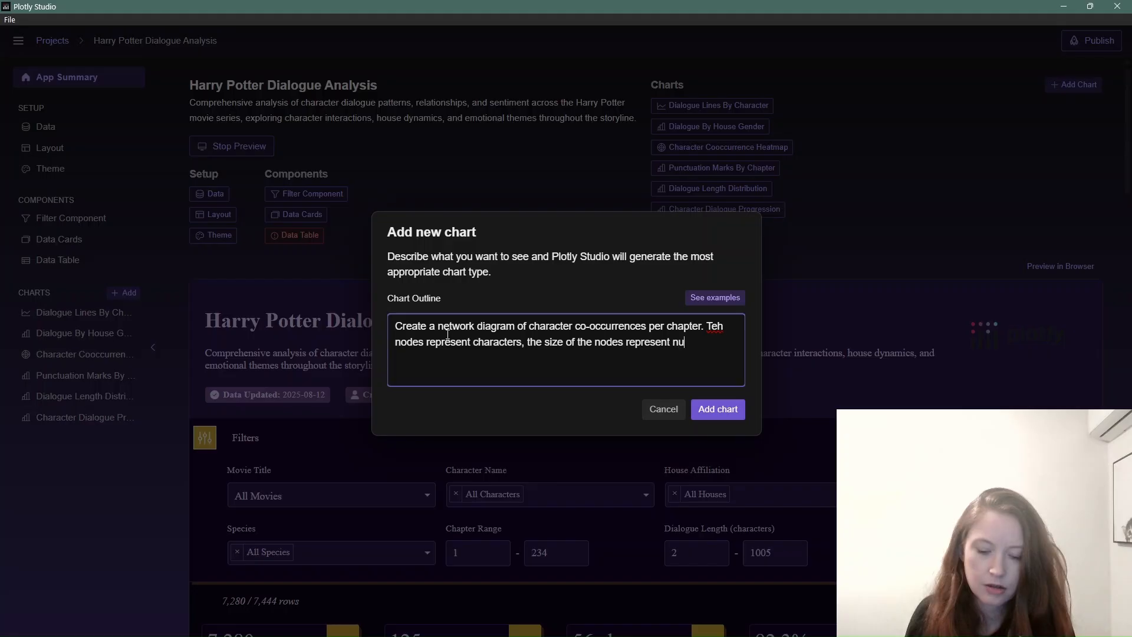
text(mber of chapt)
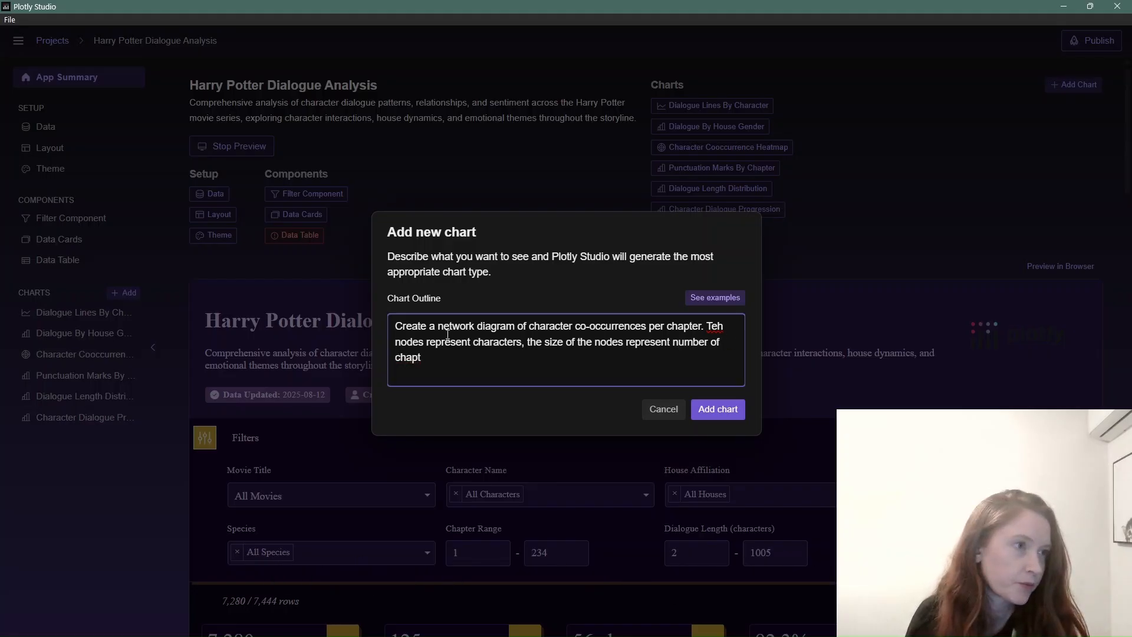
text(rer)
text( appeara)
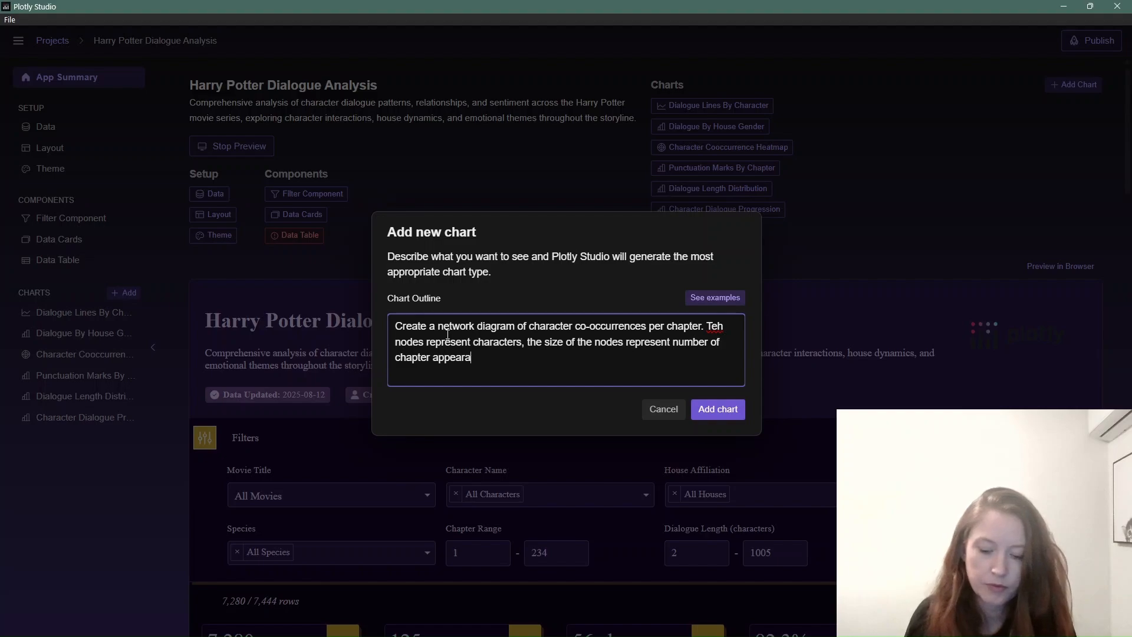
text(nces of ea)
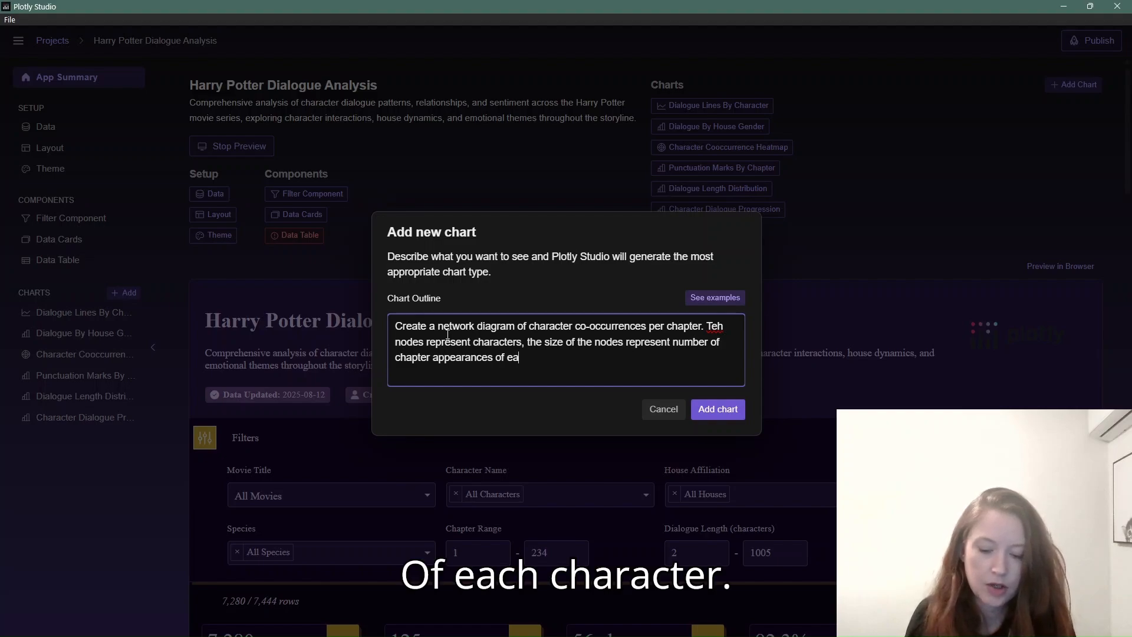
text(ch character, )
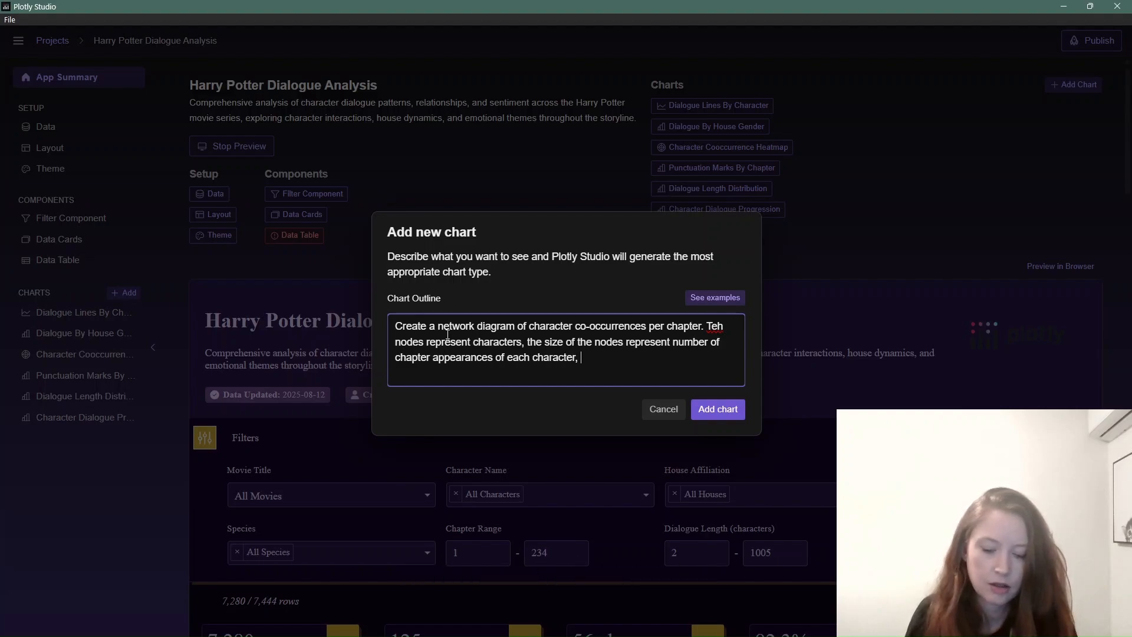
- Extend the chart outline with "the size of the links represent the number of times a character"
text(the su)
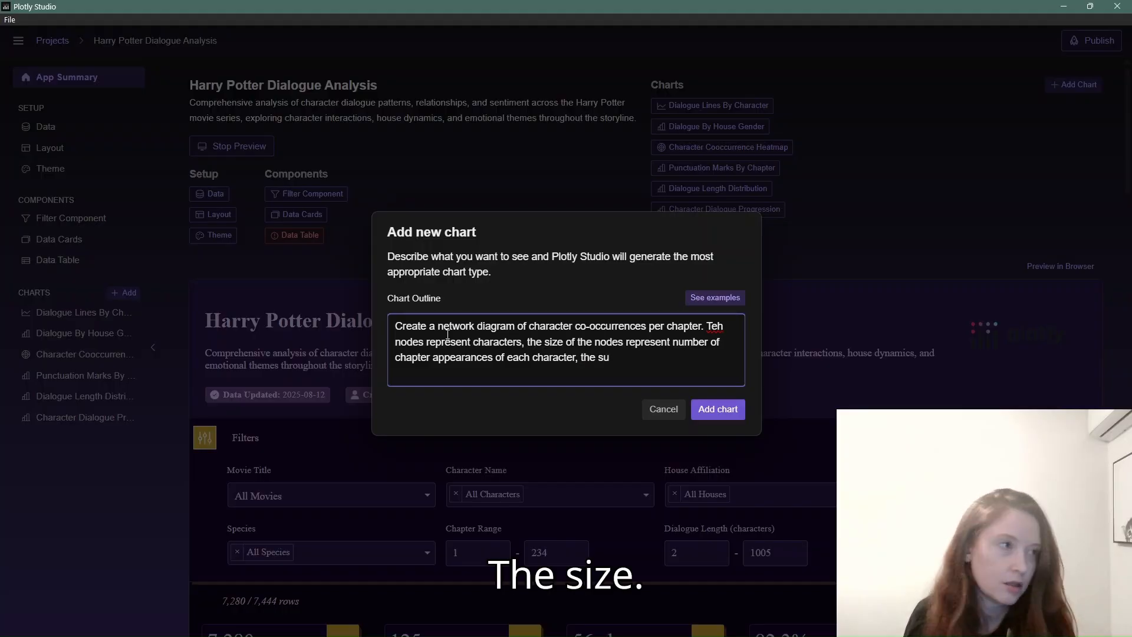
key(BackSpace)
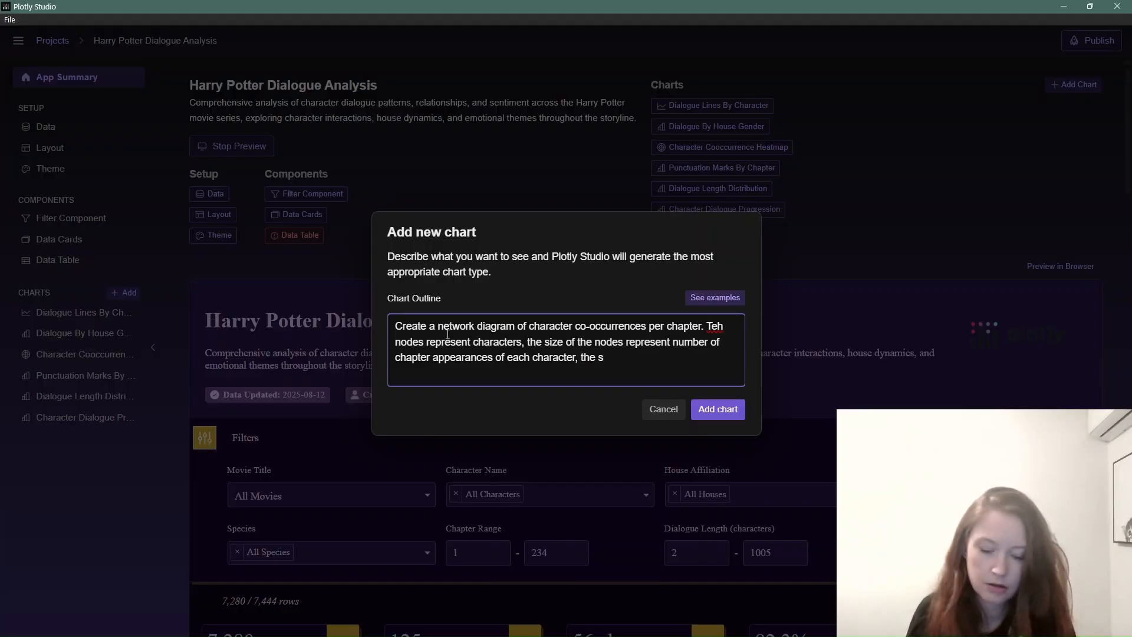
text(ize of th)
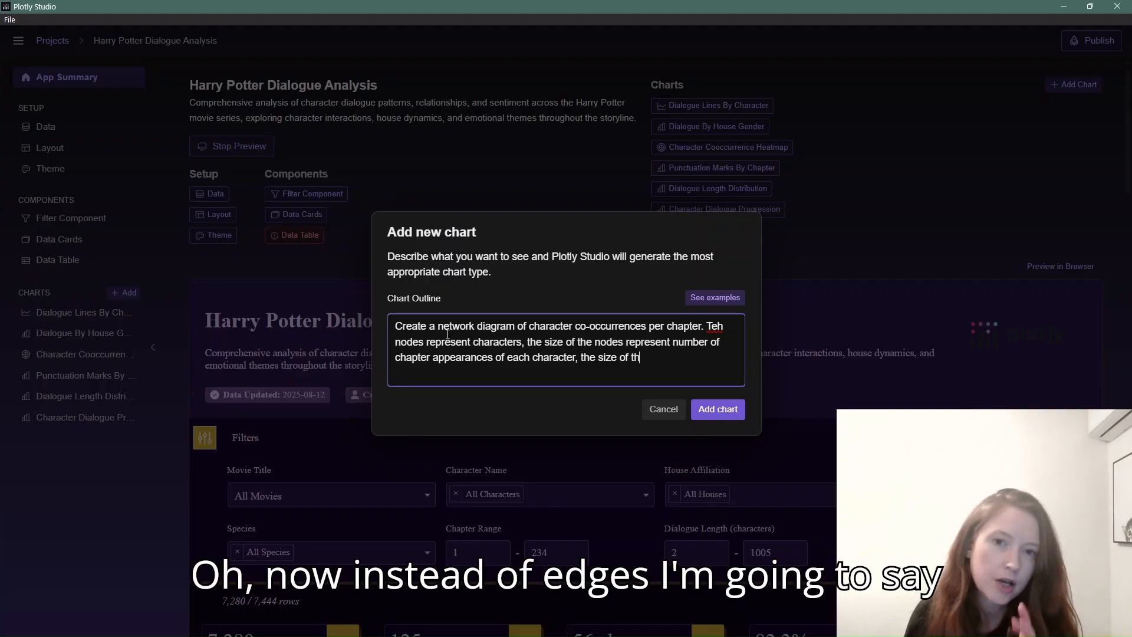
text(e)
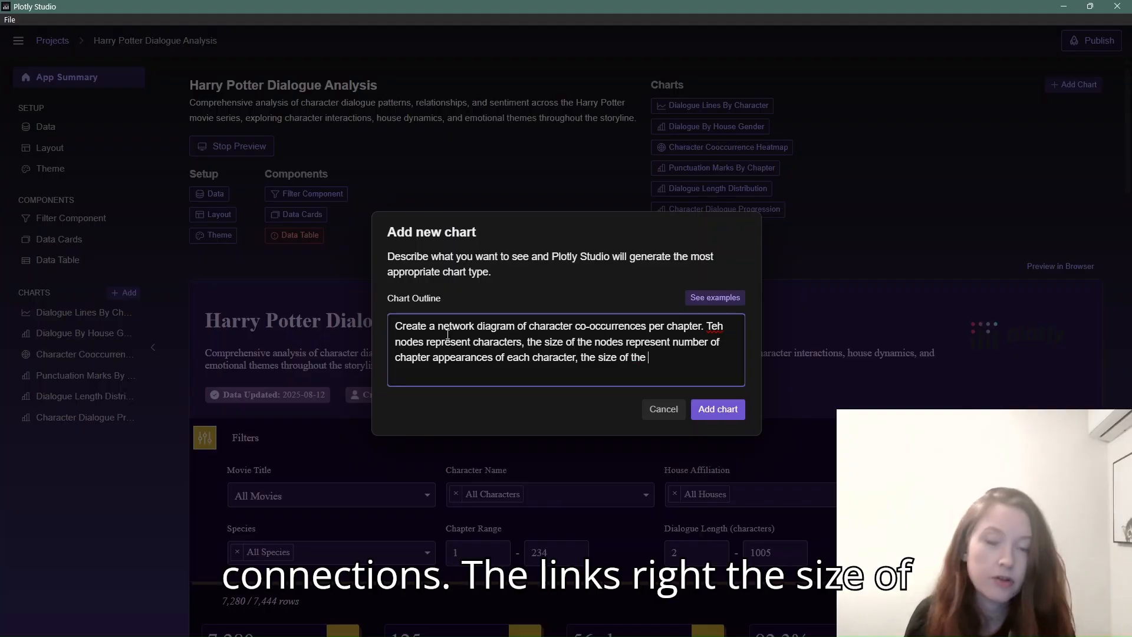
text( links )
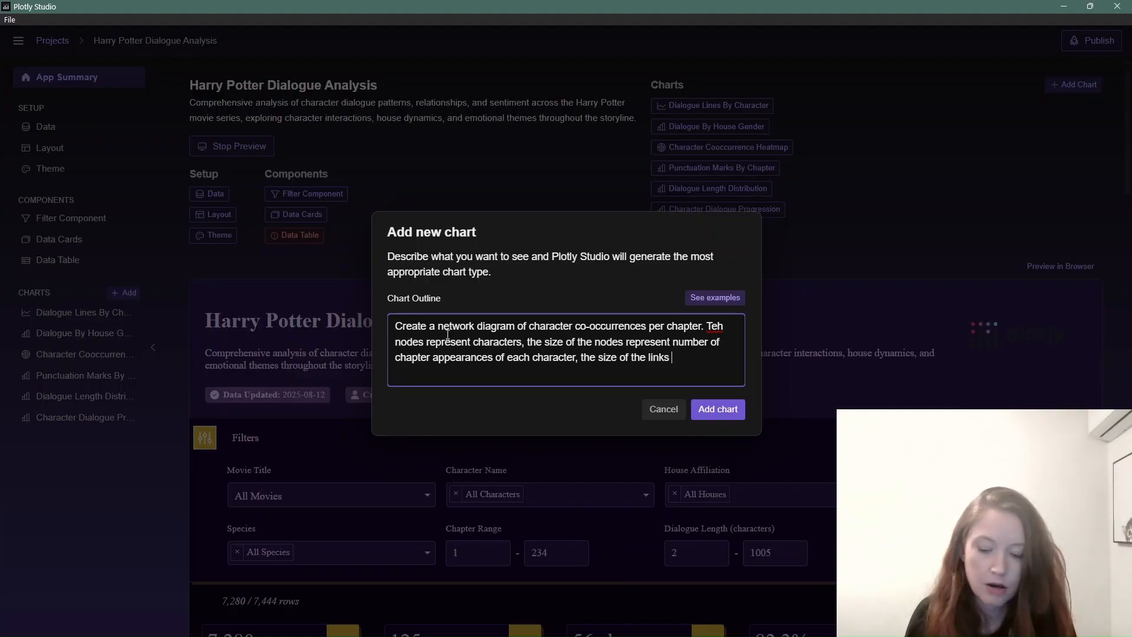
text(represent)
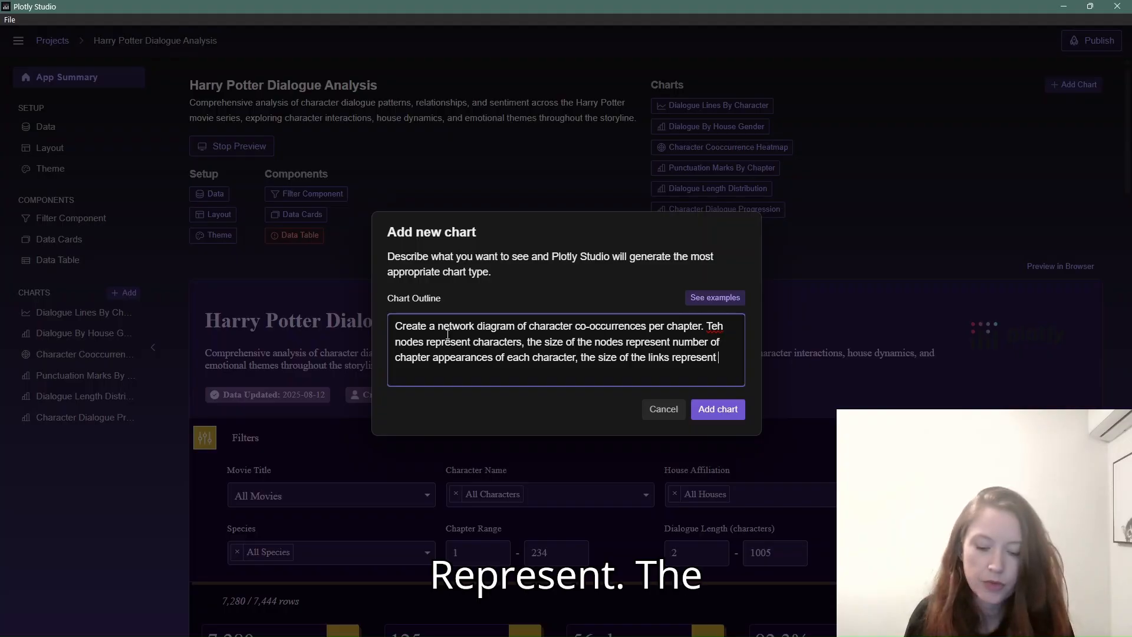
text(the )
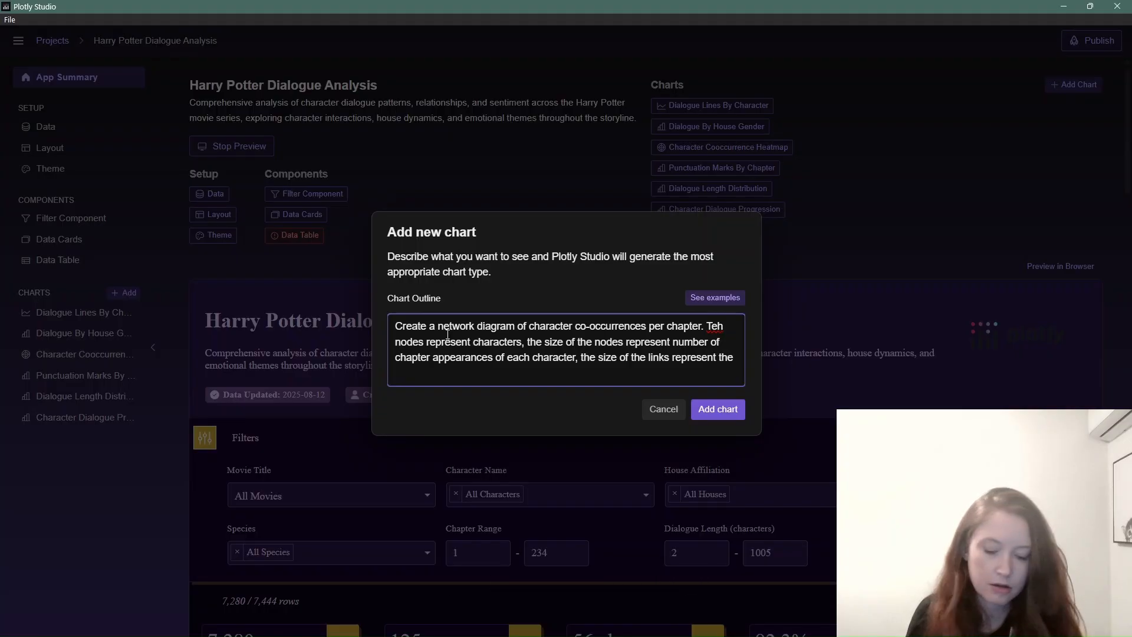
text(number of ti)
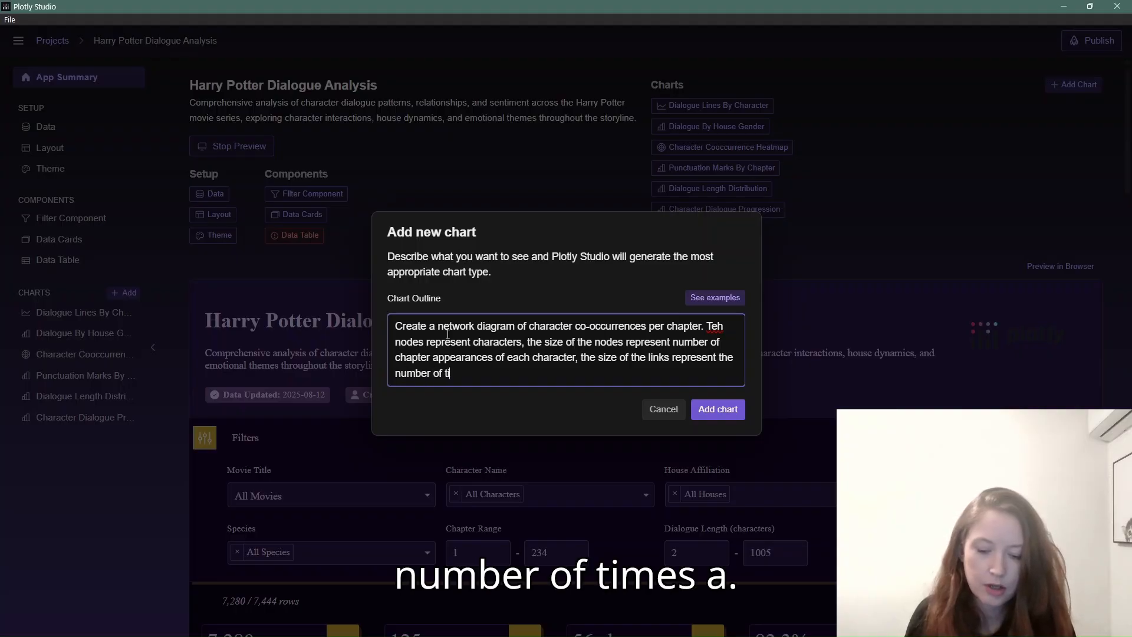
text(mes a character)
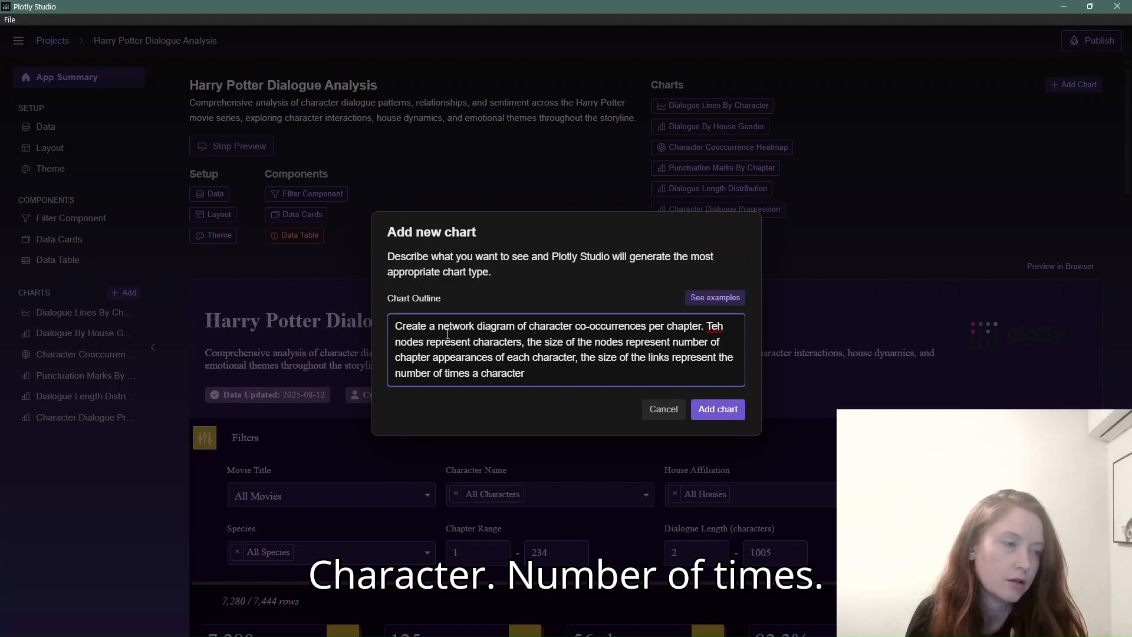
- Replace the trailing "a character" in the outline with "characters have appeared together in a chapter."
key(BackSpace)
key(BackSpace)
key(BackSpace)
key(BackSpace)
key(BackSpace)
key(BackSpace)
key(BackSpace)
key(BackSpace)
key(BackSpace)
key(BackSpace)
key(BackSpace)
key(BackSpace)
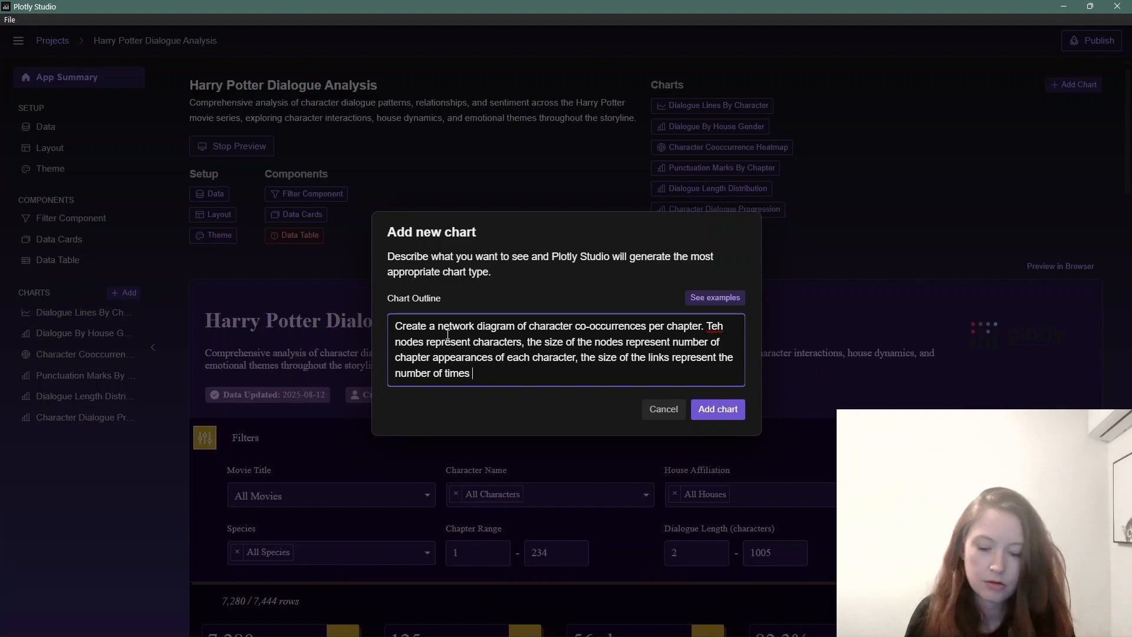
text(times ch)
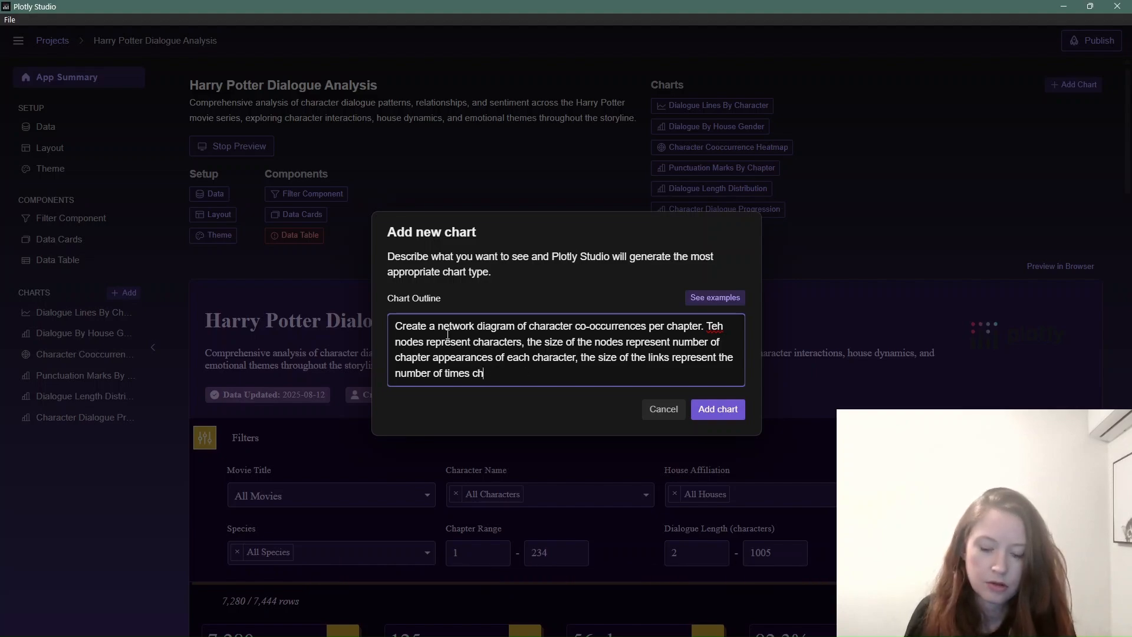
text(aracters have )
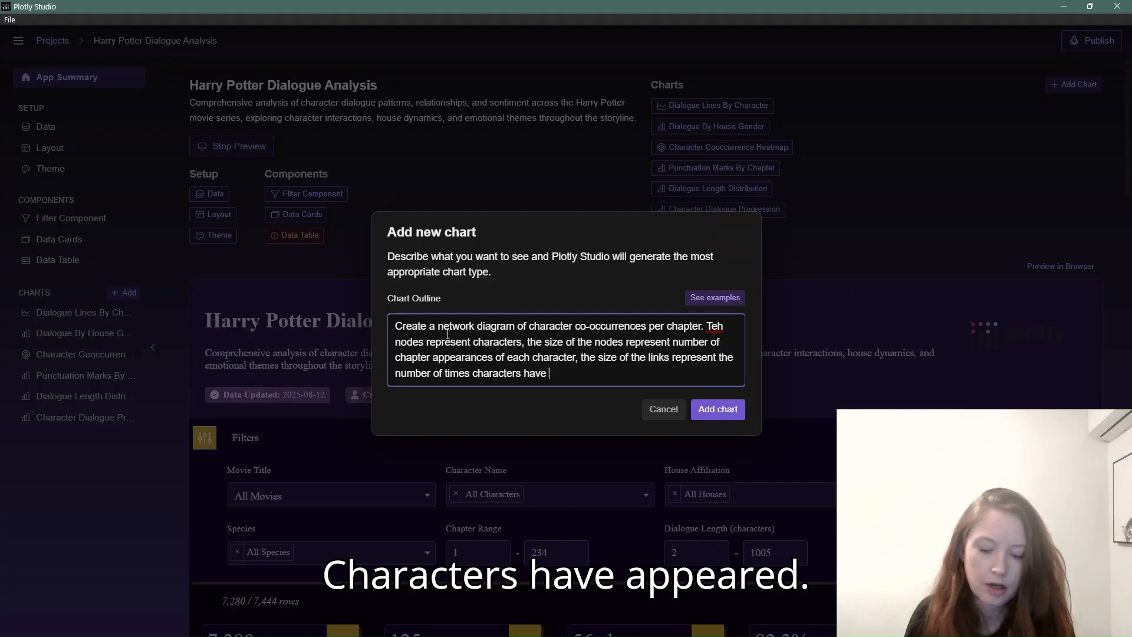
text(appeared toge)
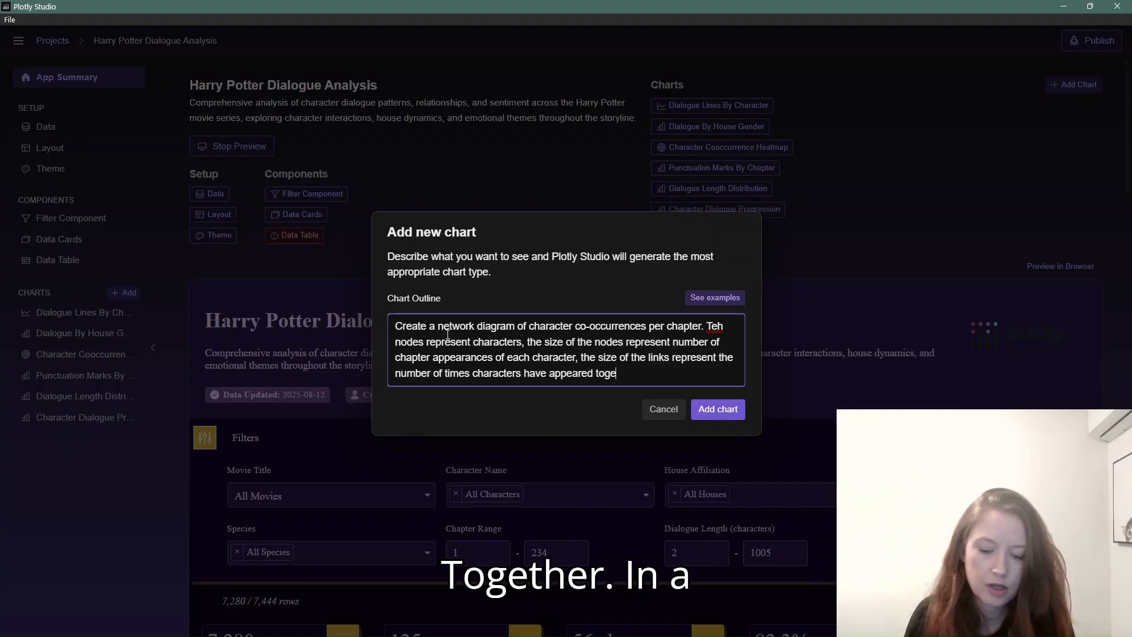
text(ther in)
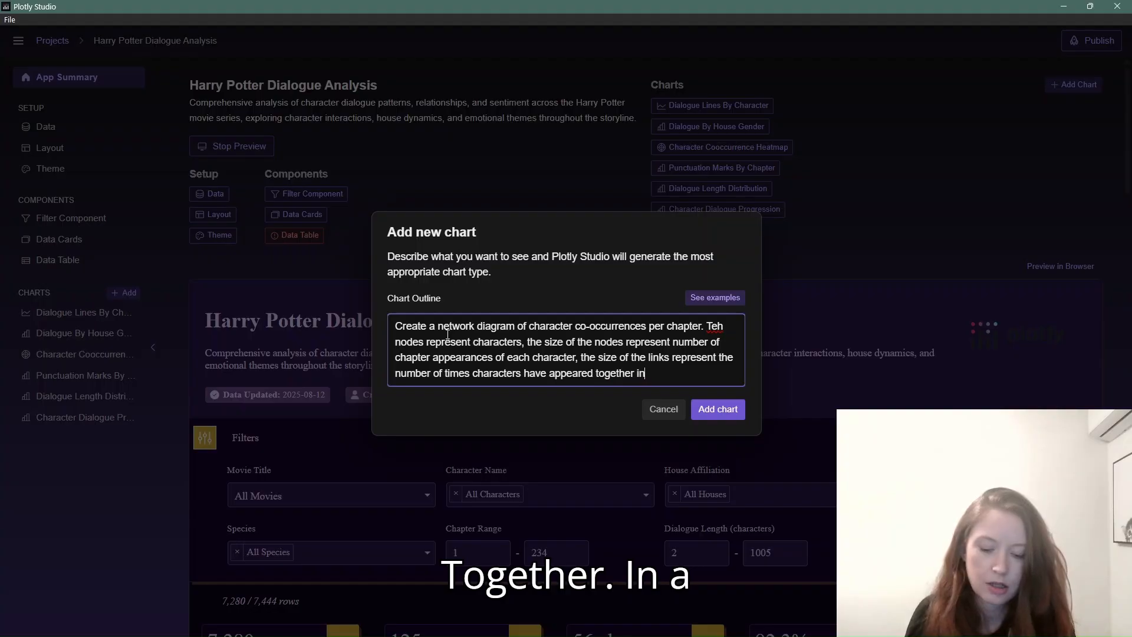
text( a chapter)
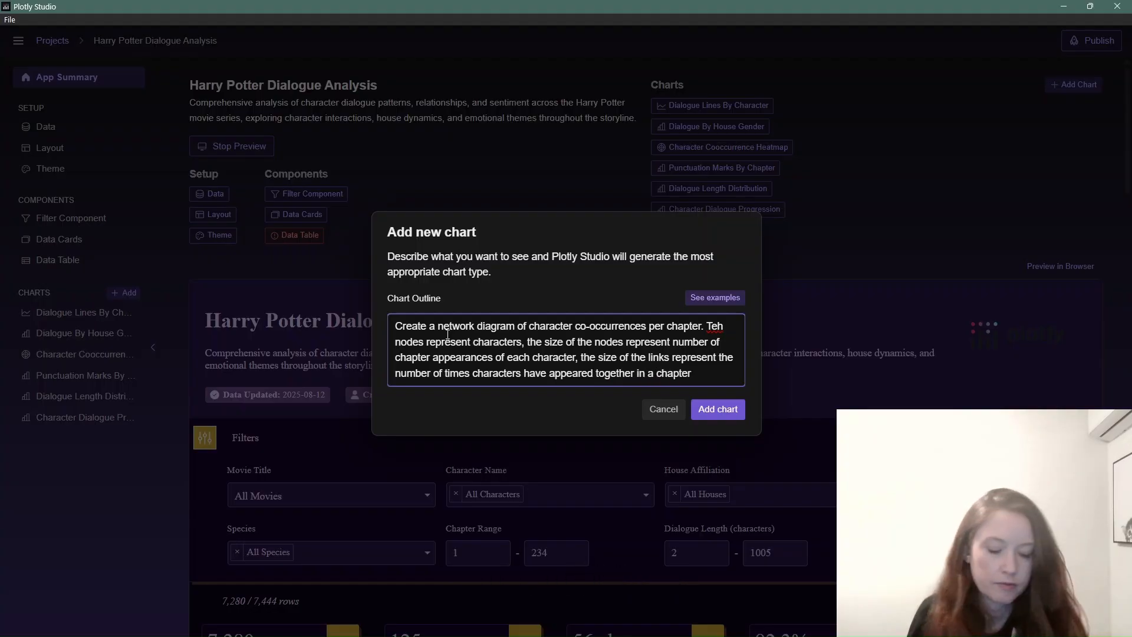
text(.)
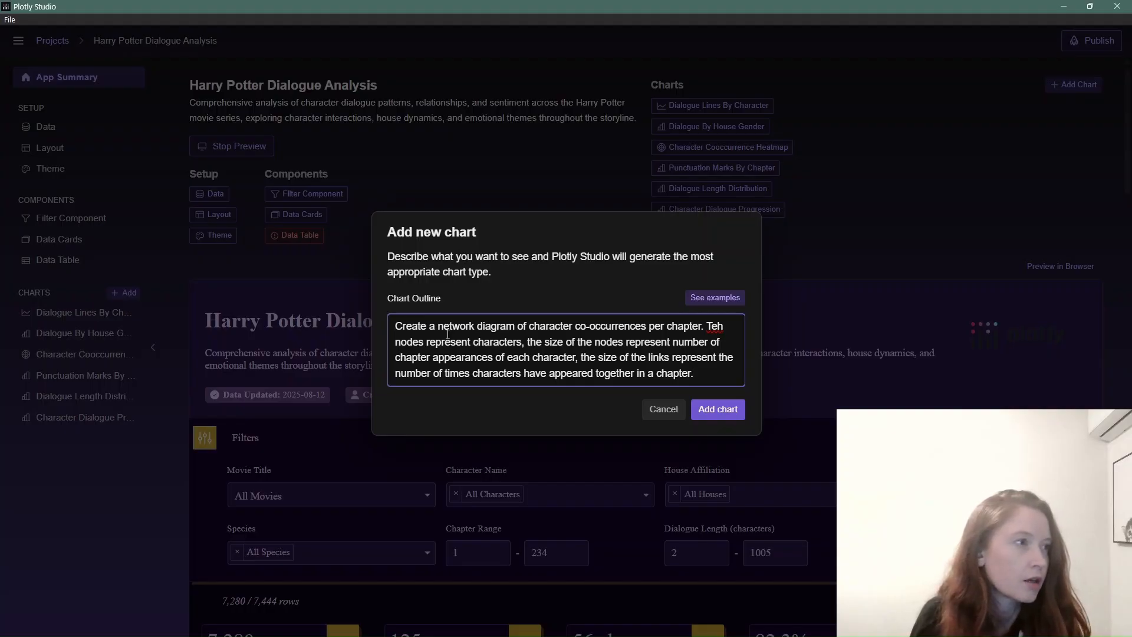
- Correct "Teh" to "The" in the chart outline and add the chart to the dashboard
drag(724, 327, 707, 326)
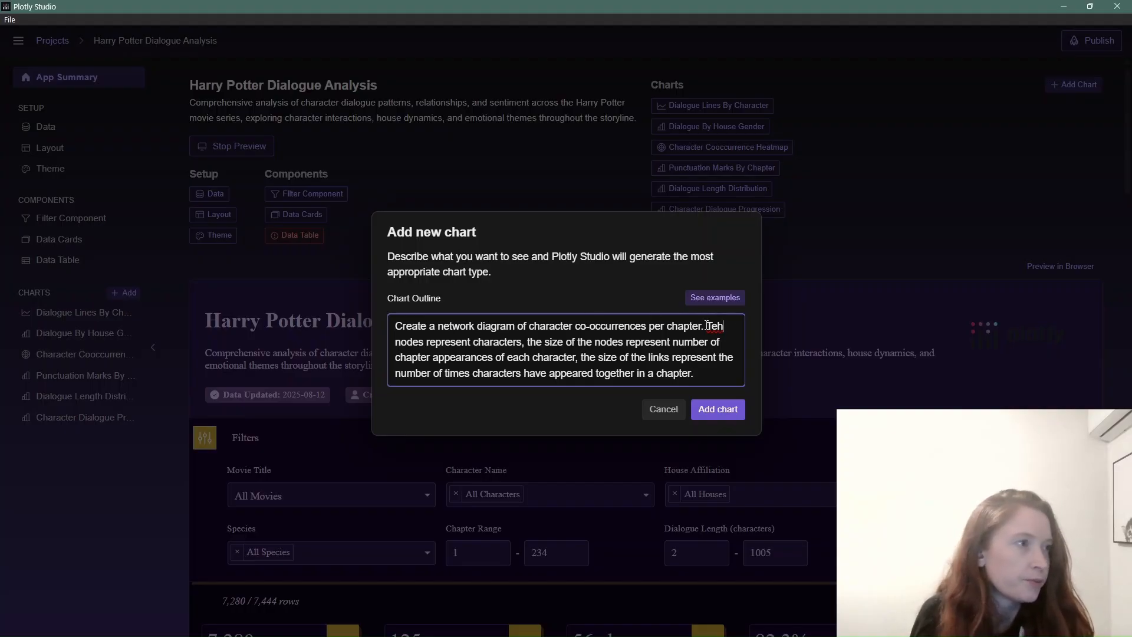
text(The)
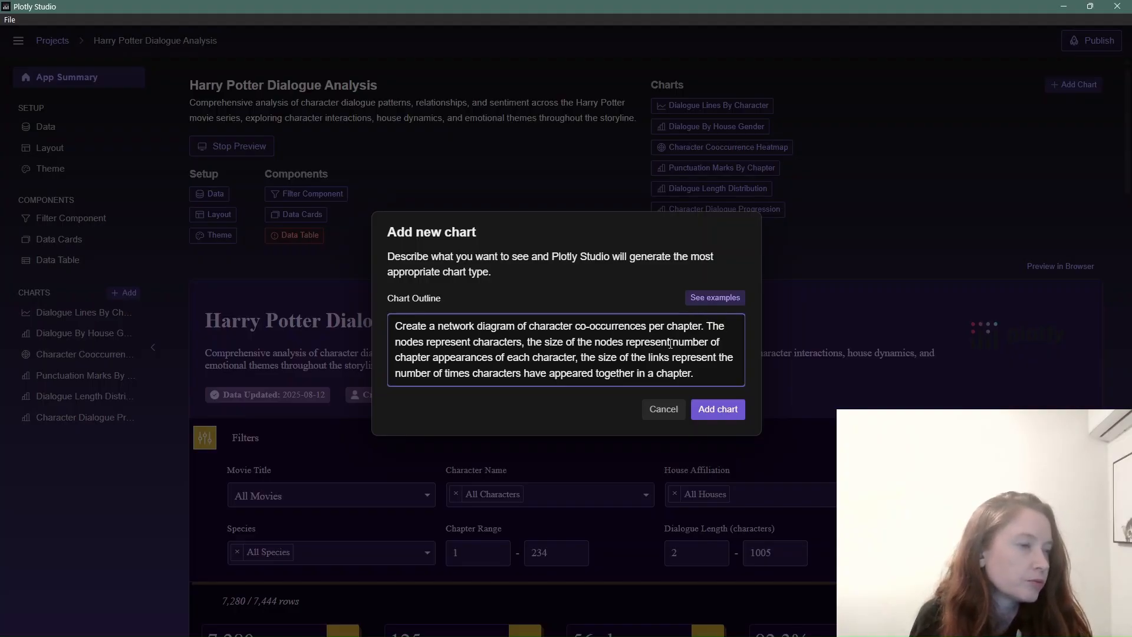
click(714, 400)
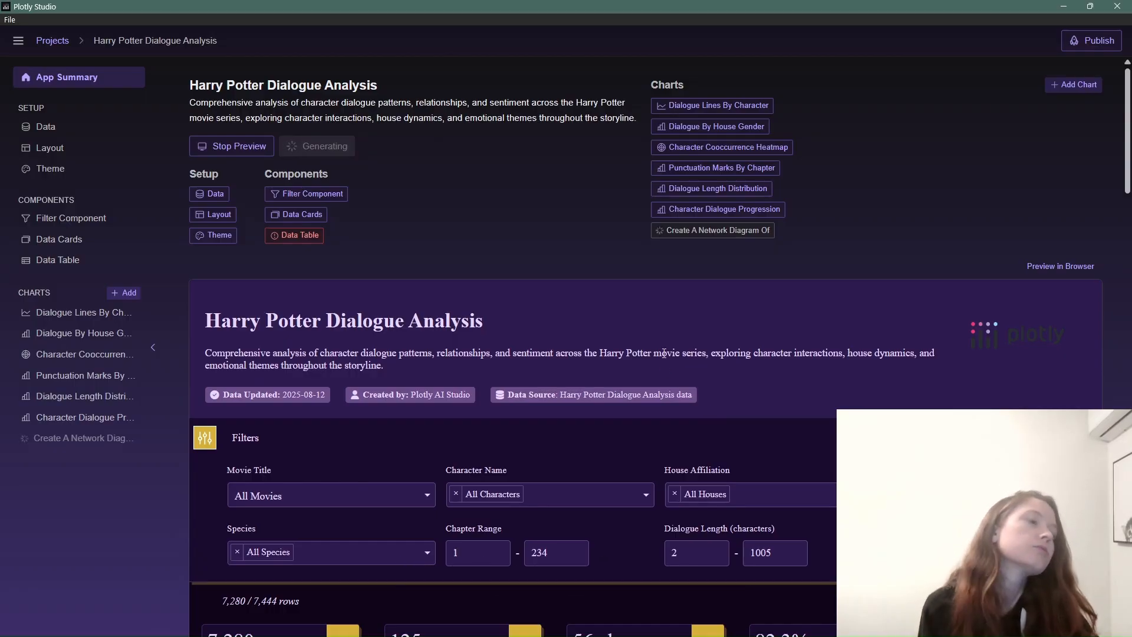
- Look through the dashboard's existing charts and data table, and view the generated character co-occurrence network
scroll(638, 325, down, 15)
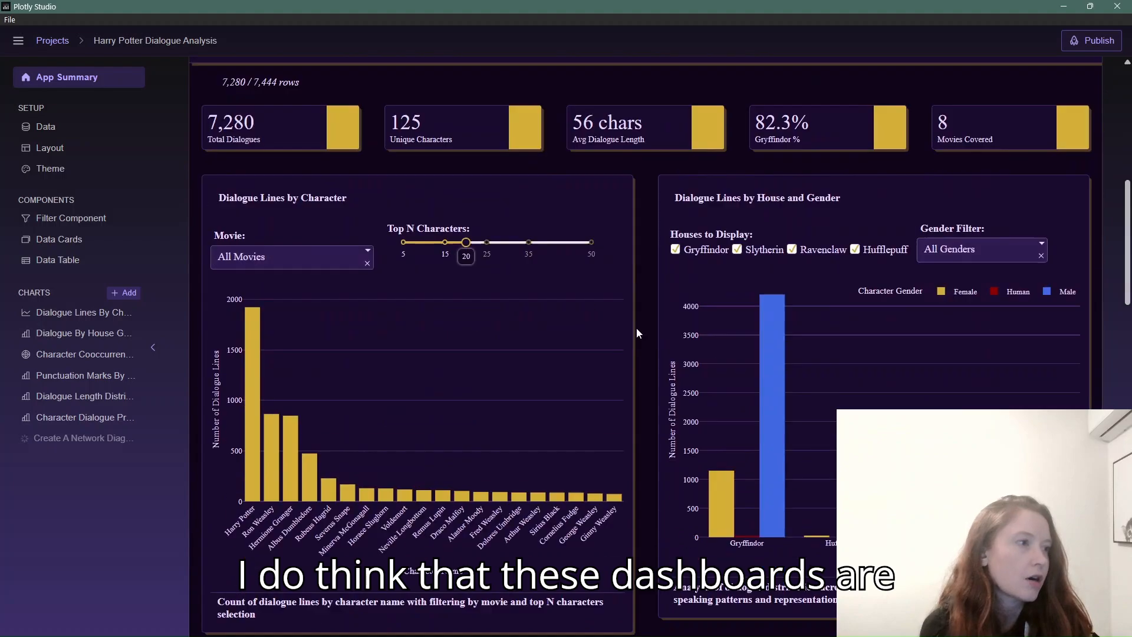
scroll(635, 335, down, 15)
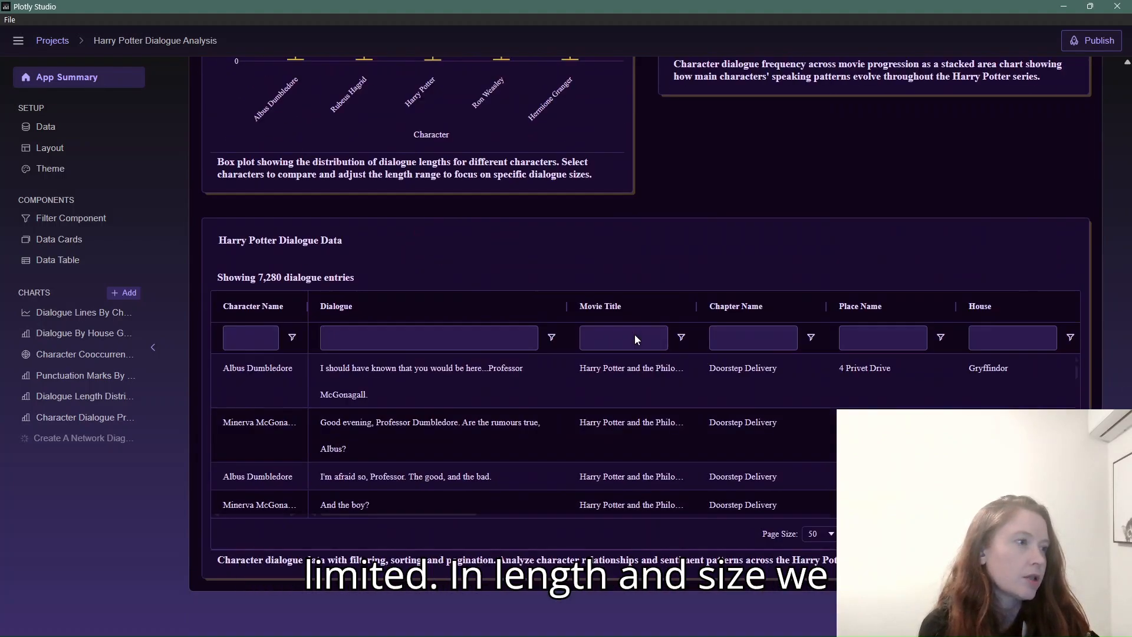
scroll(636, 335, up, 20)
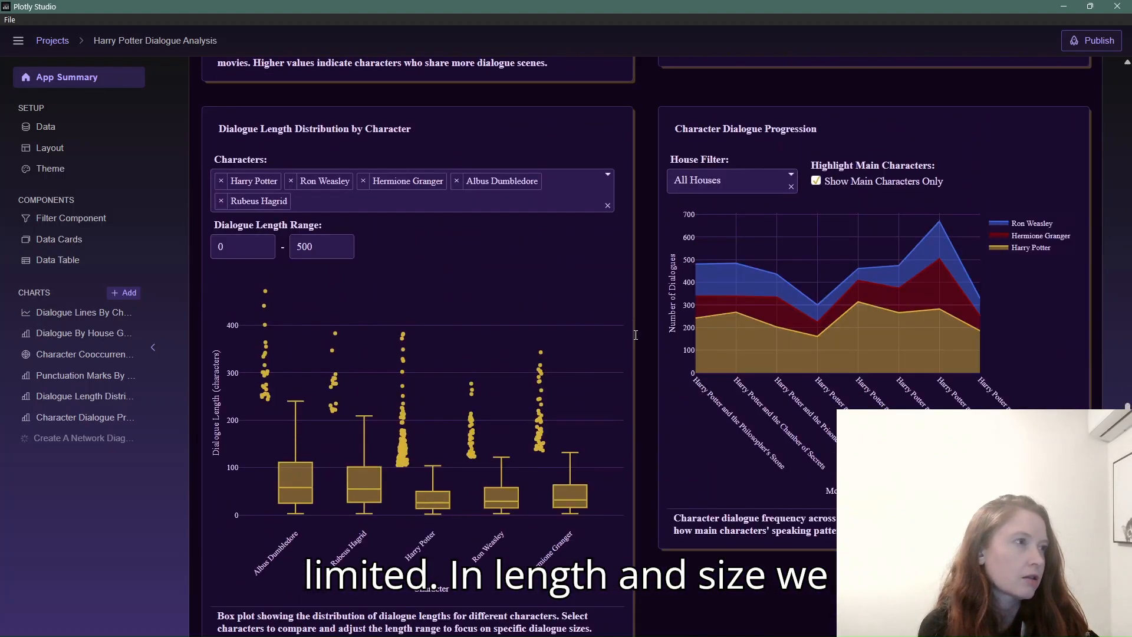
scroll(636, 335, up, 4)
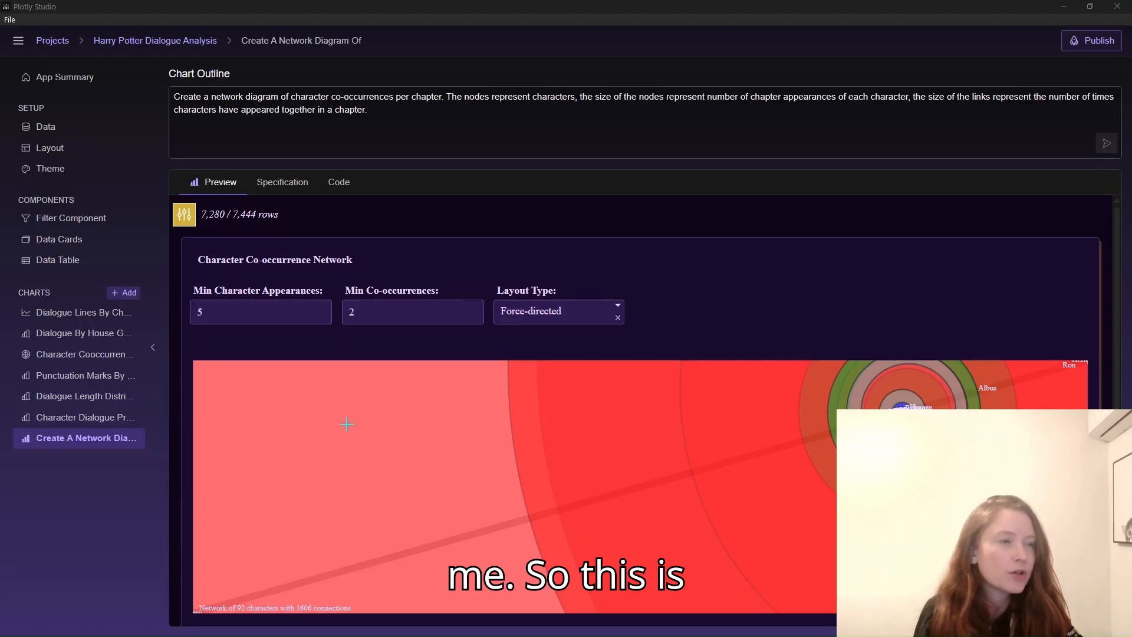
scroll(383, 384, down, 1)
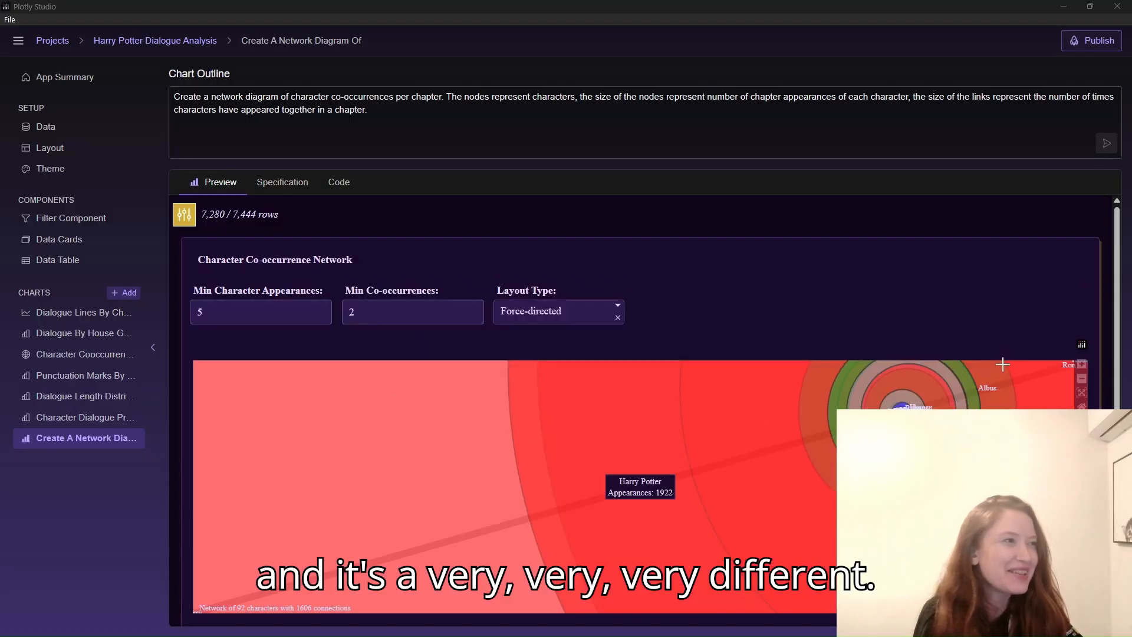
- Set the layout type of the character co-occurrence network to Circular
scroll(659, 343, up, 1)
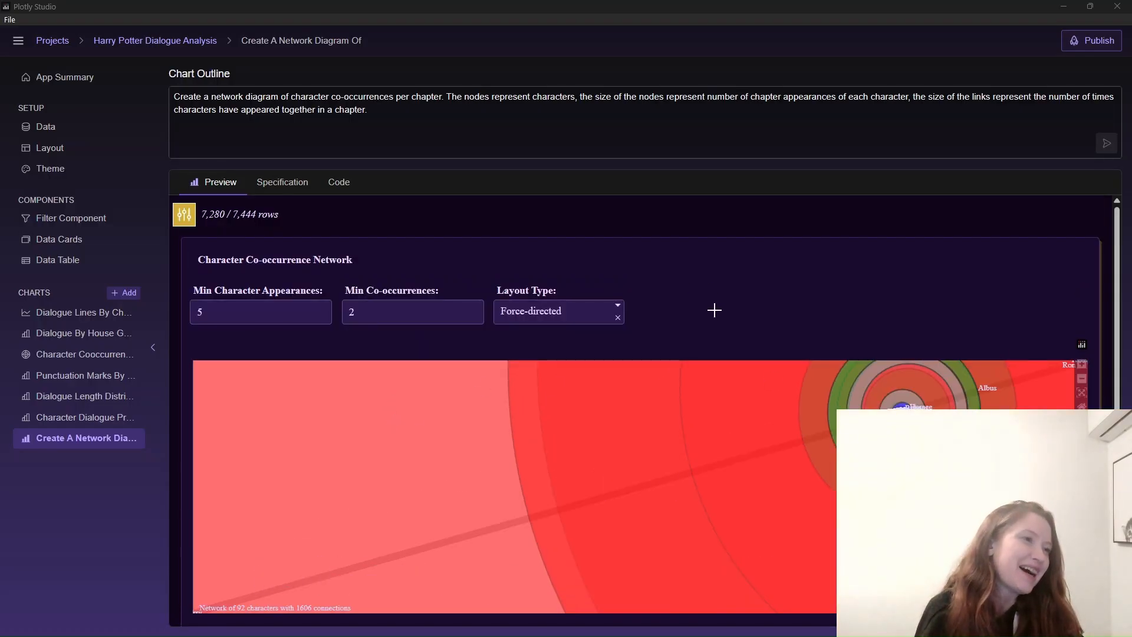
scroll(715, 312, down, 1)
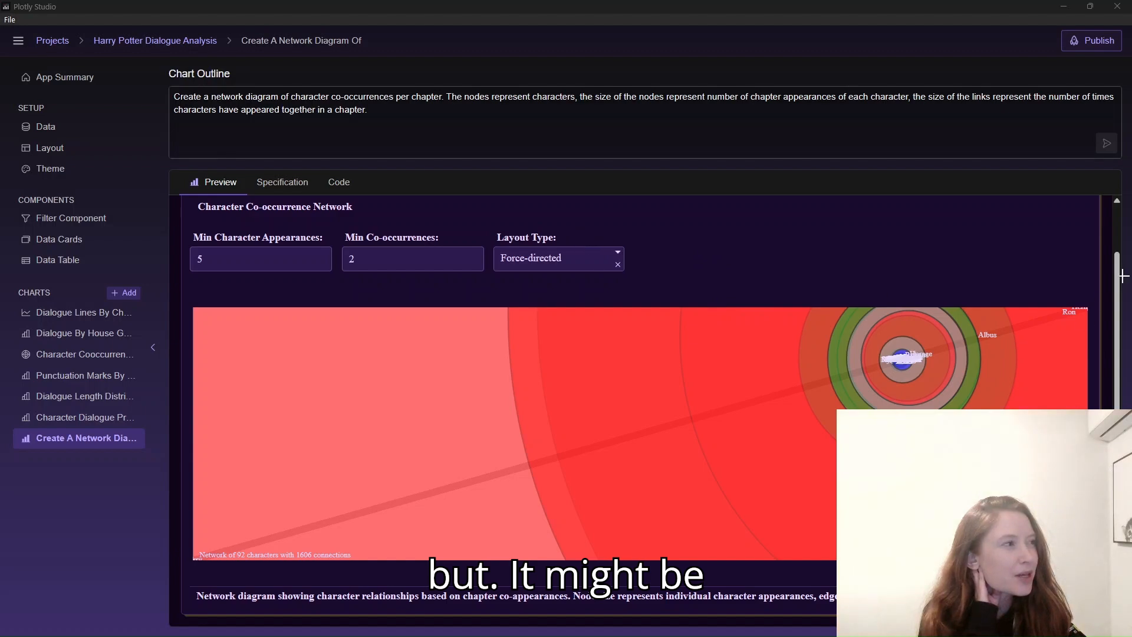
click(338, 265)
scroll(321, 260, up, 1)
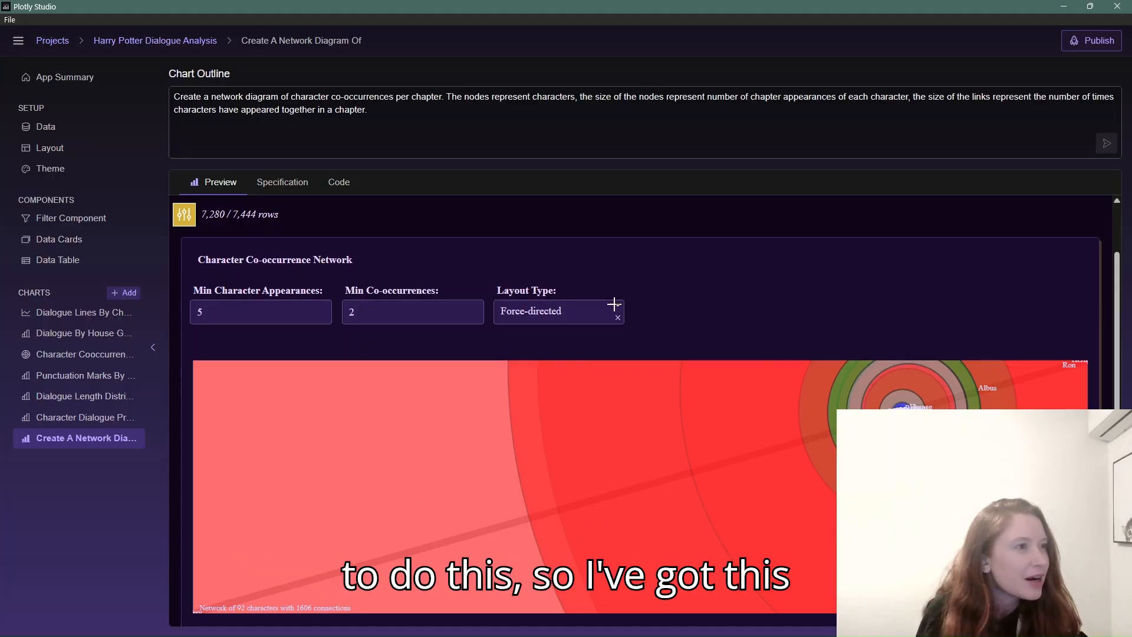
scroll(652, 317, down, 1)
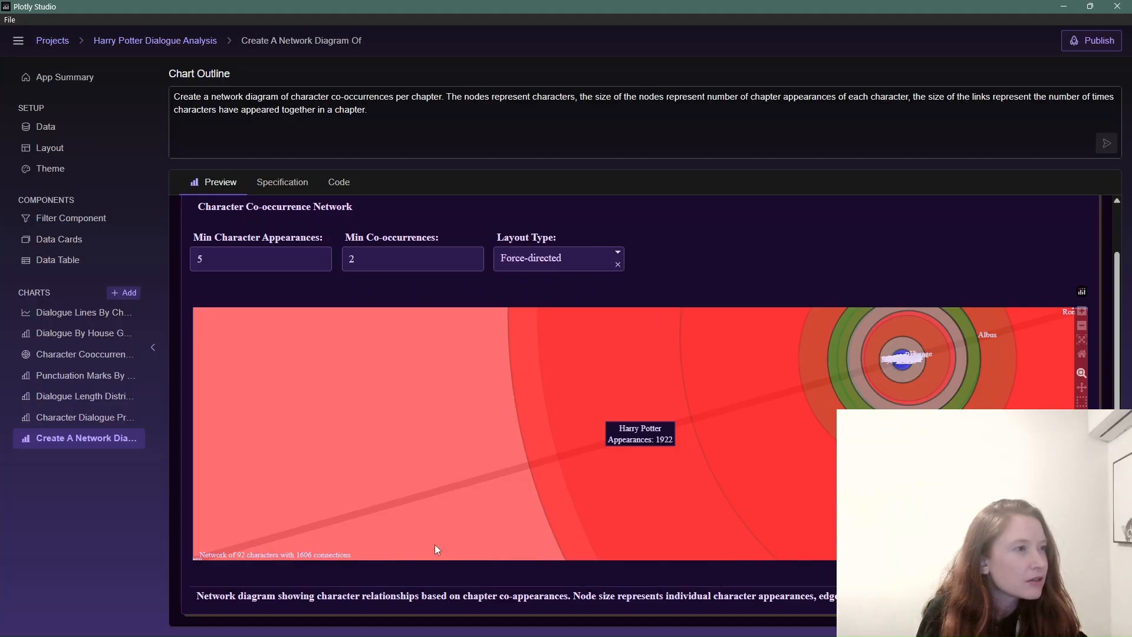
click(619, 255)
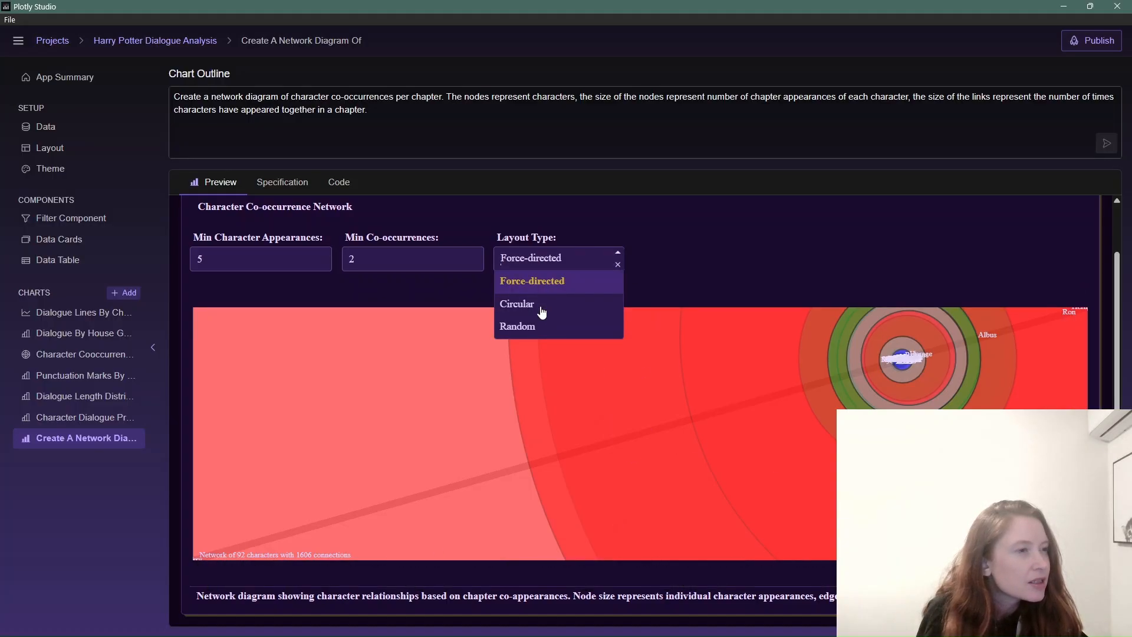
click(525, 301)
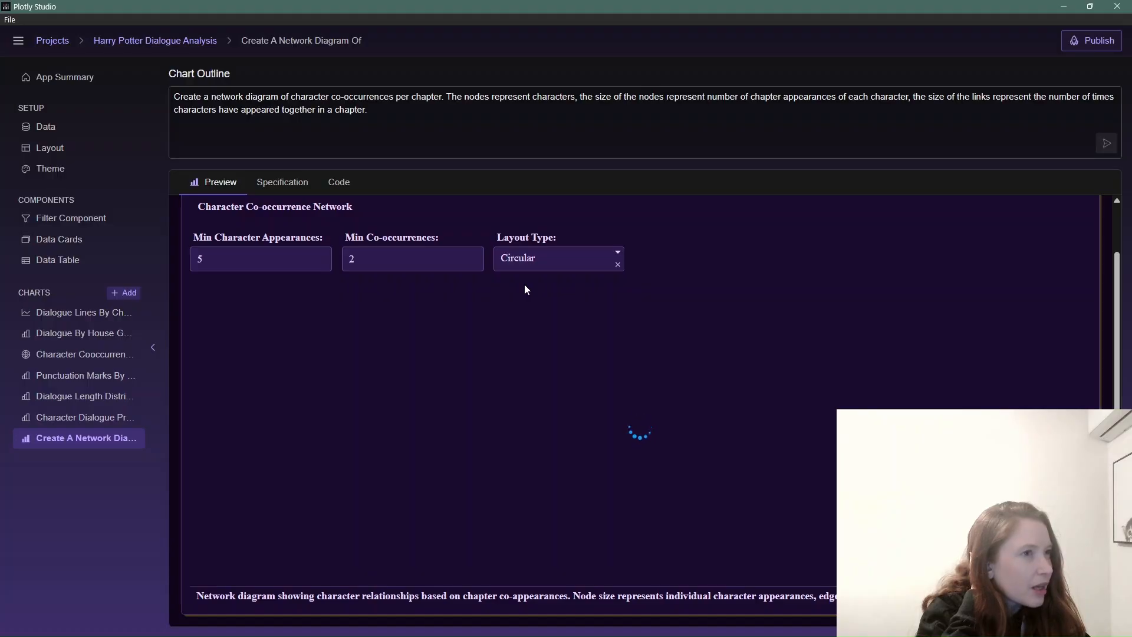
- Examine the circular co-occurrence network together with its minimum appearance and co-occurrence settings
click(227, 259)
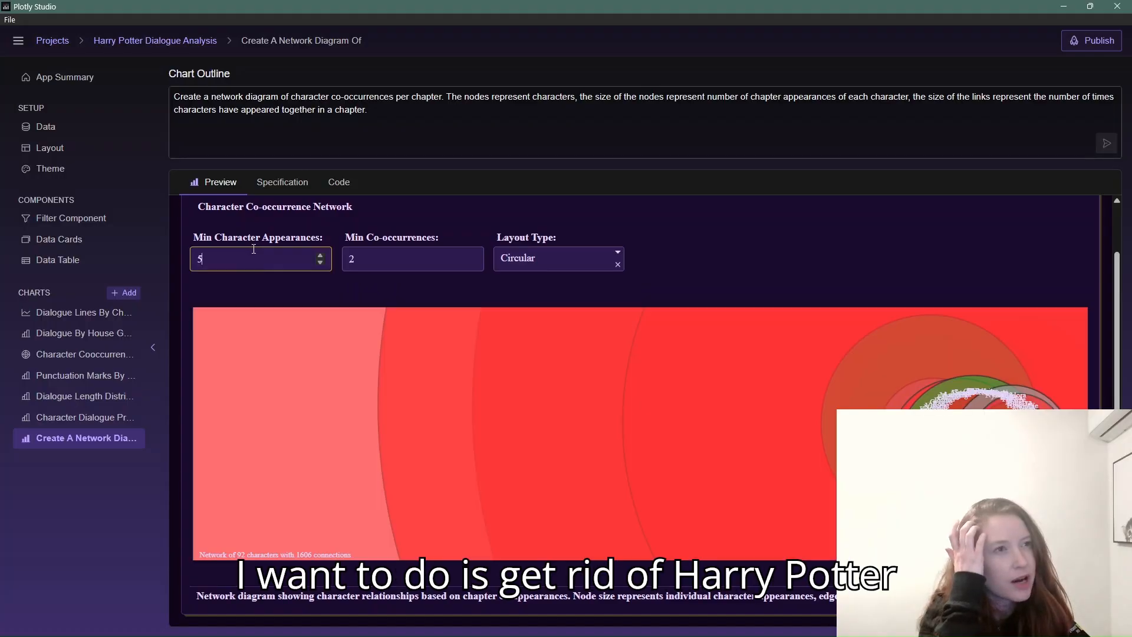
scroll(911, 302, up, 2)
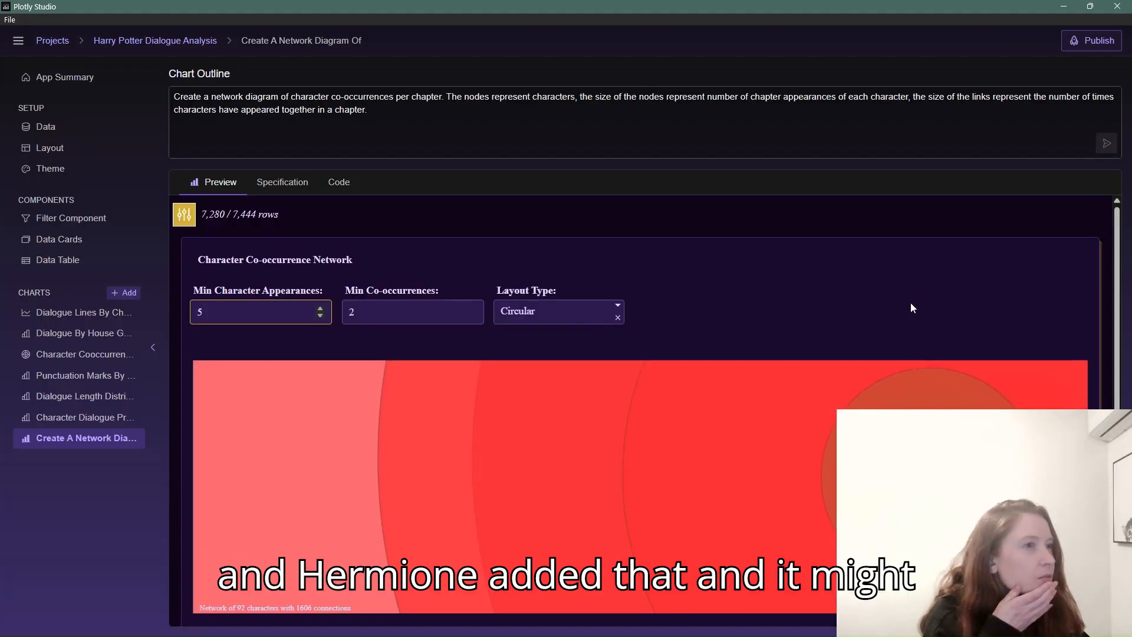
scroll(911, 303, down, 2)
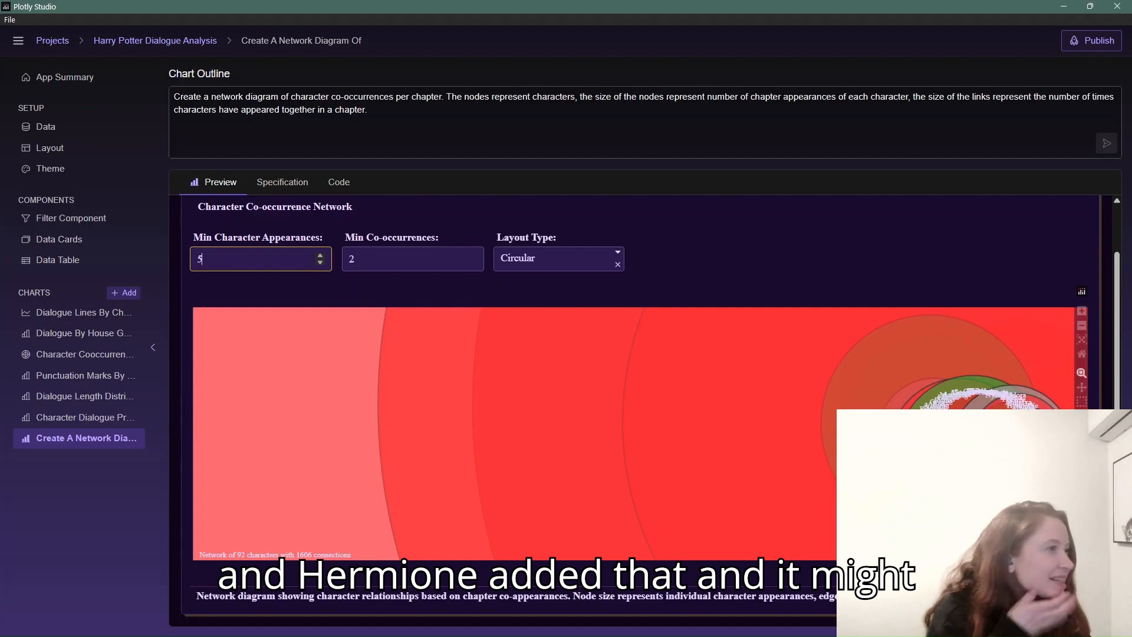
click(1082, 375)
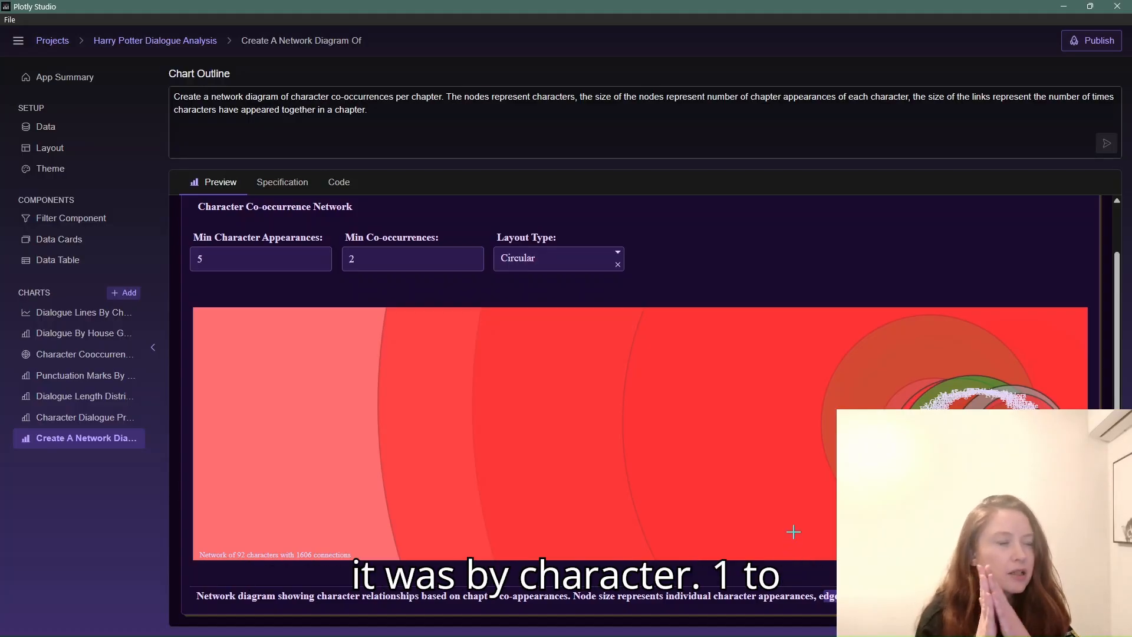
mouse_move(793, 532)
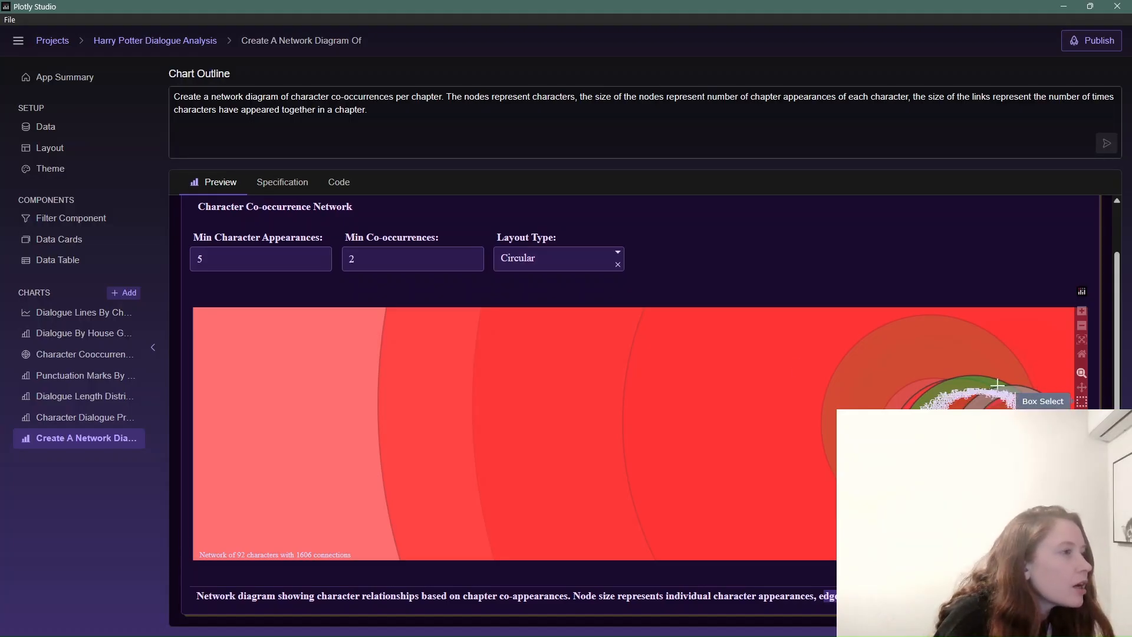
scroll(417, 292, up, 1)
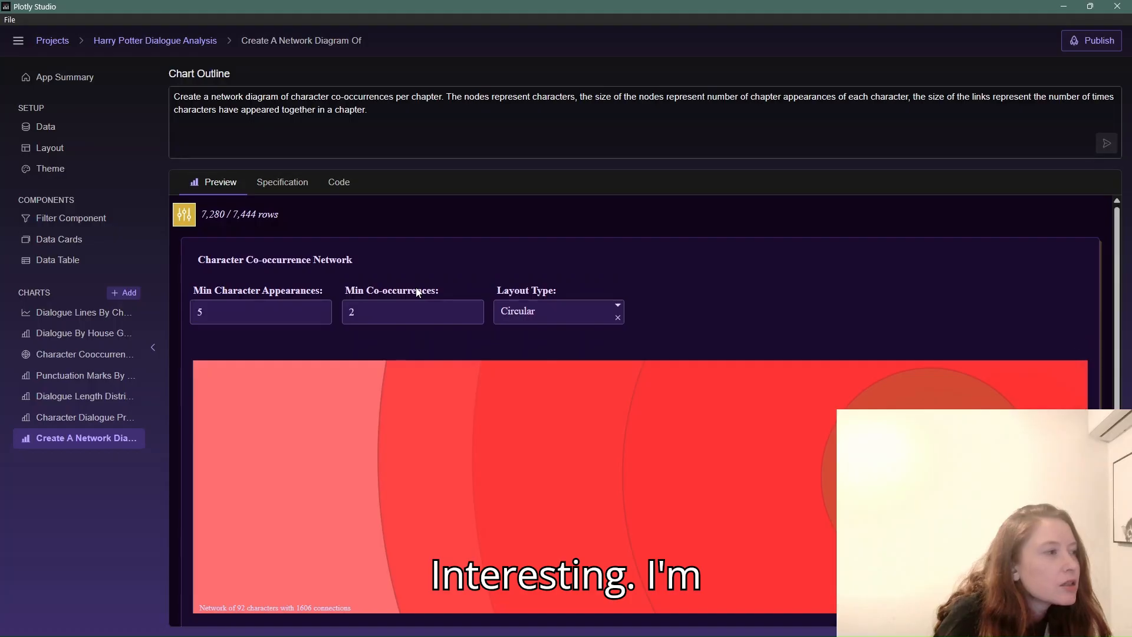
scroll(726, 383, down, 1)
scroll(762, 457, up, 1)
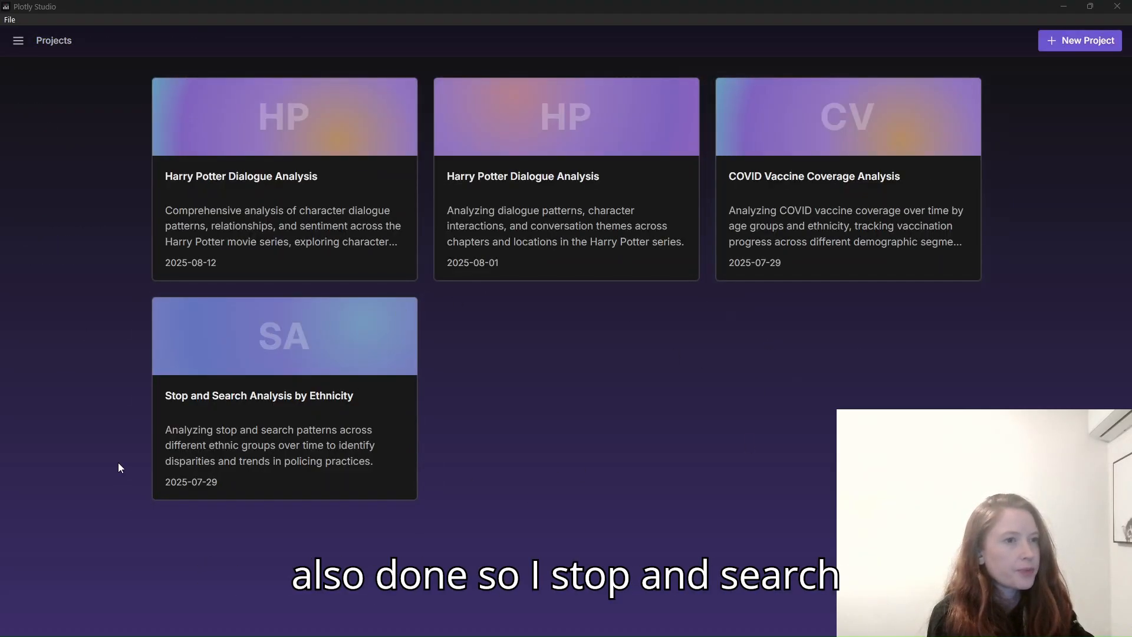
- Open the Stop and Search Analysis by Ethnicity project and inspect the title and subtitle in its dashboard header
click(283, 398)
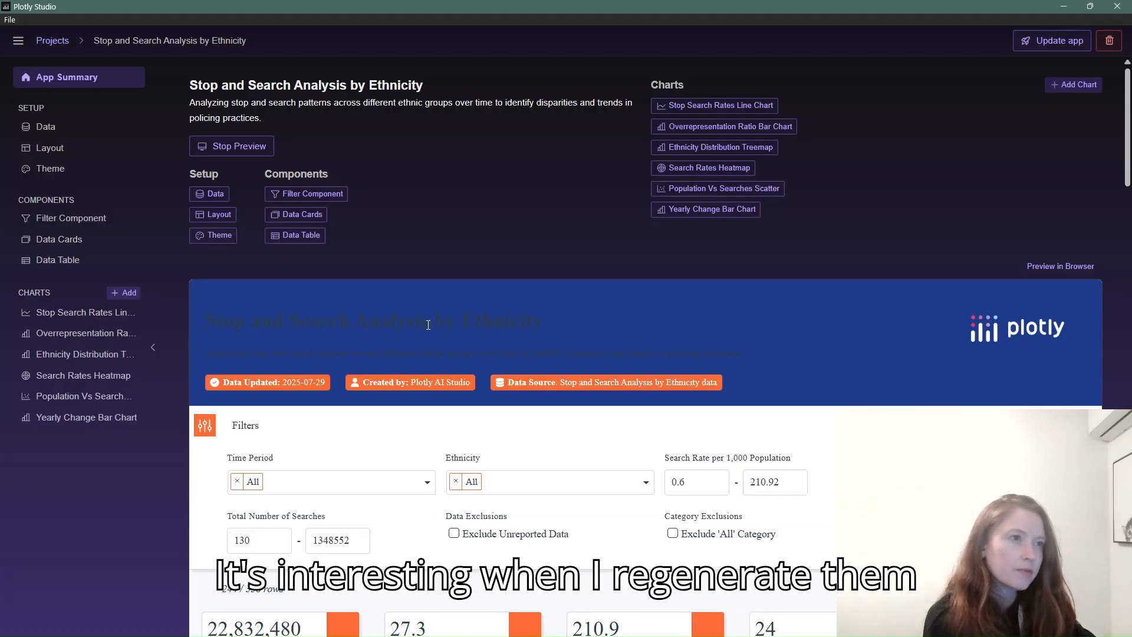
drag(206, 322, 764, 356)
click(803, 349)
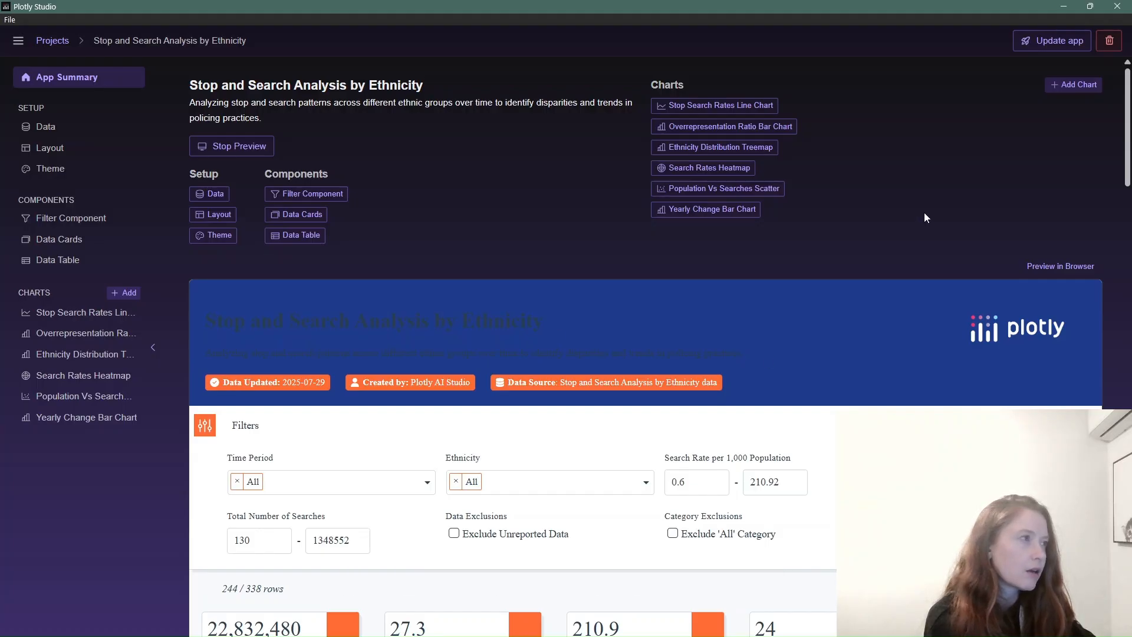
- Review the dashboard's total searches card and its search rate, ethnicity and time period filters
scroll(942, 204, down, 1)
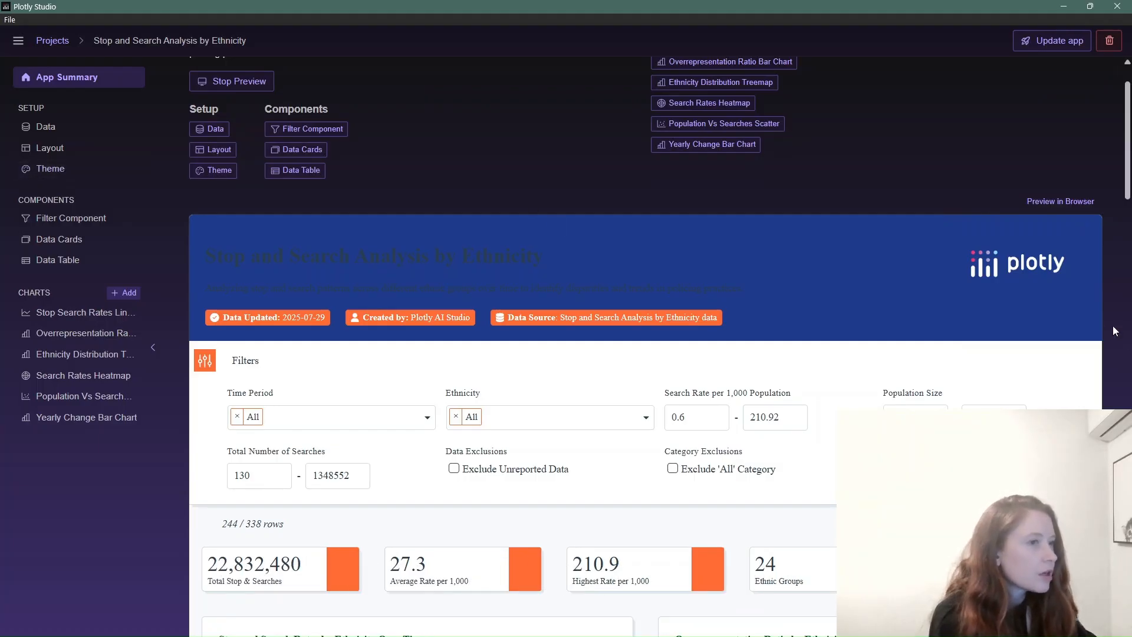
scroll(1113, 325, down, 3)
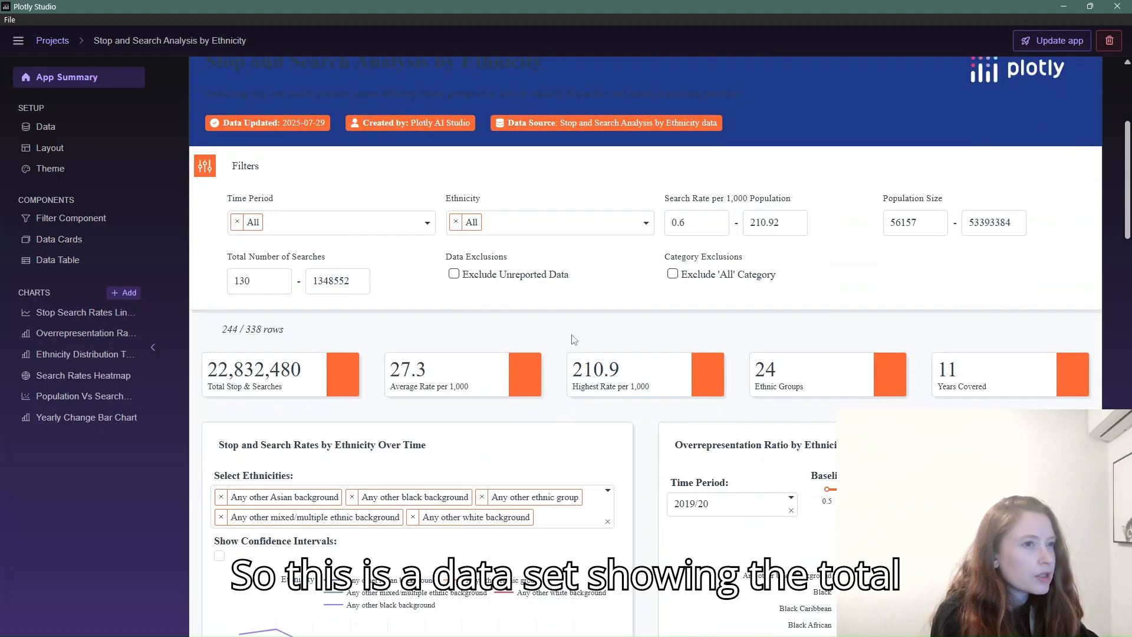
drag(206, 369, 309, 373)
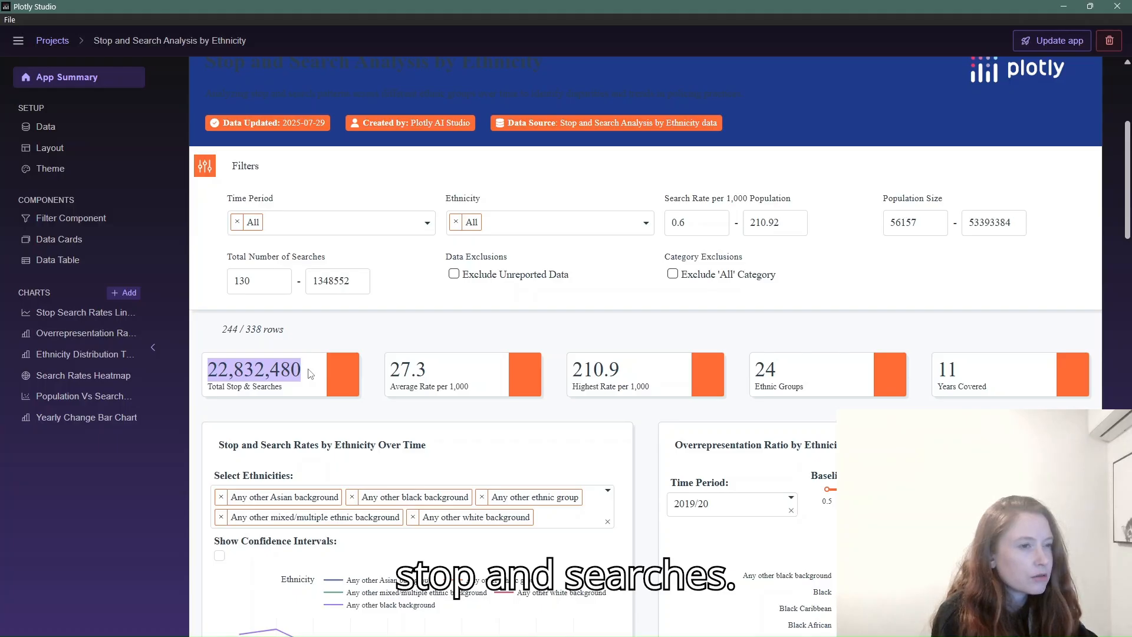
click(511, 338)
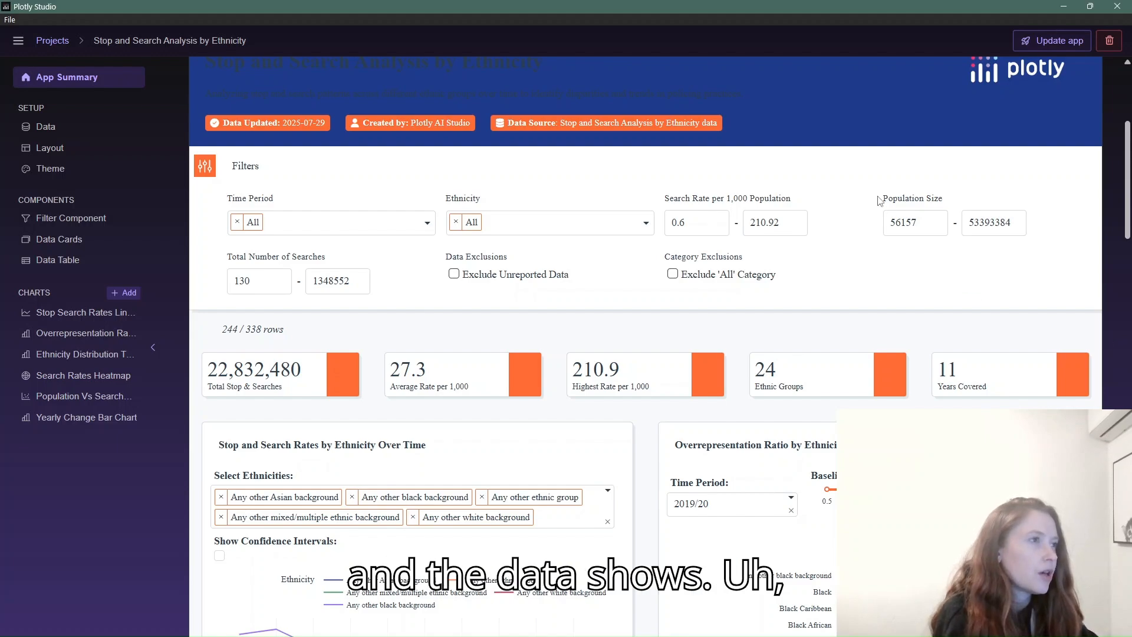
double_click(687, 199)
drag(729, 202, 814, 206)
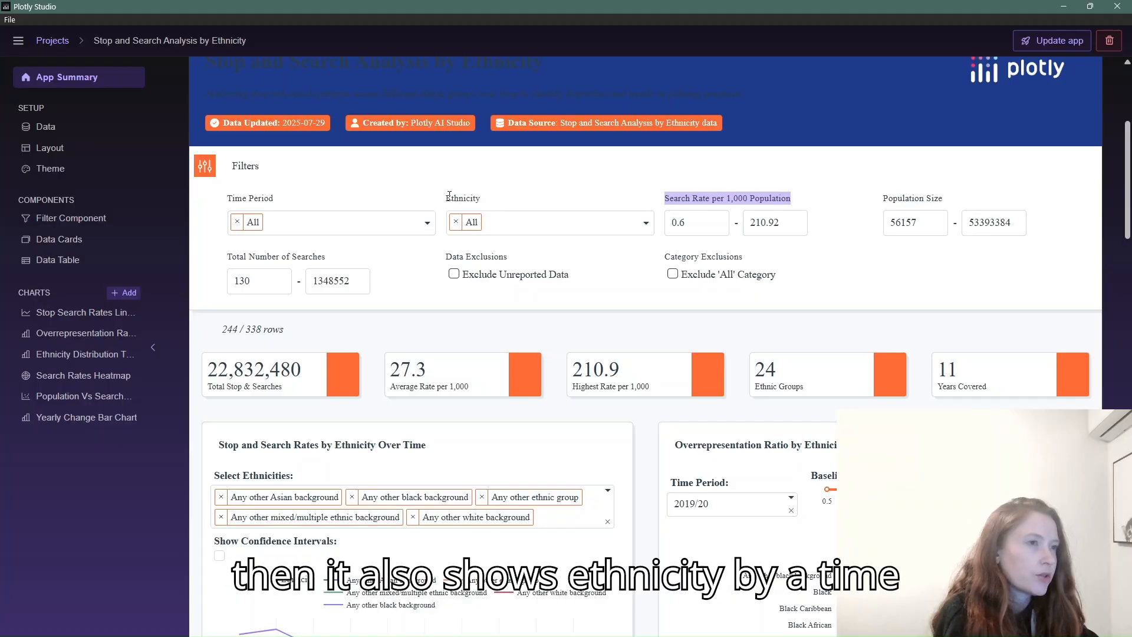
drag(439, 205, 508, 202)
drag(319, 206, 216, 203)
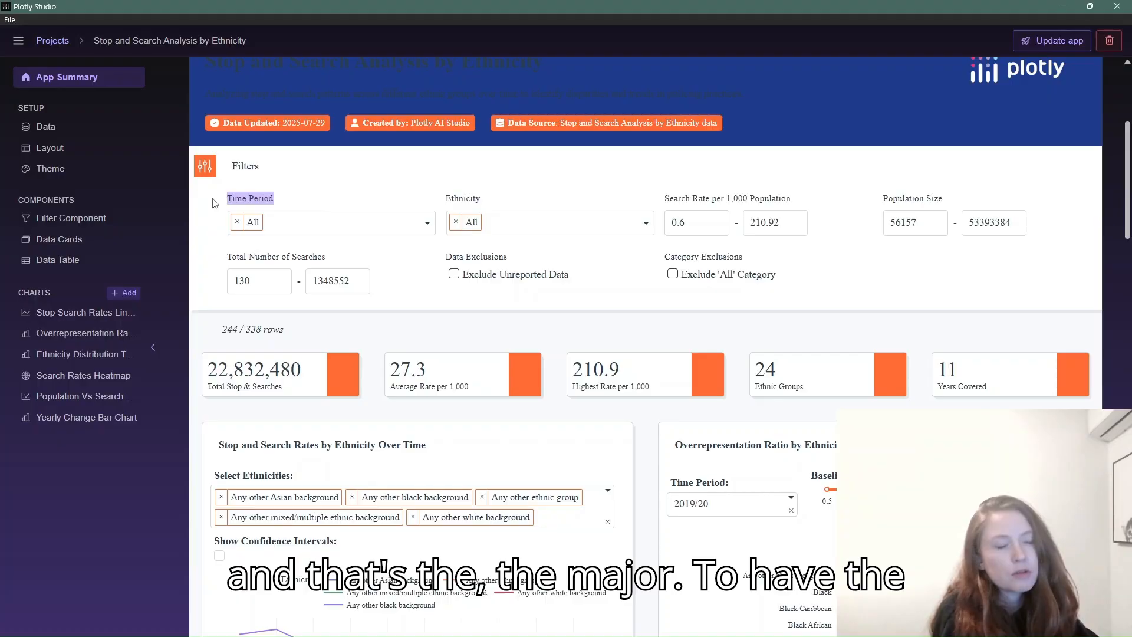
click(986, 323)
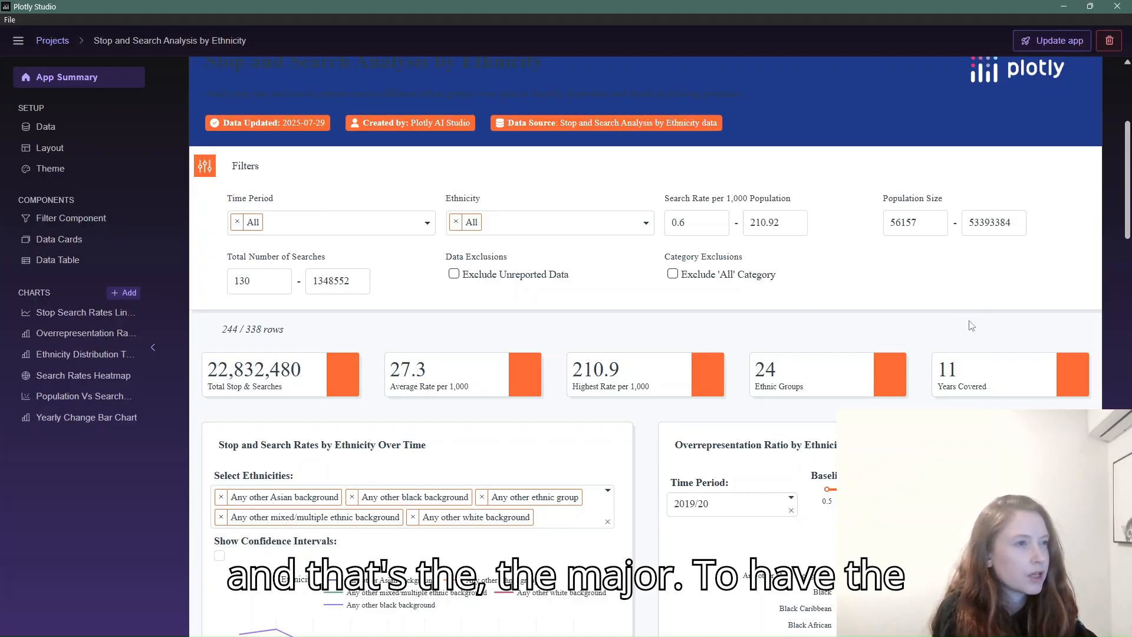
- Examine the line chart of stop and search rates over time and browse its selectable ethnicities
scroll(972, 324, down, 1)
scroll(1018, 355, down, 4)
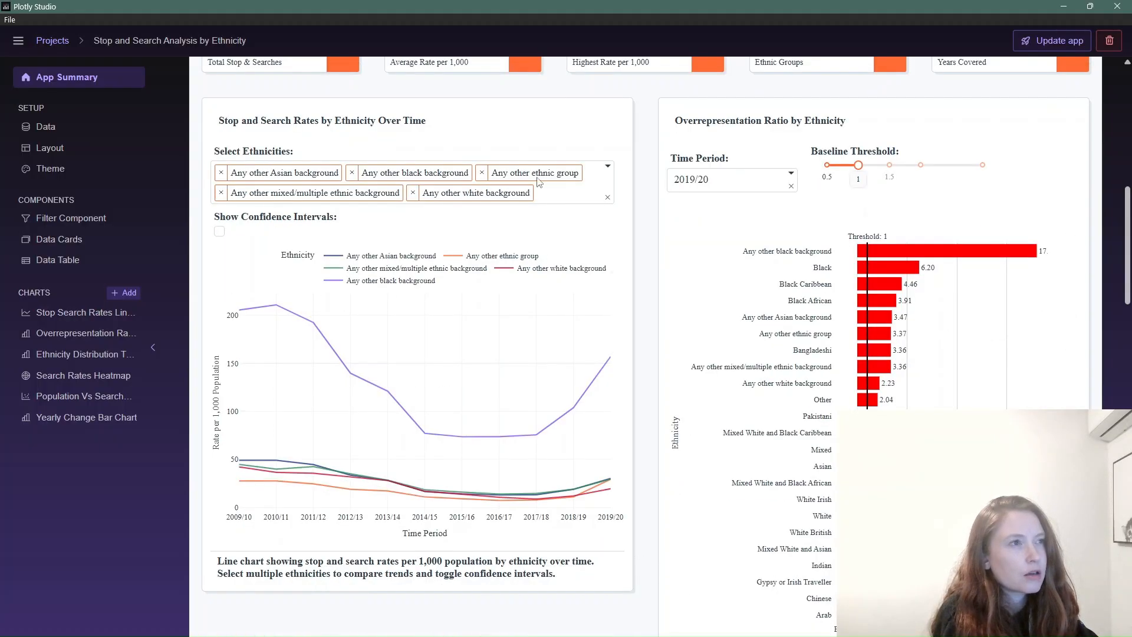
mouse_move(429, 401)
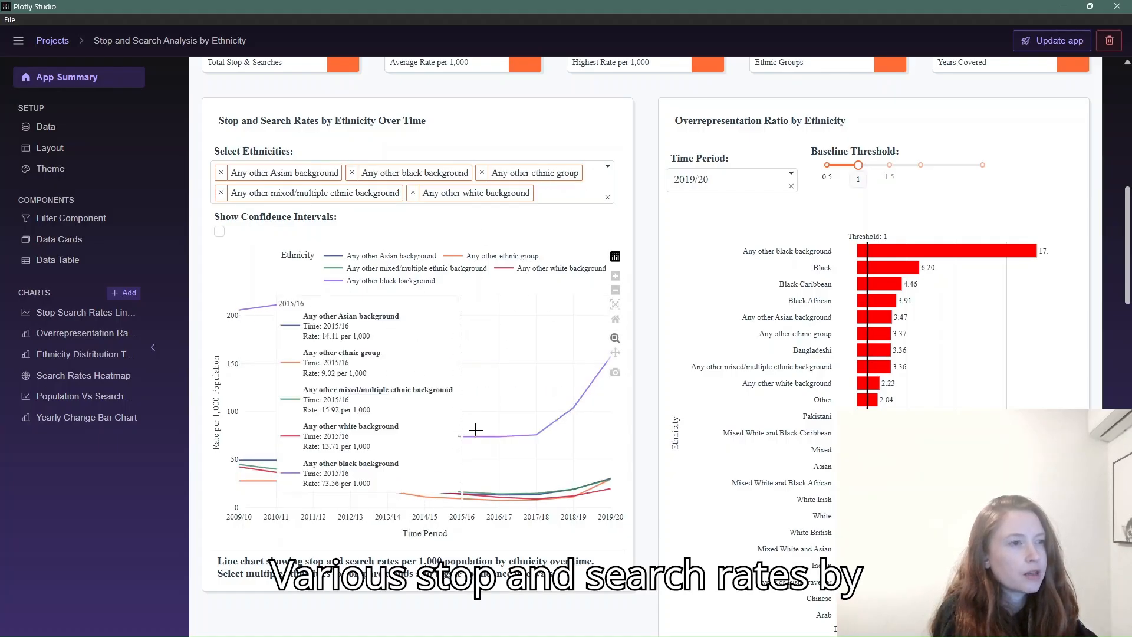
click(609, 171)
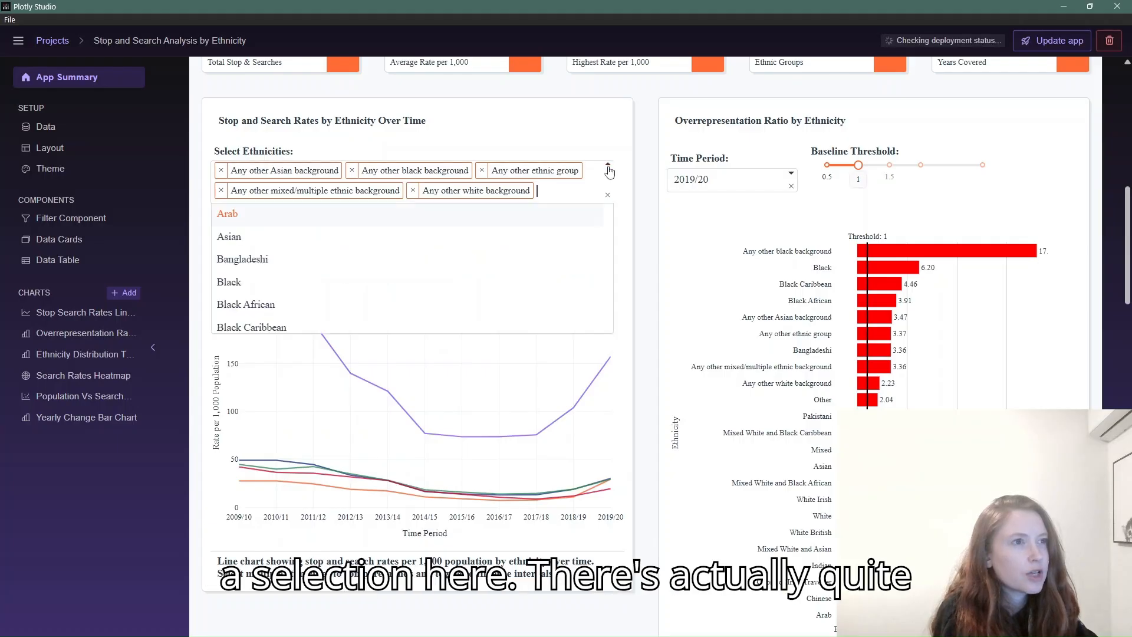
scroll(463, 275, down, 5)
scroll(470, 276, up, 5)
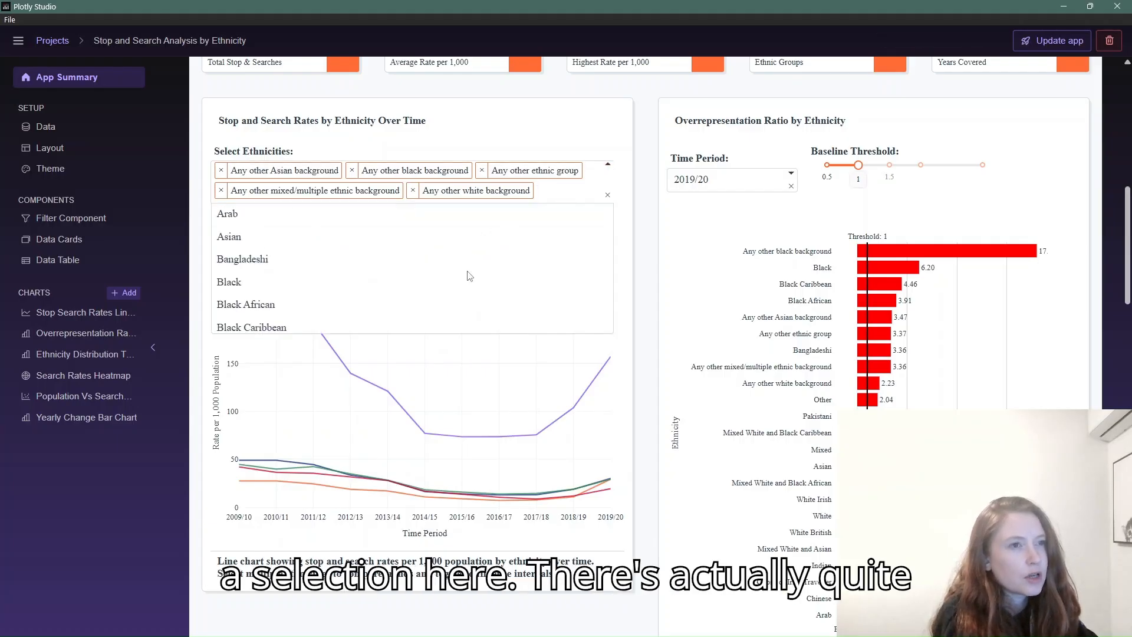
click(600, 202)
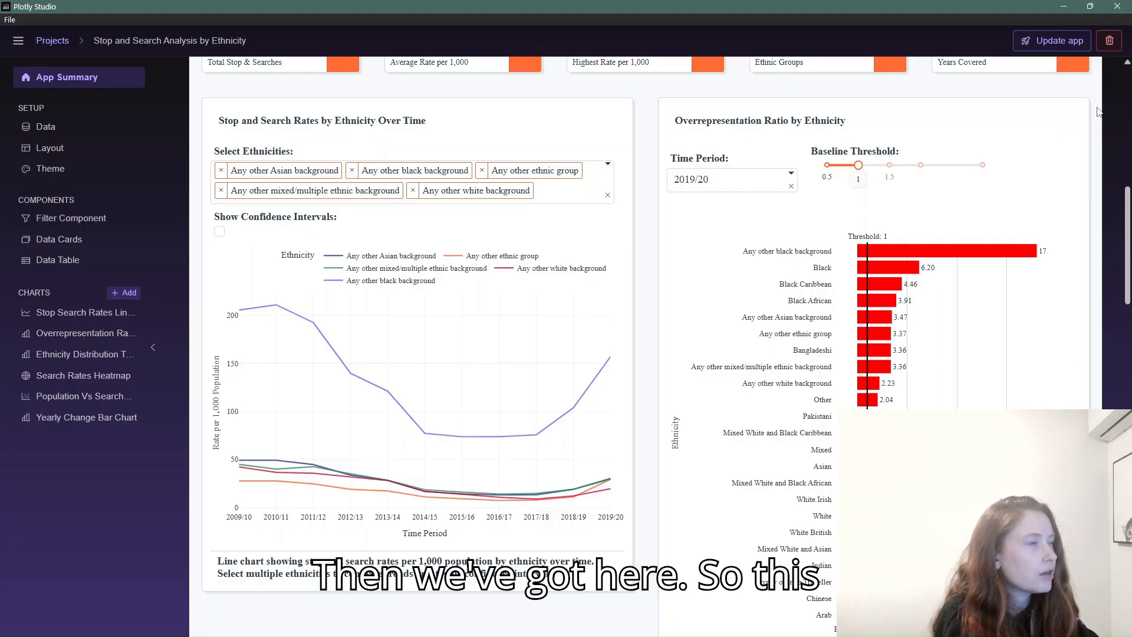
- Examine the Overrepresentation Ratio by Ethnicity bar chart and its title
scroll(1094, 118, up, 5)
scroll(1094, 121, down, 4)
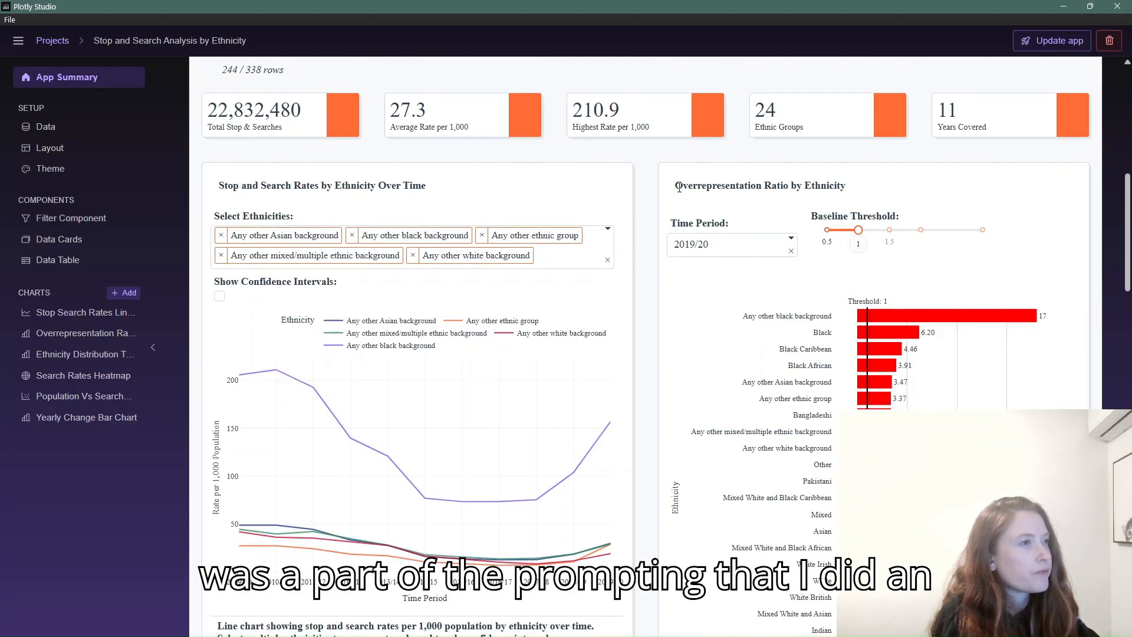
drag(679, 187, 851, 183)
click(897, 161)
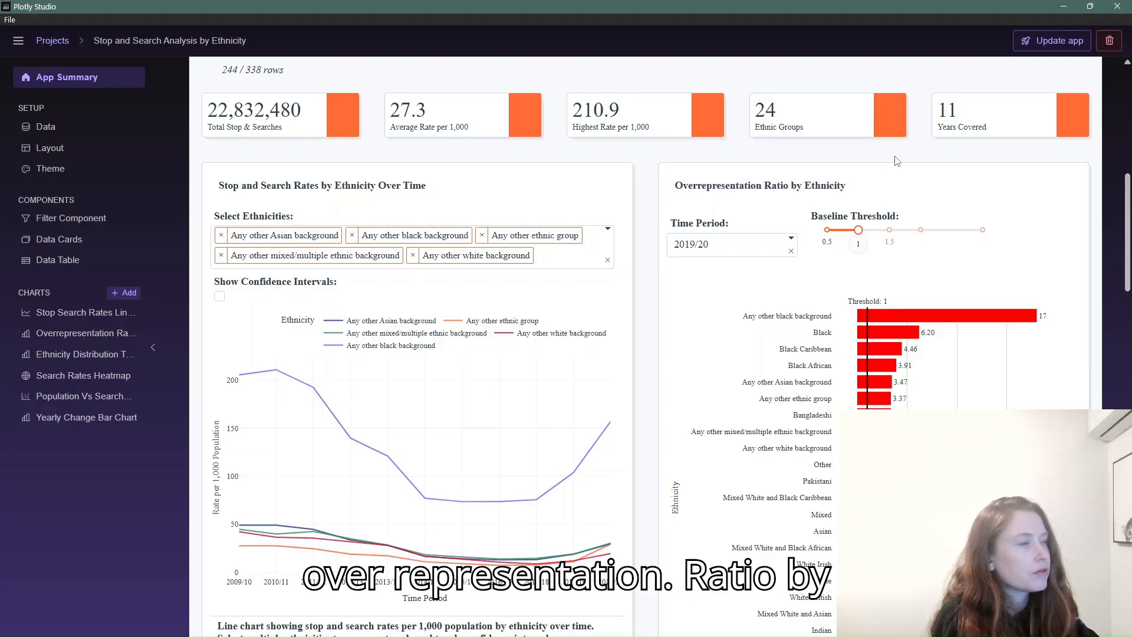
scroll(1098, 163, down, 1)
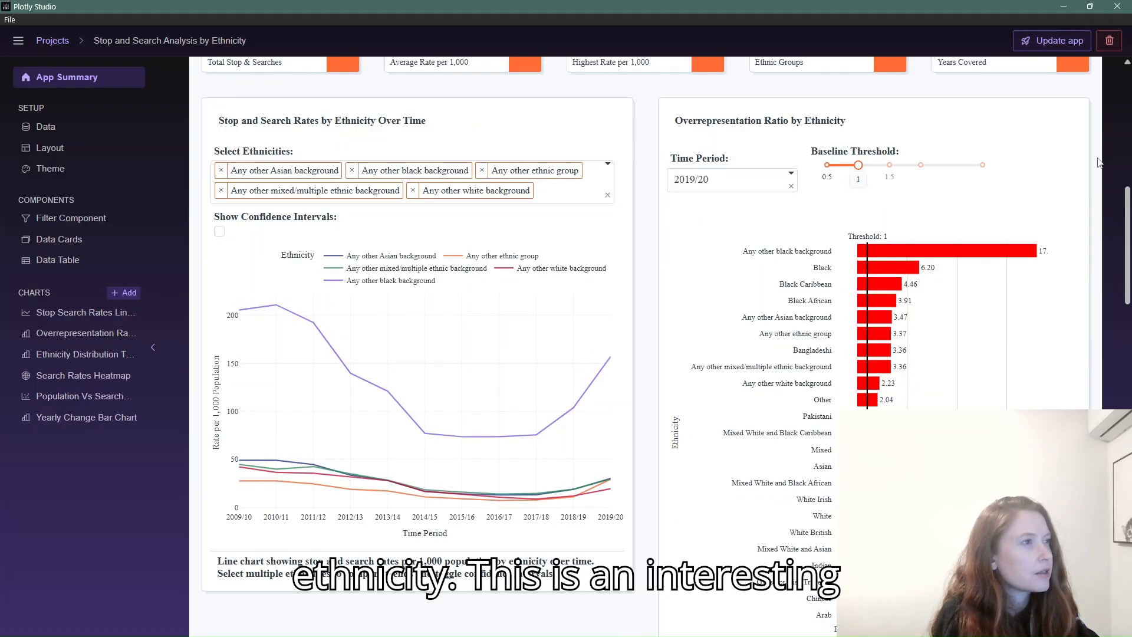
scroll(1098, 162, down, 1)
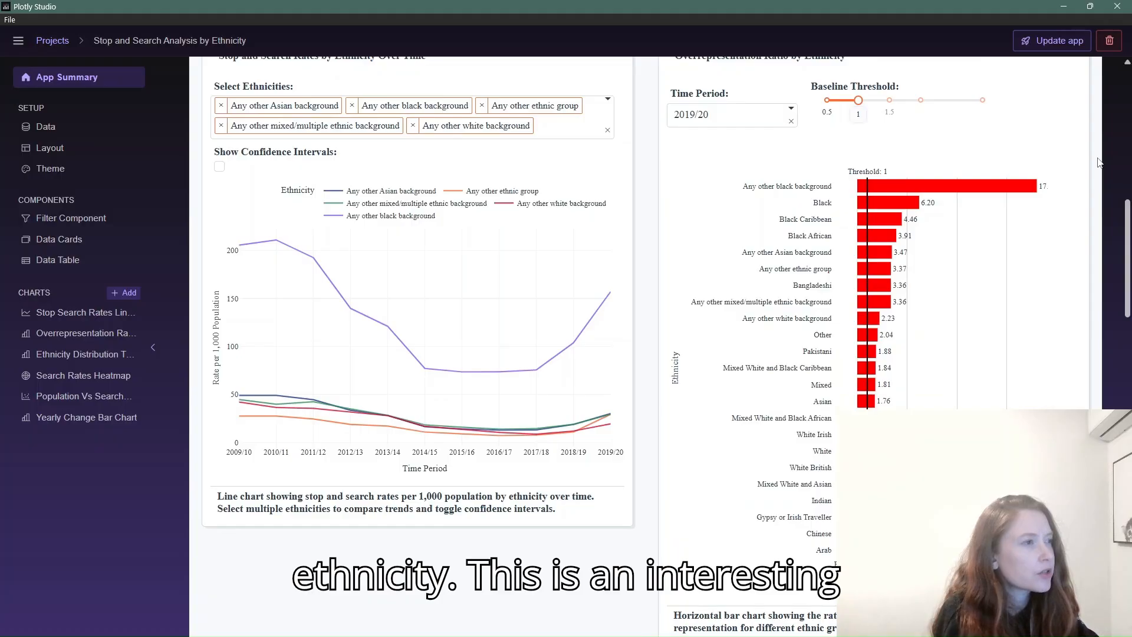
- Set the Overrepresentation Ratio chart's baseline threshold to 1.5 and its time period to 2018/19
scroll(1098, 163, up, 1)
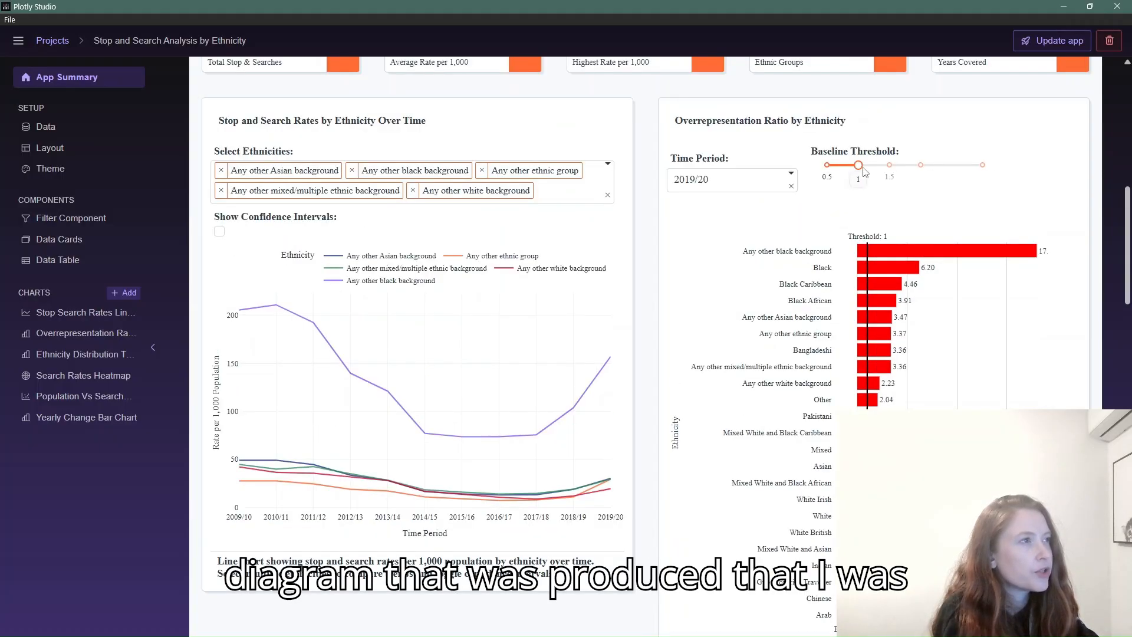
drag(858, 165, 893, 171)
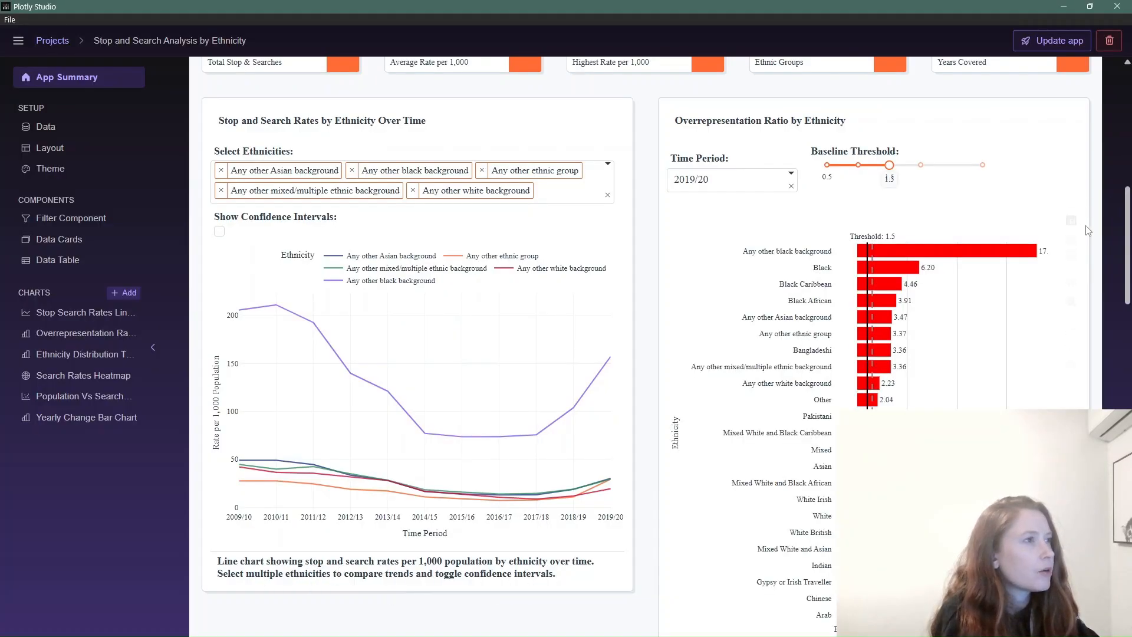
click(788, 177)
scroll(746, 289, up, 2)
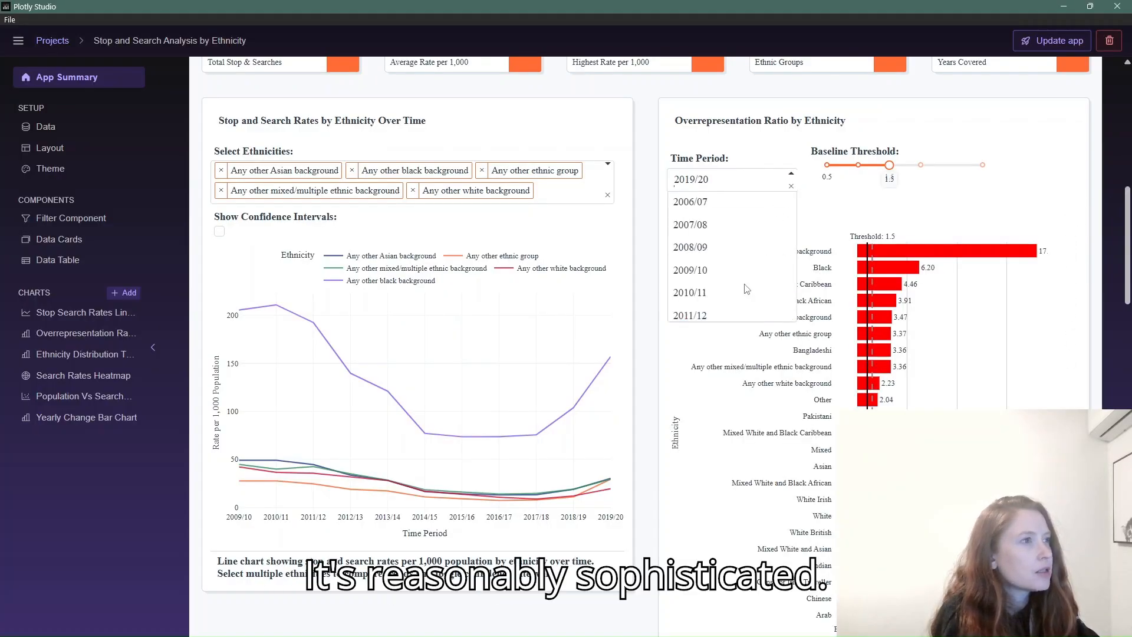
scroll(748, 288, down, 2)
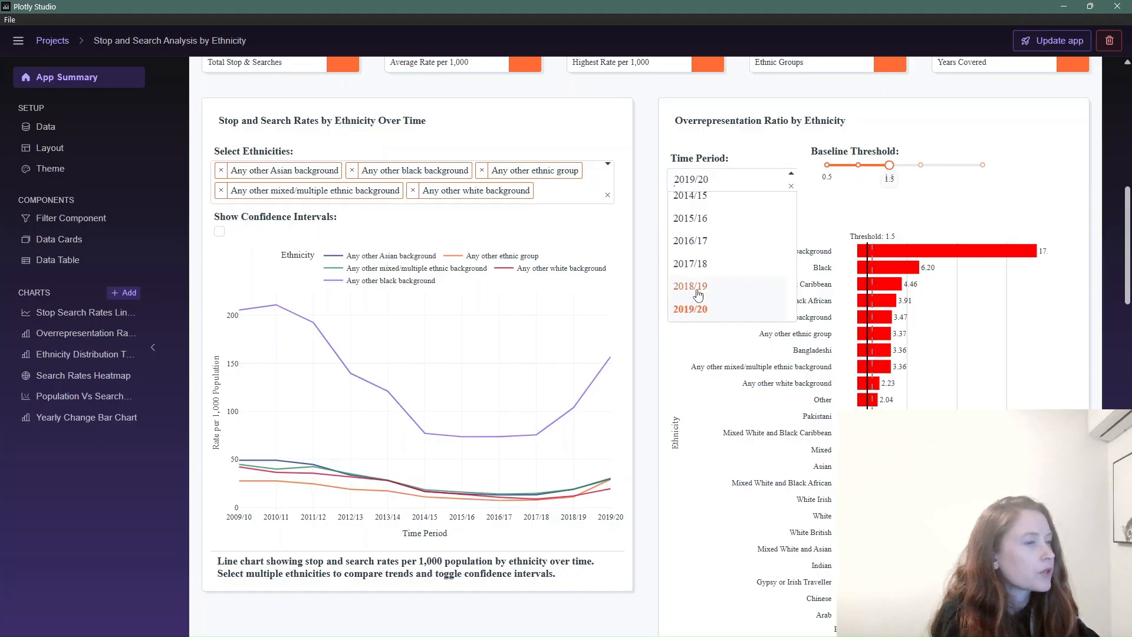
click(763, 286)
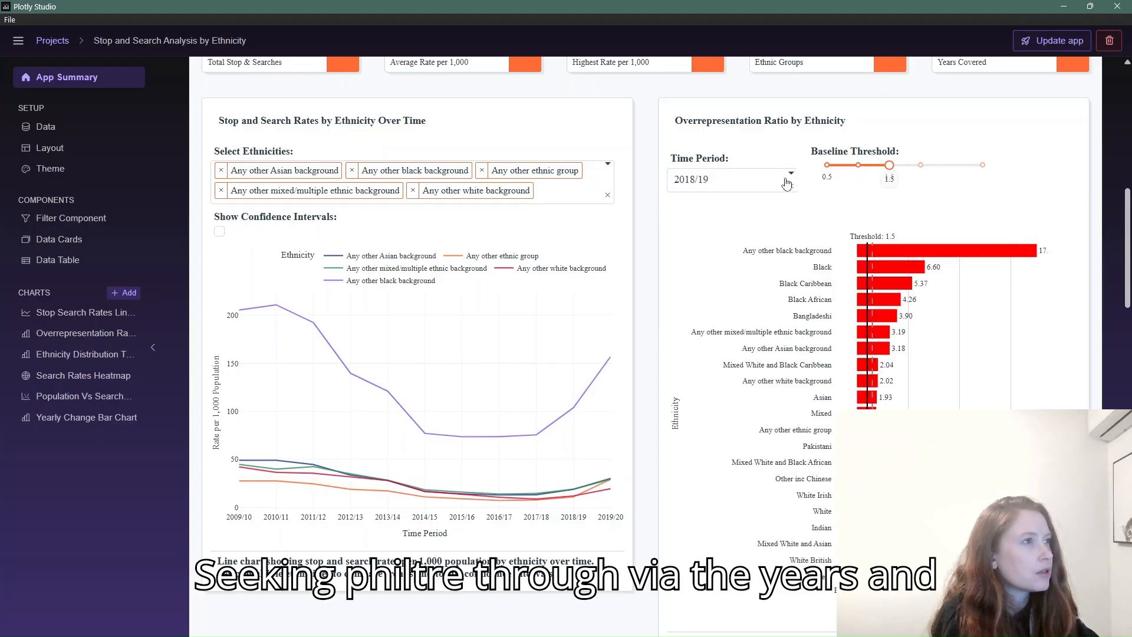
- Read the description beneath the Overrepresentation Ratio by Ethnicity chart and review the chart's bars
scroll(1026, 313, down, 2)
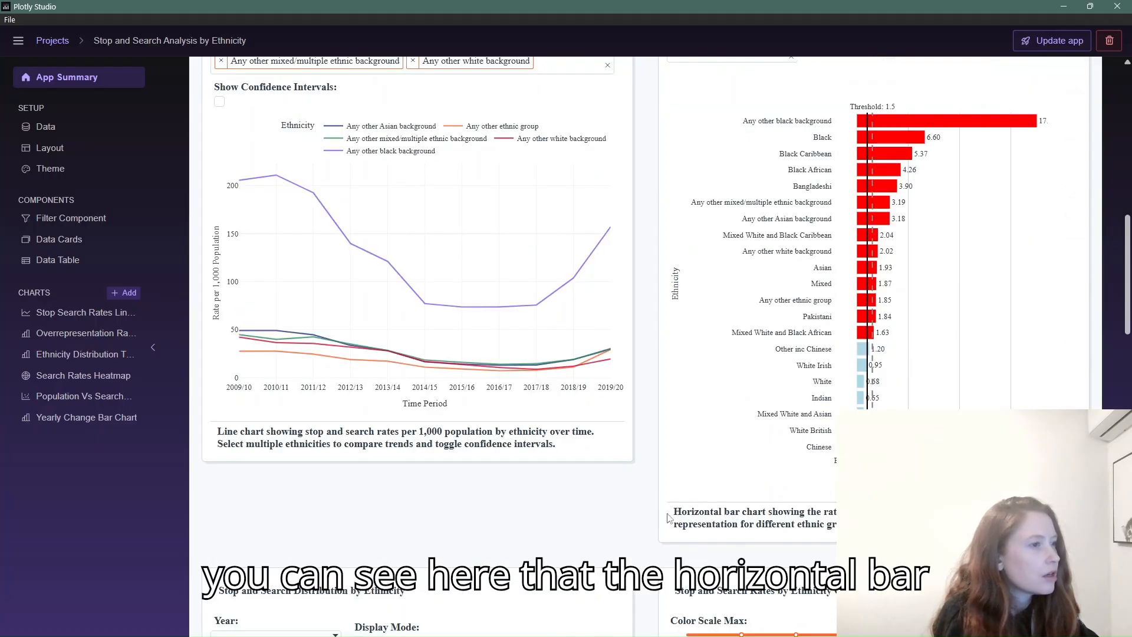
drag(681, 513, 841, 513)
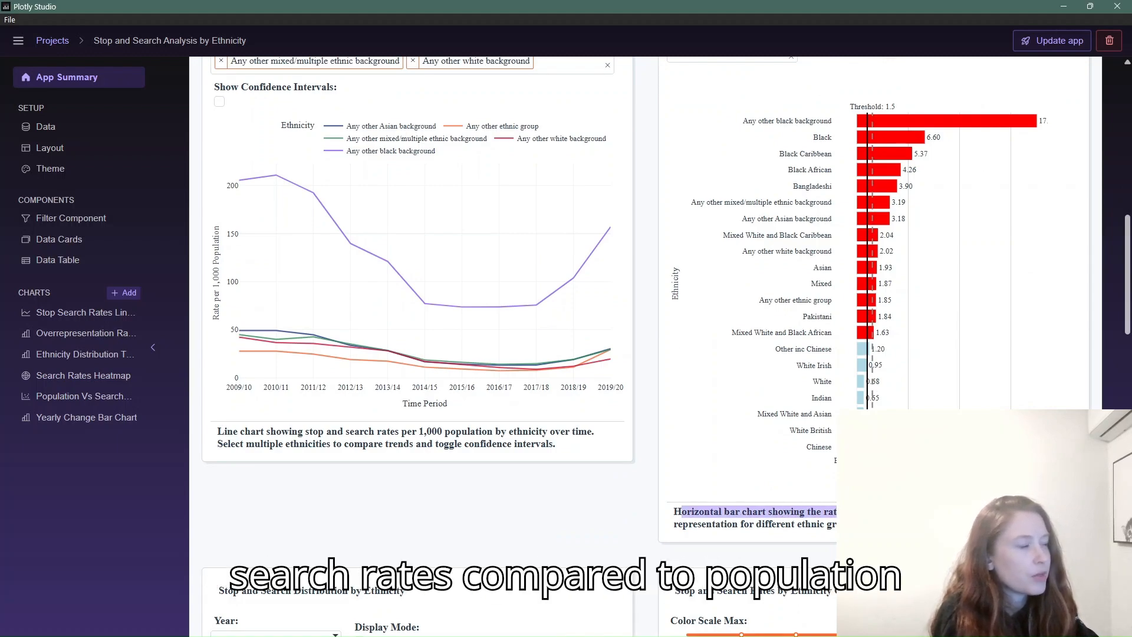
mouse_move(840, 512)
mouse_down()
mouse_move(767, 527)
mouse_move(849, 526)
mouse_up()
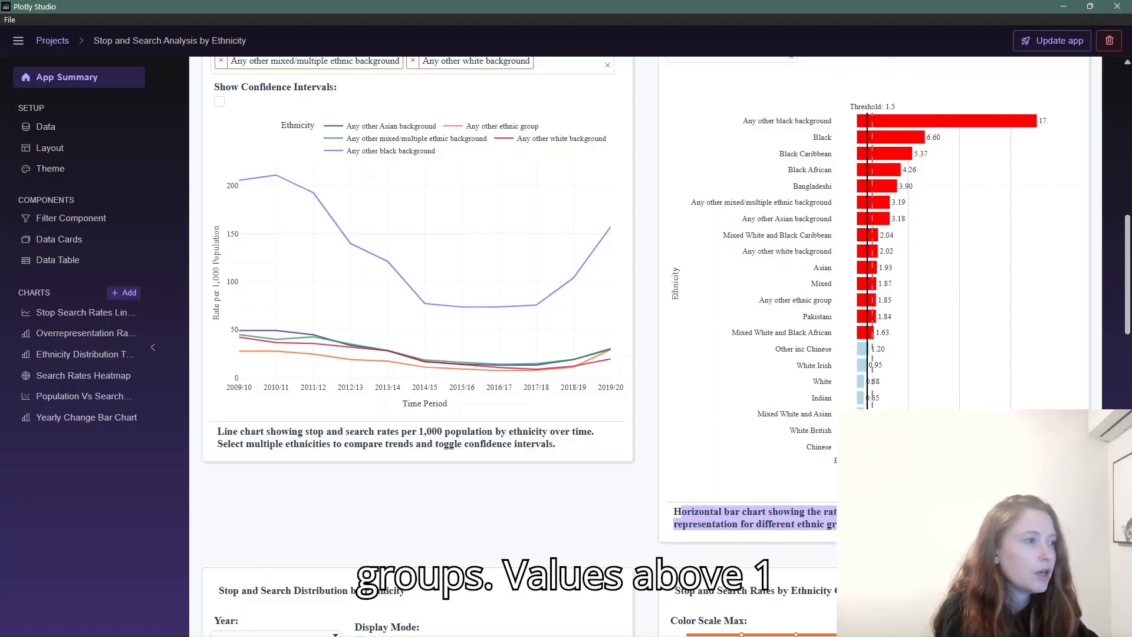
click(873, 525)
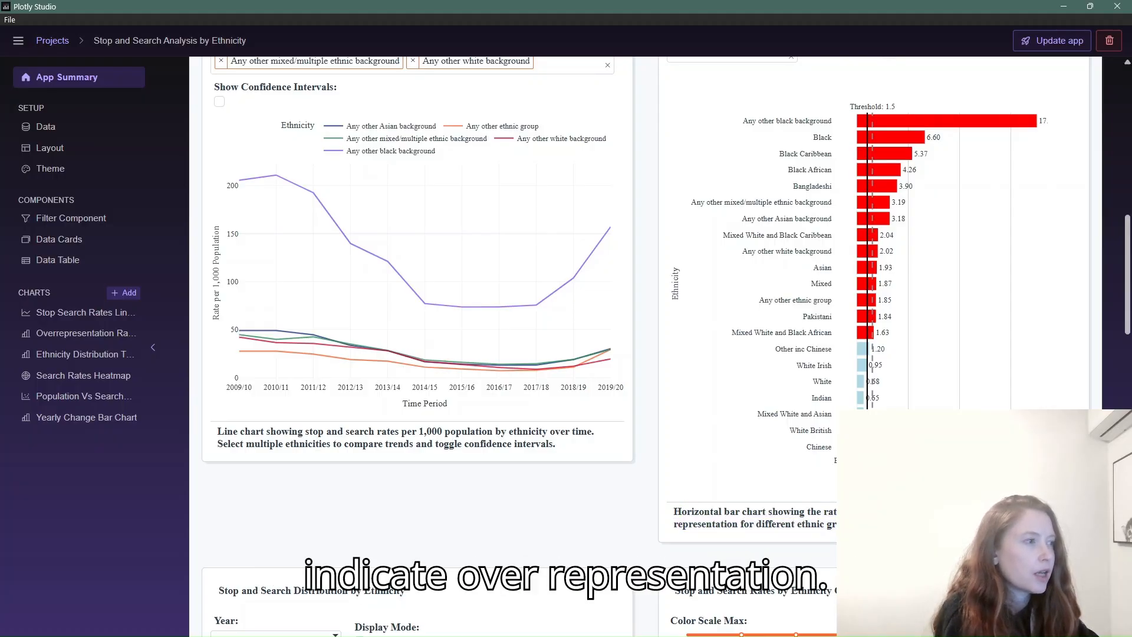
scroll(1003, 248, up, 2)
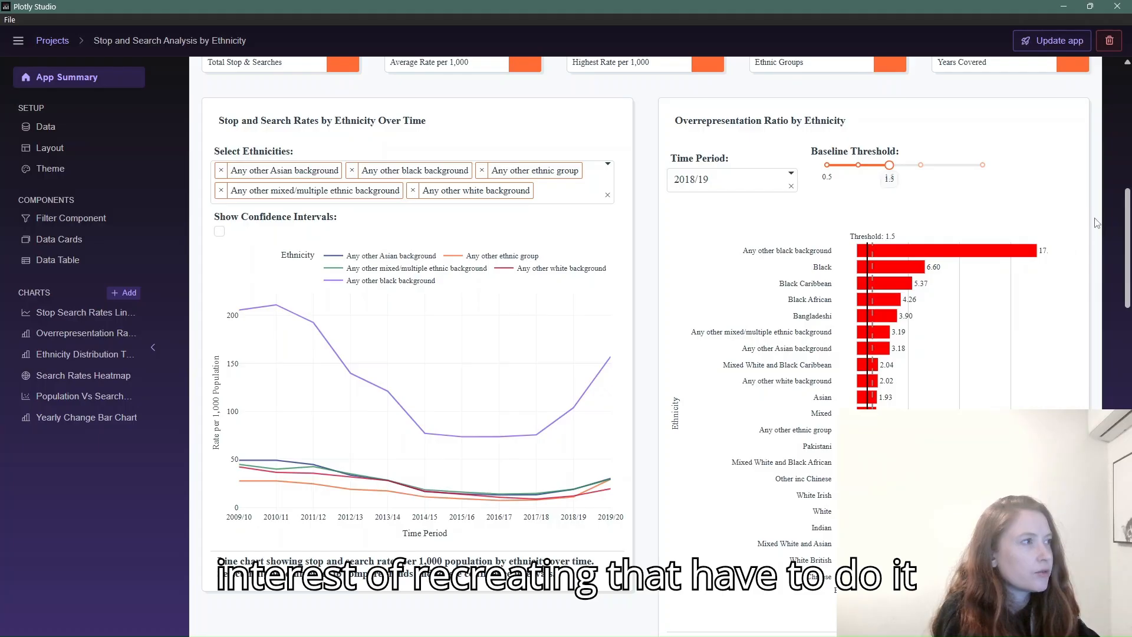
mouse_move(1070, 230)
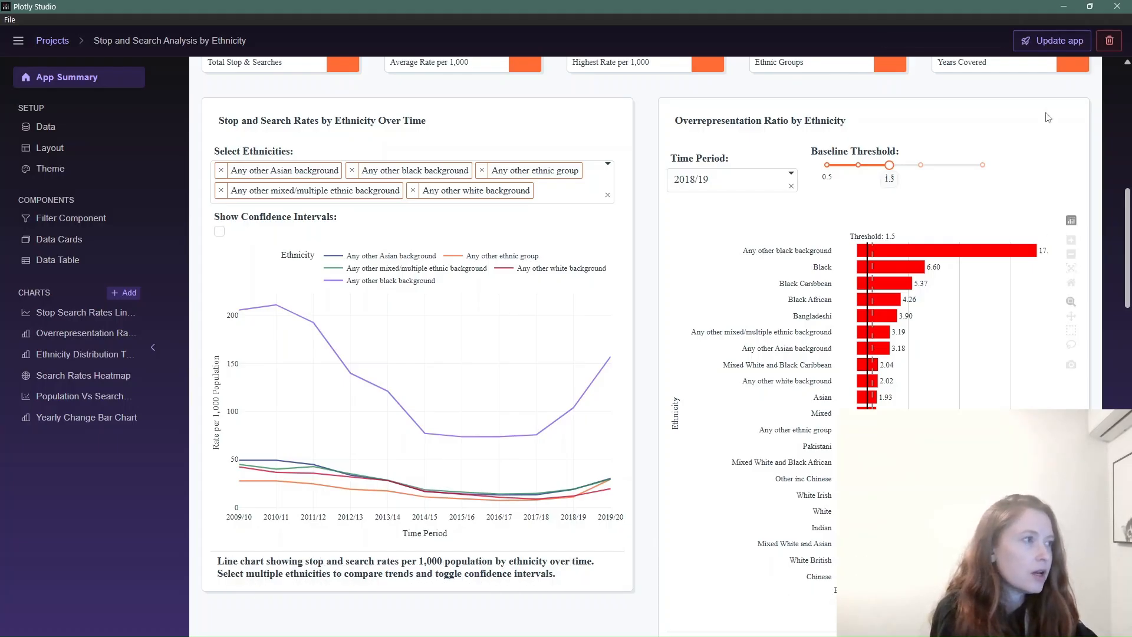
- Filter the Stop and Search Distribution by Ethnicity treemap to 2006/07, and then change its year to 2009/10
scroll(1094, 163, down, 8)
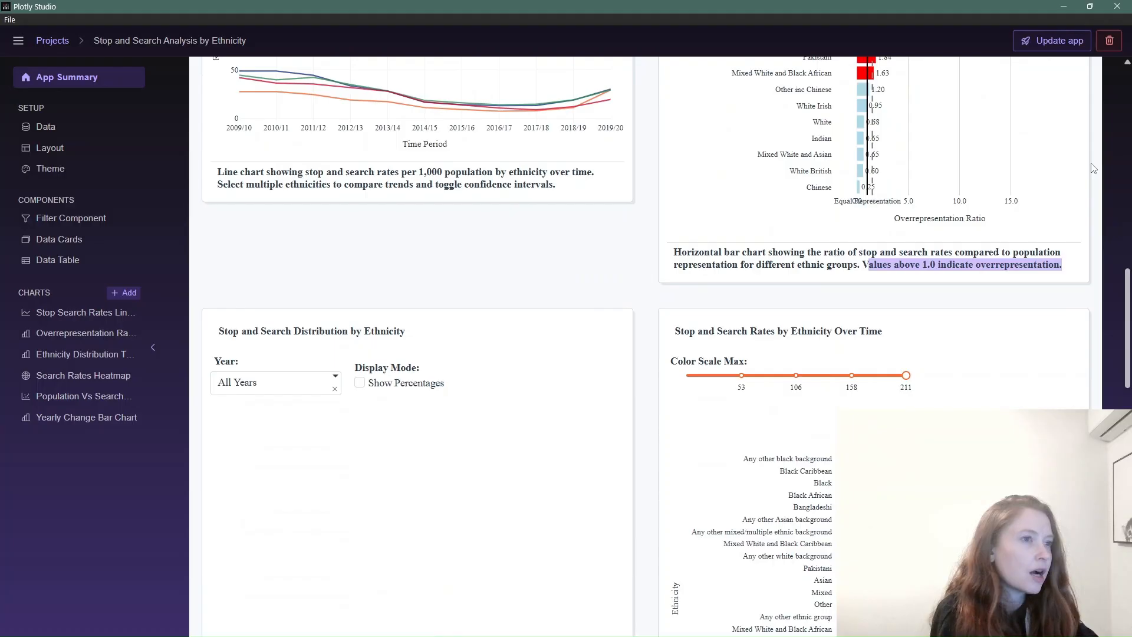
scroll(1094, 168, down, 1)
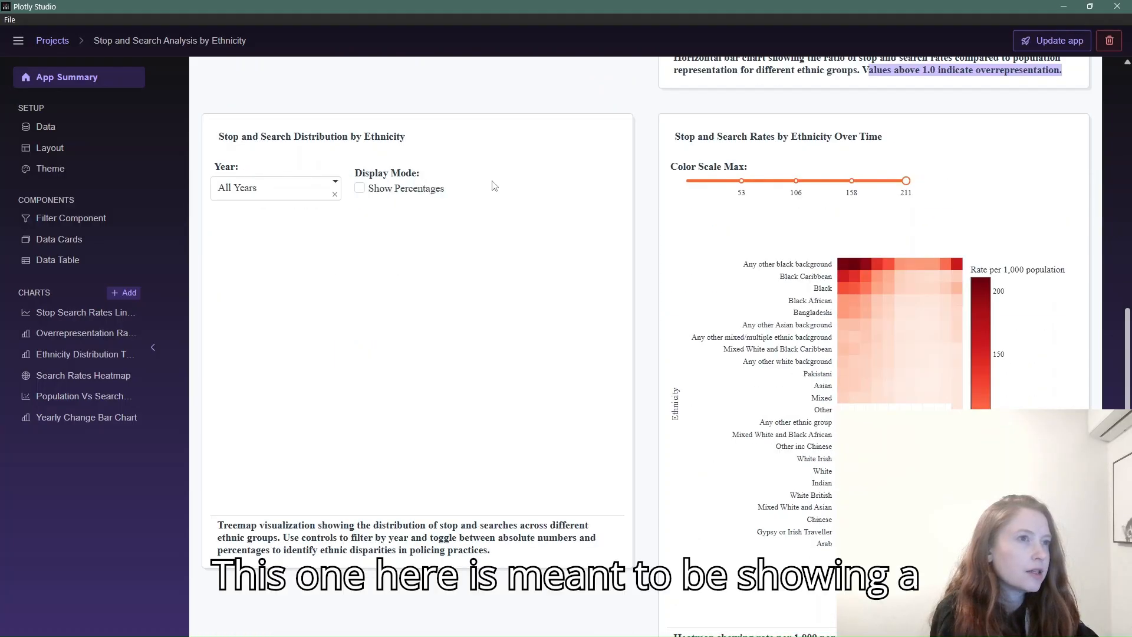
click(337, 184)
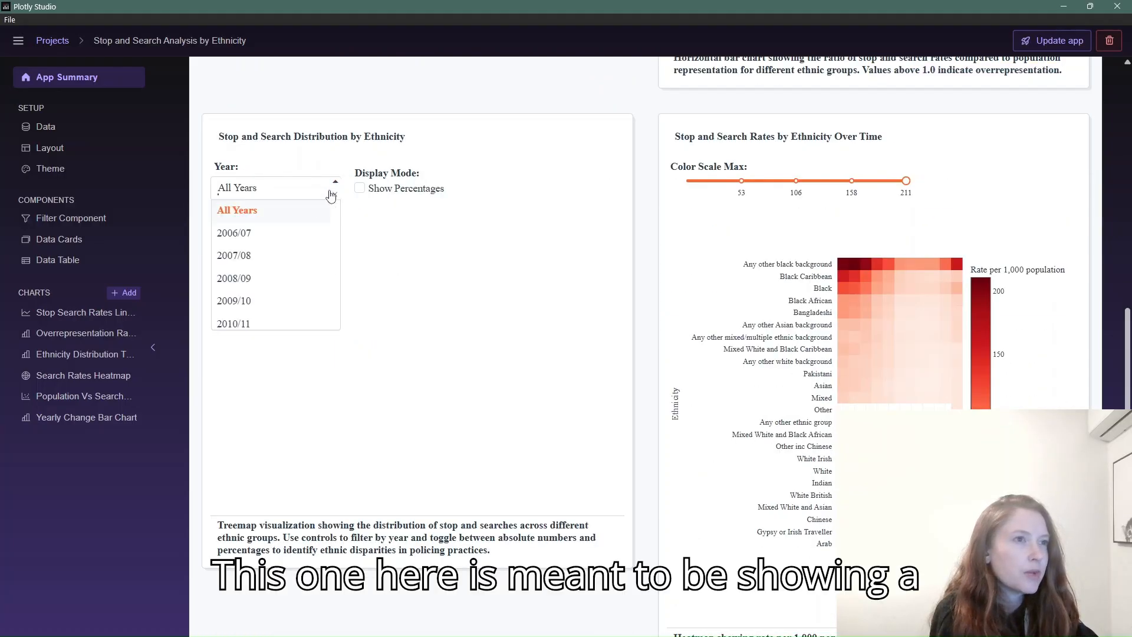
click(245, 231)
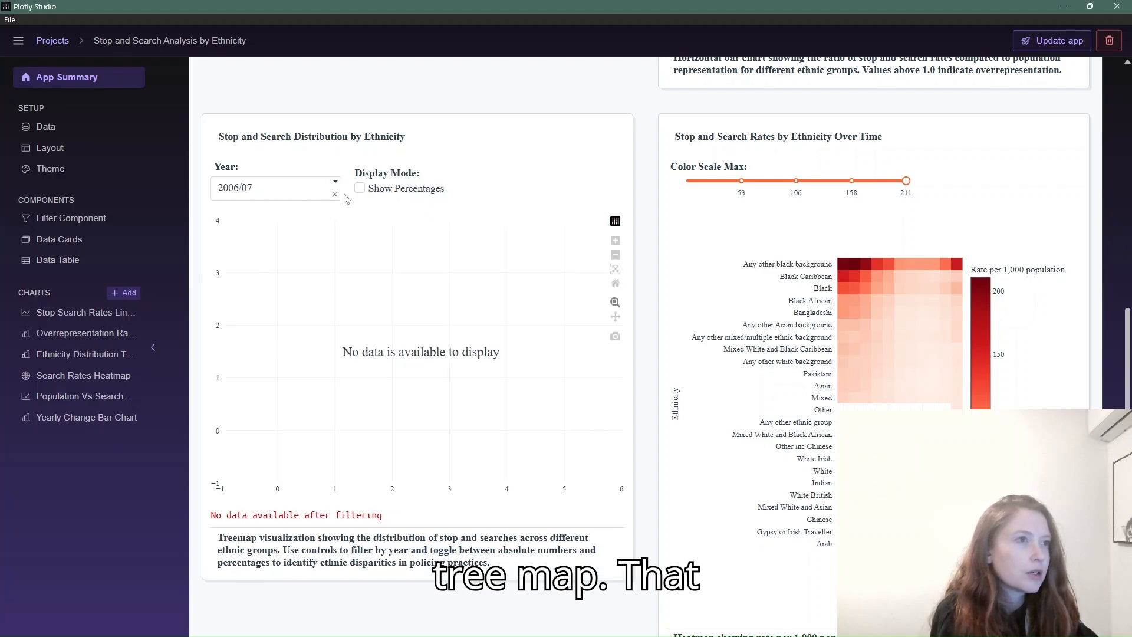
click(335, 186)
click(265, 302)
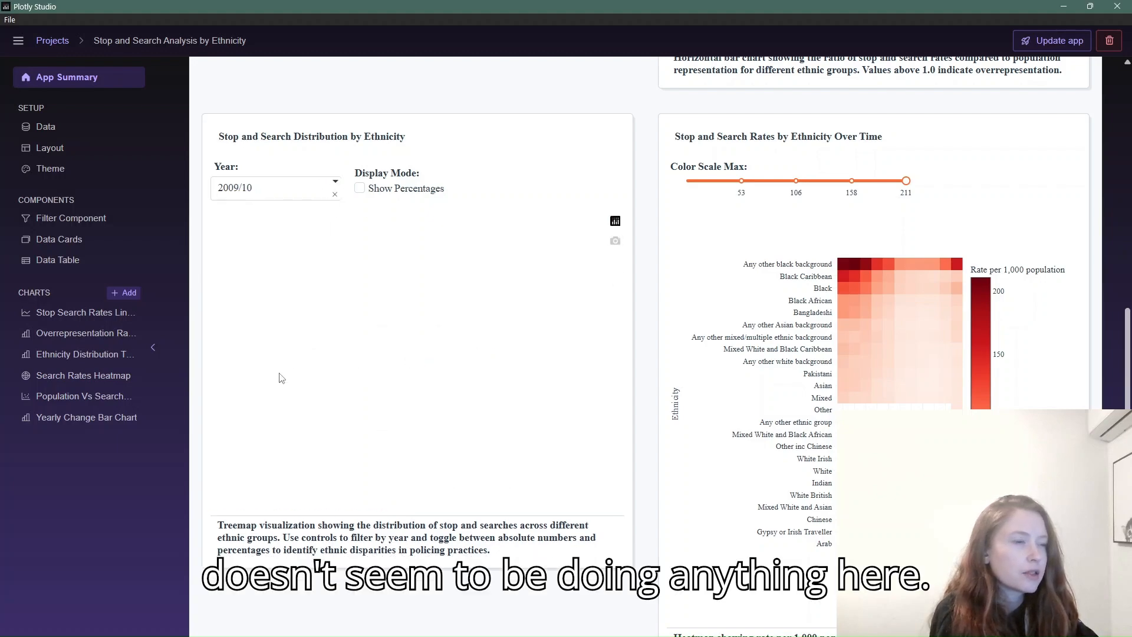
click(335, 186)
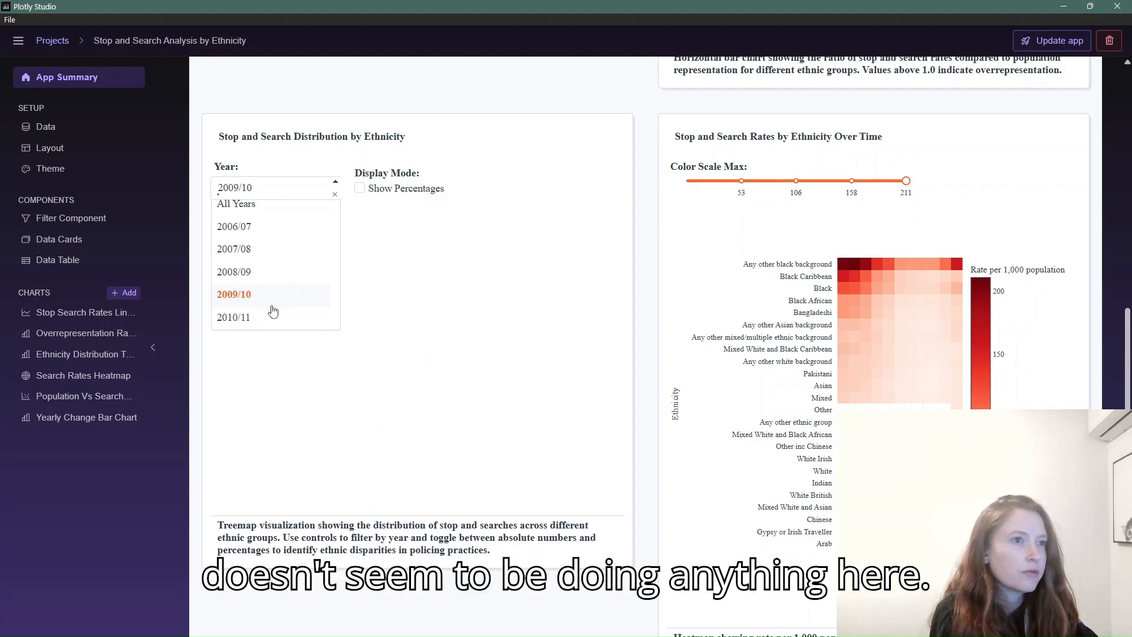
click(272, 300)
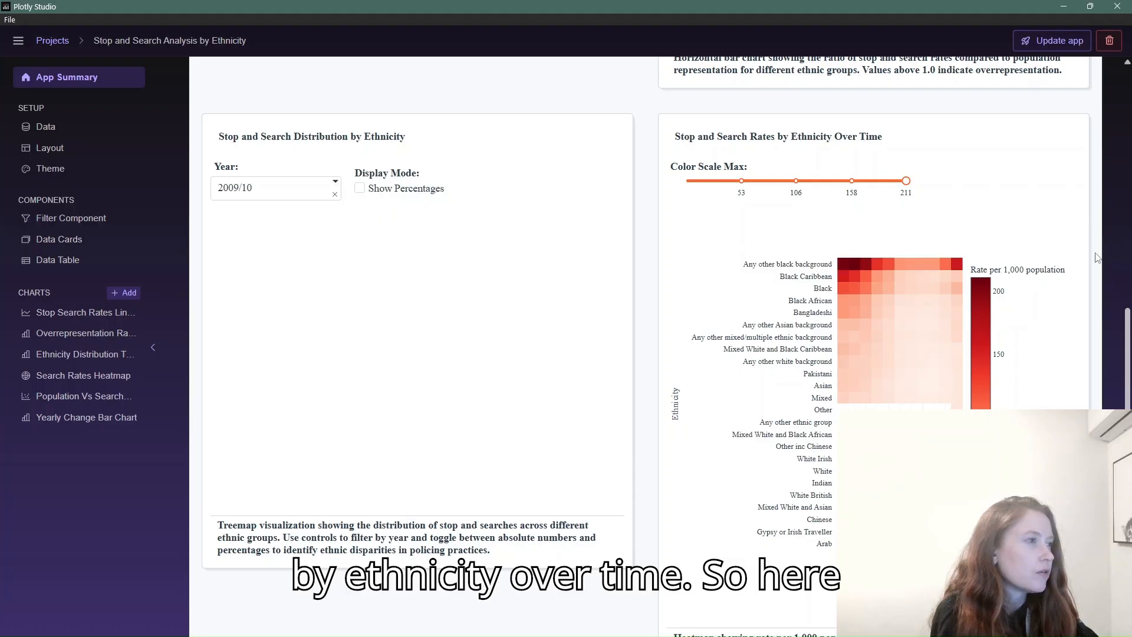
- Examine the heatmap of stop and search rates over time and compare it with the line and bar charts above
scroll(1097, 258, down, 1)
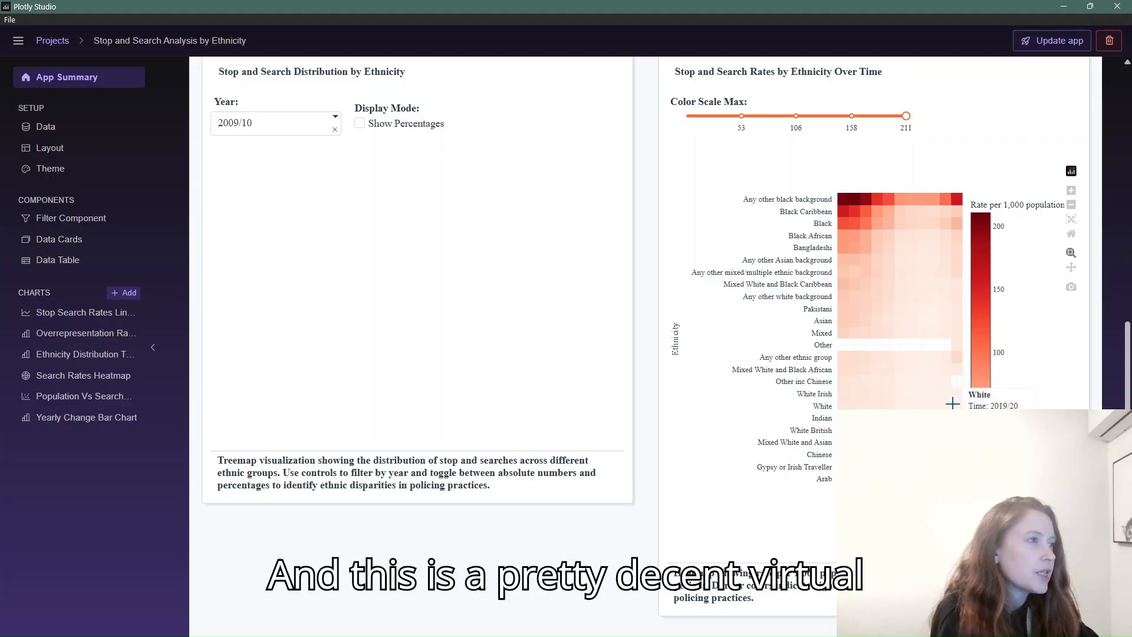
scroll(953, 403, up, 1)
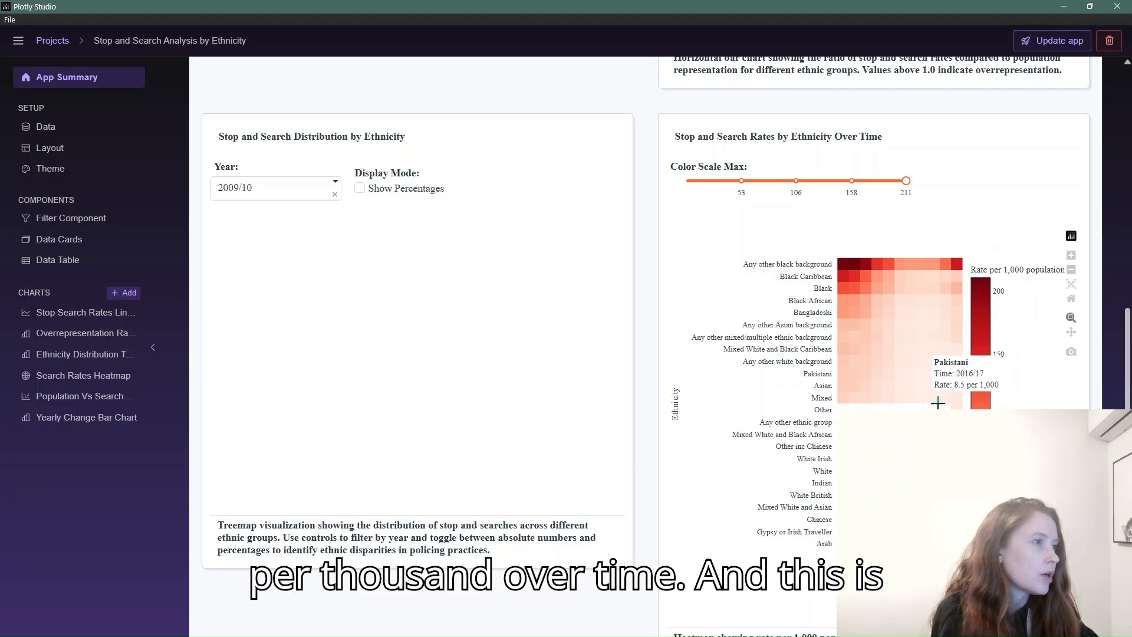
scroll(805, 468, up, 8)
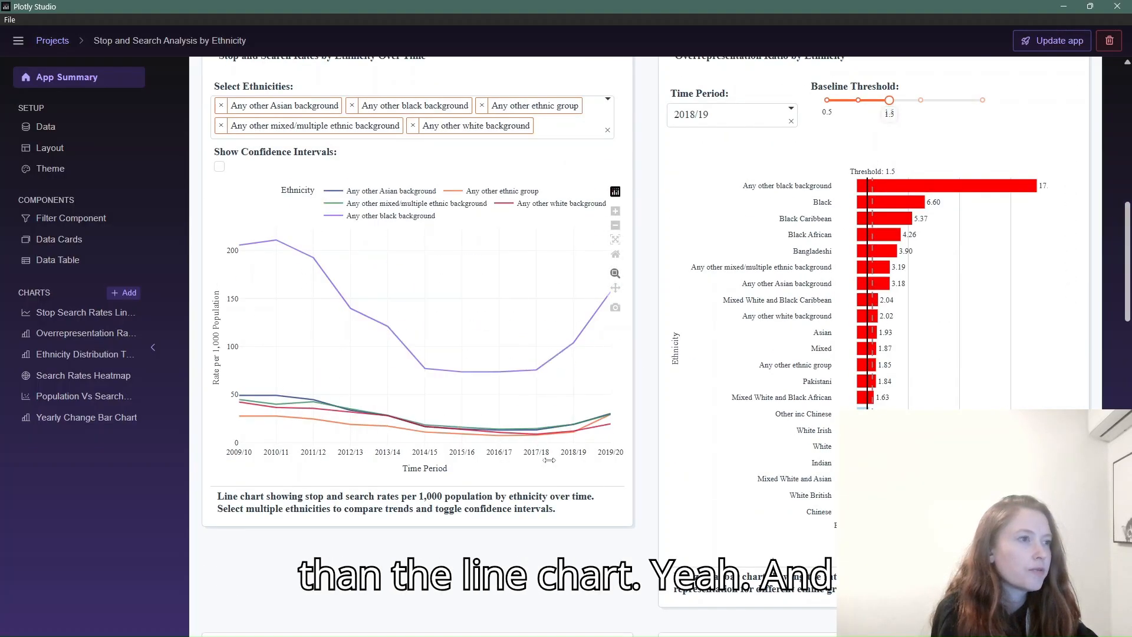
scroll(1097, 386, down, 8)
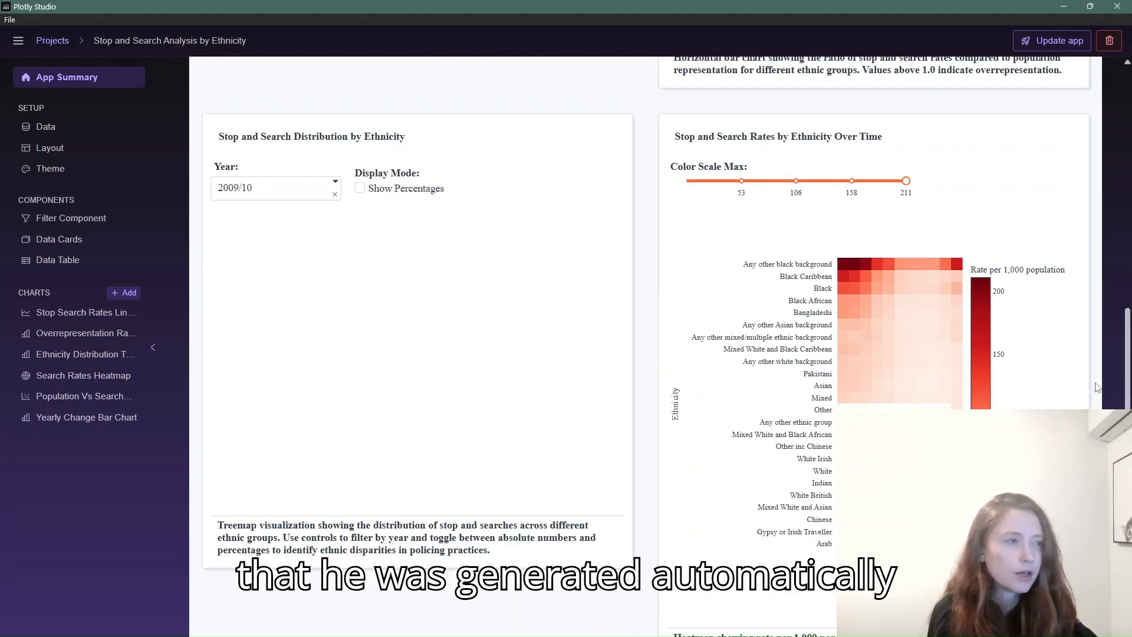
scroll(1097, 387, up, 8)
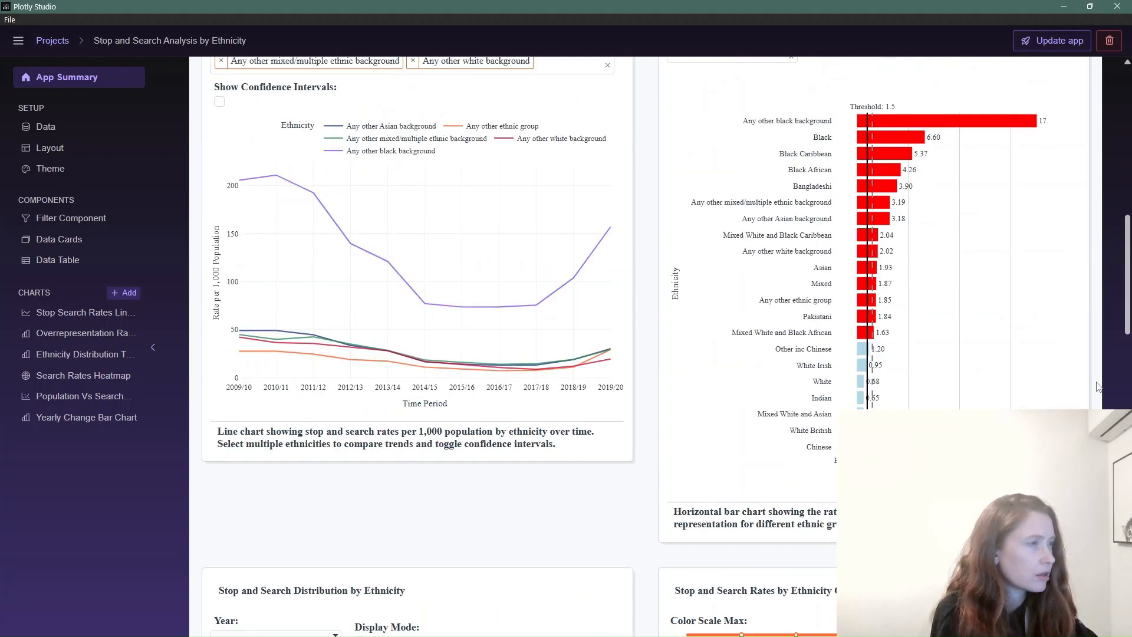
scroll(1097, 386, up, 4)
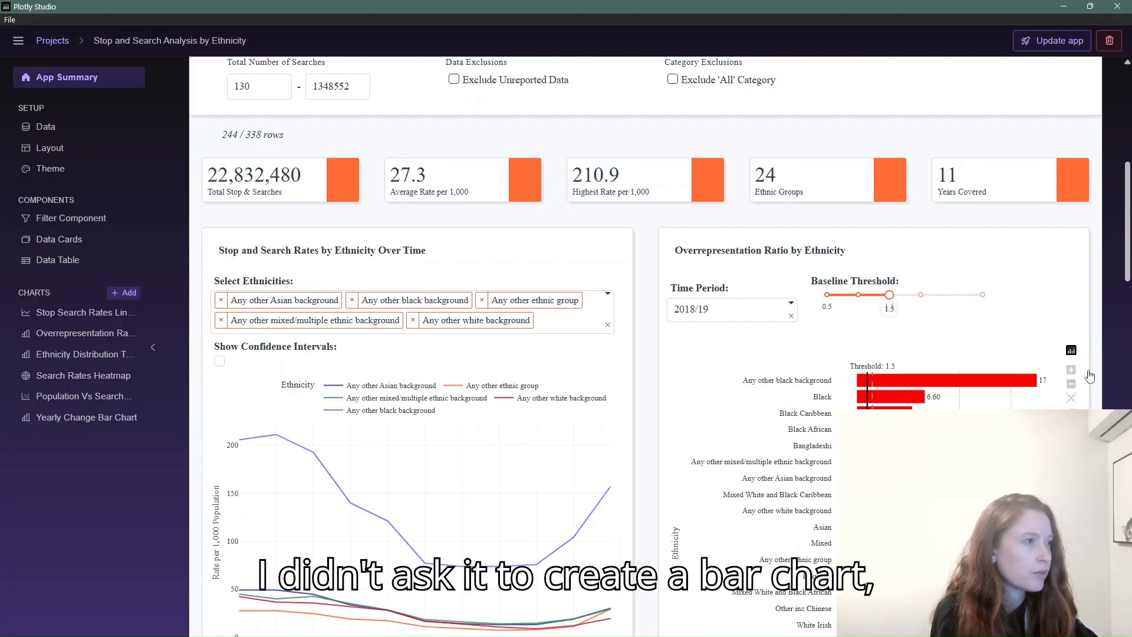
scroll(1097, 358, down, 1)
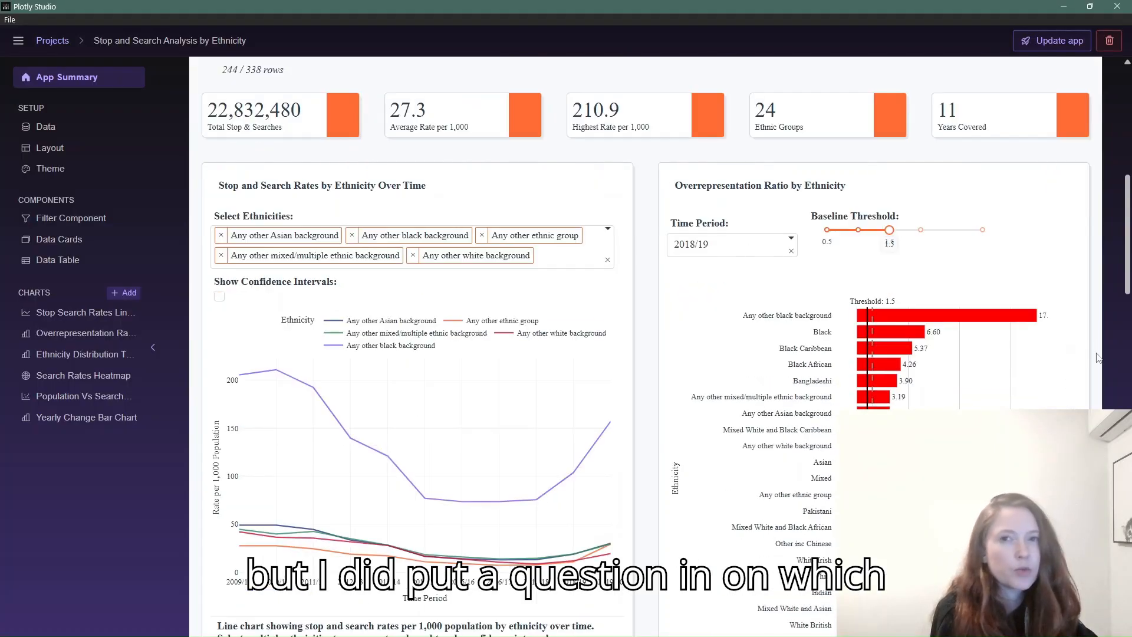
- Review the Population vs Stop and Searches scatter plot and the Year-over-Year Change bar chart
scroll(1097, 358, down, 12)
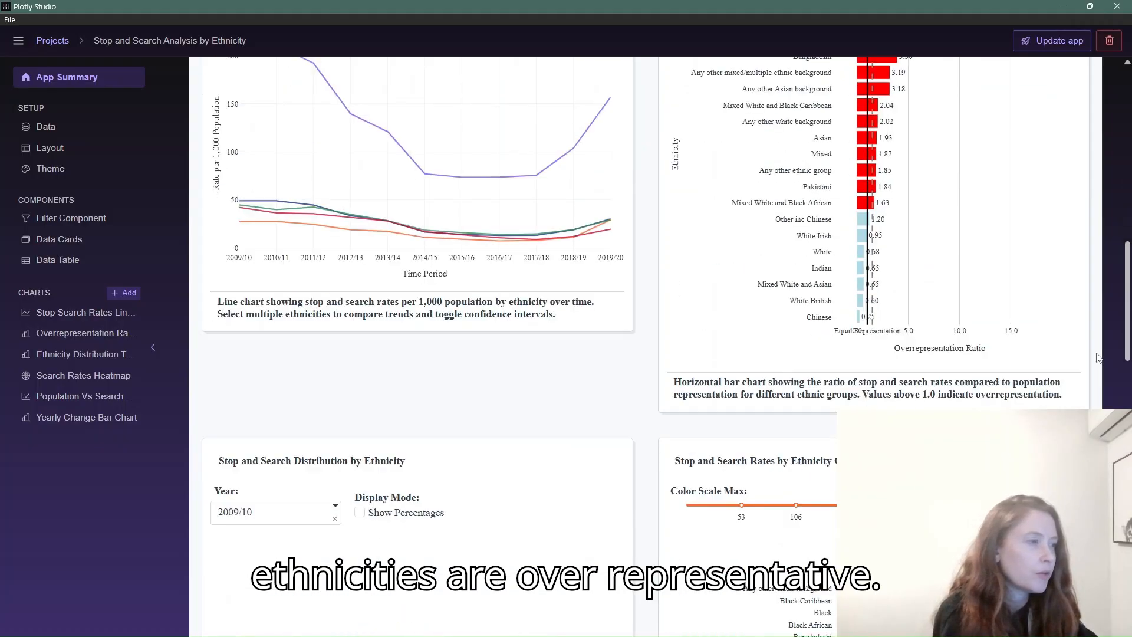
scroll(1098, 356, down, 5)
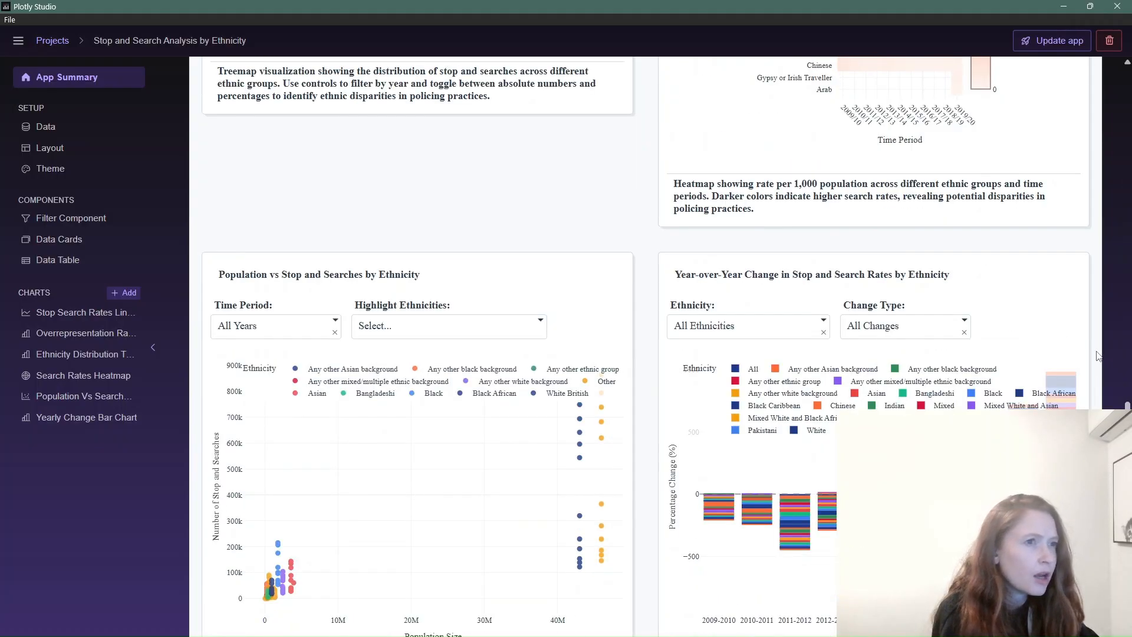
scroll(1098, 356, down, 2)
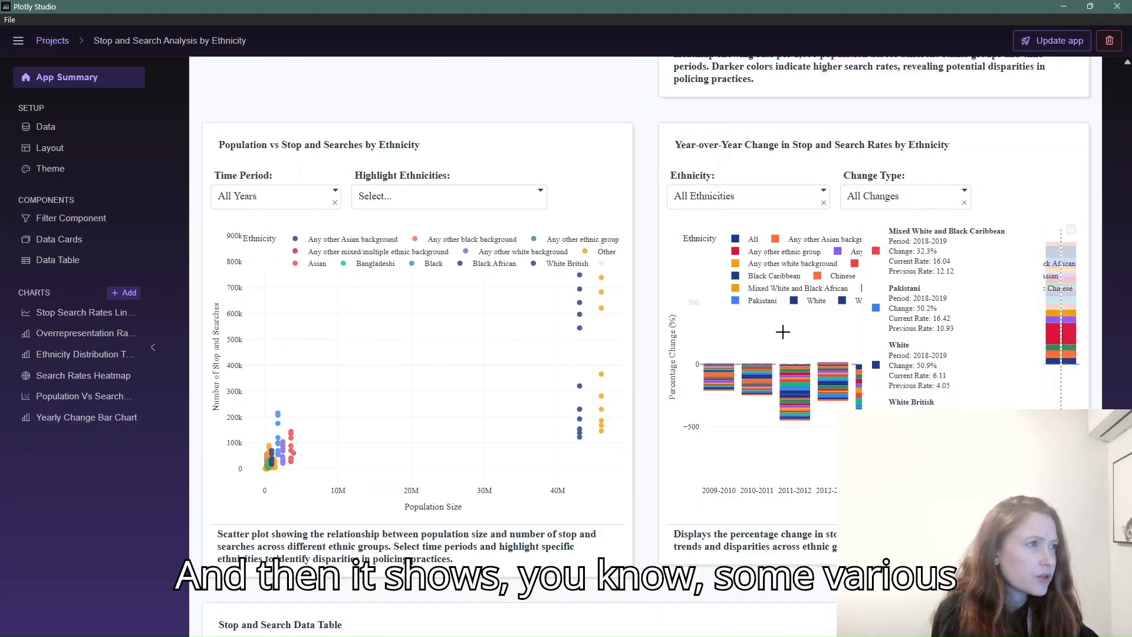
scroll(849, 330, down, 1)
scroll(1038, 395, down, 2)
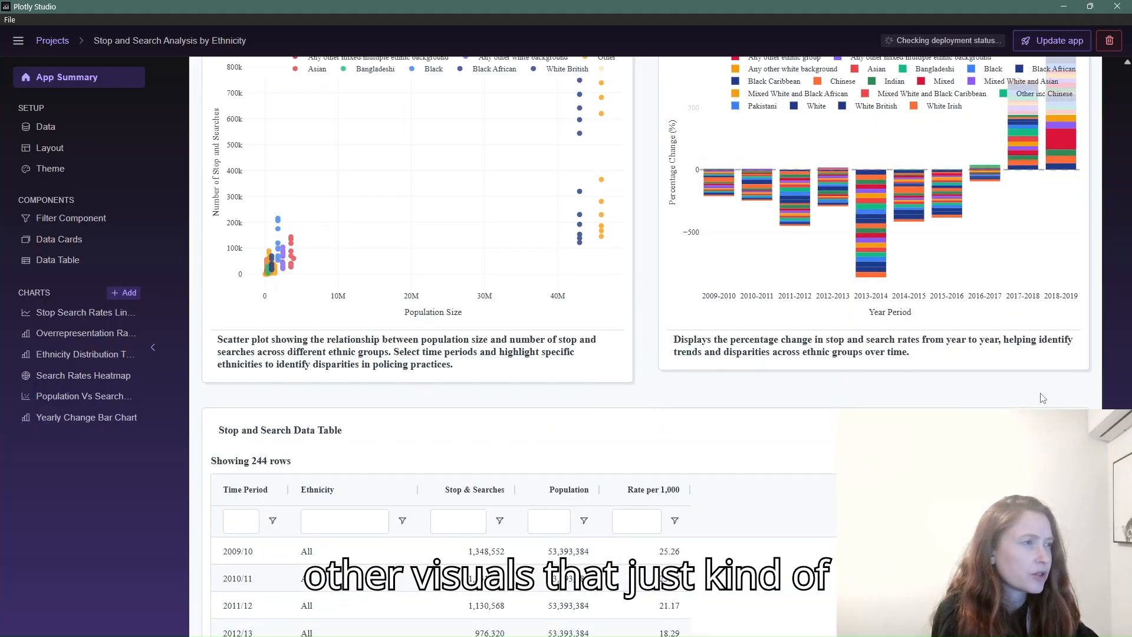
- Browse the rows of the Stop and Search Data Table and look at the filter options for its Ethnicity column
scroll(1038, 395, down, 2)
scroll(677, 490, down, 6)
scroll(677, 490, up, 11)
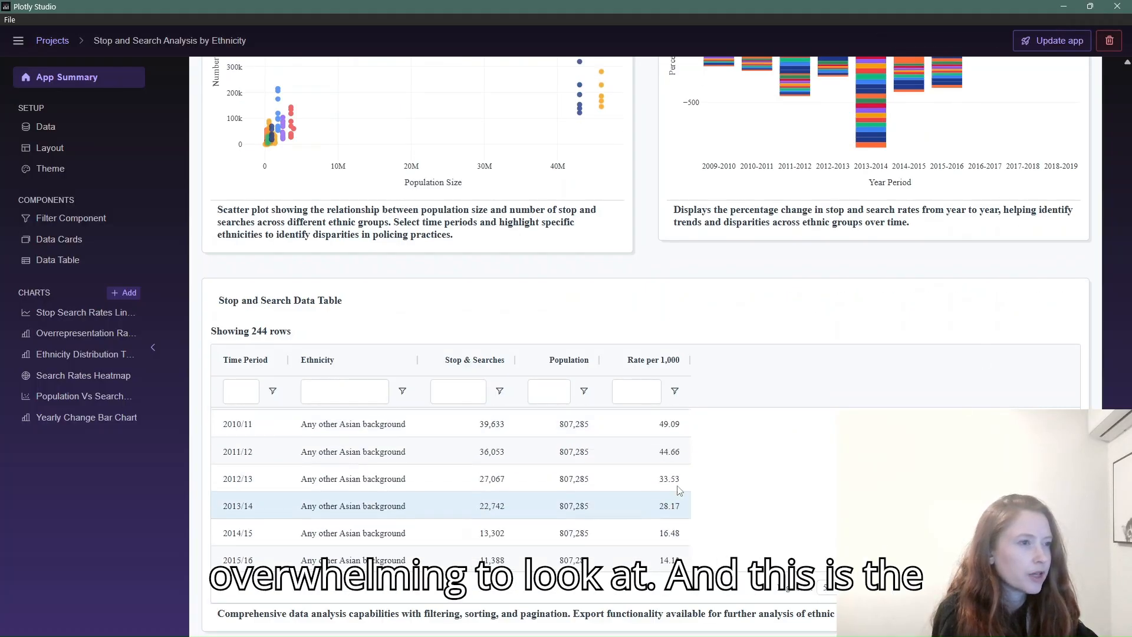
scroll(413, 413, down, 3)
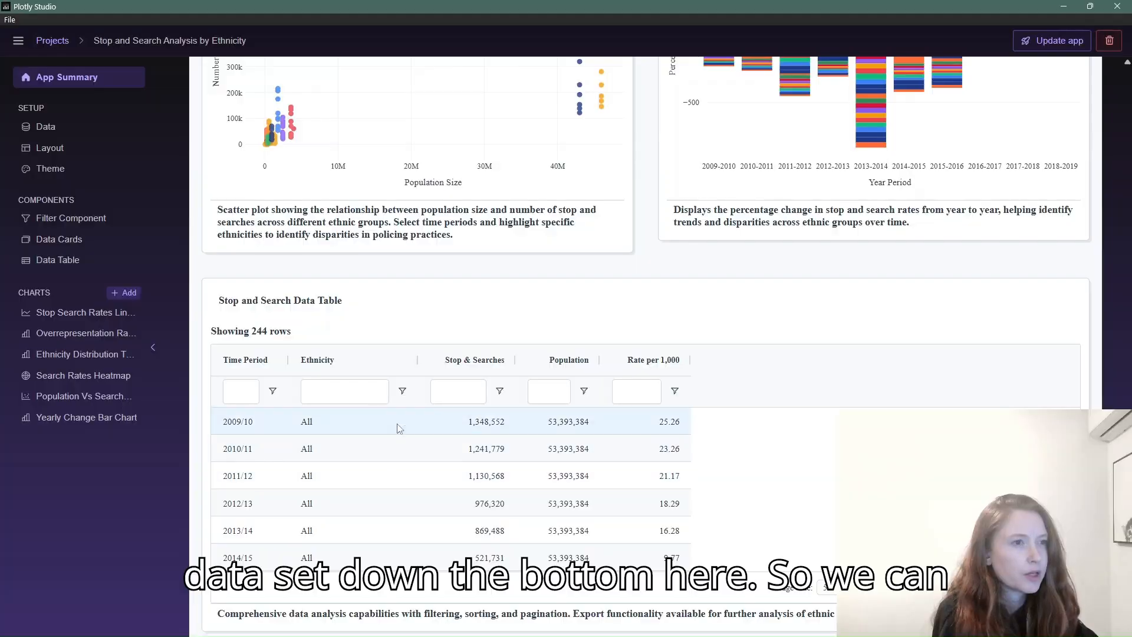
click(366, 391)
click(402, 391)
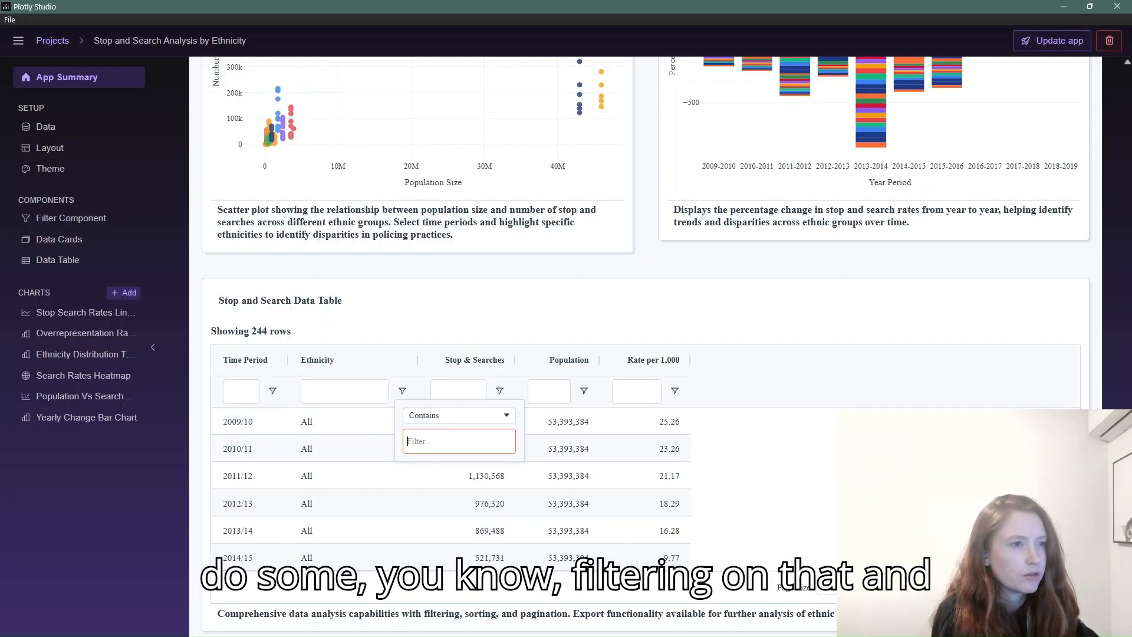
click(674, 493)
scroll(678, 513, down, 5)
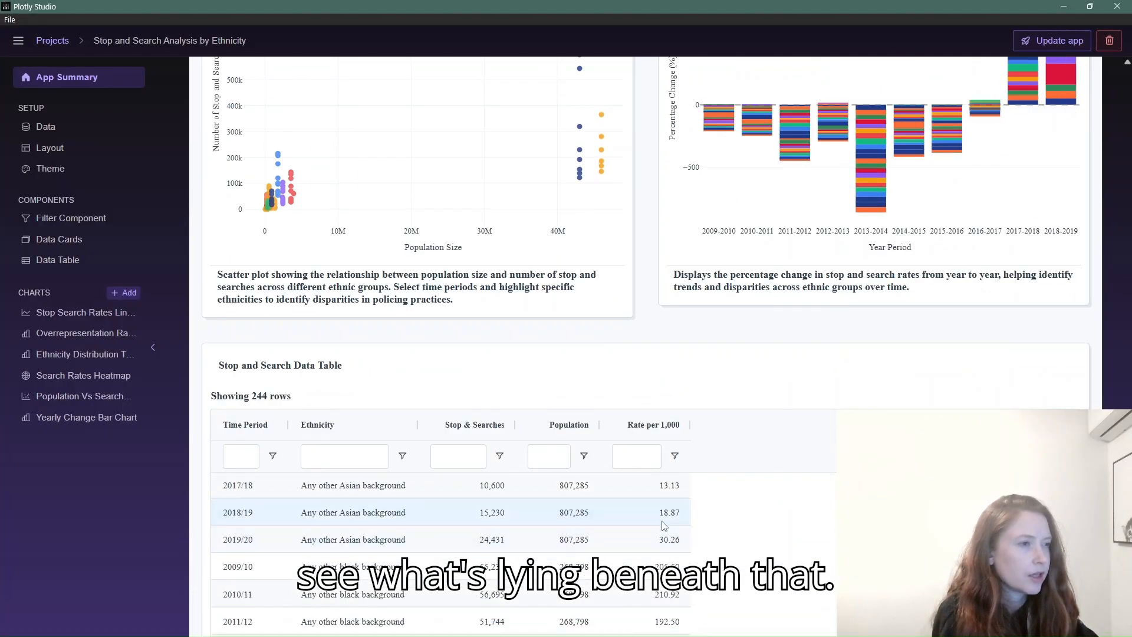
- Open the COVID Vaccine Coverage Analysis project and inspect the title text in its dashboard header
scroll(689, 529, up, 20)
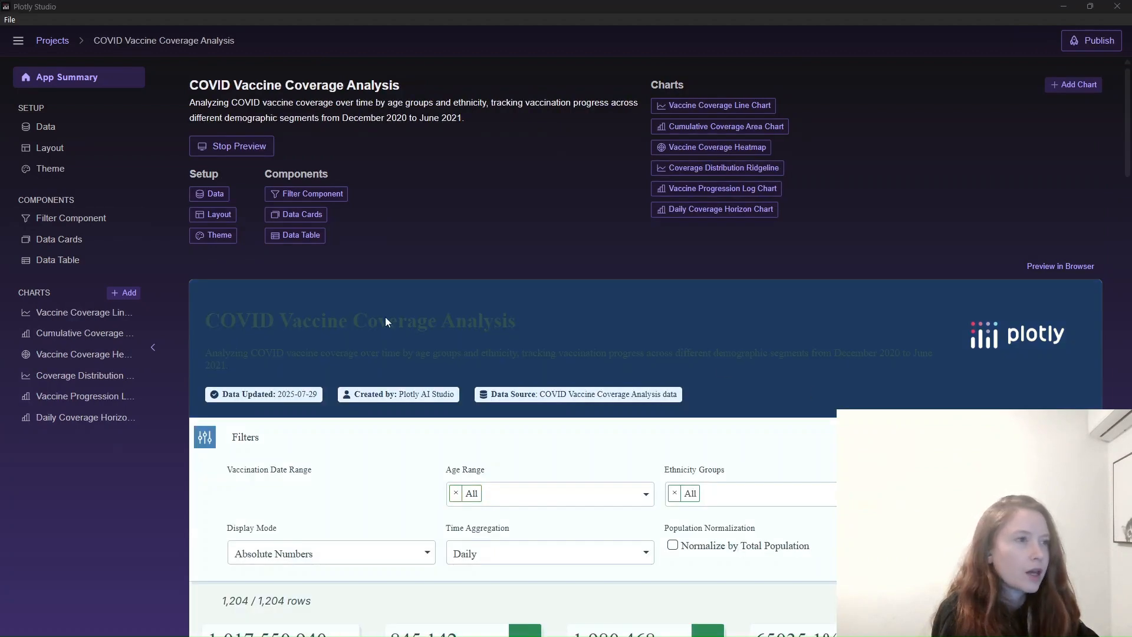
click(218, 322)
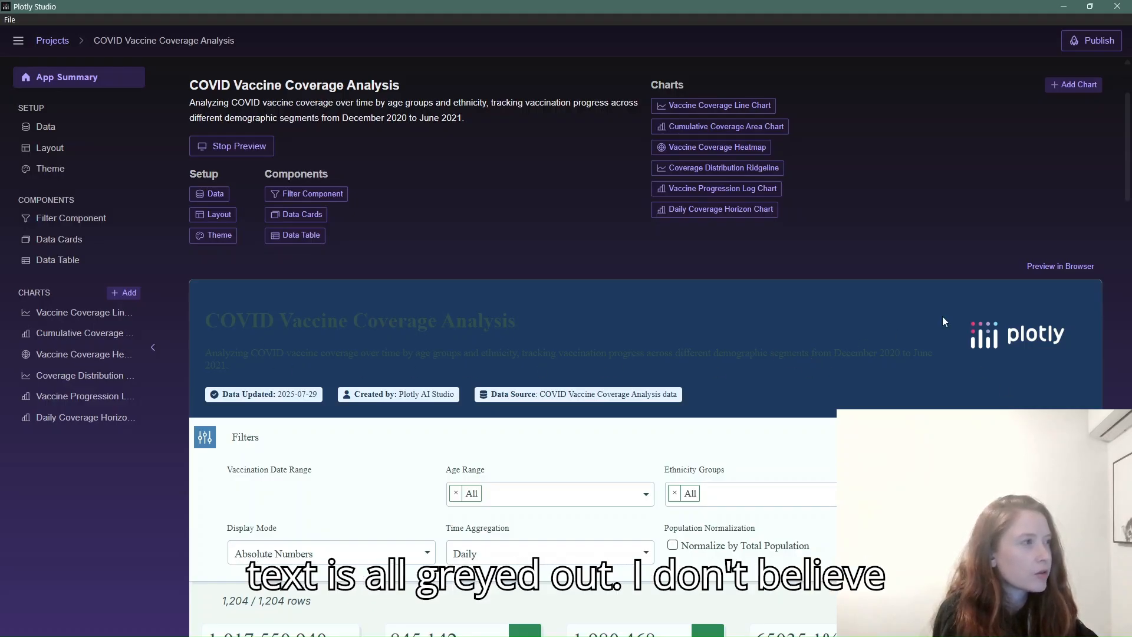
- Examine the COVID dashboard's filters and summary data cards, including the Date Range (Days) card
scroll(1113, 243, up, 2)
scroll(1113, 243, down, 6)
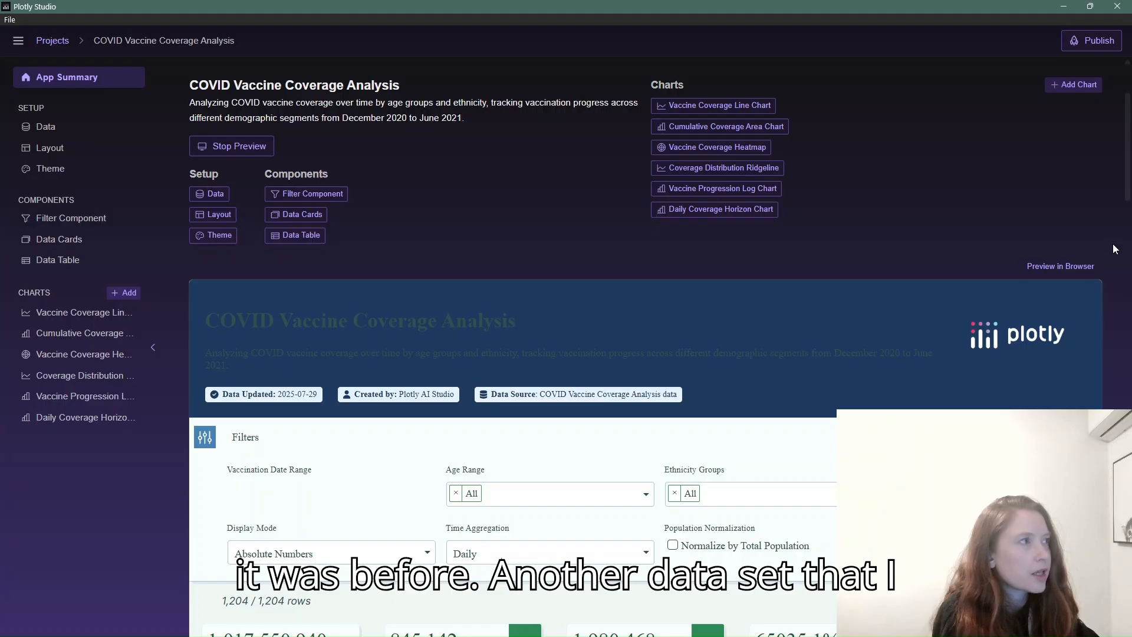
scroll(775, 439, down, 1)
scroll(778, 441, down, 4)
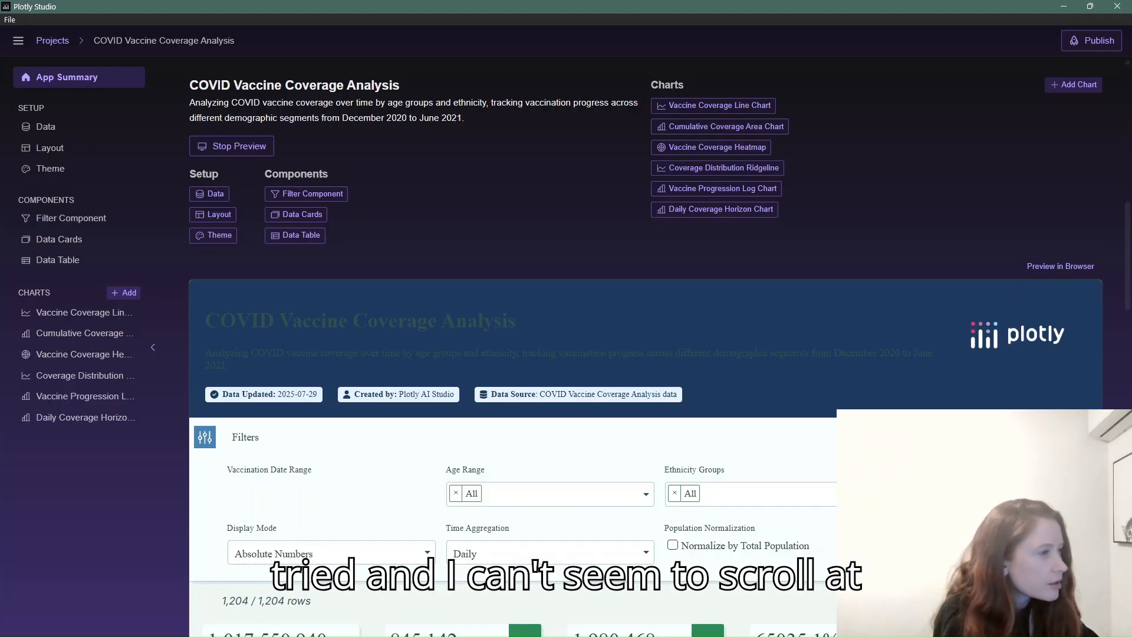
scroll(855, 466, down, 15)
scroll(855, 466, up, 15)
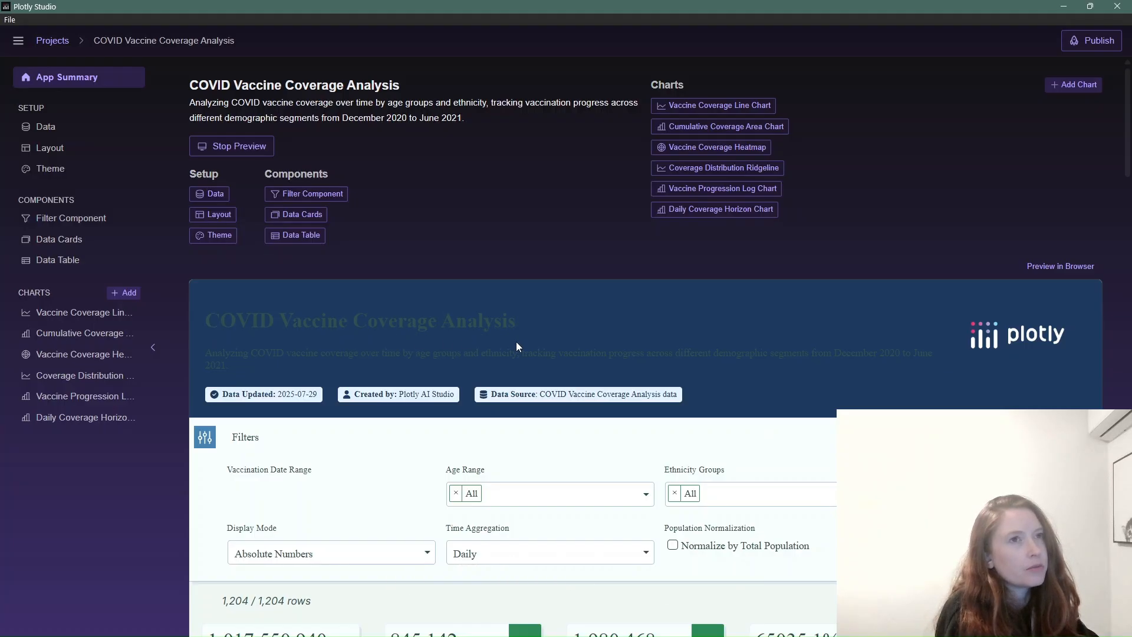
scroll(580, 310, down, 6)
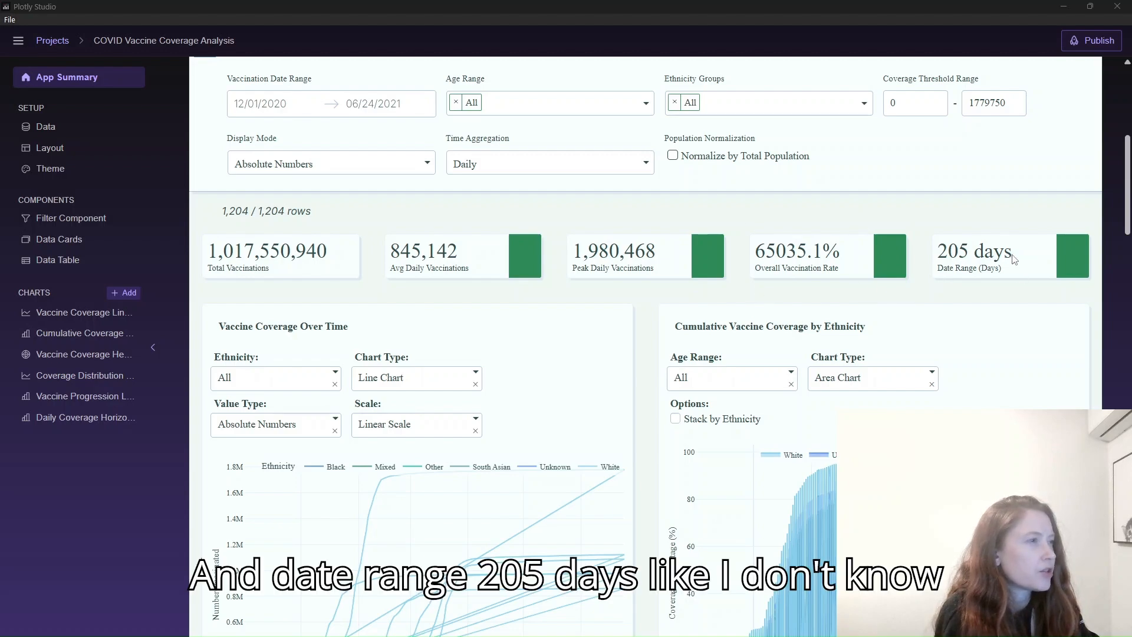
scroll(984, 284, down, 2)
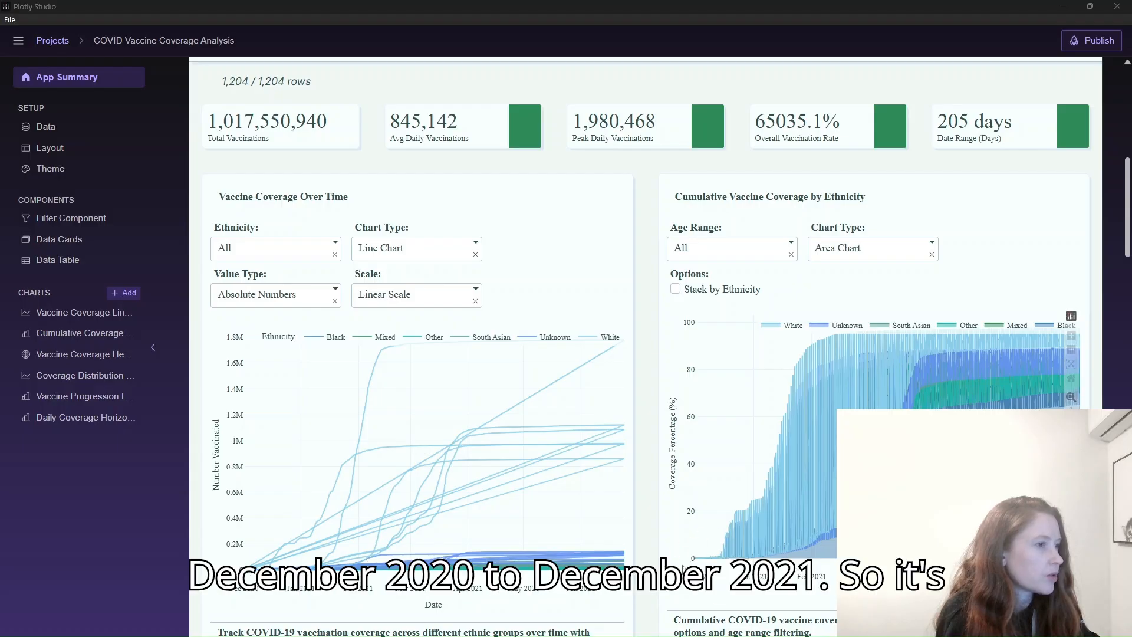
scroll(645, 347, up, 2)
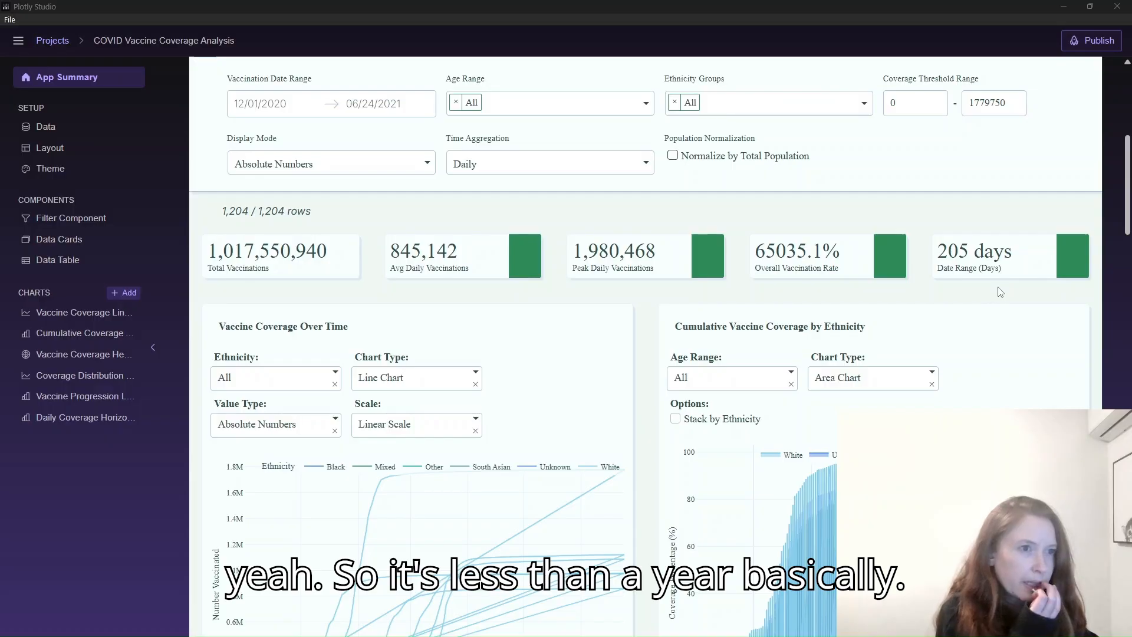
- Try a logarithmic scale on the Vaccine Coverage Over Time chart
scroll(1001, 292, down, 3)
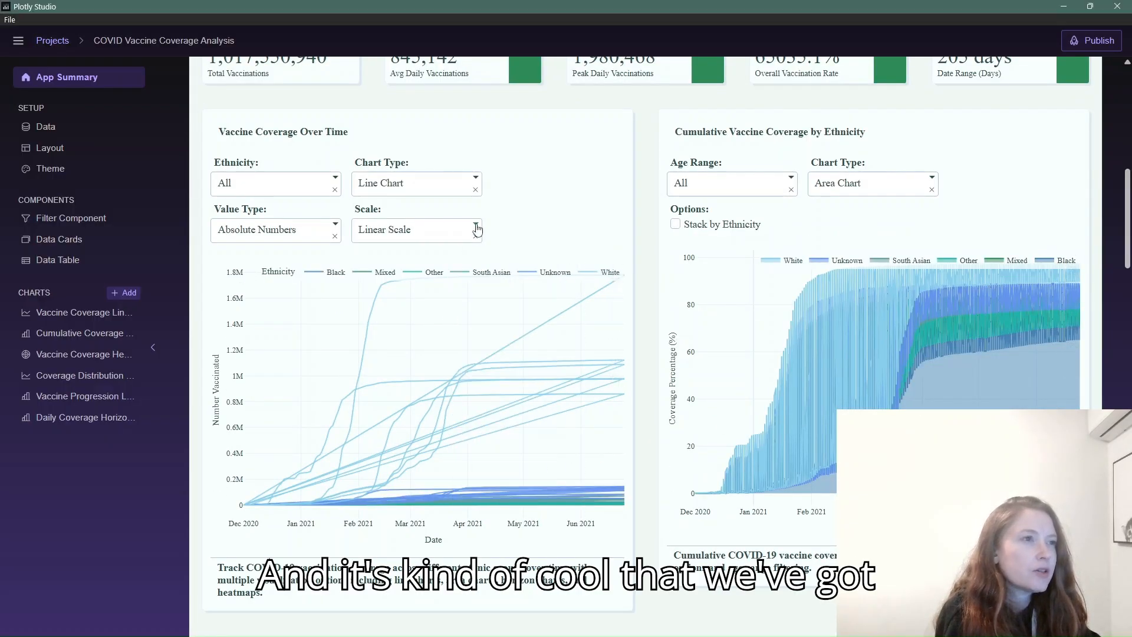
click(476, 230)
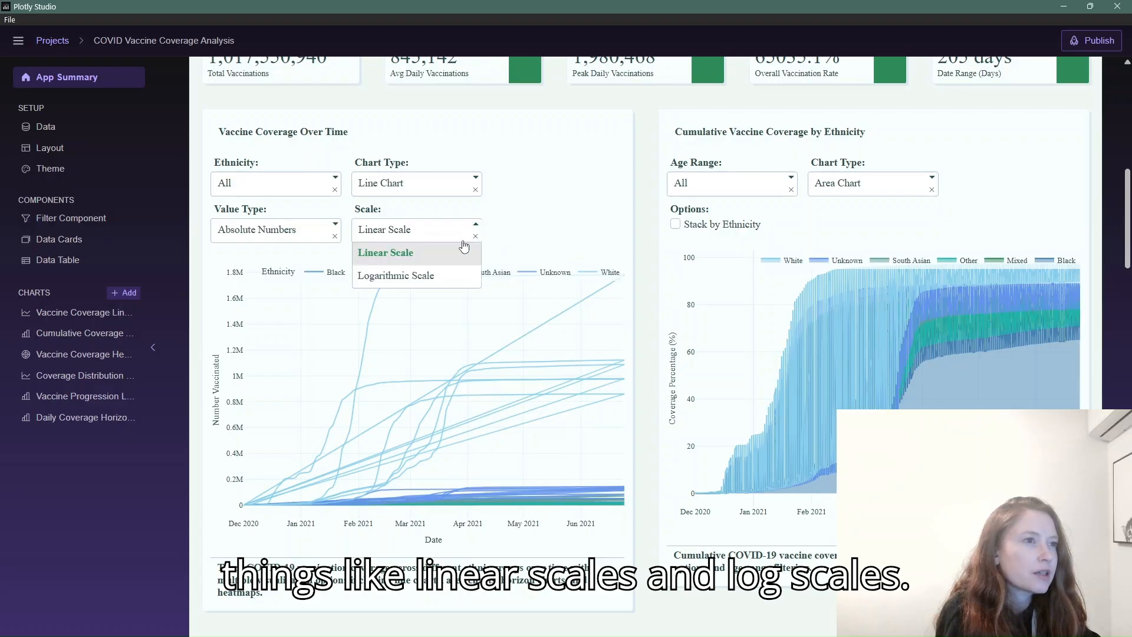
click(436, 283)
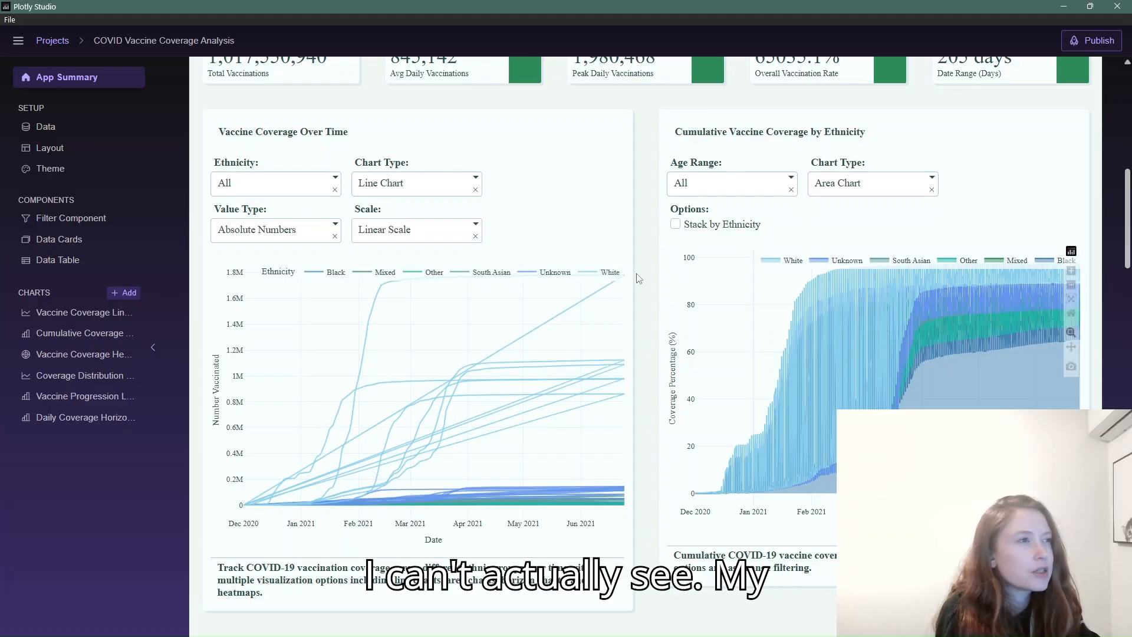
- Set the Vaccine Coverage Over Time chart to Logarithmic Scale and limit its Ethnicity to Mixed
scroll(648, 267, up, 8)
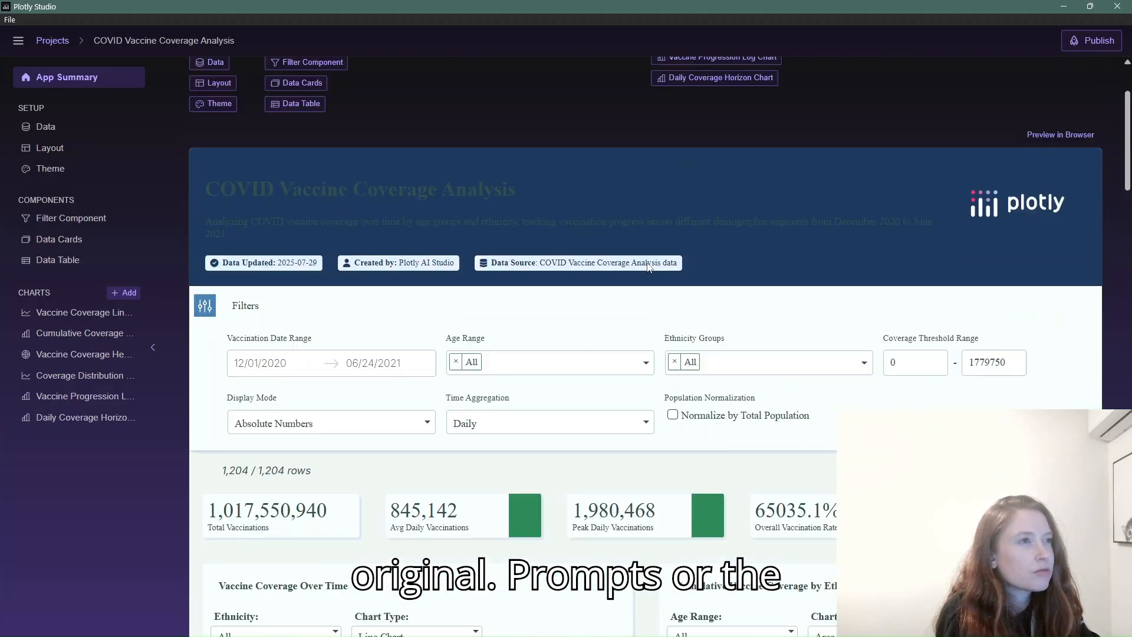
scroll(648, 263, up, 3)
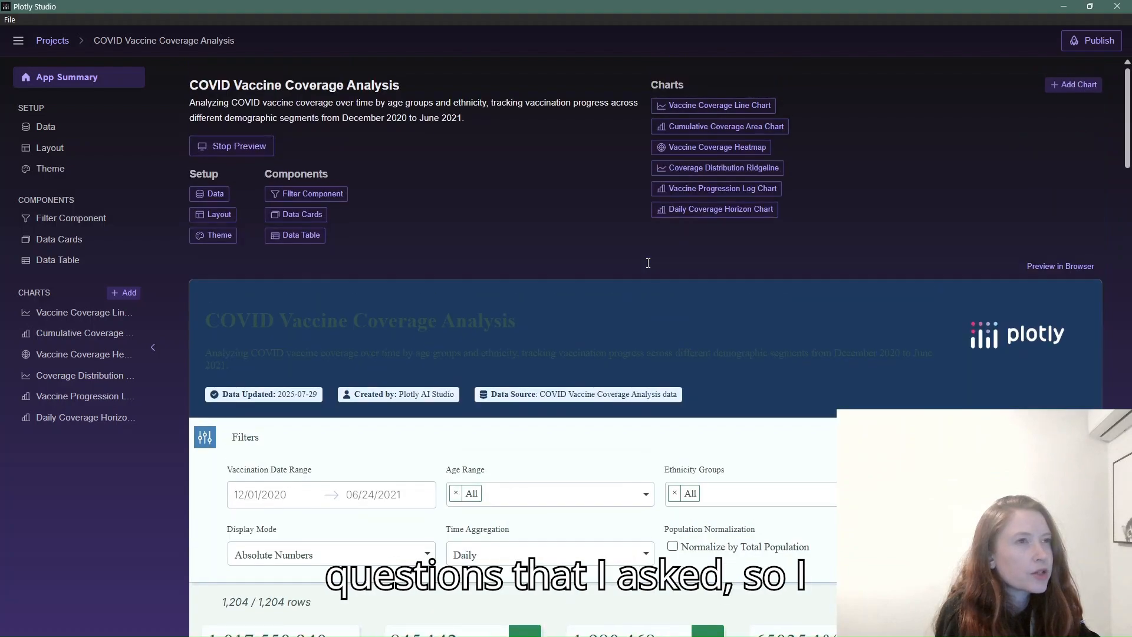
scroll(648, 265, down, 7)
scroll(649, 268, down, 4)
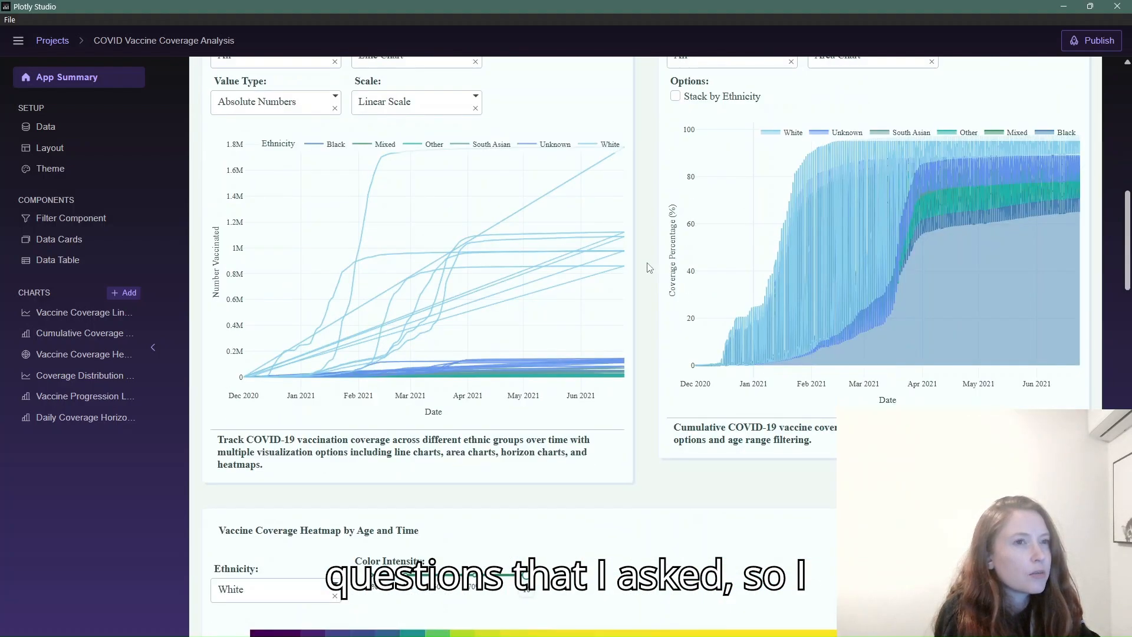
scroll(648, 266, up, 2)
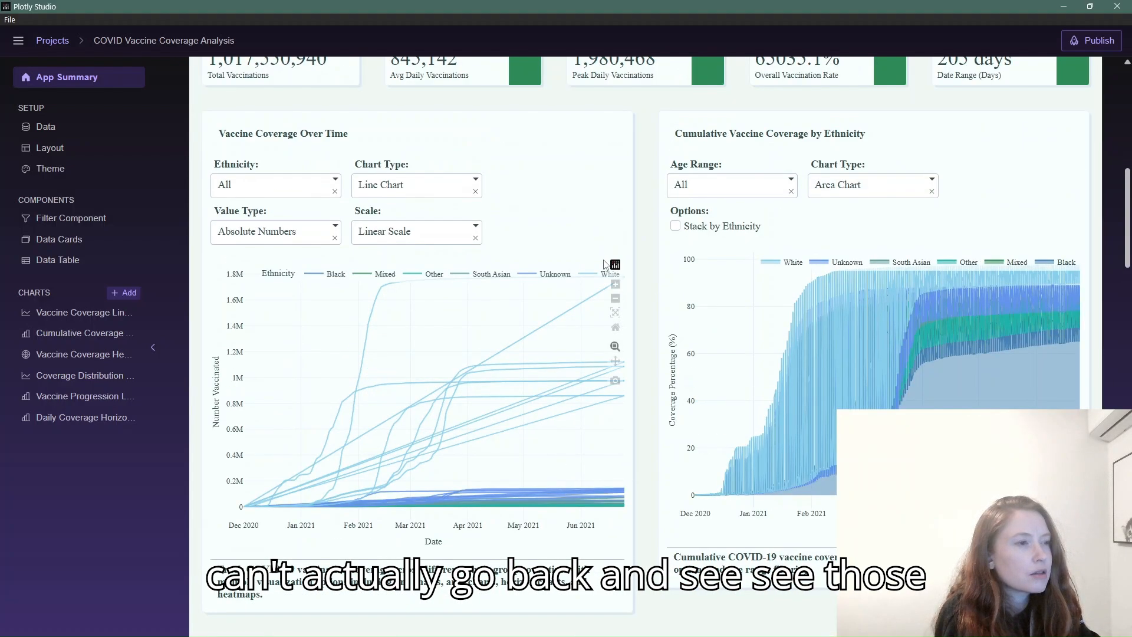
click(475, 230)
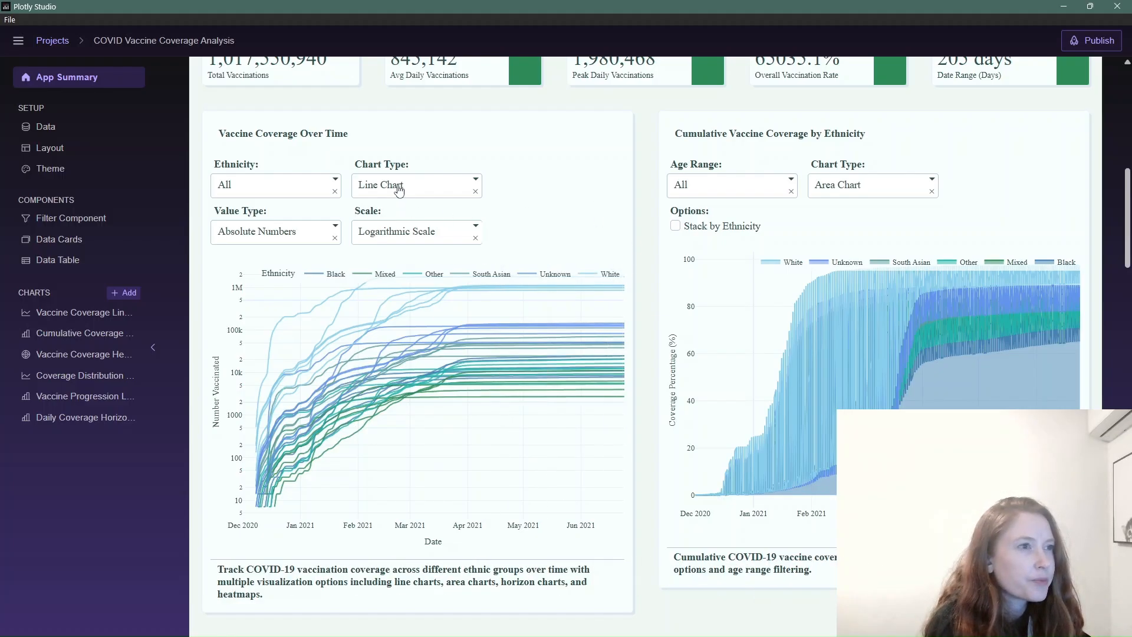
click(334, 183)
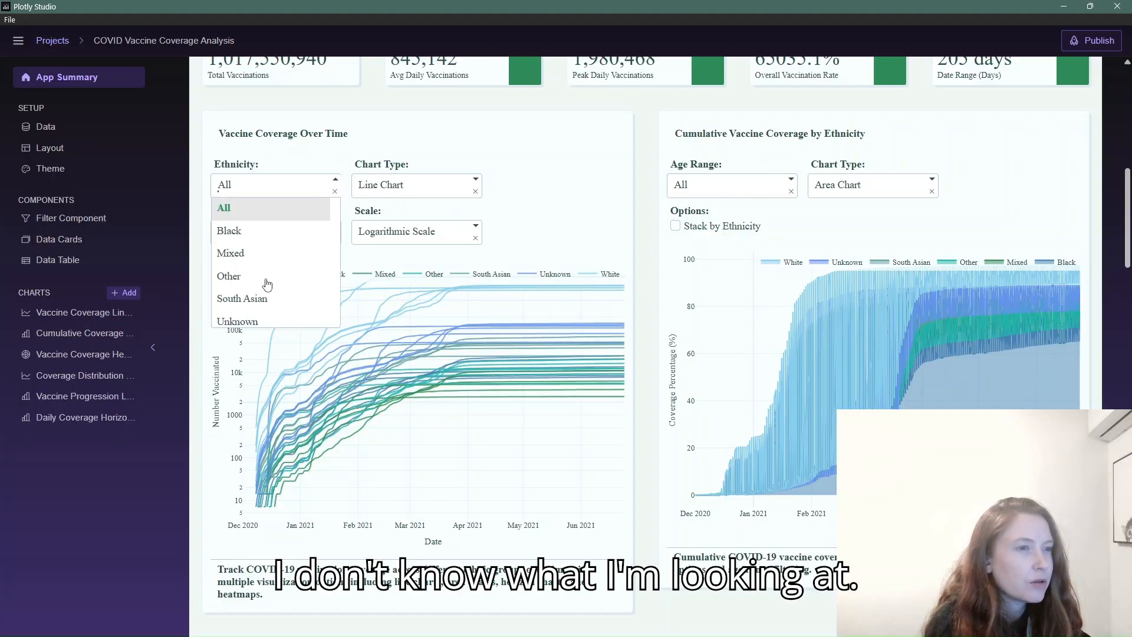
click(278, 257)
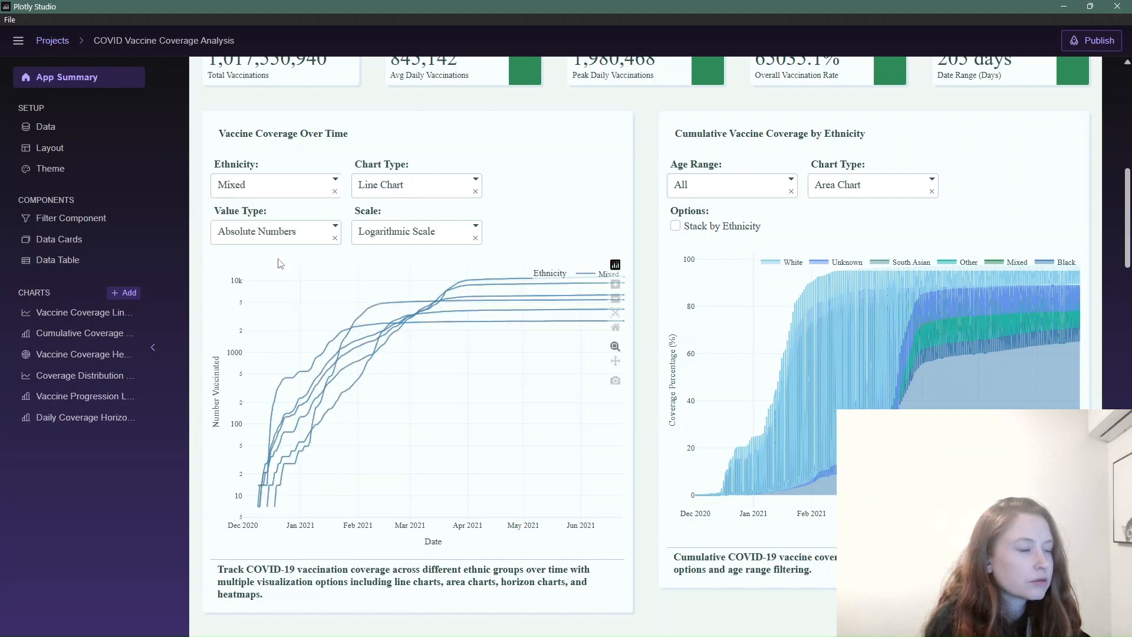
- Look through the dashboard's remaining charts for the requested horizon chart, down to the COVID Vaccination Data Table
scroll(287, 280, down, 1)
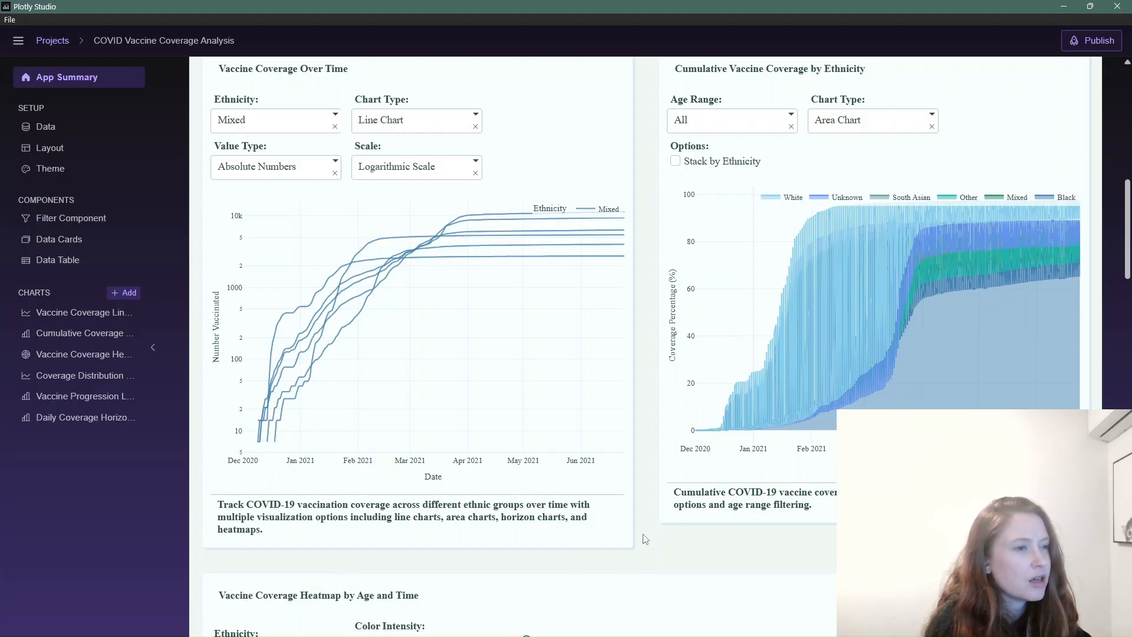
scroll(644, 541, up, 2)
scroll(645, 541, down, 2)
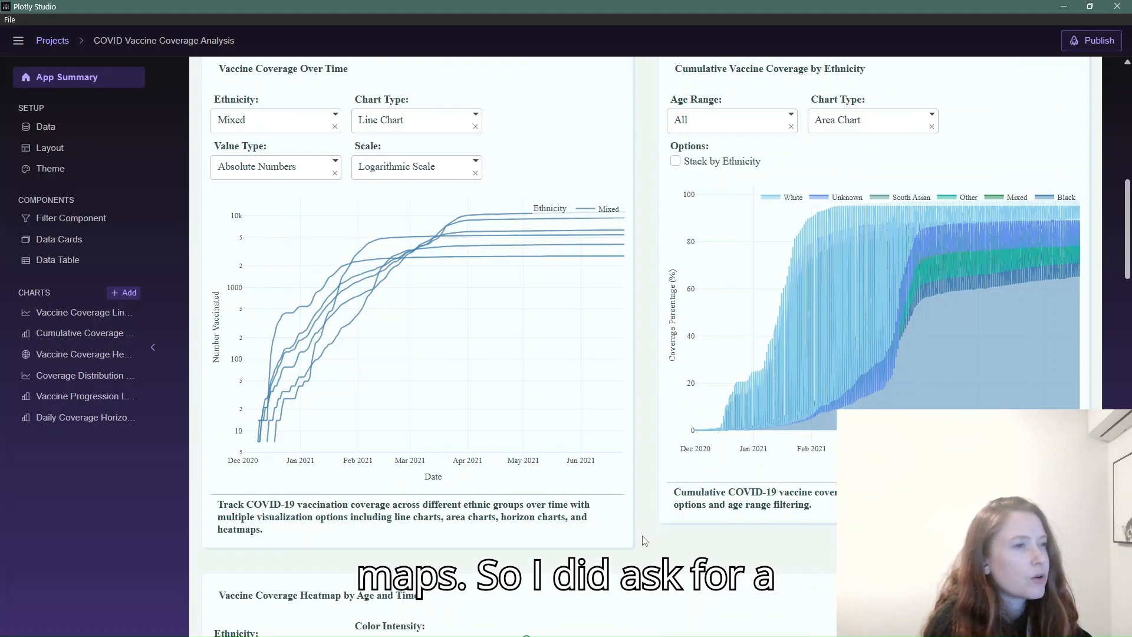
scroll(645, 541, down, 12)
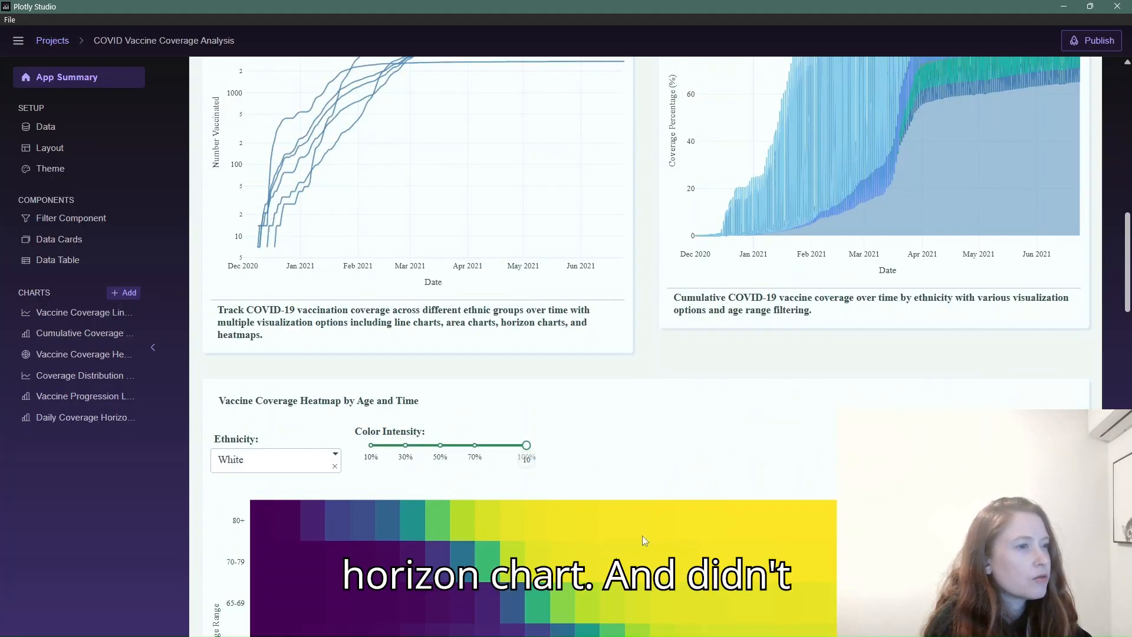
scroll(644, 540, down, 13)
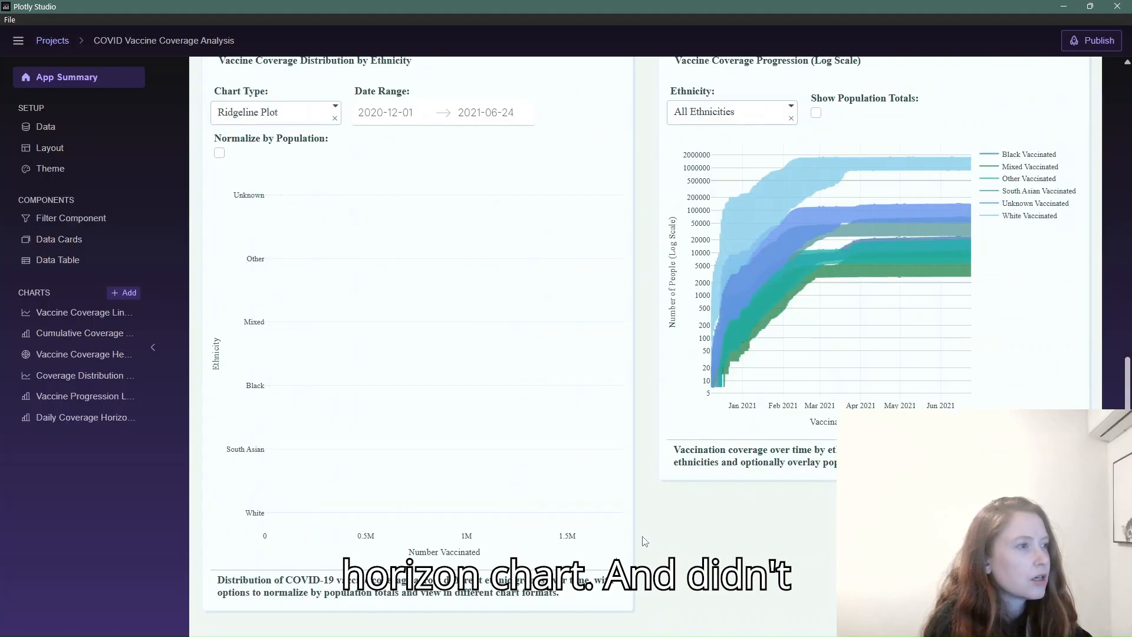
scroll(645, 541, down, 3)
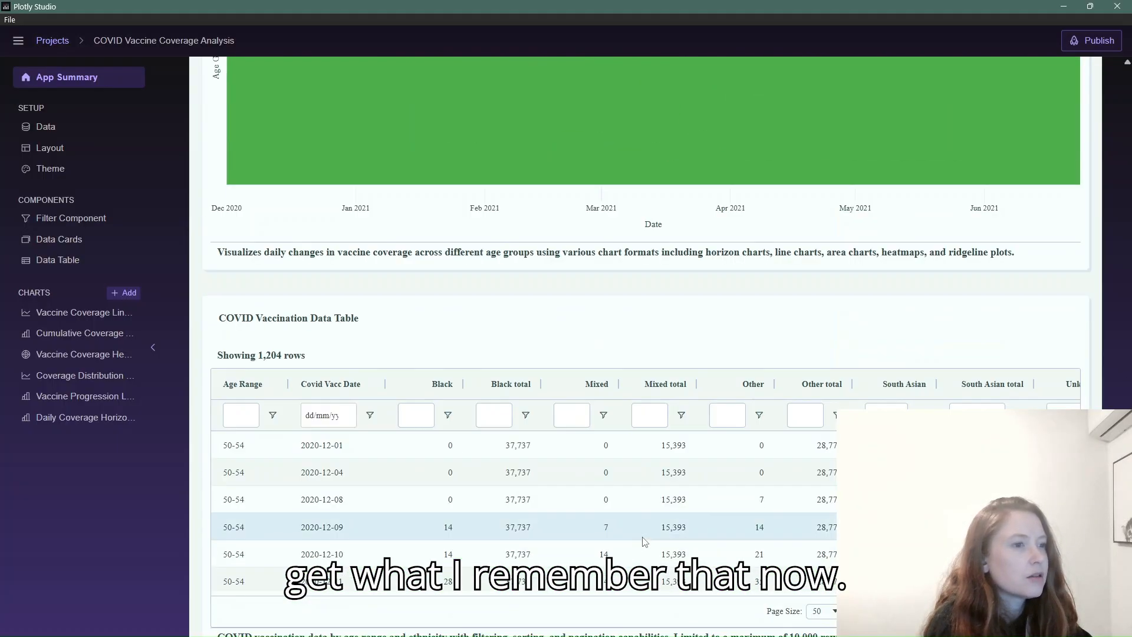
- Show the Vaccine Coverage Distribution by Ethnicity chart as a Heatmap normalized by population and inspect its colour scale
scroll(644, 540, up, 15)
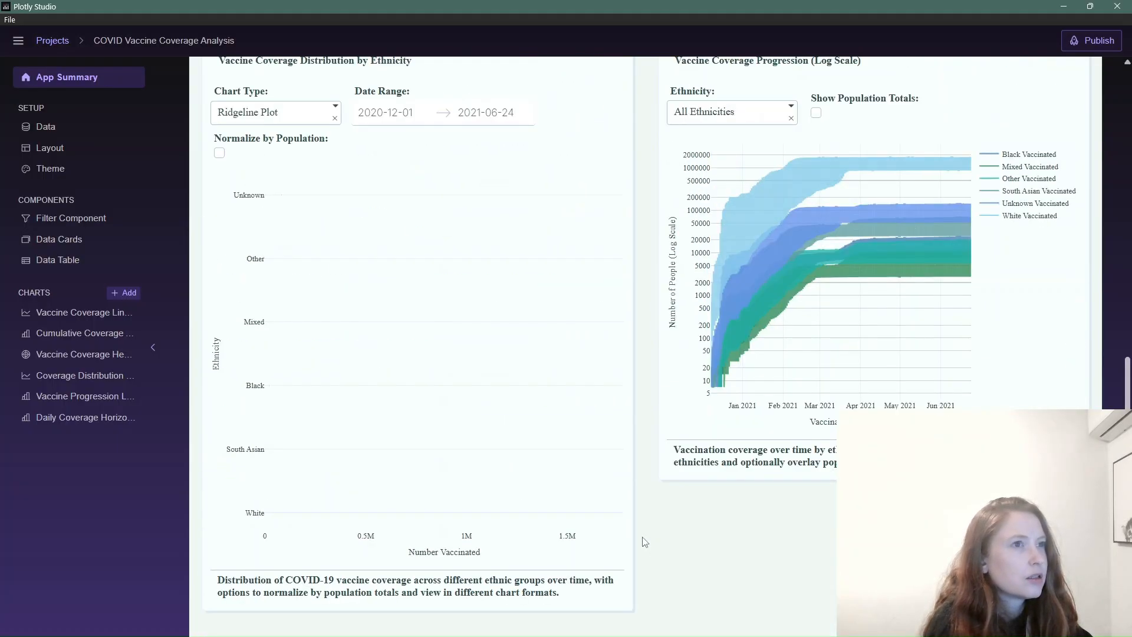
scroll(645, 541, up, 2)
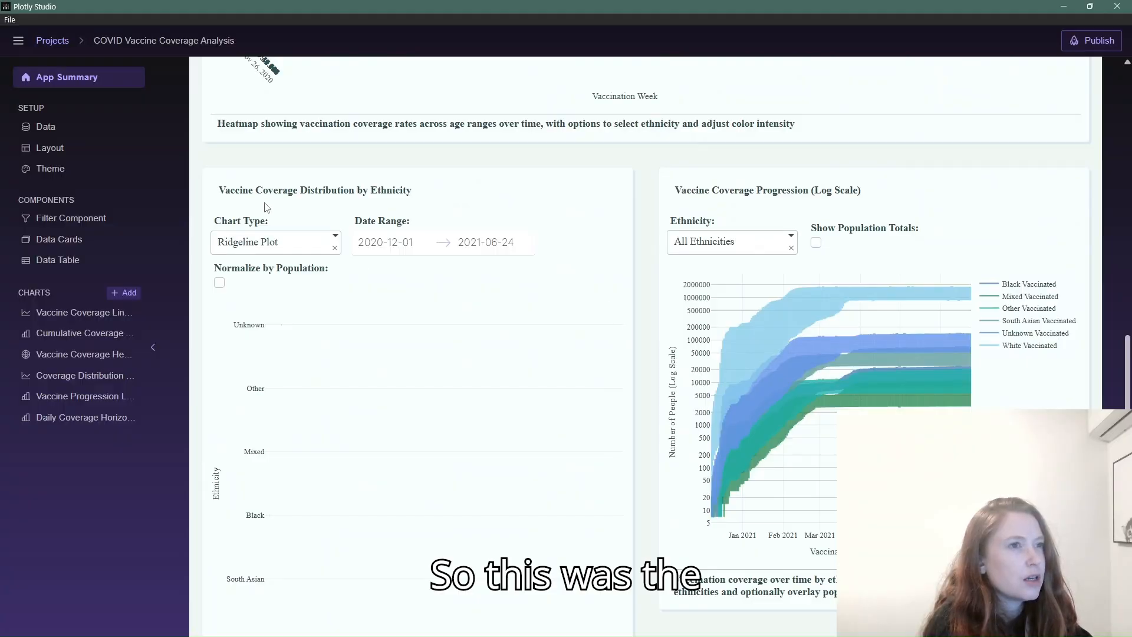
click(334, 241)
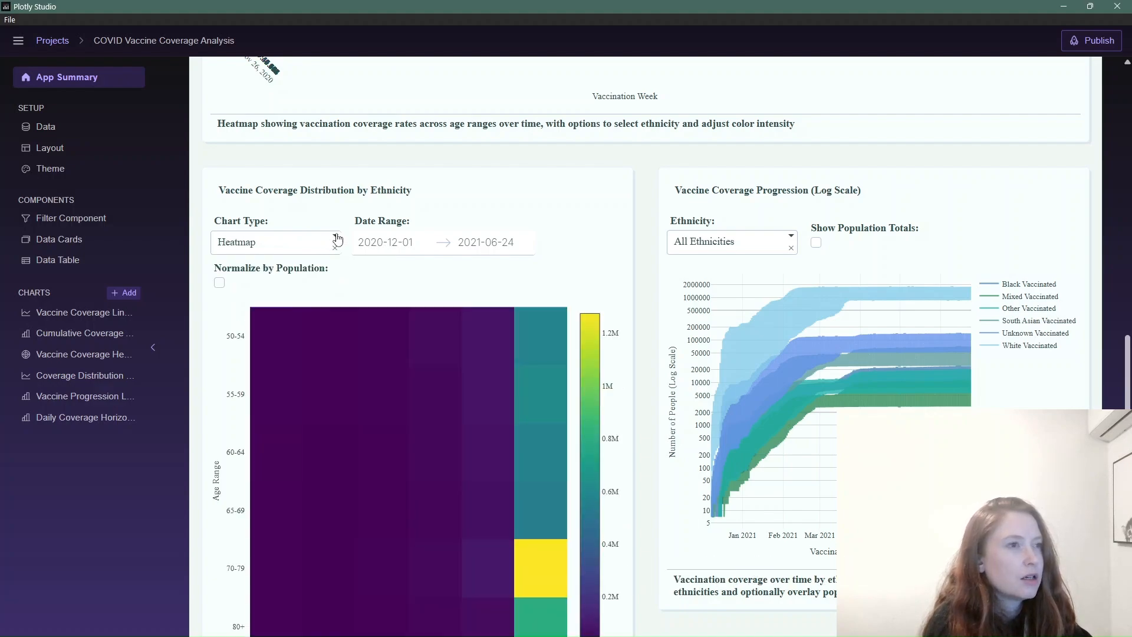
scroll(338, 245, down, 1)
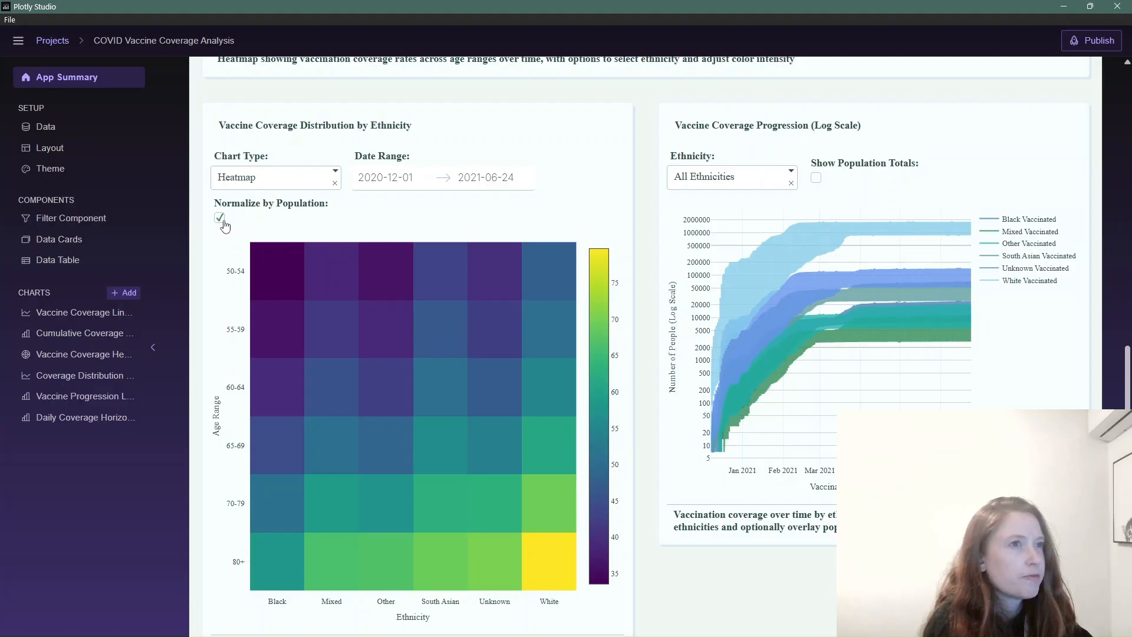
scroll(560, 212, down, 1)
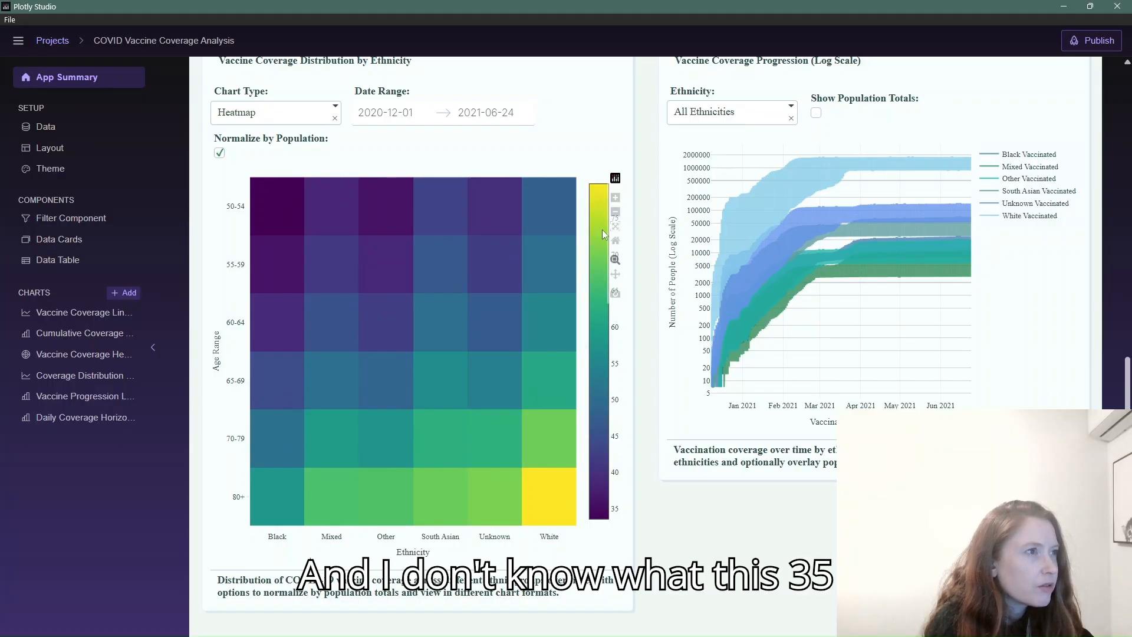
- Switch the Vaccine Coverage Distribution by Ethnicity chart to Area Chart and turn off Normalize by Population
scroll(524, 278, up, 2)
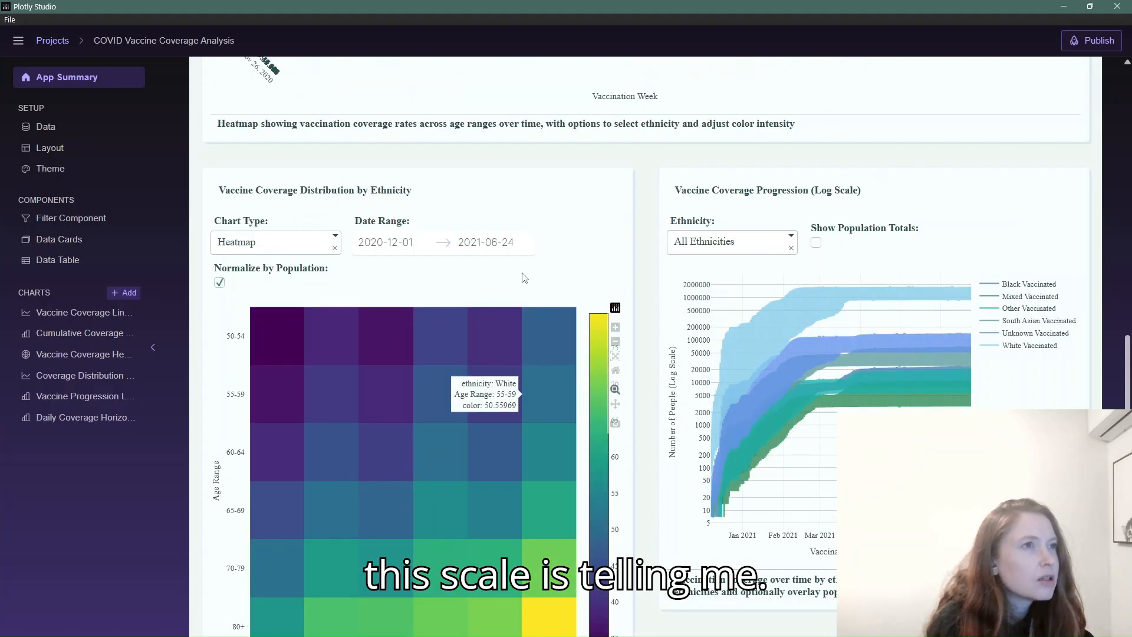
click(334, 238)
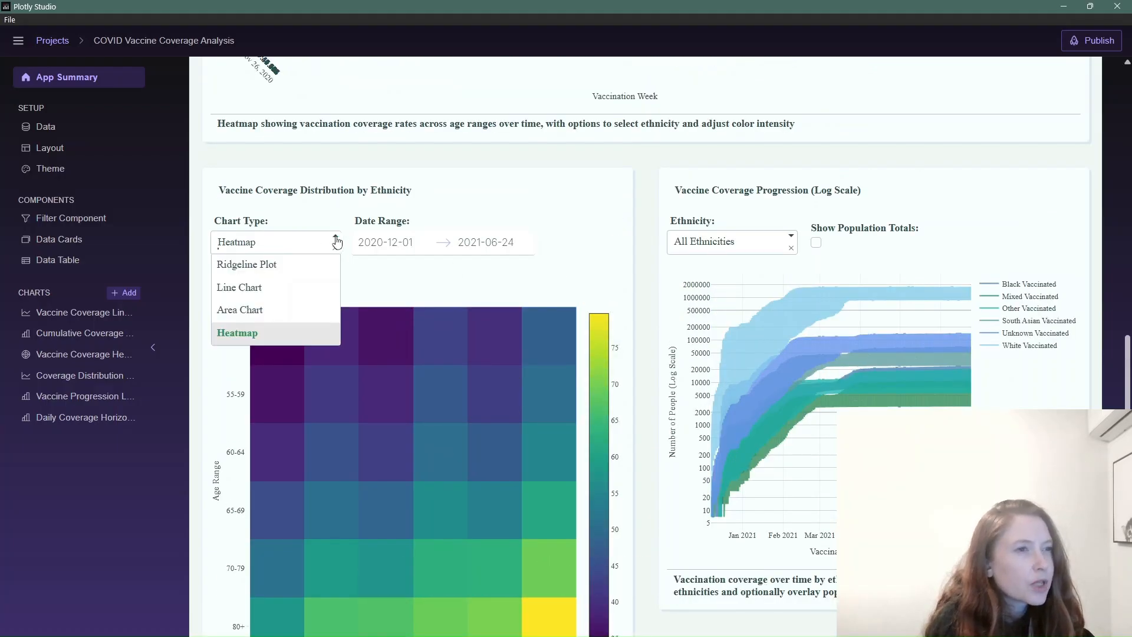
click(286, 309)
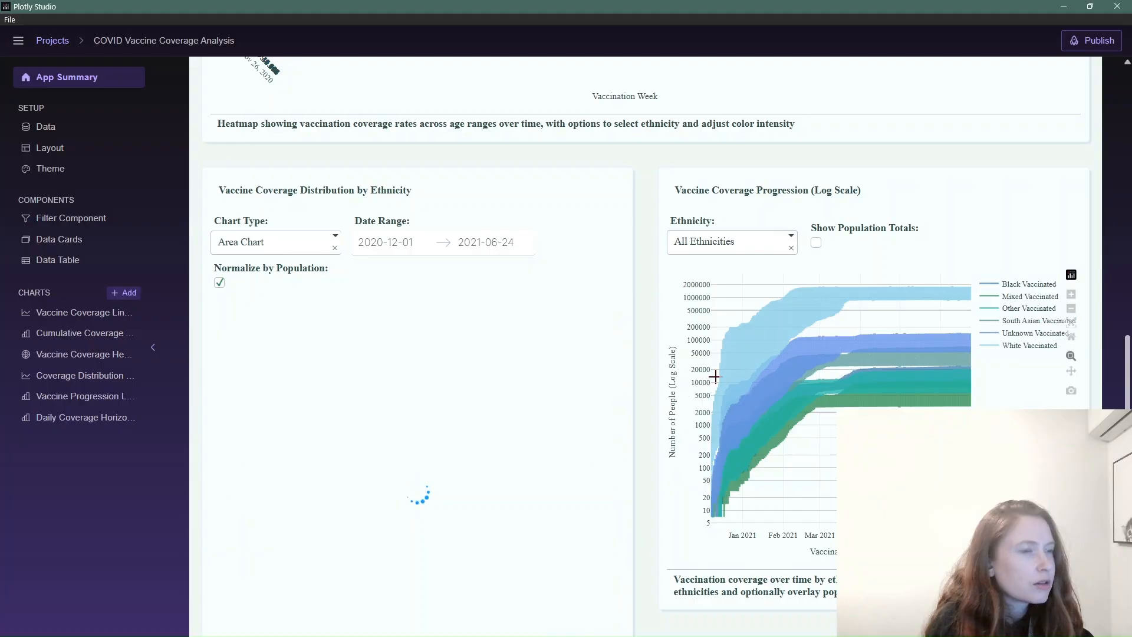
scroll(664, 387, down, 1)
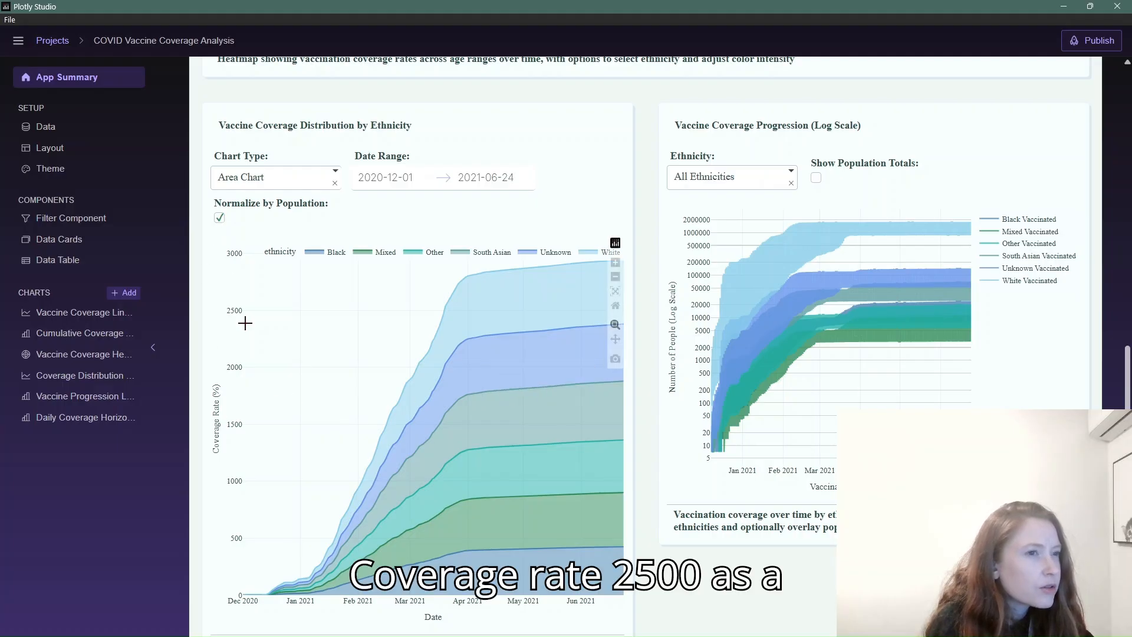
click(219, 218)
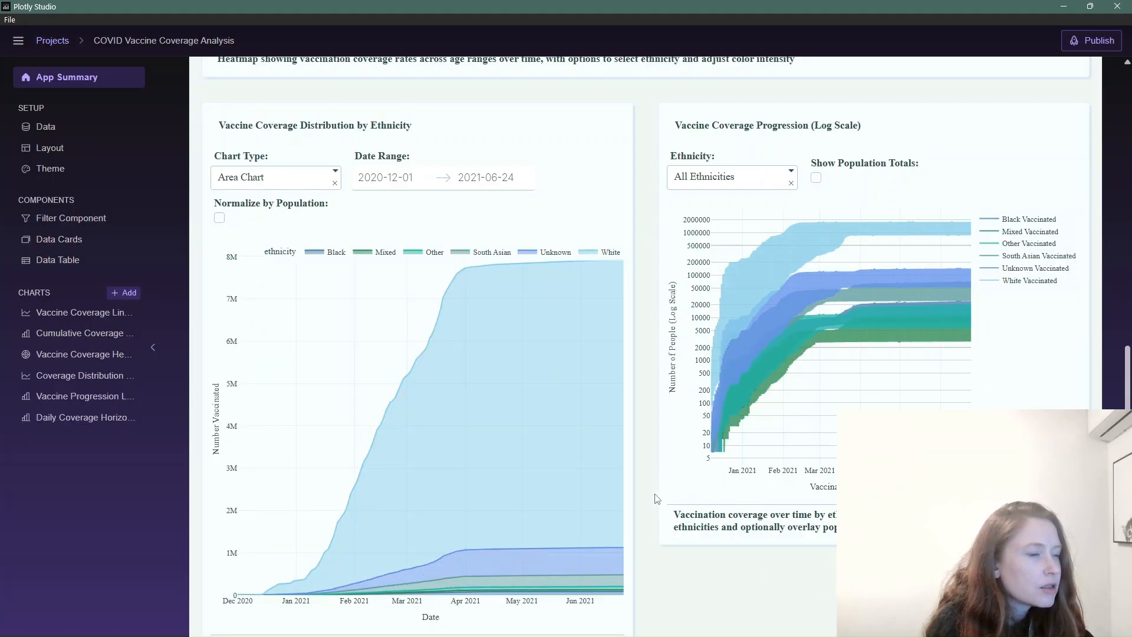
- Rearrange the COVID Vaccination Data Table's columns, placing South Asian total after Mixed total, and browse its rows
scroll(652, 496, down, 15)
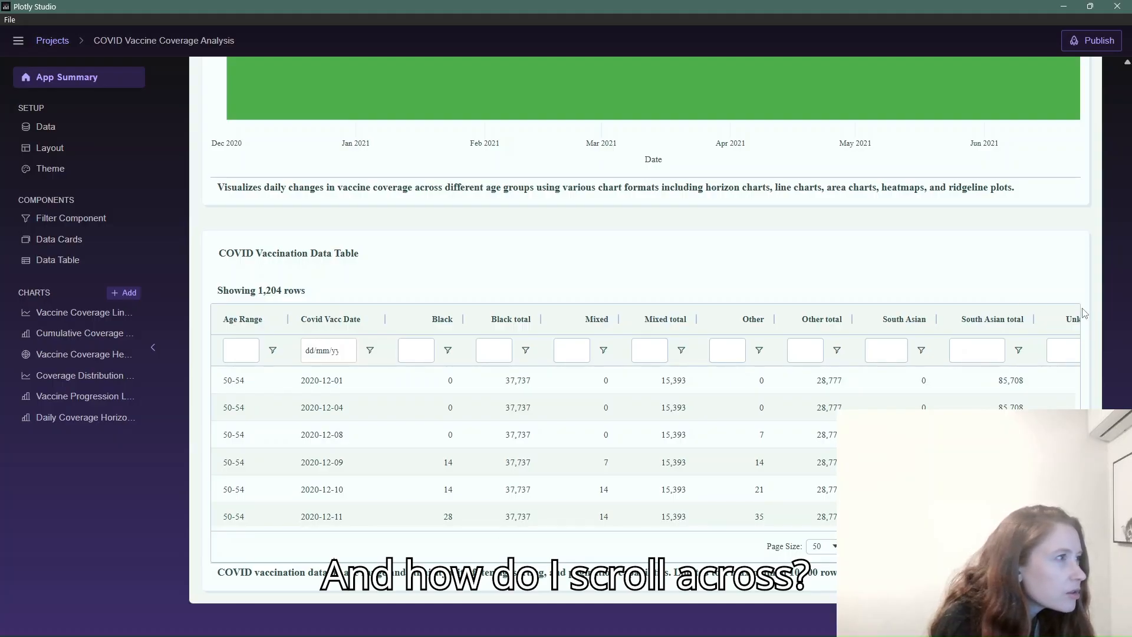
drag(1050, 319, 717, 327)
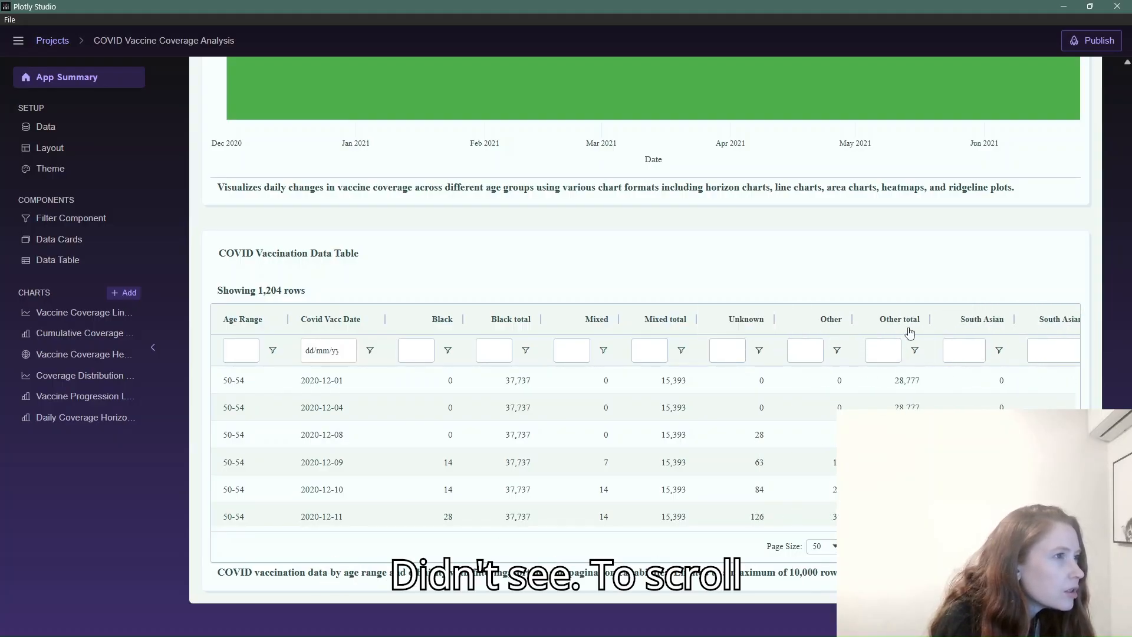
drag(1049, 321, 835, 319)
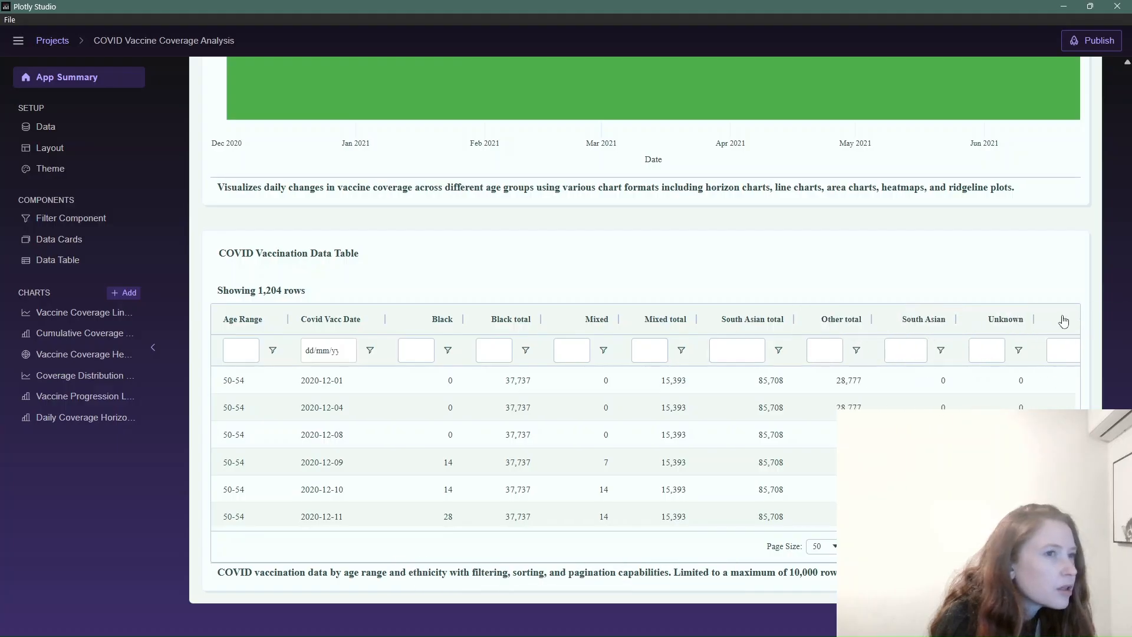
right_click(556, 271)
click(658, 518)
scroll(734, 521, down, 3)
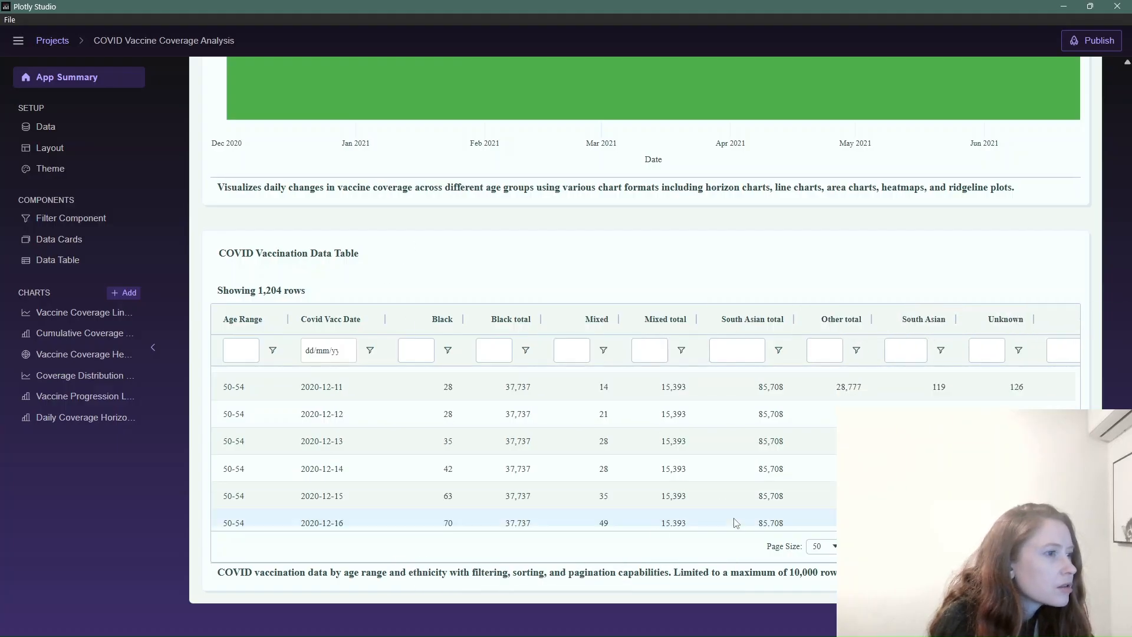
- Return to the first rows of the COVID Vaccination Data Table and page forward two pages
scroll(744, 522, up, 3)
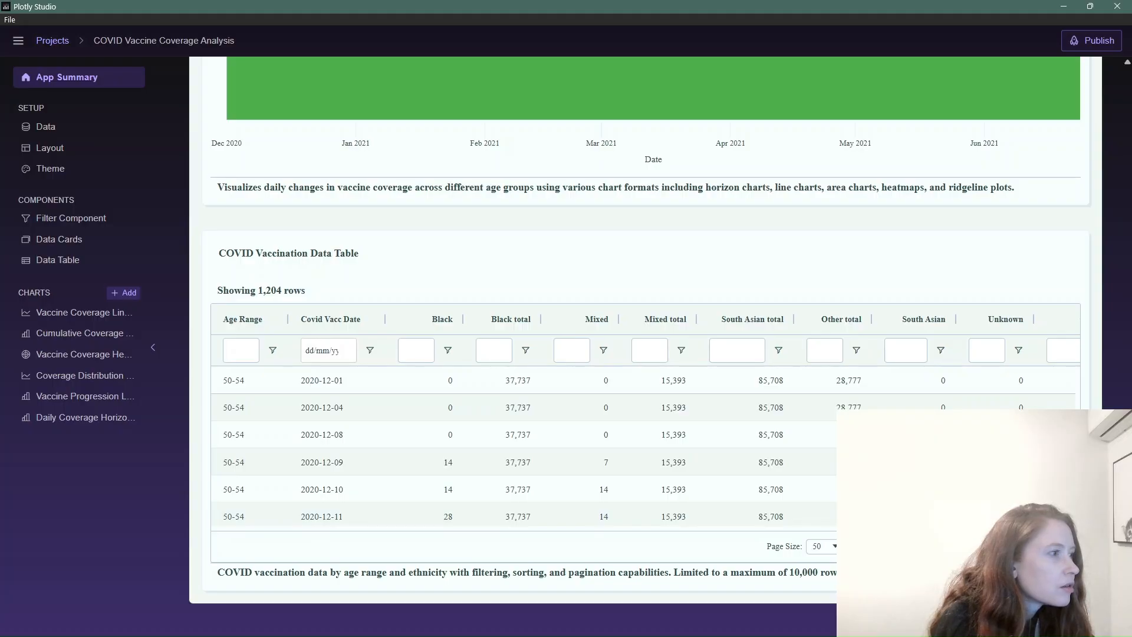
click(1047, 546)
click(1047, 546)
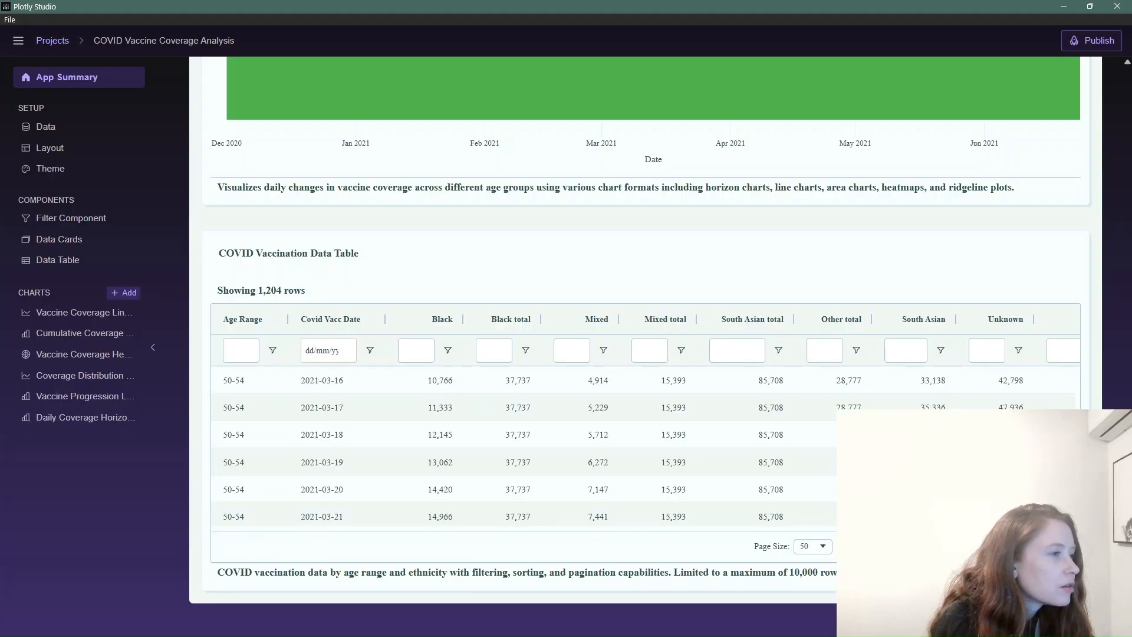
- Try the Daily Vaccine Coverage Changes by Age Group chart as a Line Chart and as a Heatmap
scroll(649, 342, up, 10)
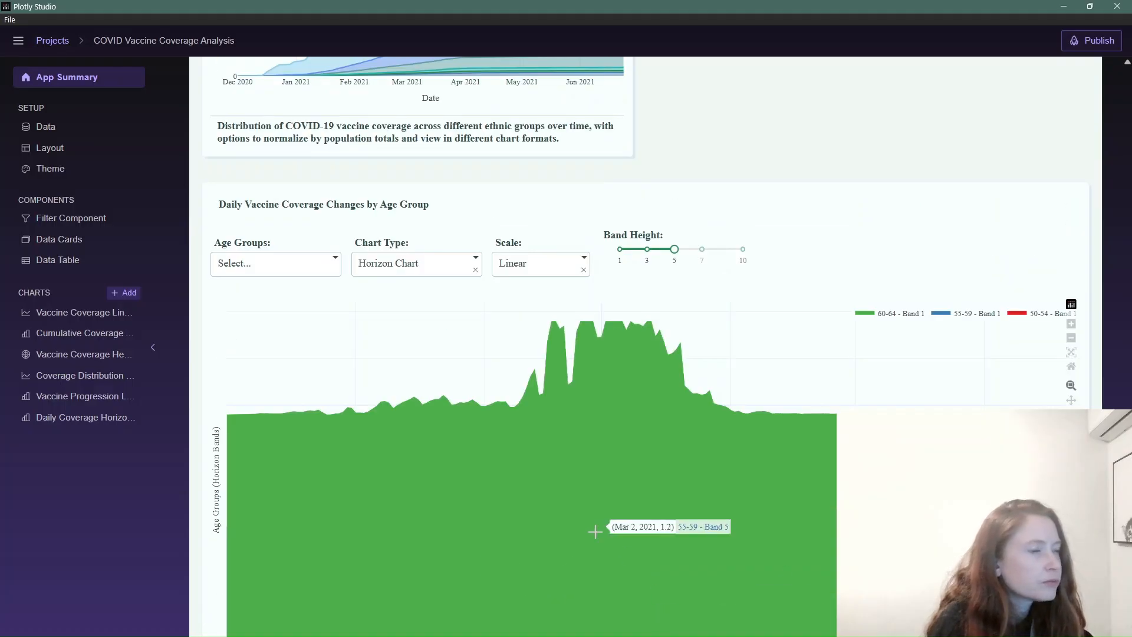
scroll(594, 531, down, 1)
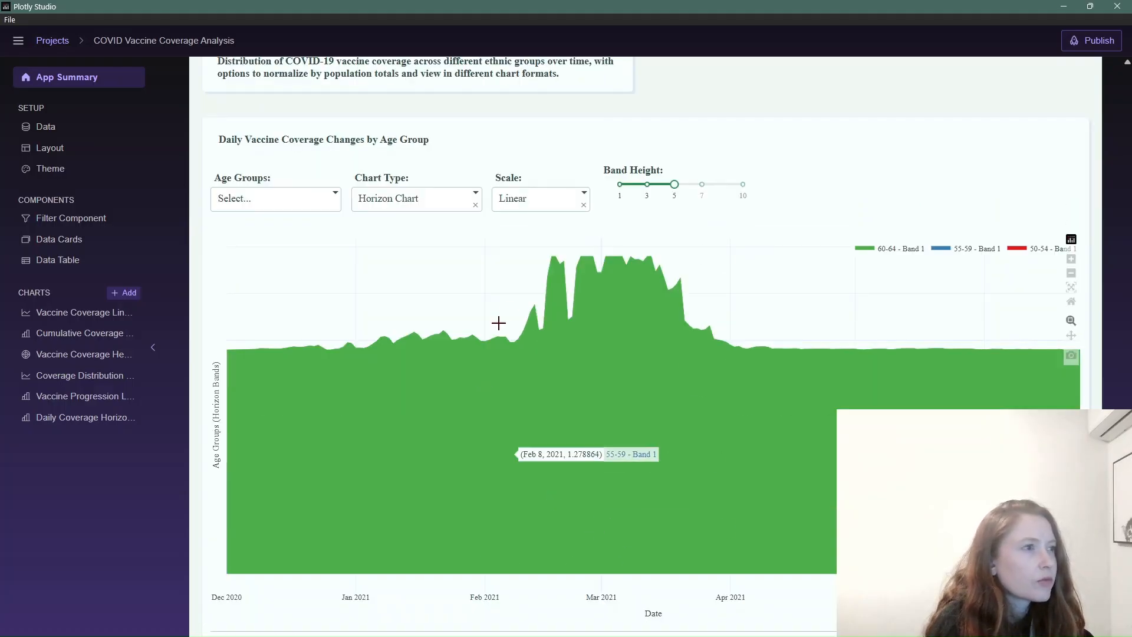
click(476, 195)
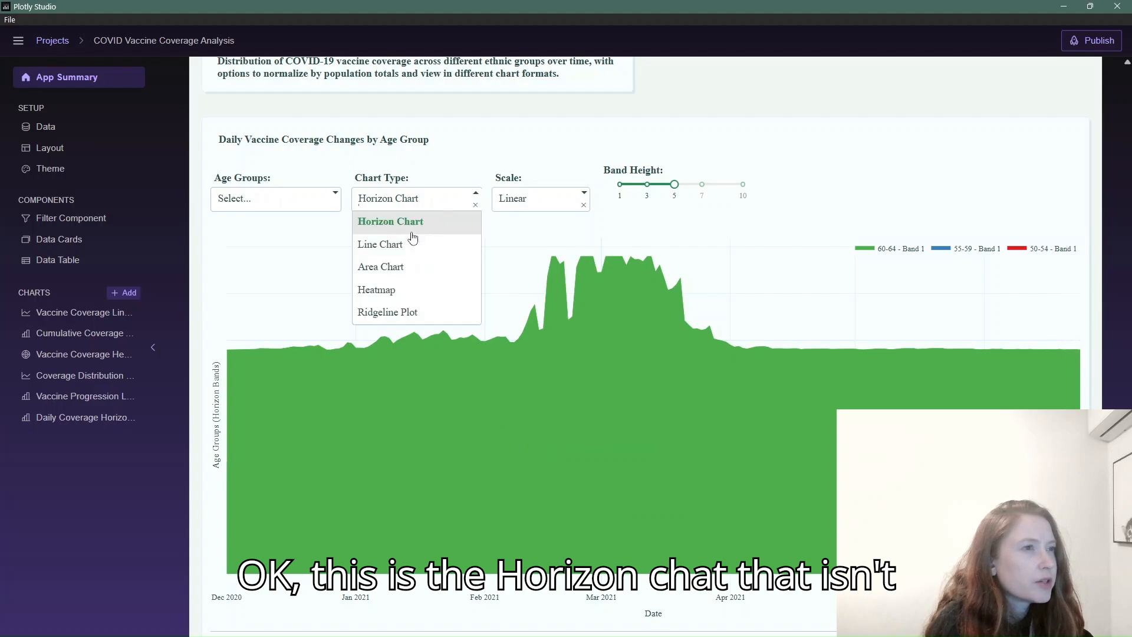
click(407, 246)
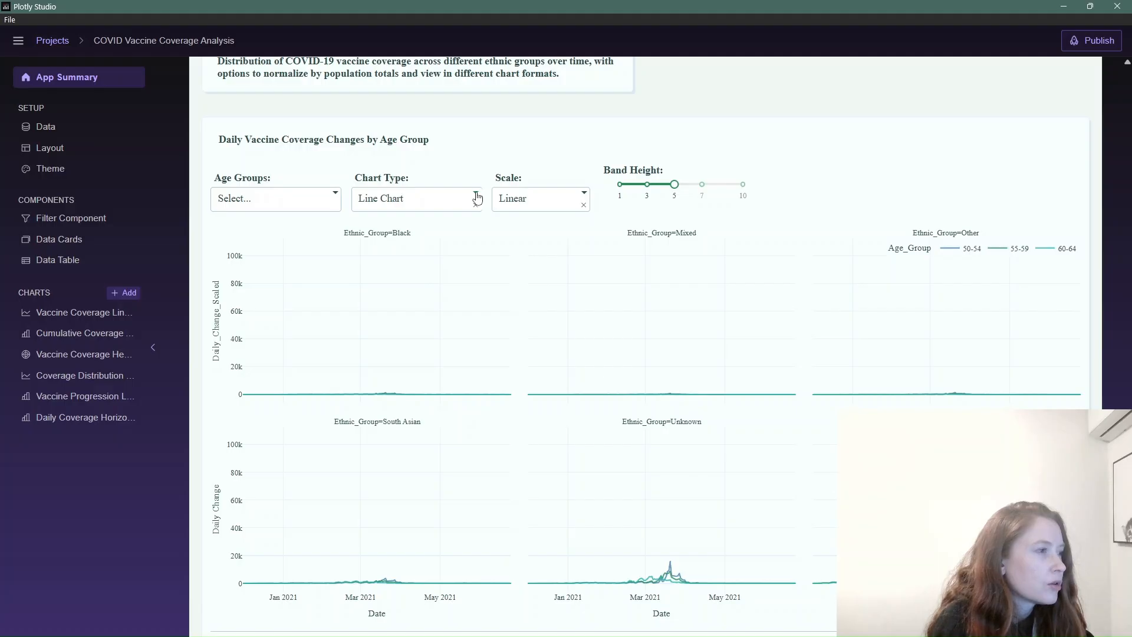
click(478, 197)
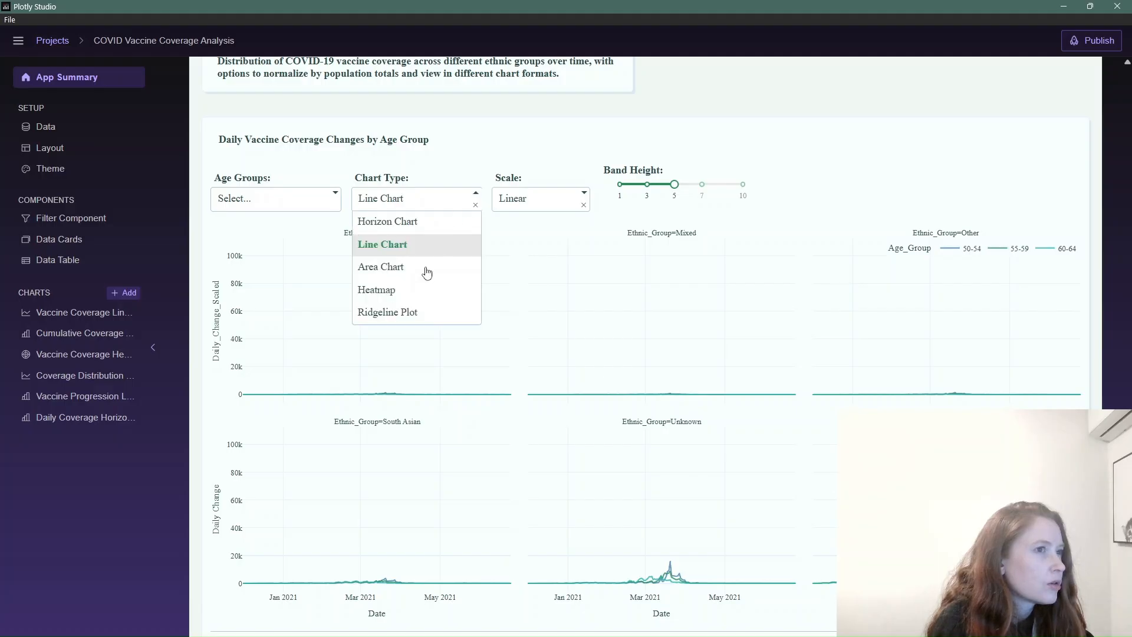
click(418, 296)
- Switch the Daily Vaccine Coverage Changes by Age Group chart to Ridgeline Plot and read the description beneath it
click(475, 194)
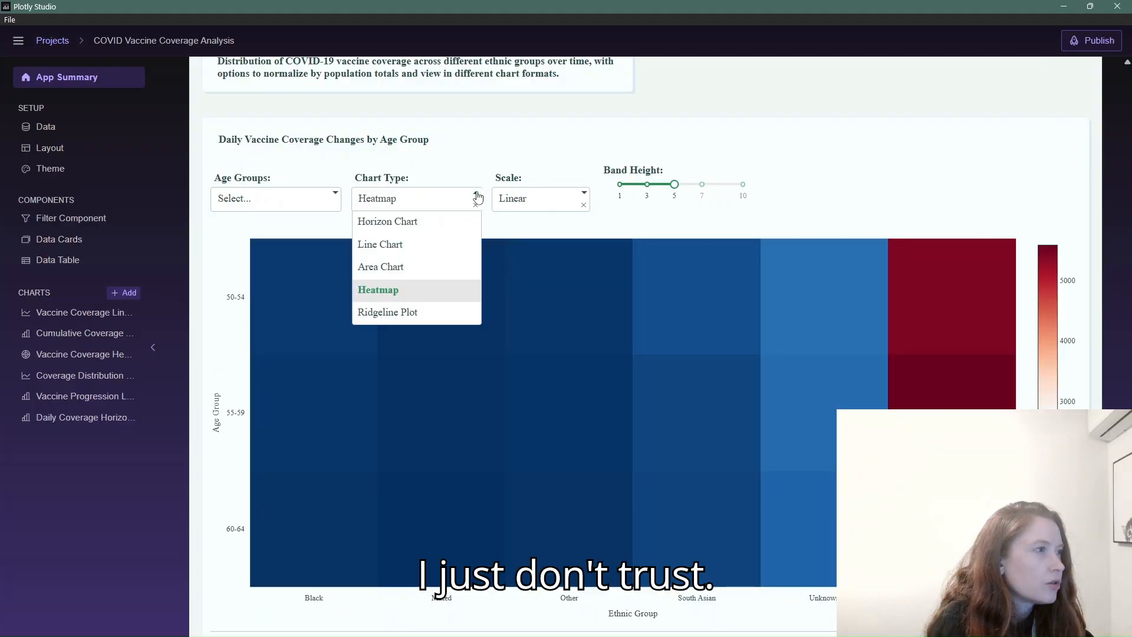
click(428, 313)
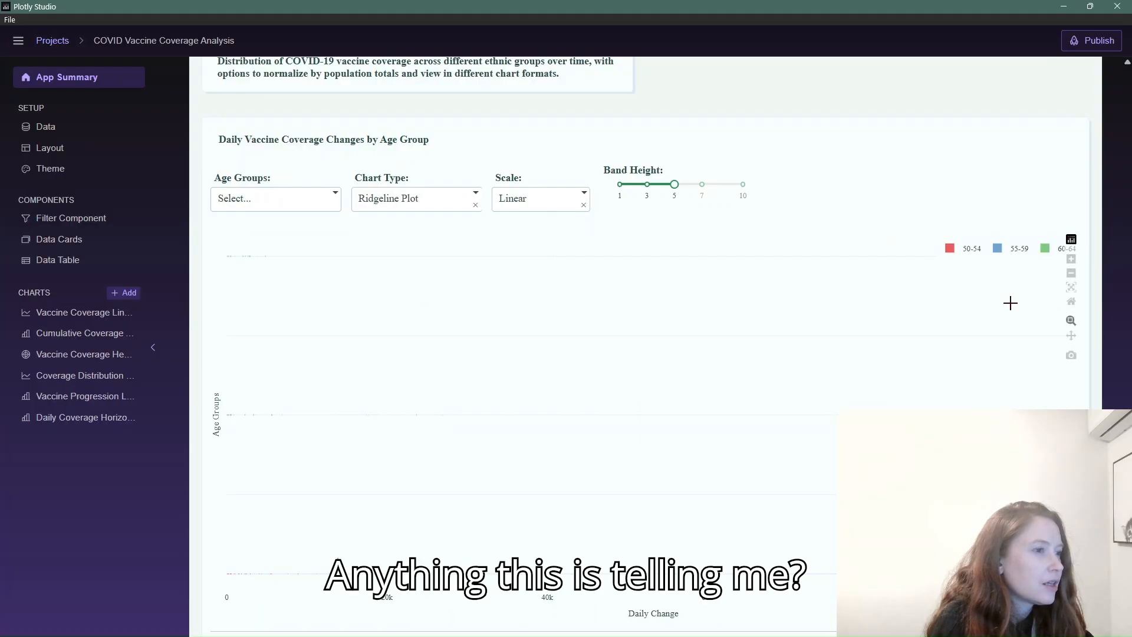
scroll(975, 303, down, 2)
scroll(977, 304, up, 10)
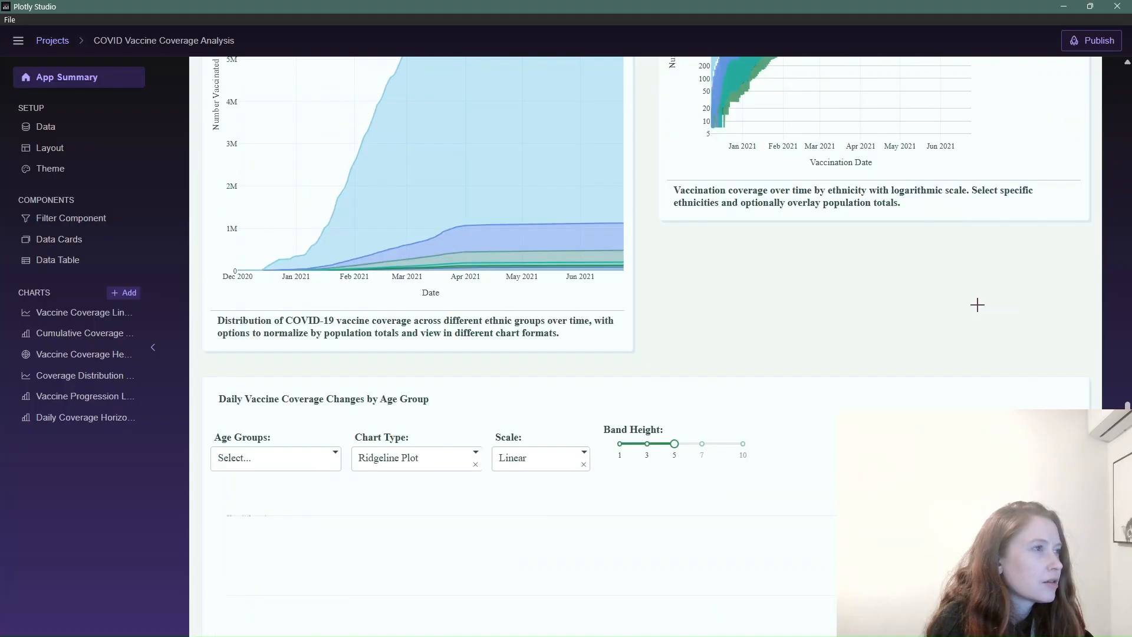
scroll(456, 295, down, 13)
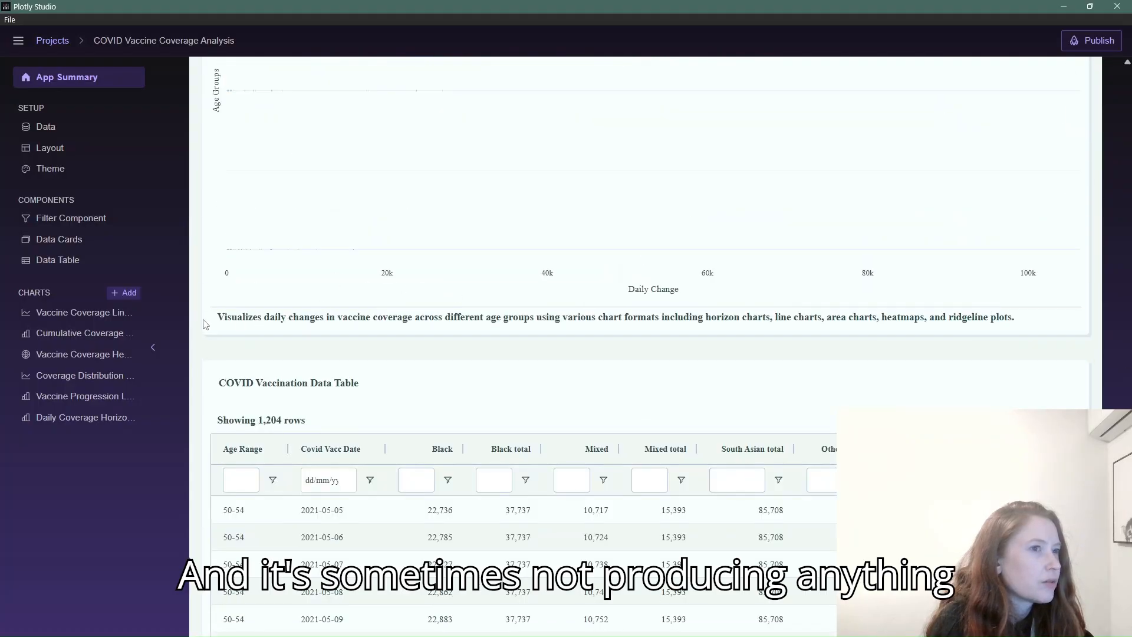
drag(227, 319, 1057, 331)
- Examine the readability of the ethnicity distribution, log-scale progression and age-and-time heatmap charts
scroll(1039, 349, up, 7)
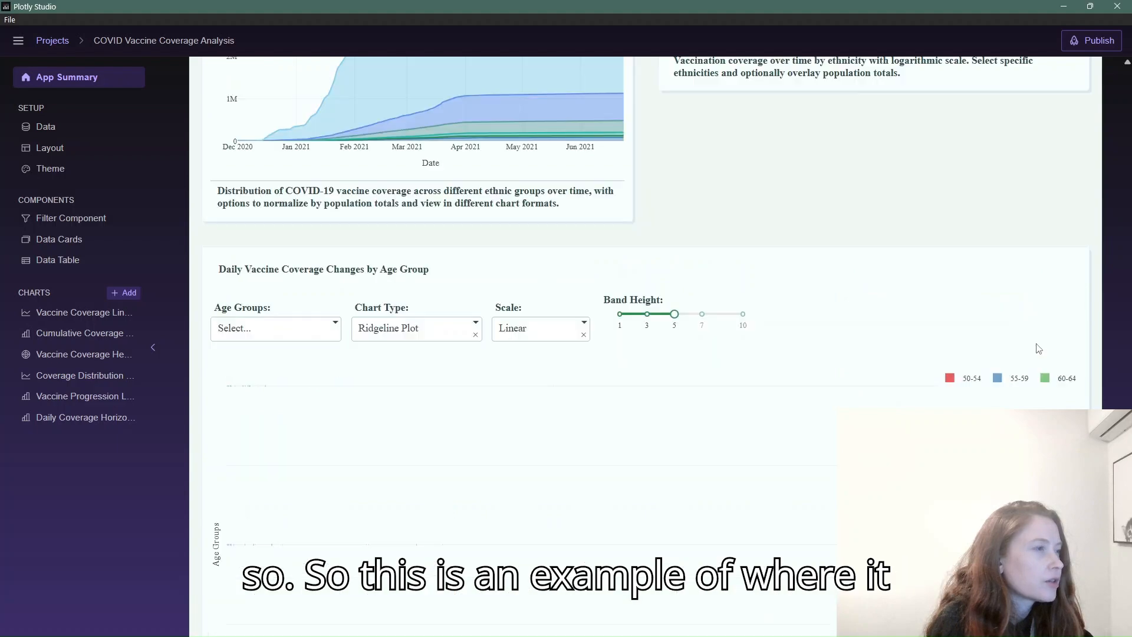
scroll(767, 259, up, 7)
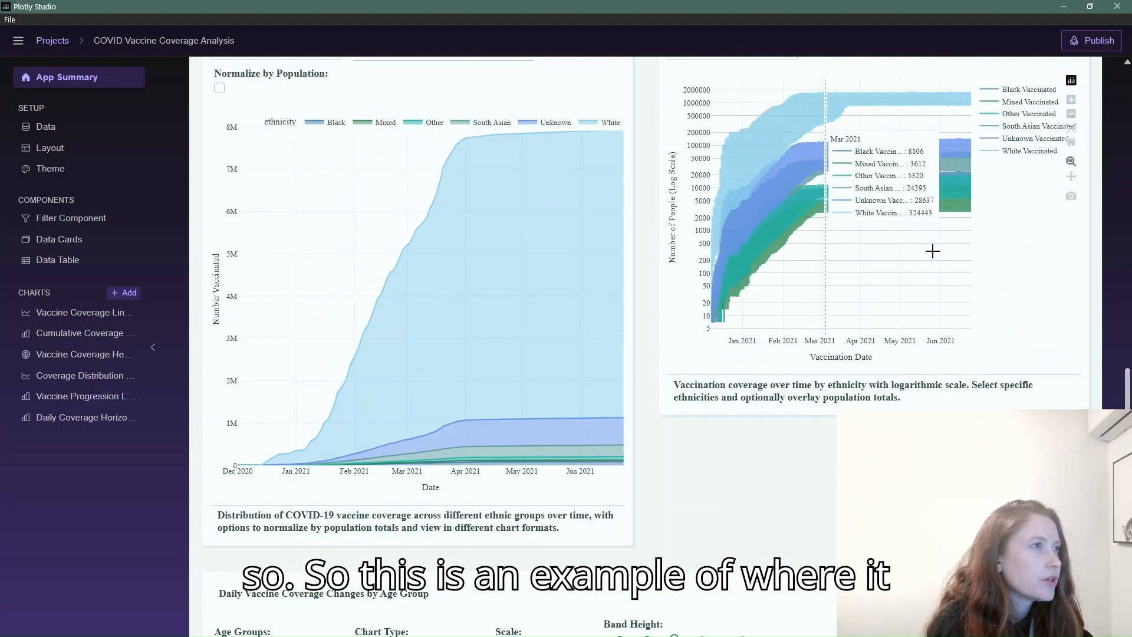
scroll(1003, 328, up, 3)
scroll(1029, 378, down, 2)
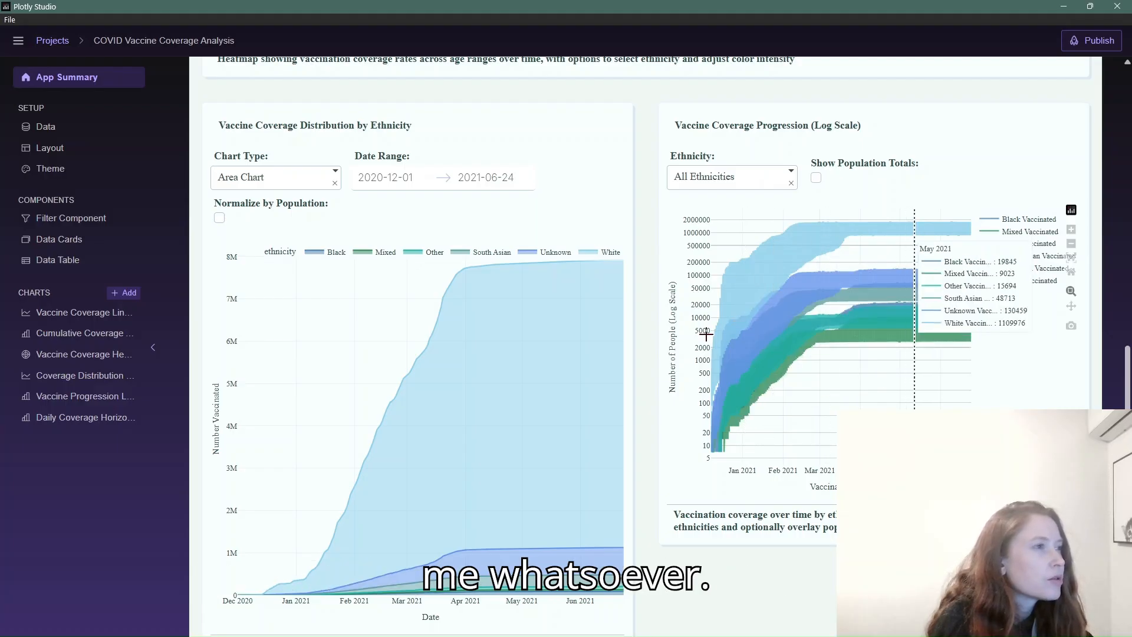
scroll(942, 327, up, 5)
scroll(942, 327, up, 5)
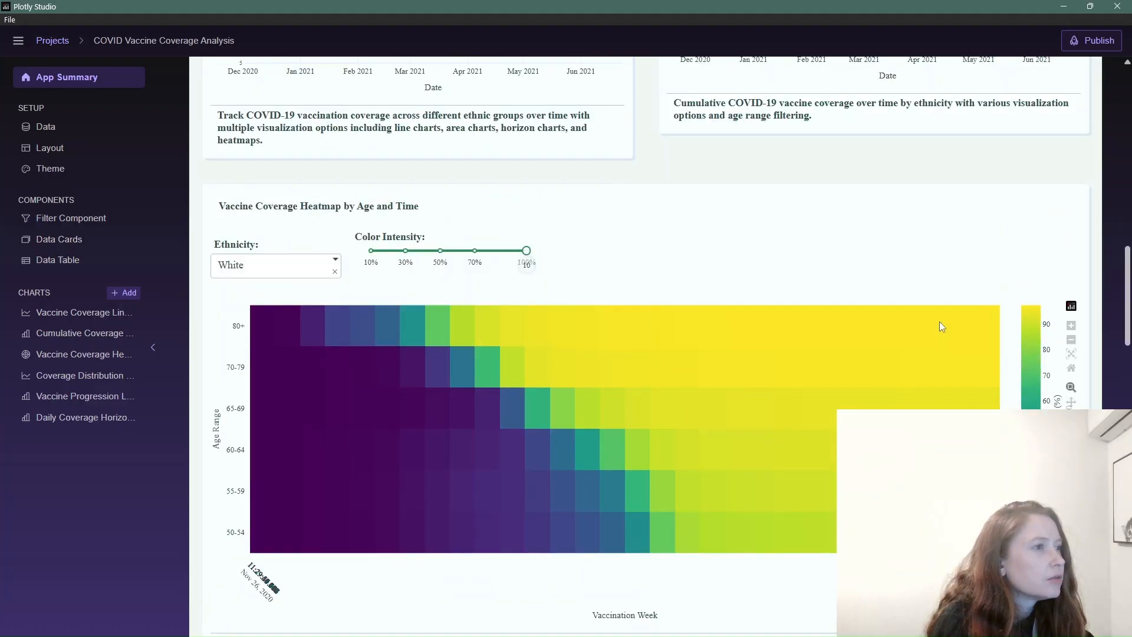
- Turn Show Population Totals on and off again for the Vaccine Coverage Progression (Log Scale) chart
scroll(942, 327, down, 8)
scroll(941, 327, down, 2)
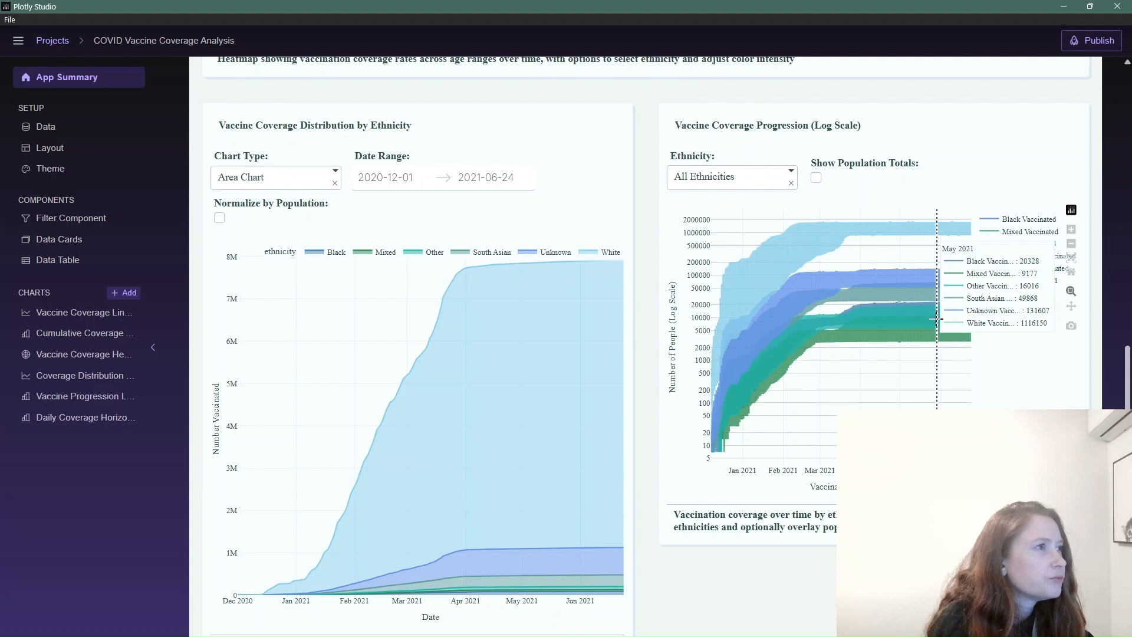
click(816, 180)
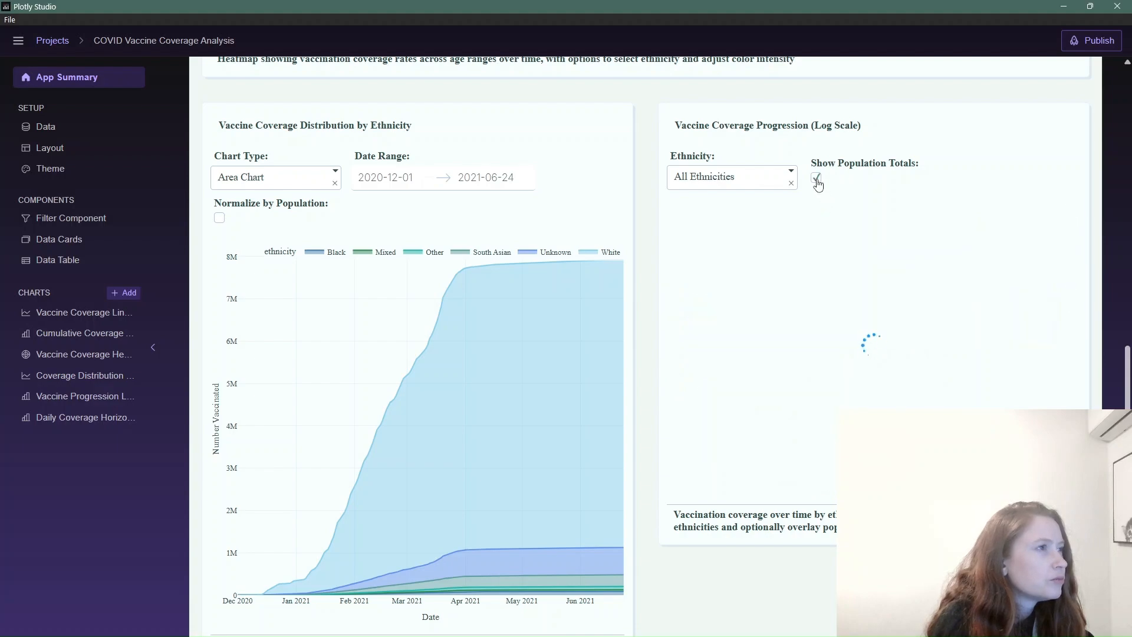
click(817, 180)
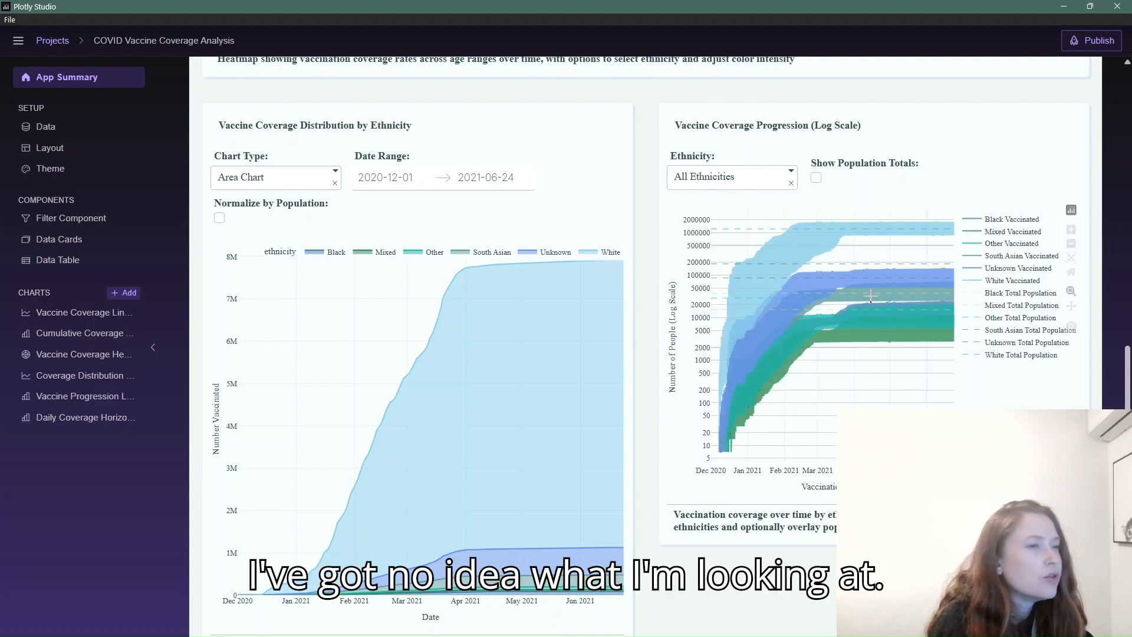
- Open the dashboard's Layout component and examine its specification and code
scroll(895, 367, up, 6)
scroll(895, 367, up, 6)
scroll(897, 362, down, 4)
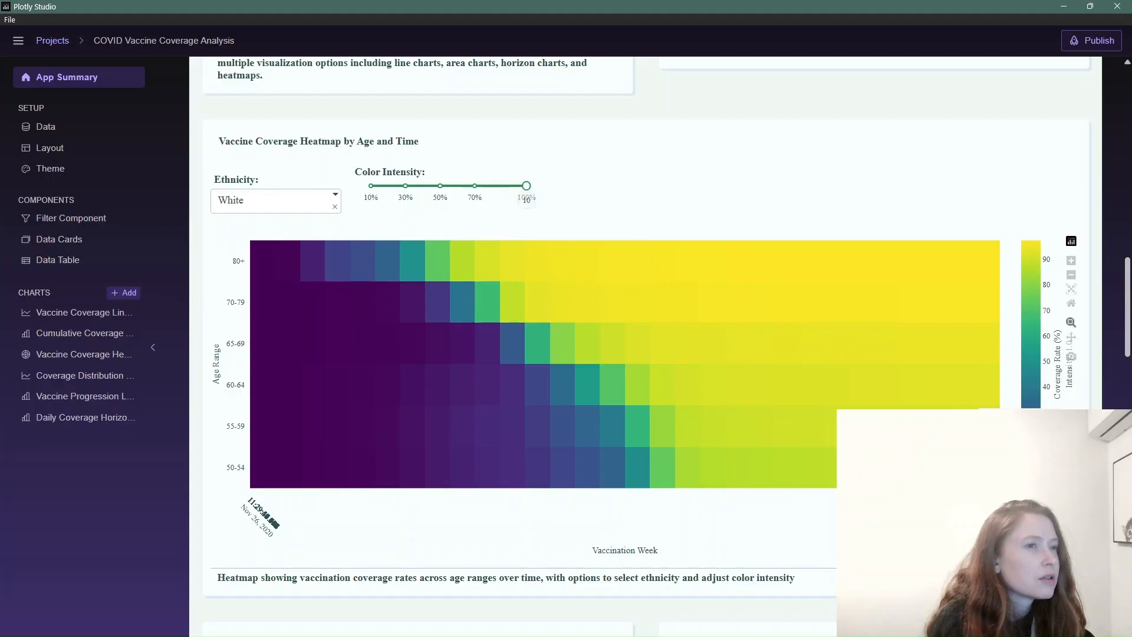
scroll(716, 363, up, 15)
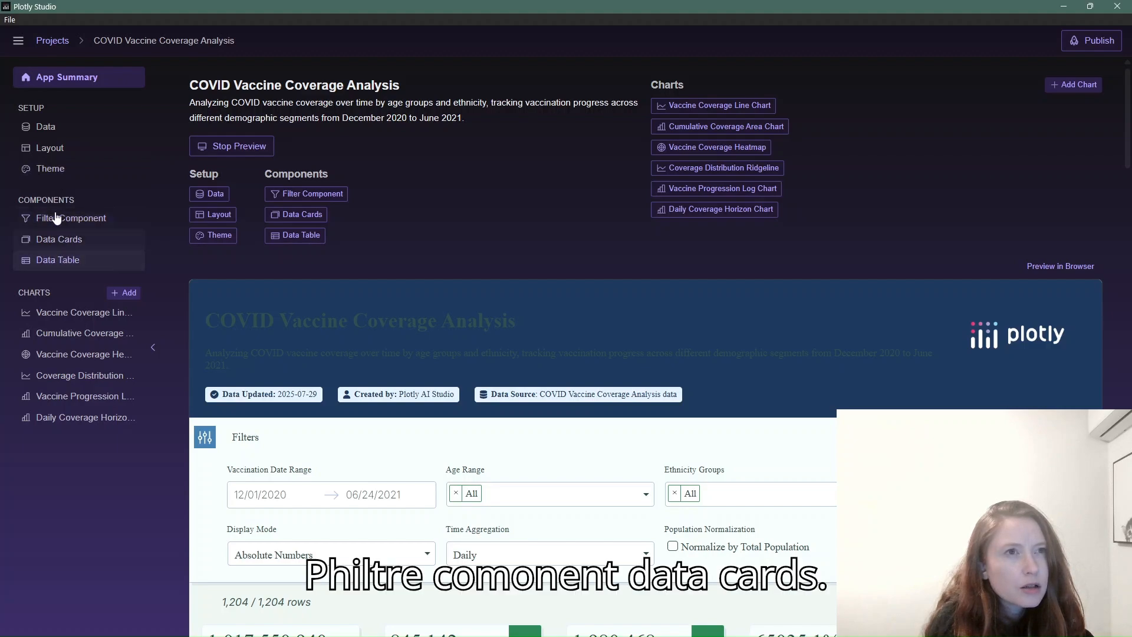
click(50, 154)
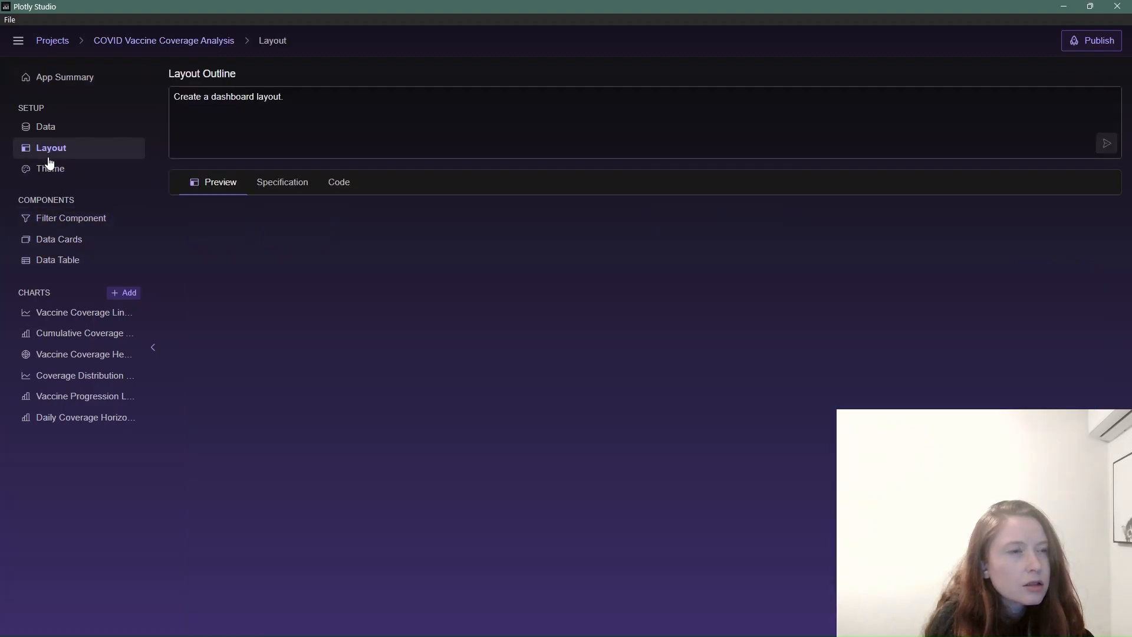
click(300, 182)
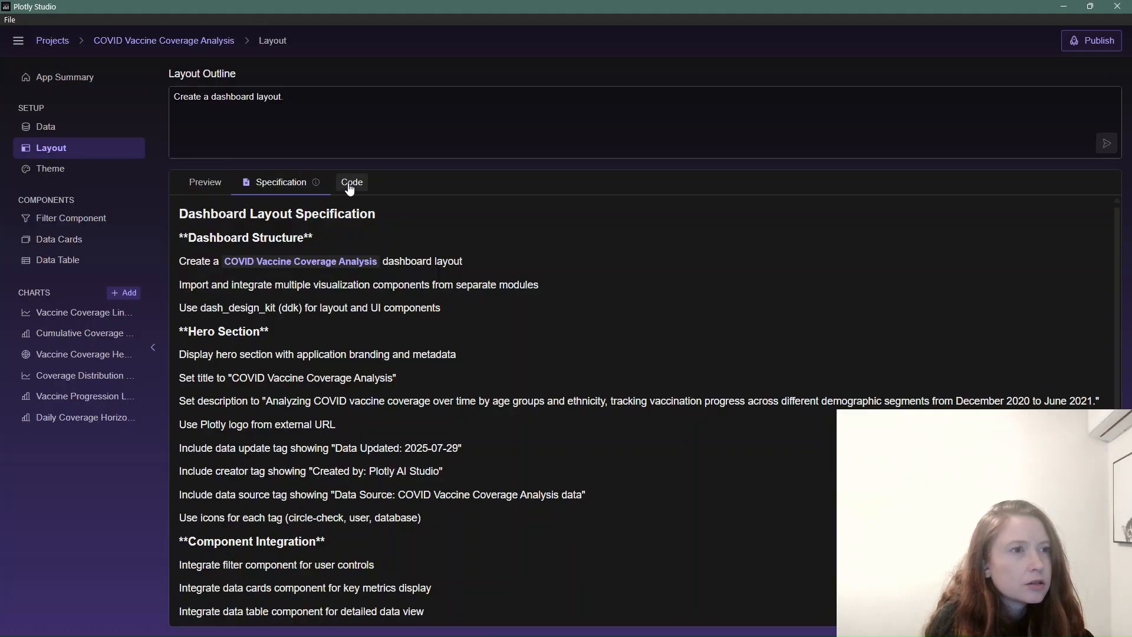
click(351, 182)
scroll(412, 292, down, 10)
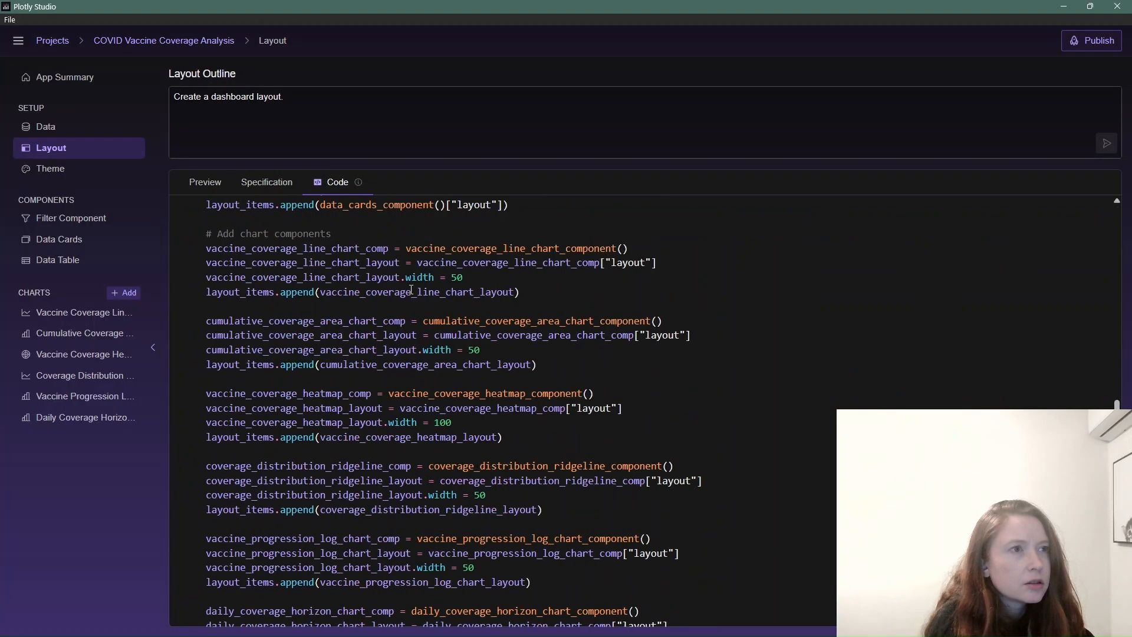
scroll(412, 291, up, 10)
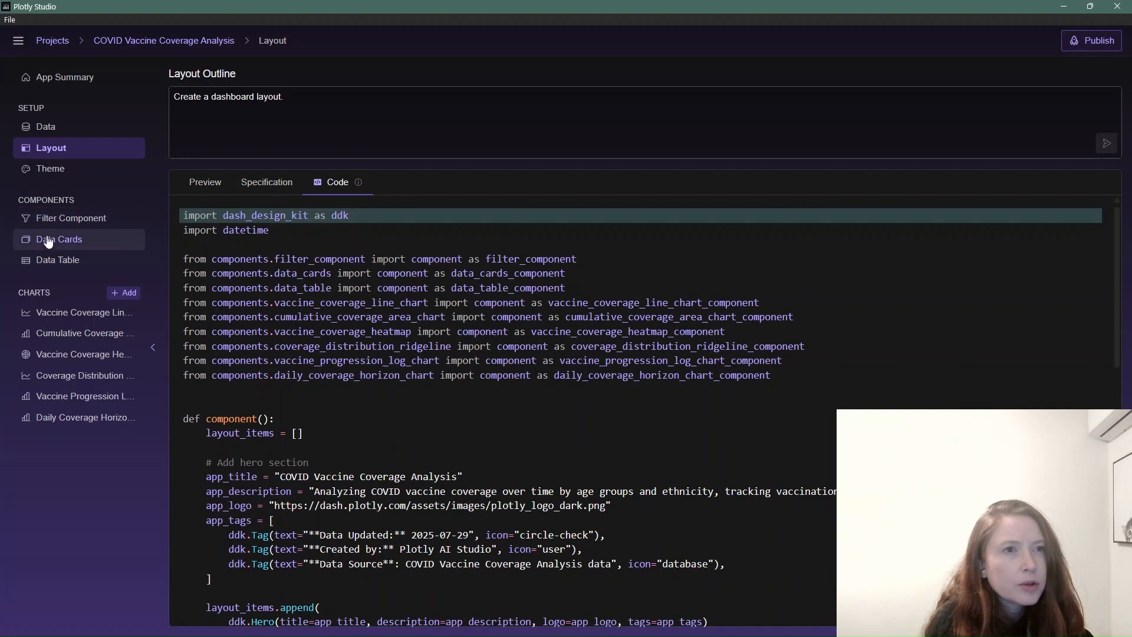
- Check the Vaccine Coverage Line Chart's outline and the Data component's specification and code for the original dashboard prompt
click(64, 322)
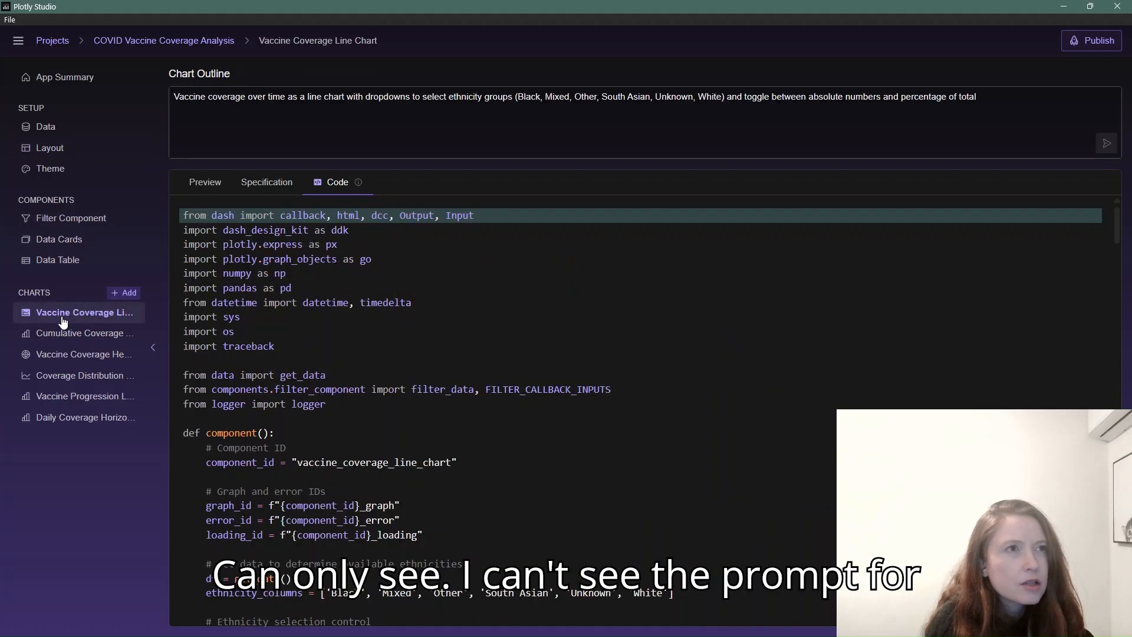
click(75, 127)
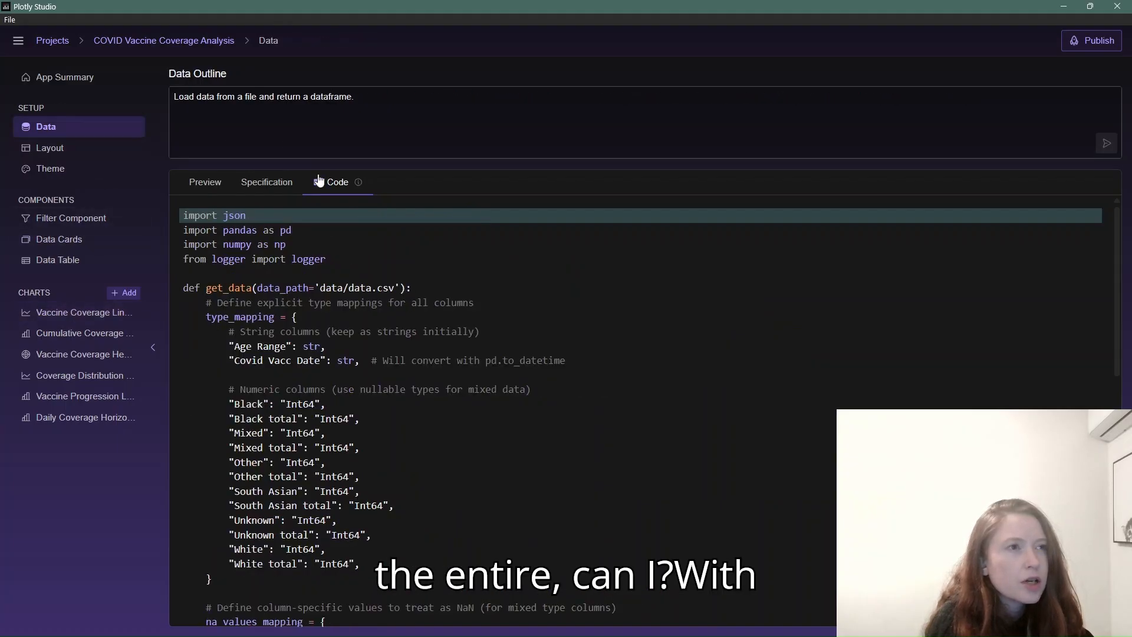
click(215, 188)
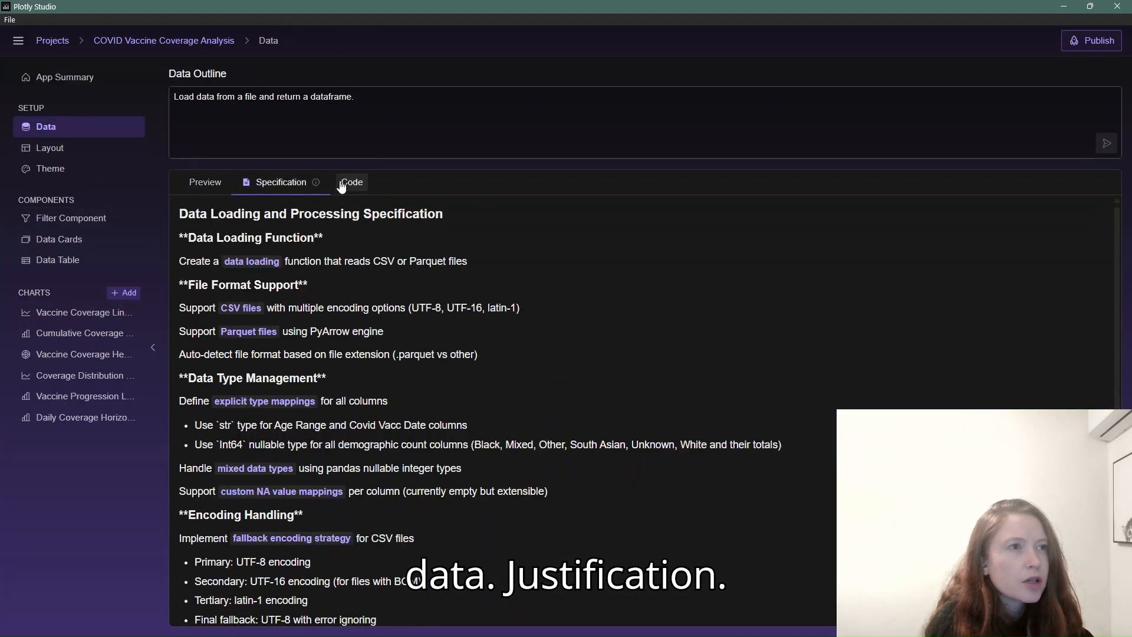
click(344, 183)
click(288, 186)
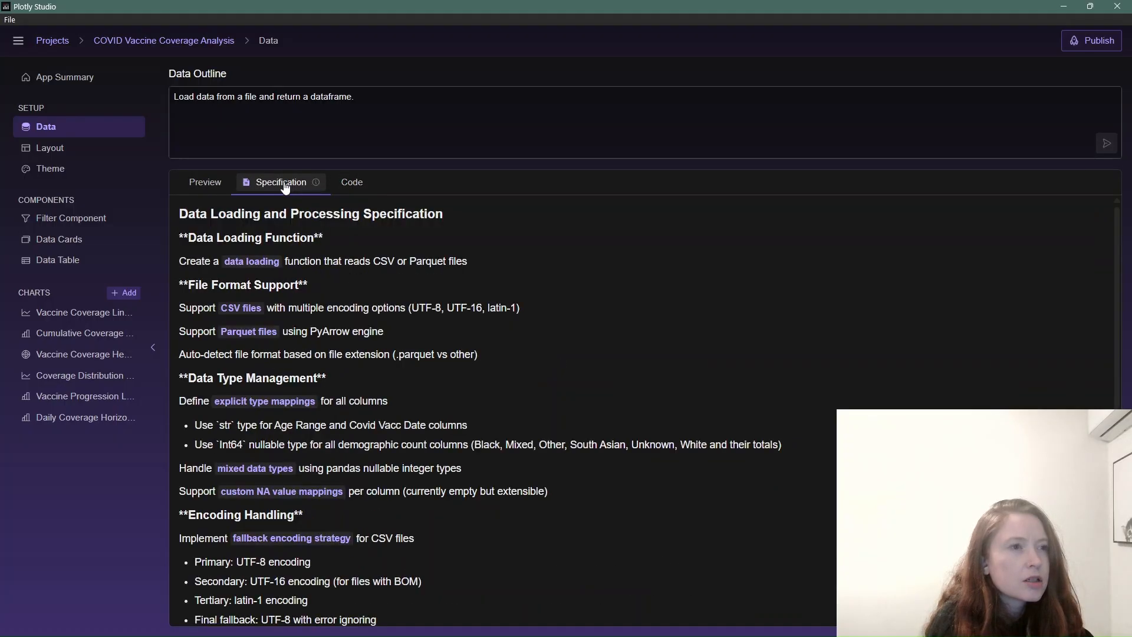
click(217, 187)
- Read through the Vaccine Coverage Line Chart's specification, including its controls, axes mapping and styling
click(99, 320)
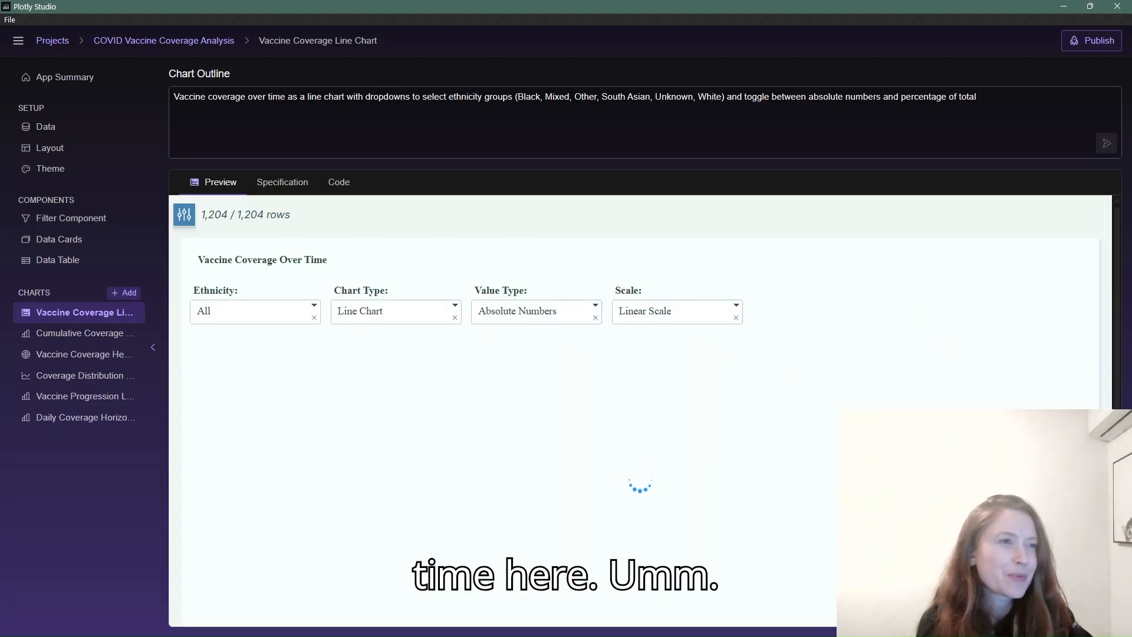
click(290, 183)
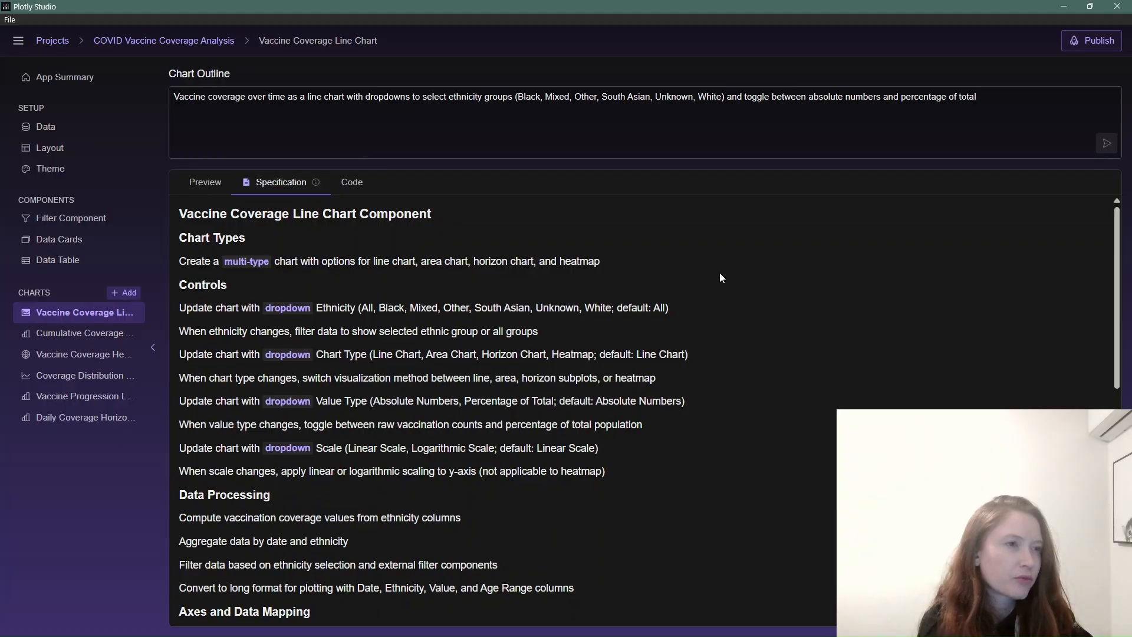
scroll(798, 326, down, 10)
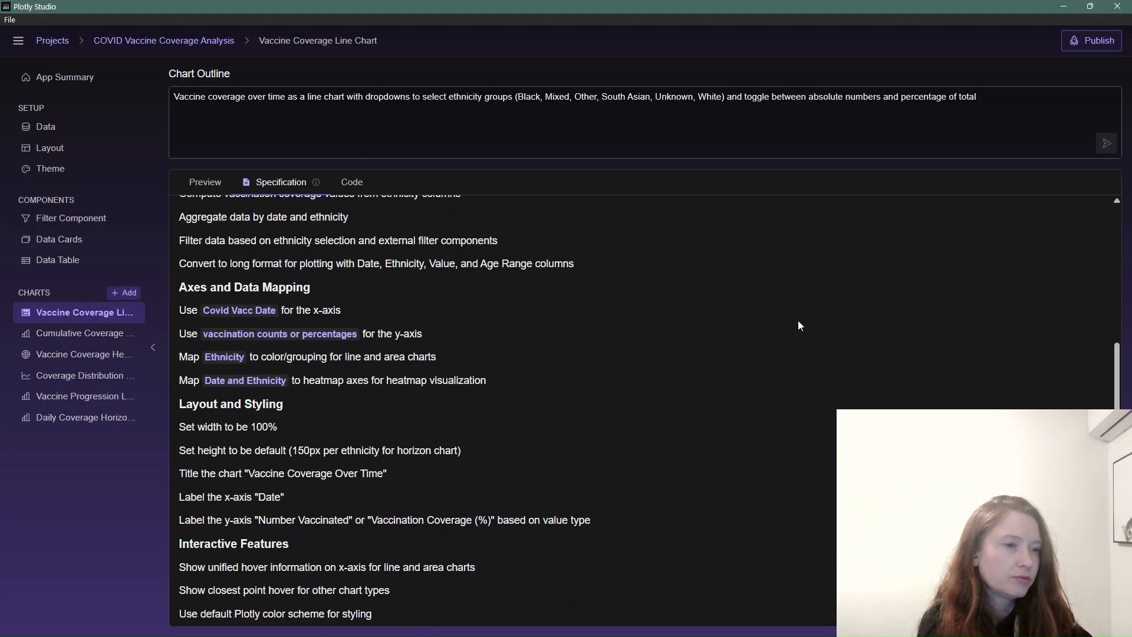